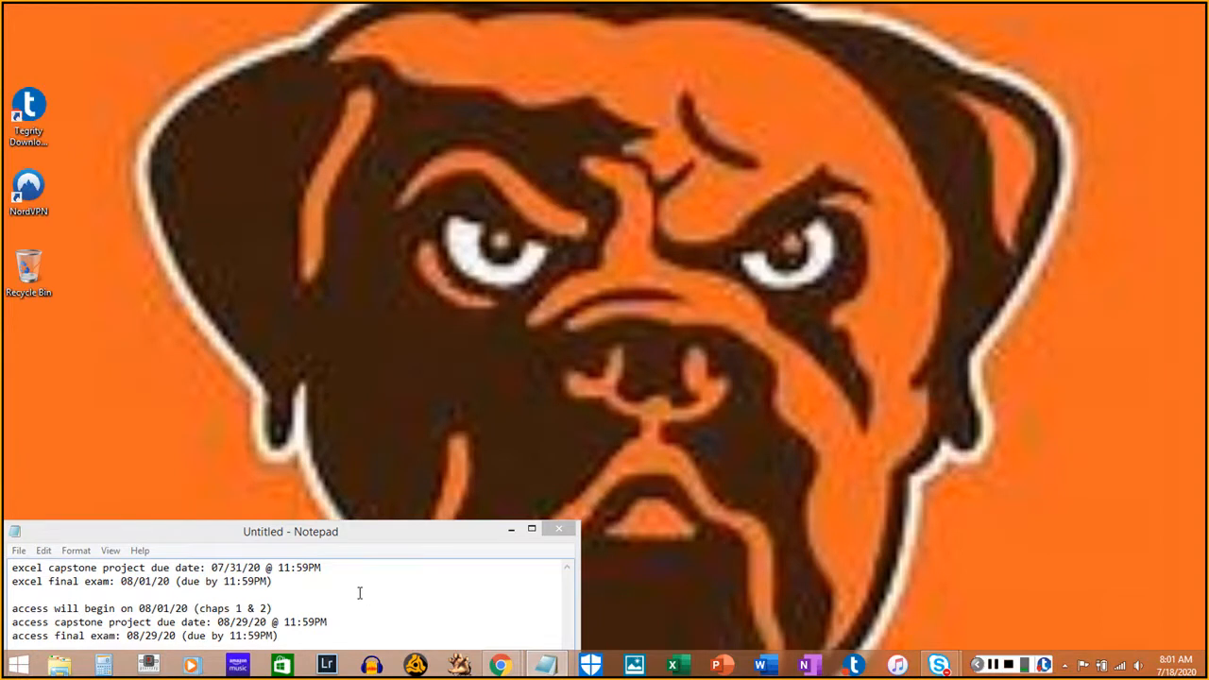
Switch to the course's McGraw-Hill Campus page in Chrome and launch SIMnet from there
mouse_move(499, 664)
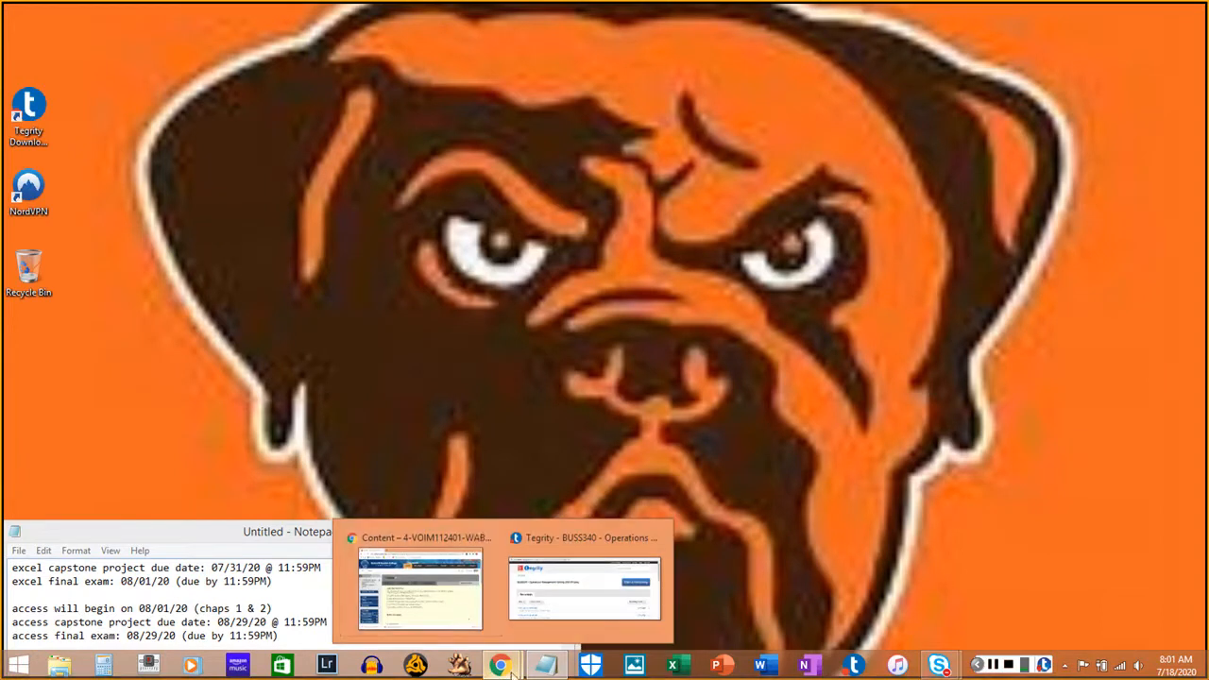
left_click(462, 606)
left_click(251, 398)
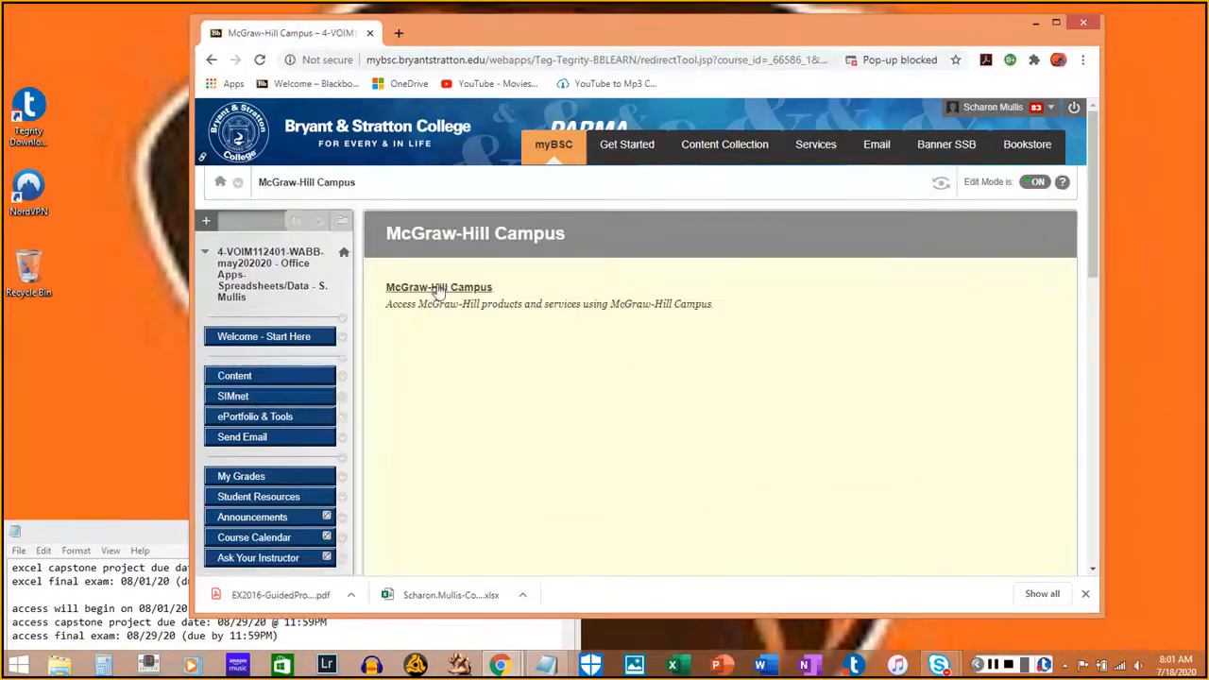
left_click(437, 289)
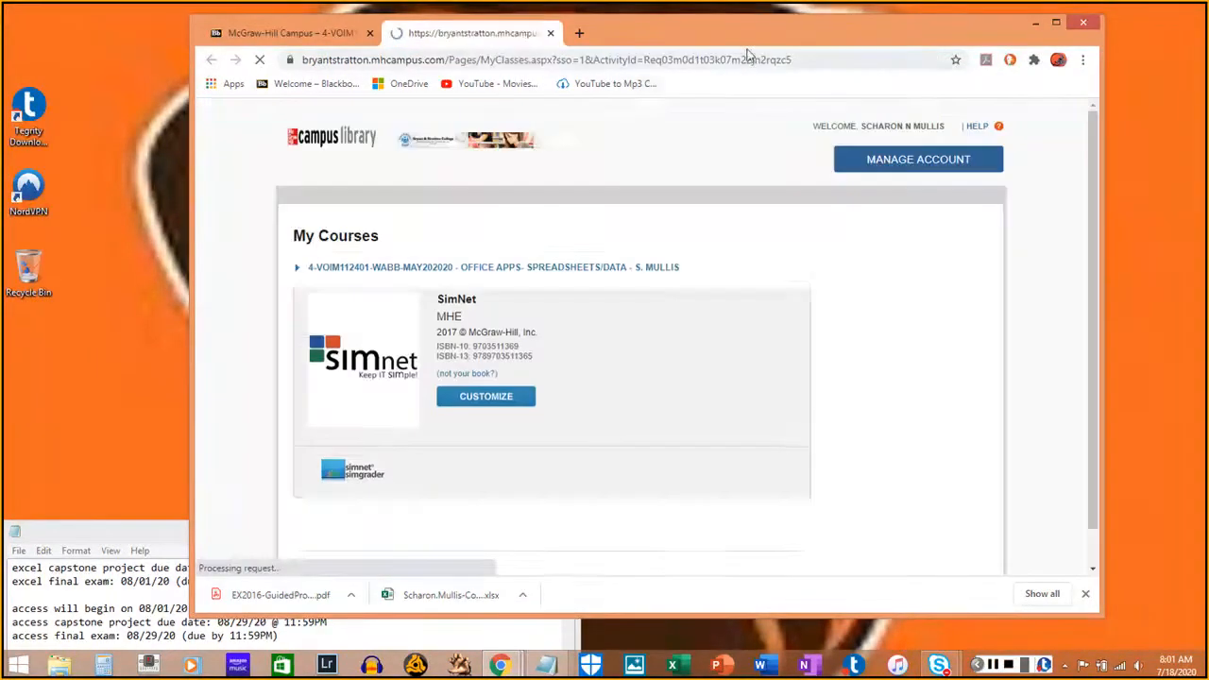
left_click(384, 476)
Bring up the due-date notes, open SIMnet's student view and switch to the course 4-VOIM112401-WABB-MAY202020
left_click(113, 531)
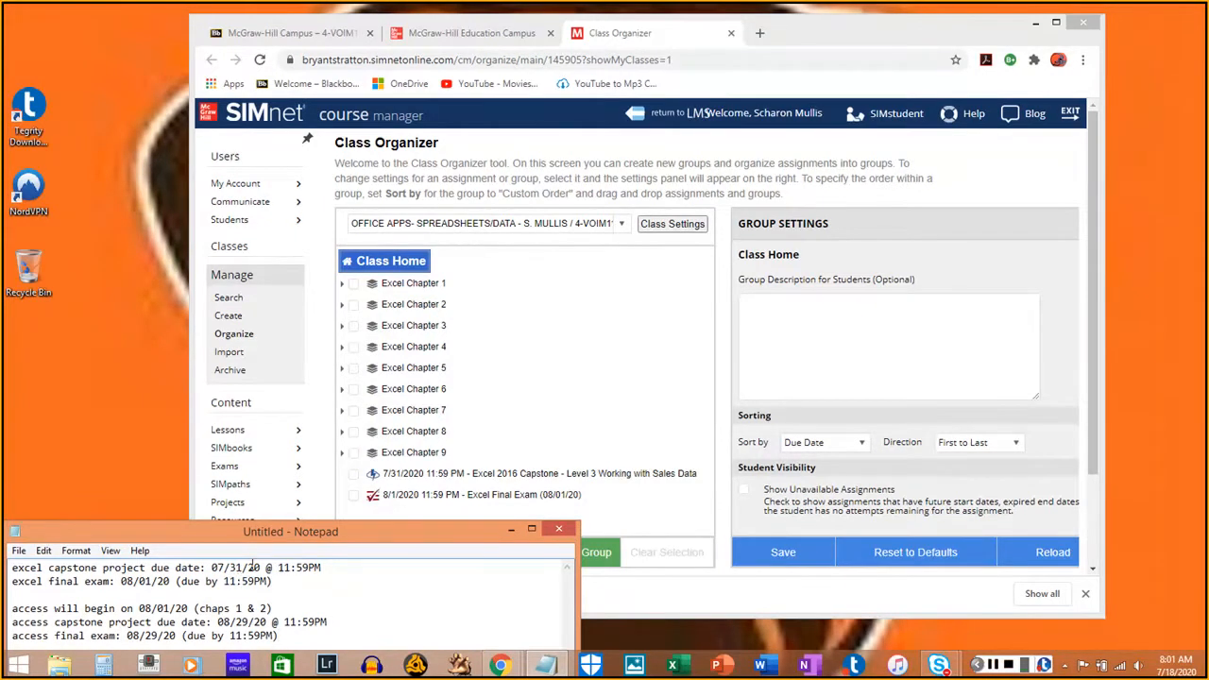
left_click(878, 114)
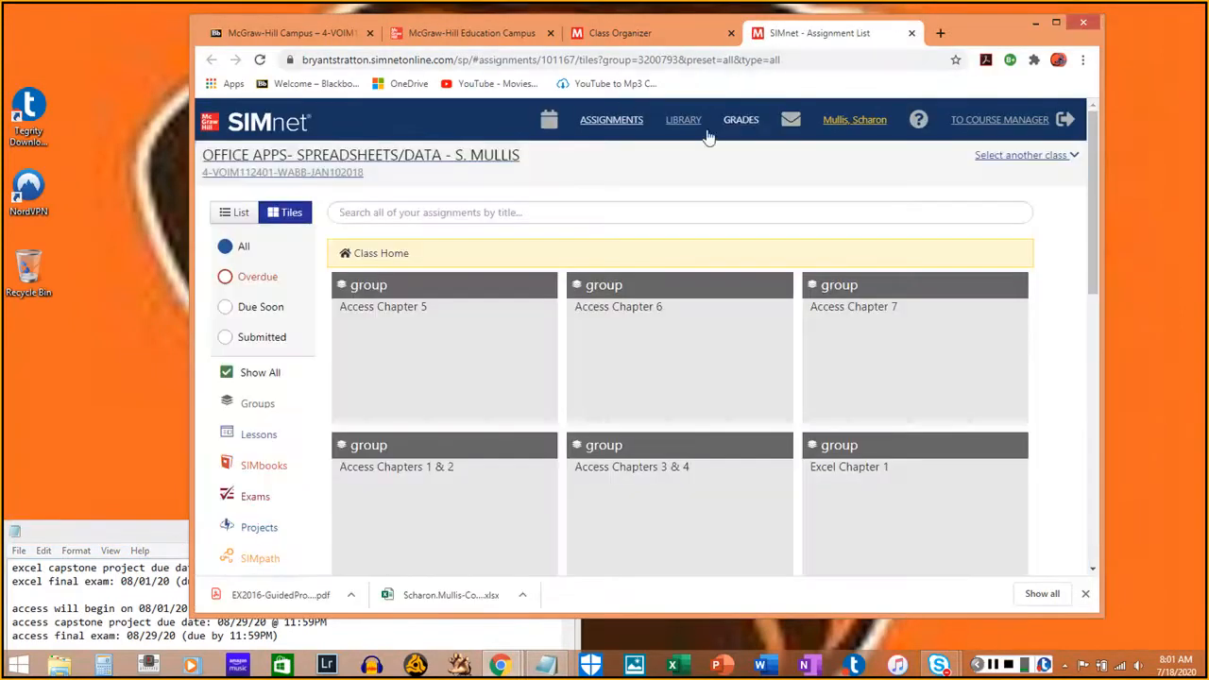
left_click(557, 167)
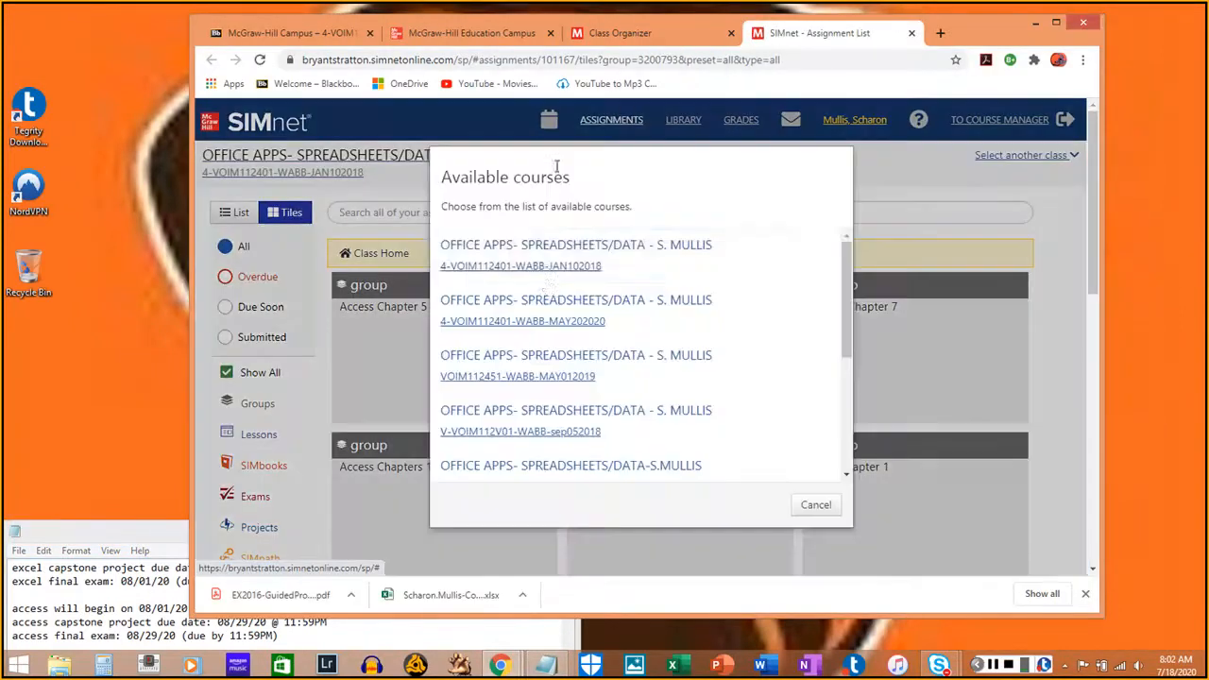
left_click(636, 314)
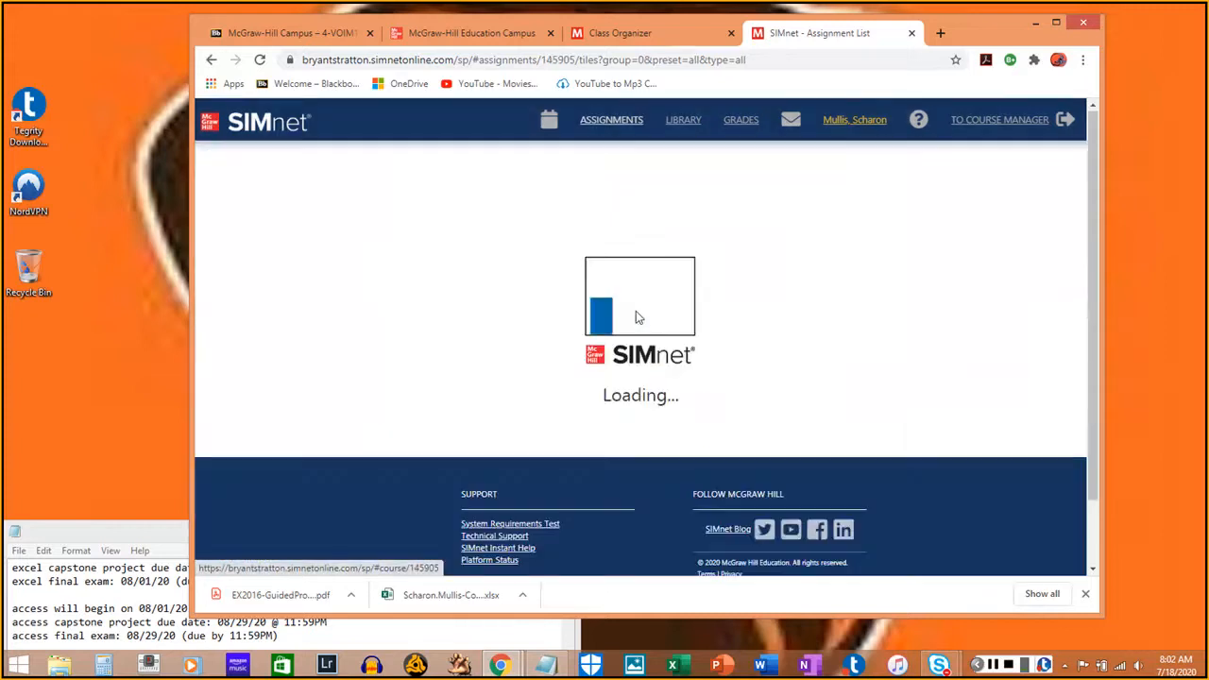
Review the capstone and final exam dates in the Notepad notes and the course's assignment tiles in SIMnet
left_click(108, 531)
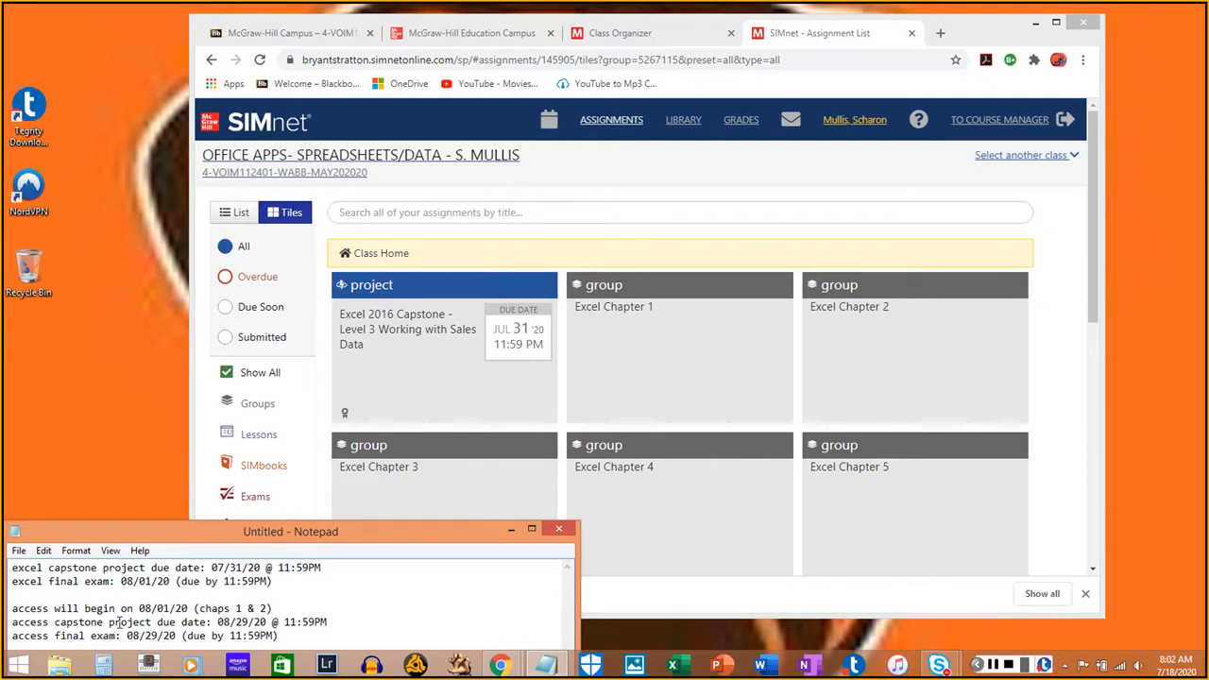
left_click(790, 265)
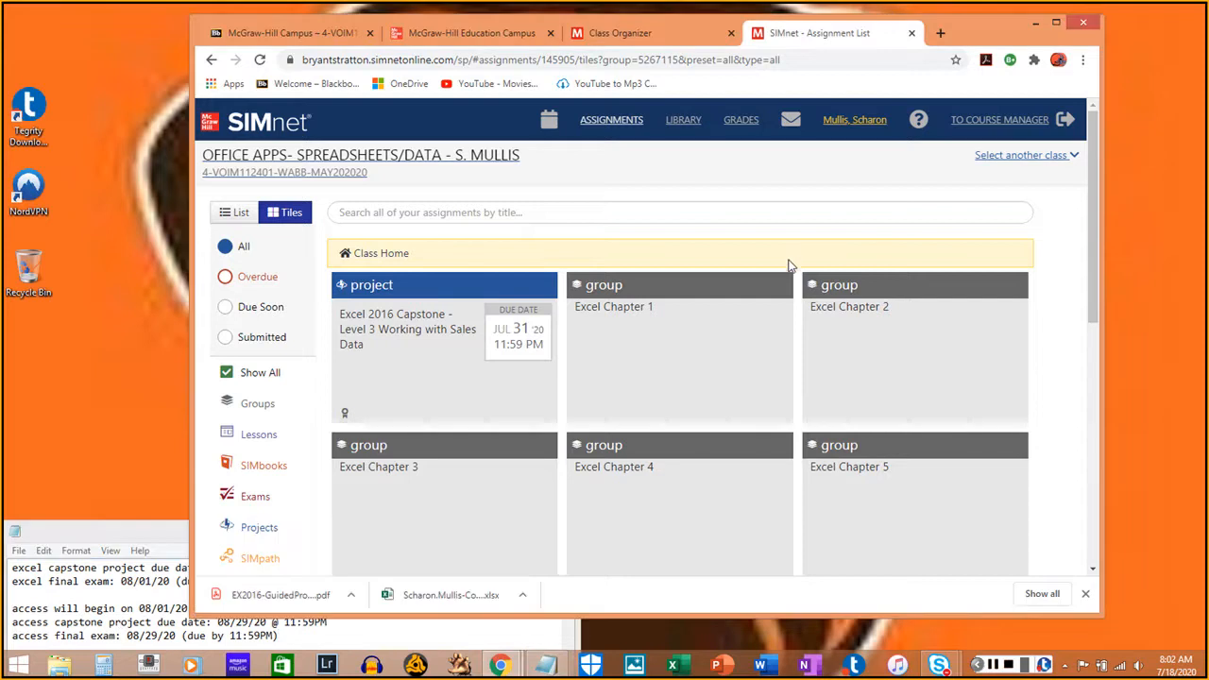
scroll(792, 266, "down", 1)
scroll(791, 266, "down", 4)
scroll(791, 266, "up", 5)
left_click(988, 665)
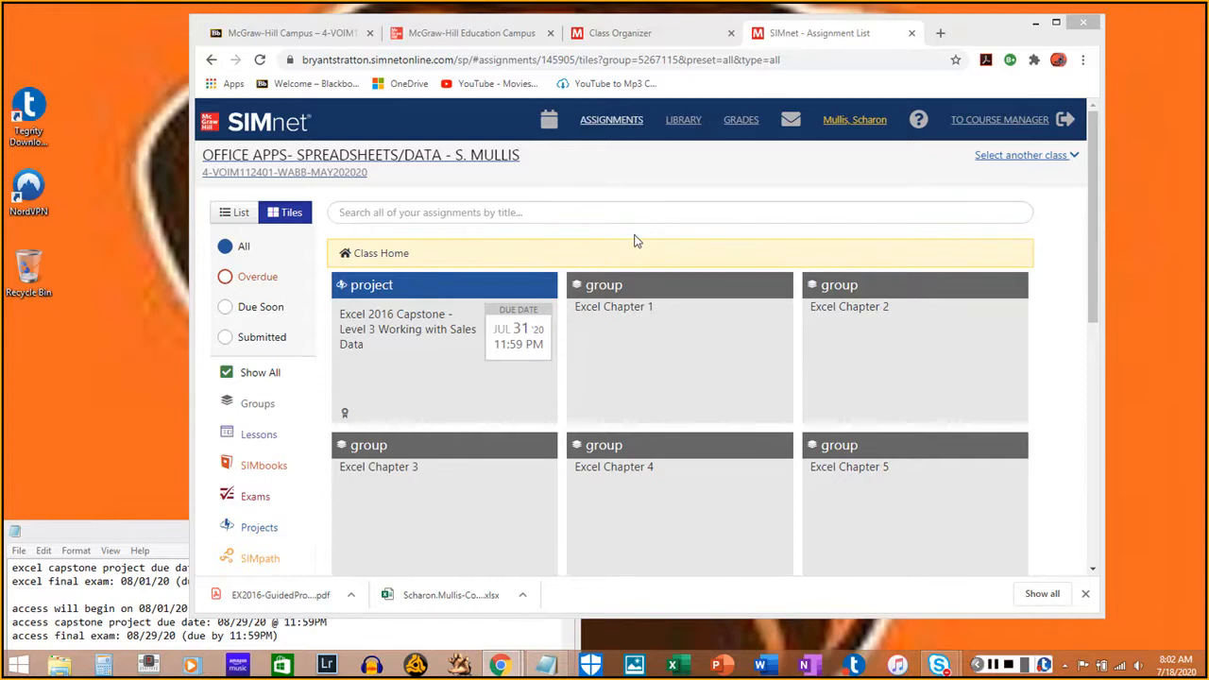
Open Excel 2016 In Practice - Ch 8 Guided Project 8-3 under Excel Chapter 8 and mark its required start file and instructions headings
scroll(635, 241, "down", 3)
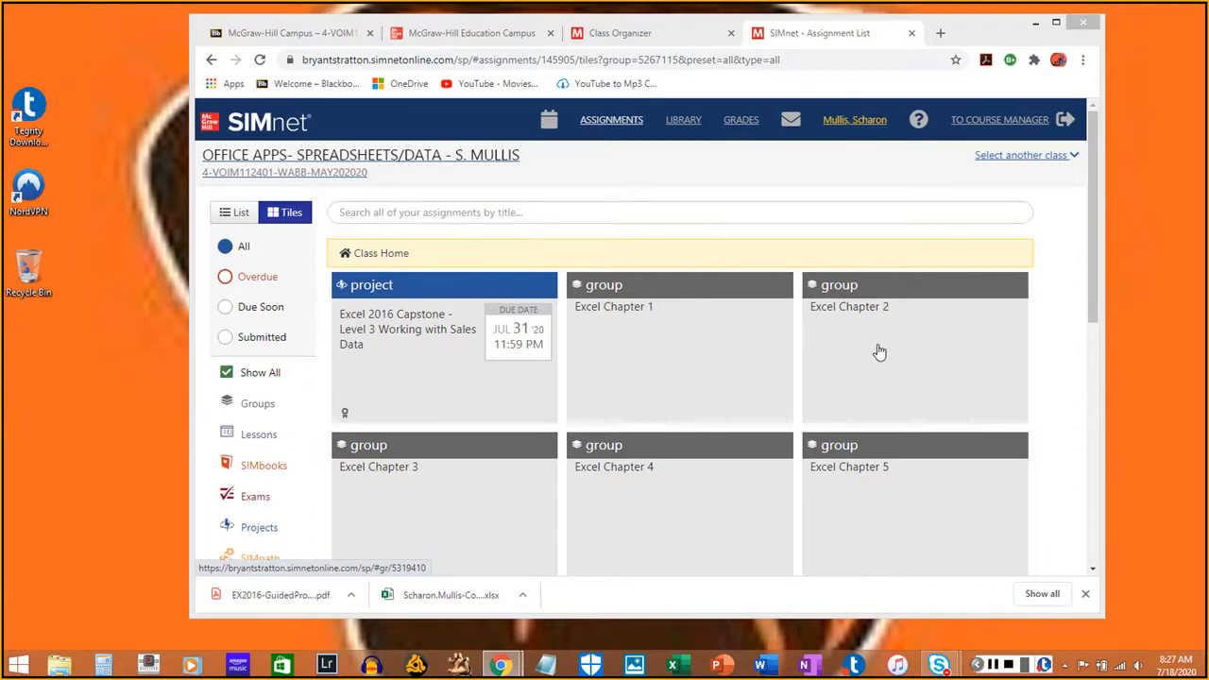
scroll(1057, 317, "down", 4)
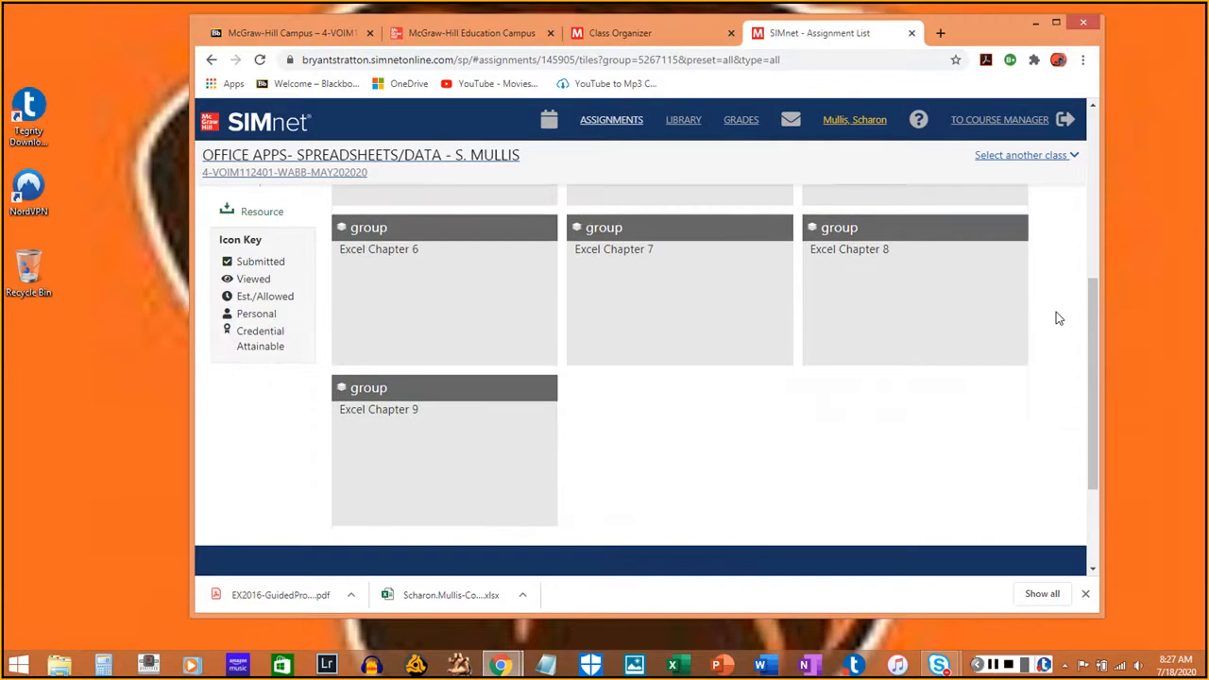
left_click(898, 335)
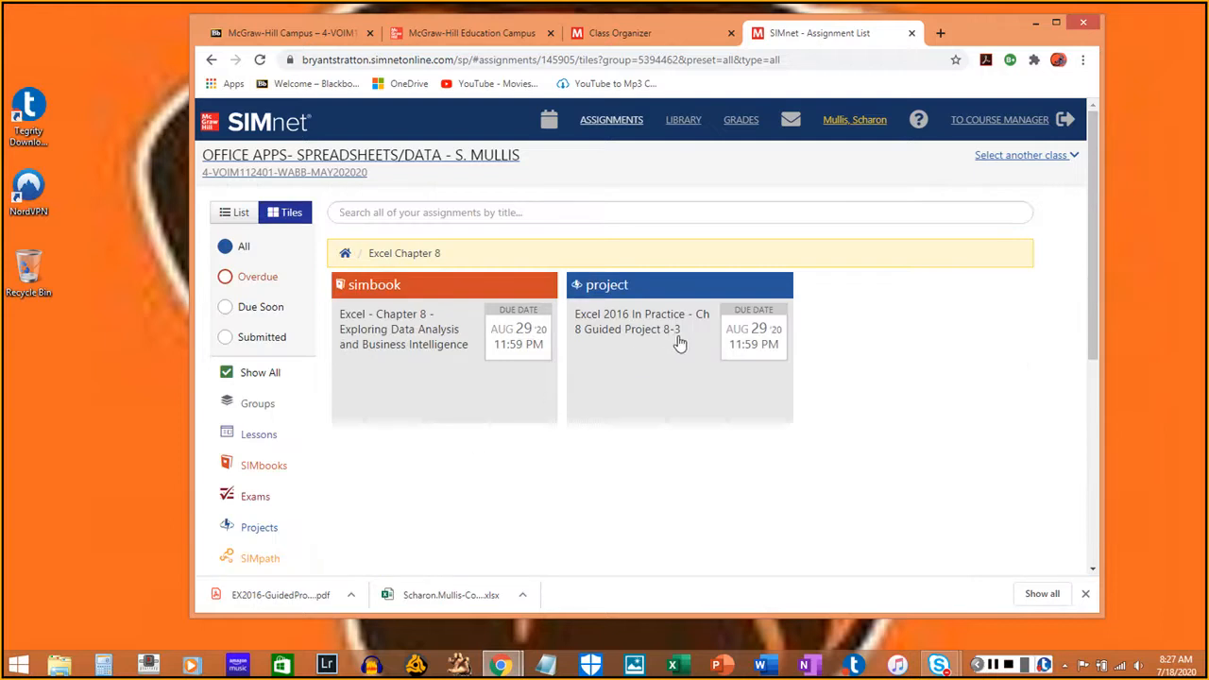
left_click(661, 340)
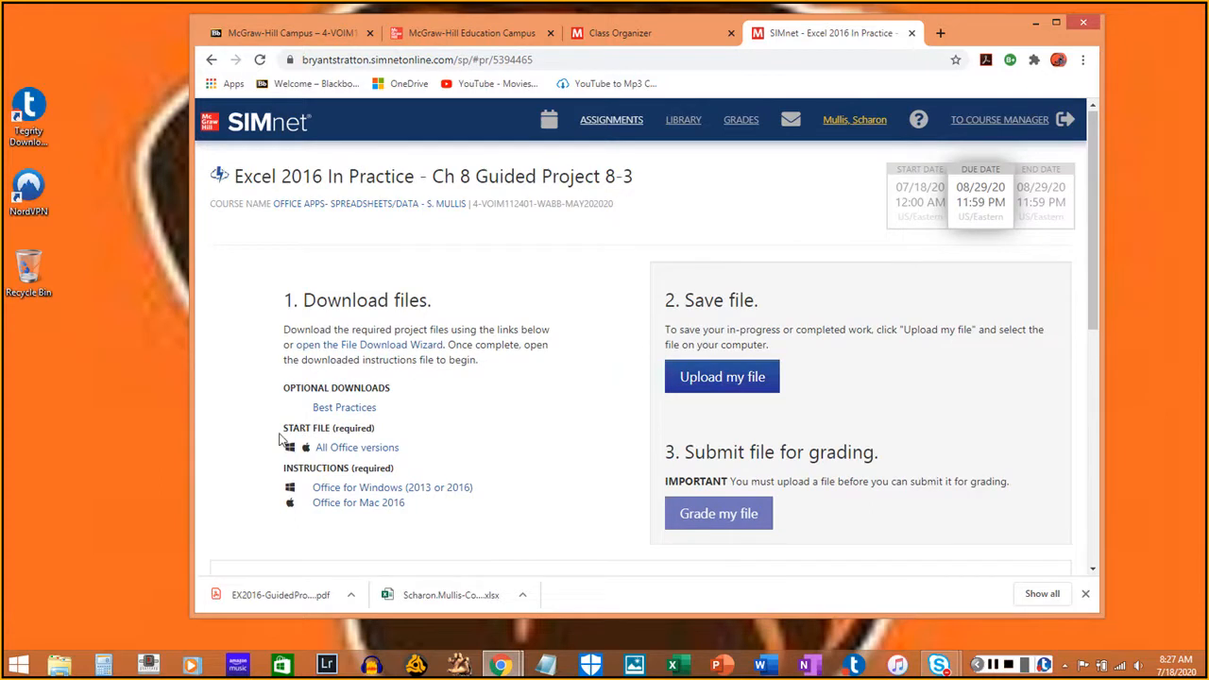
left_click_drag(283, 433, 382, 434)
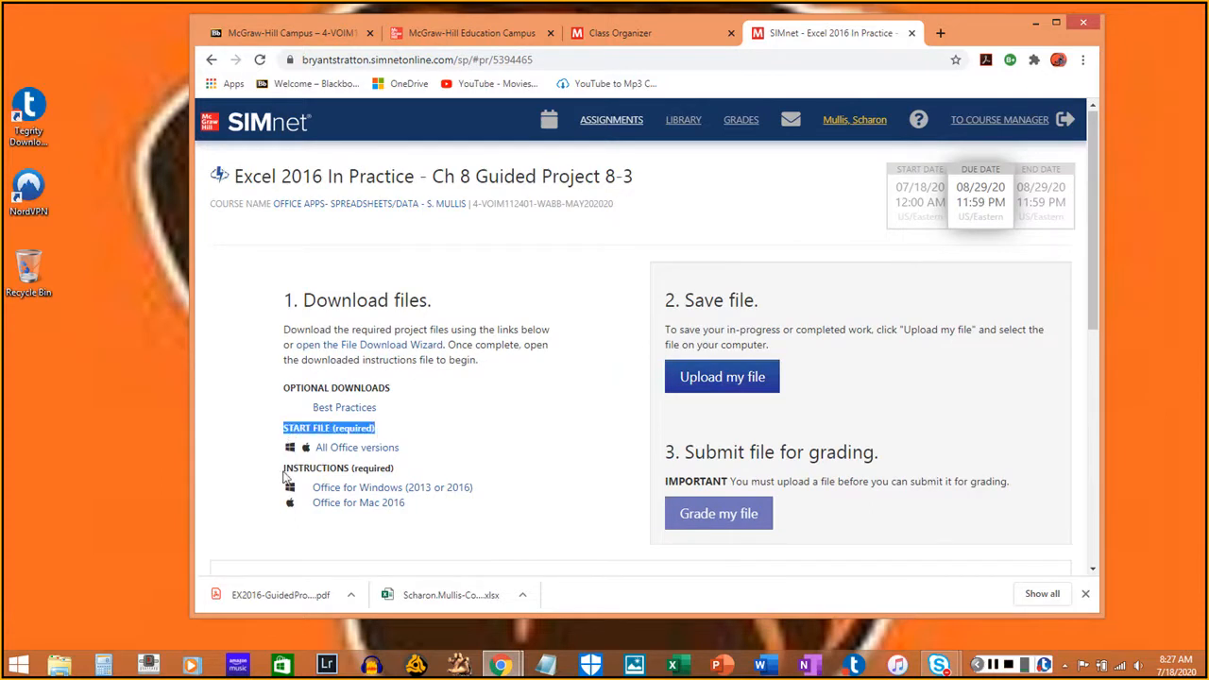
left_click_drag(281, 468, 420, 469)
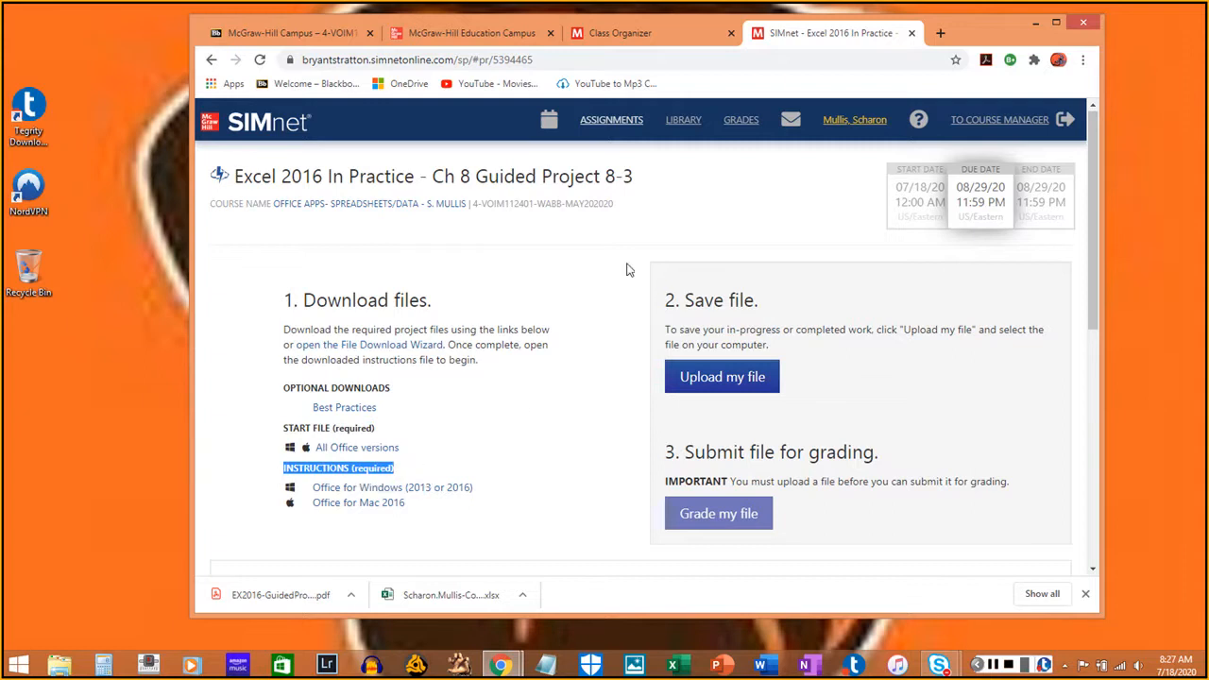
left_click(284, 595)
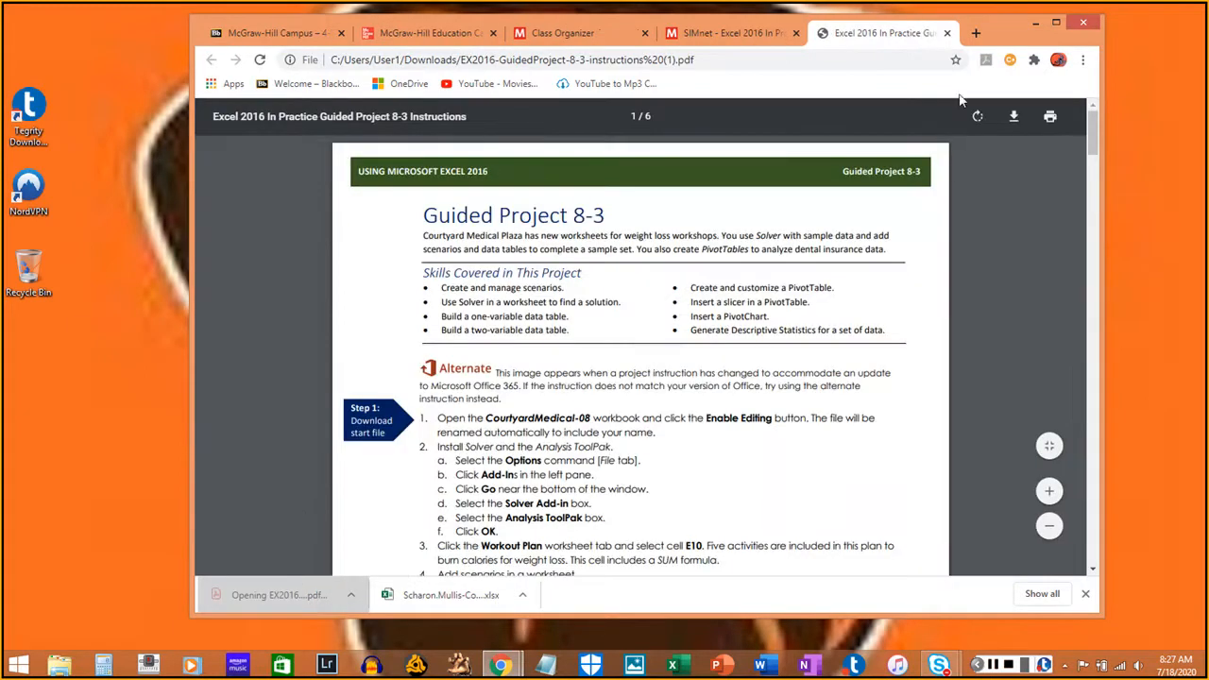
left_click(947, 33)
left_click(1035, 21)
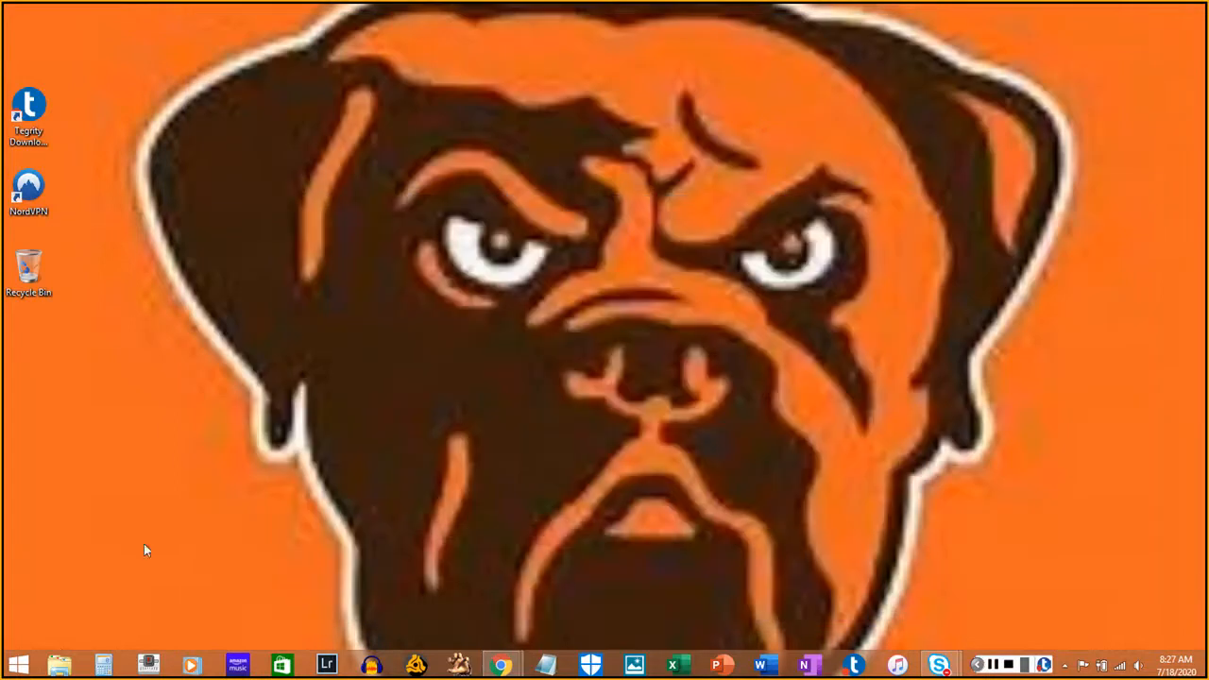
Open EX2016-GuidedProject-8-3-instructions (1) from the Downloads folder in Acrobat Reader and move its window aside
left_click(59, 665)
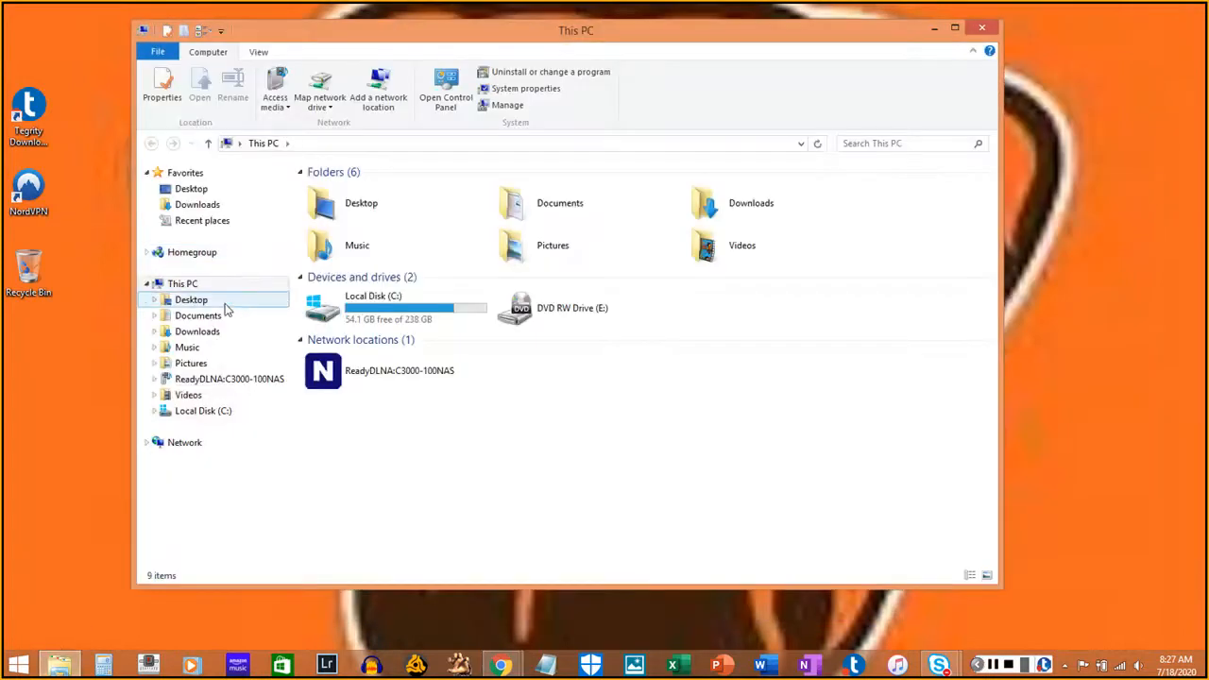
double_click(709, 209)
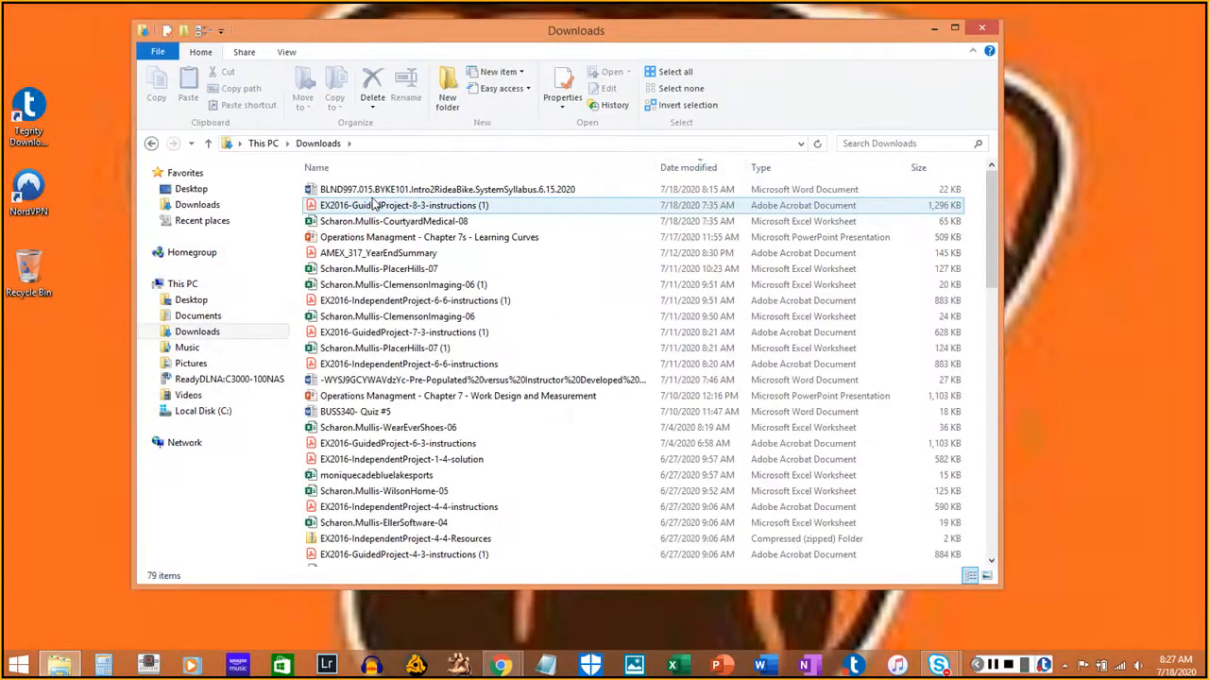
double_click(430, 205)
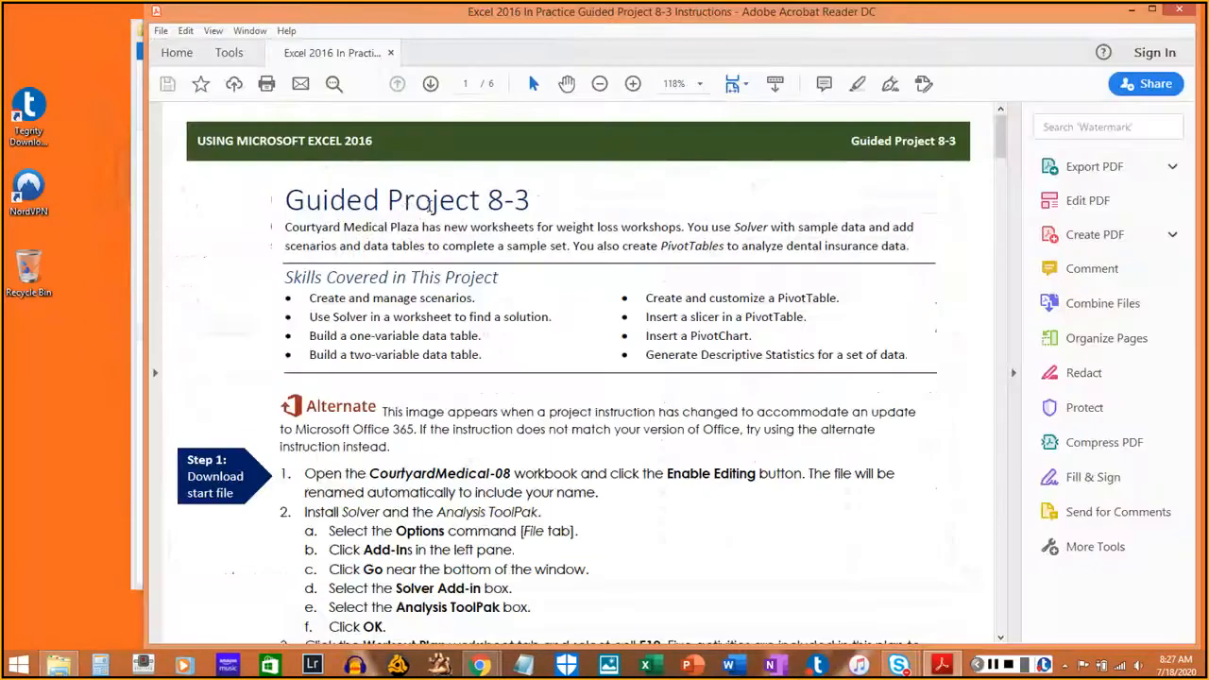
left_click_drag(890, 13, 655, 143)
Open the CourtyardMedical-08 workbook from the Downloads folder in Excel and minimize the folder window
left_click(658, 147)
left_click(468, 221)
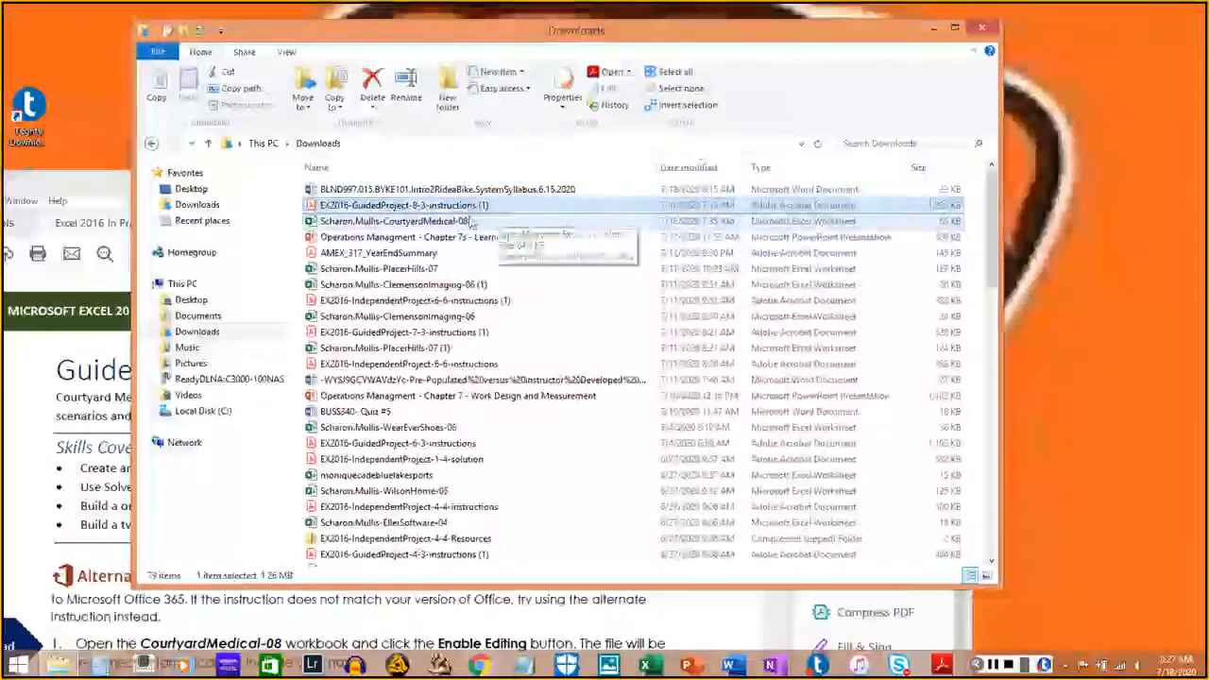
double_click(467, 221)
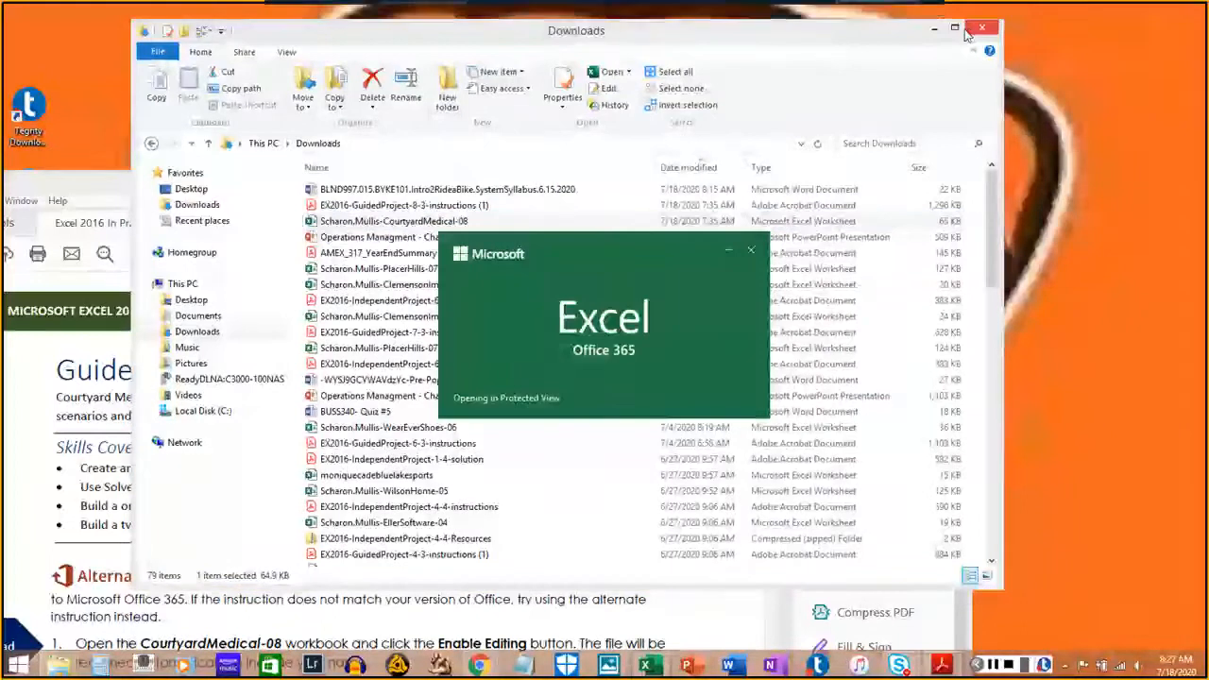
left_click(934, 29)
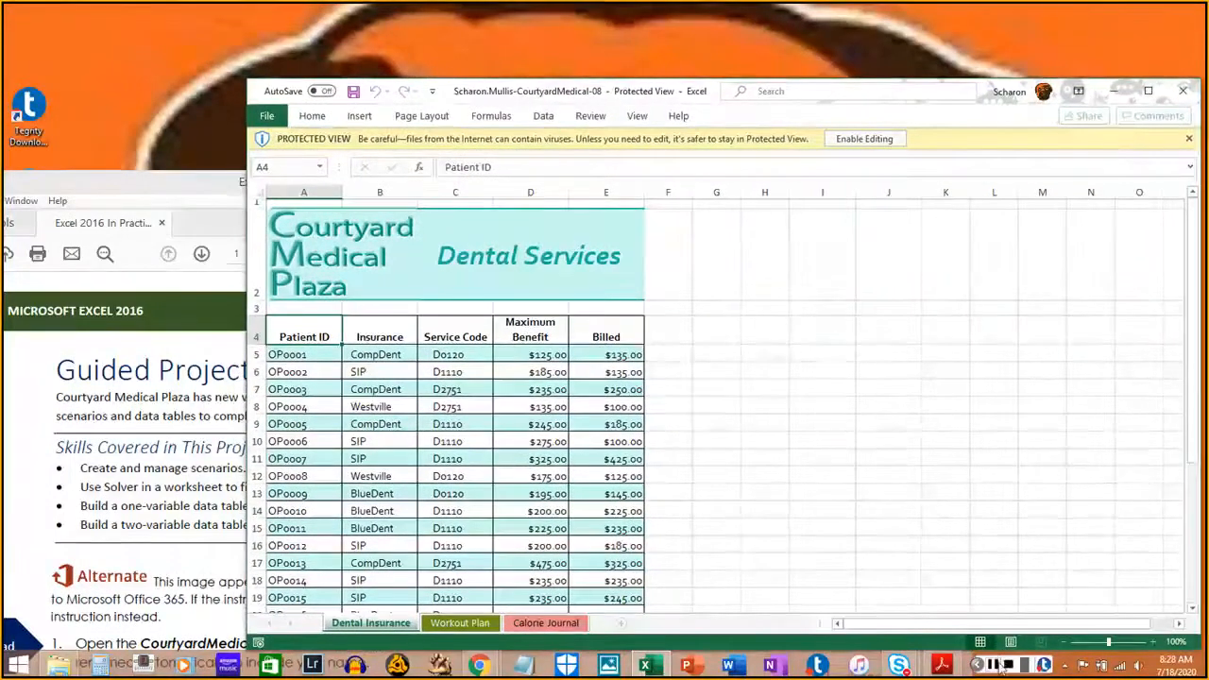
left_click(993, 664)
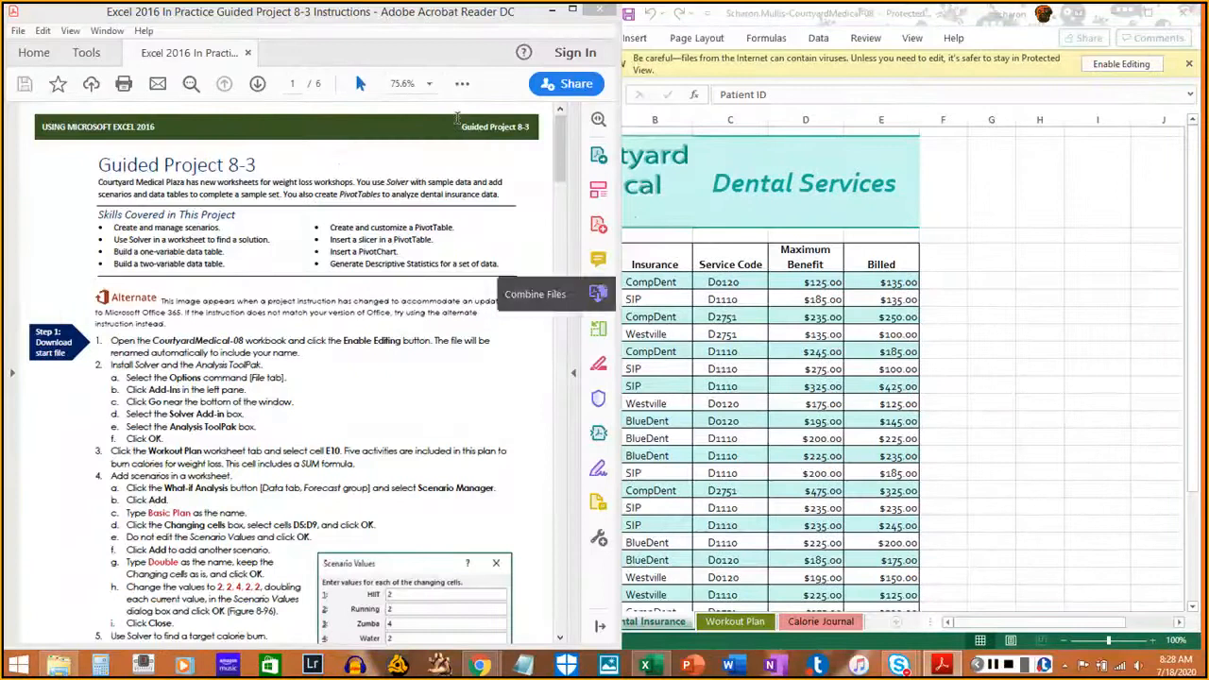
Highlight instruction 1, about opening the workbook and enabling editing, in yellow in the Guided Project 8-3 PDF
left_click(461, 84)
left_click(522, 249)
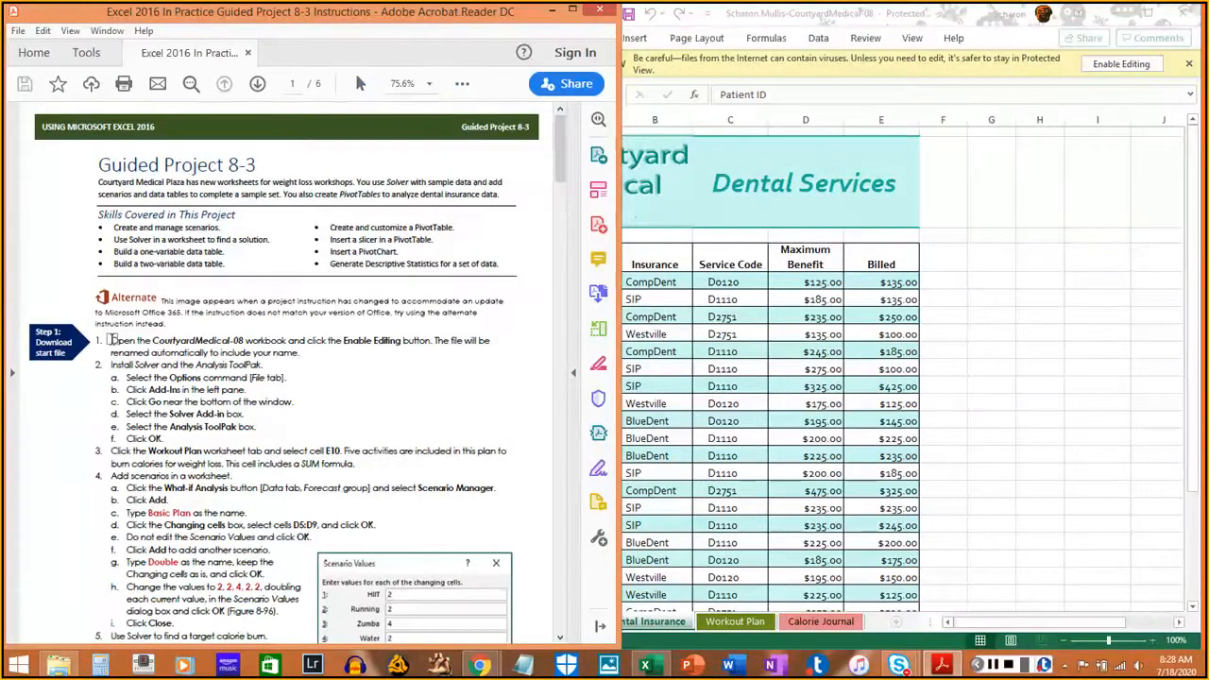
left_click_drag(111, 341, 297, 353)
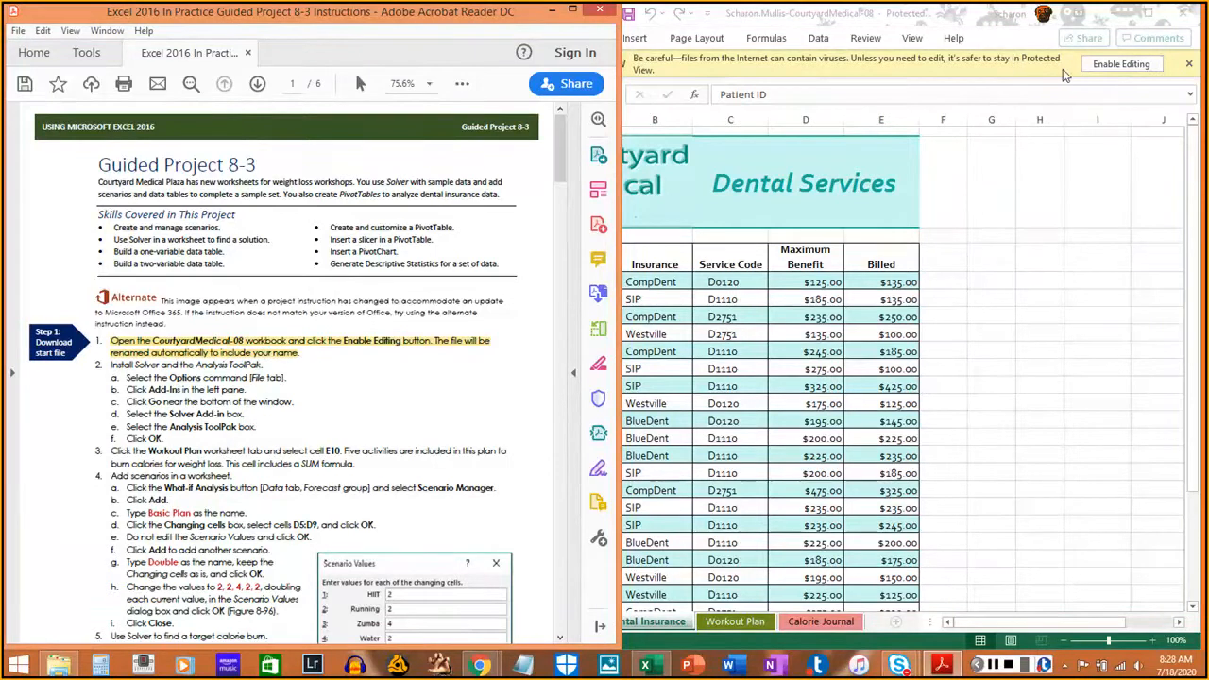
Enable editing in the CourtyardMedical-08 workbook and place its window beside the instructions PDF
left_click(1010, 50)
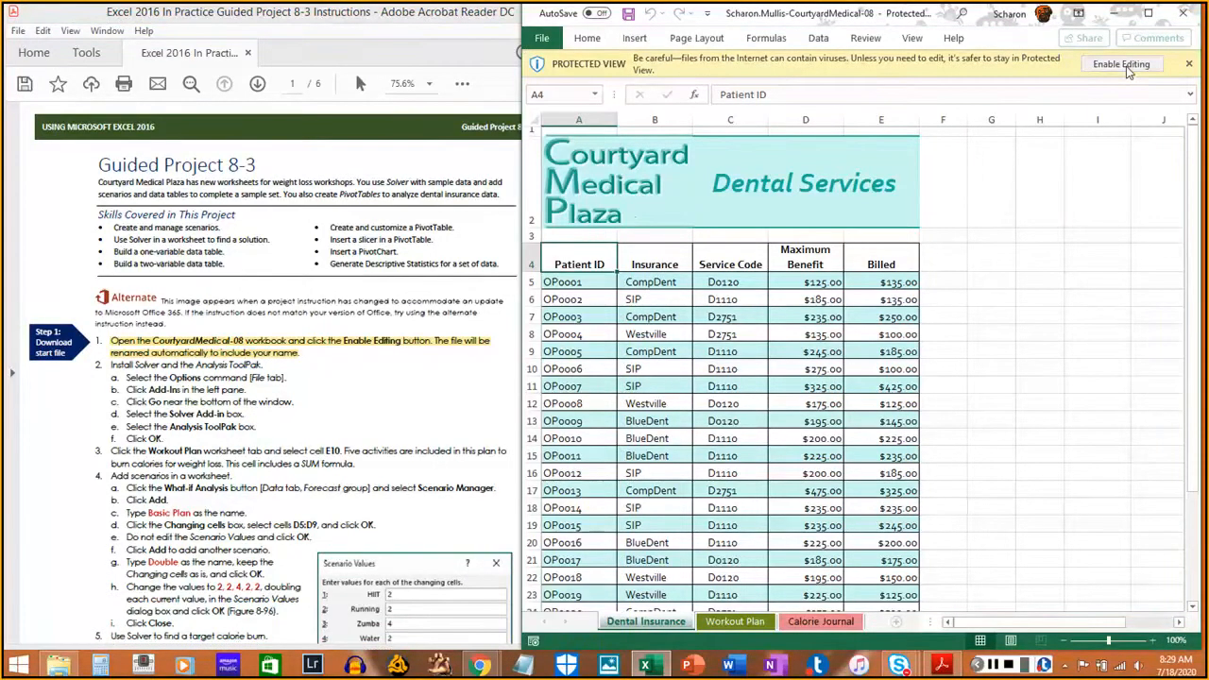
left_click(1124, 64)
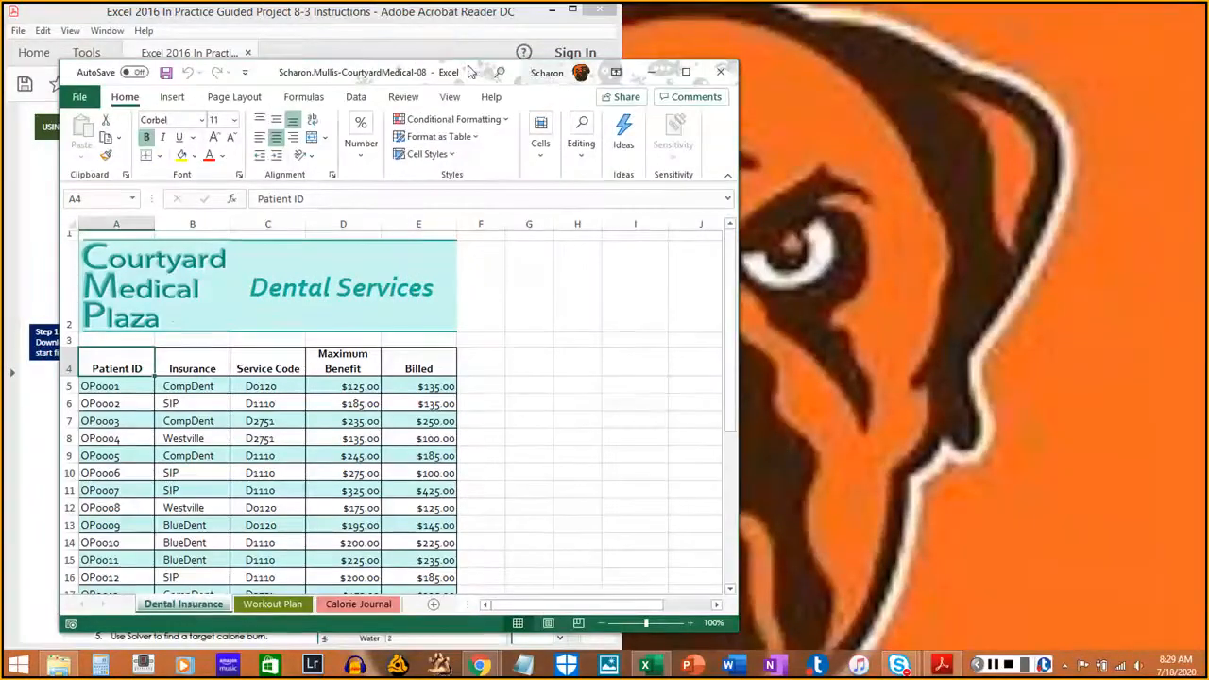
left_click_drag(465, 81, 932, 109)
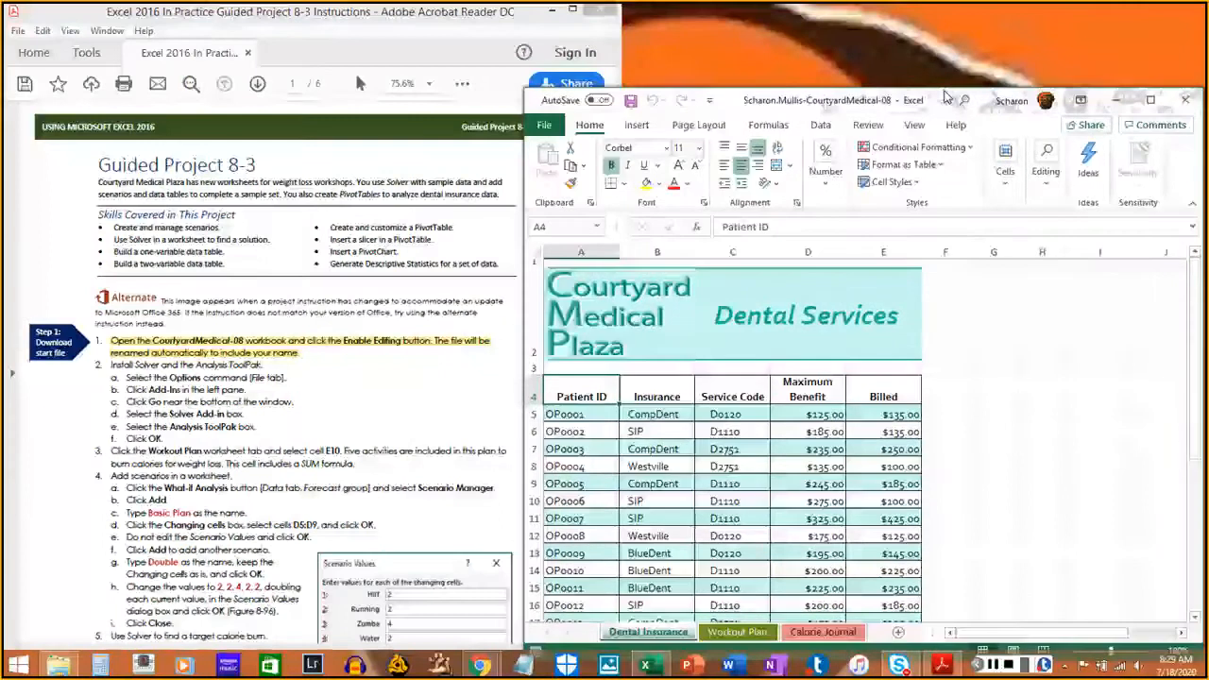
double_click(942, 88)
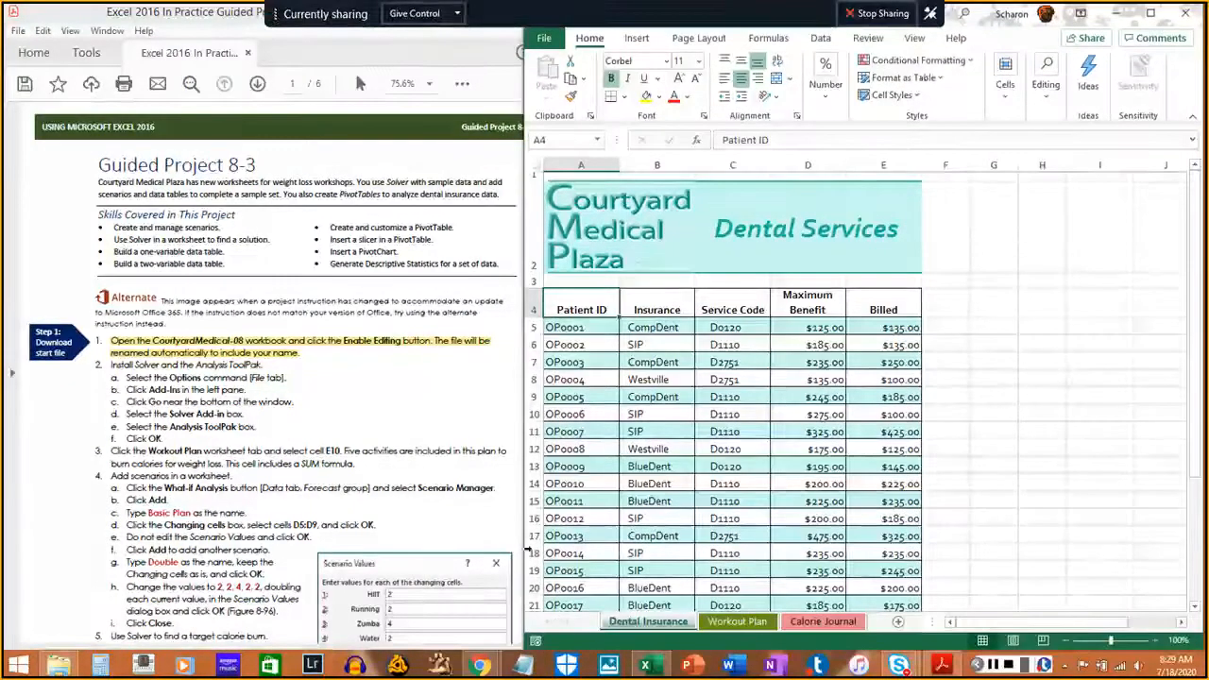
Show the add-ins page of Excel Options and highlight instructions 2a and 2b in yellow in the PDF
left_click(137, 372)
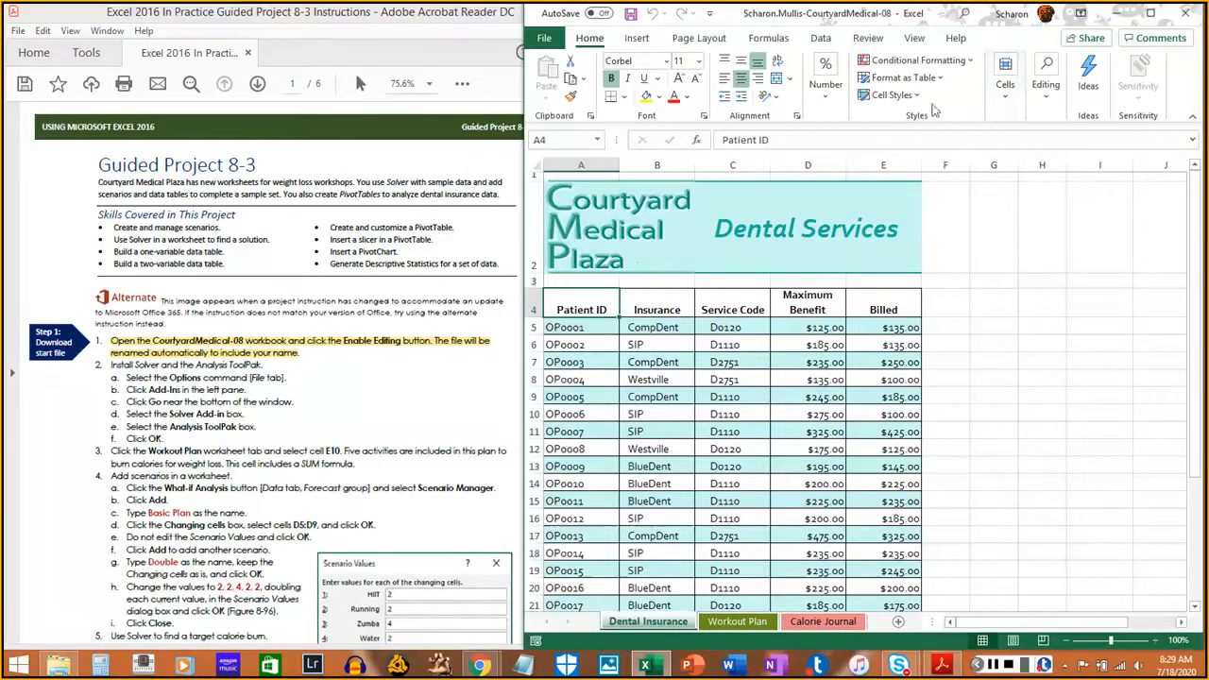
left_click(545, 40)
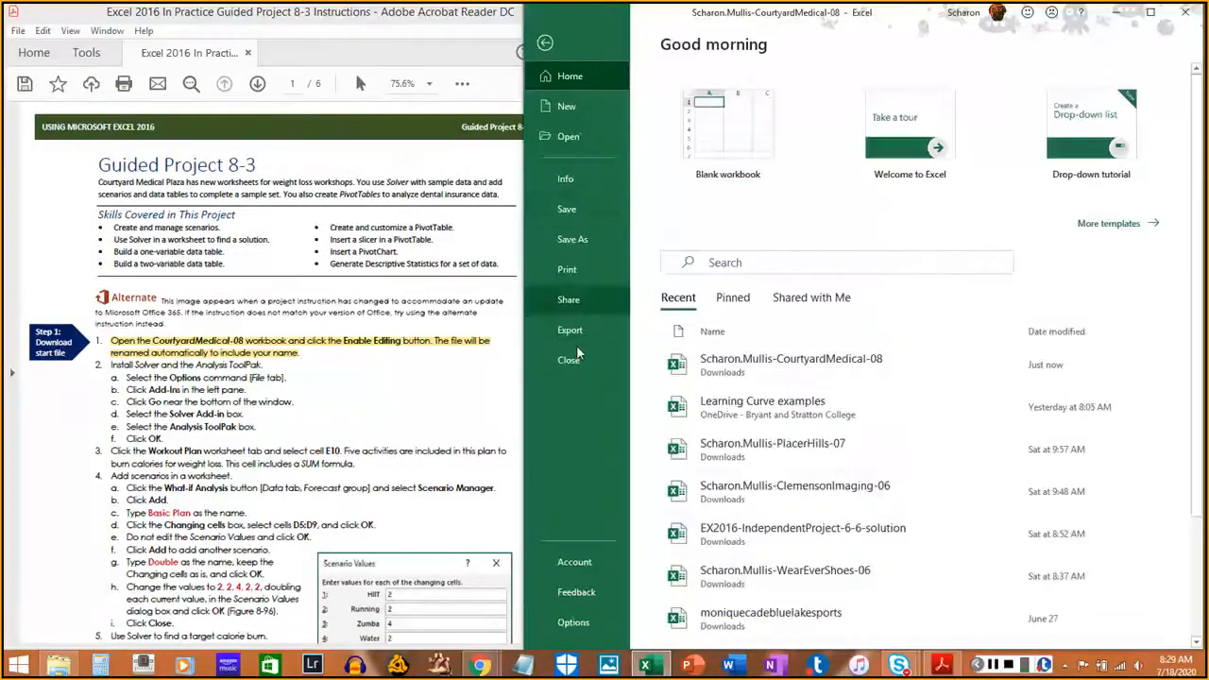
left_click(573, 626)
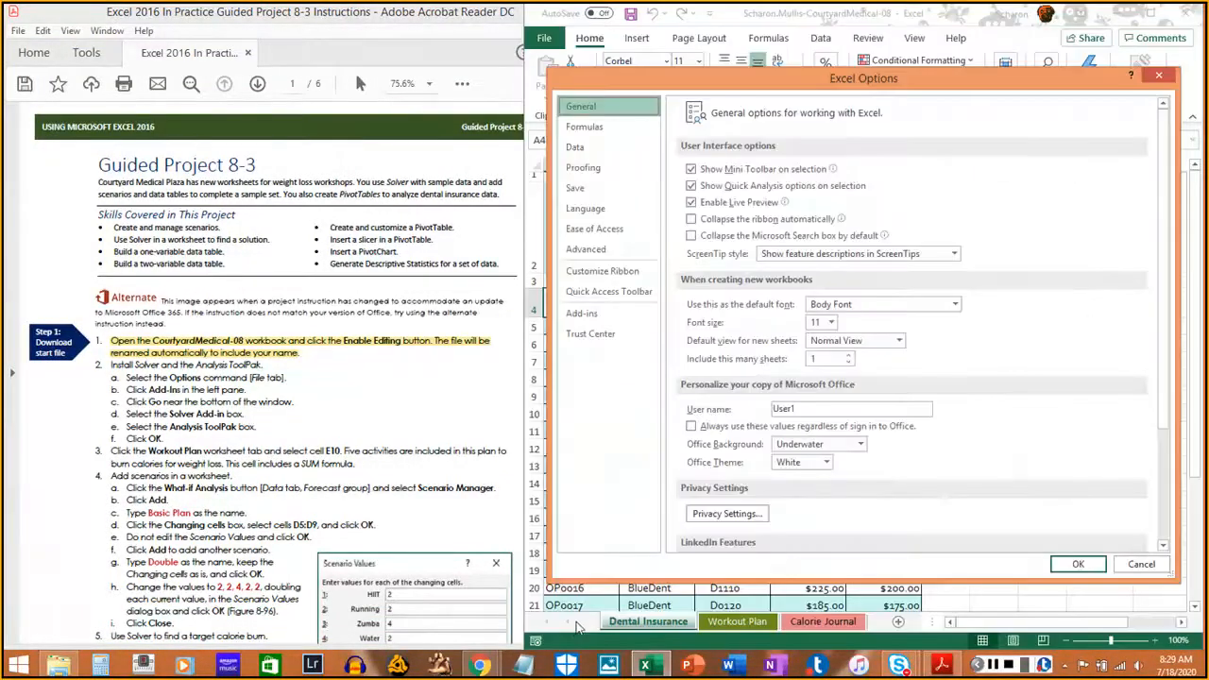
left_click(582, 315)
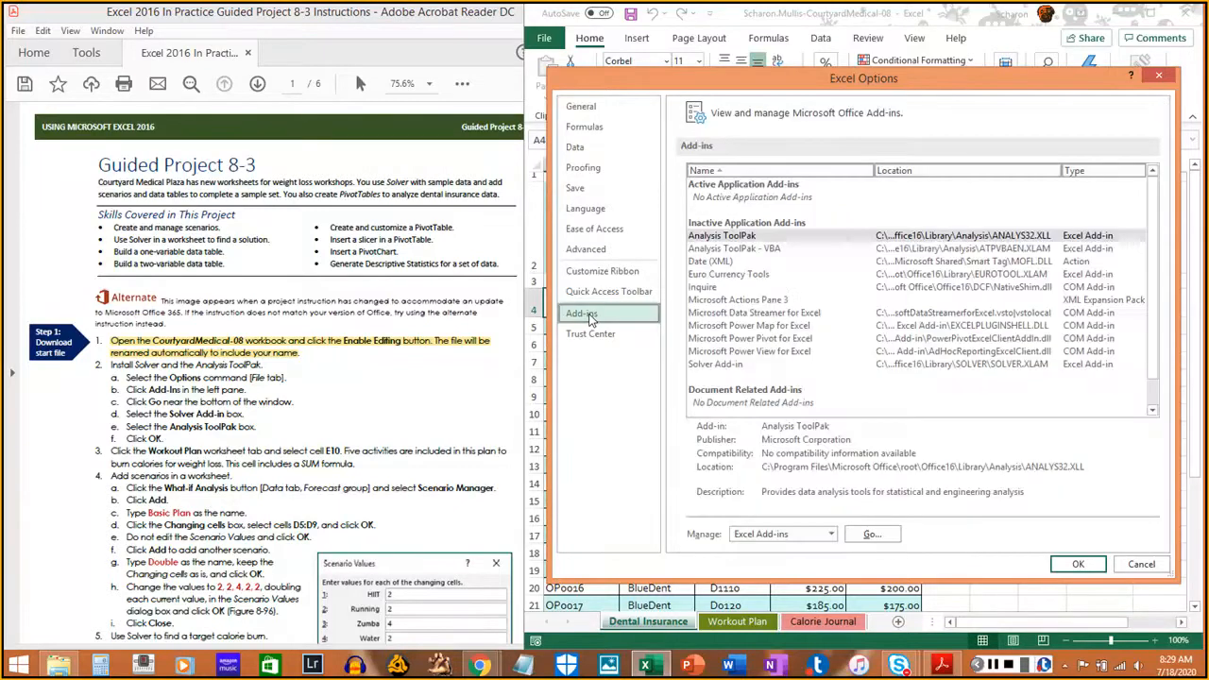
left_click_drag(126, 376, 286, 378)
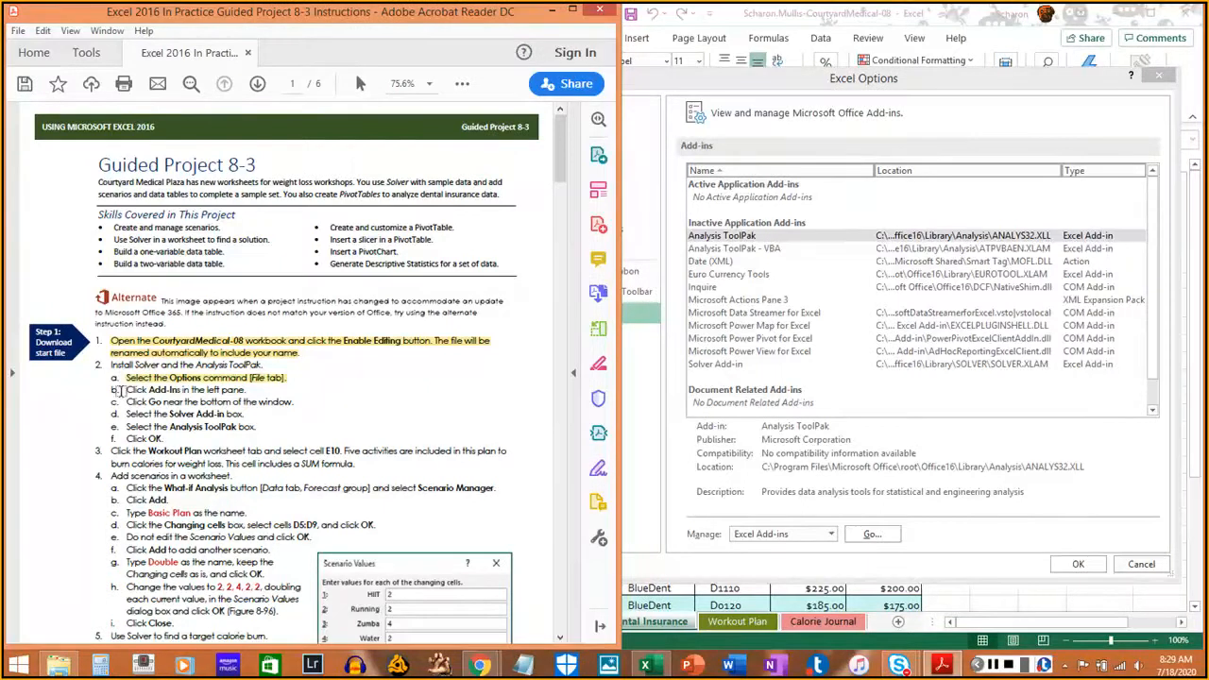
left_click_drag(121, 390, 248, 390)
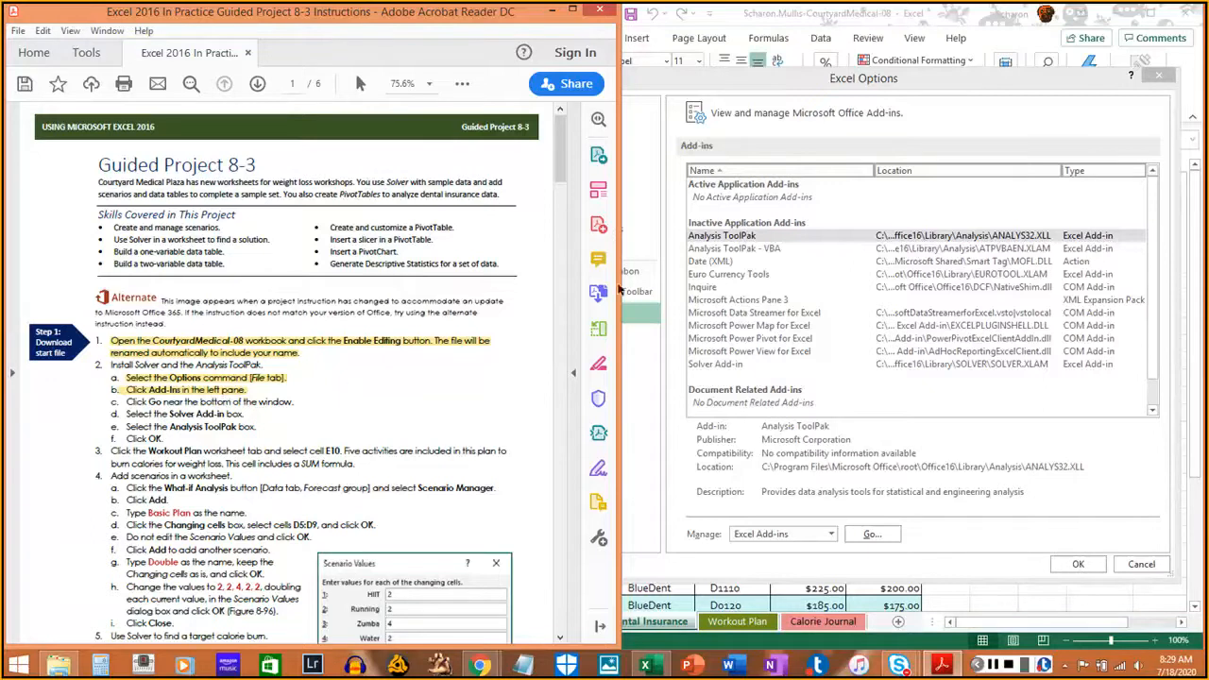
Open the list of available Excel add-ins and highlight instruction 2c in yellow in the PDF
left_click(952, 96)
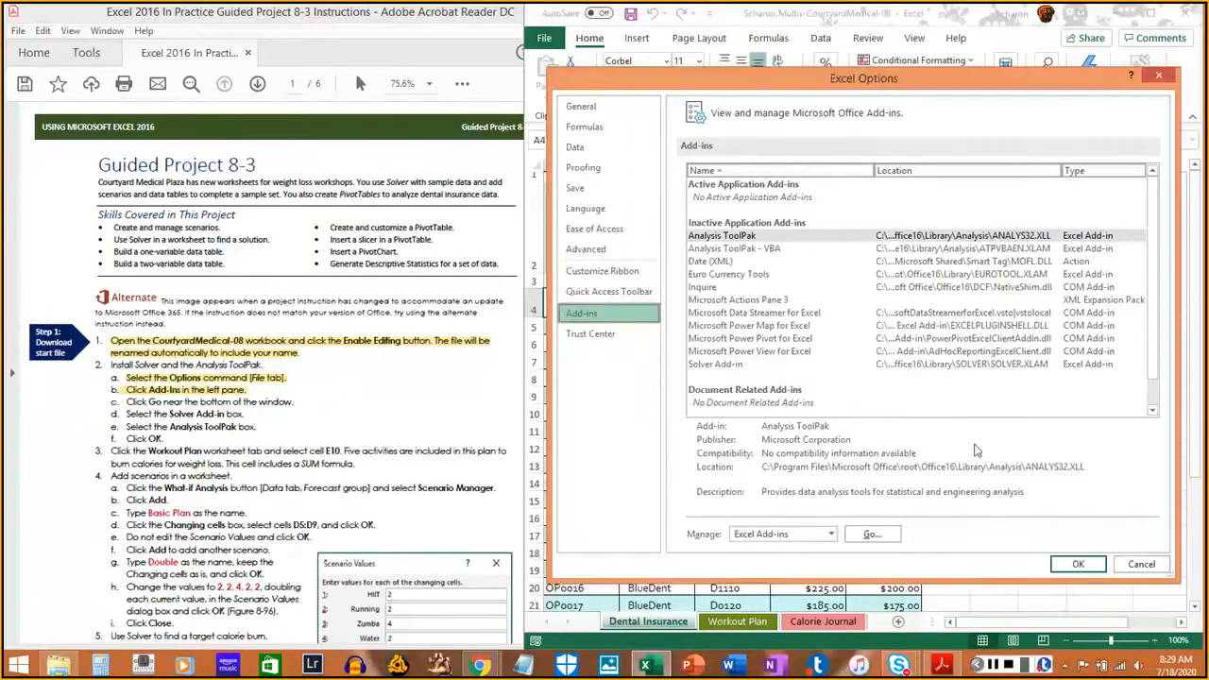
left_click(871, 534)
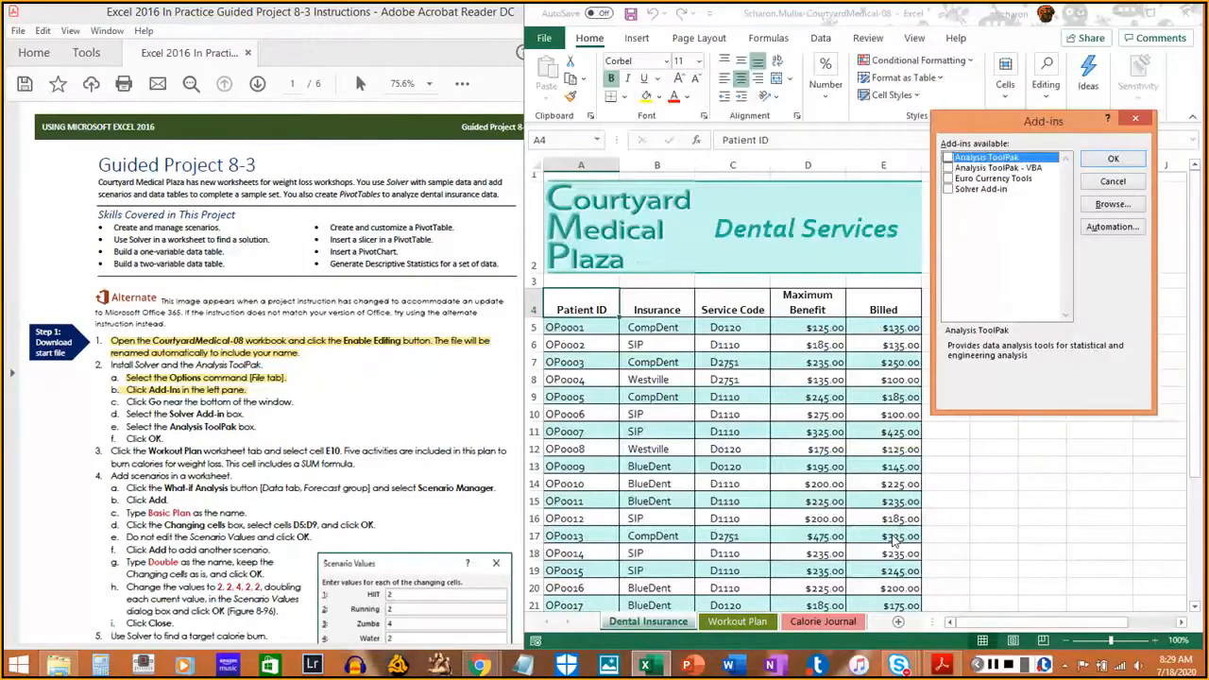
left_click(129, 403)
left_click_drag(126, 401, 291, 400)
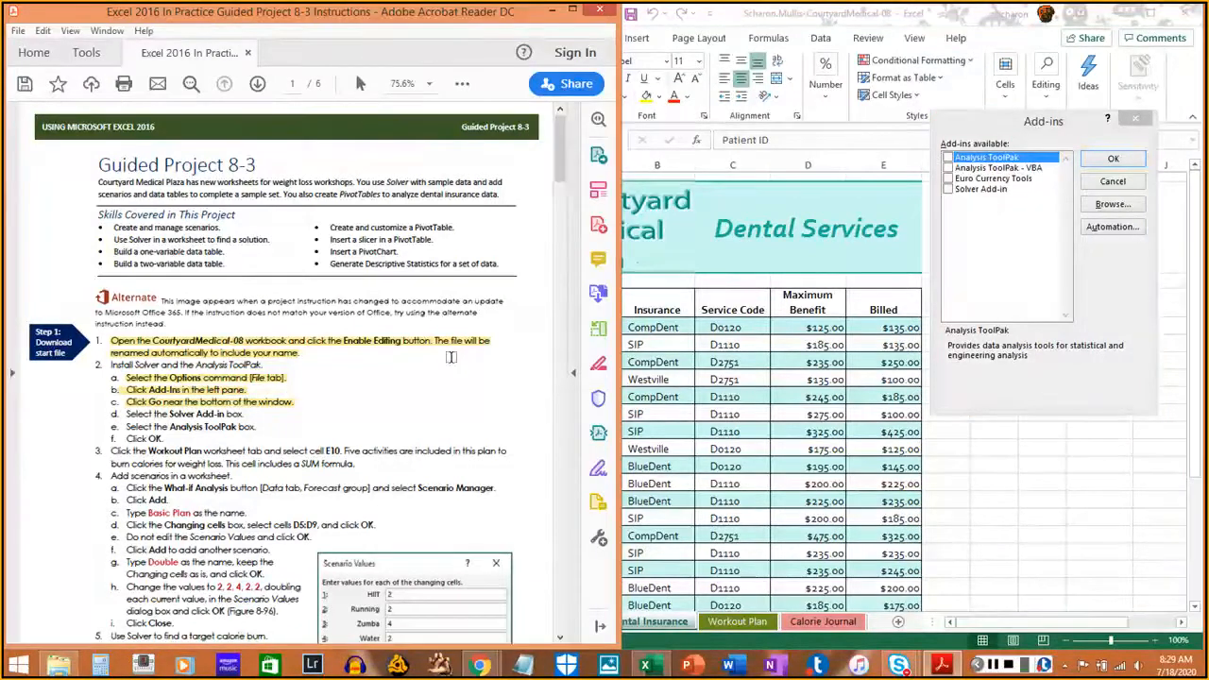
Enable the Solver Add-in and Analysis ToolPak in Excel, highlighting instructions 2d to 2f in yellow in the PDF
left_click(948, 189)
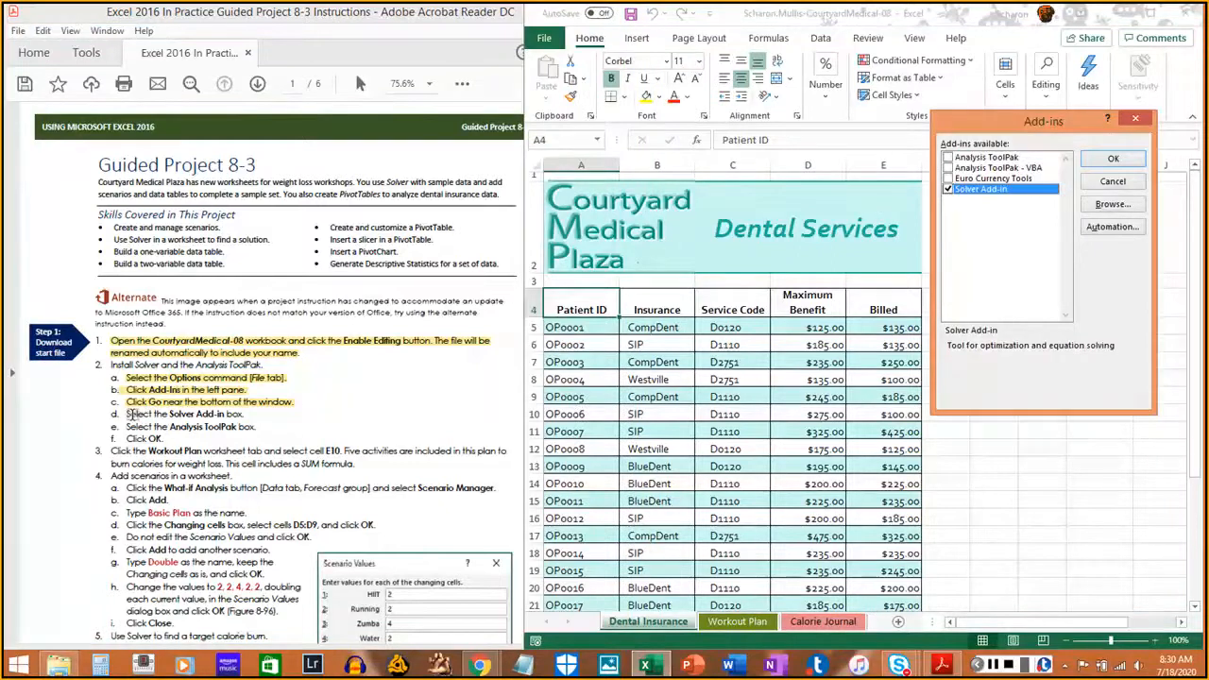
left_click_drag(127, 413, 248, 415)
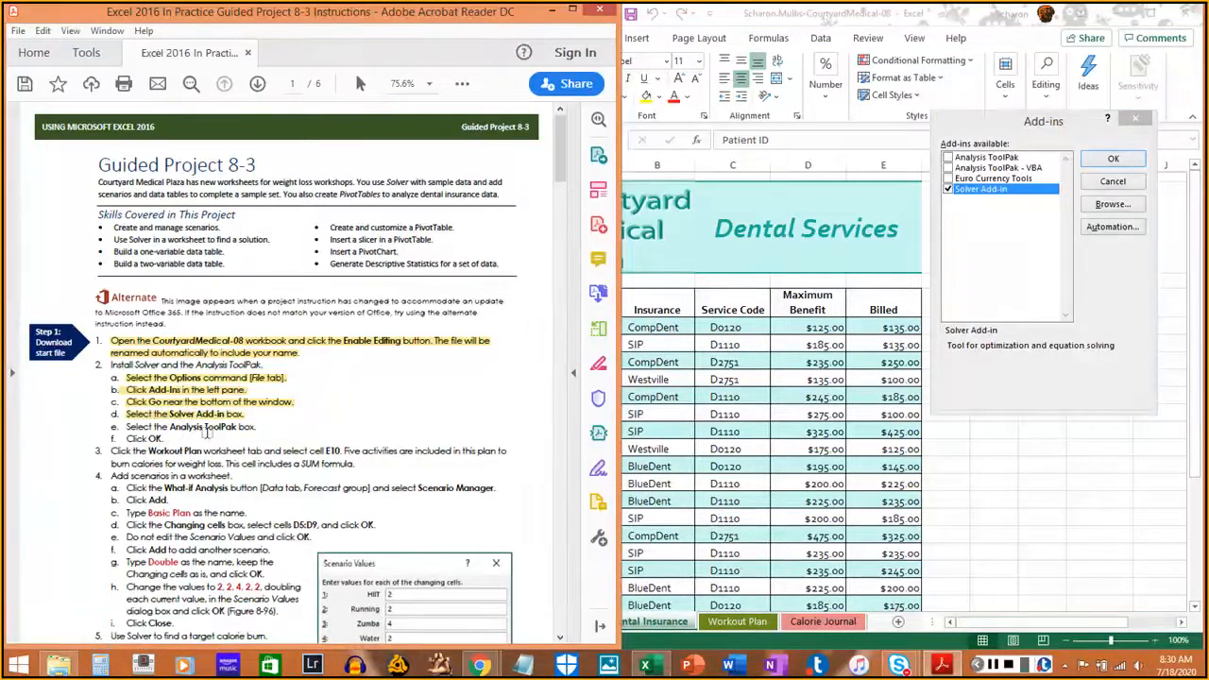
left_click(996, 158)
left_click(947, 157)
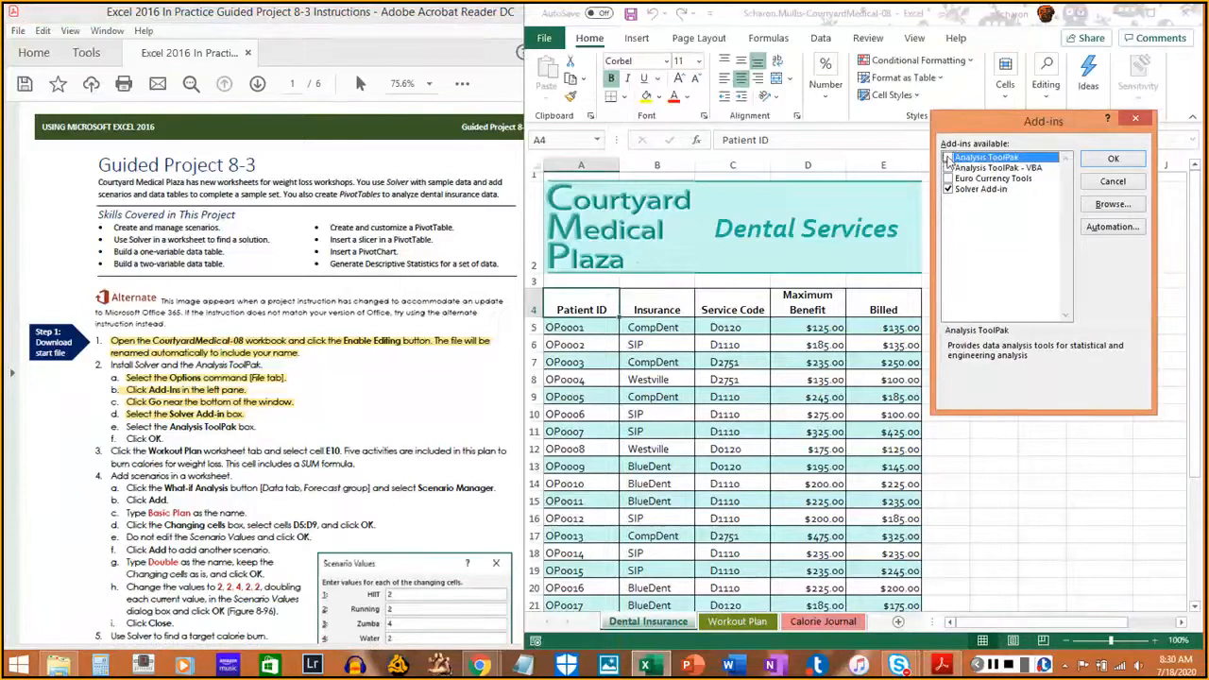
left_click_drag(123, 427, 257, 426)
left_click_drag(126, 438, 168, 431)
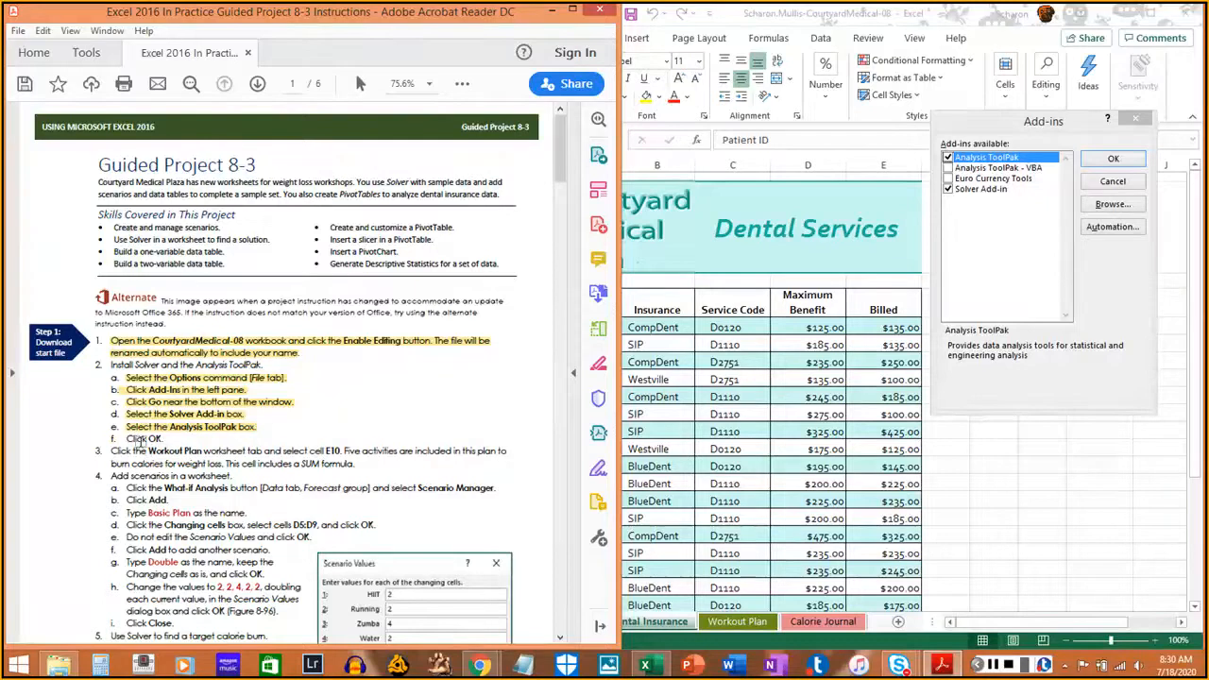
left_click_drag(121, 438, 168, 440)
left_click(1113, 159)
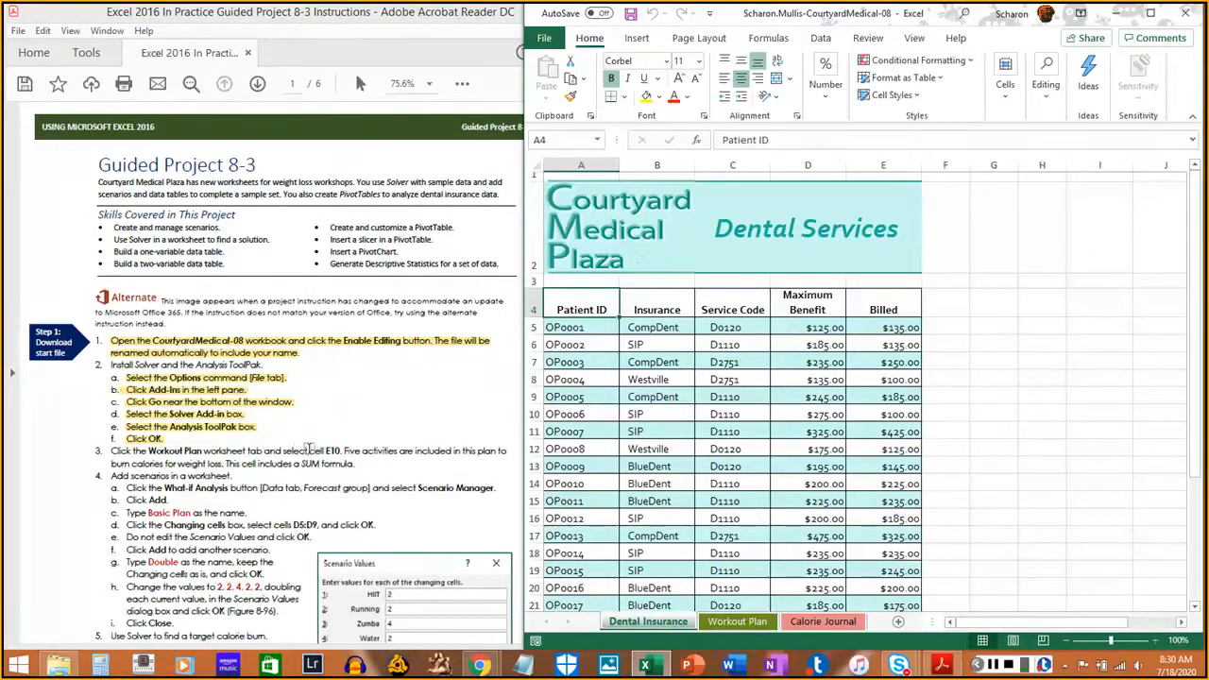
Select cell E10 on the Workout Plan sheet and highlight instruction 3 in yellow in the PDF
left_click(746, 622)
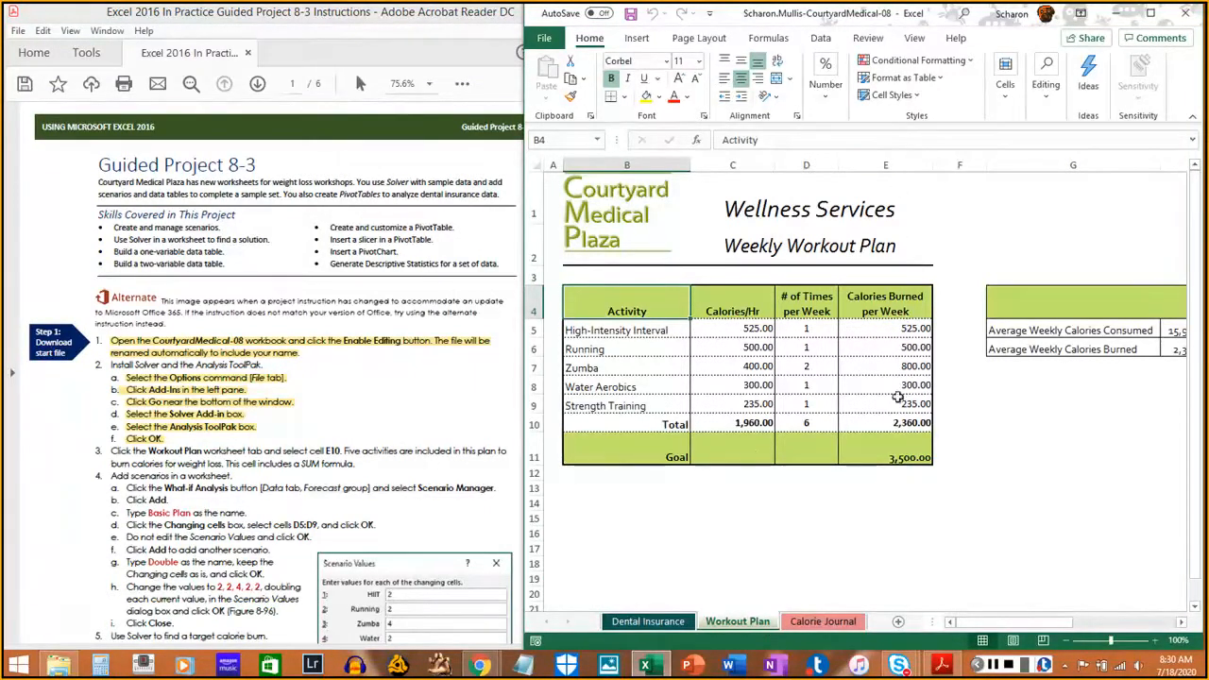
left_click(891, 428)
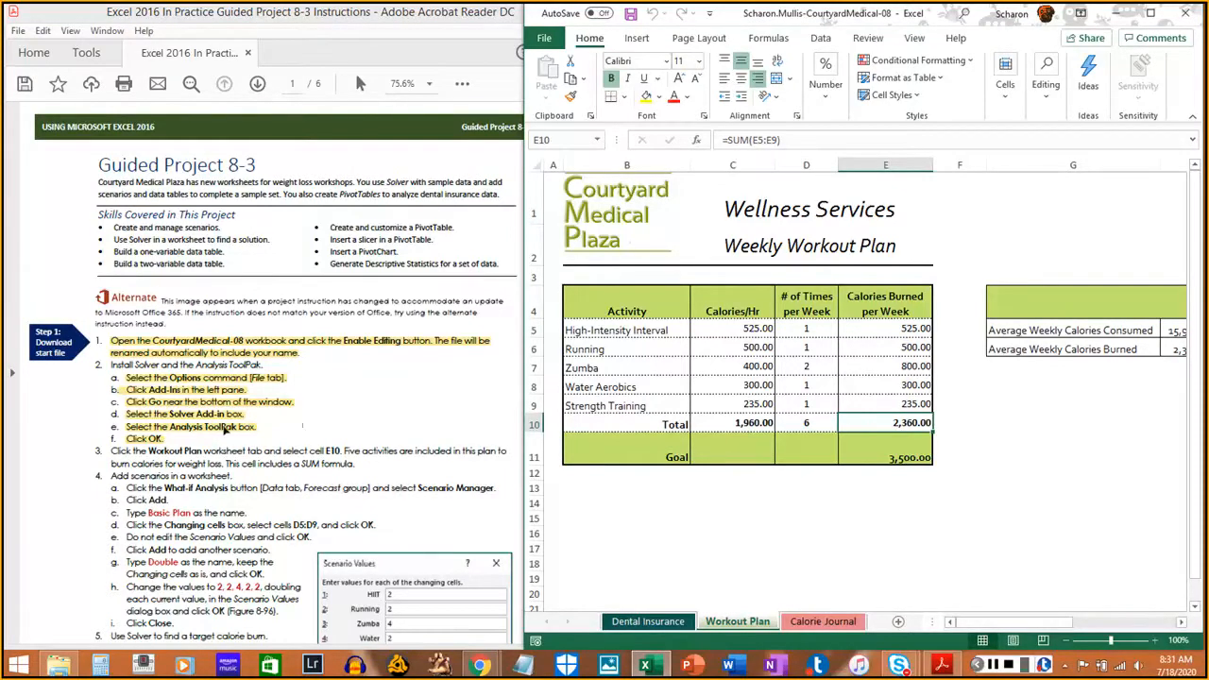
left_click_drag(112, 451, 351, 461)
Open the Scenario Manager for the Workout Plan sheet and highlight instruction 4a in yellow in the PDF
scroll(138, 493, "down", 3)
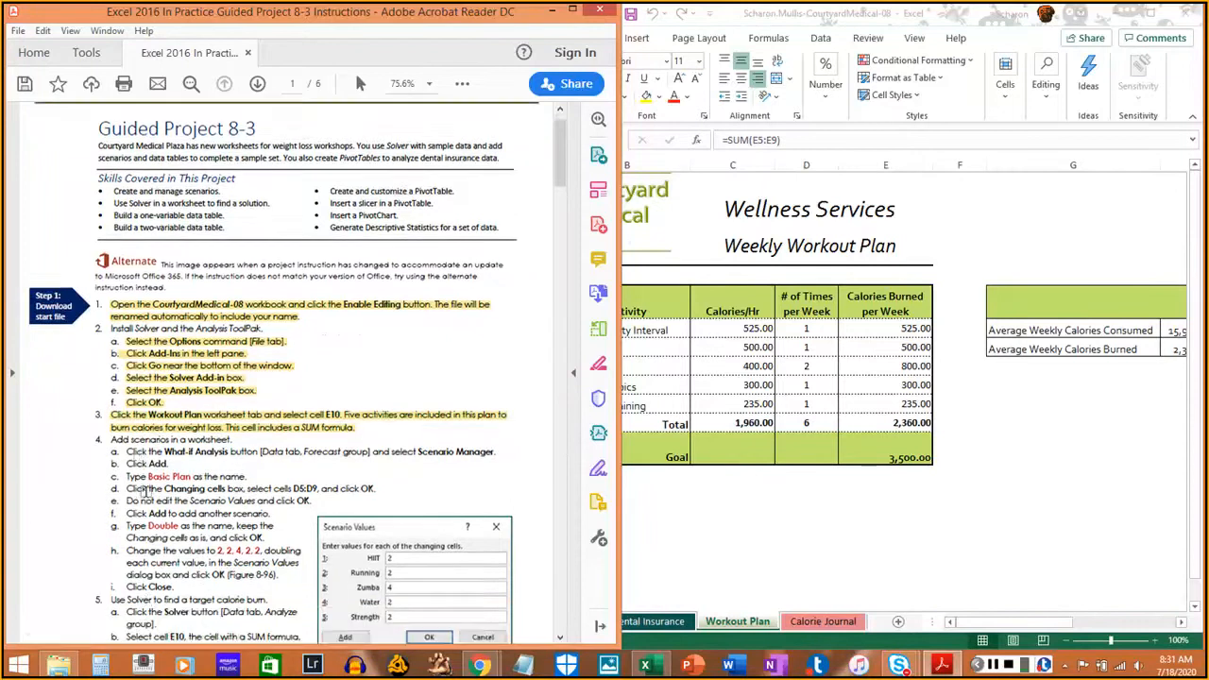
scroll(138, 493, "down", 1)
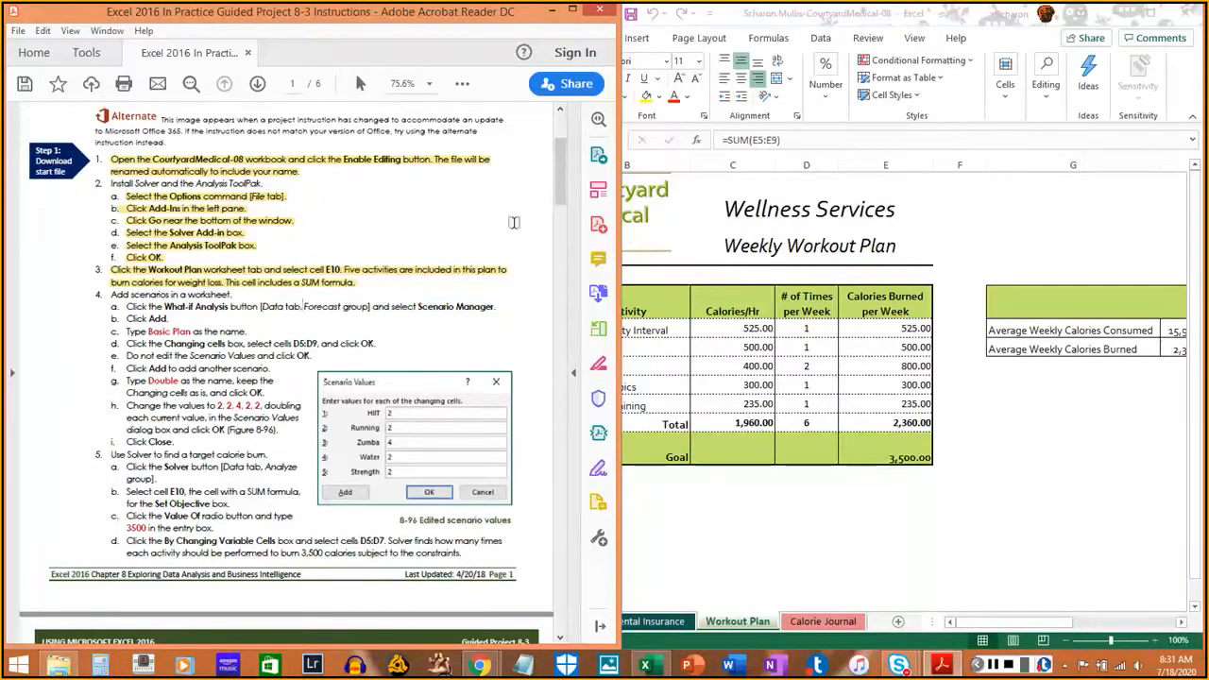
left_click(823, 40)
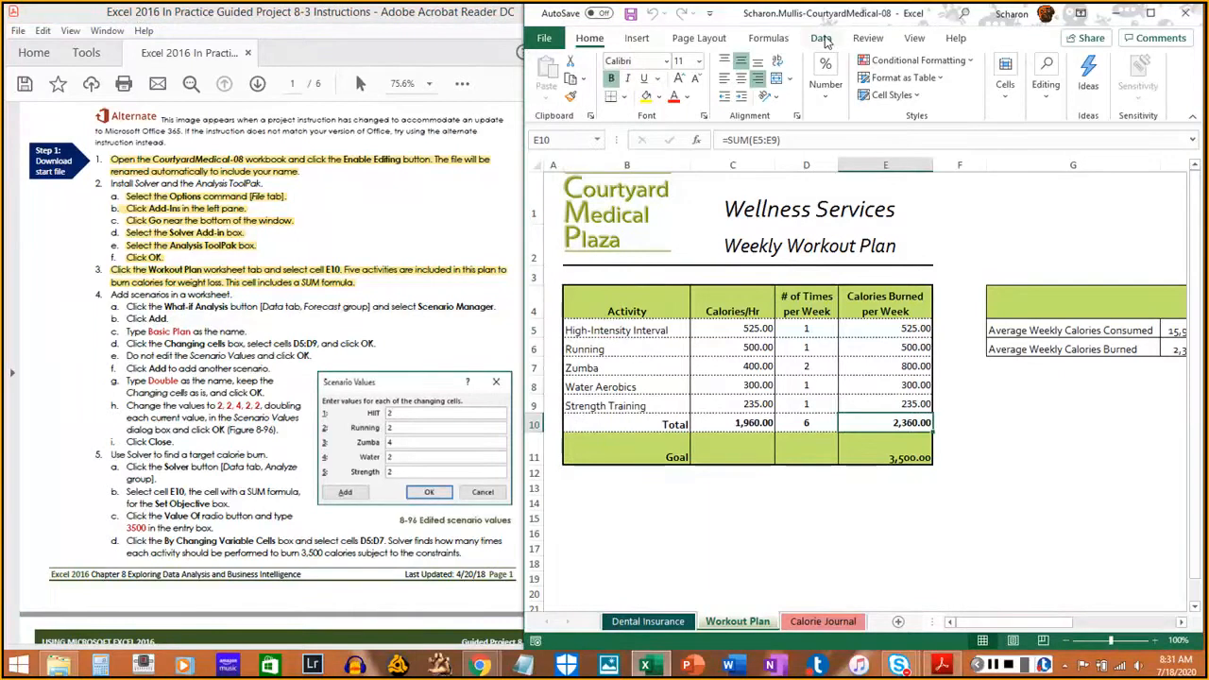
left_click(822, 40)
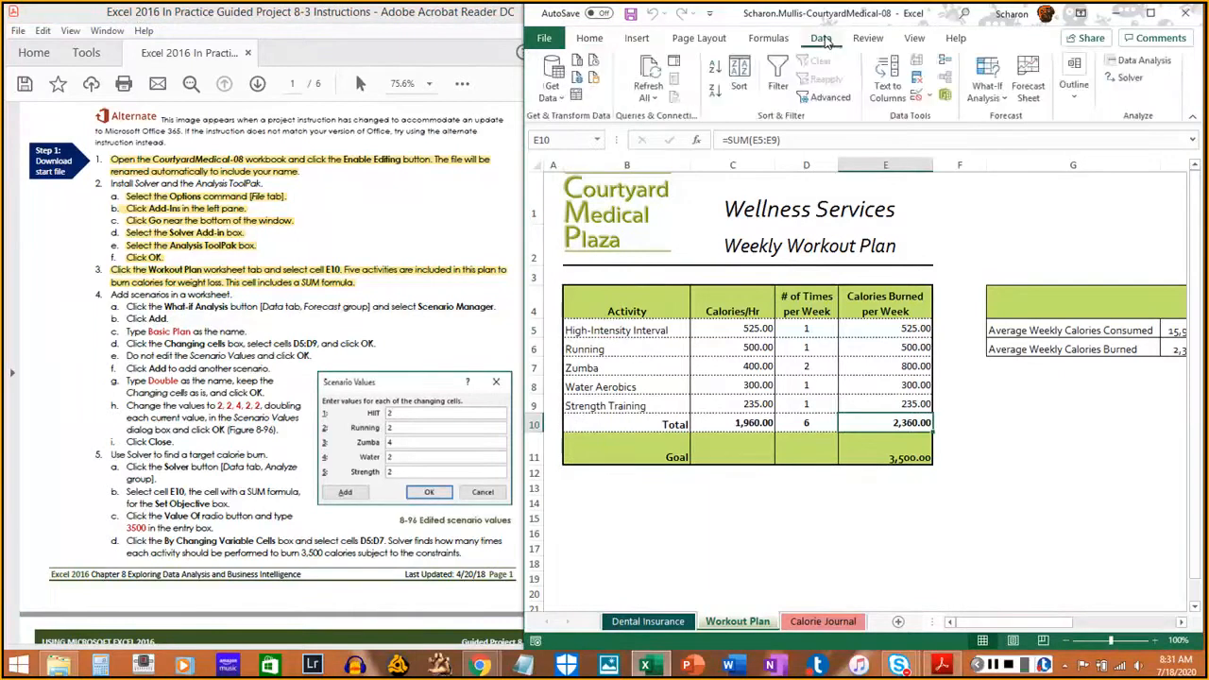
left_click(1006, 102)
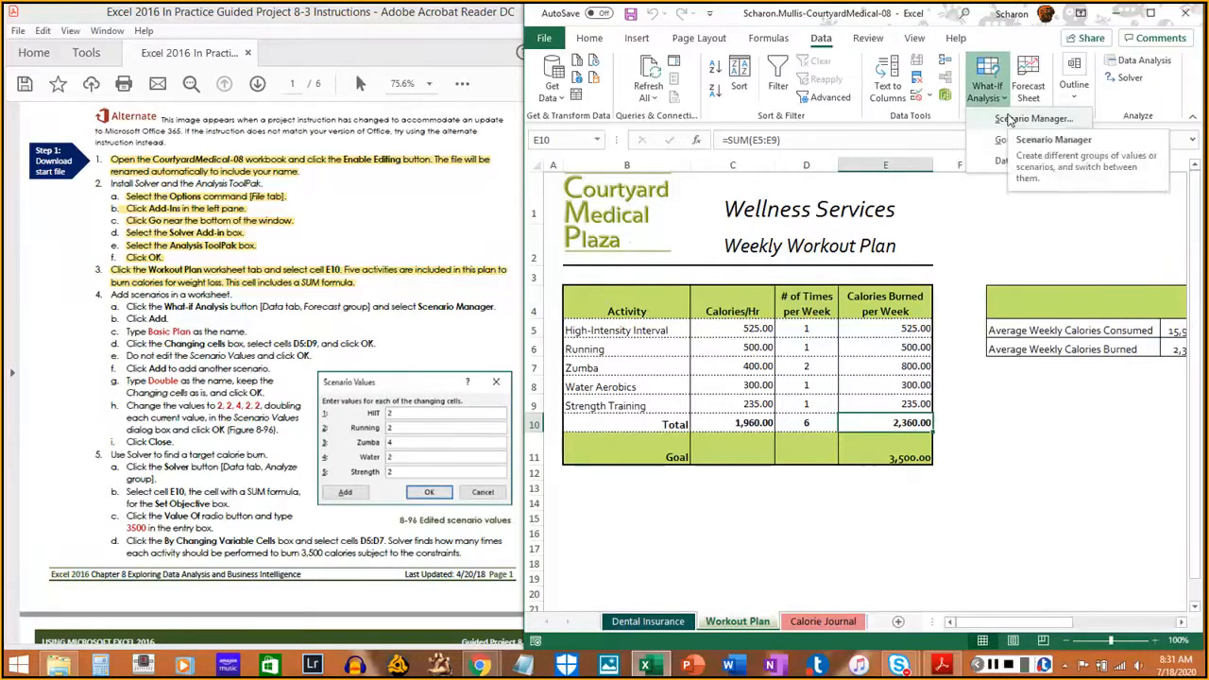
left_click(1009, 118)
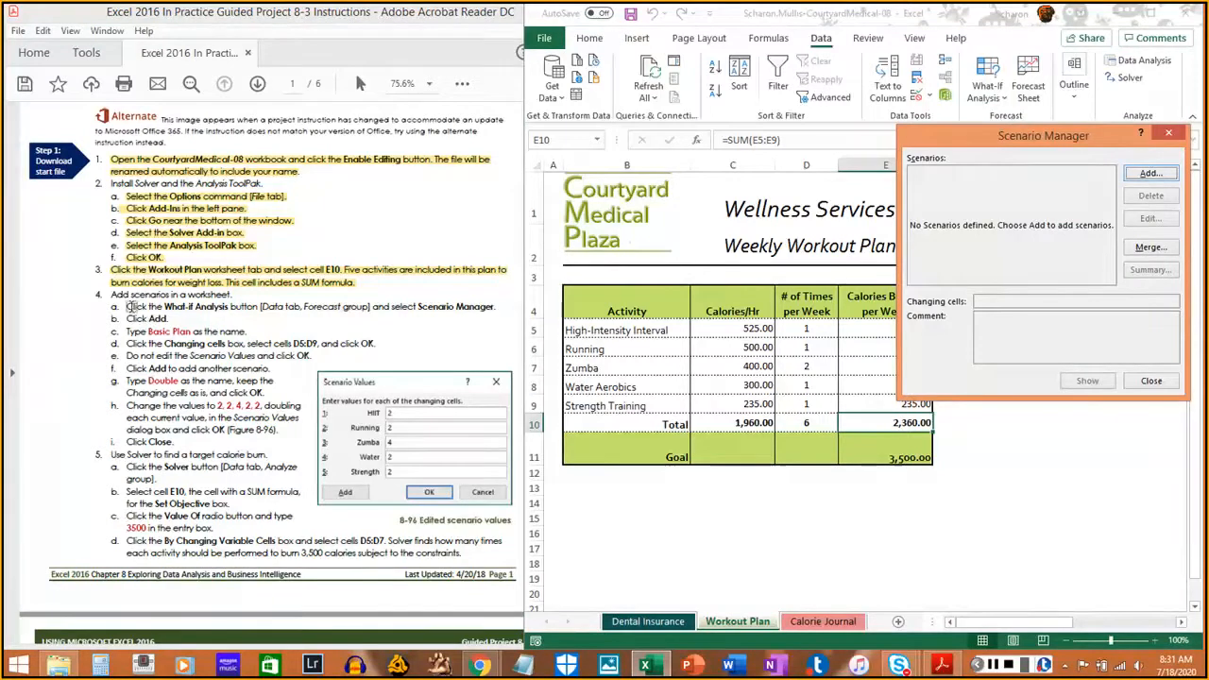
left_click_drag(129, 307, 493, 307)
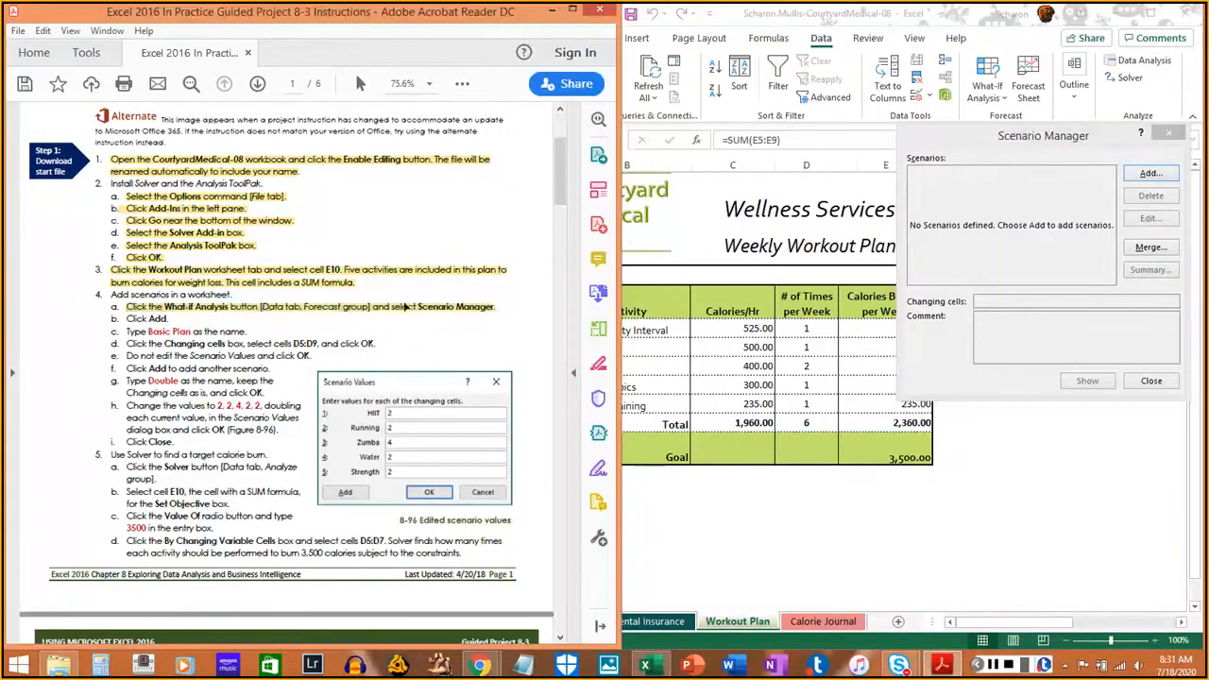
Start a new scenario named Basic Plan, highlighting instructions 4b and 4c in yellow in the PDF
left_click(1149, 174)
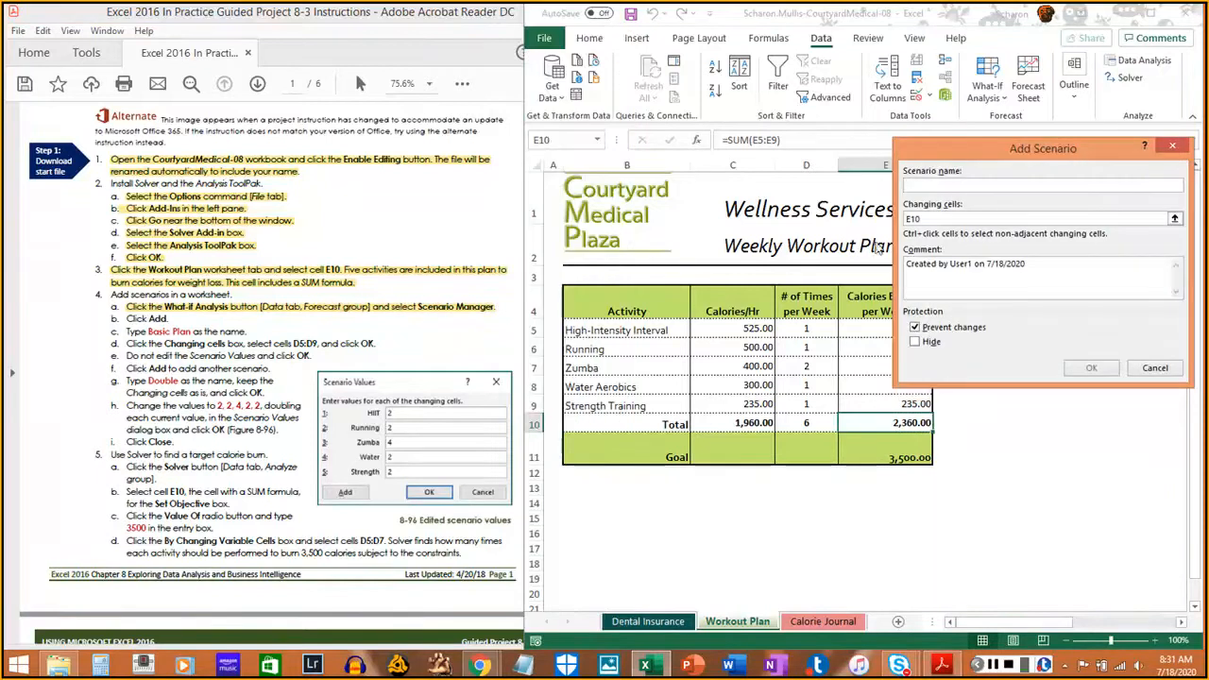
left_click_drag(128, 320, 172, 320)
left_click(172, 320)
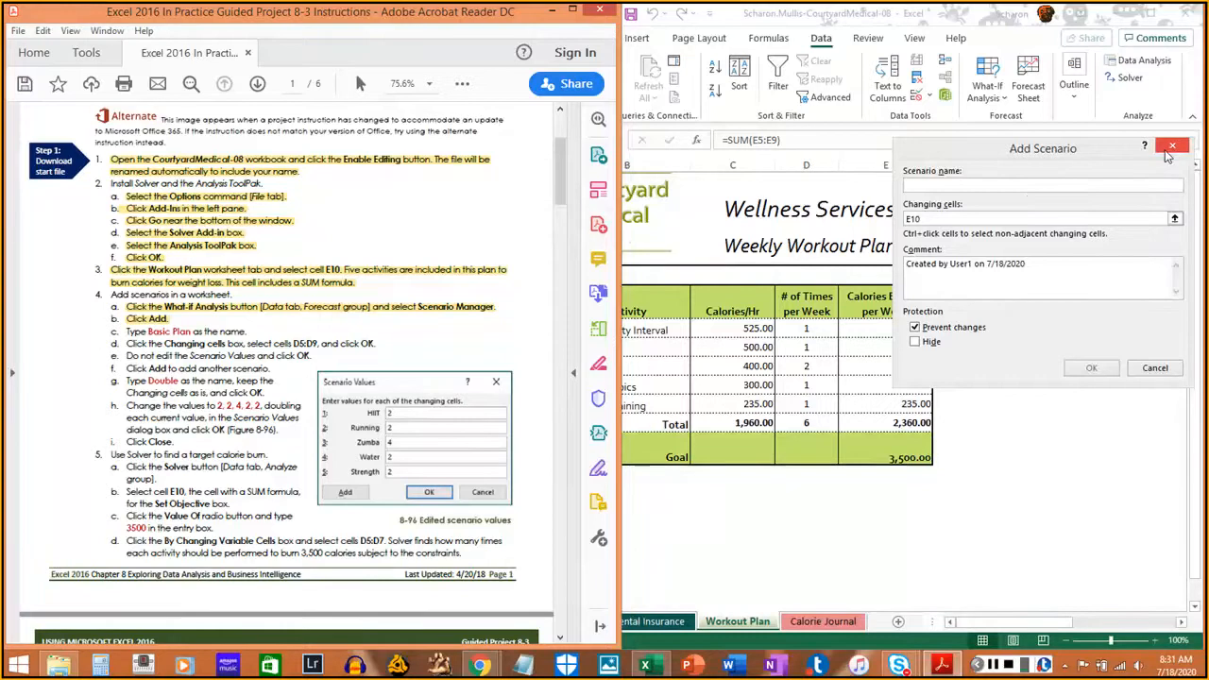
left_click(955, 185)
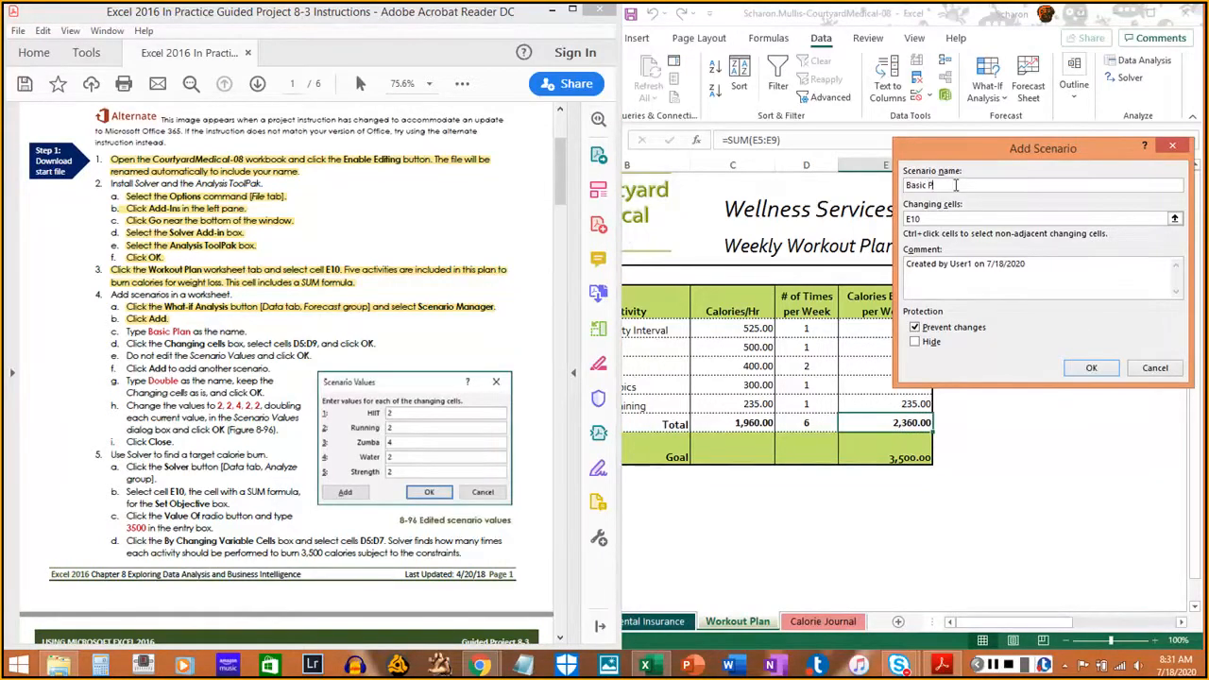
type("Basic Plan")
left_click_drag(121, 332, 247, 332)
left_click(196, 355)
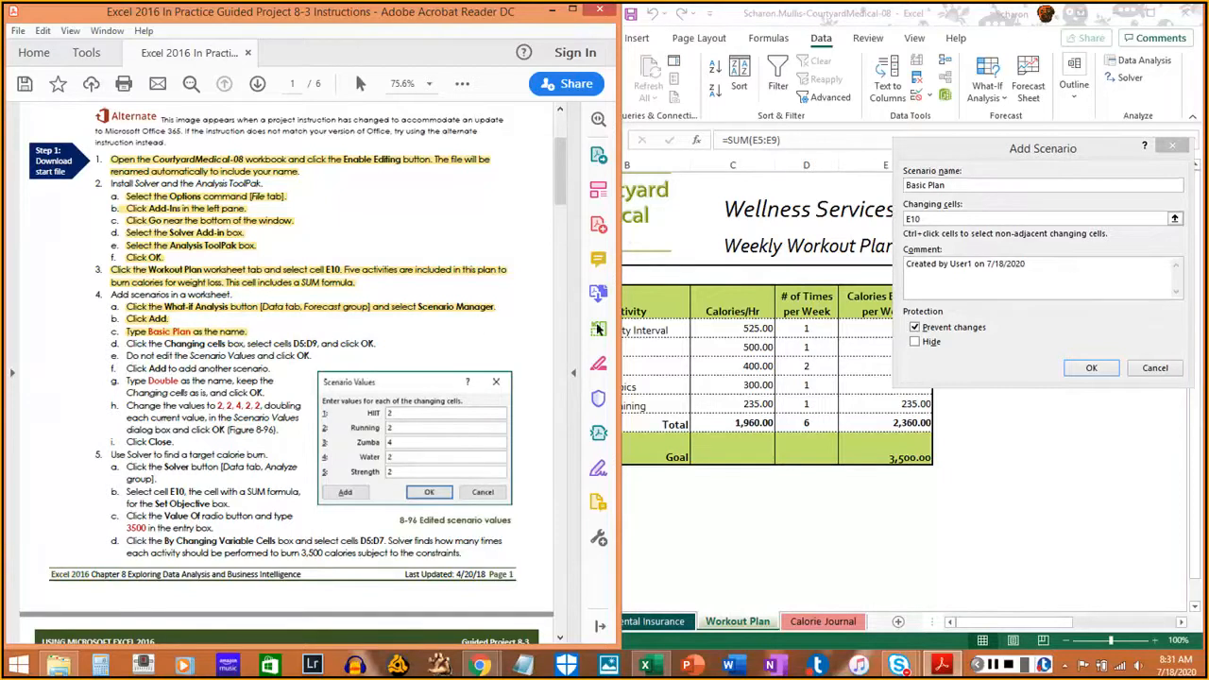
left_click(1170, 219)
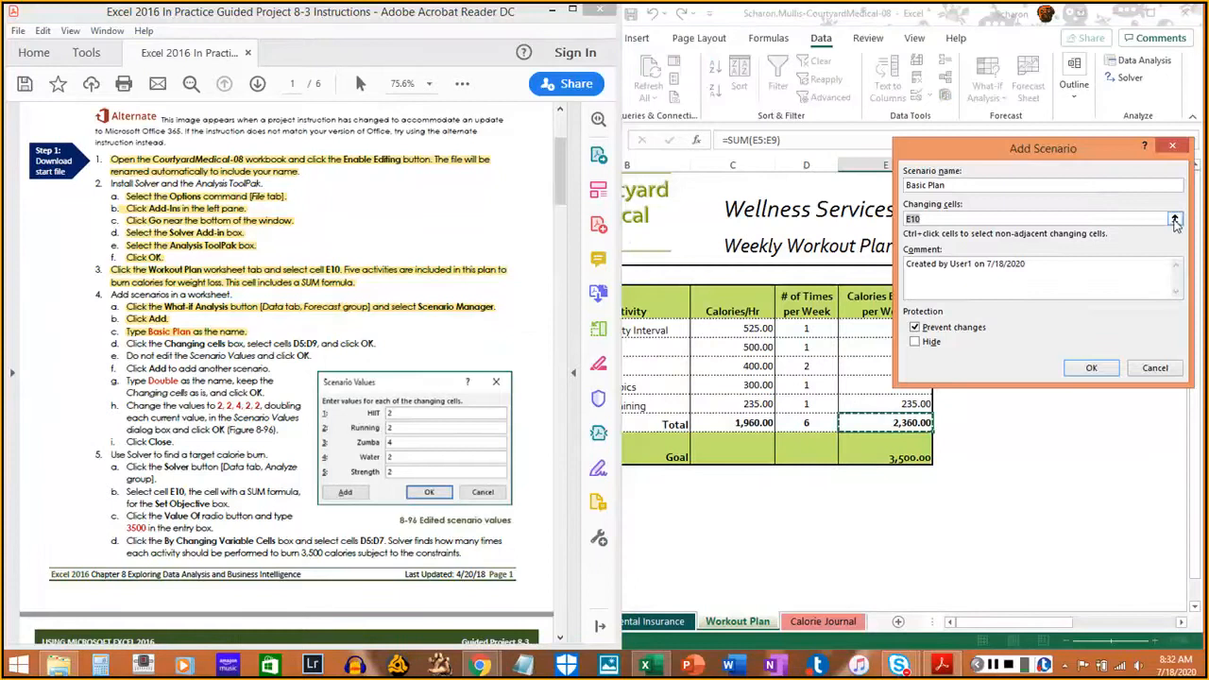
left_click(1175, 220)
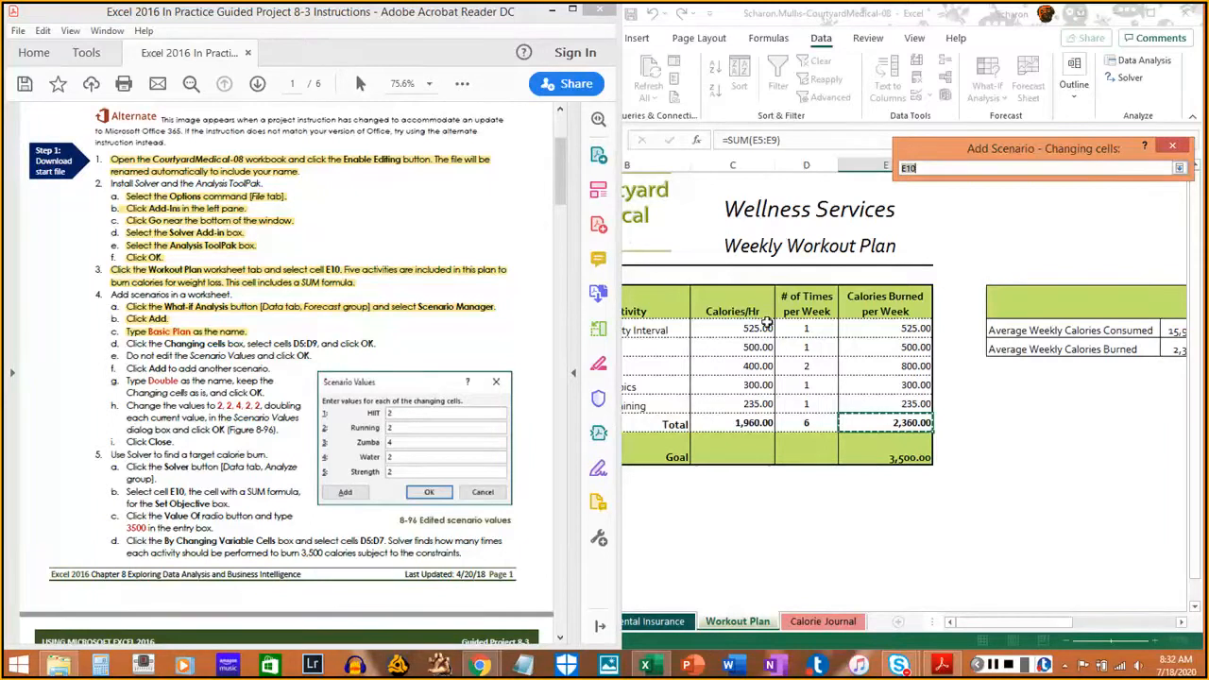
left_click(802, 325)
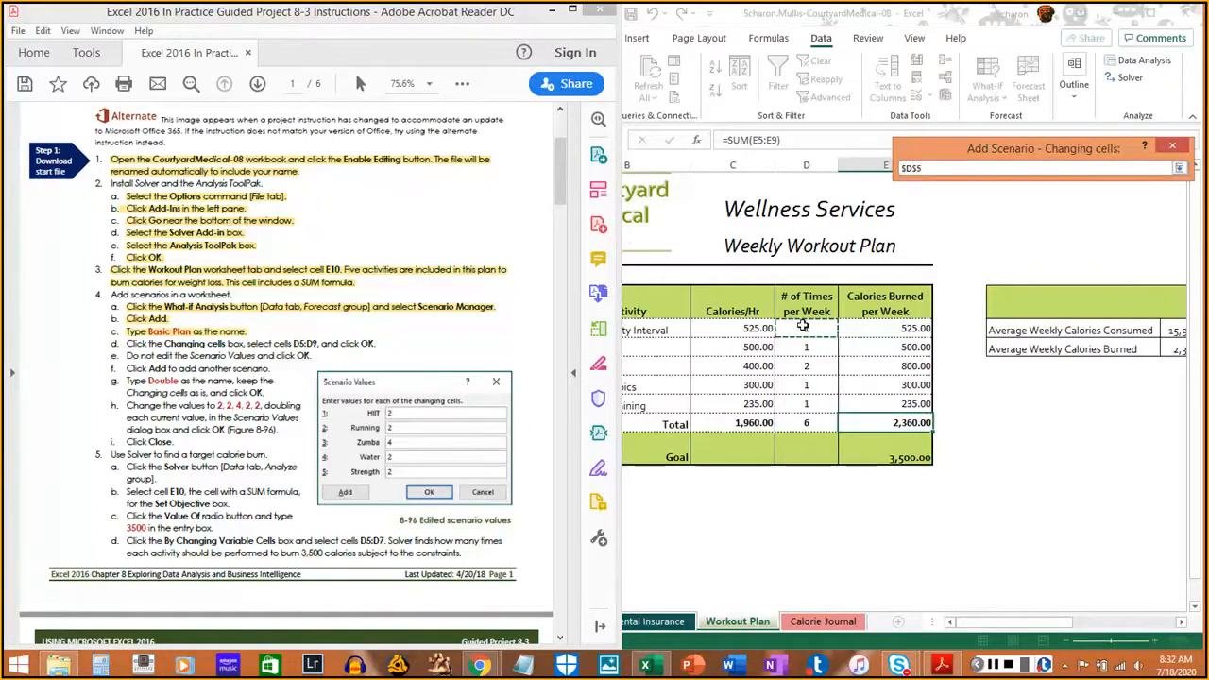
left_click_drag(801, 332, 801, 400)
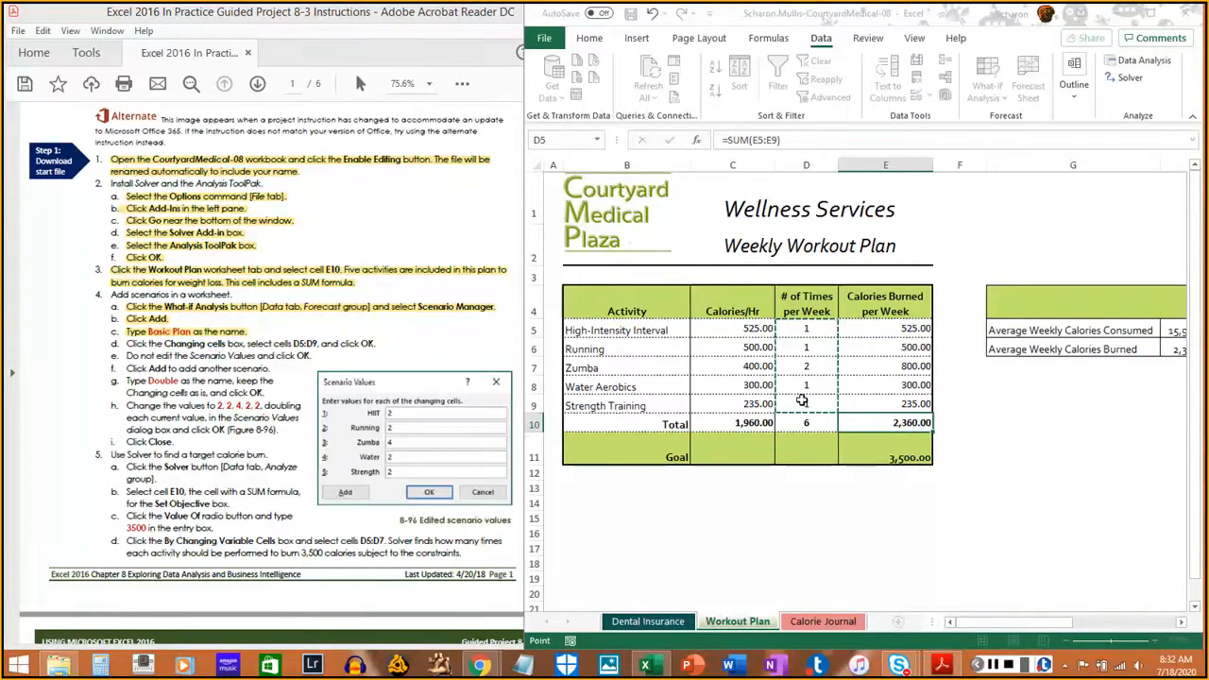
left_click(801, 400)
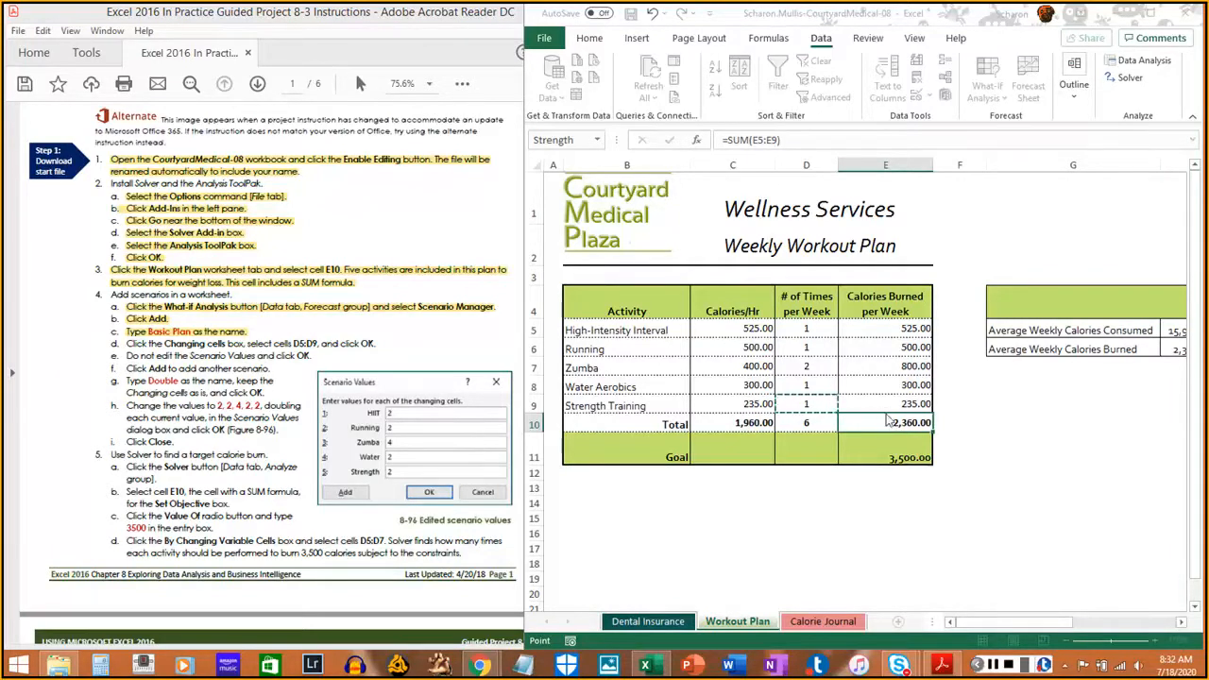
key("Escape")
left_click(958, 234)
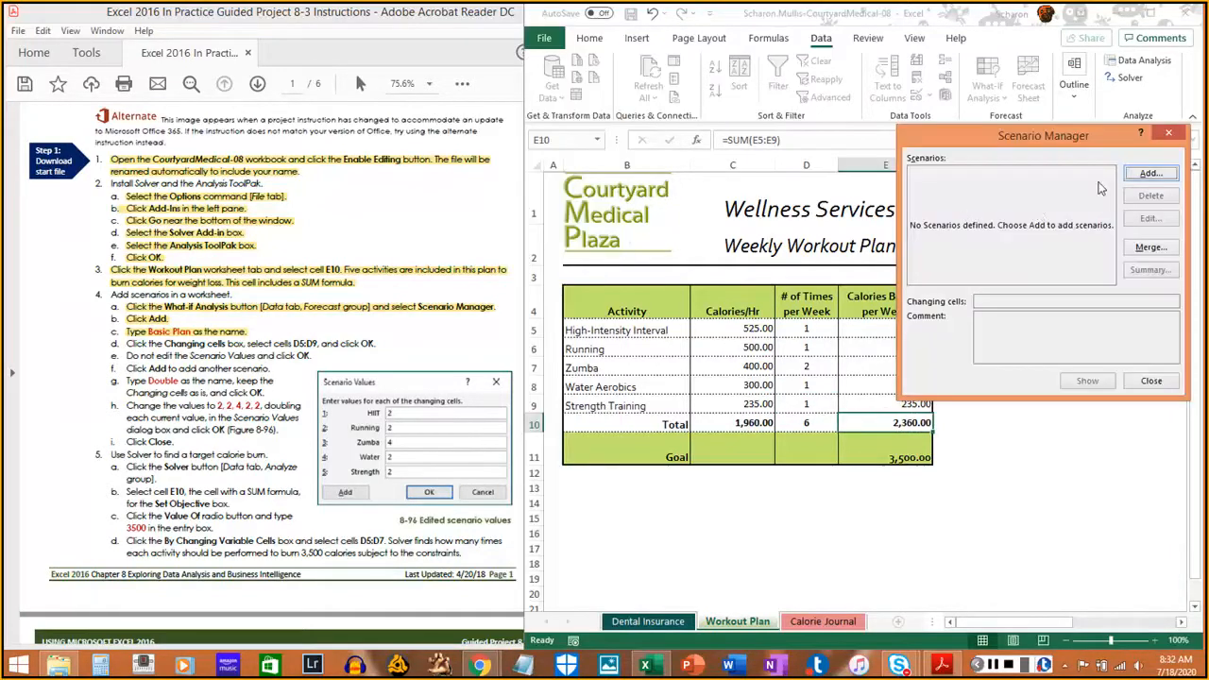
Add a scenario named Basic Plan with D5:D9 as the changing cells
left_click(1151, 174)
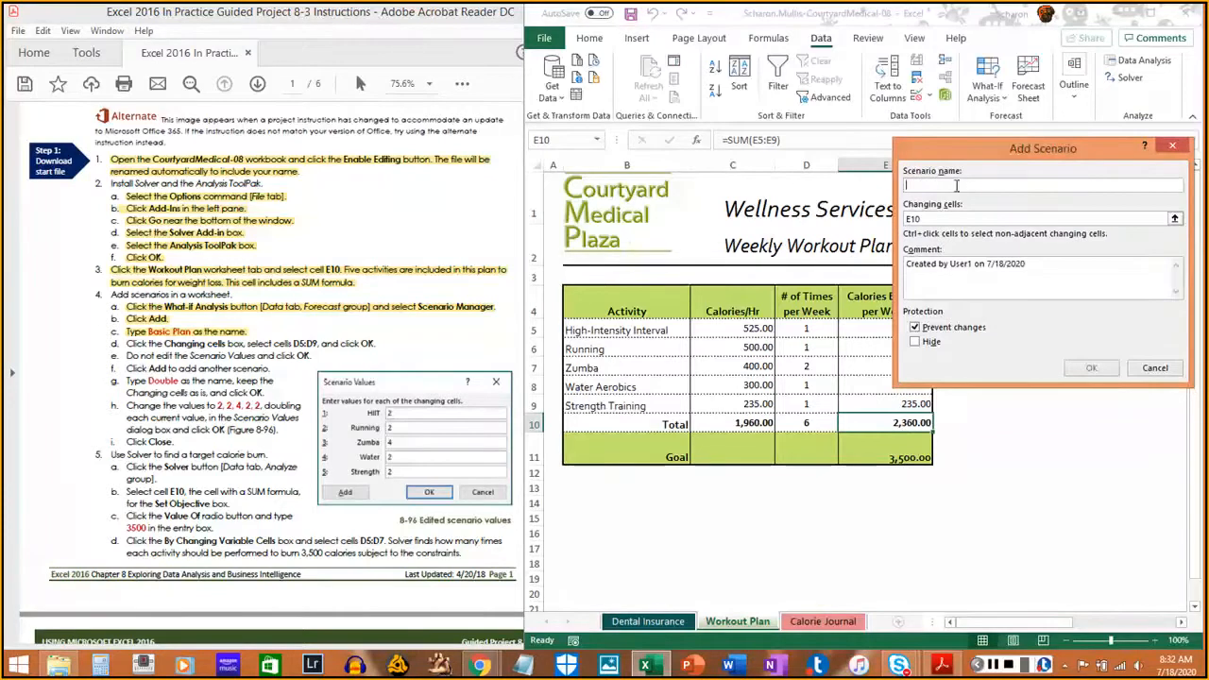
type("Basic Plan")
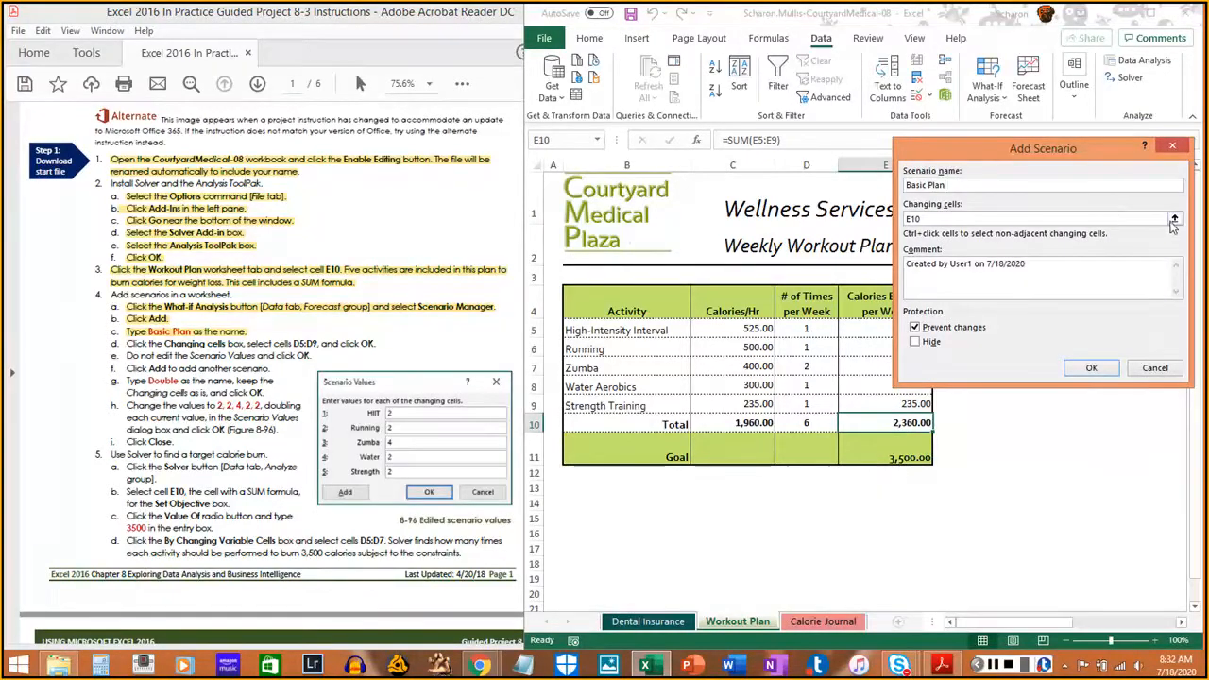
left_click(1175, 220)
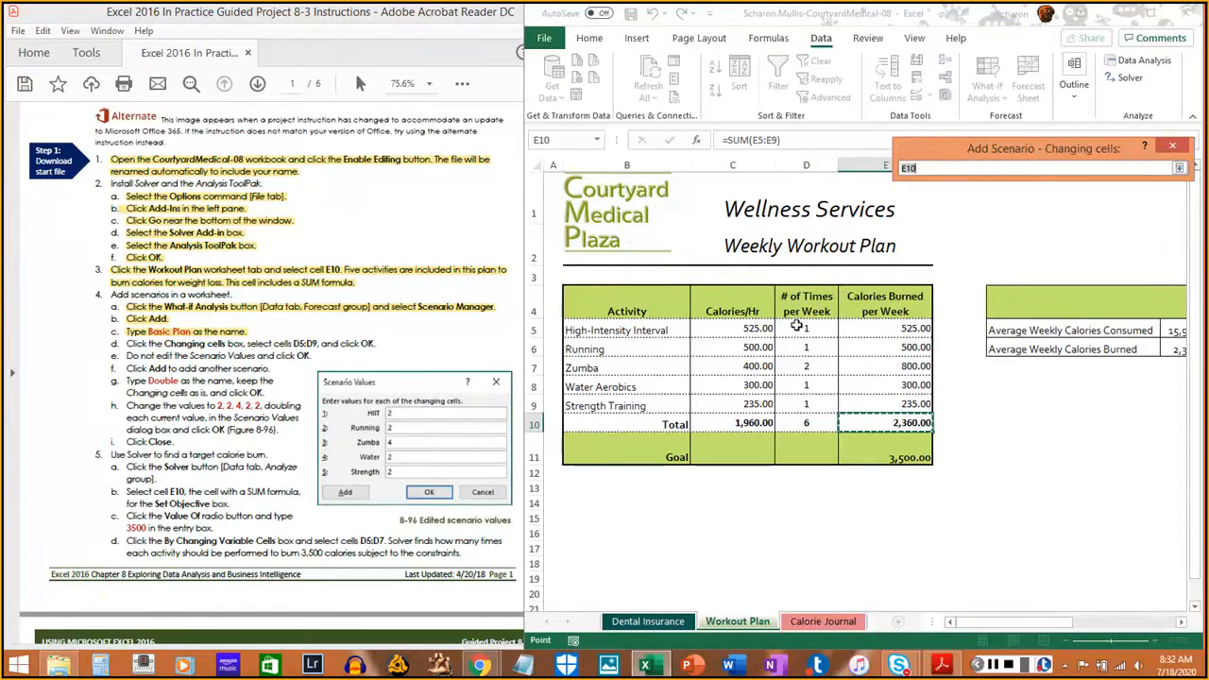
left_click_drag(792, 328, 799, 403)
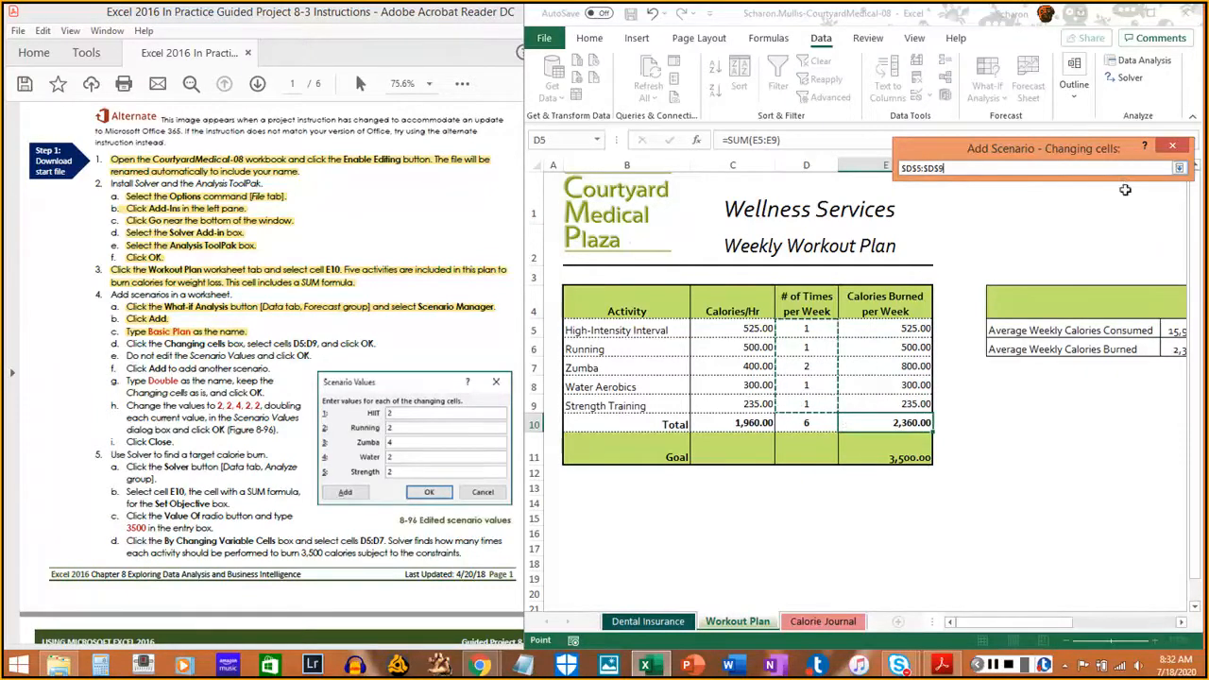
left_click(1182, 169)
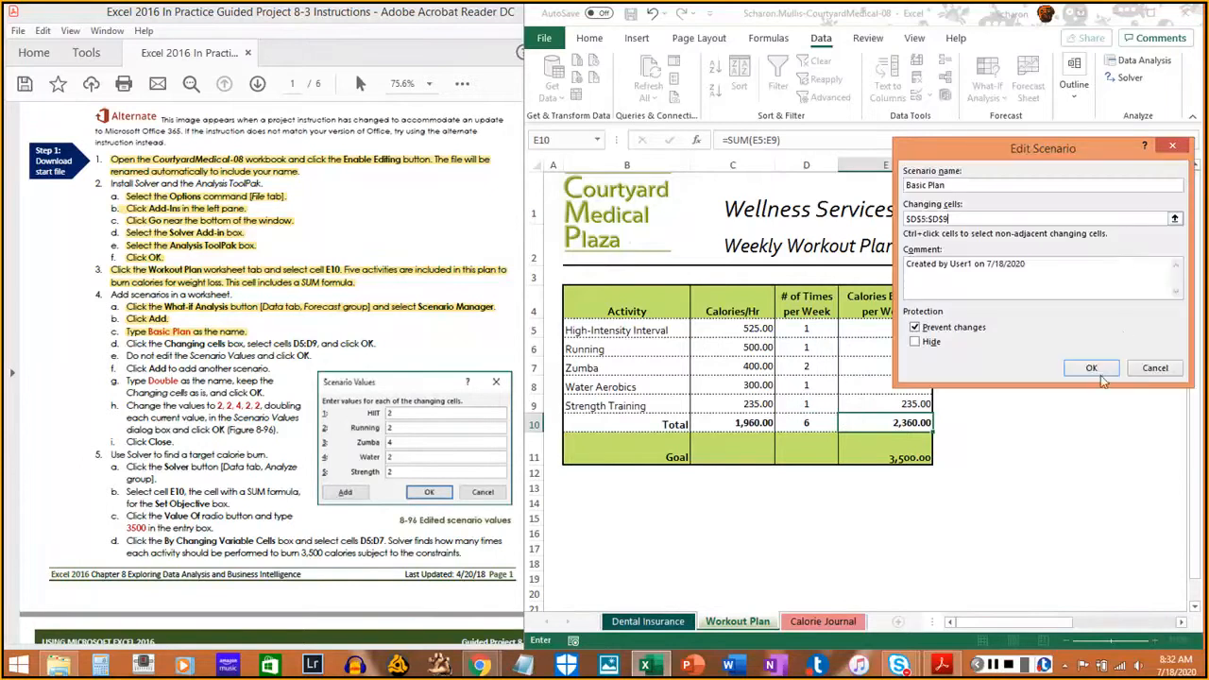
left_click(1092, 369)
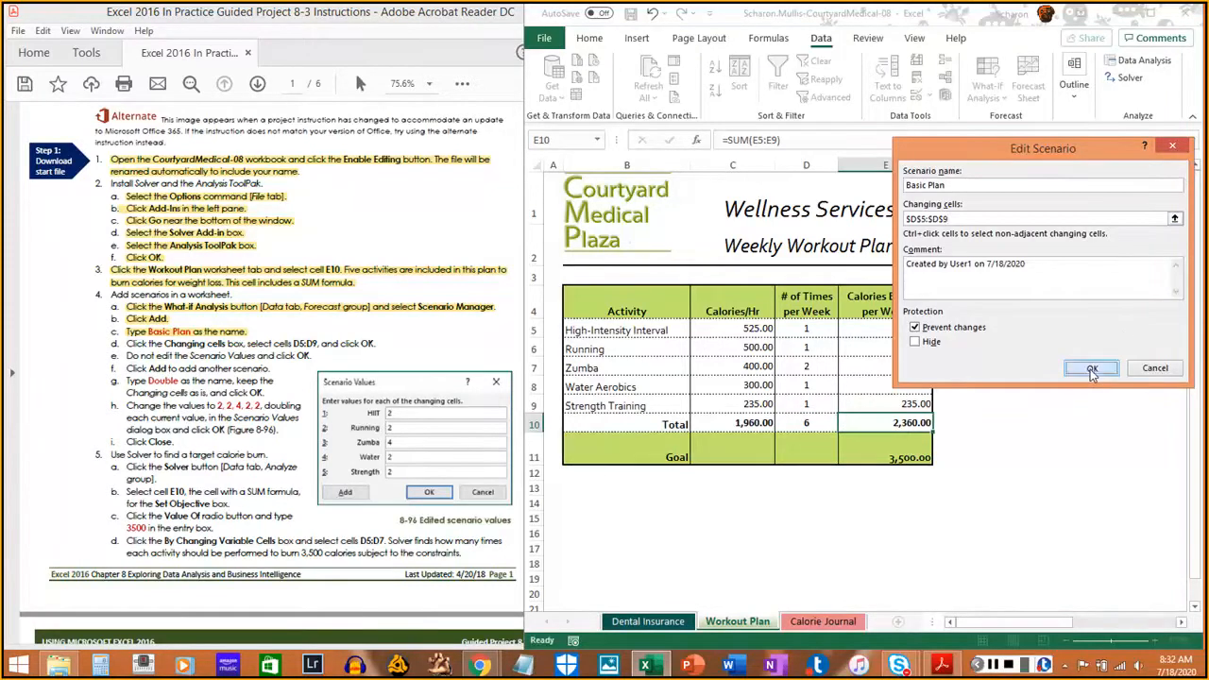
Accept the Basic Plan scenario values unedited, highlighting instructions 4d and 4e in yellow in the PDF
left_click_drag(123, 345, 386, 338)
left_click(280, 346)
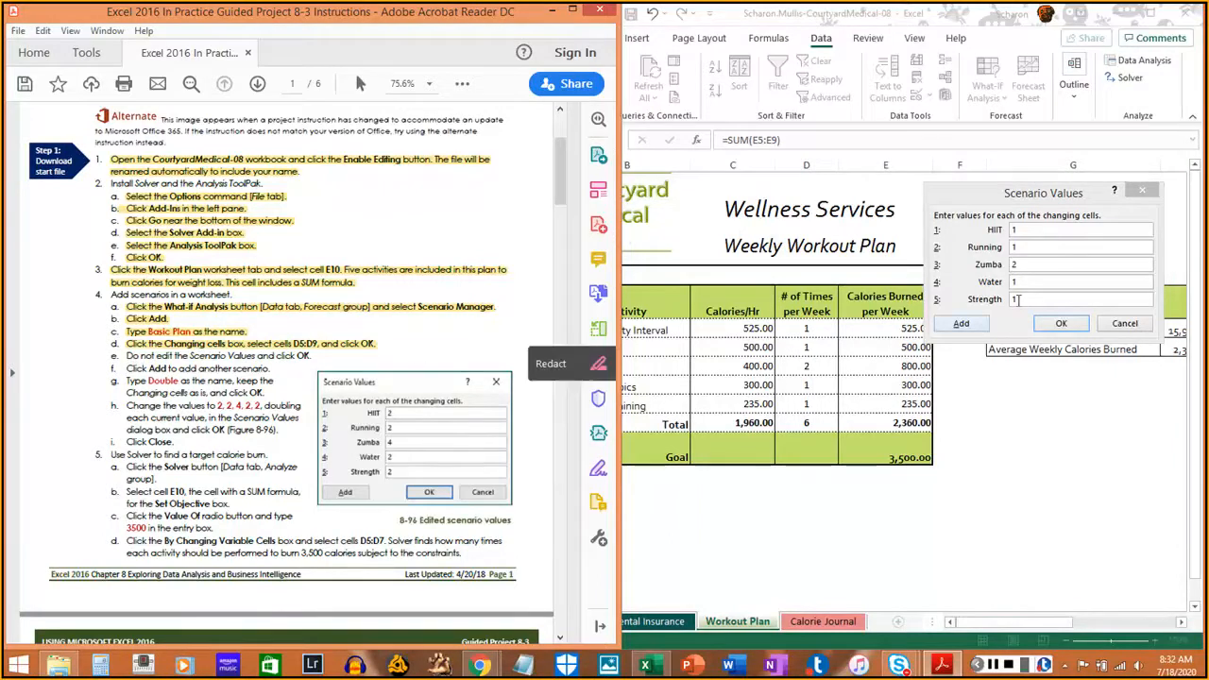
left_click(1061, 323)
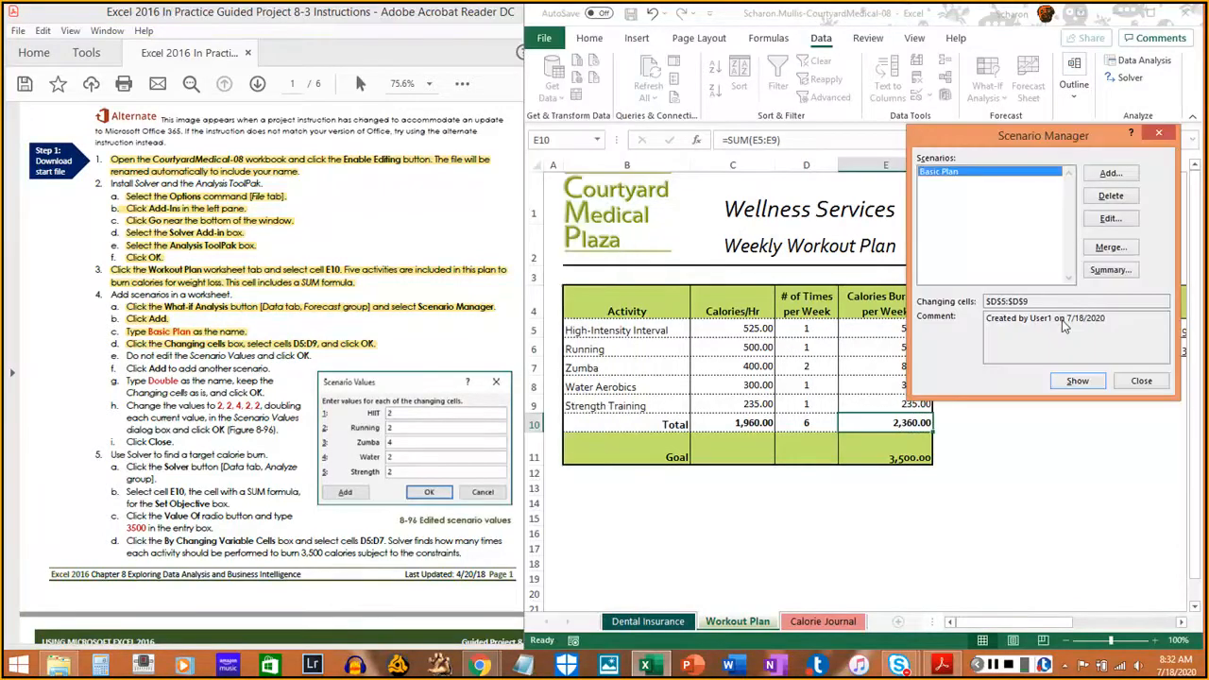
left_click_drag(121, 355, 311, 356)
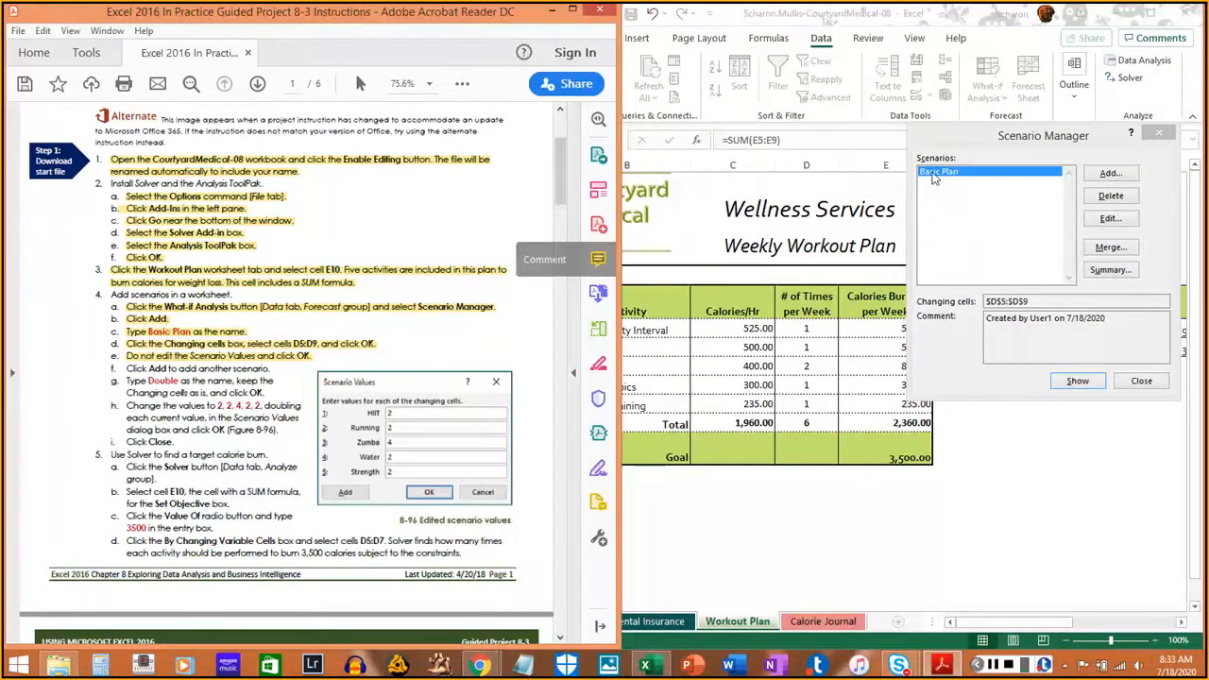
Add another scenario named Double, keeping D5:D9 as the changing cells, and highlight instructions 4f and 4g in yellow in the PDF
left_click(1115, 177)
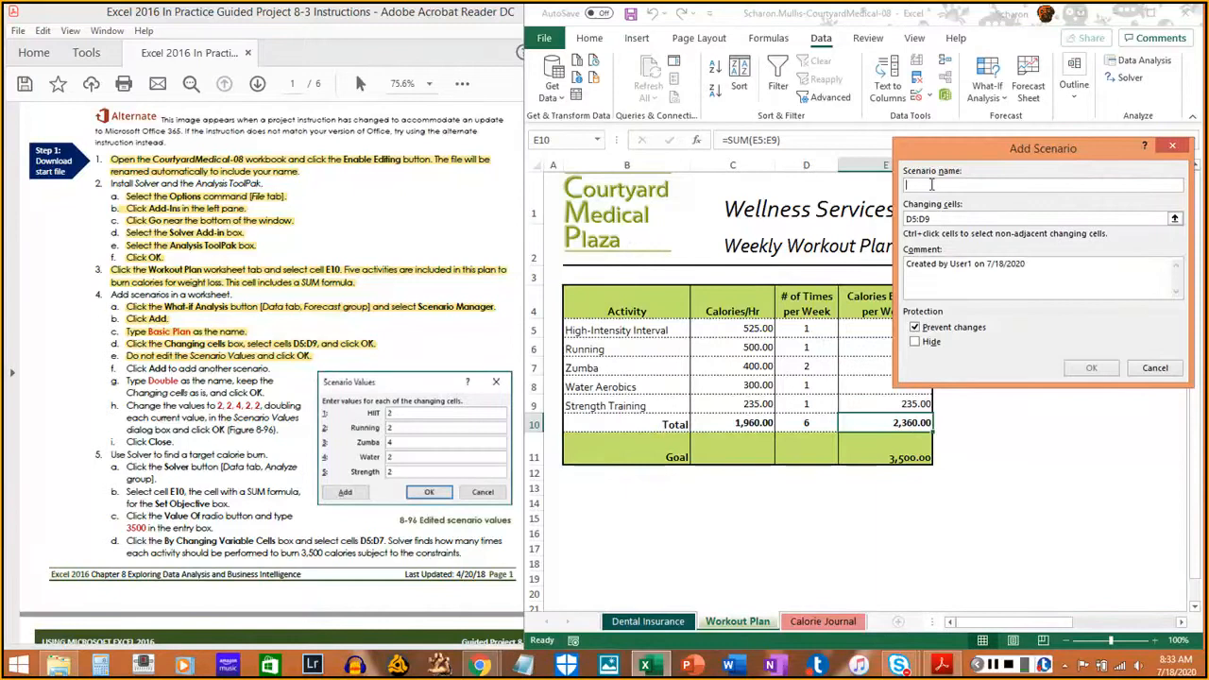
type("Dou")
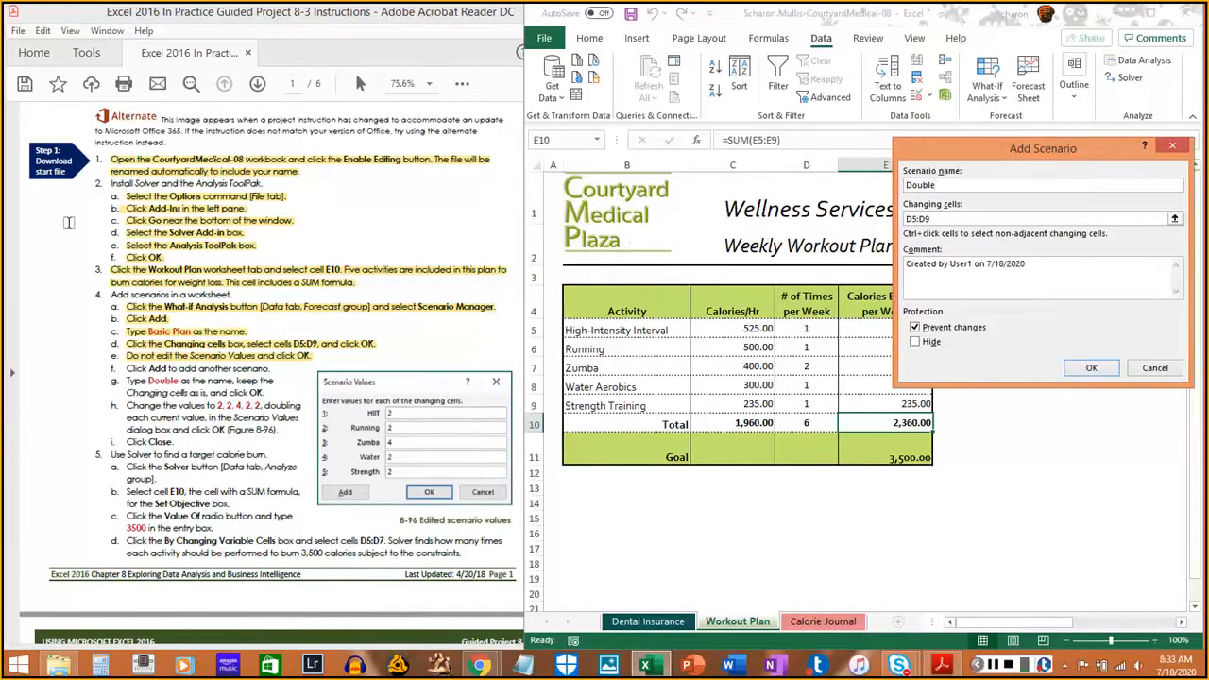
type("ble")
left_click_drag(122, 369, 267, 367)
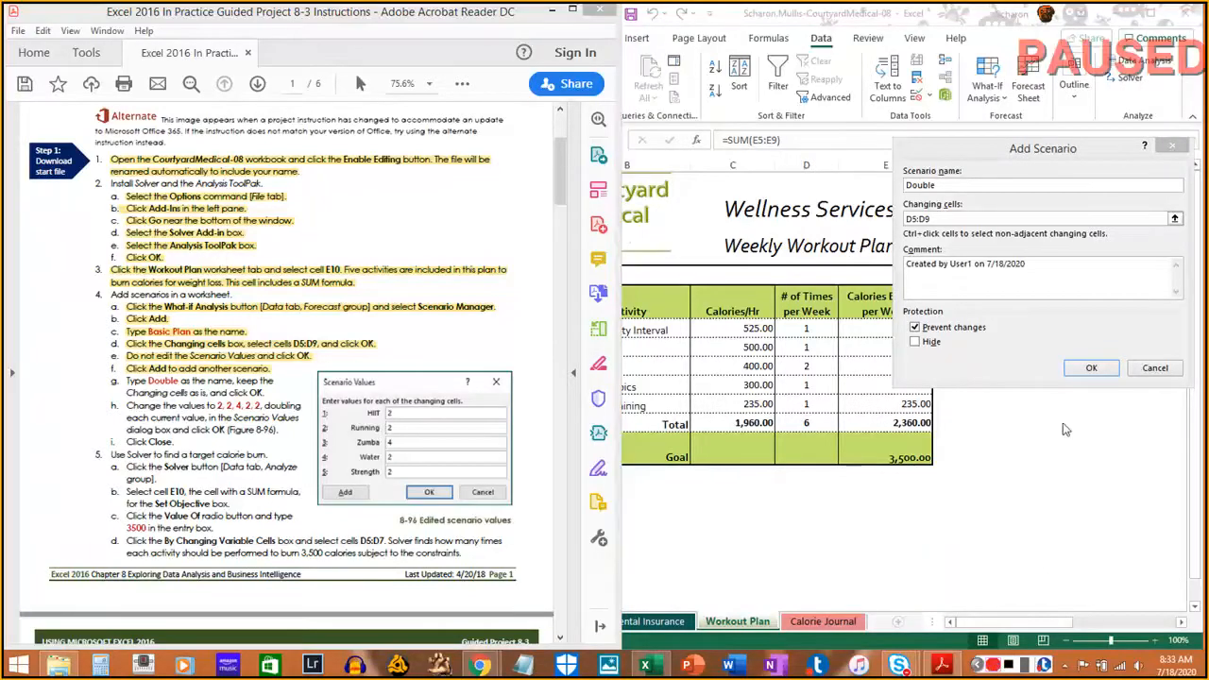
left_click(1096, 374)
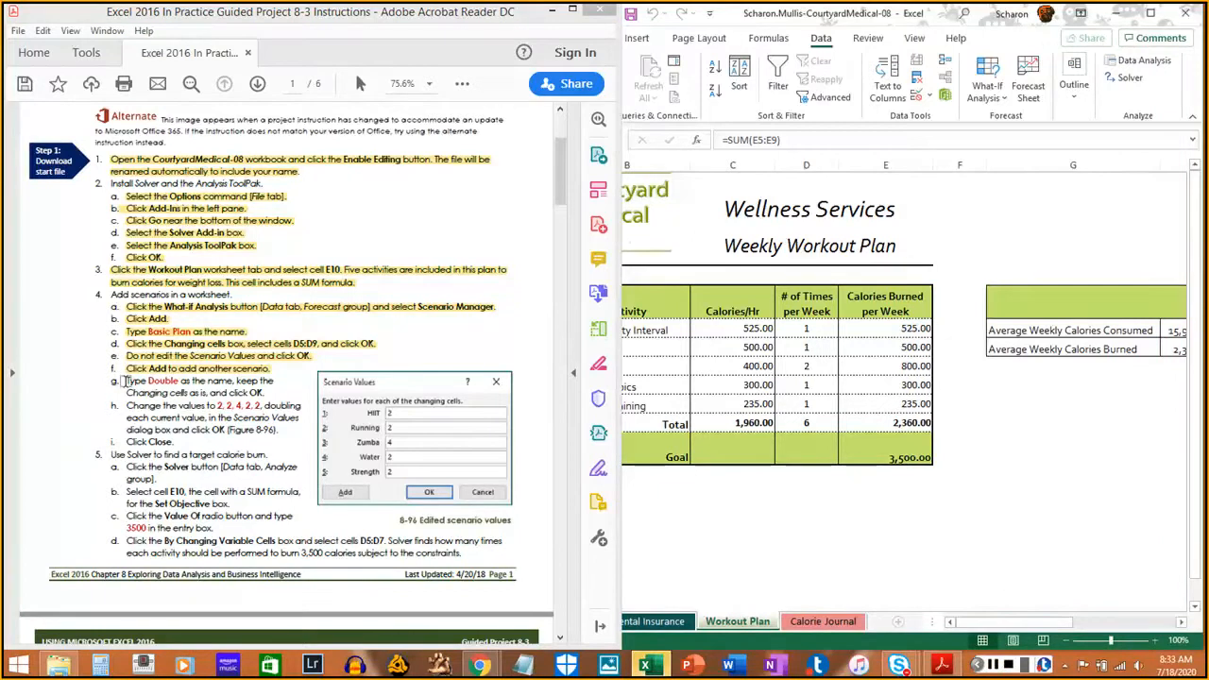
left_click_drag(124, 382, 255, 393)
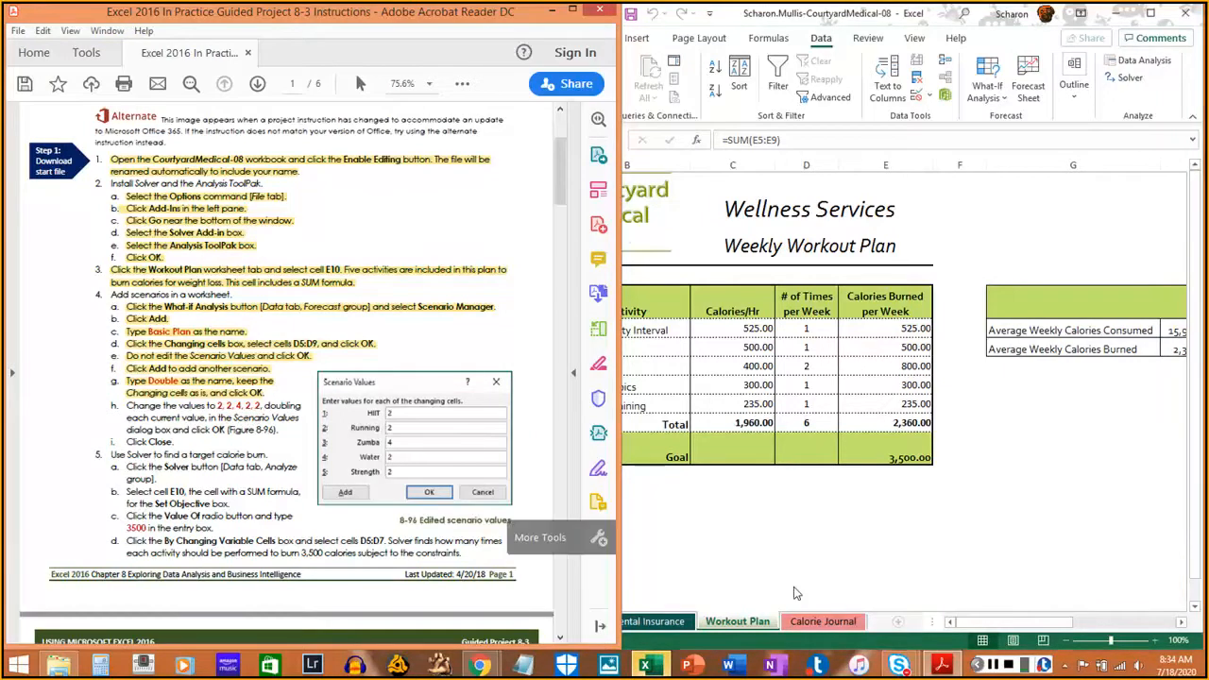
Set the Double scenario's values to 2, 2, 4, 2, 2 for HIIT, Running, Zumba, Water and Strength, and accept them
left_click(893, 619)
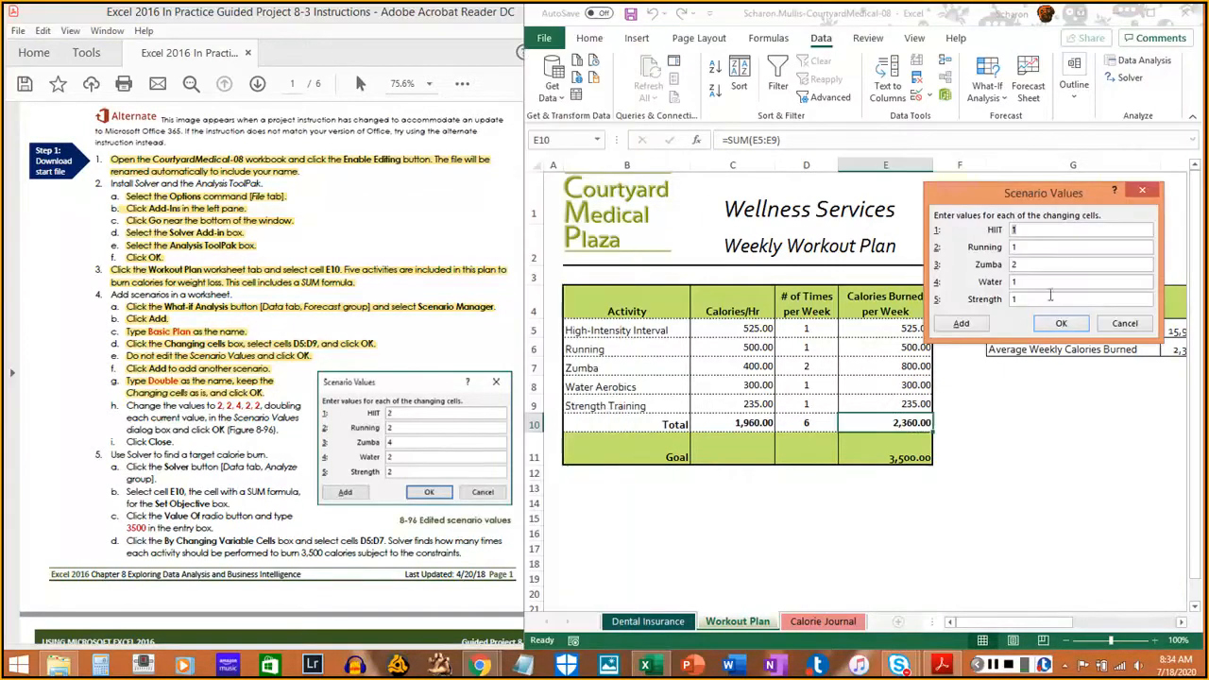
type("2")
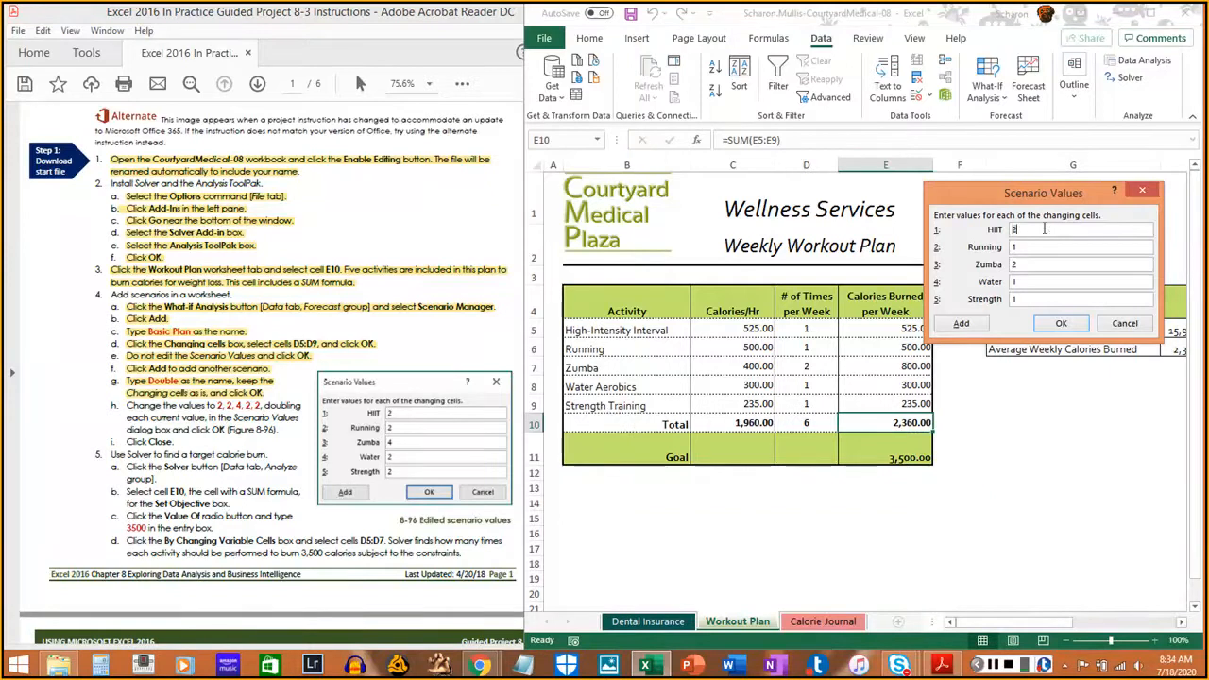
left_click(1017, 248)
type("2")
double_click(1032, 265)
type("42")
left_click(1061, 324)
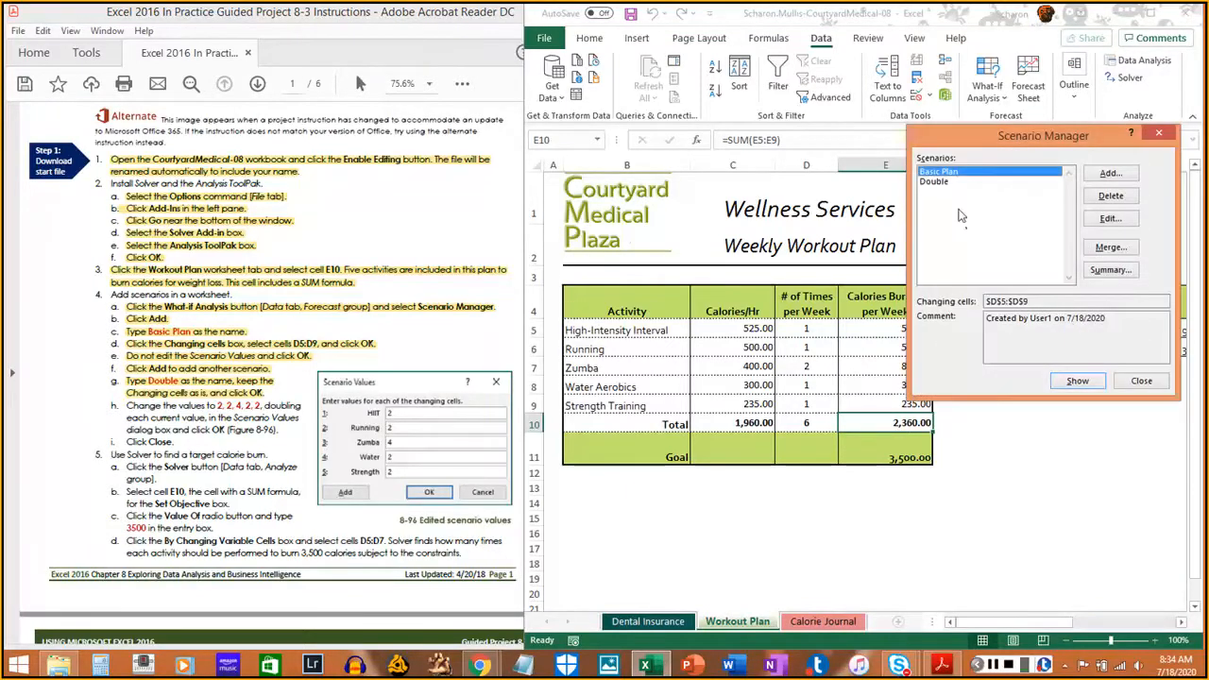
Select the Double scenario in the Scenario Manager and highlight instructions 4h and 4i in yellow in the PDF
left_click(939, 184)
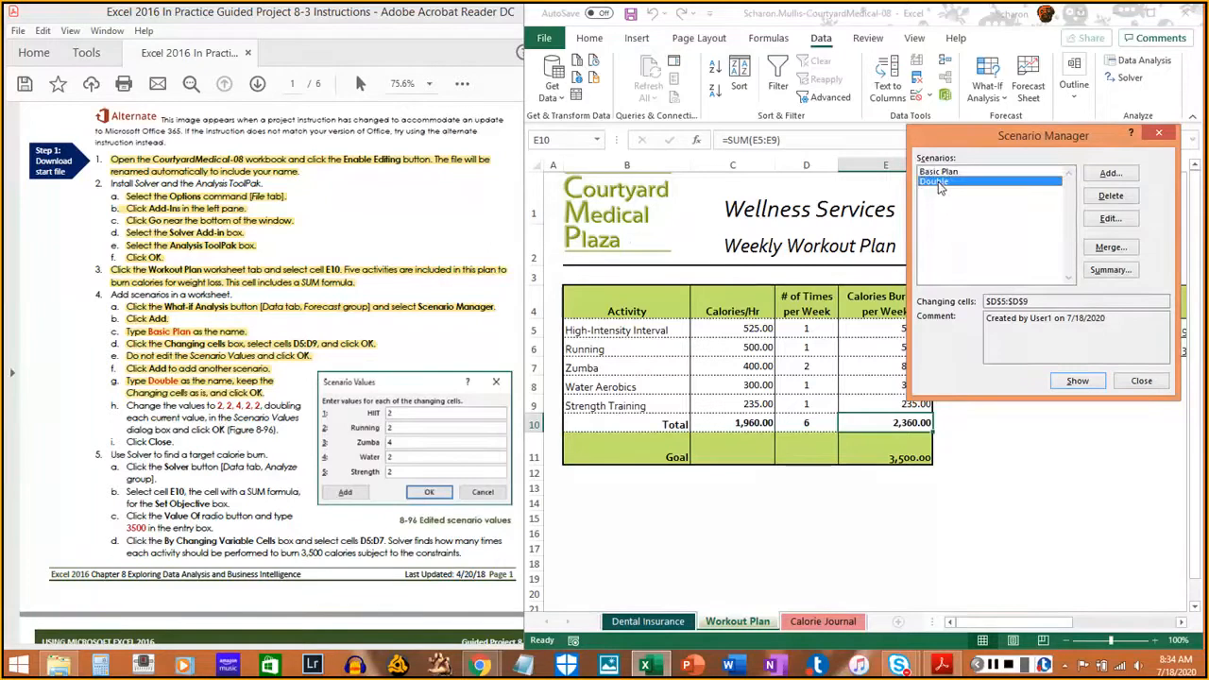
left_click(939, 174)
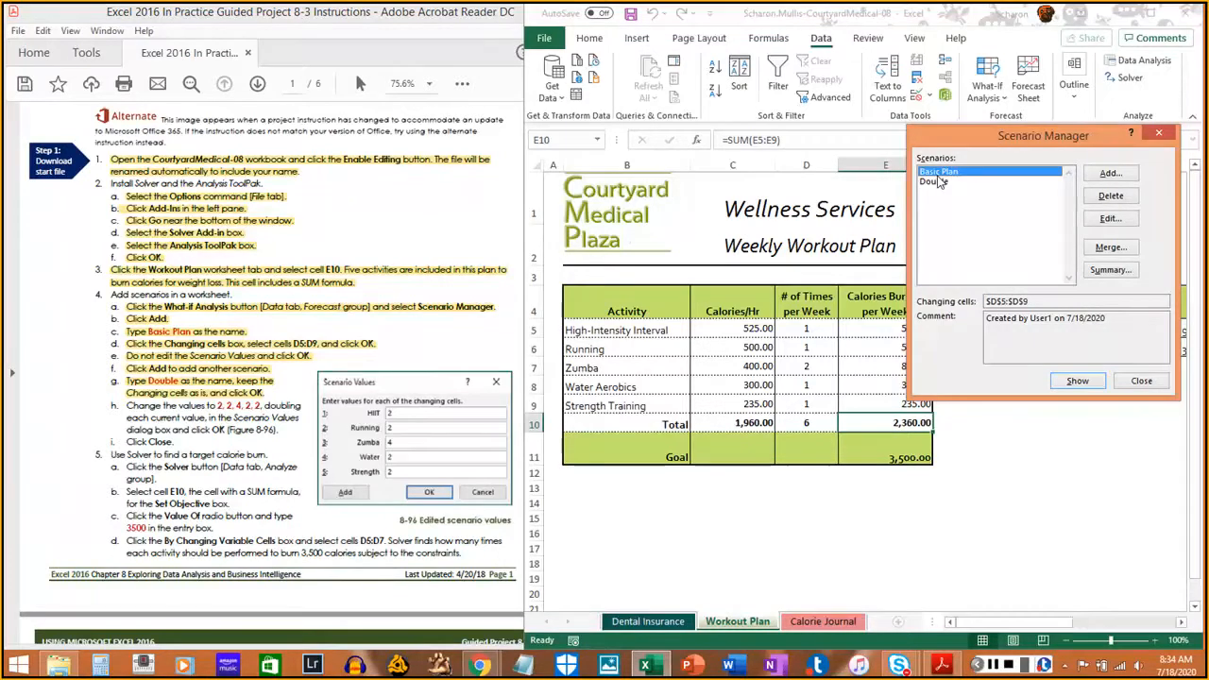
left_click(938, 183)
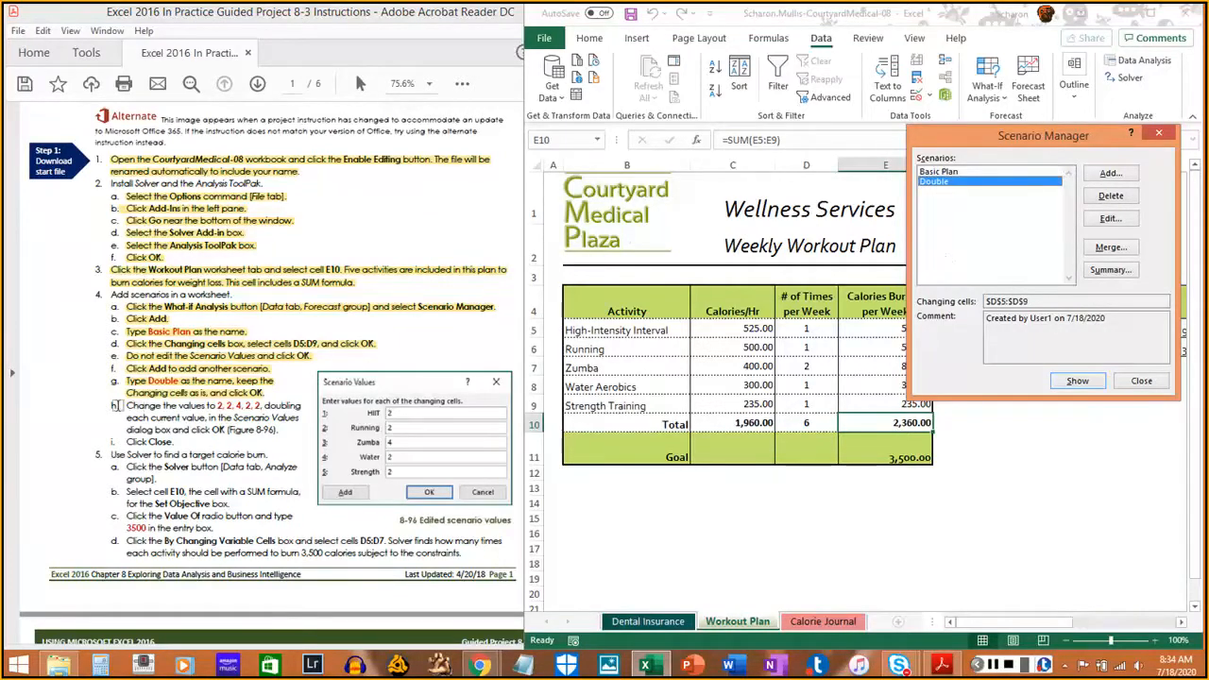
left_click_drag(125, 404, 269, 429)
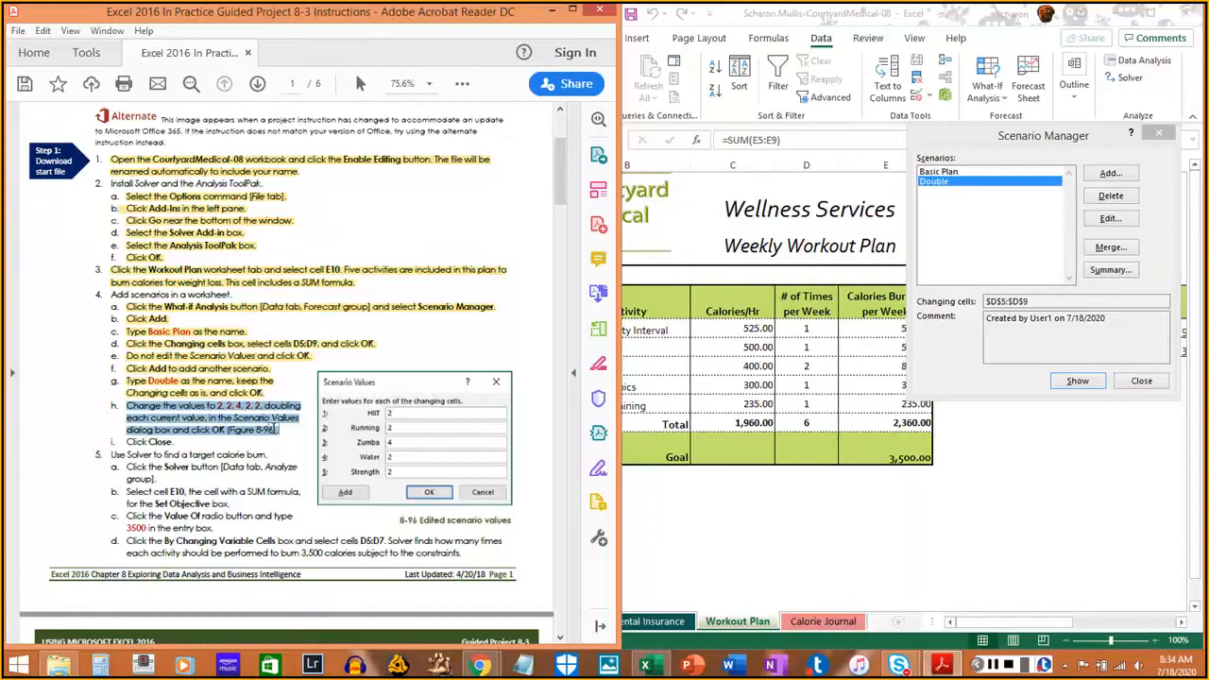
left_click(272, 429)
left_click_drag(121, 441, 176, 441)
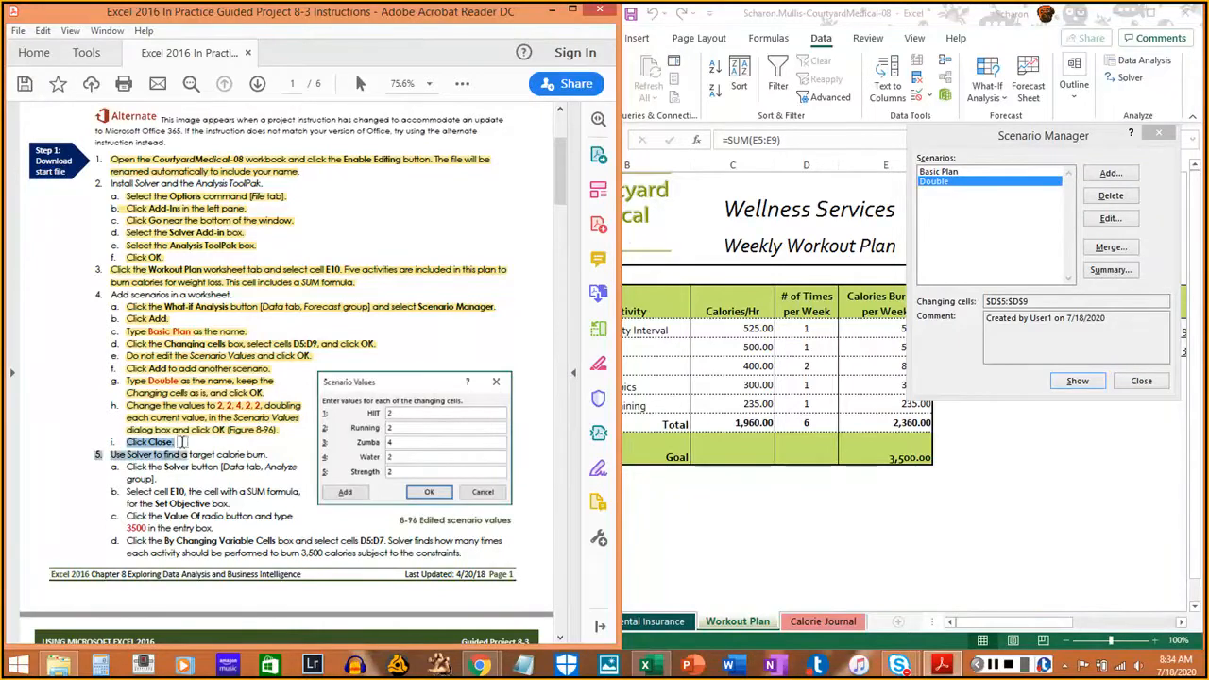
Close the Scenario Manager and save the workbook
left_click(1141, 381)
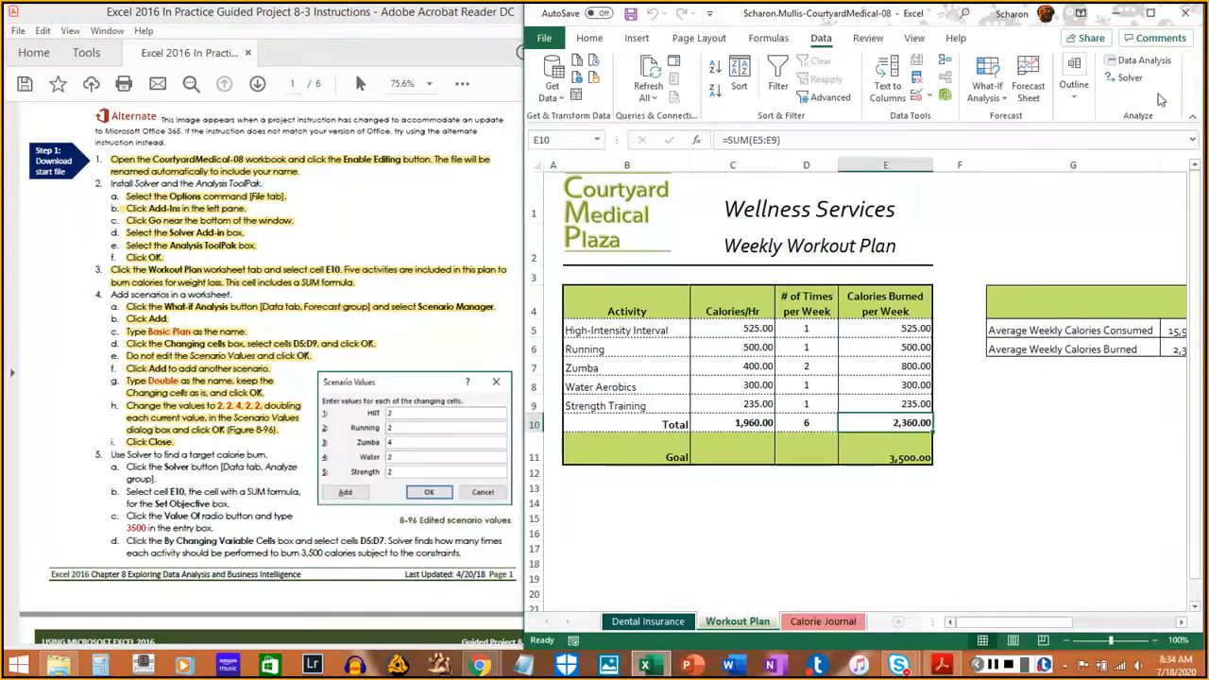
key("ctrl+s")
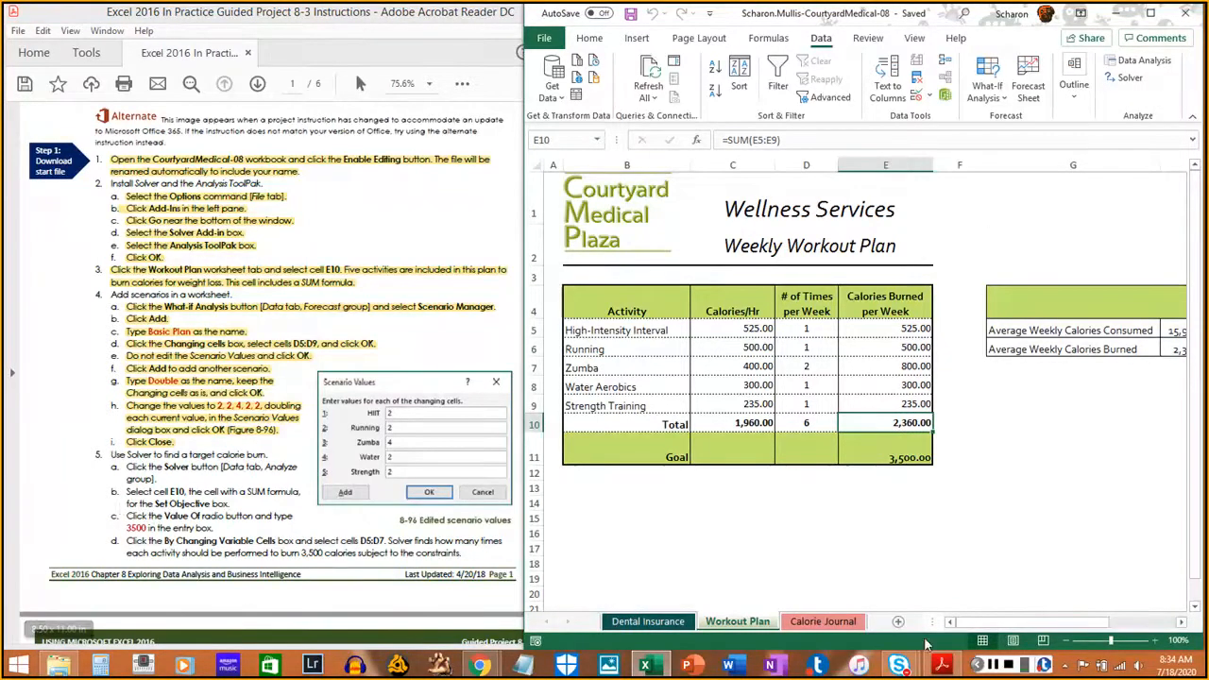
left_click(992, 665)
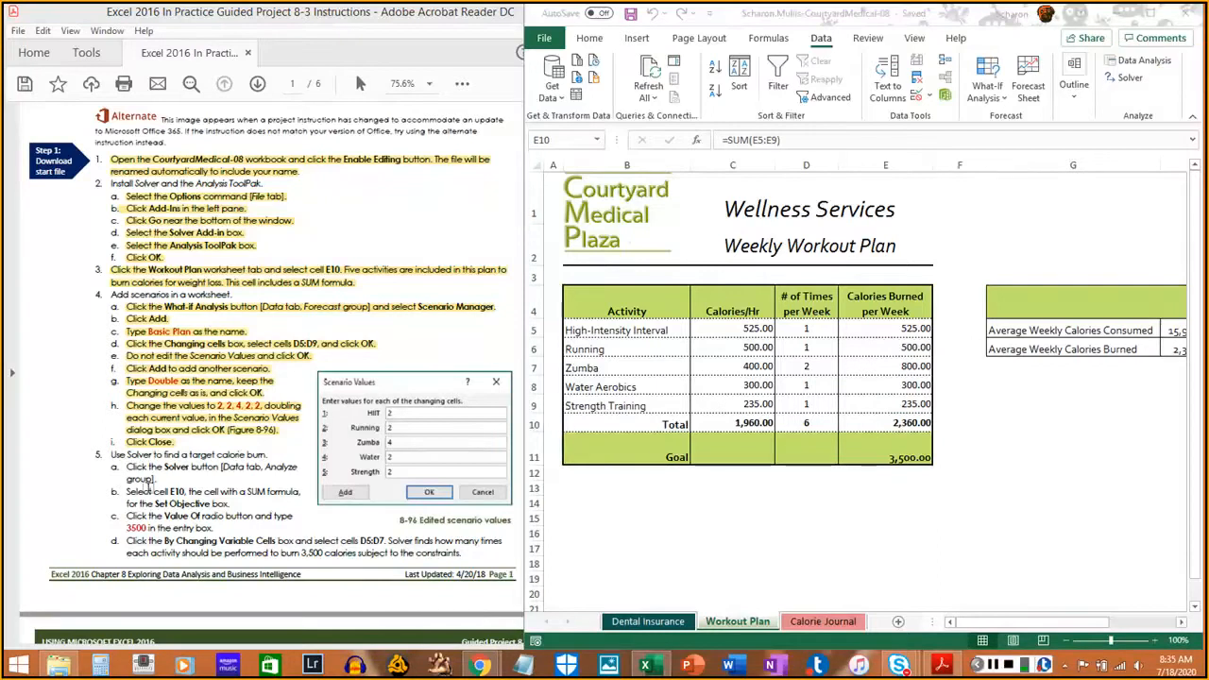
Open Solver for the Workout Plan sheet and highlight instruction 5a in yellow in the PDF
left_click(151, 491)
scroll(154, 493, "down", 2)
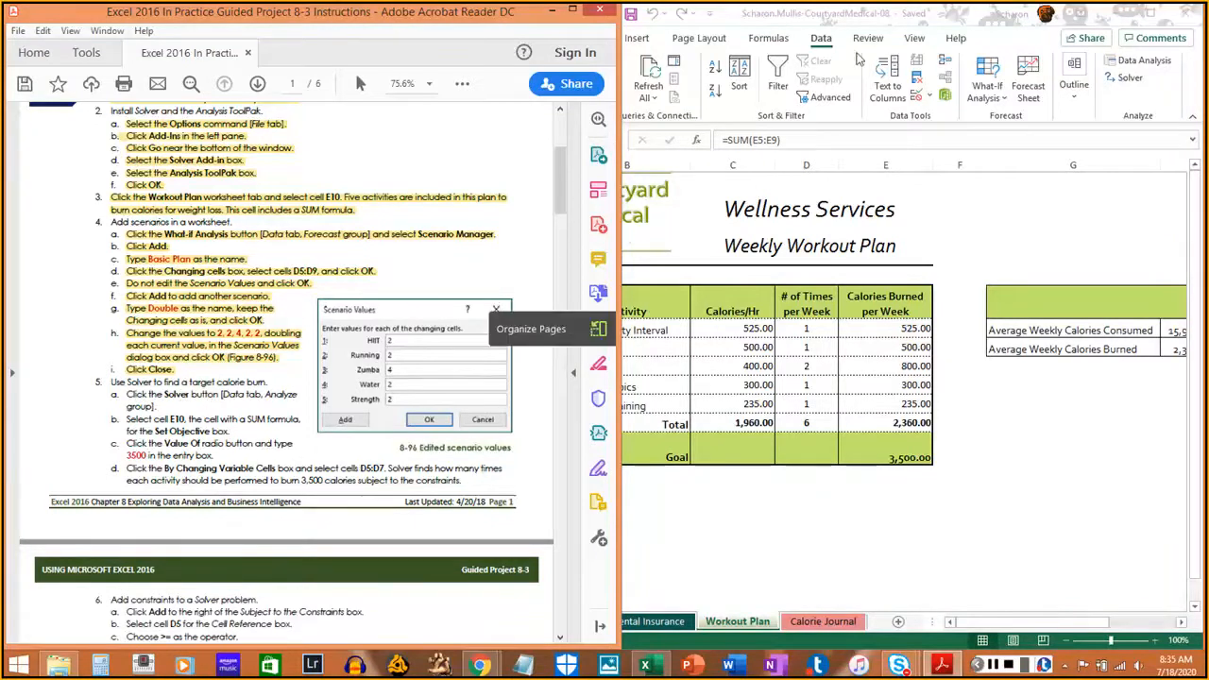
left_click(823, 50)
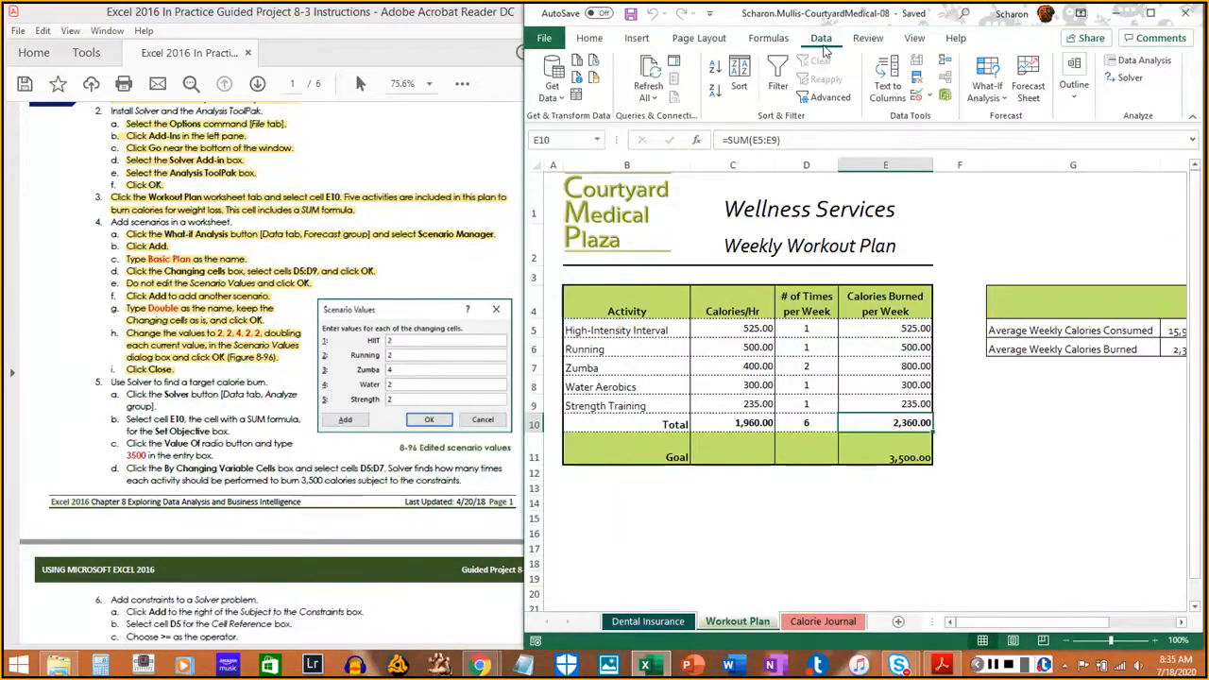
left_click(1145, 79)
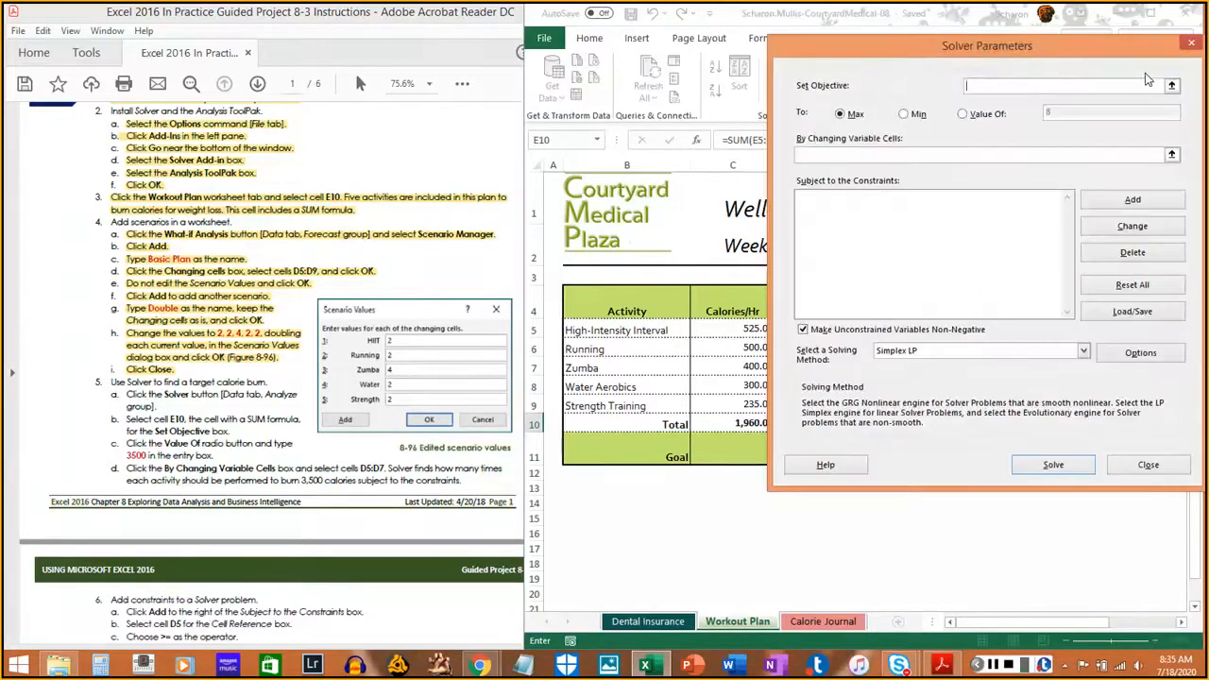
left_click(132, 395)
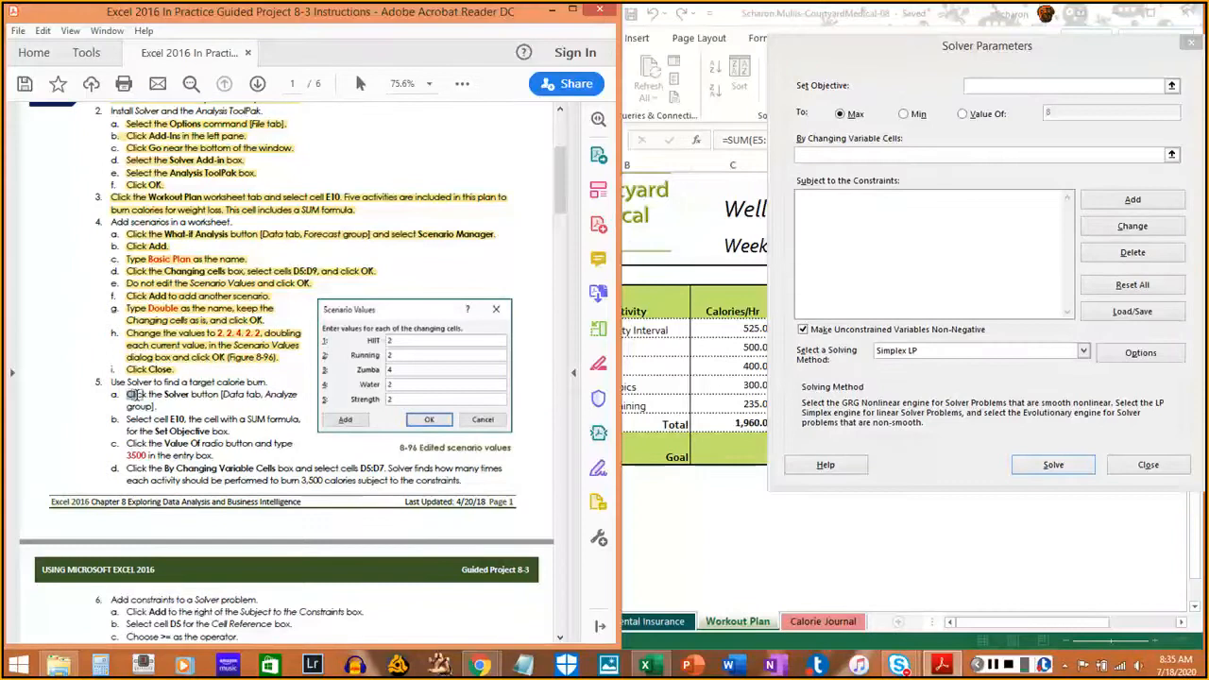
left_click_drag(133, 394, 154, 406)
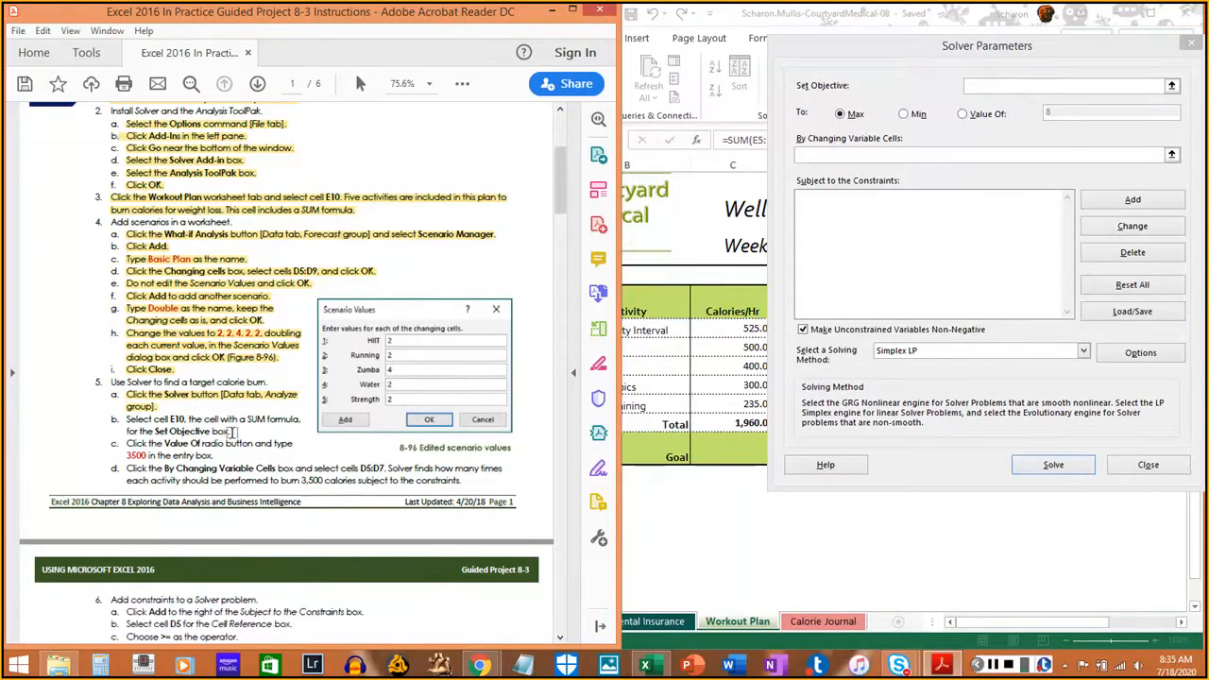
Set the Solver objective to cell E10 and highlight instruction 5b in yellow in the PDF
left_click(993, 667)
left_click(993, 667)
left_click(1174, 90)
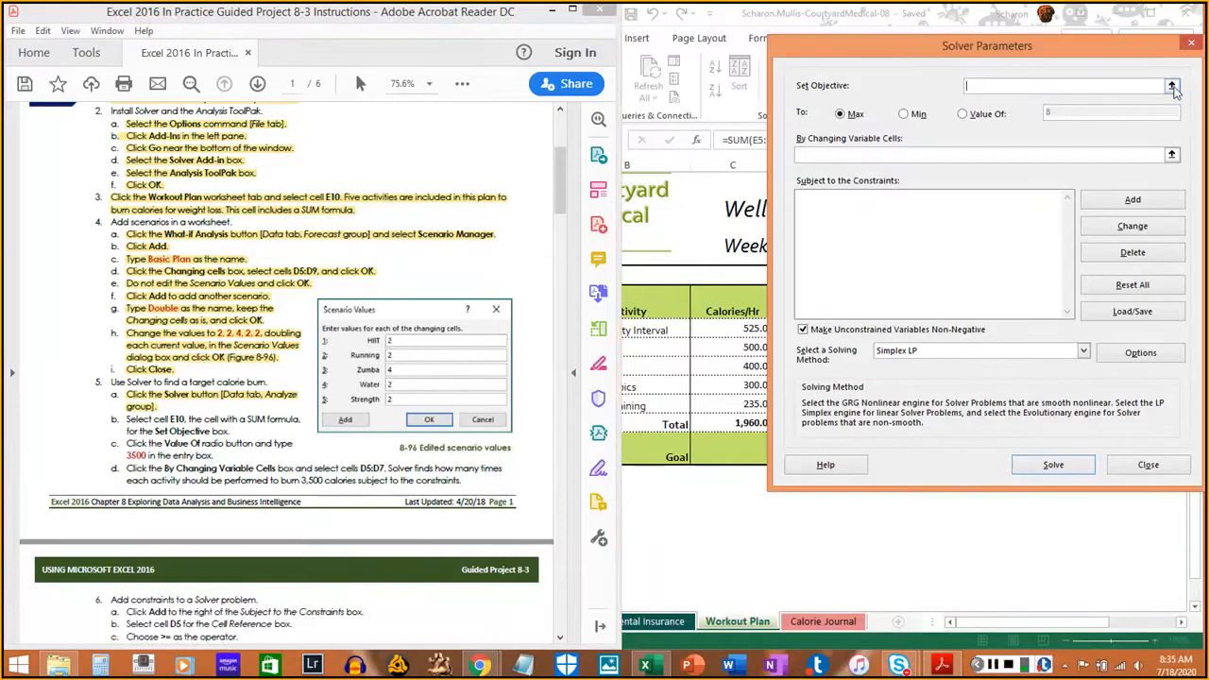
left_click(1172, 87)
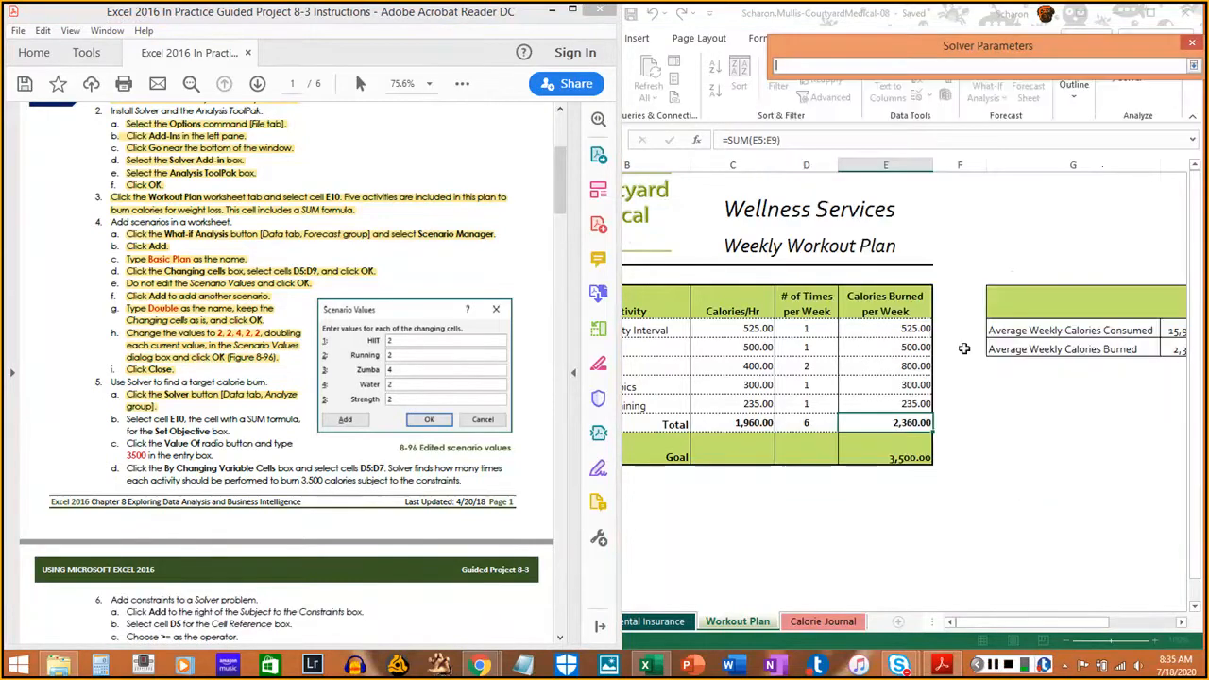
left_click(884, 423)
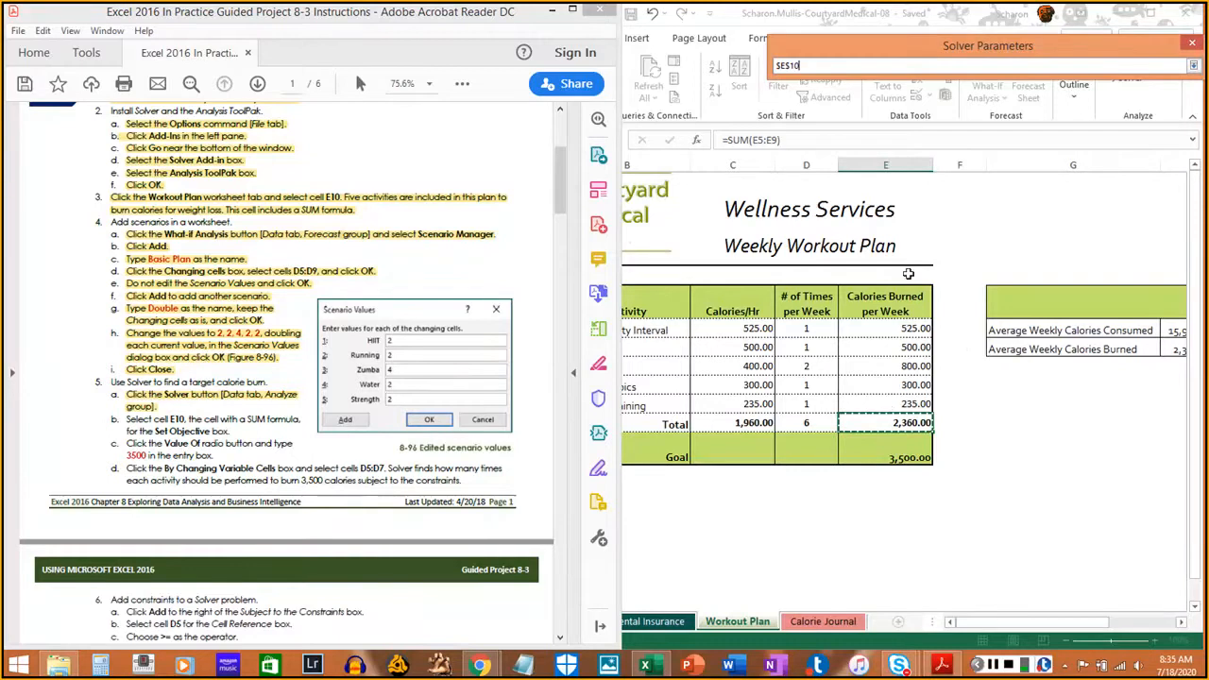
left_click(1194, 65)
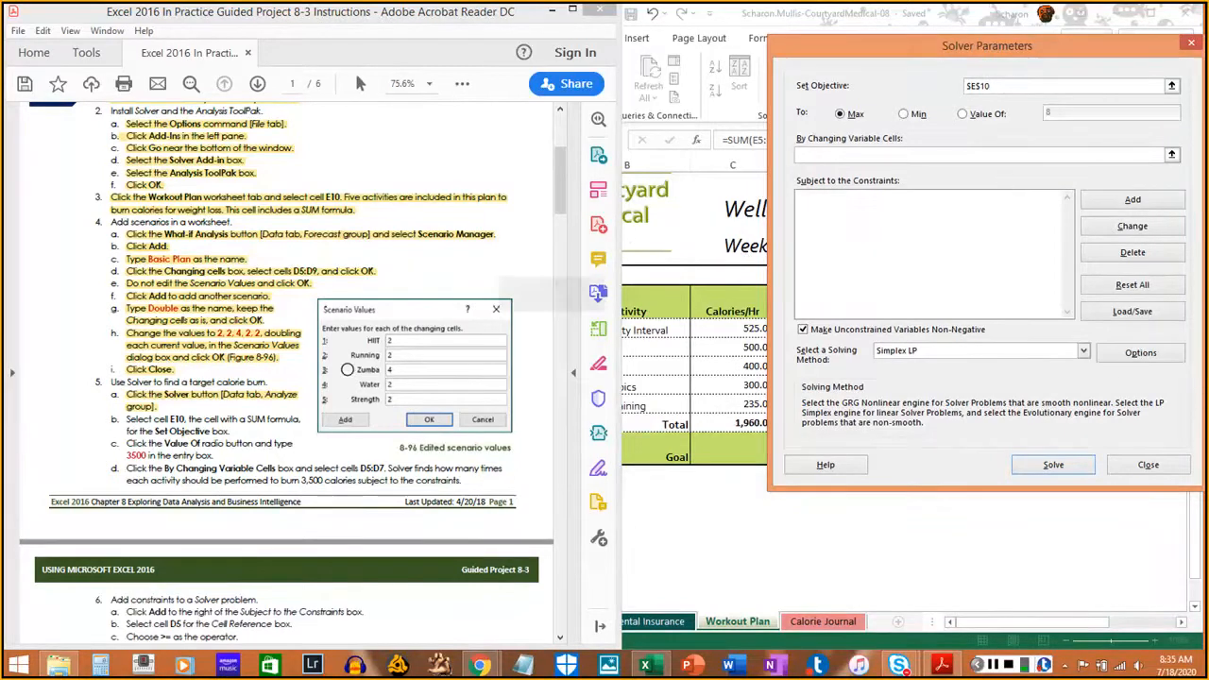
left_click_drag(125, 419, 227, 431)
left_click(149, 432)
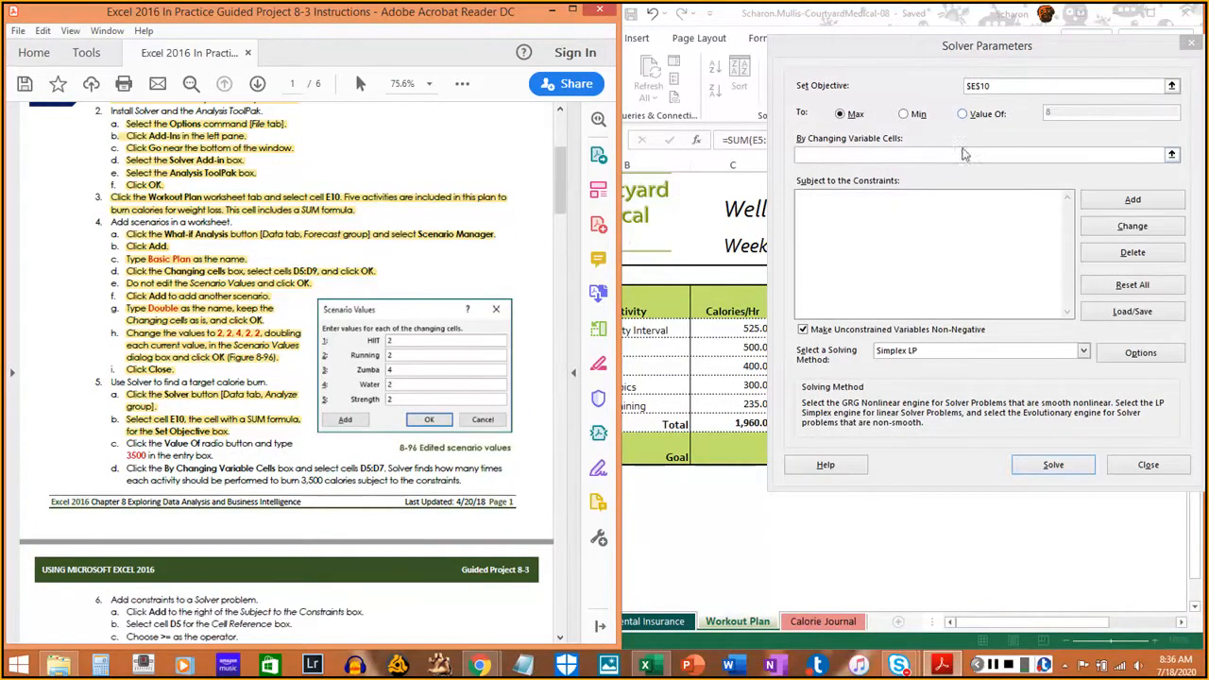
Set the Solver objective to a Value Of 3500 and highlight instruction 5c in yellow in the PDF
left_click(1007, 122)
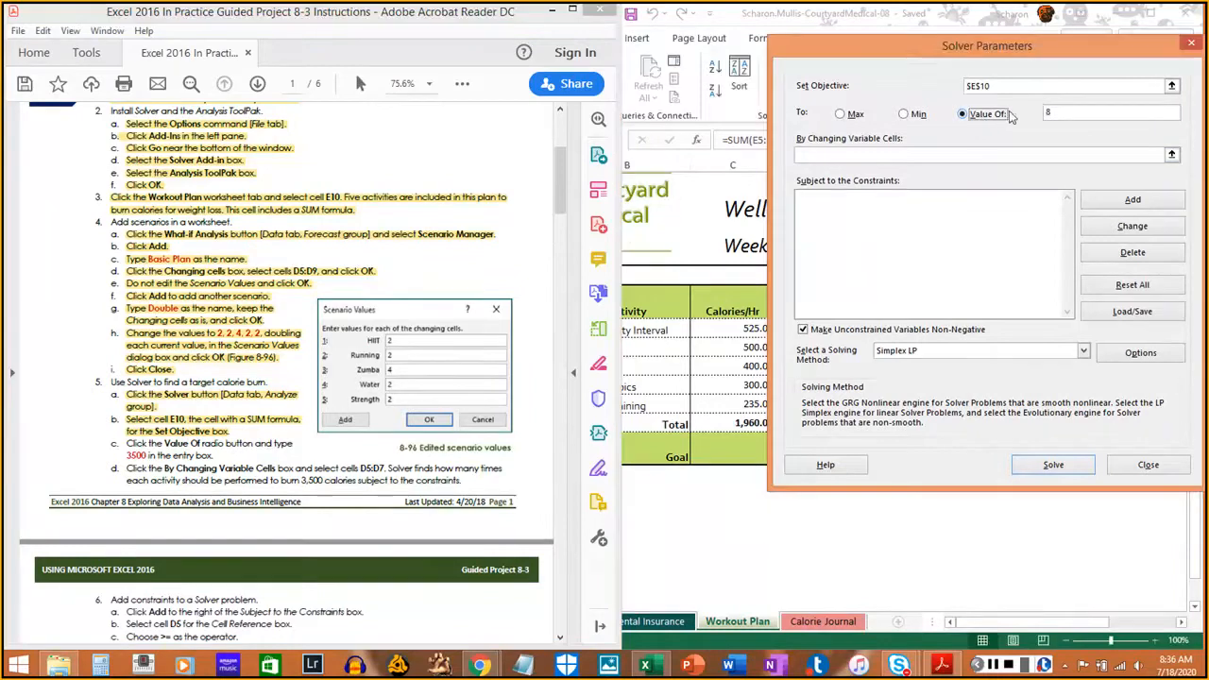
left_click(1067, 114)
type("3500")
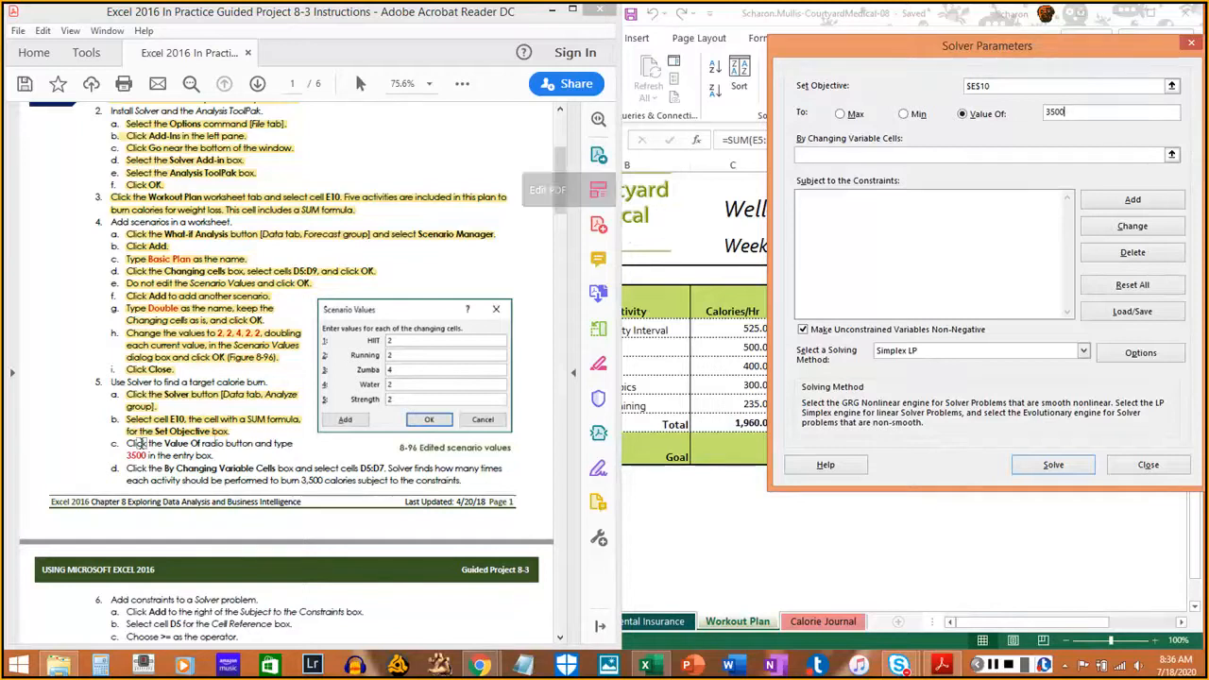
left_click_drag(129, 443, 208, 455)
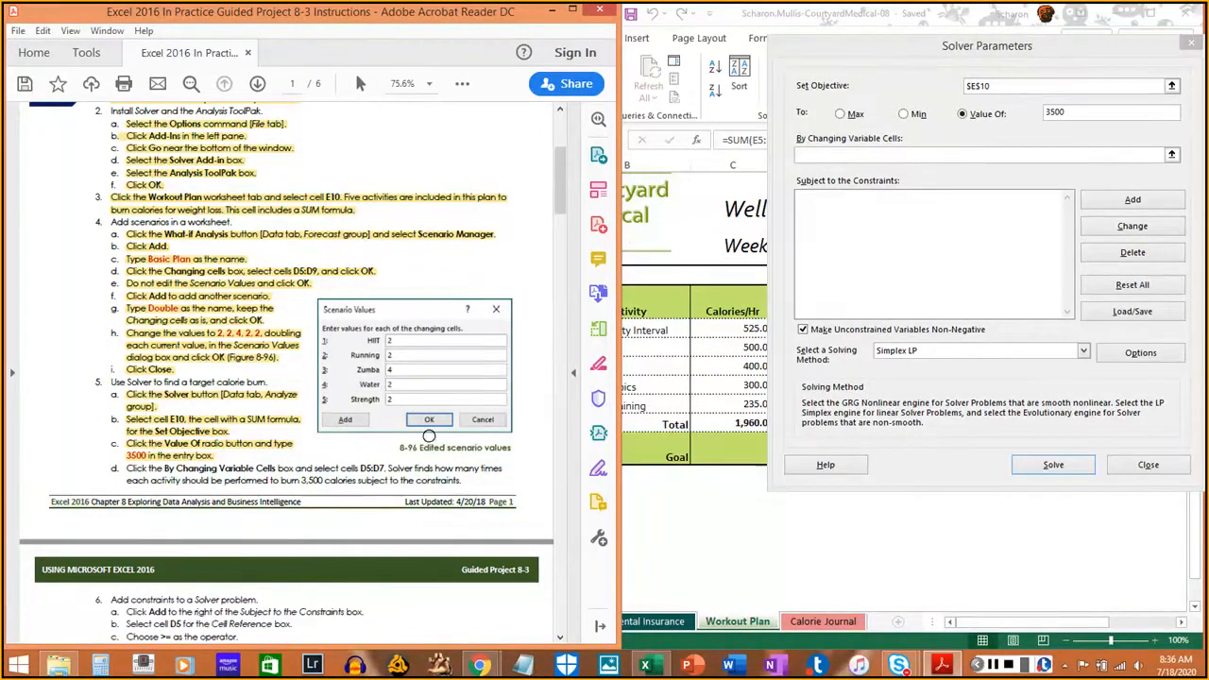
Set the Solver's changing variable cells to D5:D7 and highlight instruction 5d in yellow in the PDF
left_click(1174, 158)
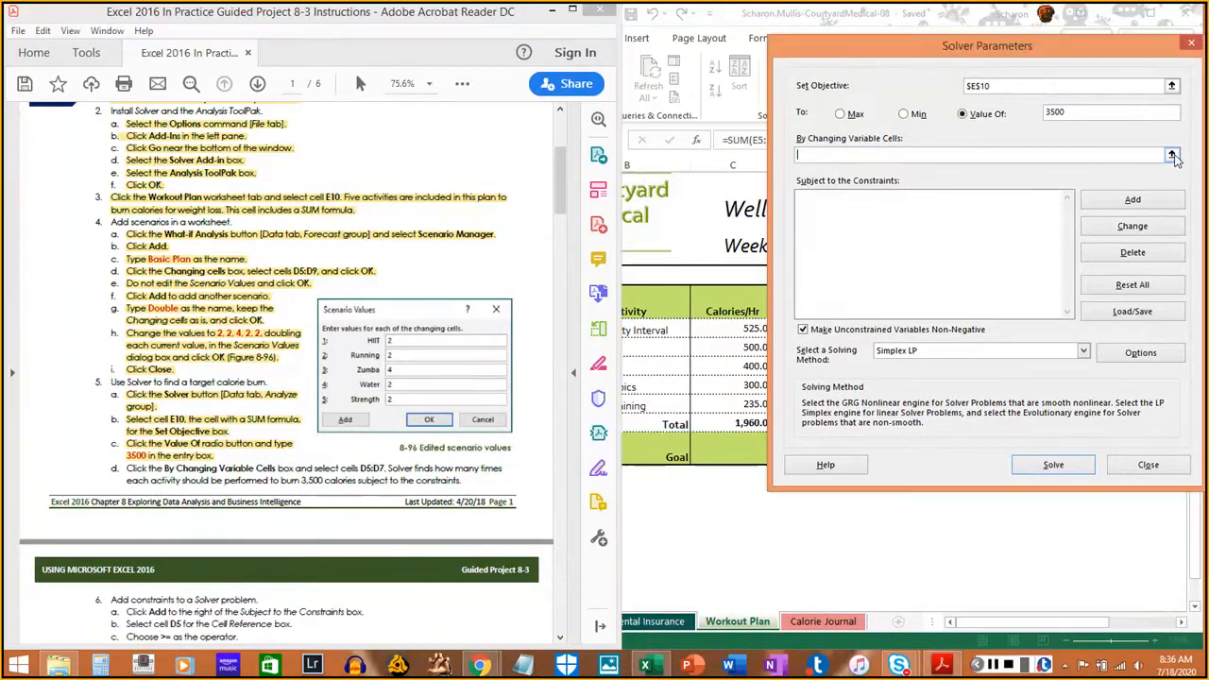
left_click(1171, 156)
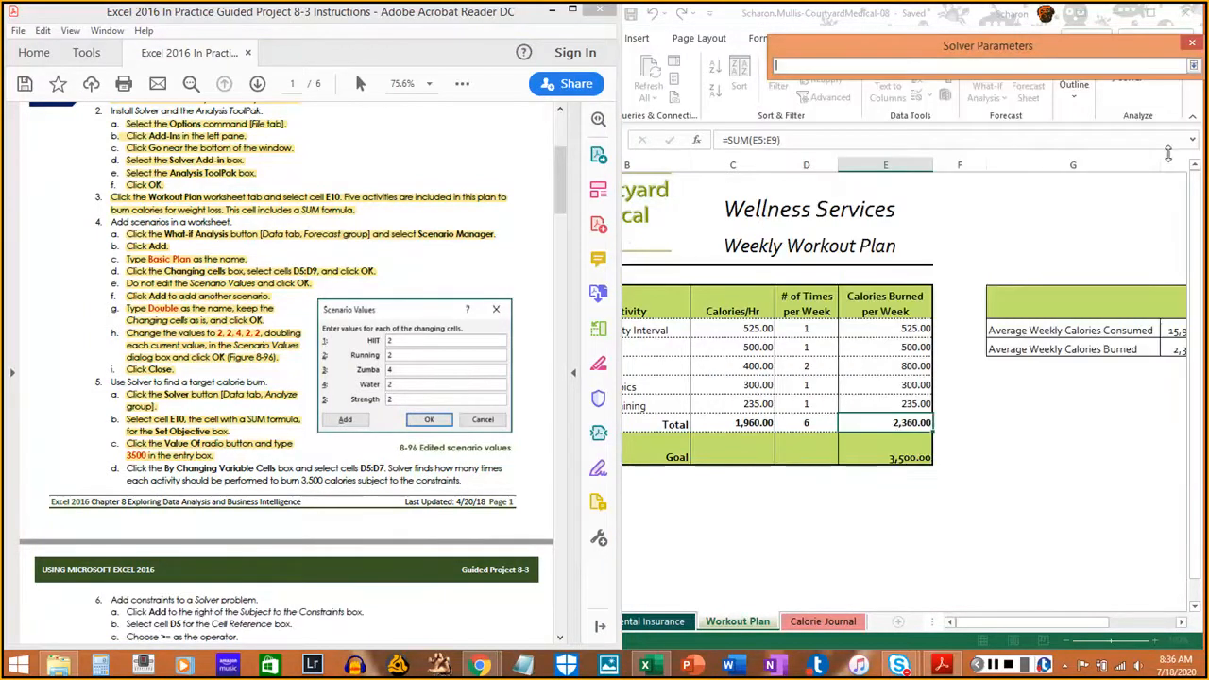
left_click(803, 330)
left_click_drag(804, 335, 805, 363)
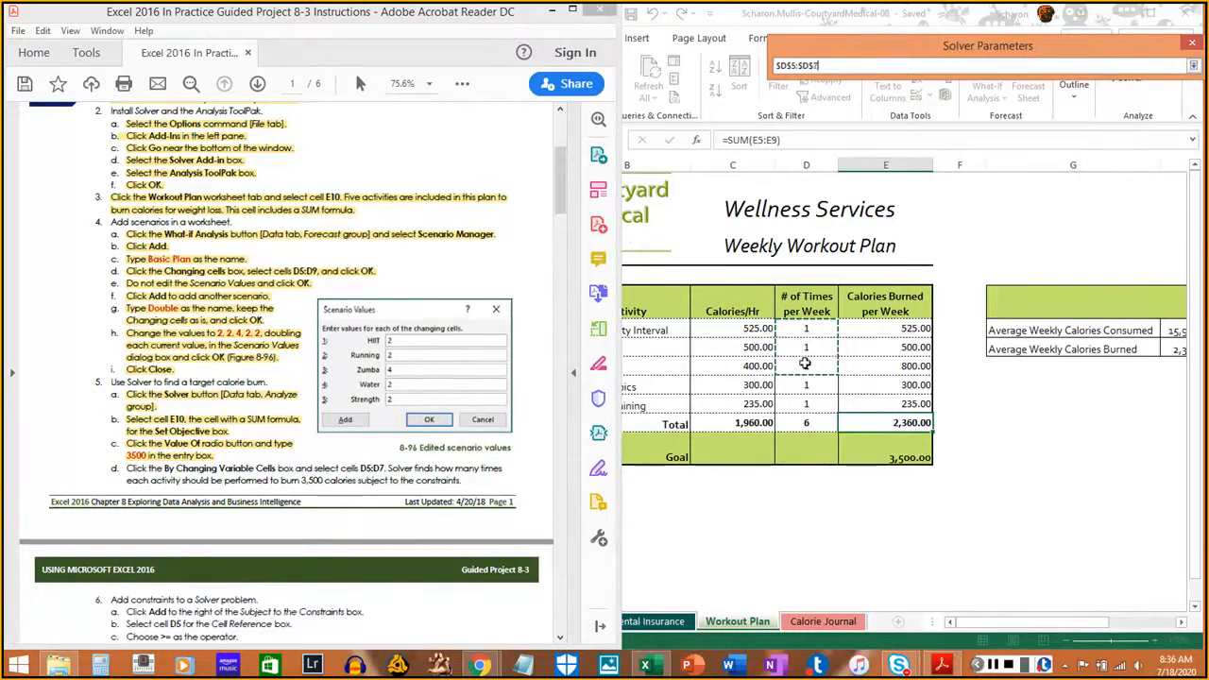
left_click(1194, 66)
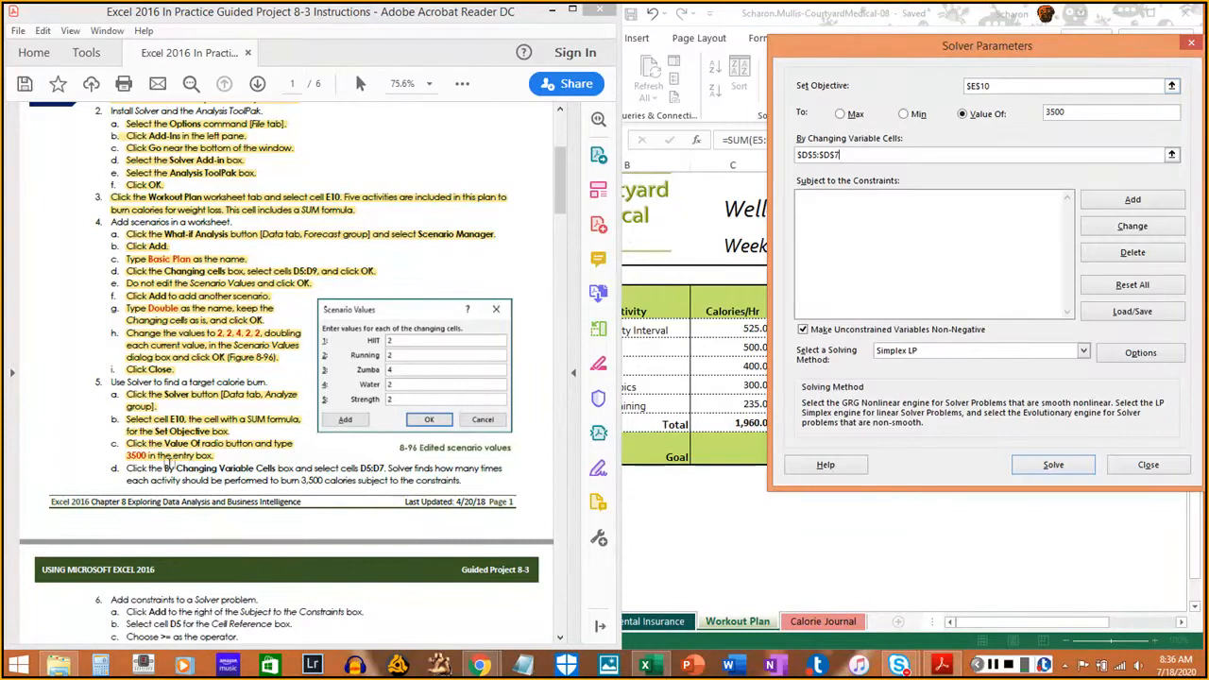
left_click_drag(127, 467, 463, 479)
left_click(213, 444)
Start adding a Solver constraint and highlight instruction 6a in yellow in the PDF
scroll(198, 440, "down", 5)
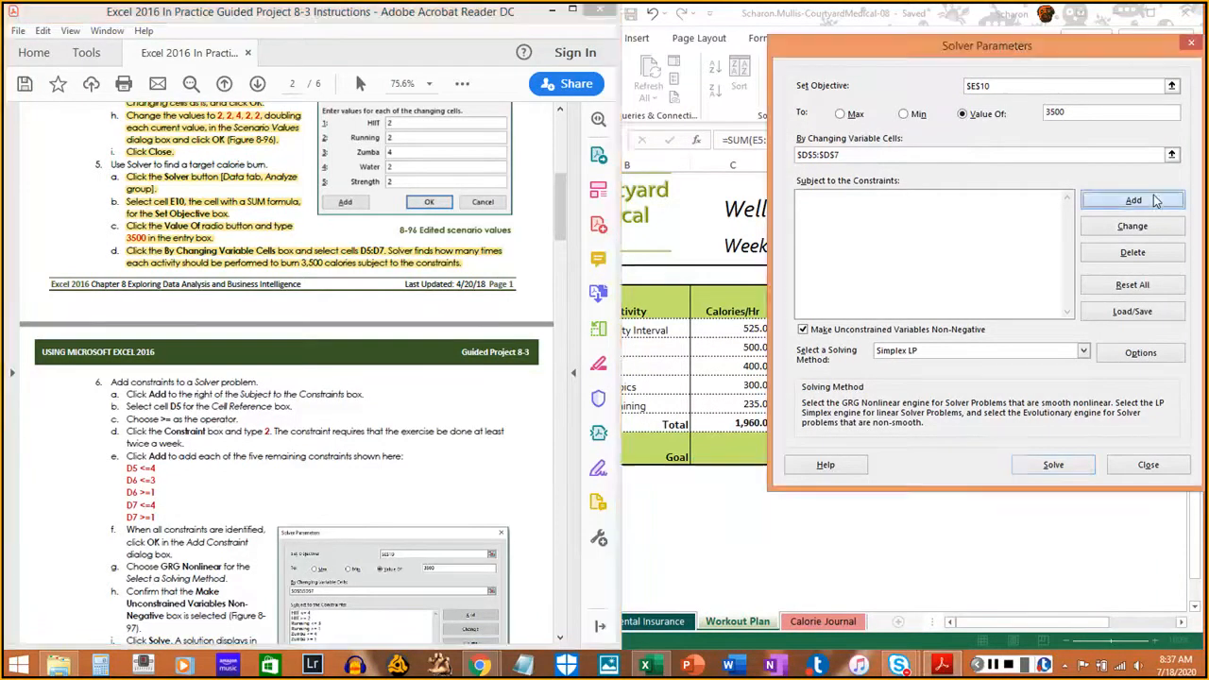
left_click(1132, 200)
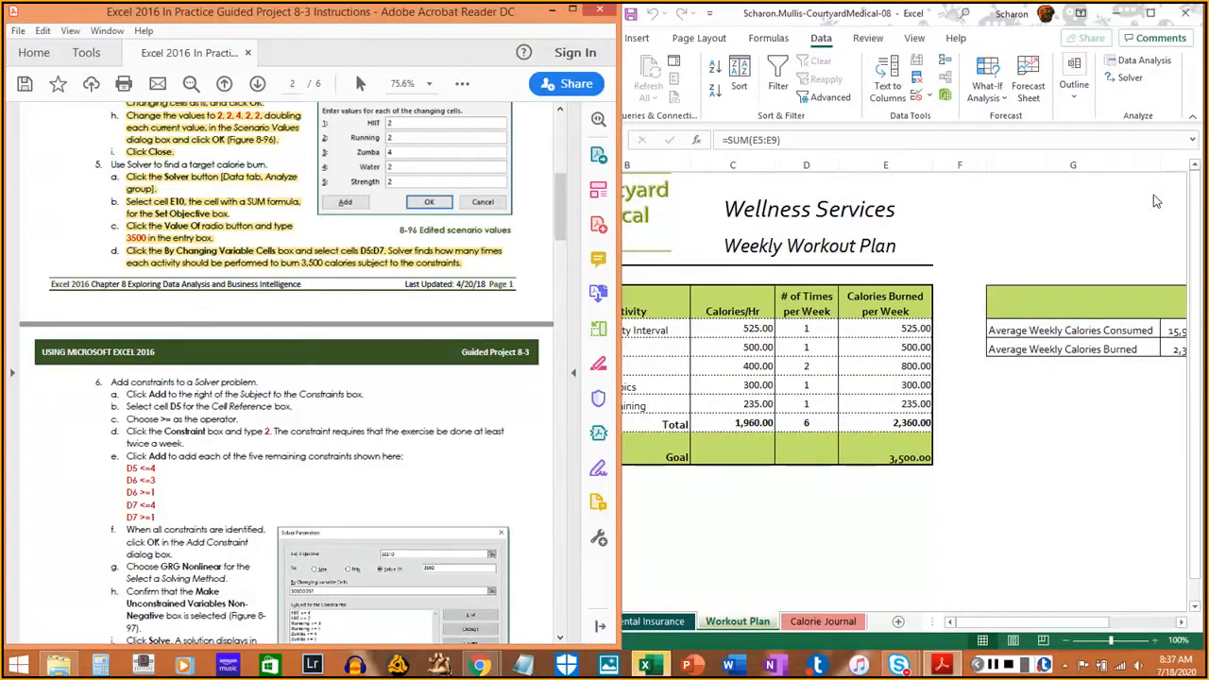
left_click(645, 666)
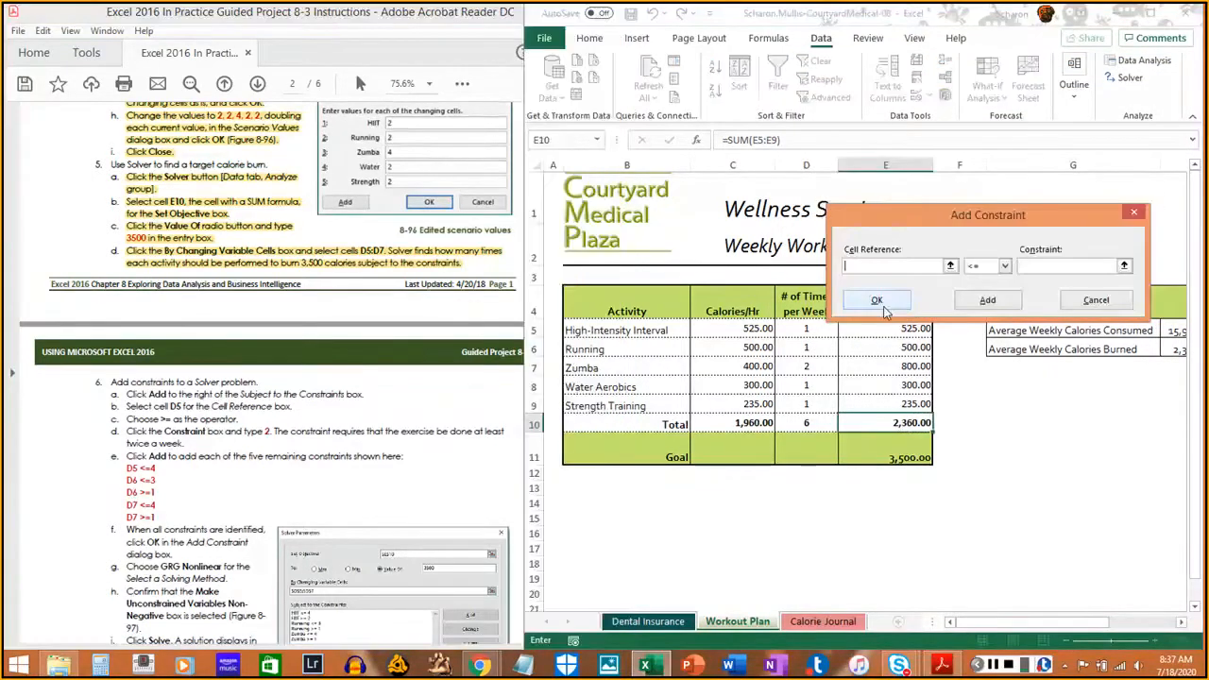
left_click(124, 394)
left_click_drag(125, 394, 361, 391)
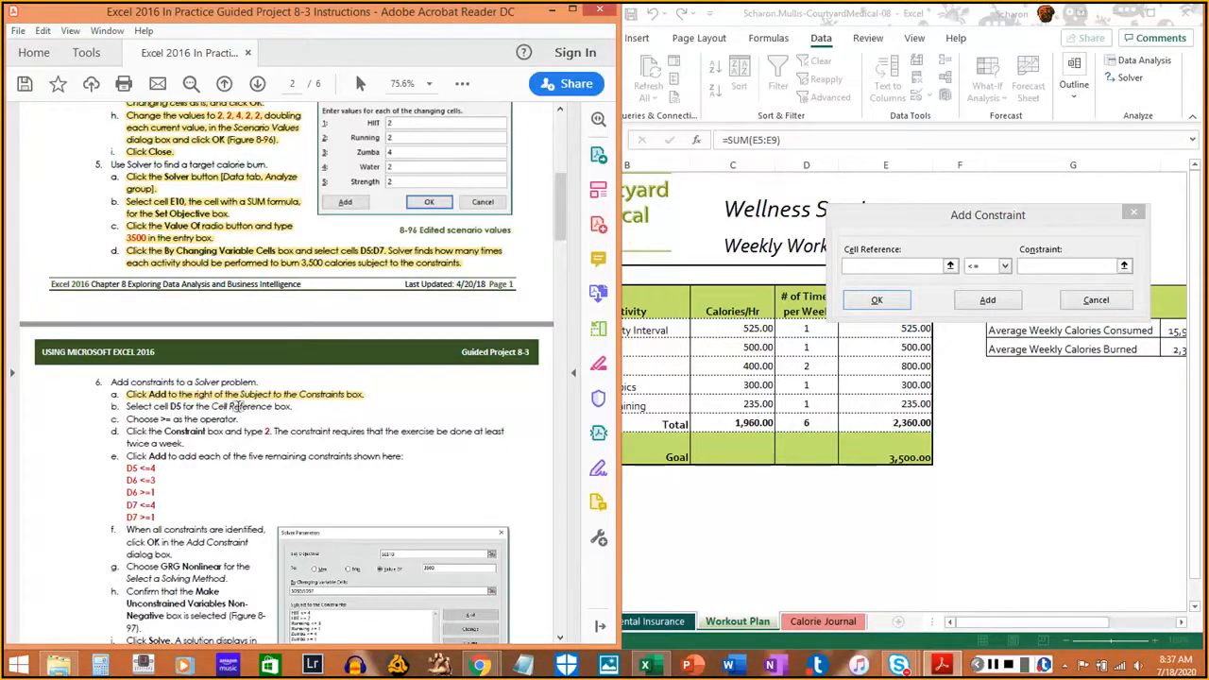
Set the constraint's cell reference to D5 and highlight instruction 6b in yellow in the PDF
left_click(949, 276)
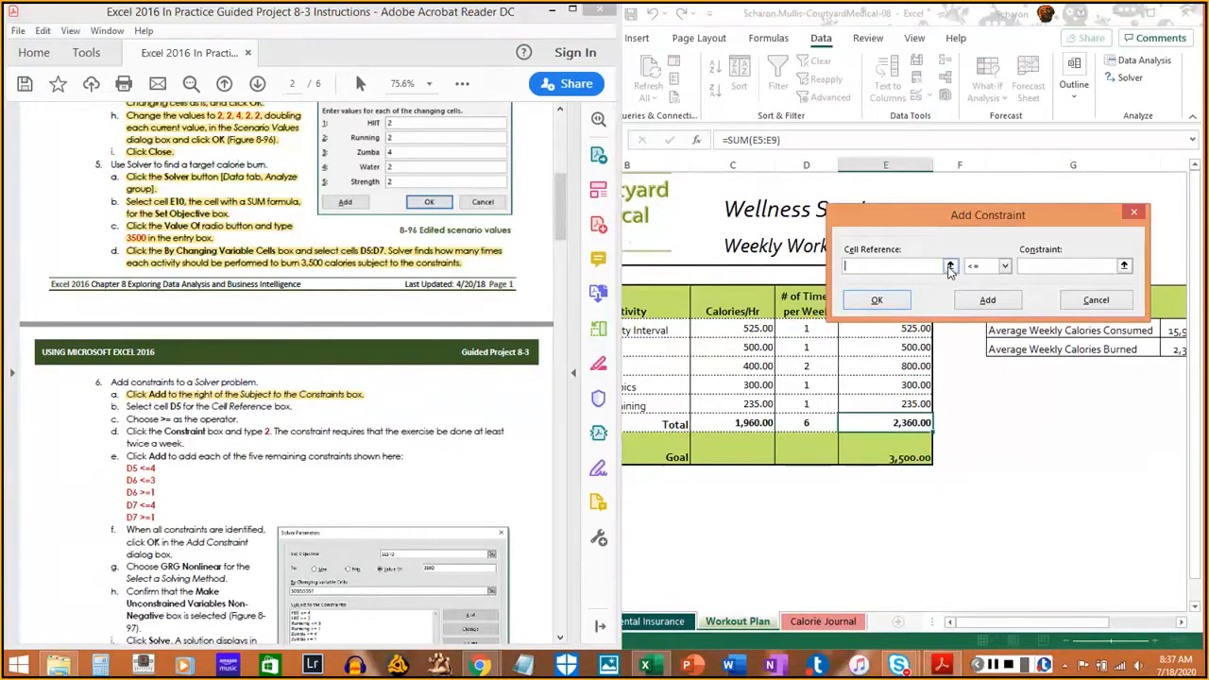
left_click(734, 328)
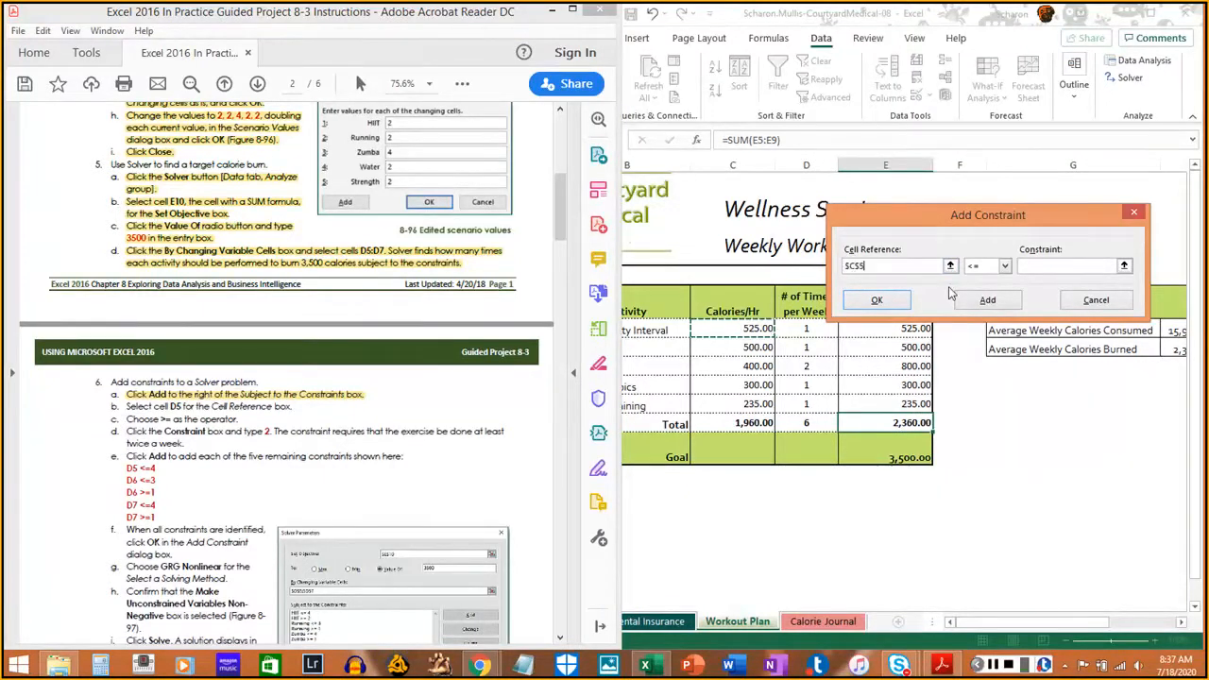
key("Left")
key("Right")
key("Right")
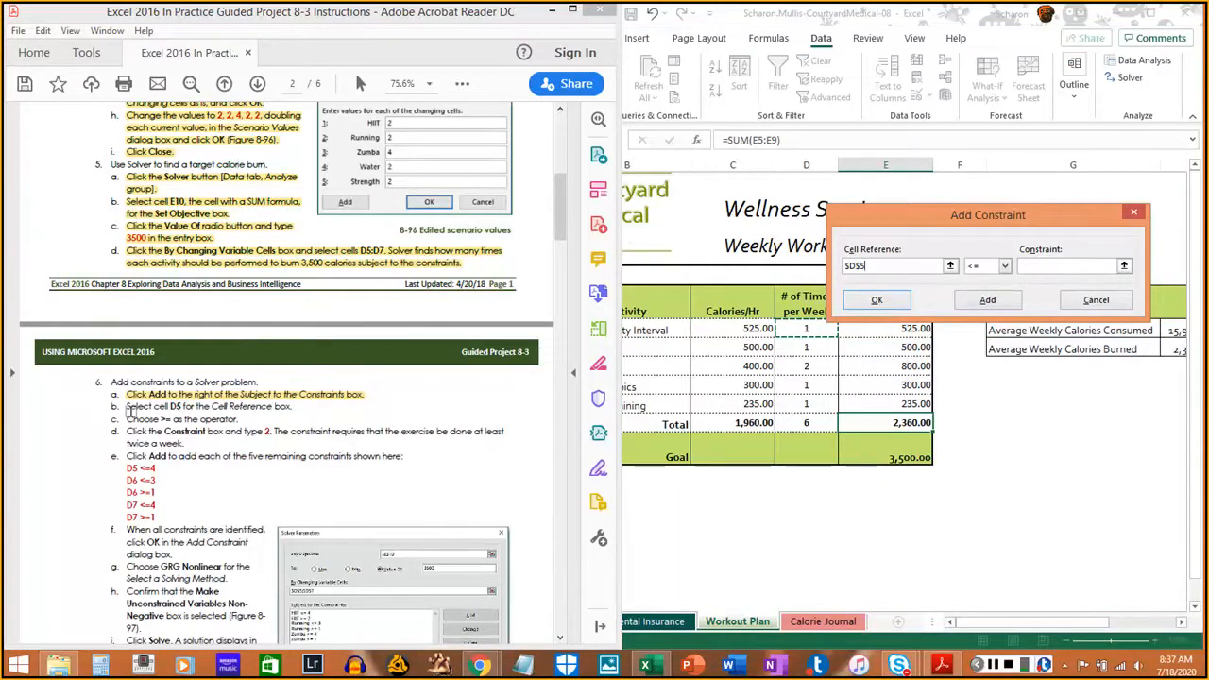
left_click_drag(129, 406, 284, 411)
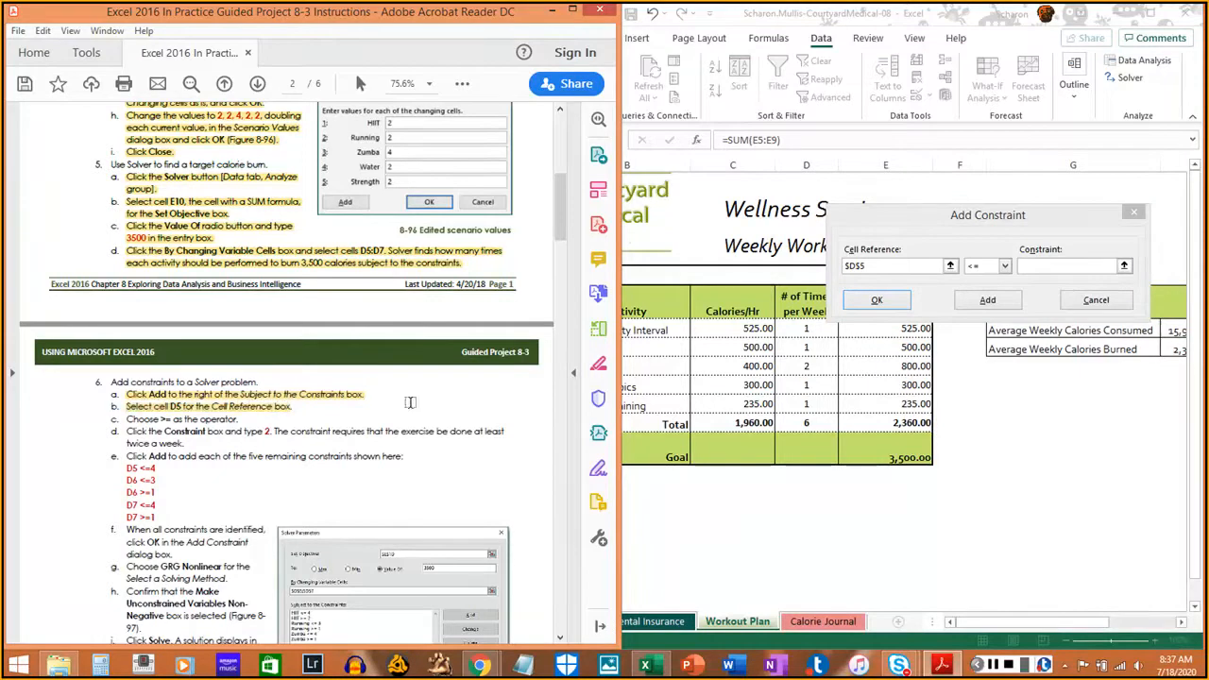
Complete and add the D5 constraint as >= 2, highlighting instructions 6c and 6d in yellow in the PDF
left_click(1005, 265)
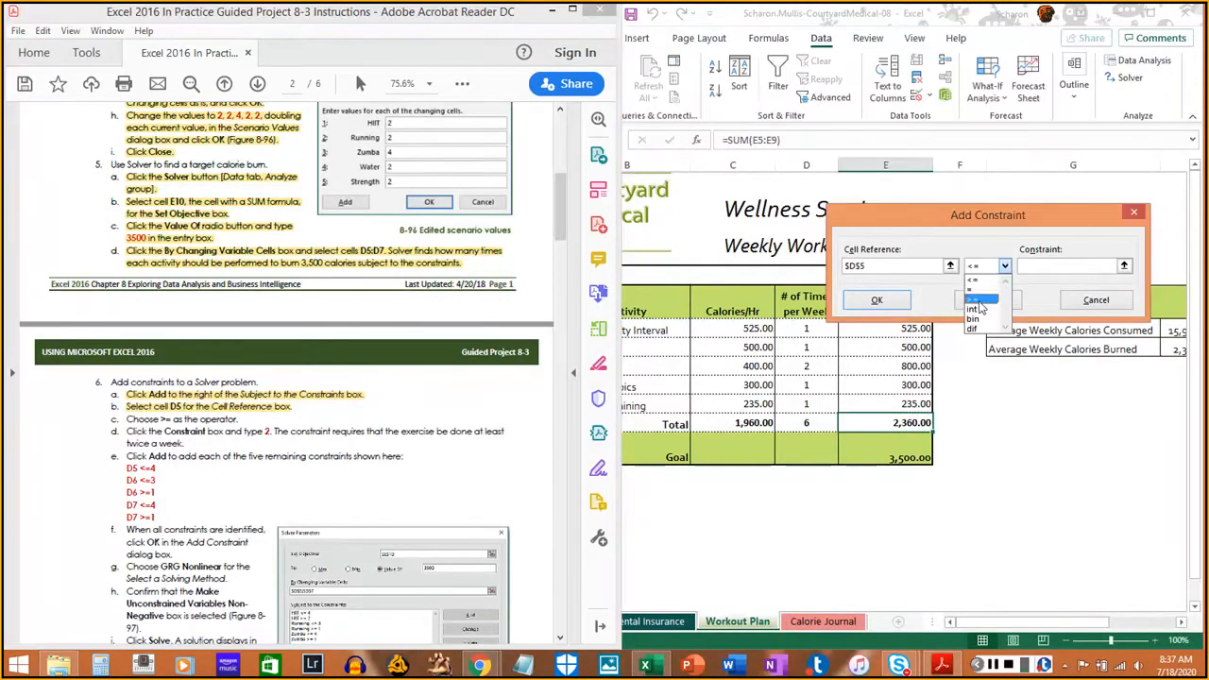
left_click(981, 299)
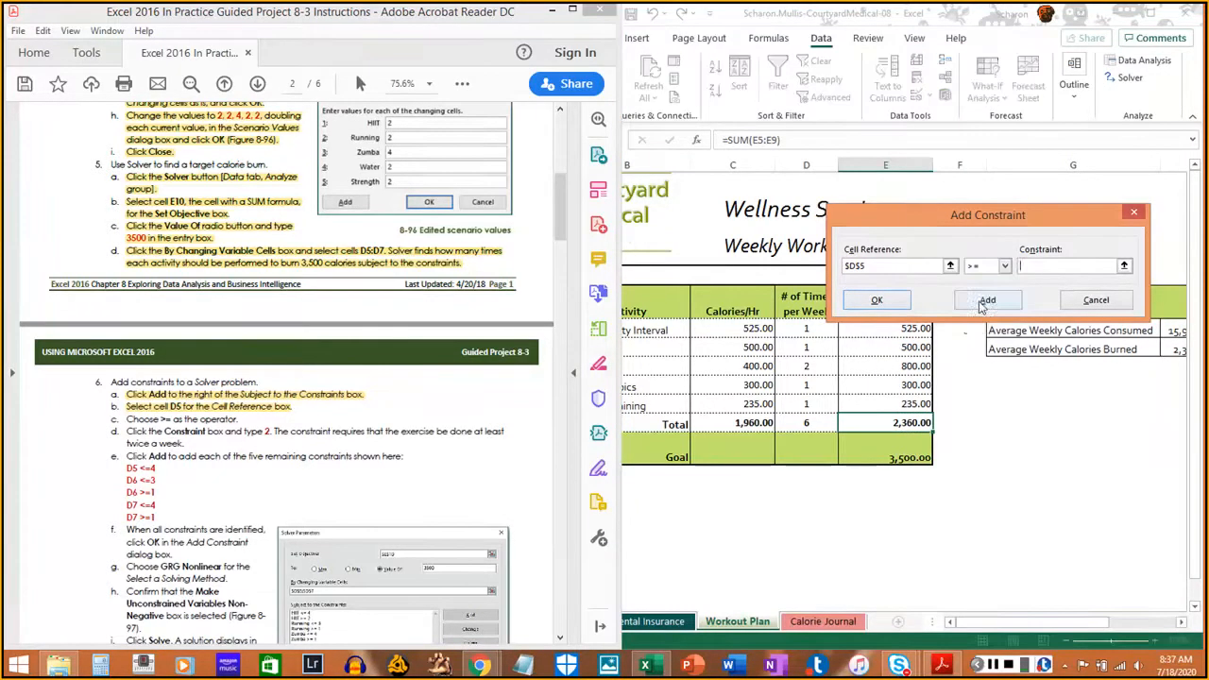
left_click_drag(127, 419, 235, 421)
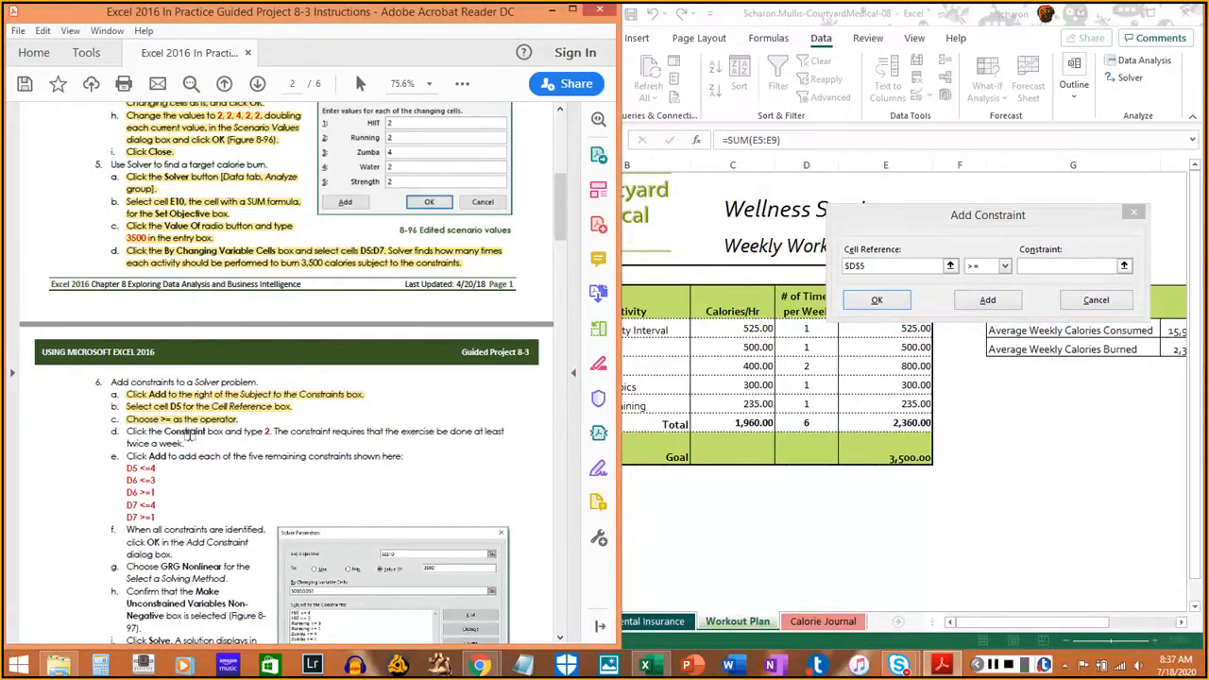
left_click(1055, 265)
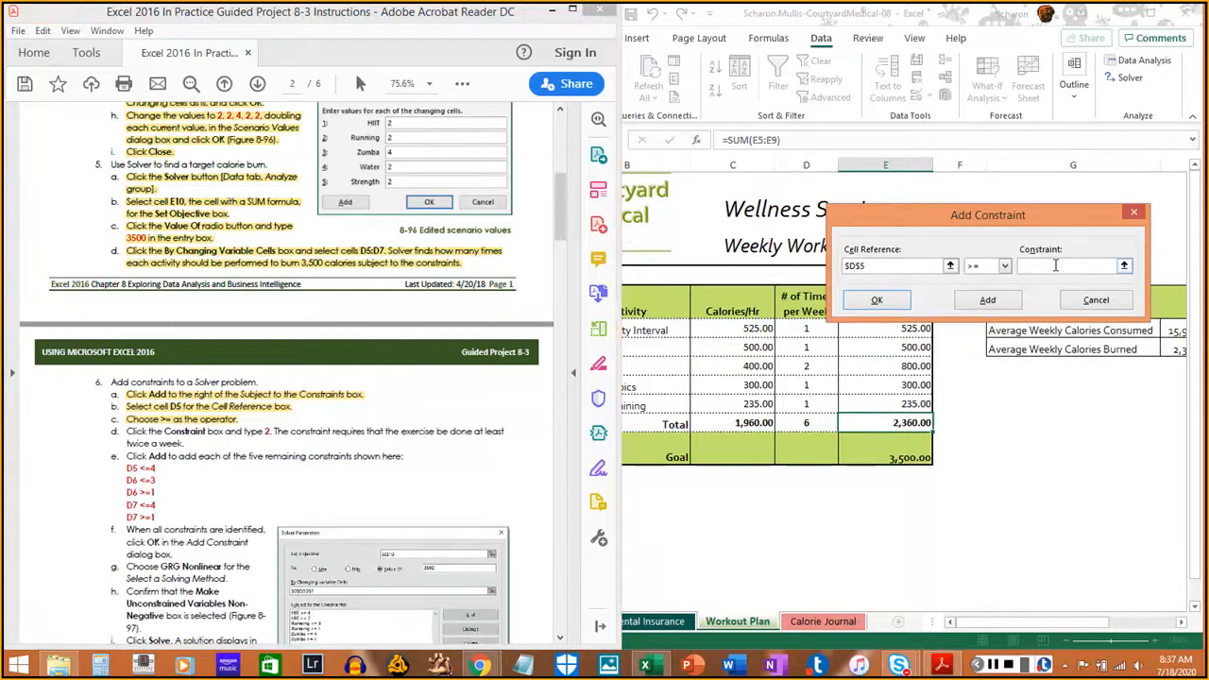
type("2")
left_click_drag(127, 432, 204, 443)
scroll(307, 451, "down", 2)
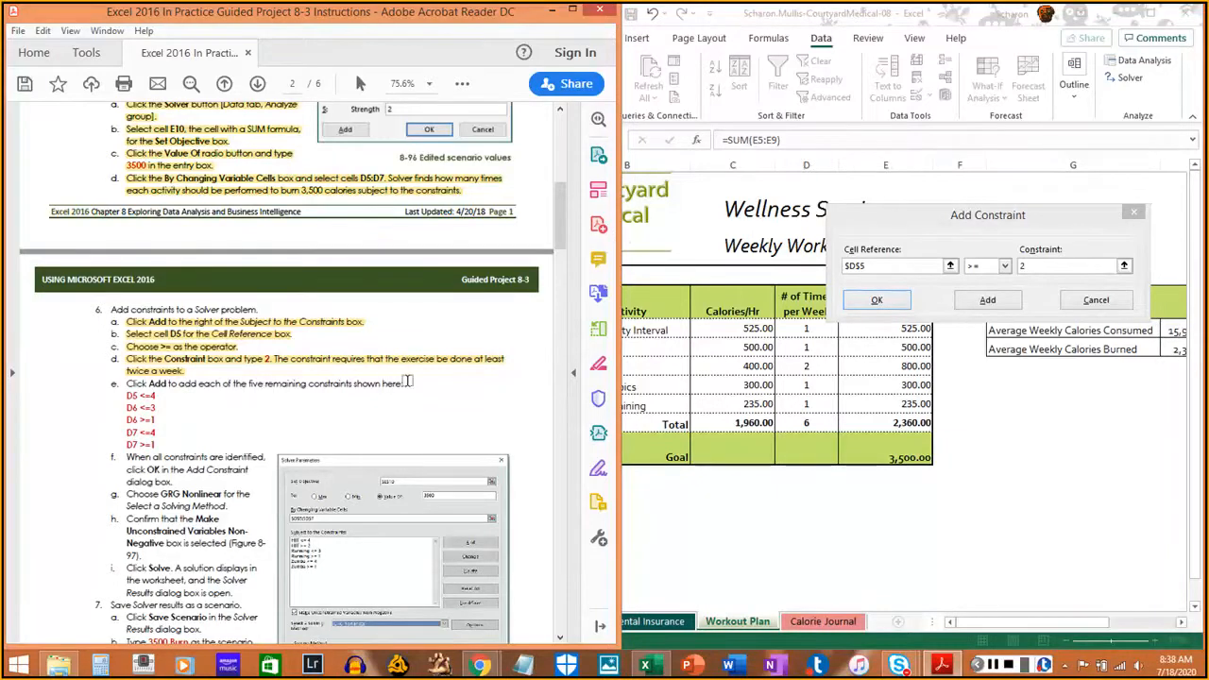
left_click(1004, 300)
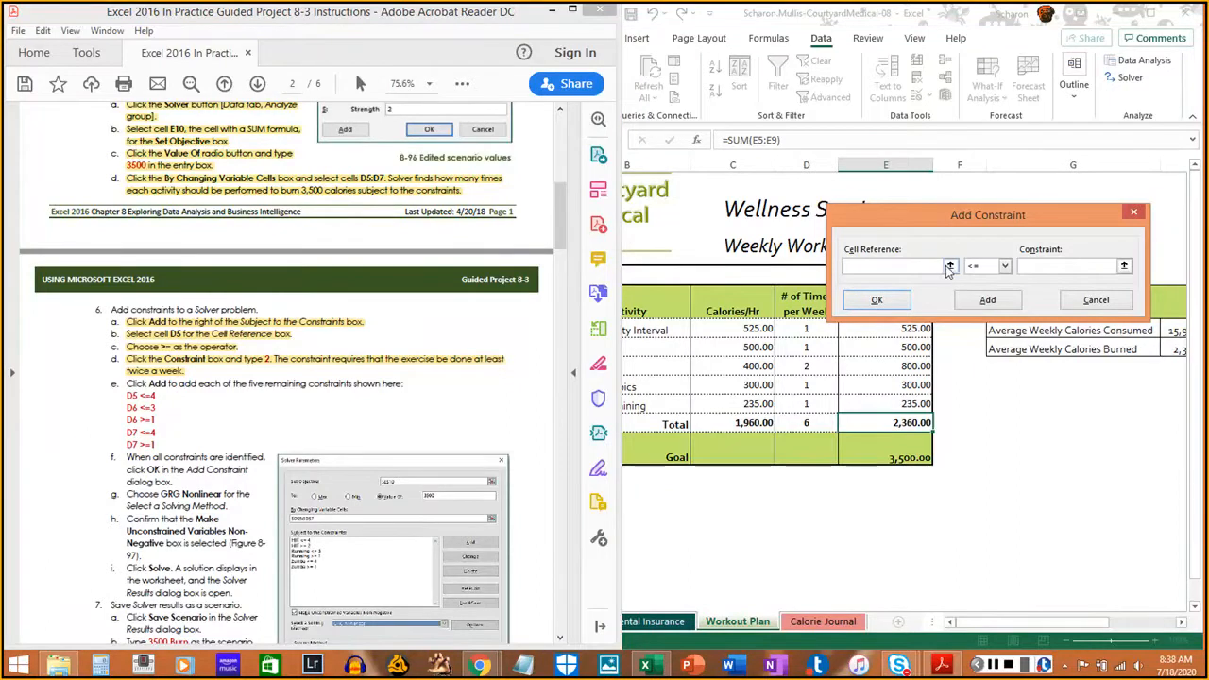
Add the Solver constraint D5 <= 4 and highlight its line under instruction 6e in the PDF
left_click(951, 267)
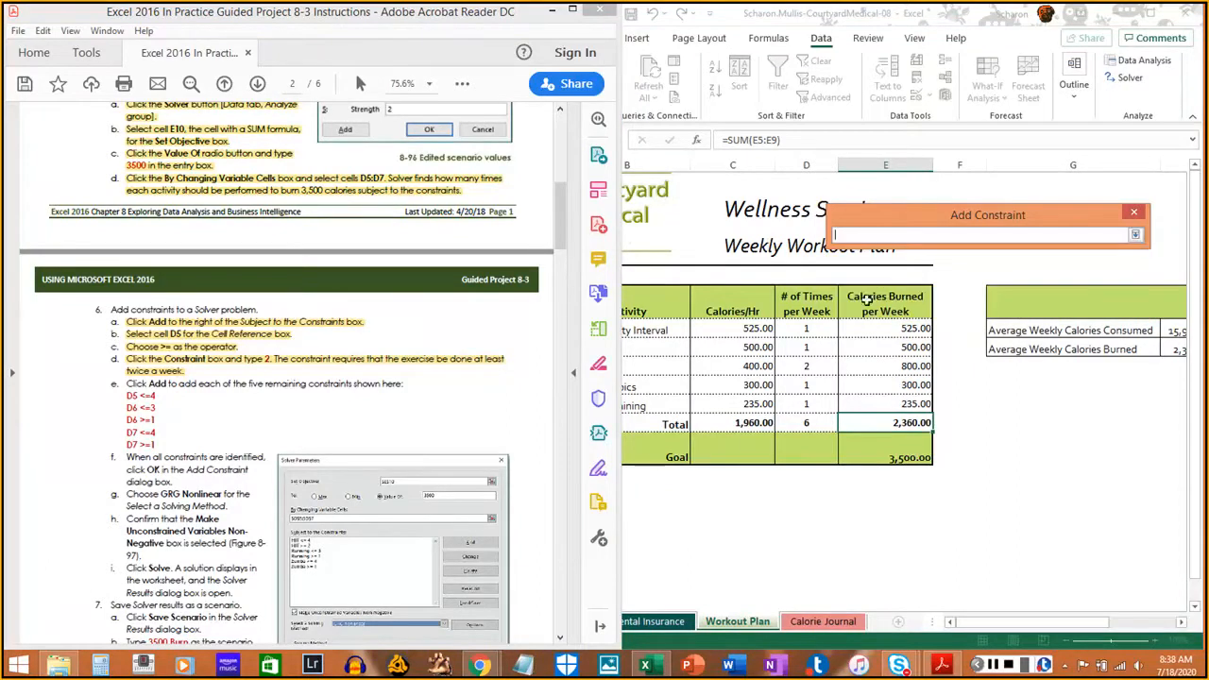
left_click(809, 346)
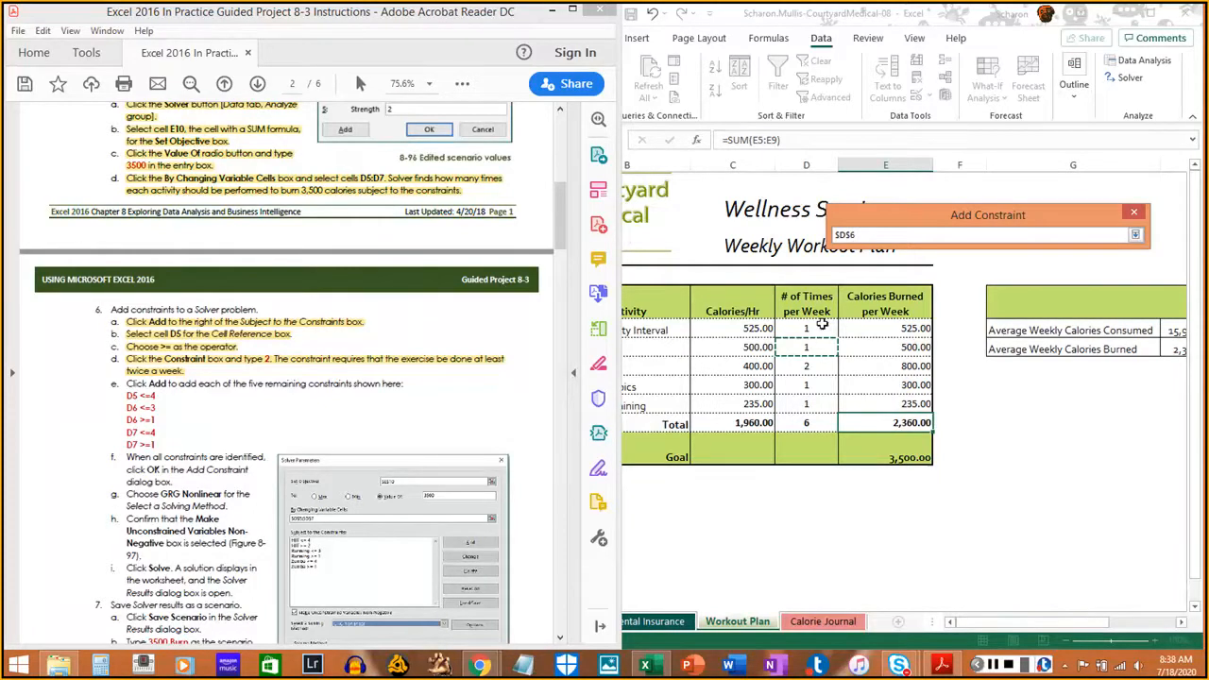
left_click(823, 324)
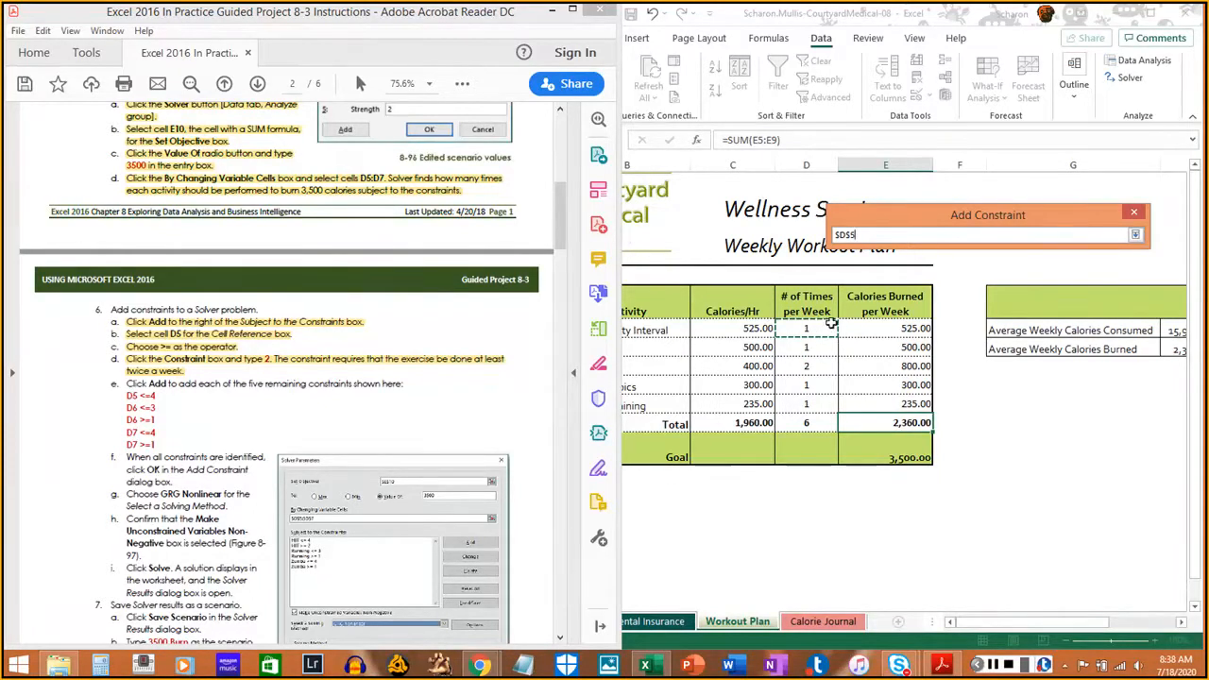
left_click(1136, 234)
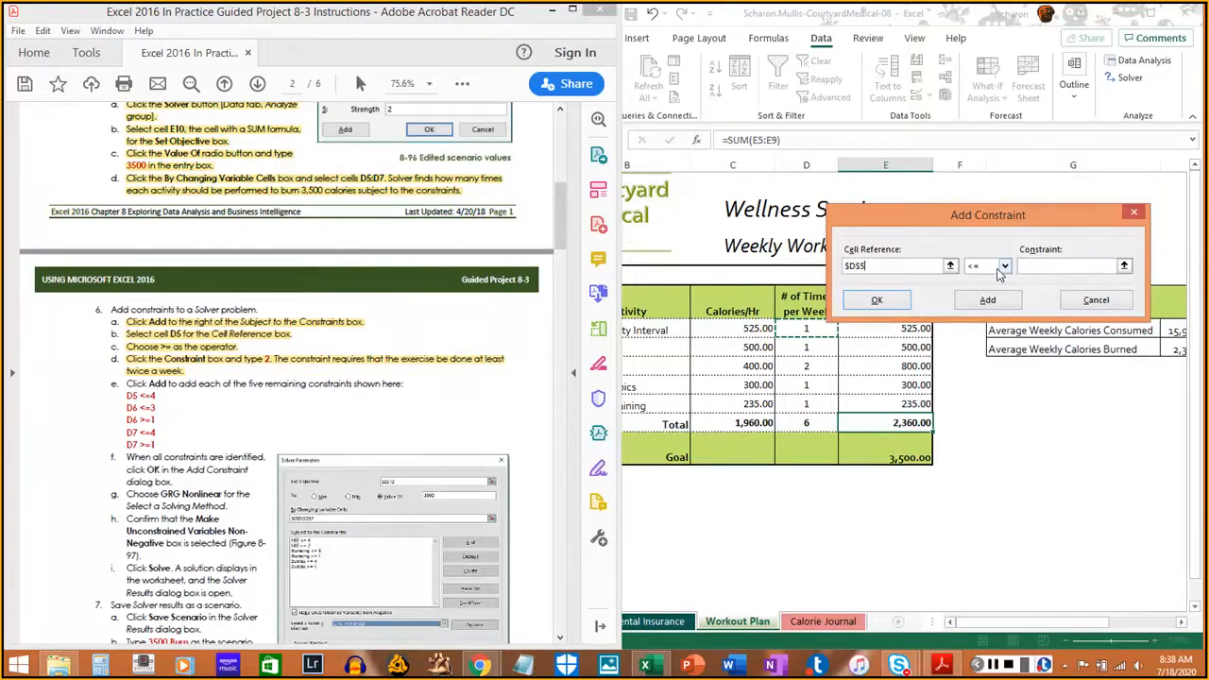
left_click(1041, 269)
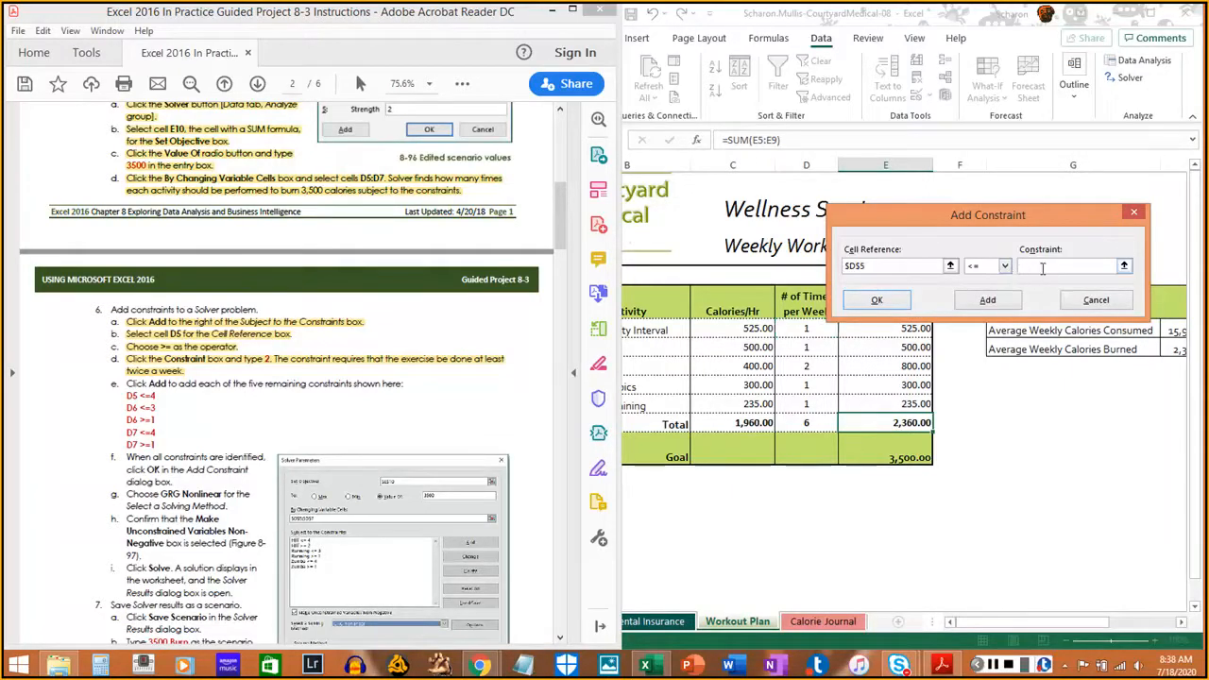
type("4")
left_click(982, 300)
left_click(951, 266)
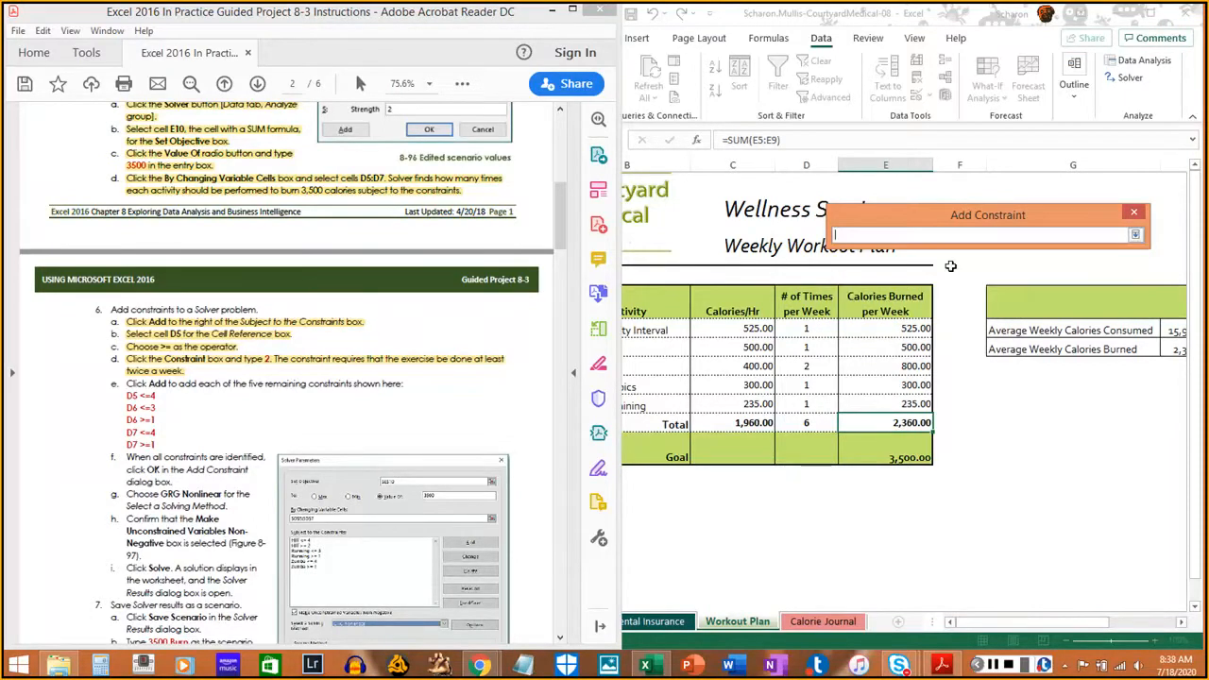
left_click_drag(121, 390, 162, 395)
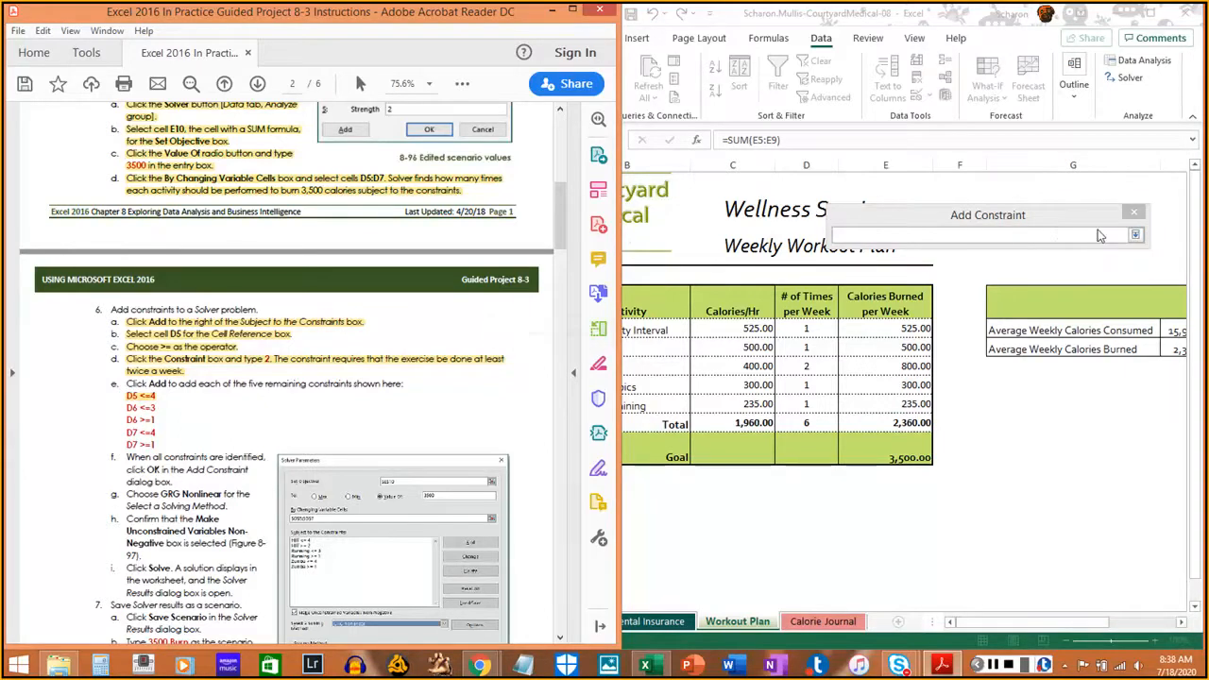
Add the Solver constraint D6 <= 3 and highlight its line under instruction 6e in the PDF
left_click(808, 347)
left_click(1012, 216)
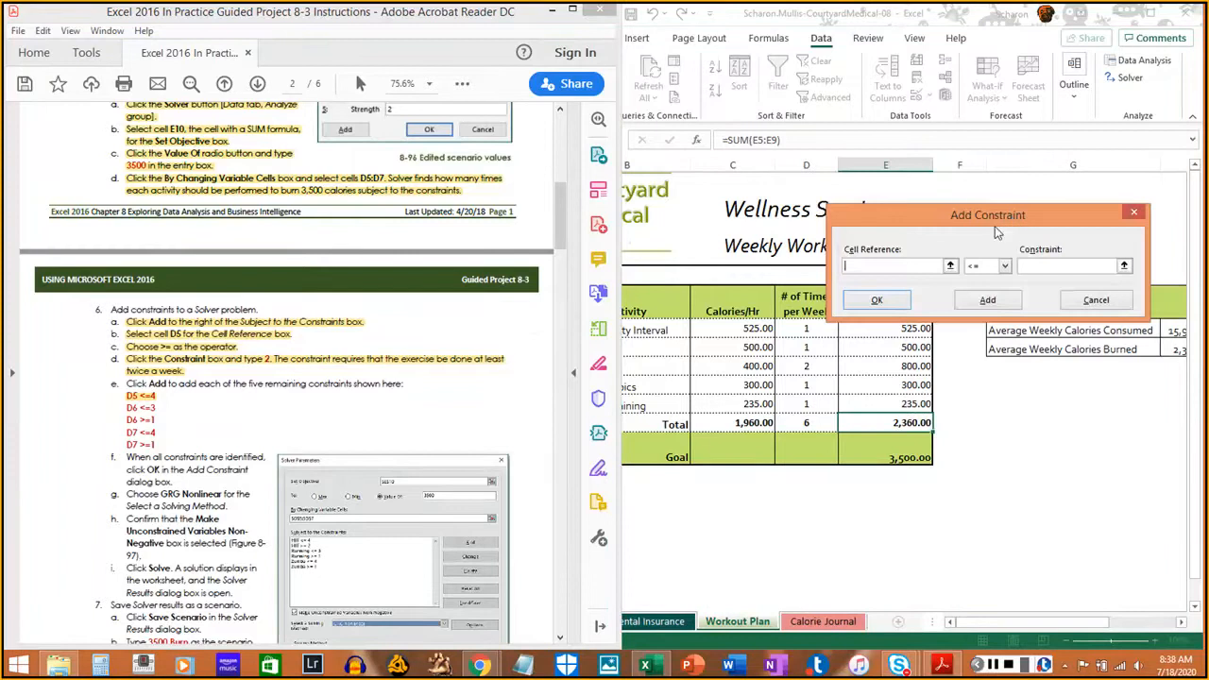
left_click(947, 266)
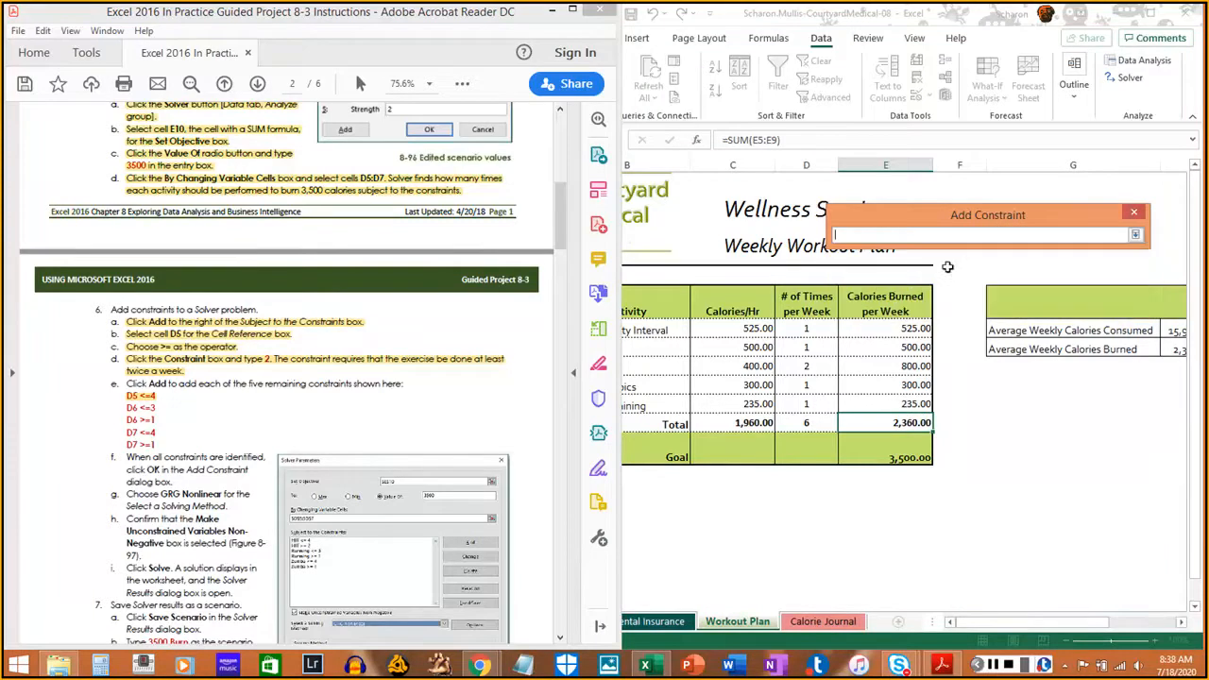
left_click(804, 346)
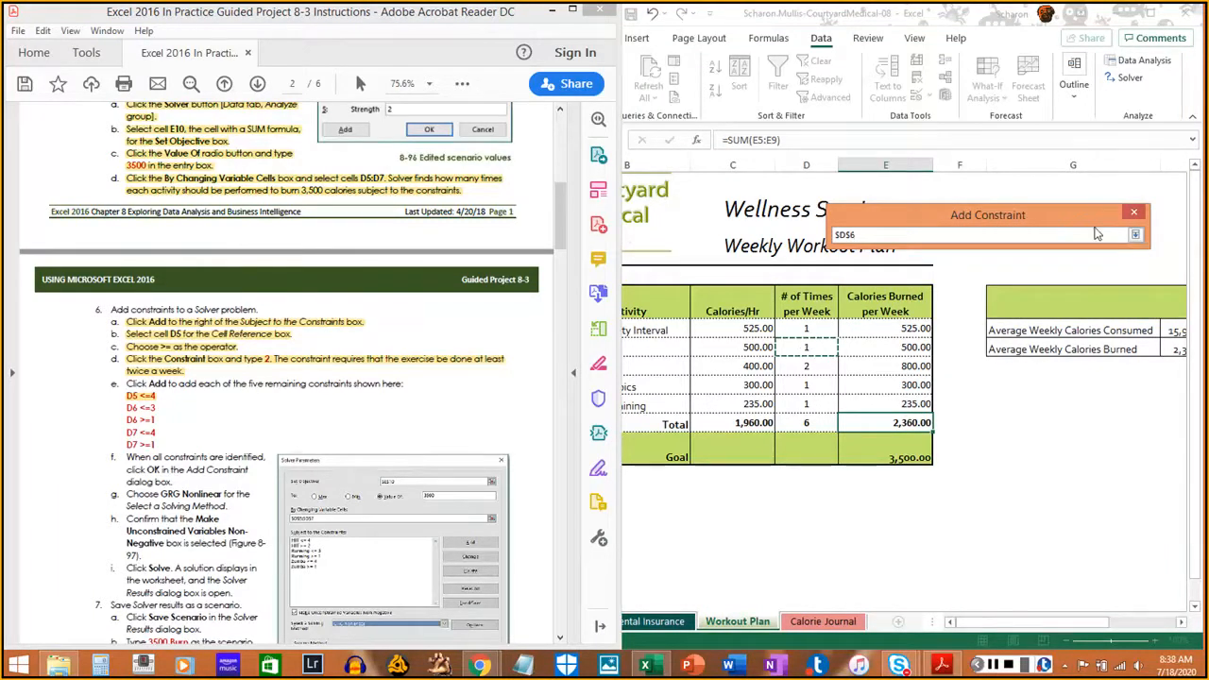
left_click(1134, 234)
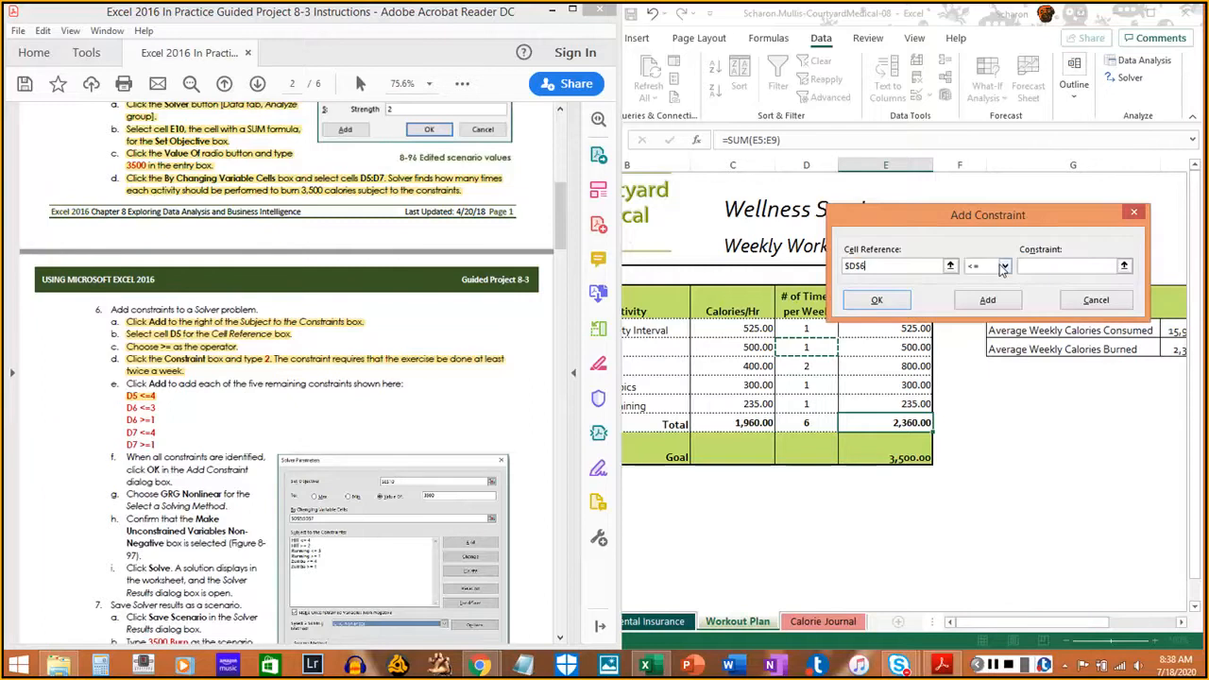
left_click(1081, 265)
type("3")
left_click(985, 300)
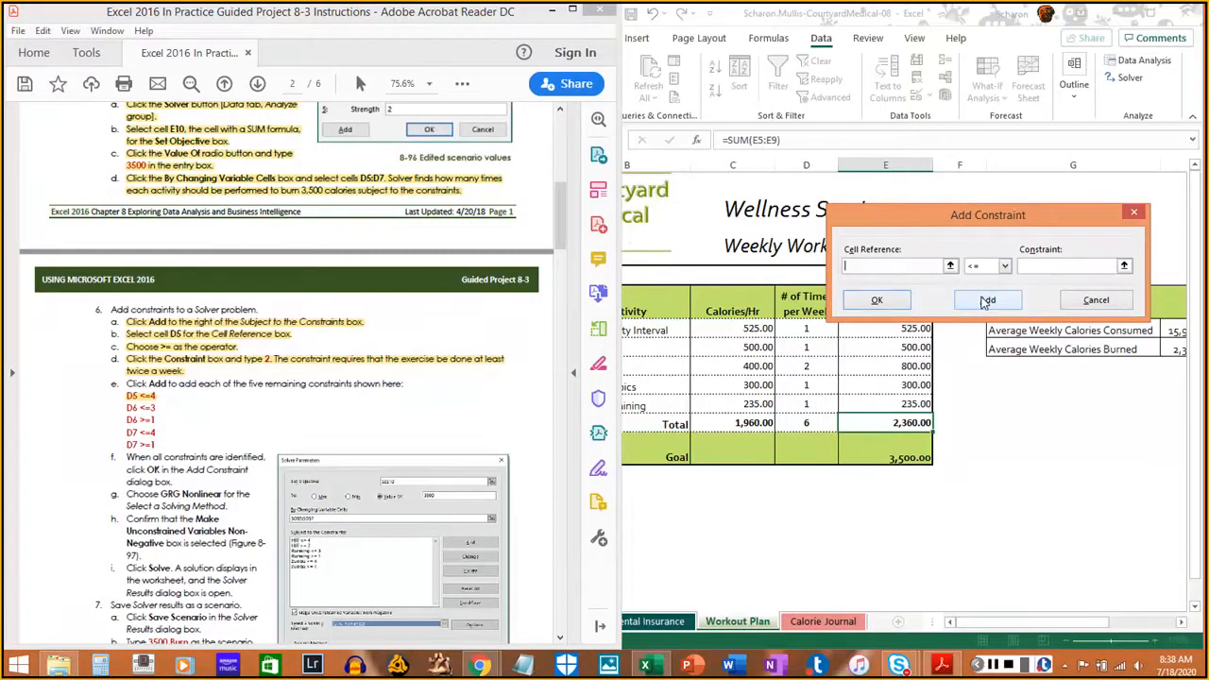
left_click_drag(121, 408, 162, 408)
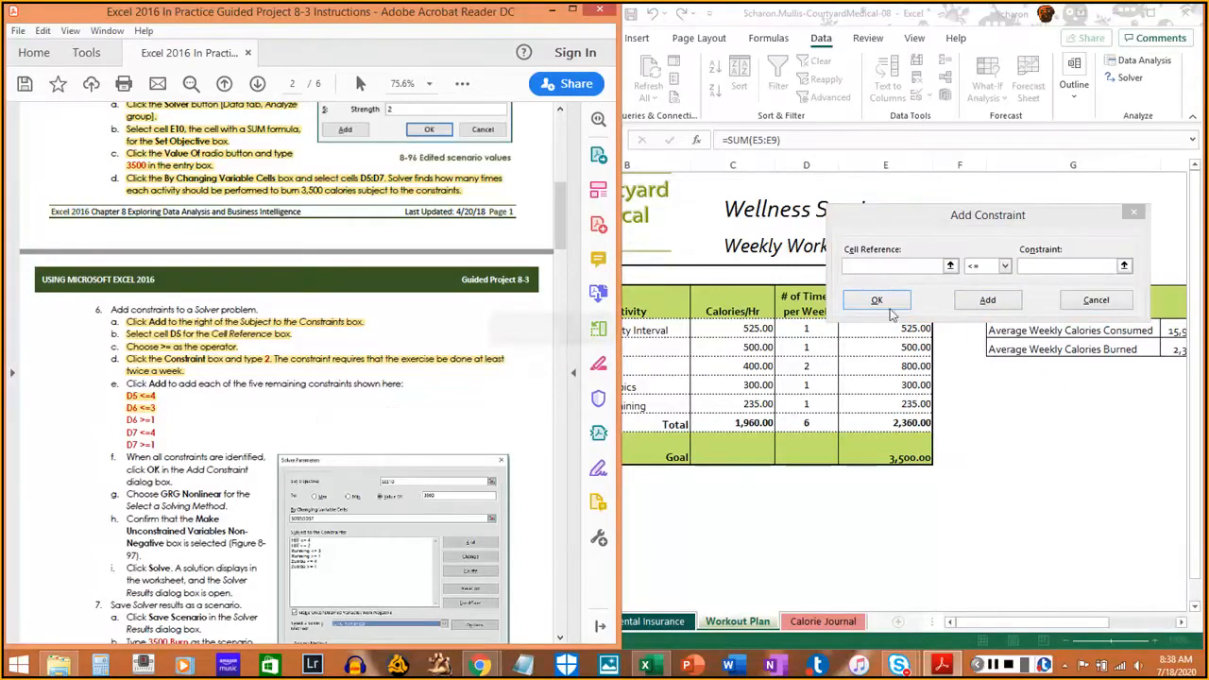
left_click(945, 227)
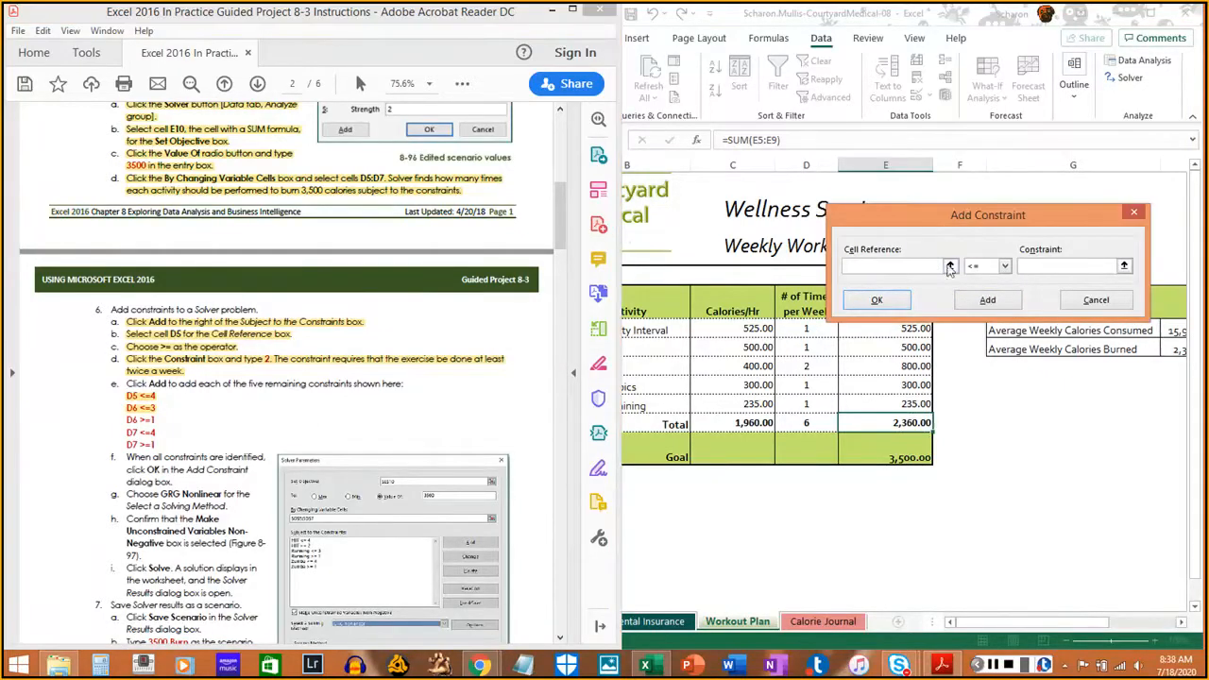
Add the Solver constraint D6 >= 1 and highlight its line under instruction 6e in the PDF
left_click(951, 265)
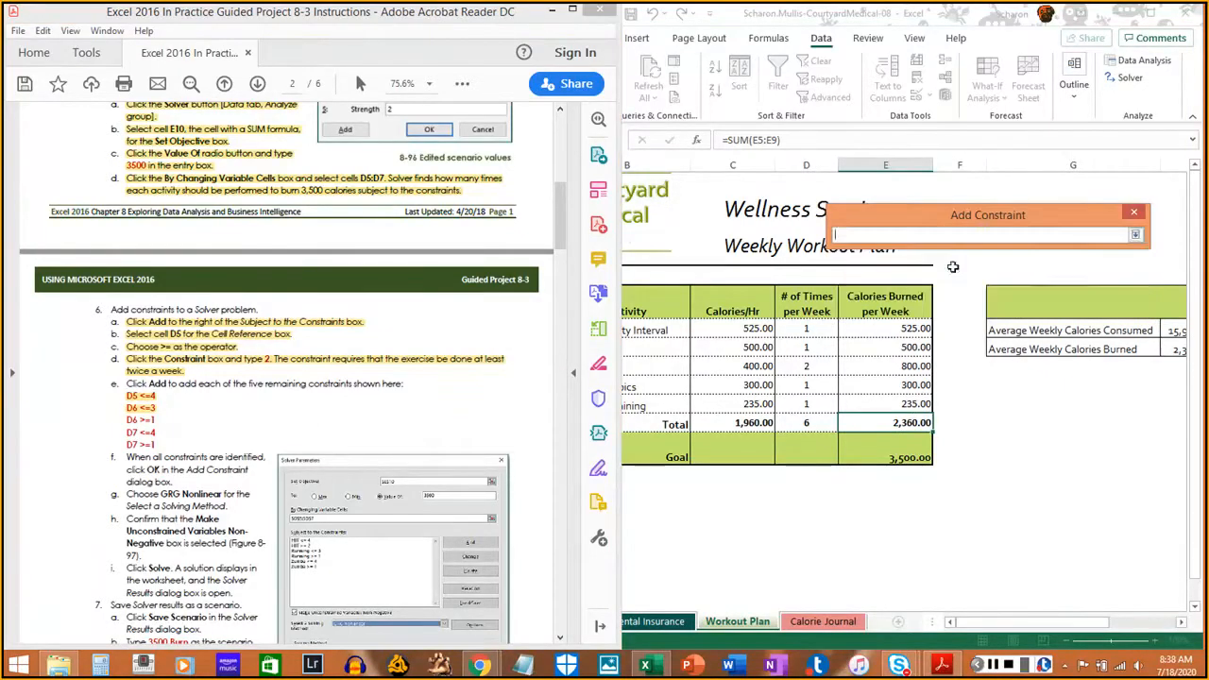
left_click(808, 348)
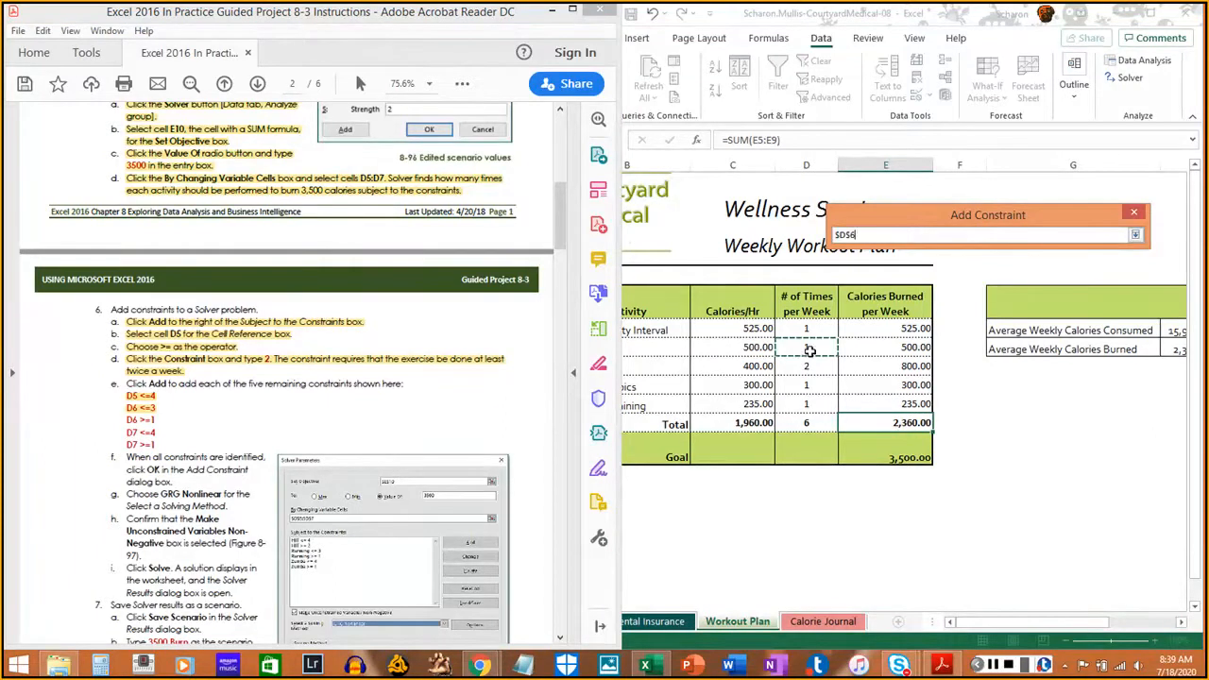
left_click(1136, 234)
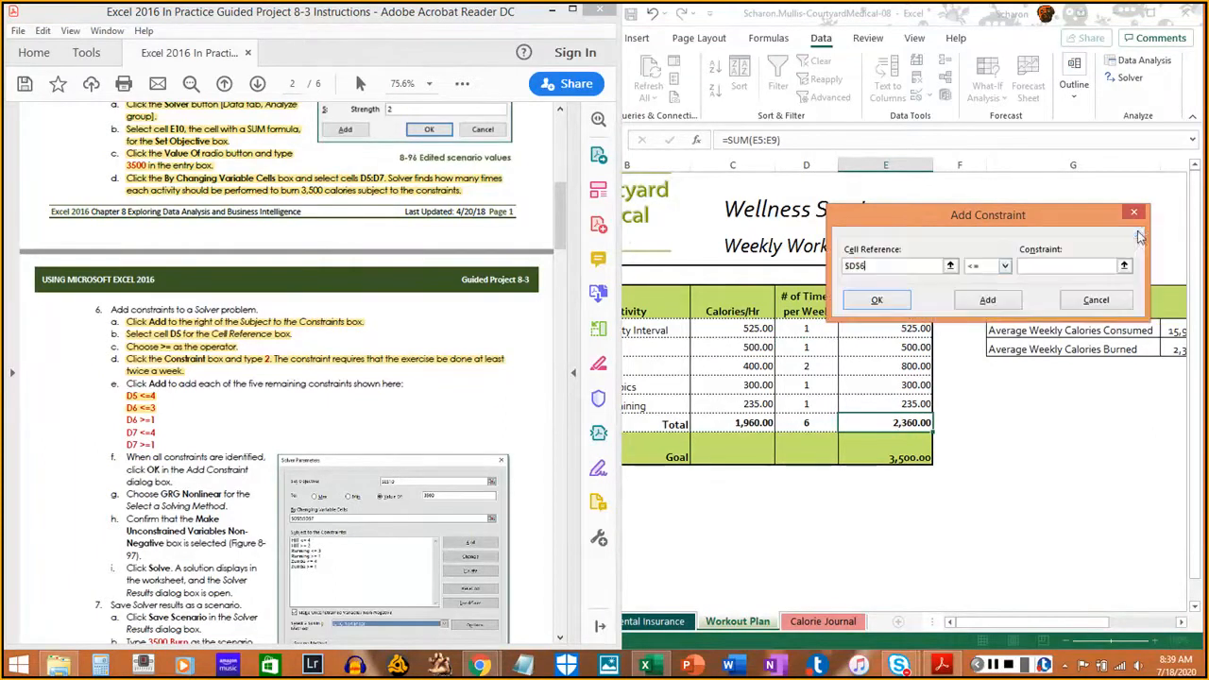
left_click(1003, 267)
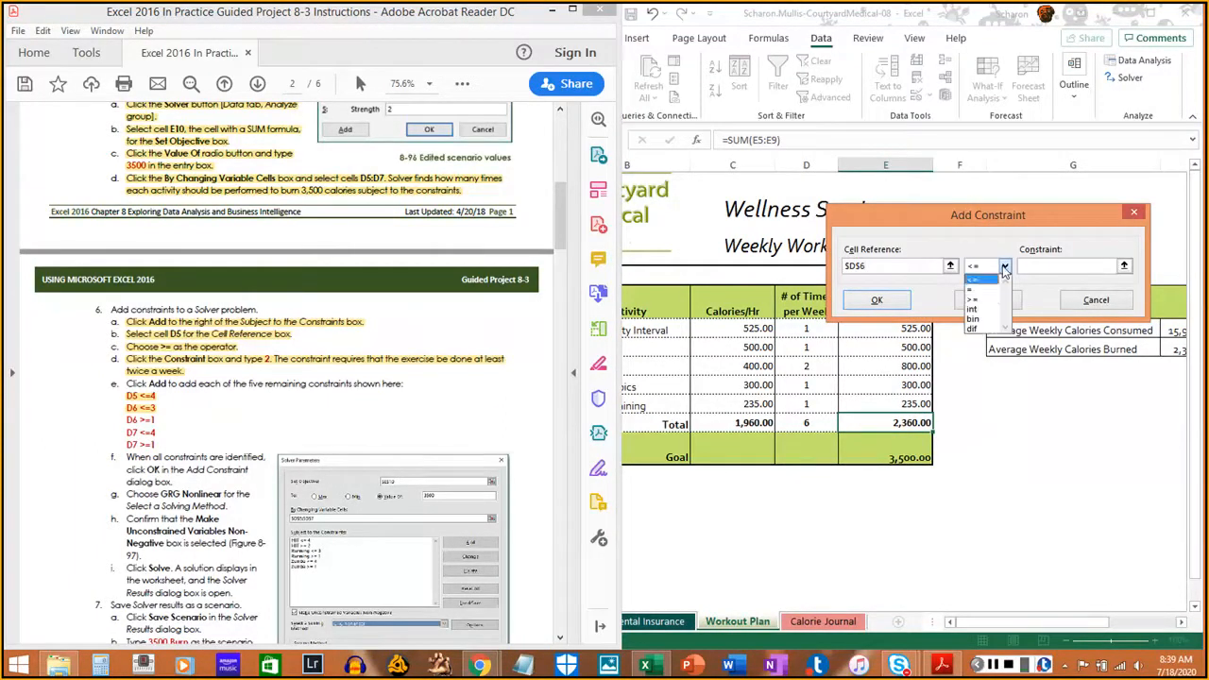
left_click(975, 293)
left_click(1037, 268)
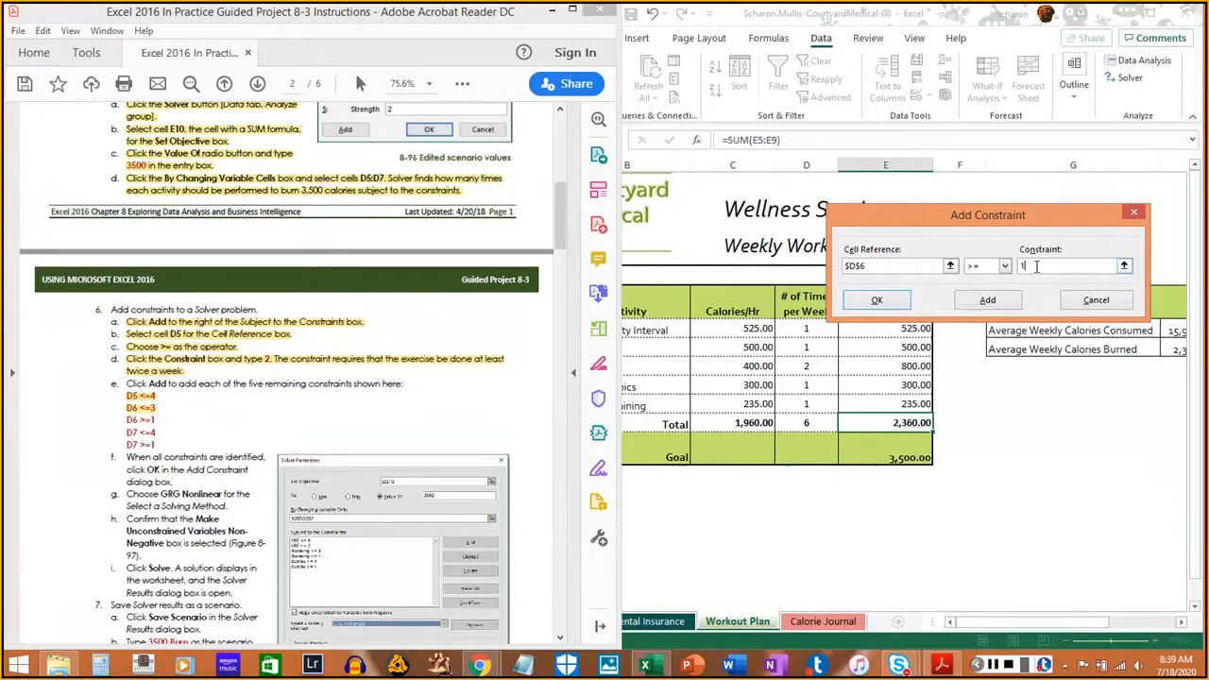
left_click(986, 301)
left_click_drag(125, 419, 161, 418)
left_click(188, 415)
Add the Solver constraint D7 <= 4 and highlight its line under instruction 6e in the PDF
left_click(951, 269)
left_click(951, 268)
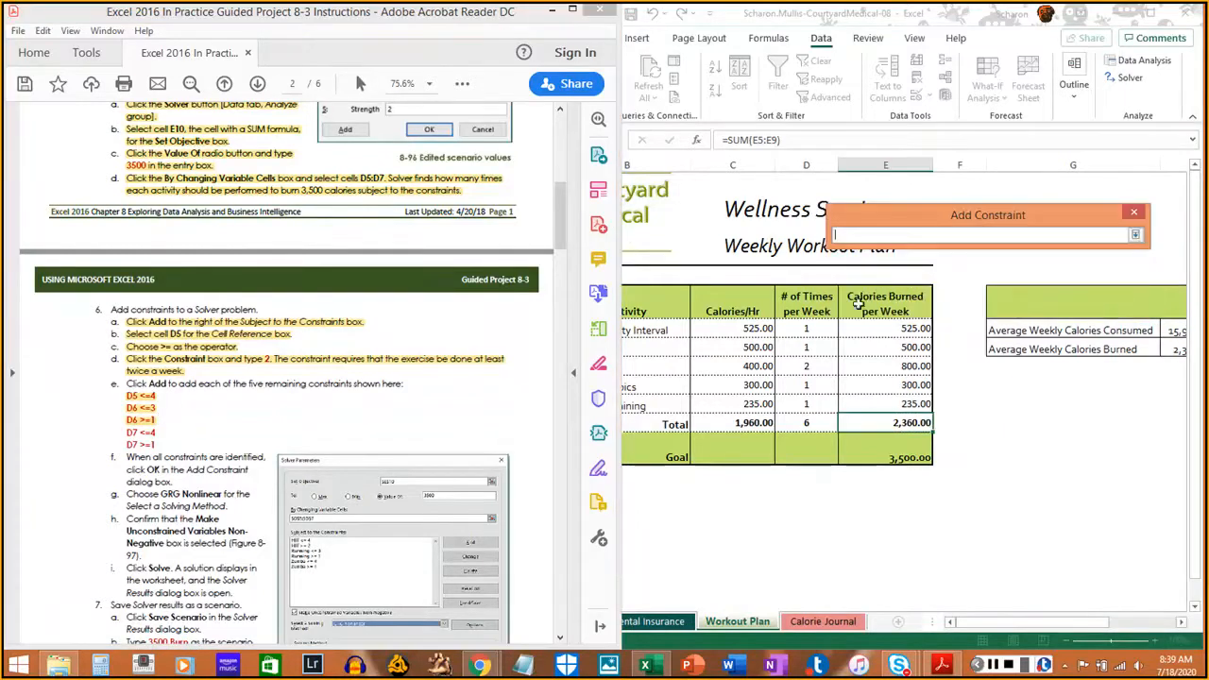
left_click(806, 367)
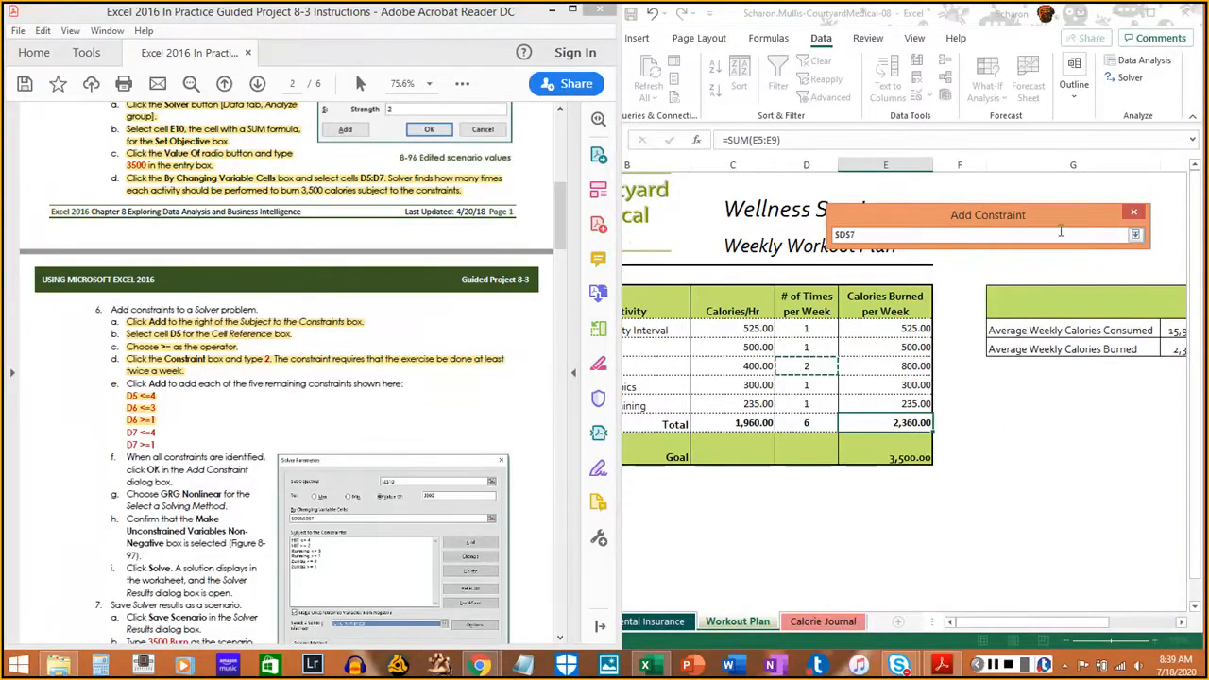
left_click(1134, 236)
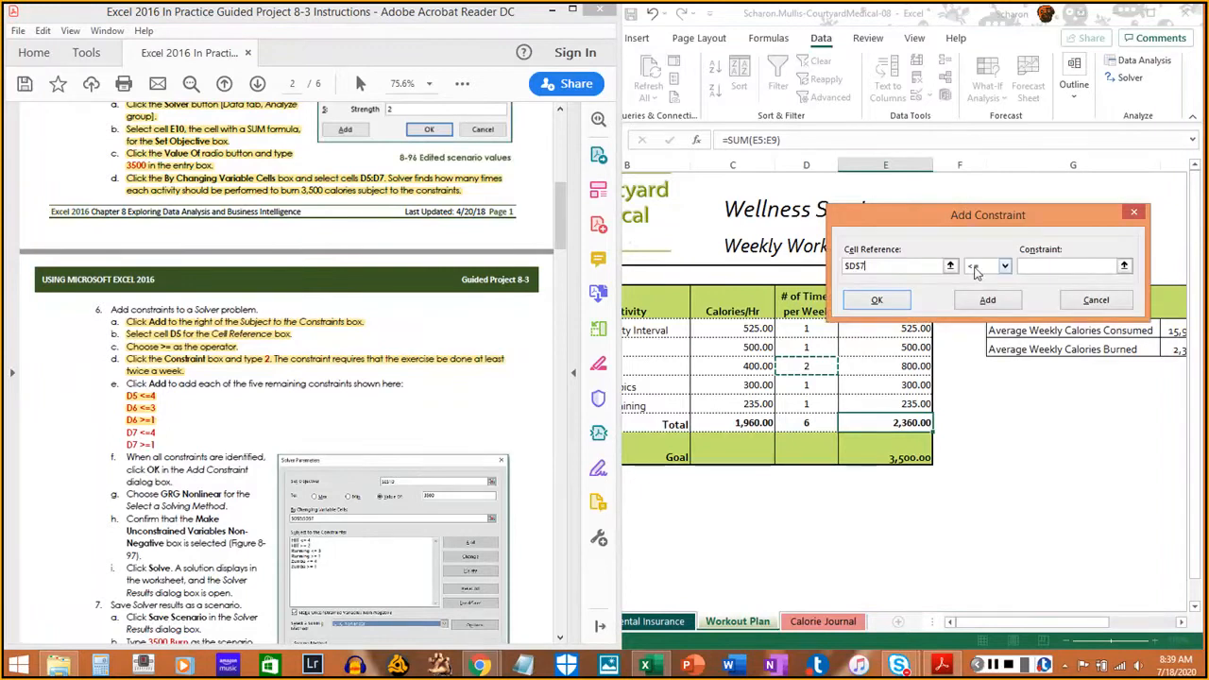
left_click(1039, 265)
left_click(988, 301)
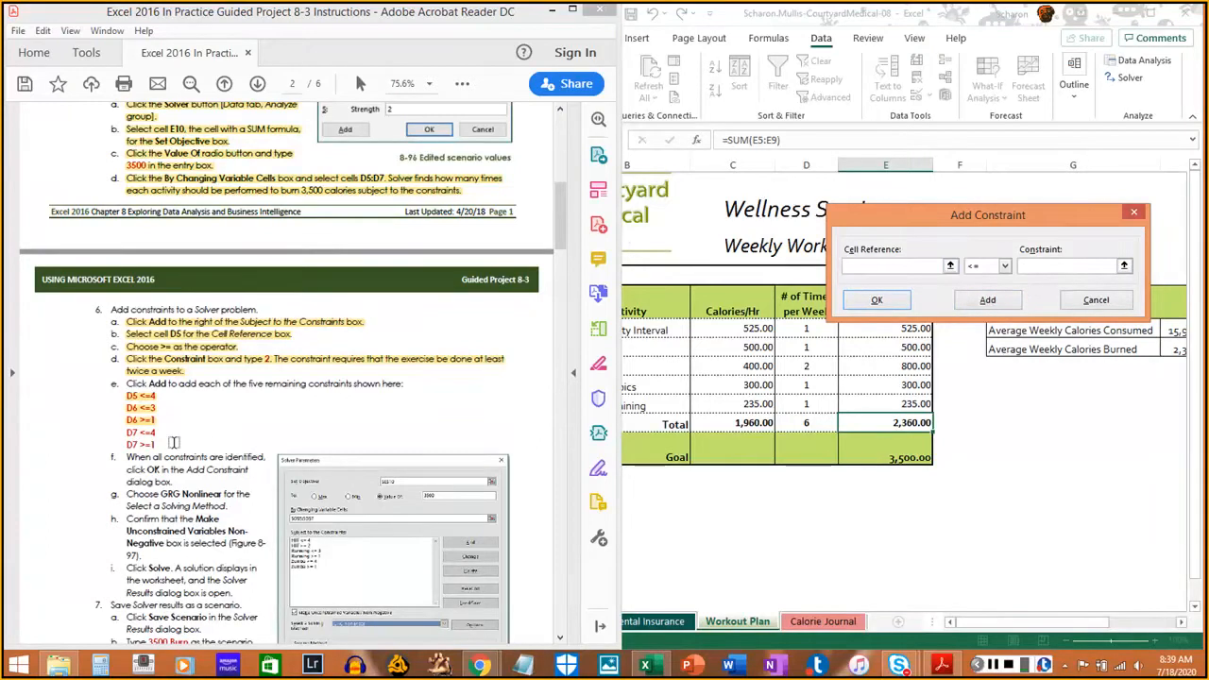
left_click(123, 432)
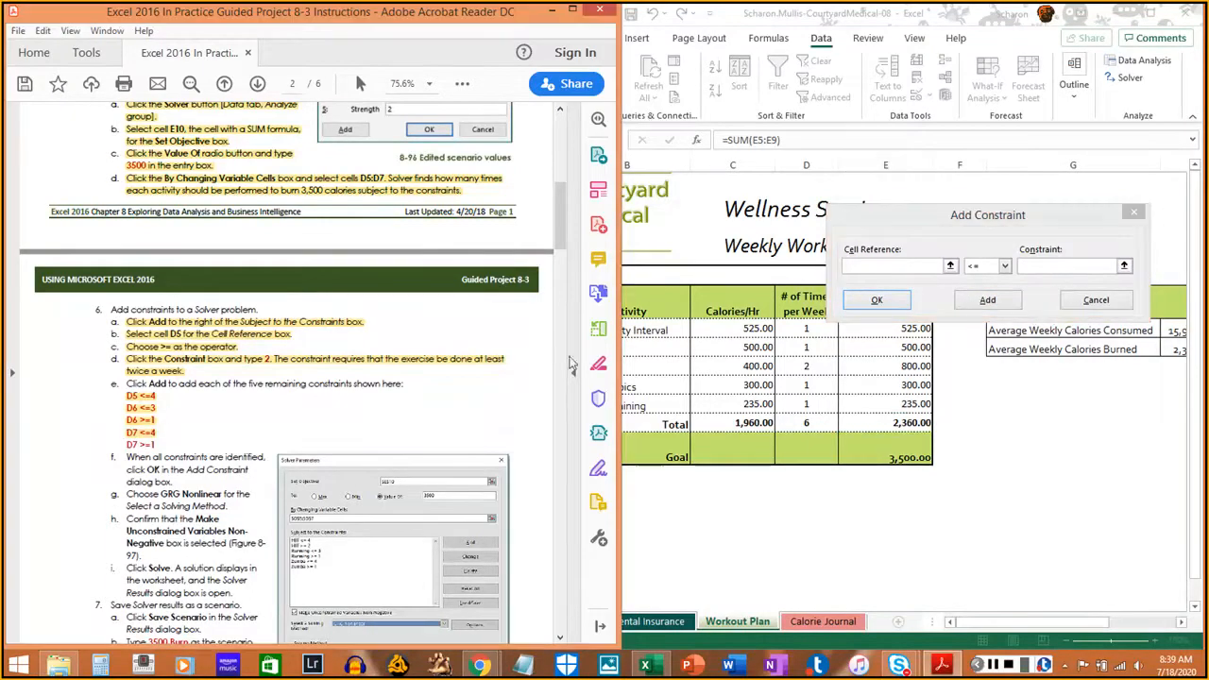
Add the Solver constraint D7 >= 1 for the number of times per week of Zumba
left_click(954, 268)
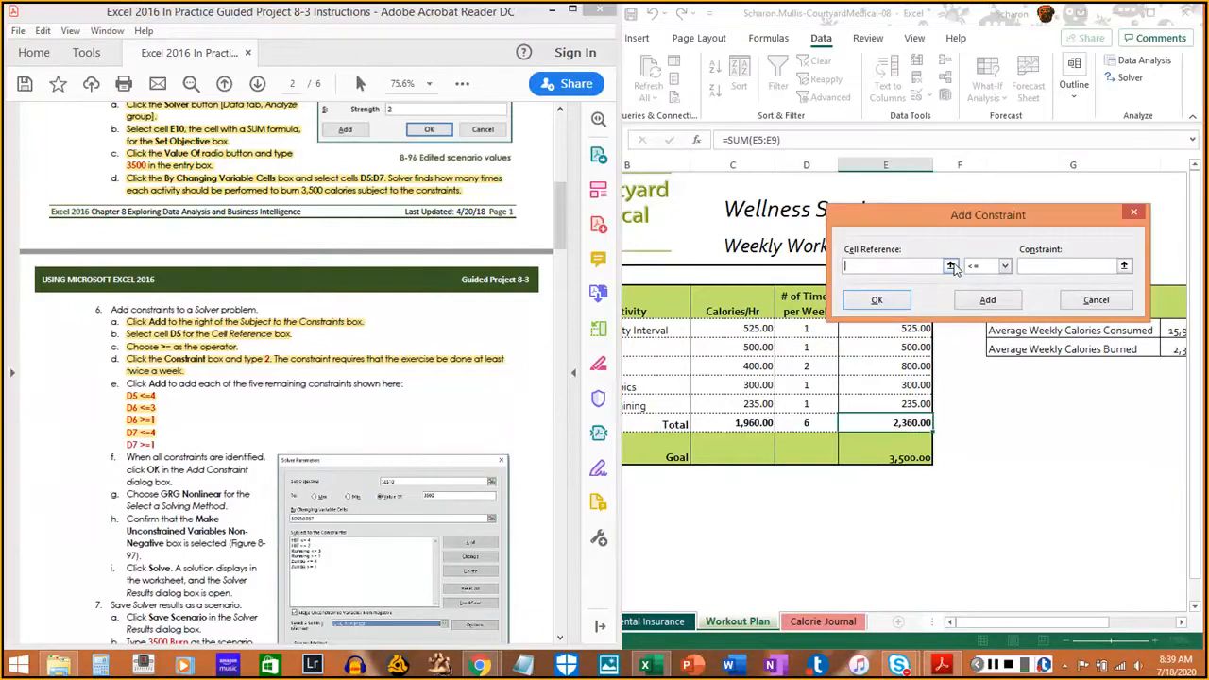
left_click(953, 267)
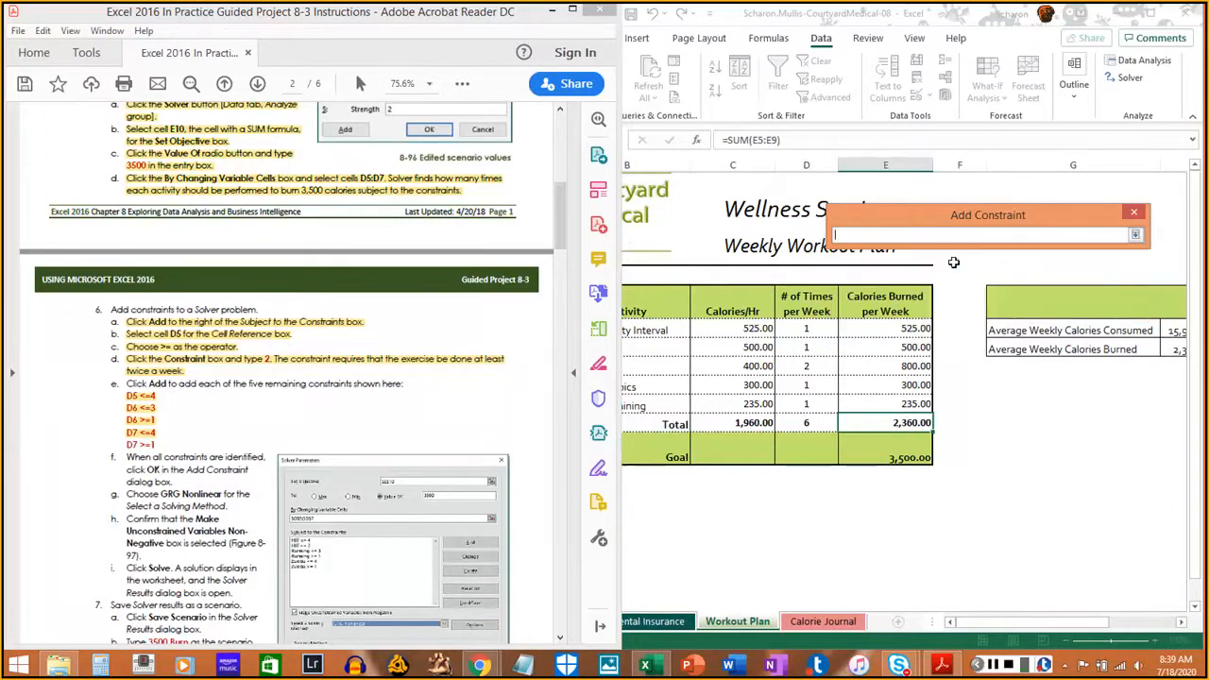
left_click(807, 366)
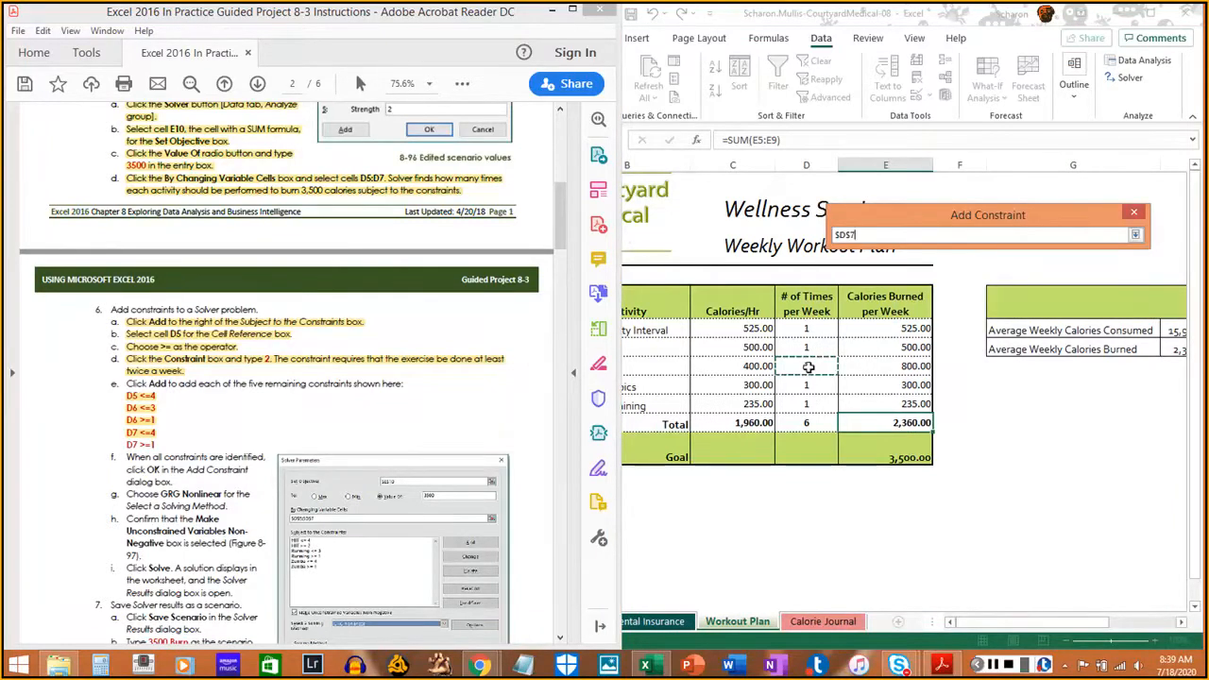
left_click(1135, 236)
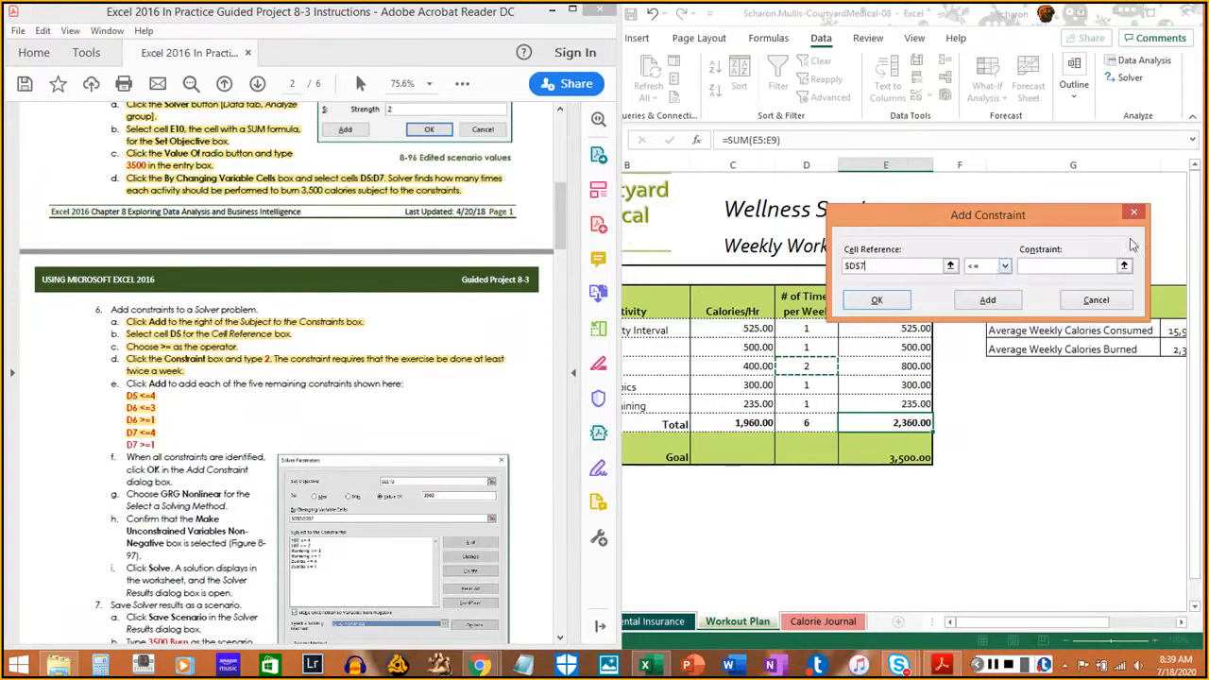
left_click(1004, 266)
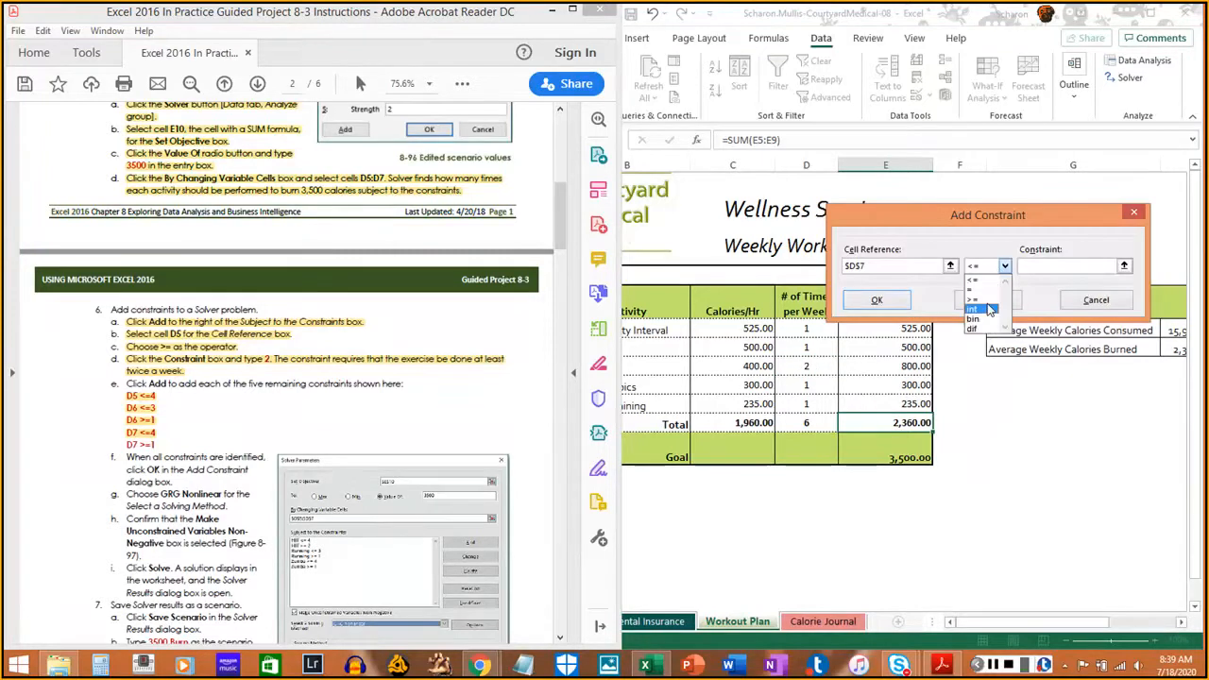
left_click(987, 304)
left_click(1048, 265)
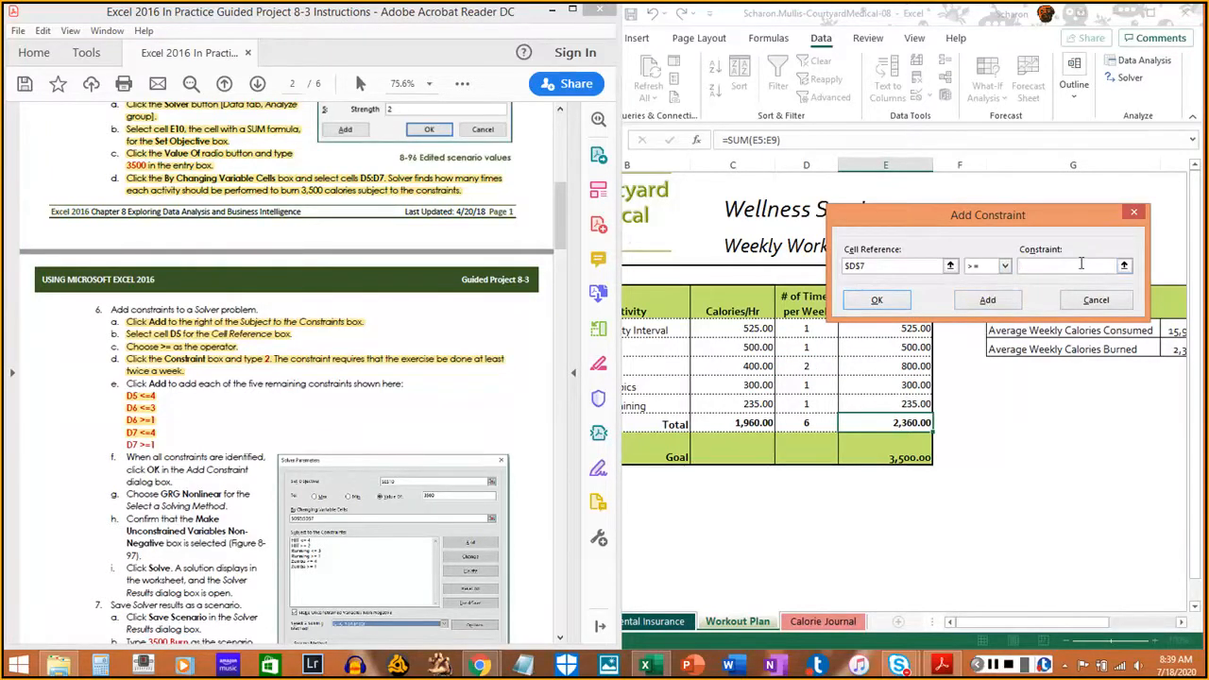
left_click(988, 301)
Highlight the D7 >=1 line and the main sentence of instruction 6e in yellow in the PDF
left_click_drag(122, 444, 160, 452)
left_click(159, 452)
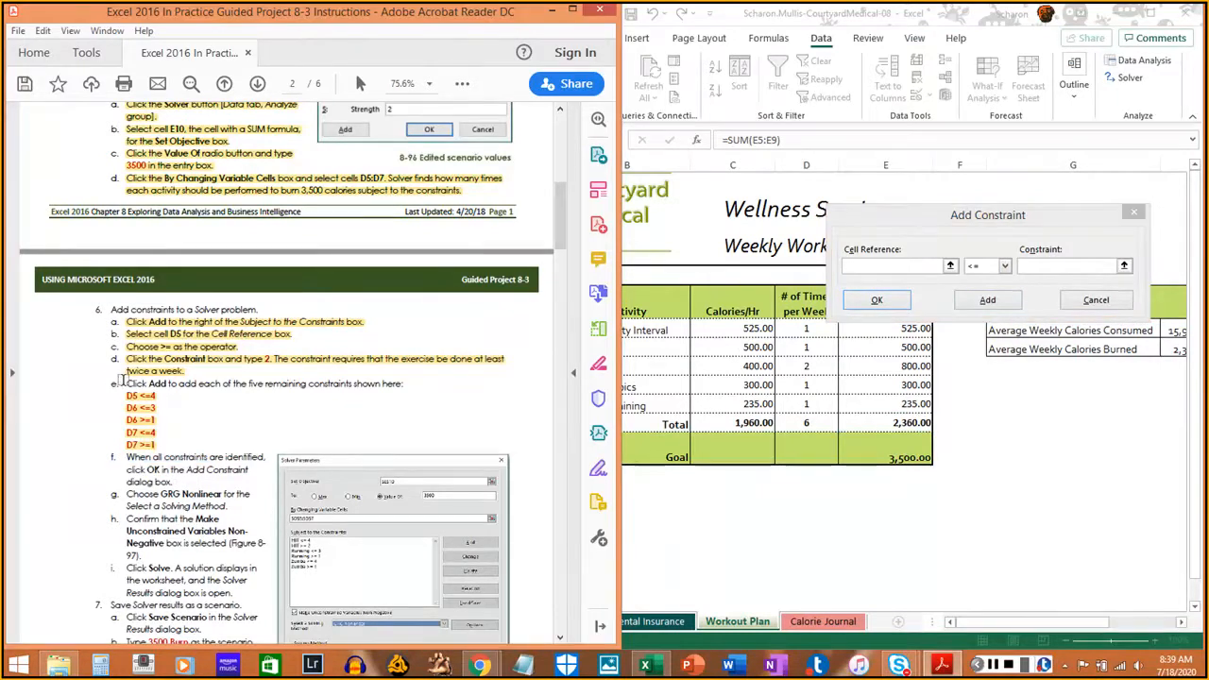
left_click_drag(121, 383, 408, 383)
left_click(375, 399)
Finish adding constraints, return to the Solver parameters, and highlight instruction 6f in yellow in the PDF
scroll(166, 468, "down", 1)
scroll(132, 488, "down", 3)
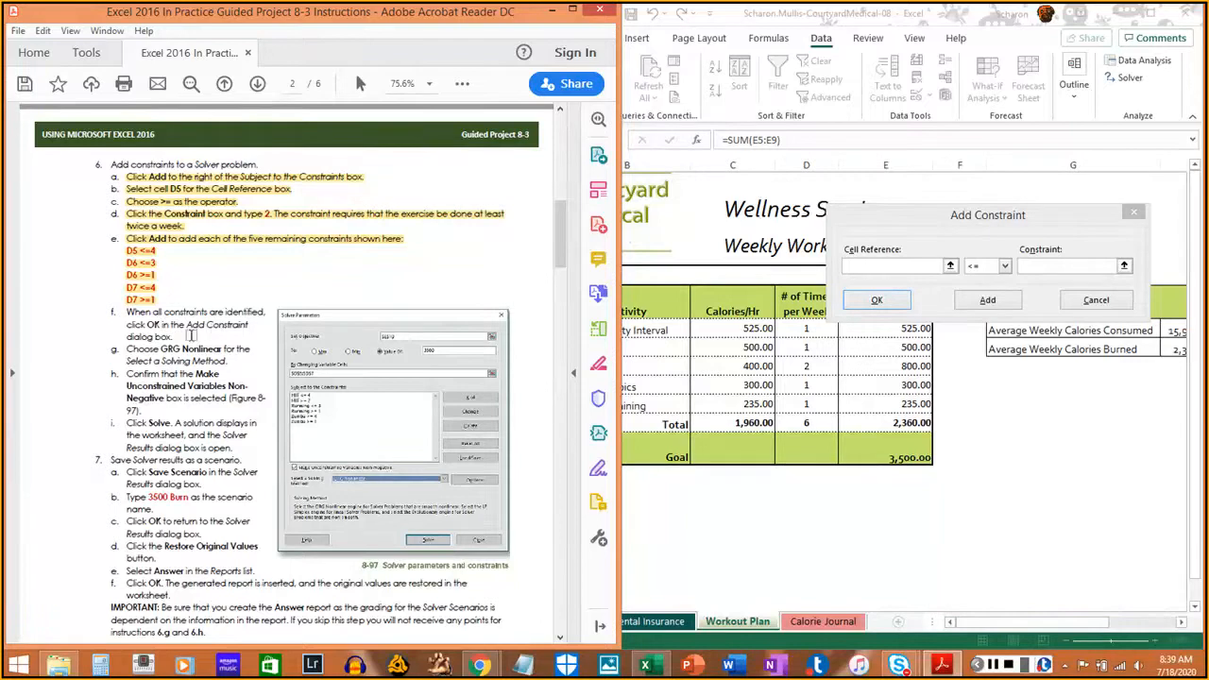
left_click(877, 302)
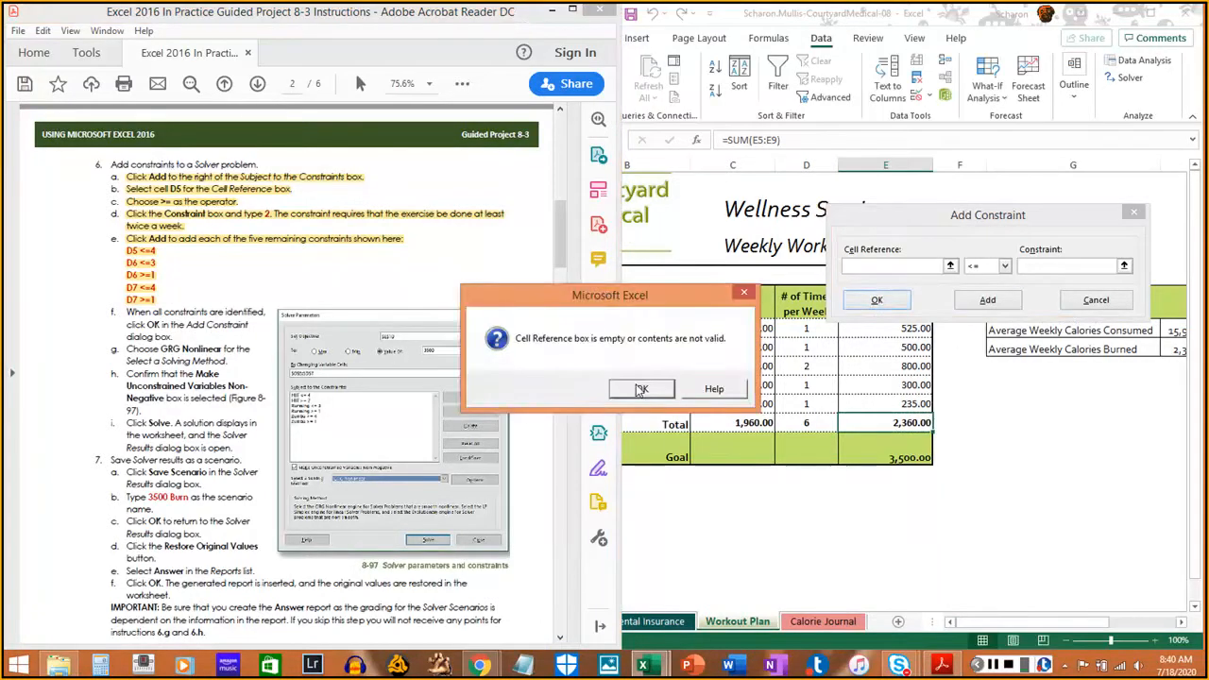
left_click(641, 390)
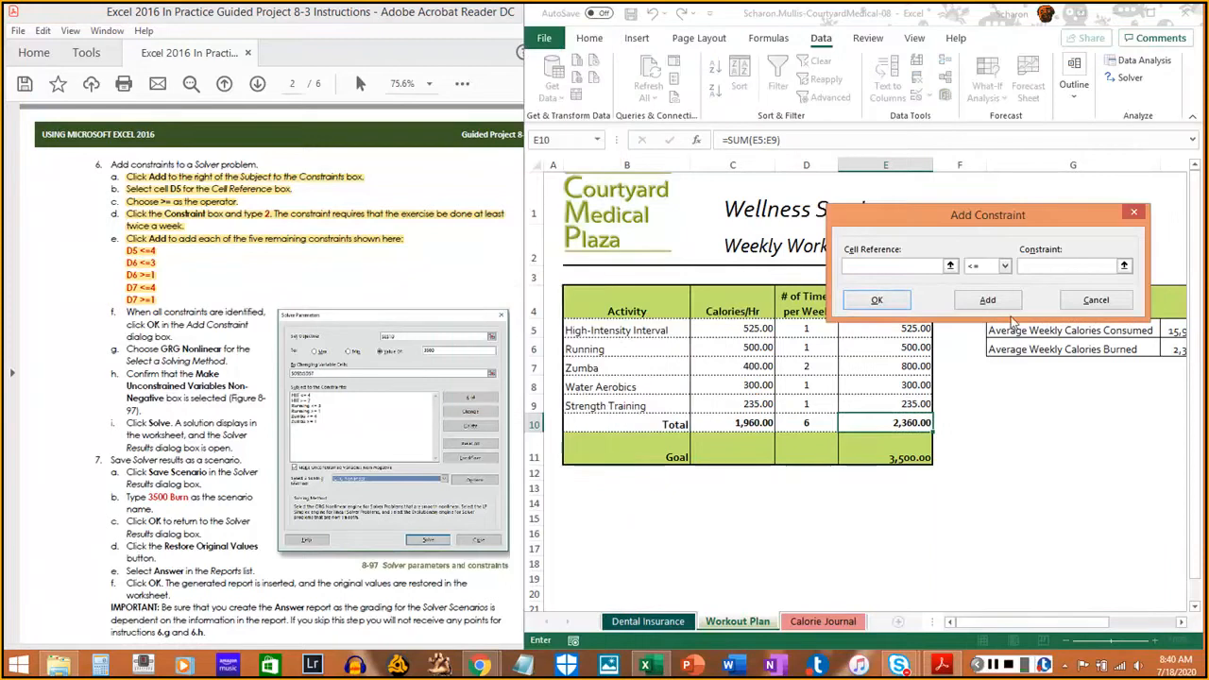
key("Escape")
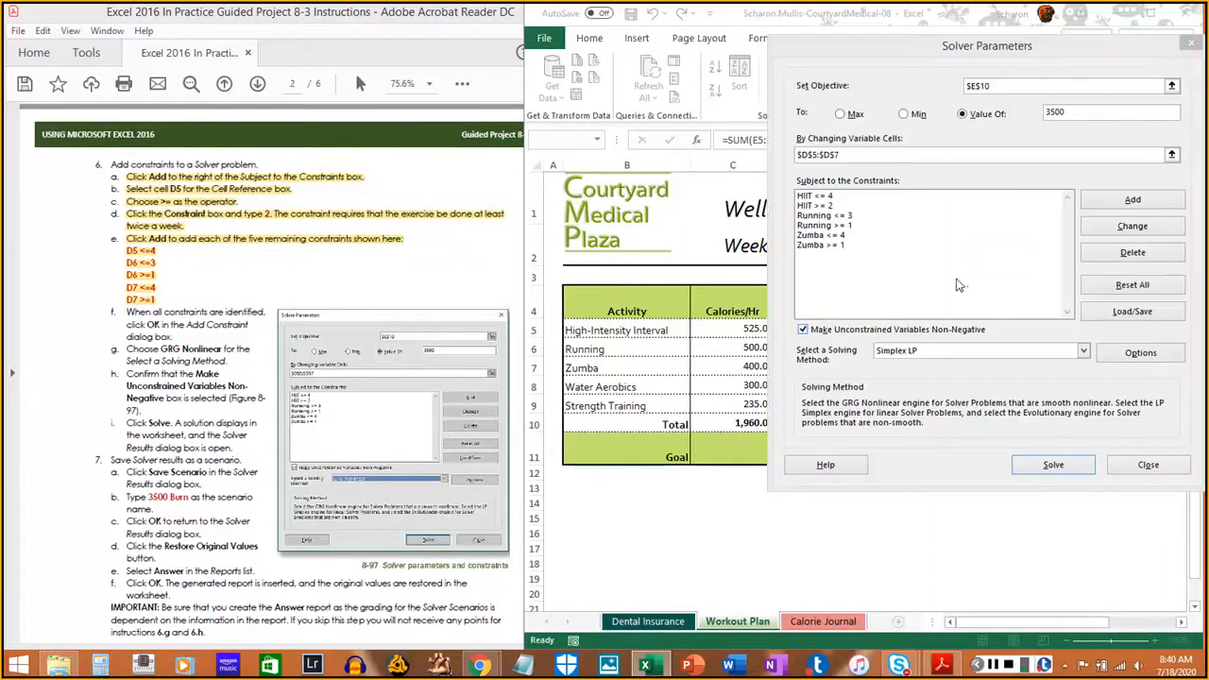
left_click(124, 312)
left_click_drag(159, 329, 170, 337)
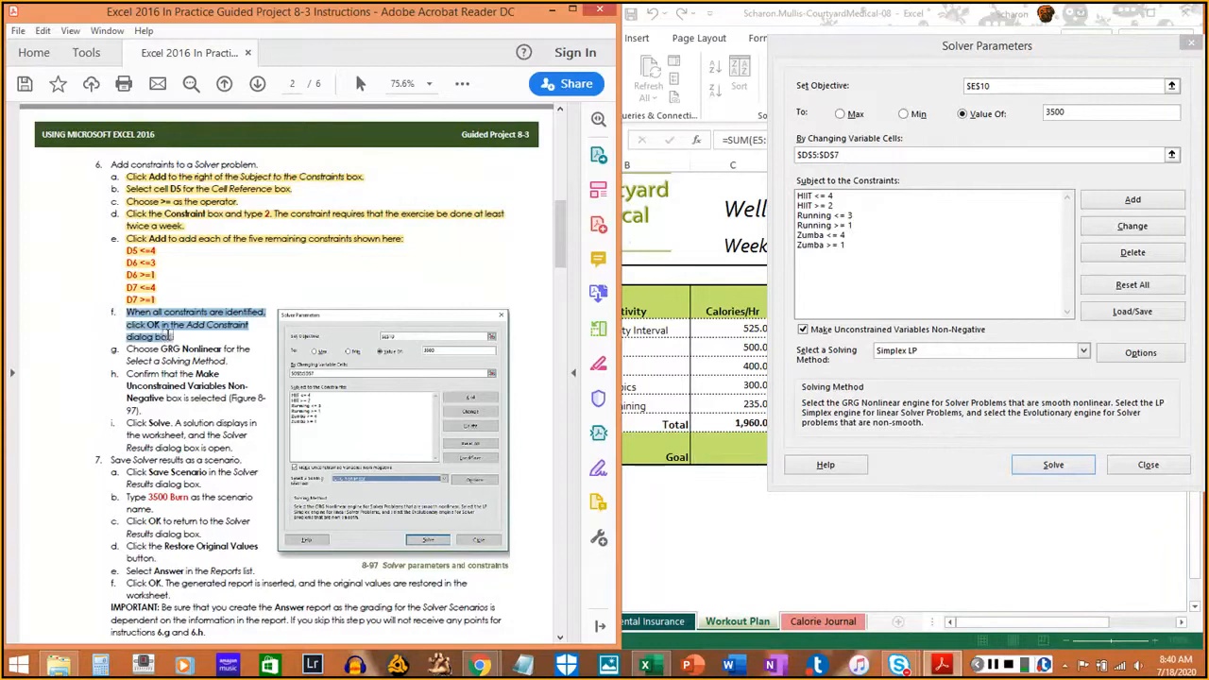
left_click(171, 336)
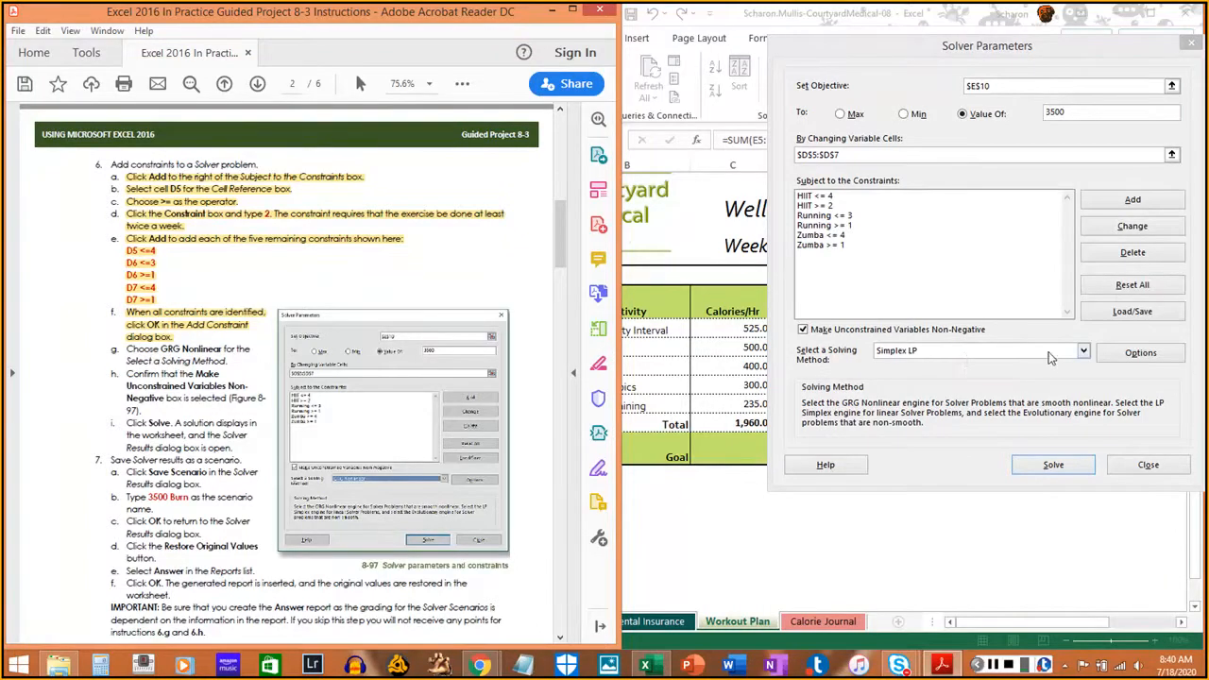
Set the Solver's solving method to GRG Nonlinear and highlight instructions 6g and 6h in the PDF
left_click(1087, 356)
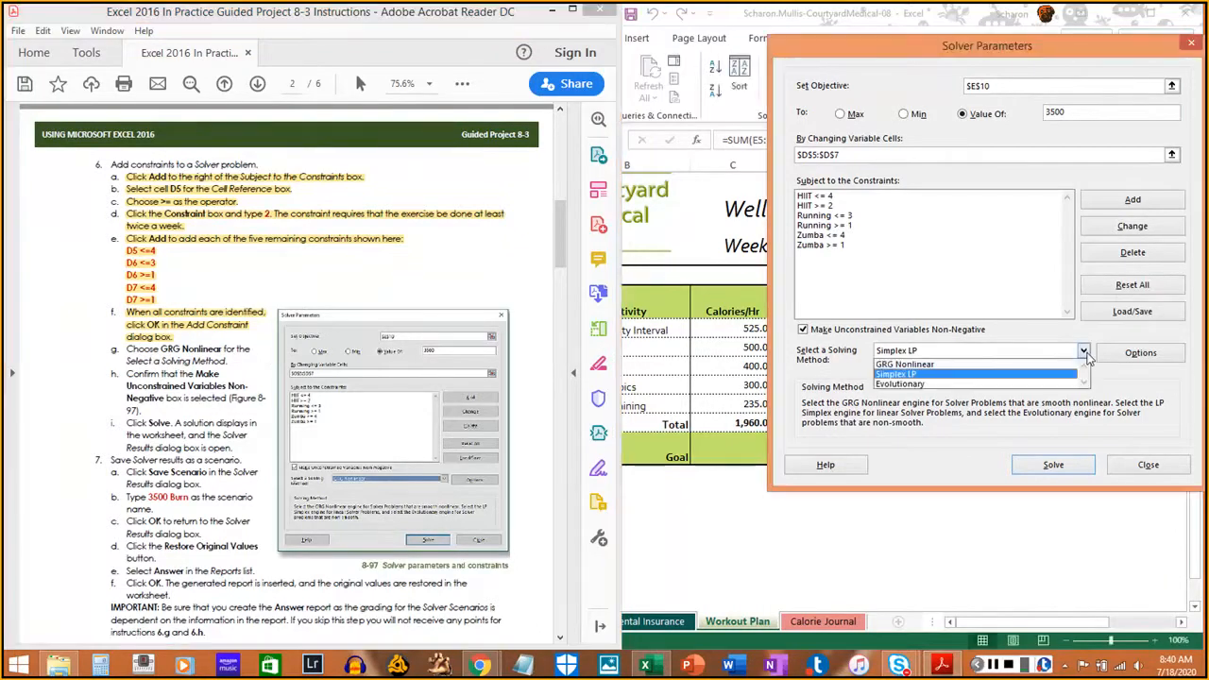
left_click(827, 378)
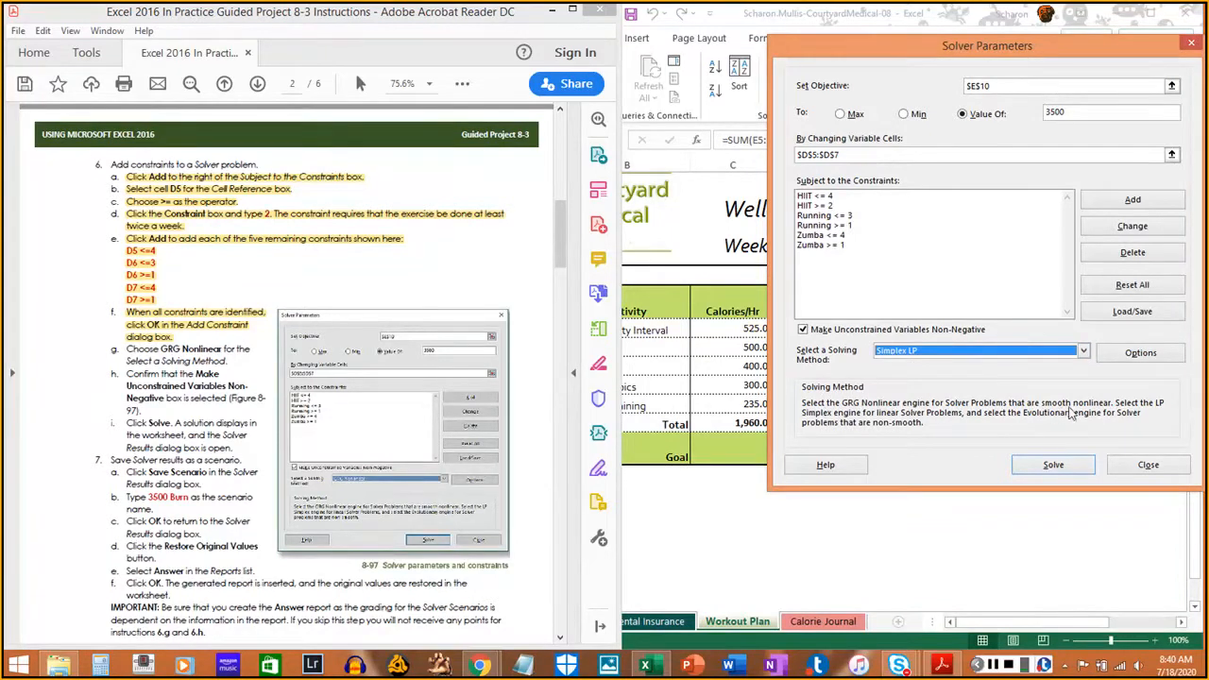
left_click(1083, 351)
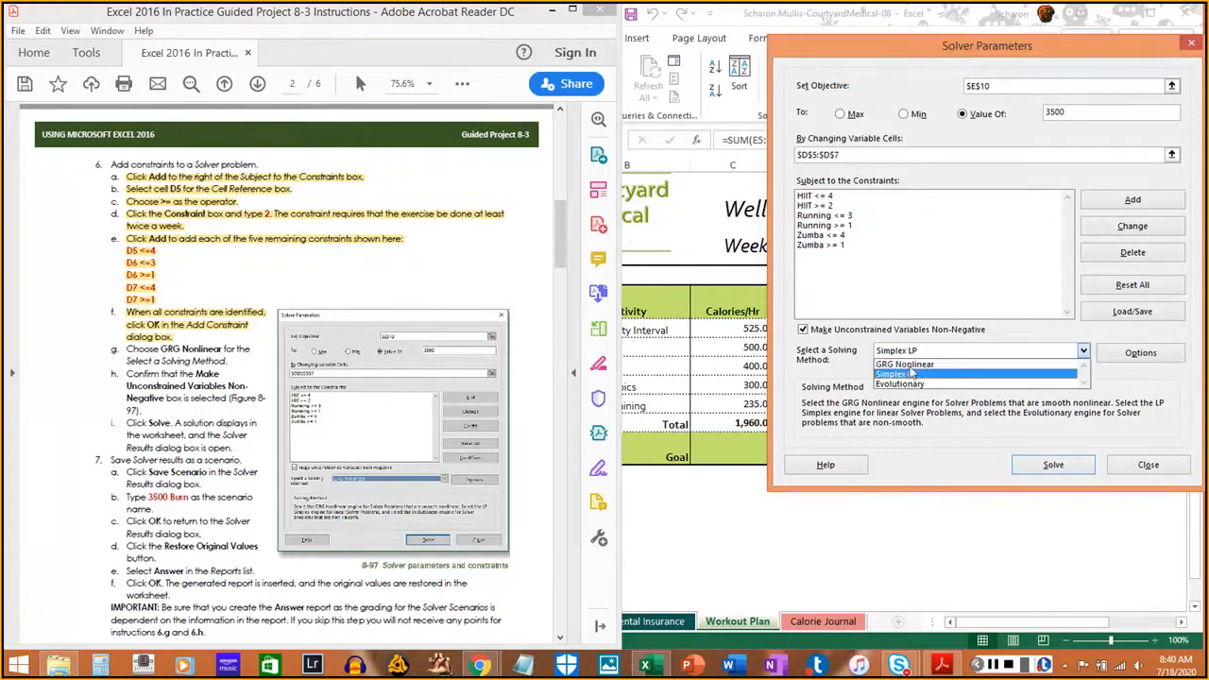
left_click(907, 365)
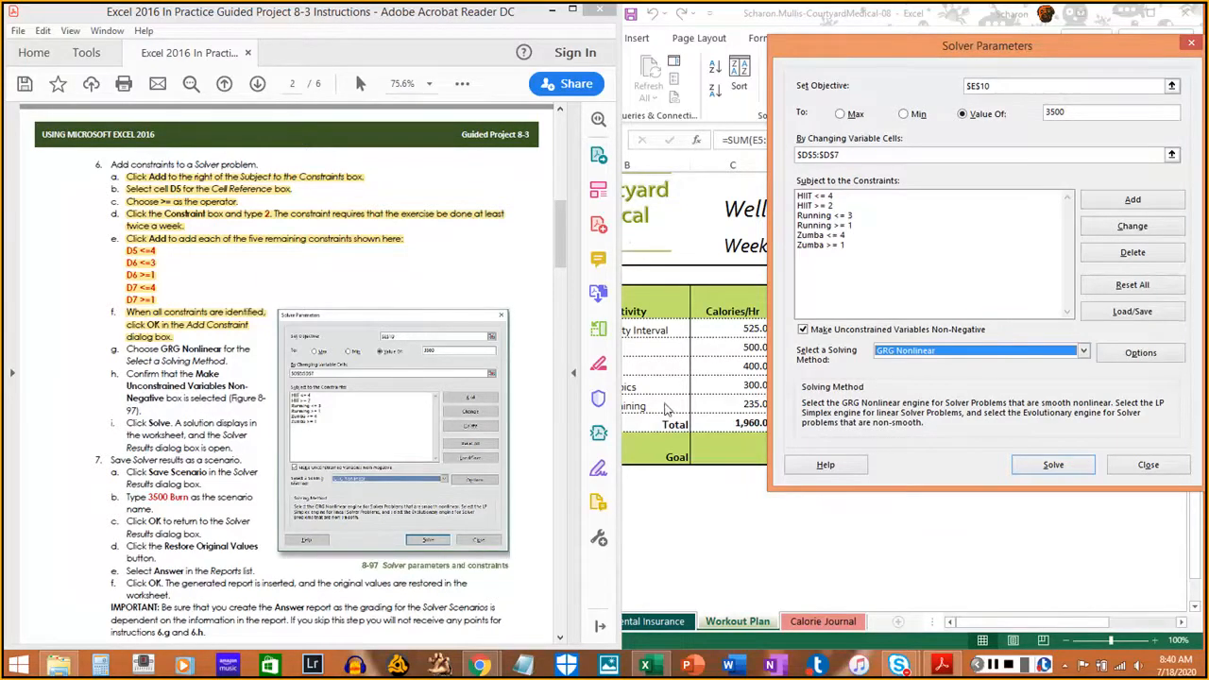
left_click_drag(123, 349, 224, 362)
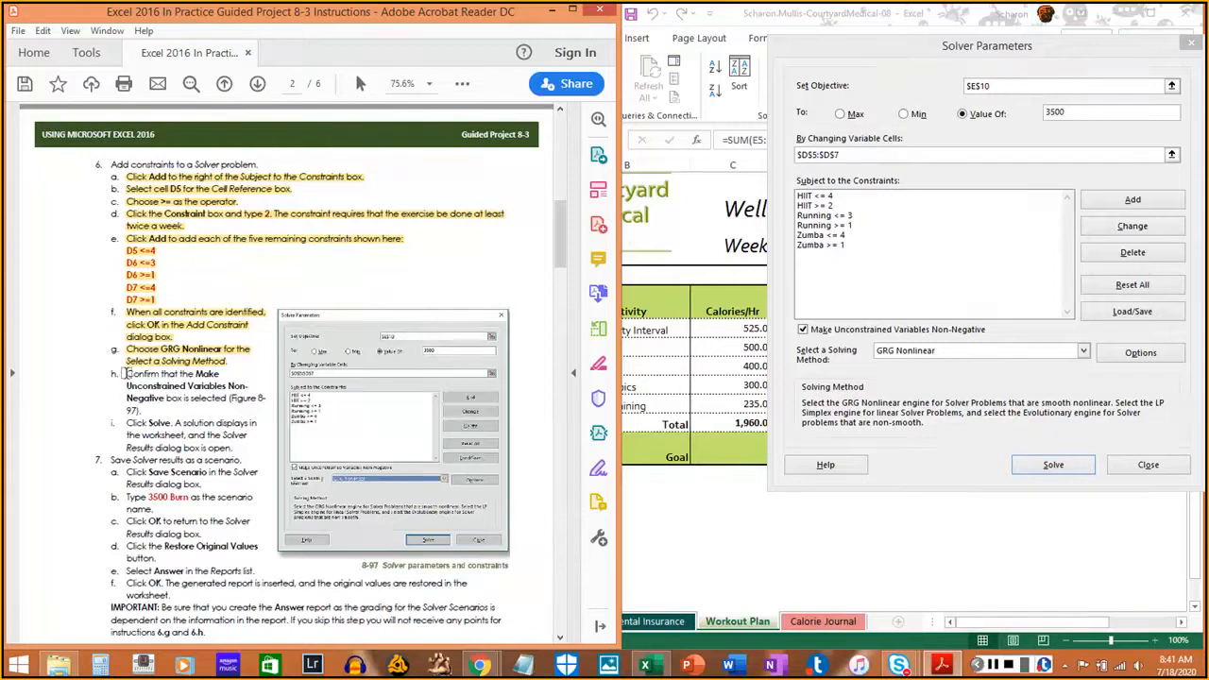
left_click_drag(125, 374, 141, 411)
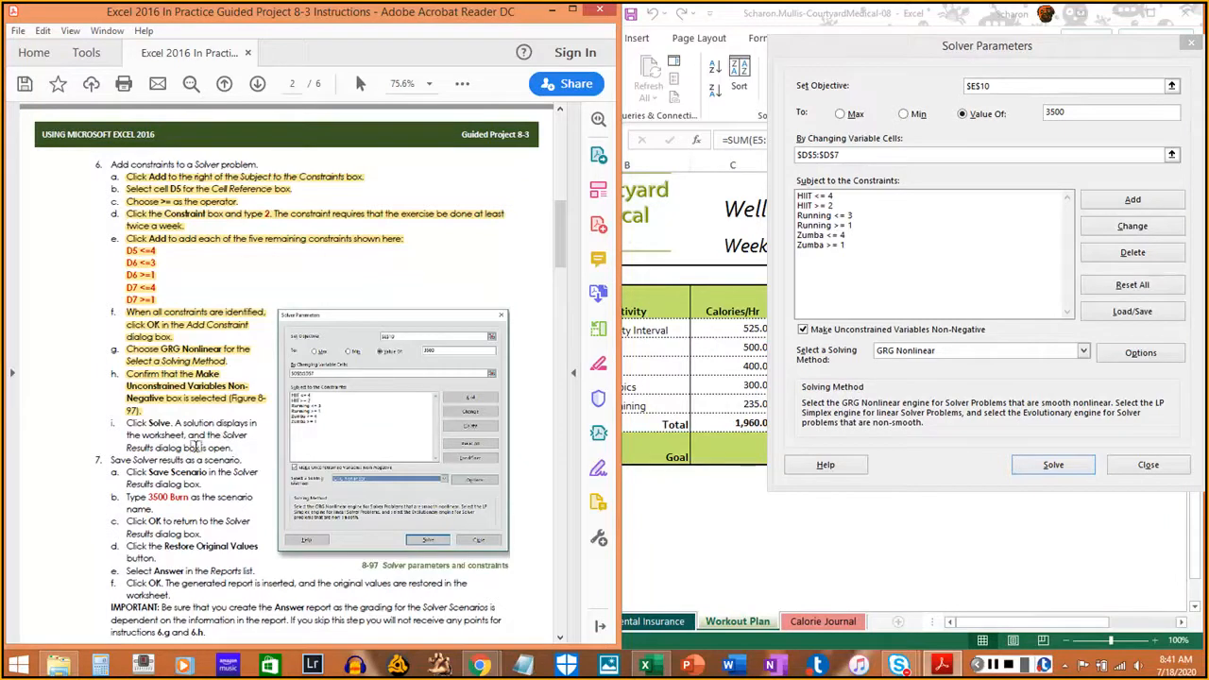
Solve the 3,500 calorie problem with Solver and highlight instruction 6i in yellow in the PDF
left_click(1059, 475)
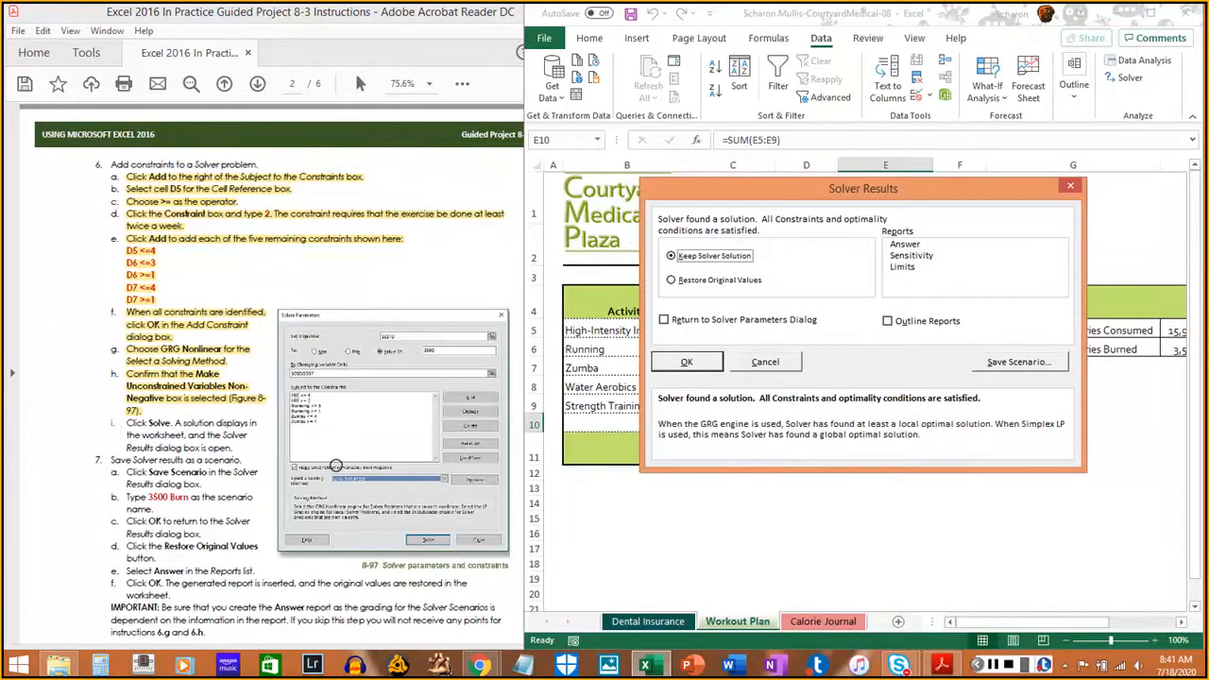
left_click_drag(124, 422, 223, 443)
left_click(227, 446)
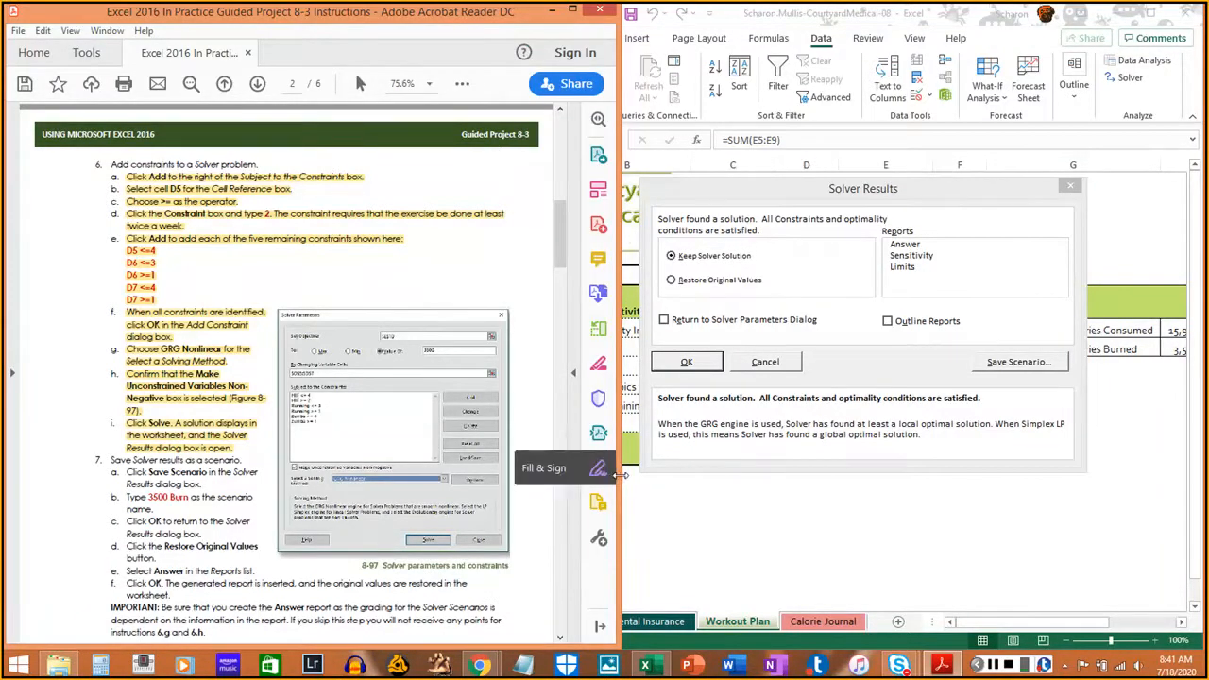
Narrow the PDF instructions window beside the workbook and bring instruction 7 into view
left_click_drag(619, 475, 574, 469)
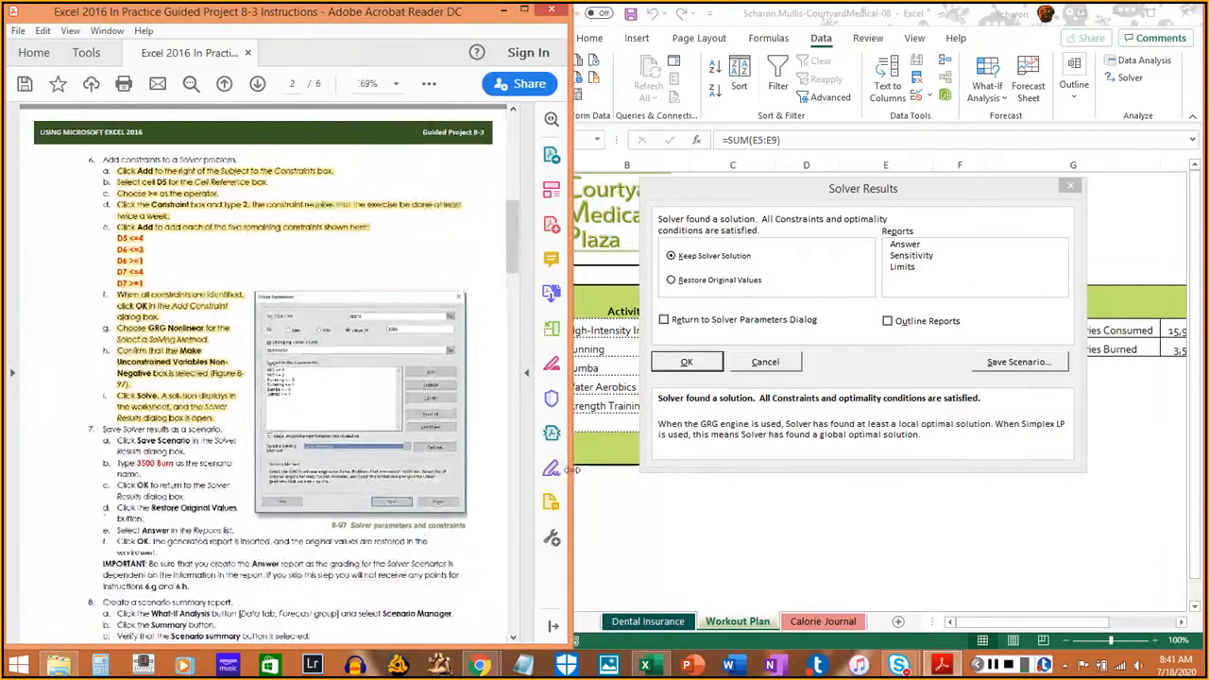
left_click(734, 640)
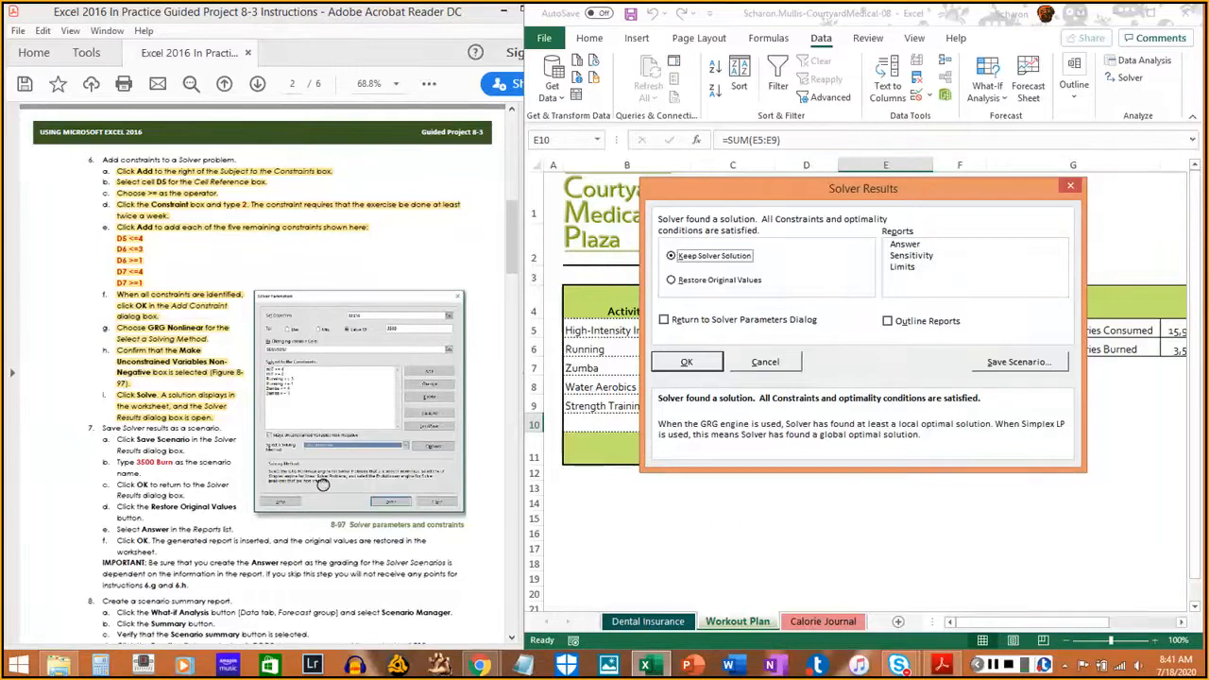
left_click(141, 434)
scroll(142, 437, "down", 2)
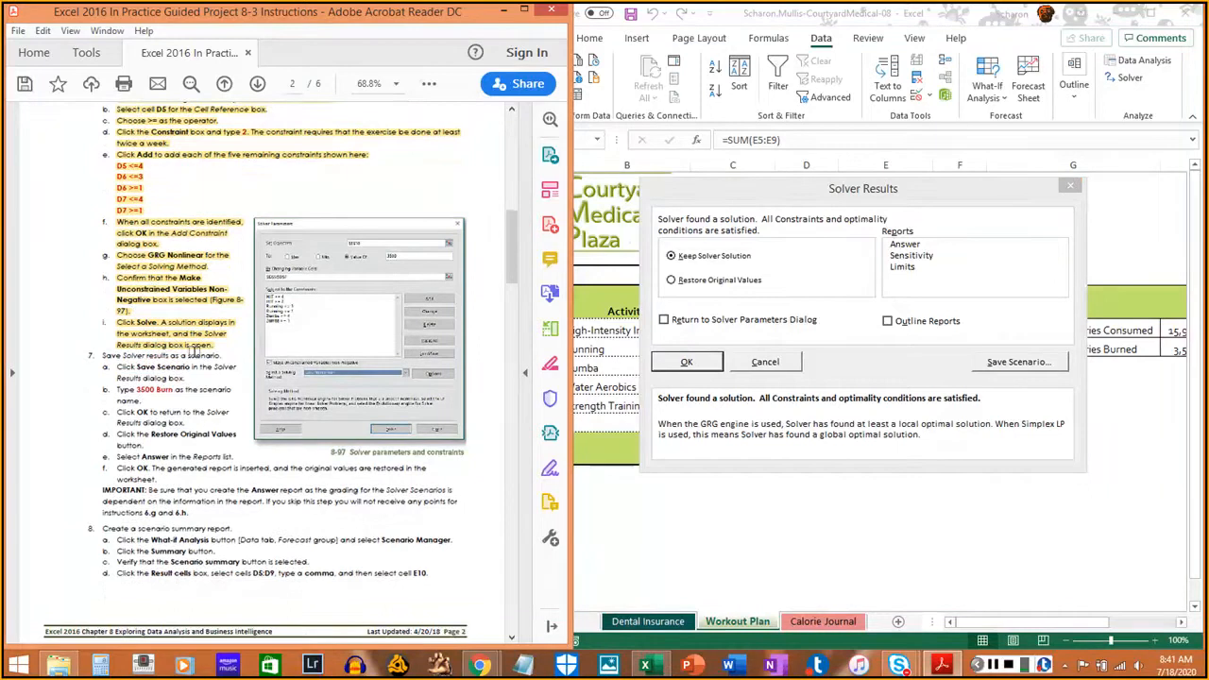
Save the Solver results as a scenario named 3500 Burn and highlight instructions 7a to 7c in yellow in the PDF
left_click(1018, 365)
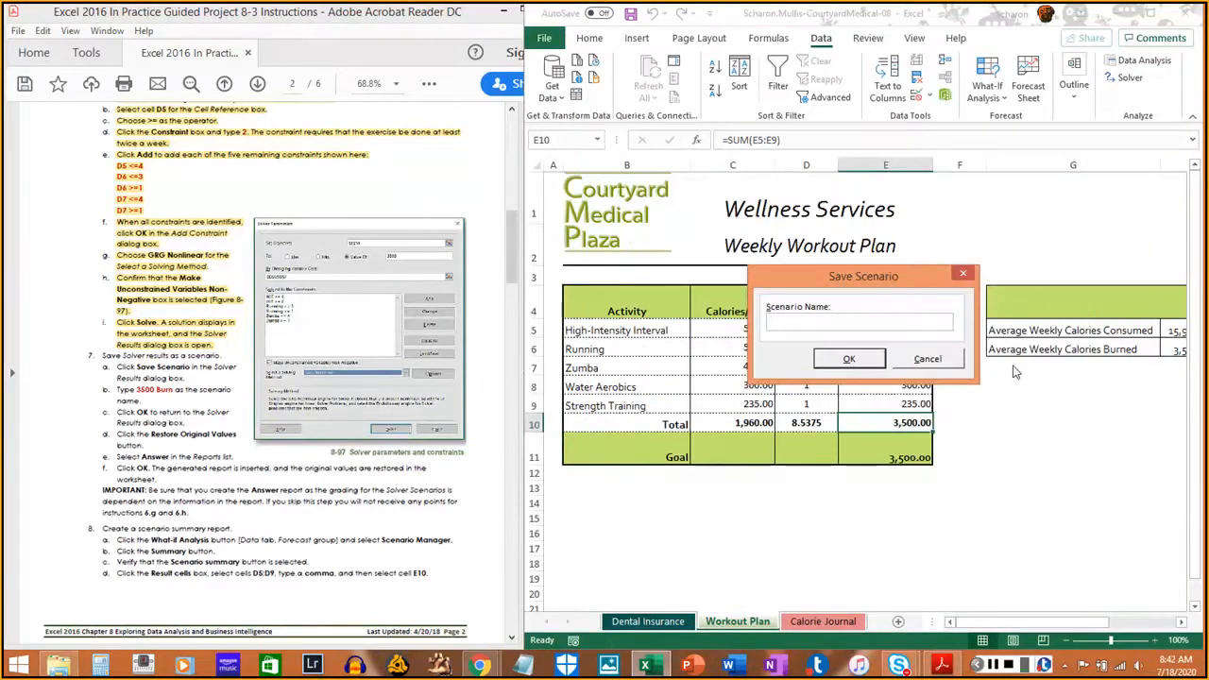
type("3500 Burn")
mouse_move(114, 366)
left_mouse_down()
mouse_move(186, 380)
mouse_move(144, 401)
left_mouse_up()
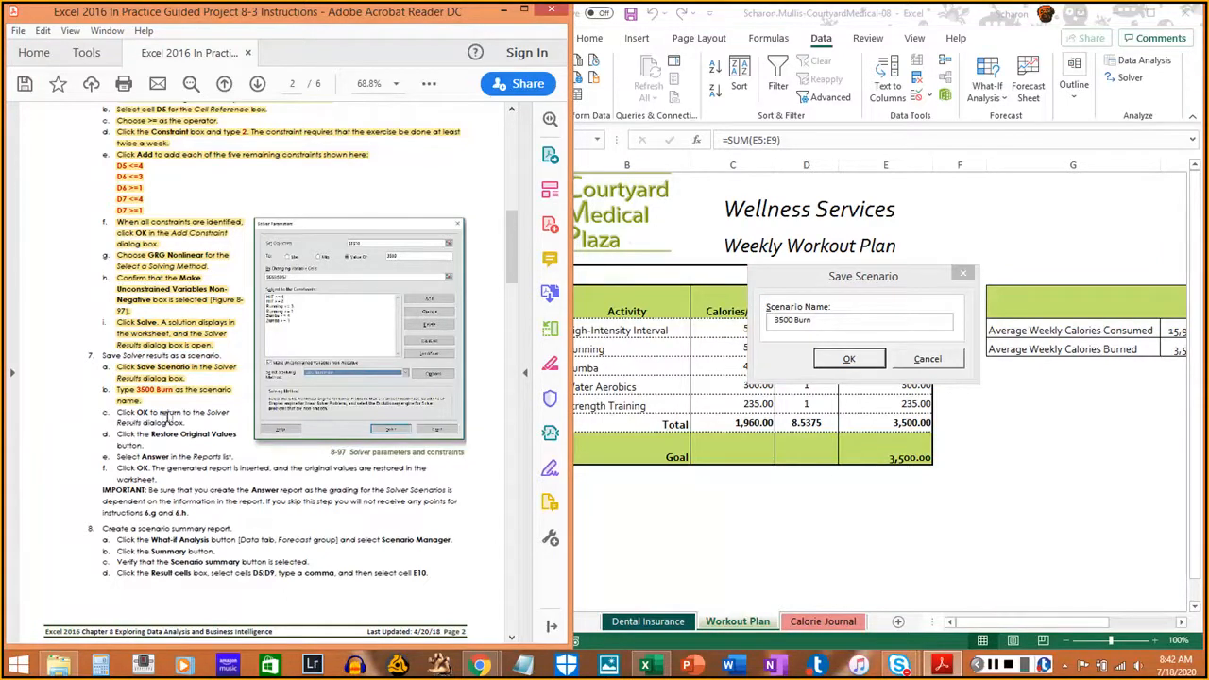
left_click(848, 360)
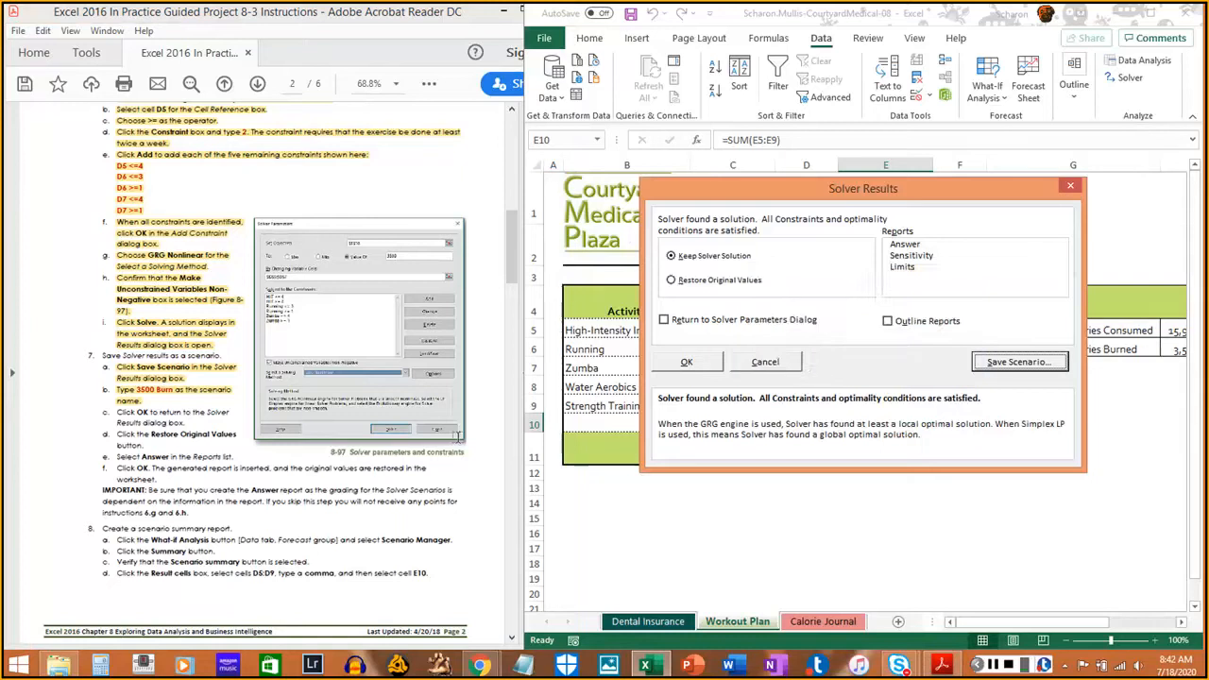
left_click_drag(114, 412, 184, 423)
left_click(141, 452)
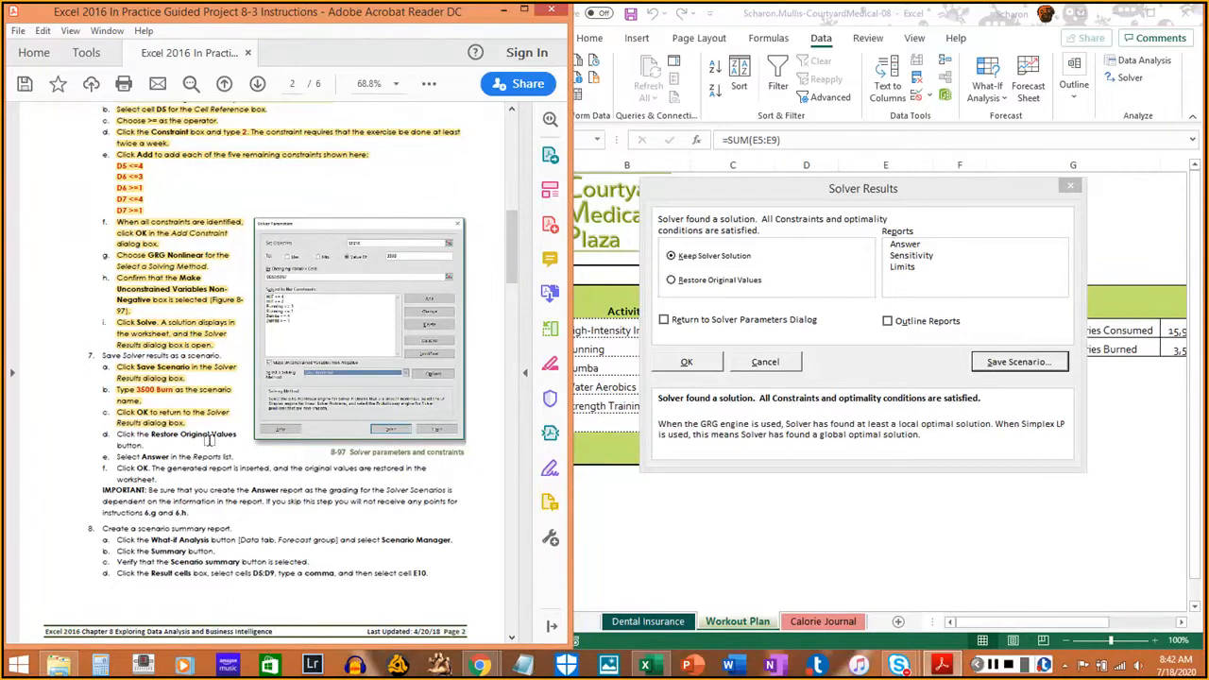
Set the Solver results to Restore Original Values and highlight instruction 7d in yellow in the PDF
left_click(749, 289)
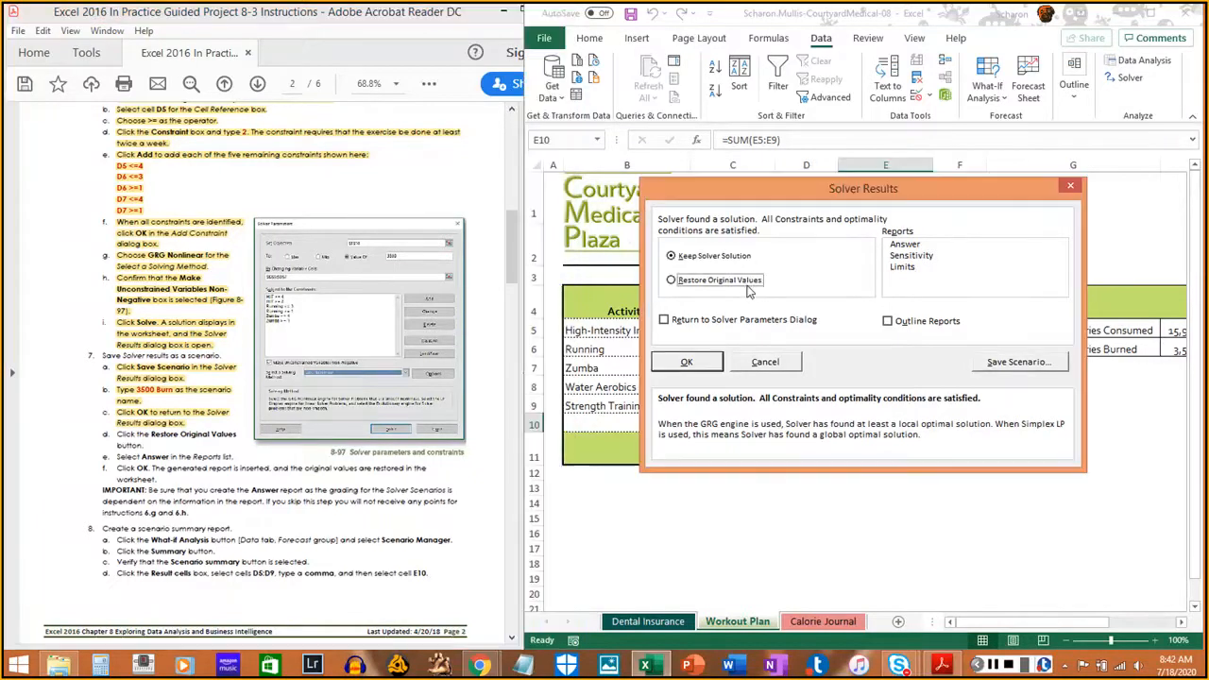
left_click(749, 289)
left_click(734, 265)
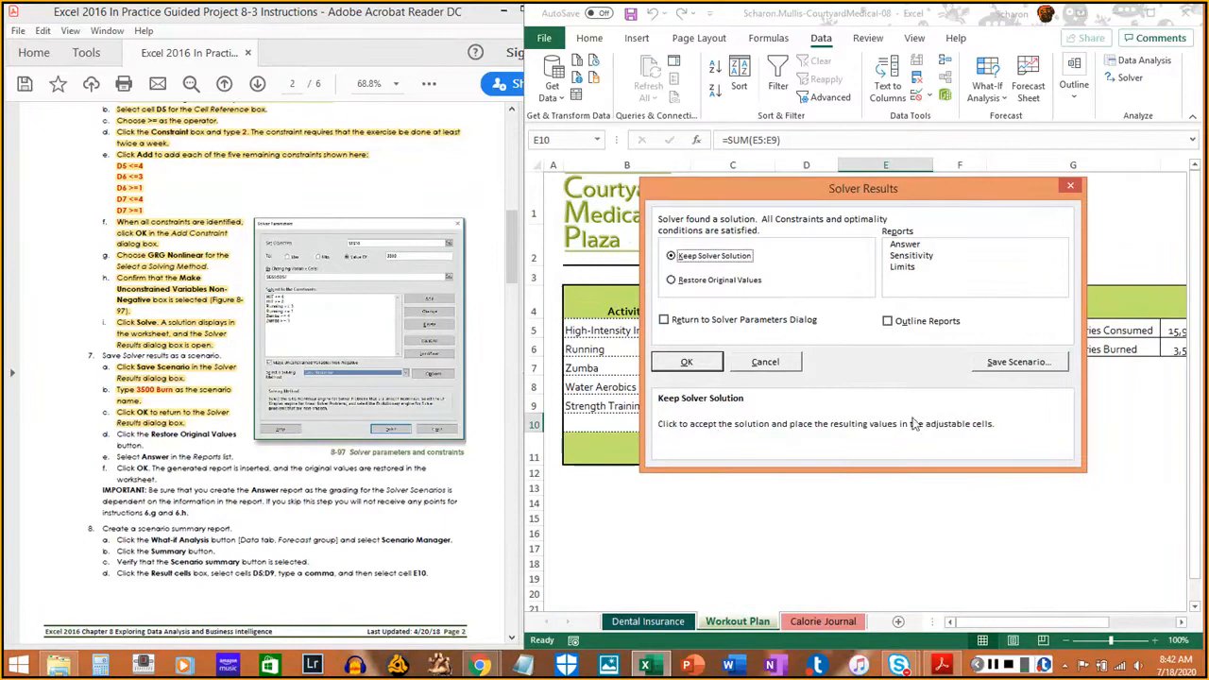
left_click(720, 281)
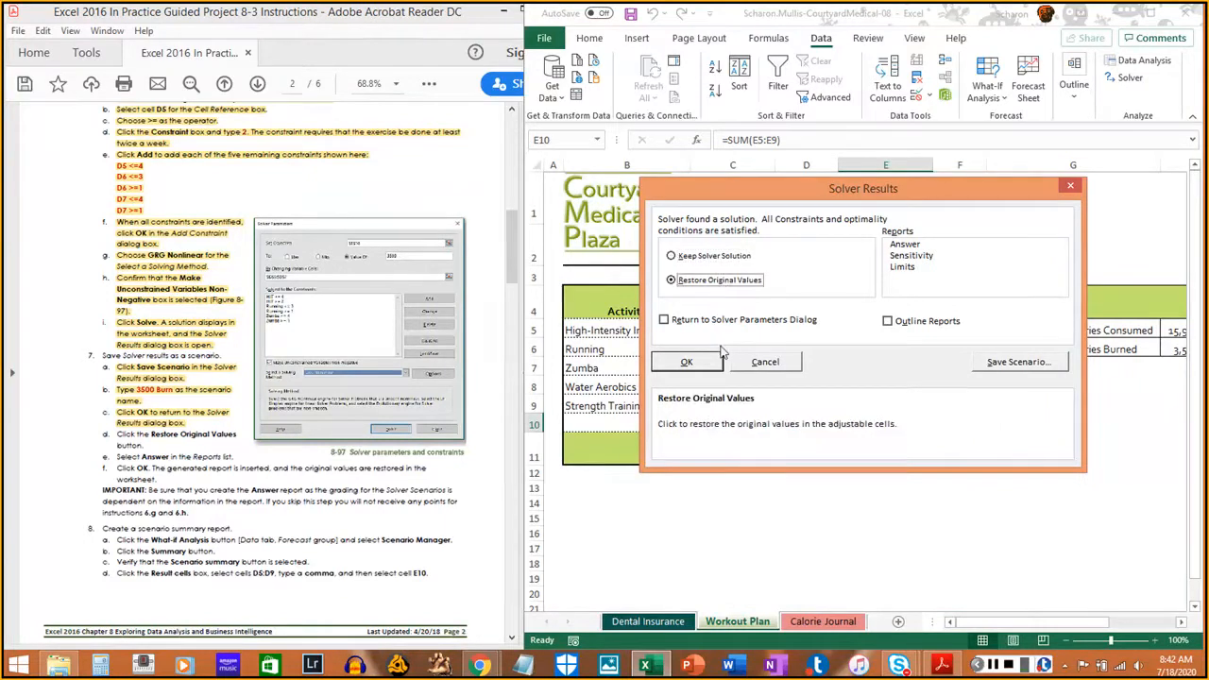
left_click(118, 434)
left_click_drag(118, 433, 135, 442)
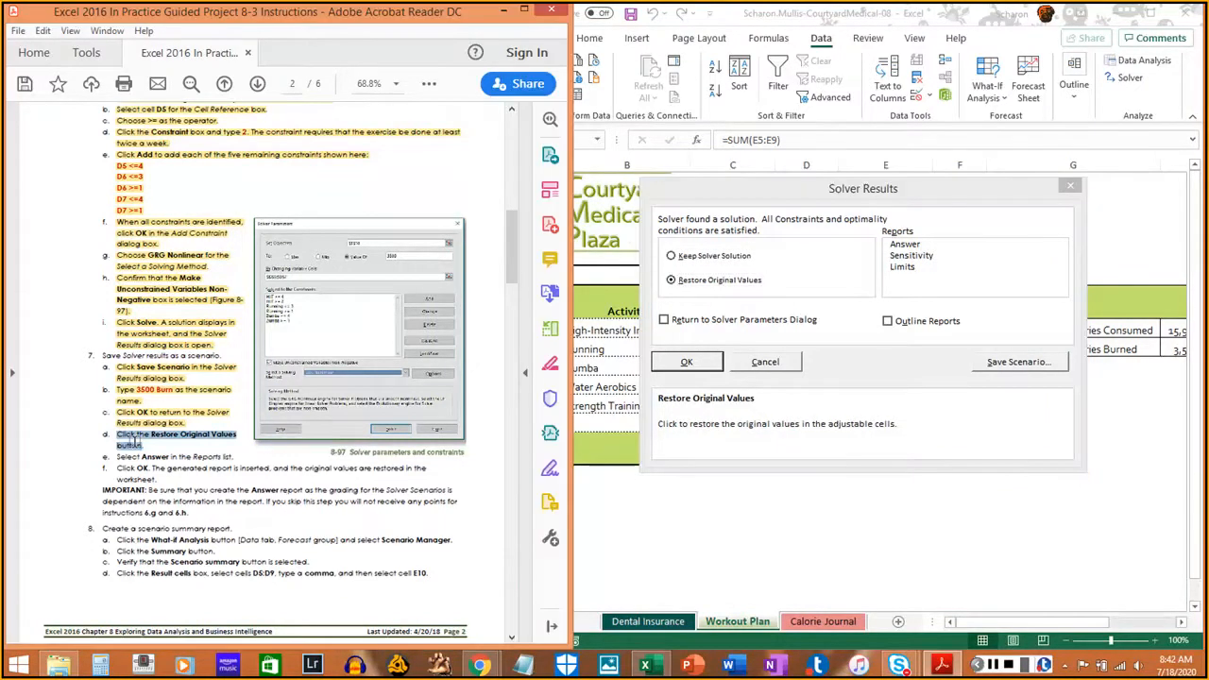
left_click(135, 441)
left_click(869, 423)
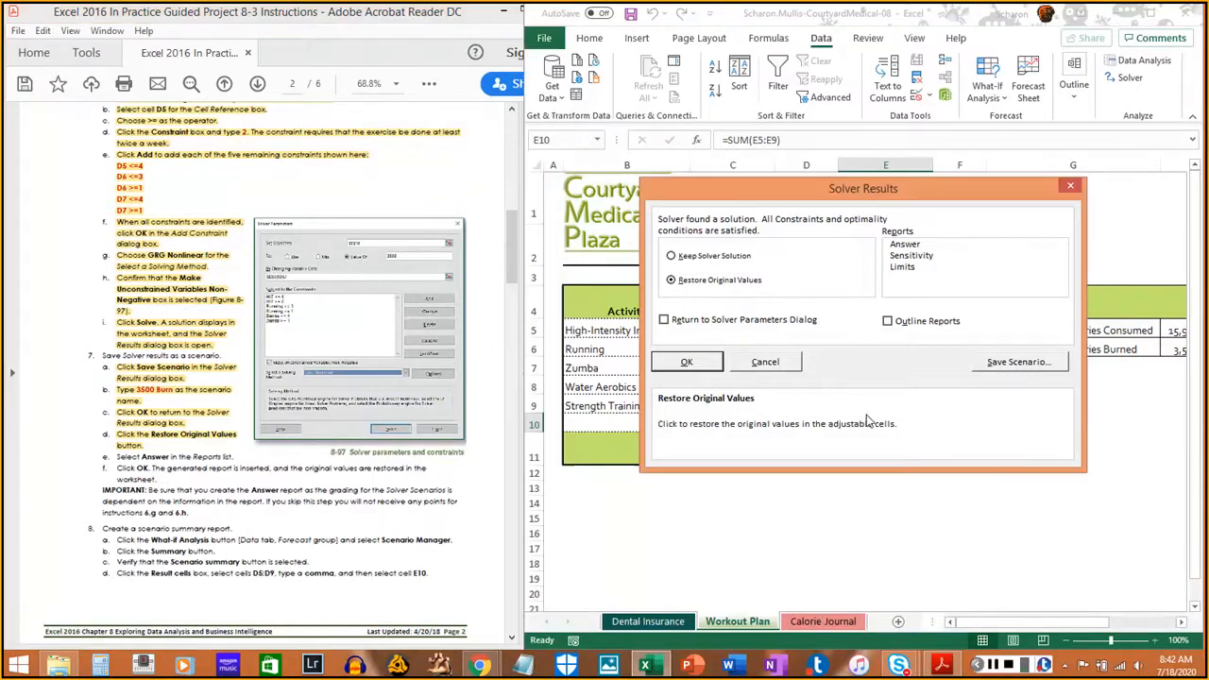
Select only the Answer report in the Solver results and highlight instruction 7e in yellow in the PDF
left_click(911, 245)
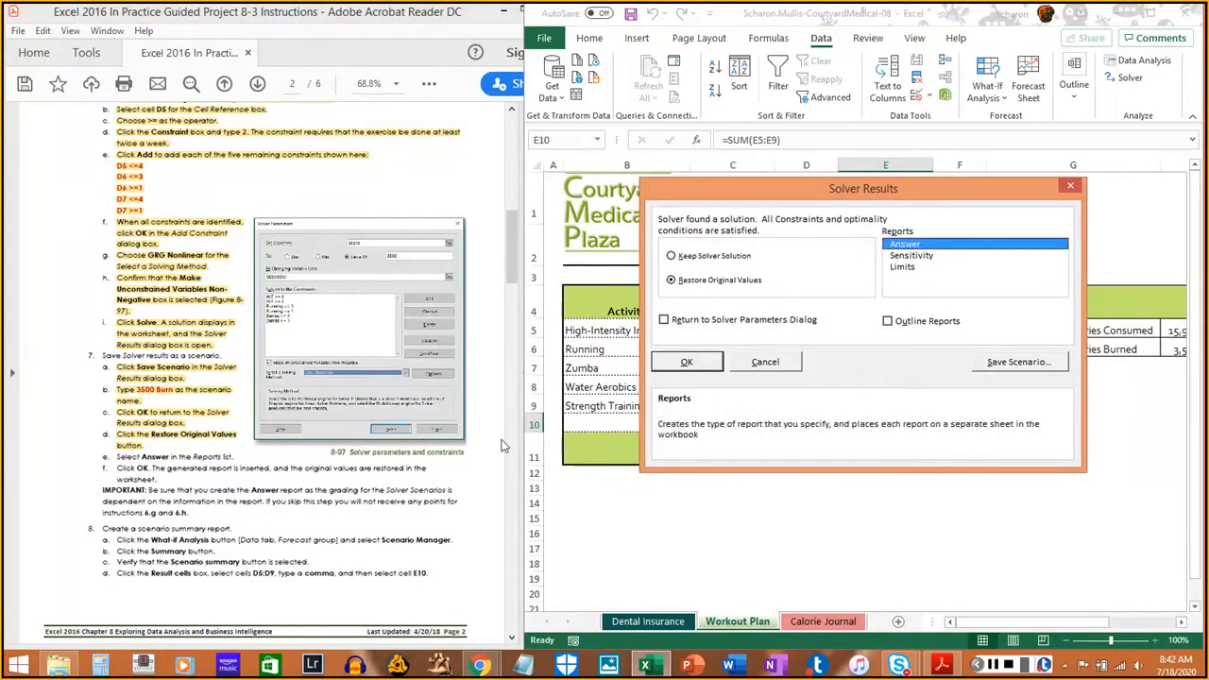
left_click(928, 261)
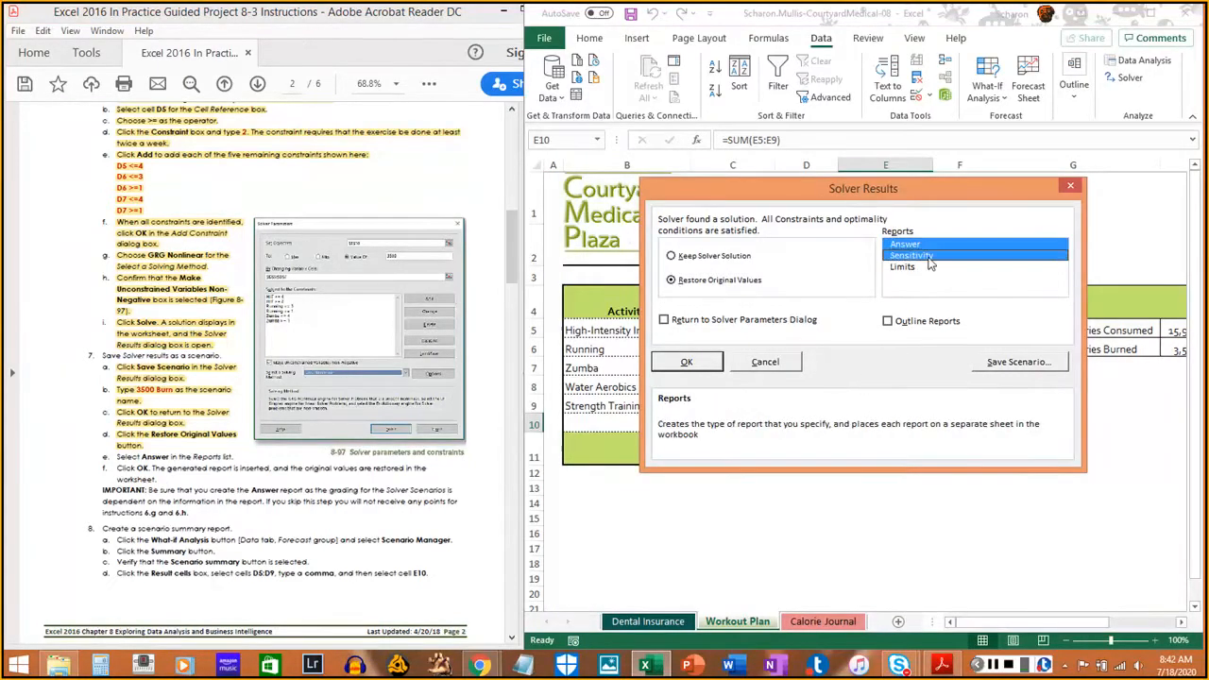
left_click(909, 267)
left_click(909, 256)
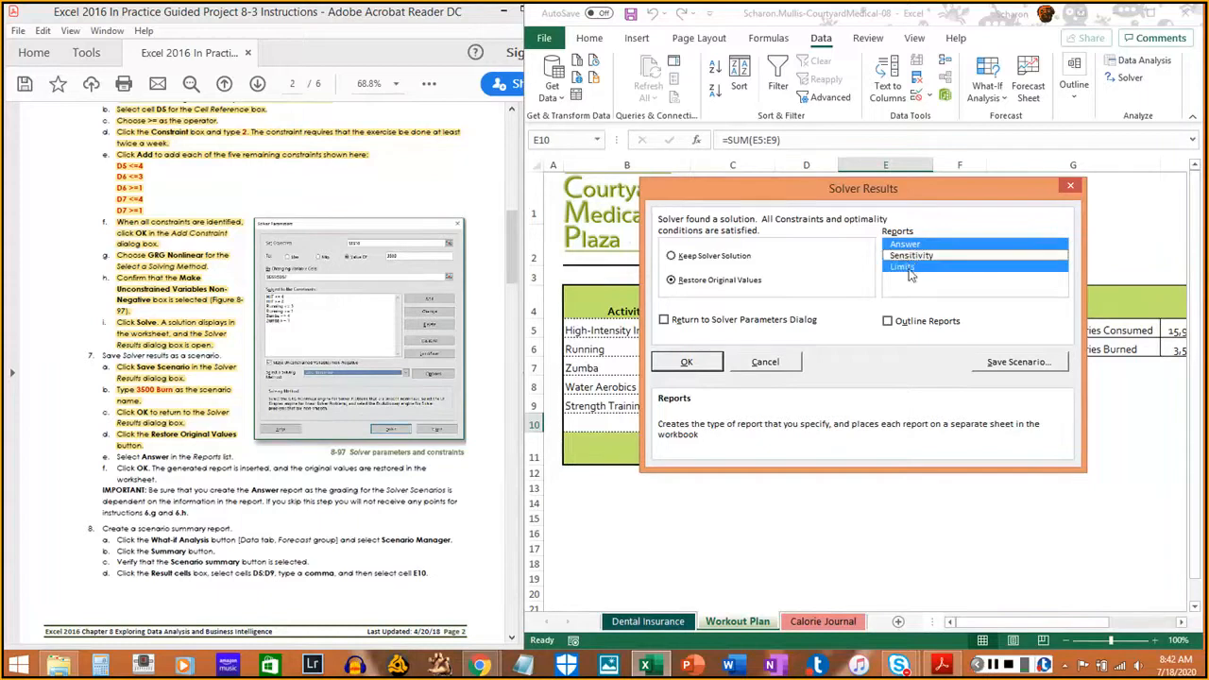
left_click(909, 269)
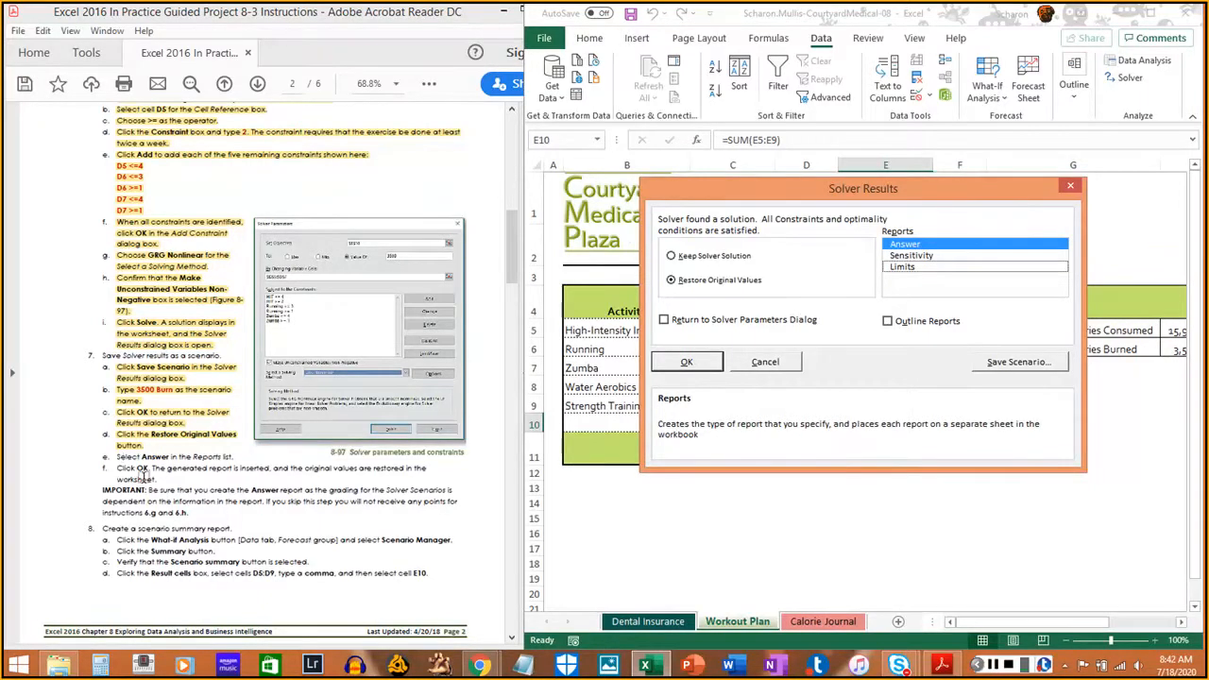
left_click_drag(117, 456, 227, 456)
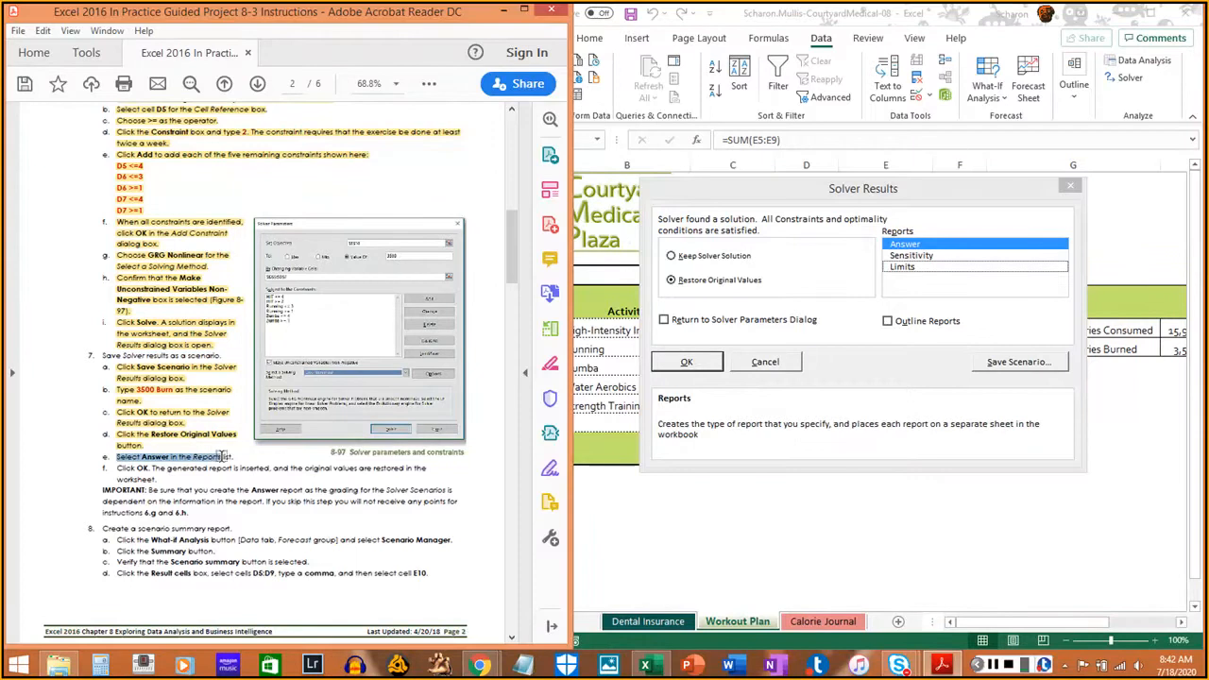
left_click(142, 470)
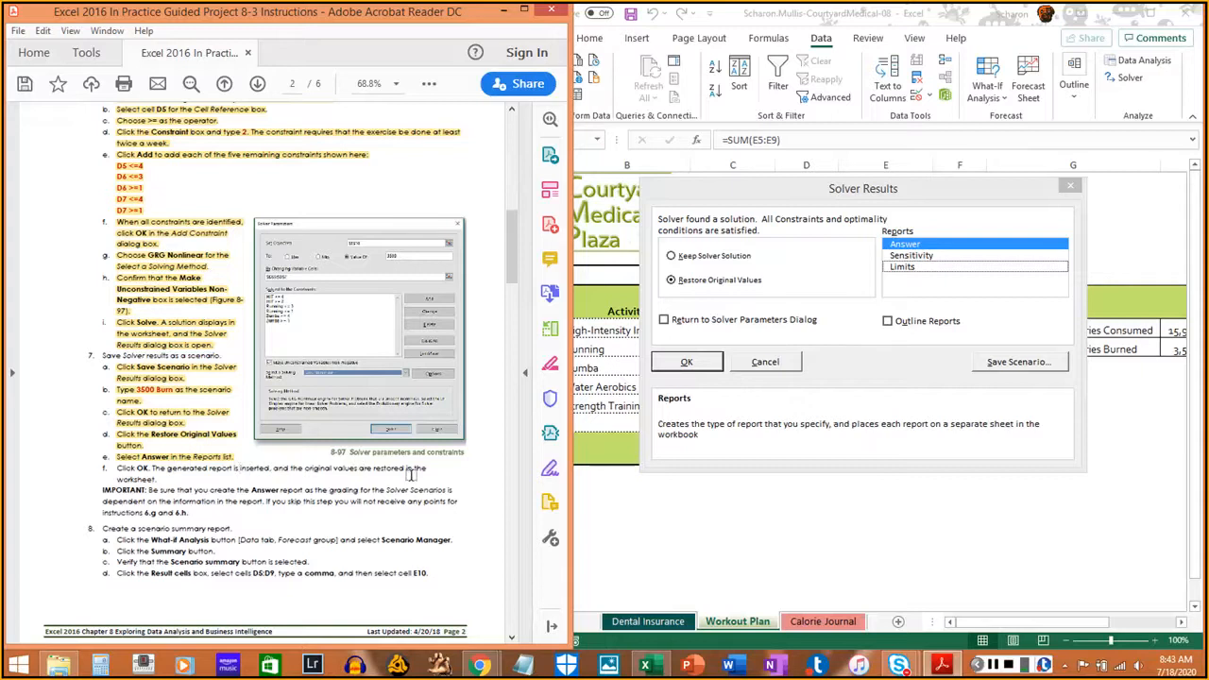
Generate the Solver Answer report with the original values restored and highlight instruction 7f in yellow in the PDF
left_click(687, 363)
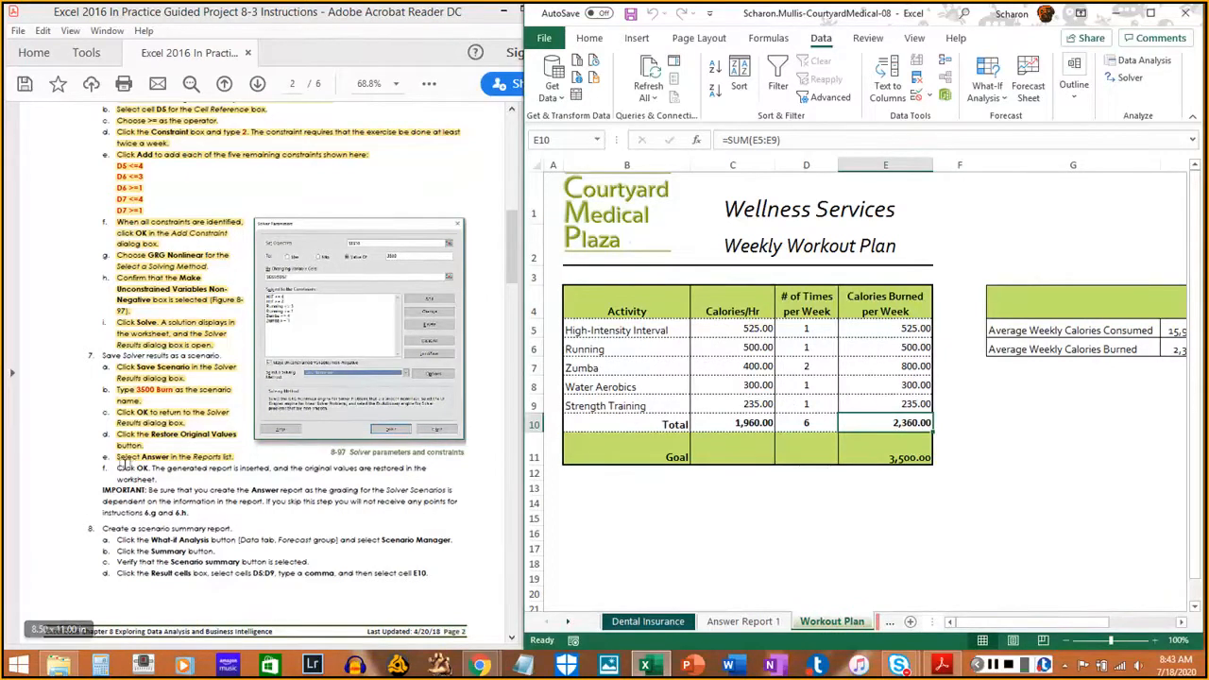
left_click_drag(115, 468, 152, 477)
left_click(318, 481)
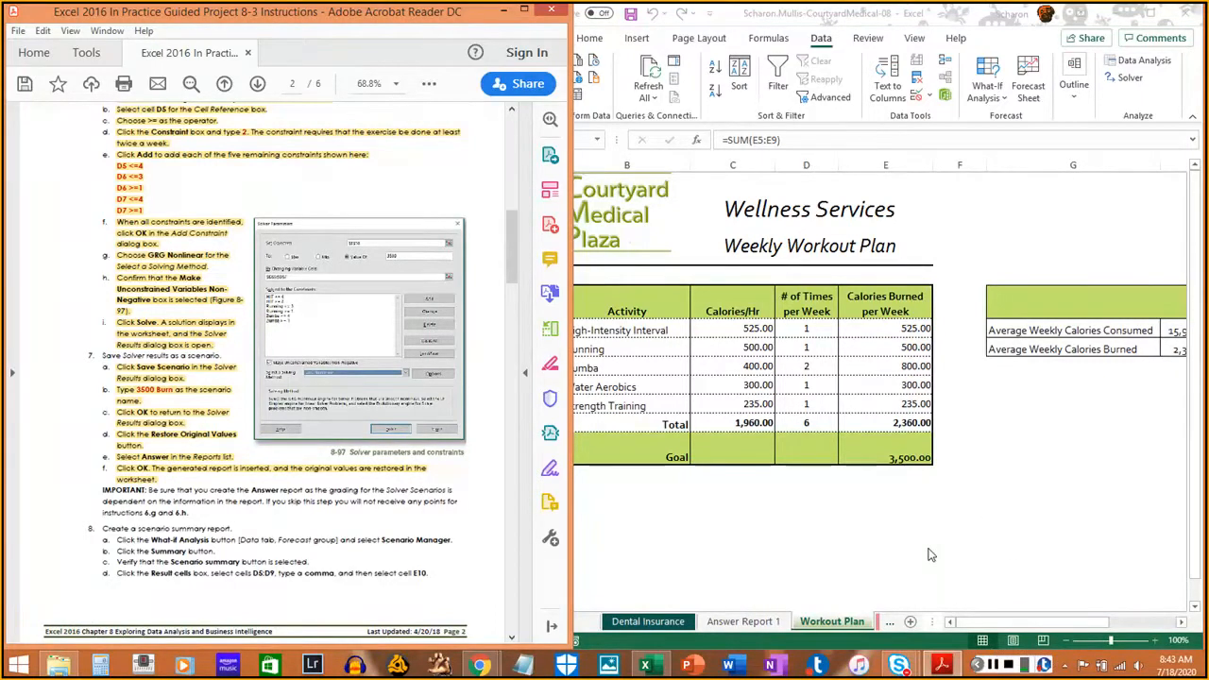
Dismiss saving the PDF, switch to Excel and save the CourtyardMedical-08 workbook
key("ctrl+s")
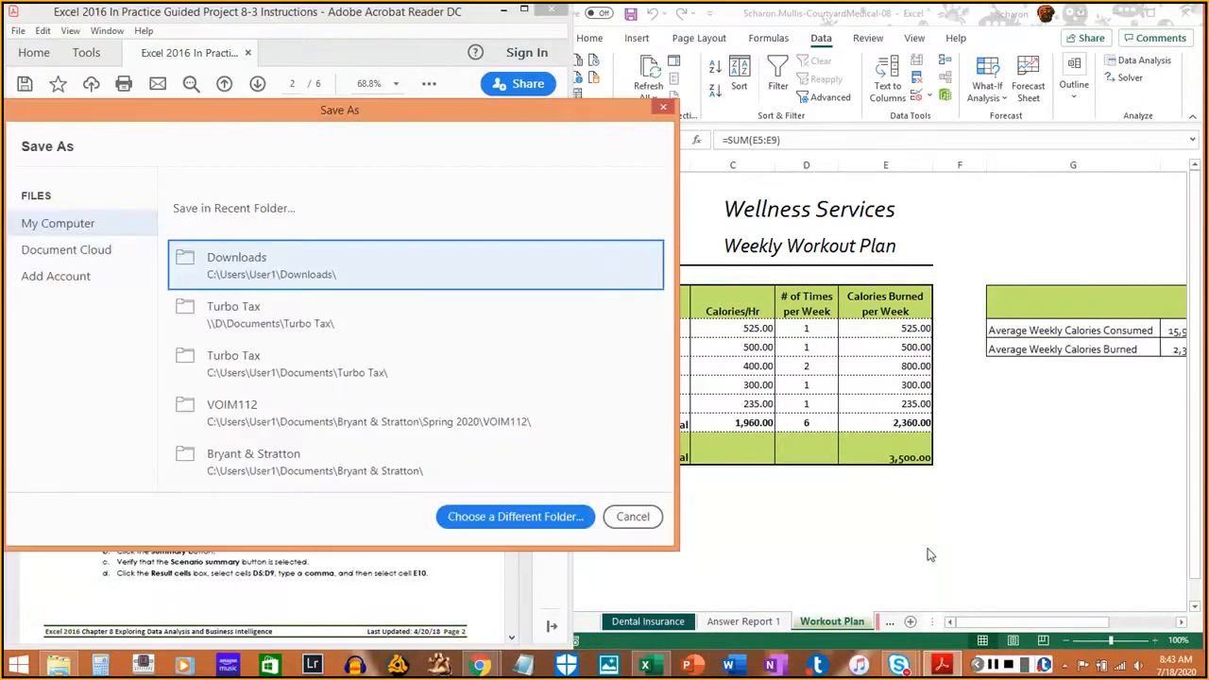
left_click(646, 511)
left_click(694, 643)
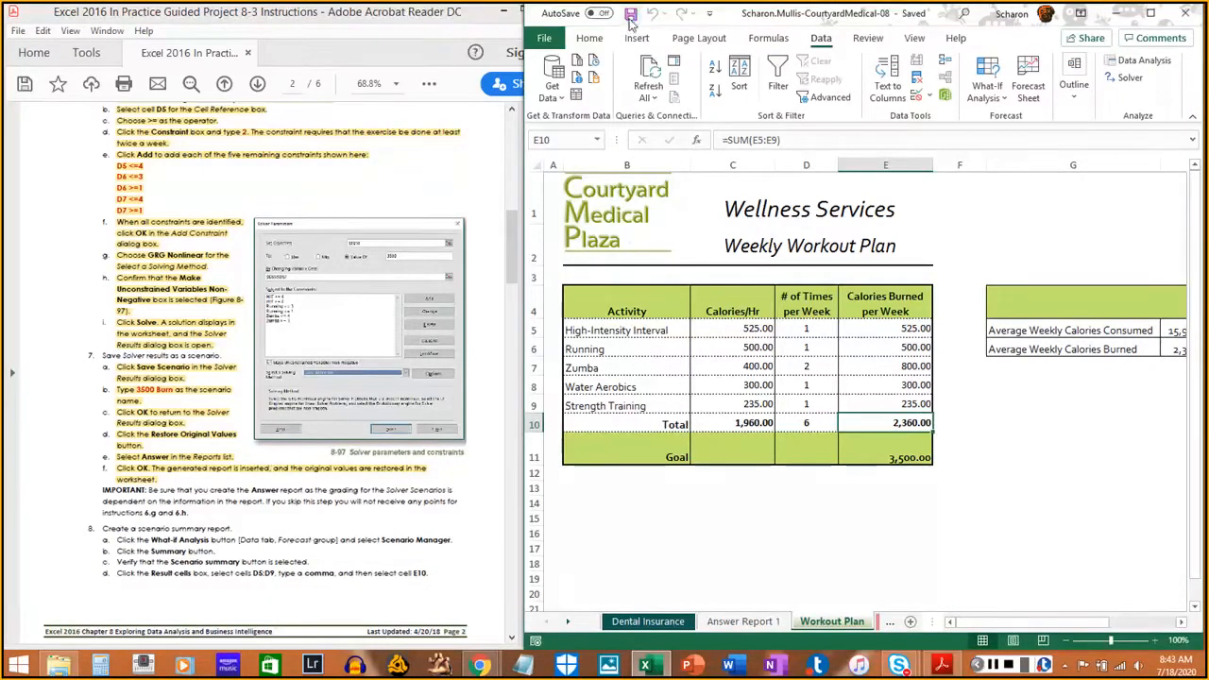
left_click(554, 40)
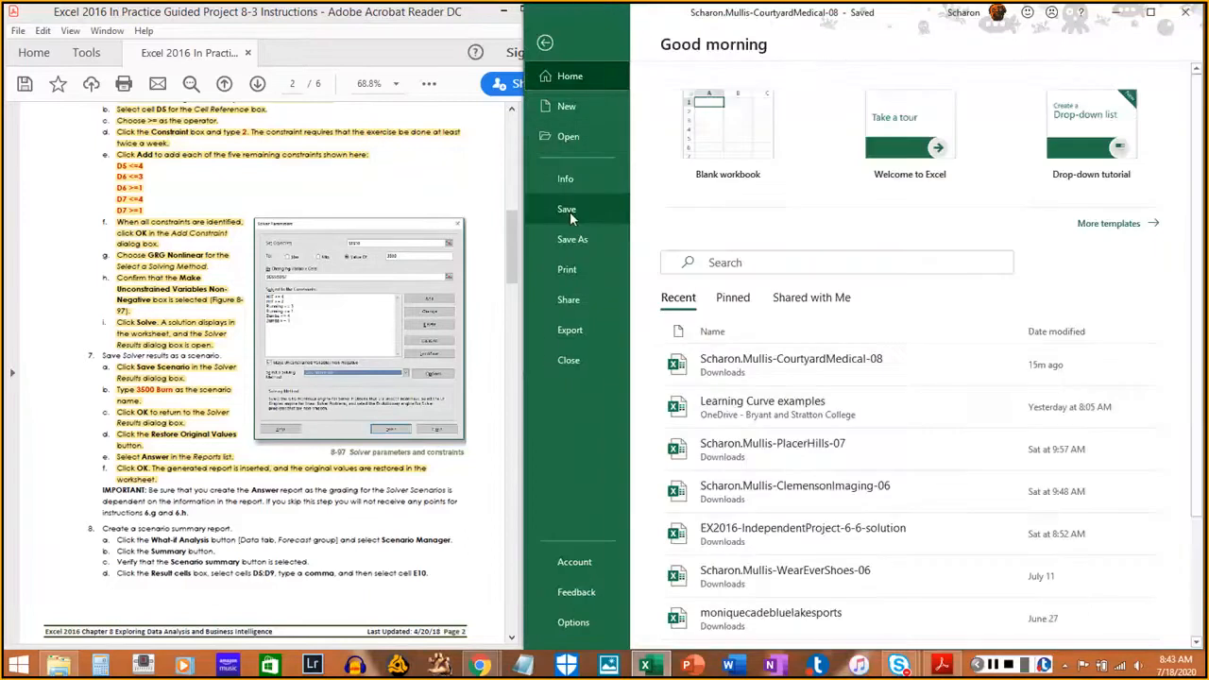
left_click(570, 212)
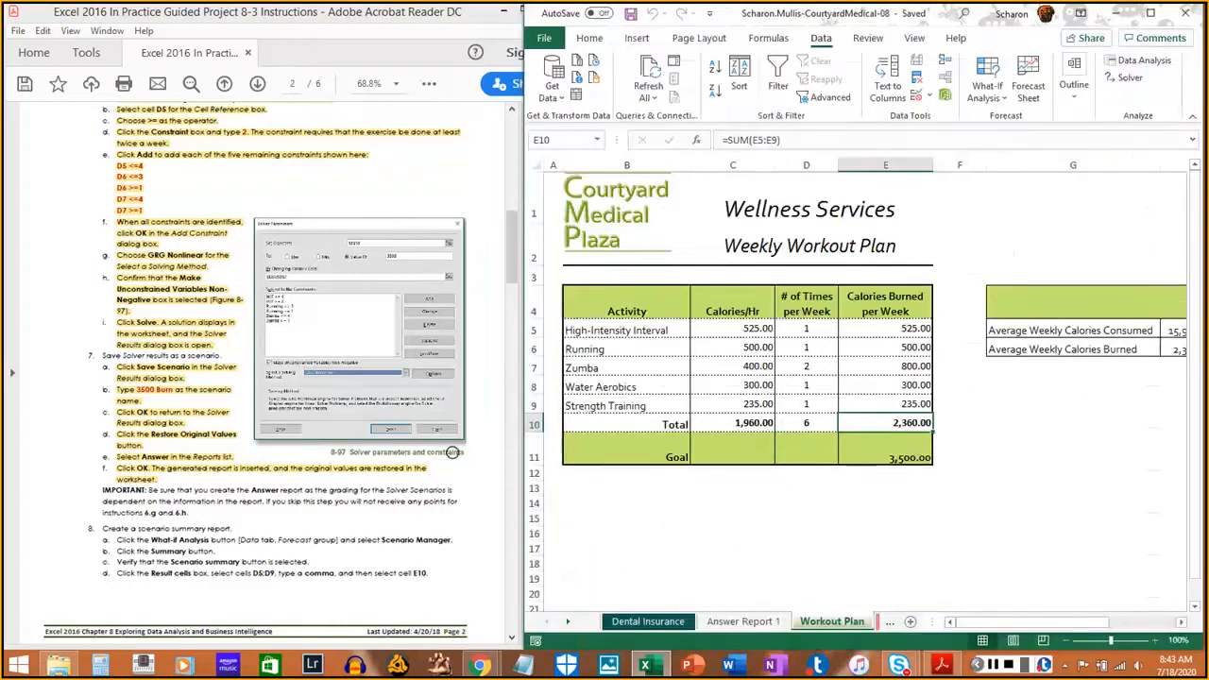
Make the Excel window slightly narrower beside the PDF instructions
left_click(991, 664)
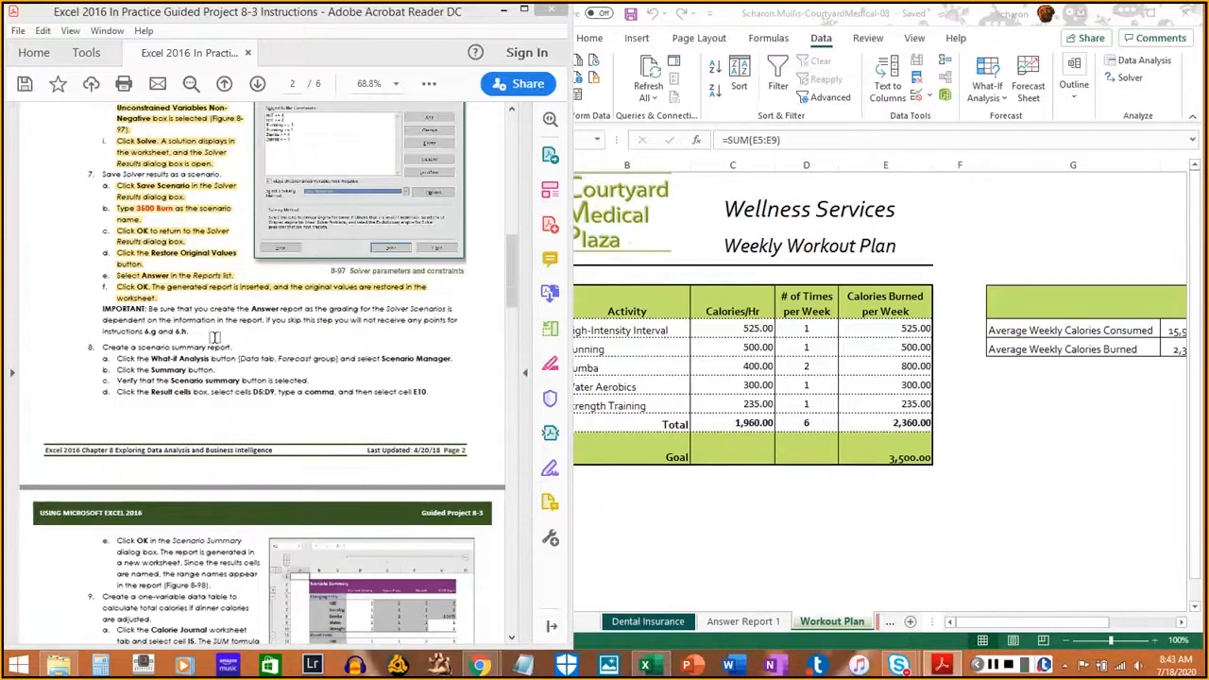
left_click(623, 641)
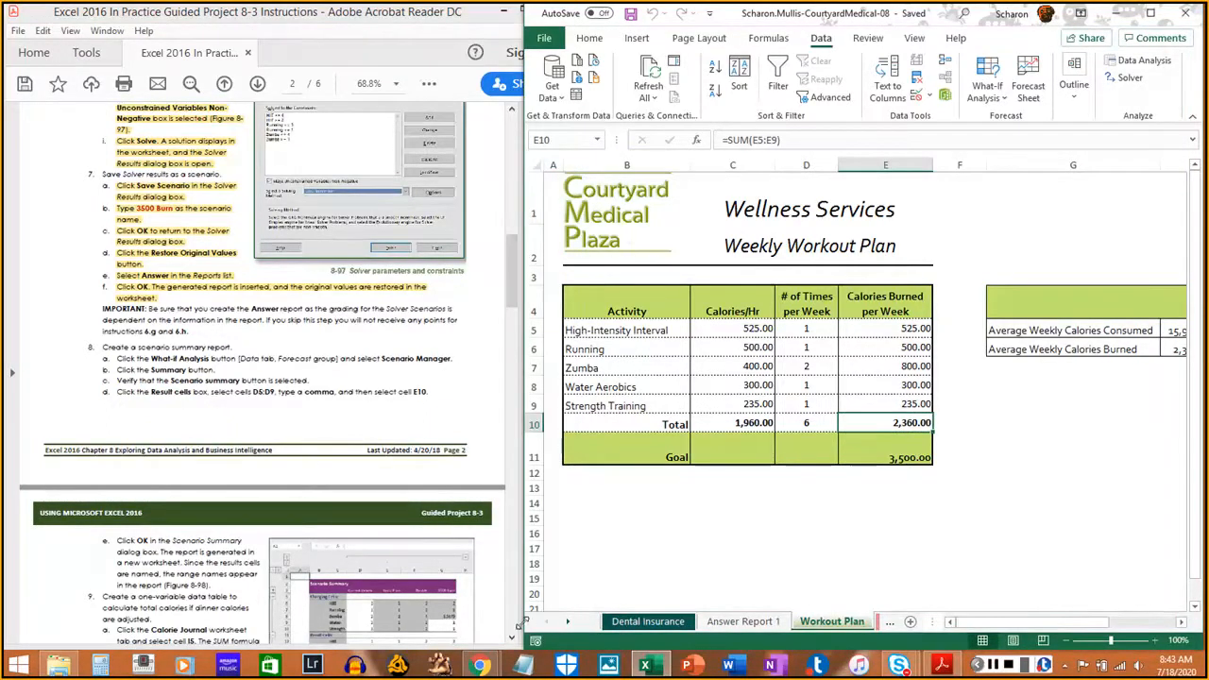
mouse_move(518, 622)
left_mouse_down()
mouse_move(505, 614)
mouse_move(532, 612)
left_mouse_up()
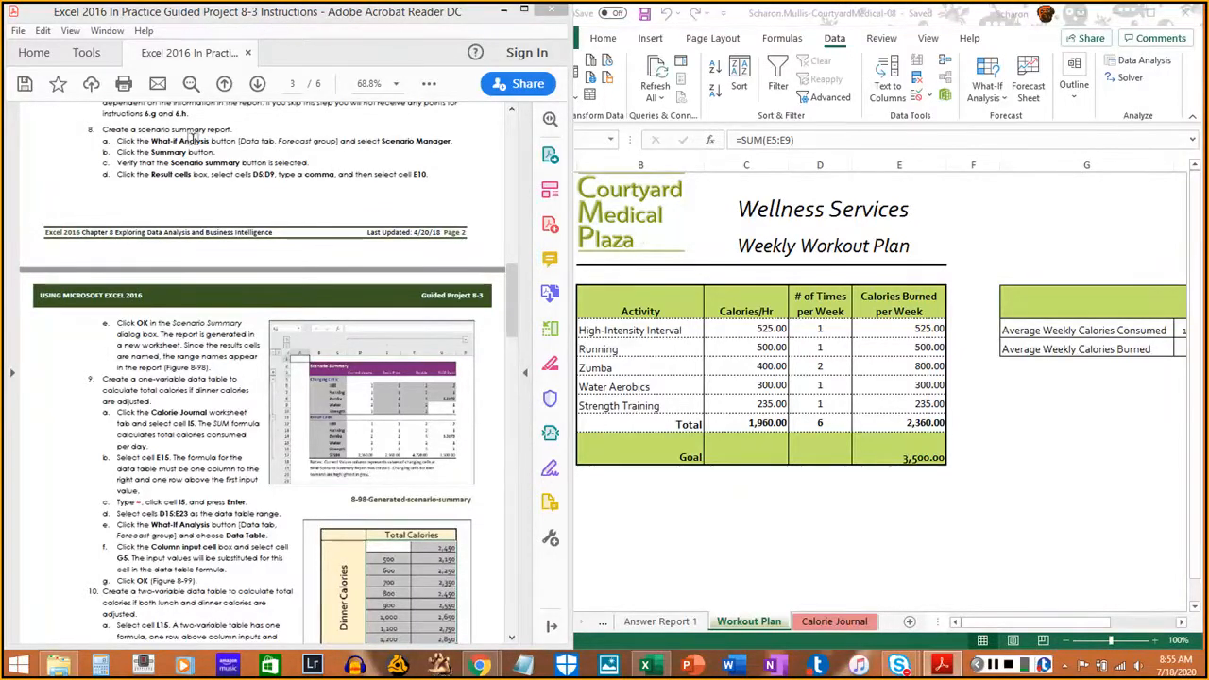
Start a scenario summary from the Scenario Manager on the Workout Plan sheet
left_click(754, 625)
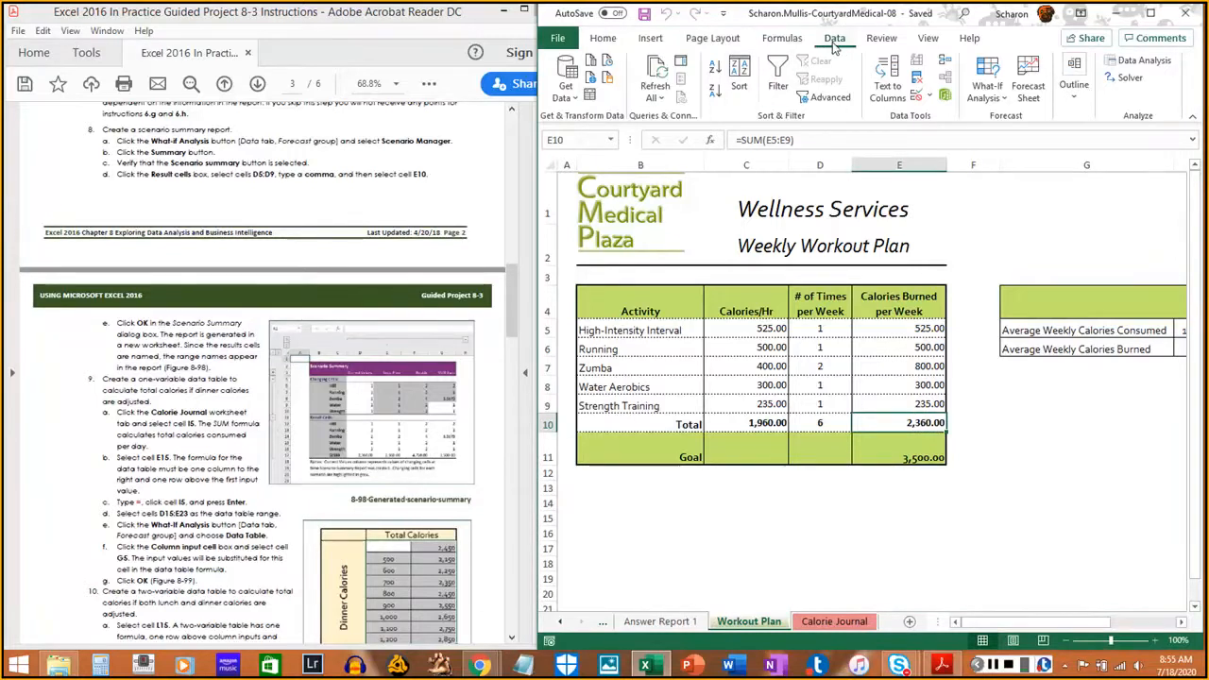
left_click(994, 94)
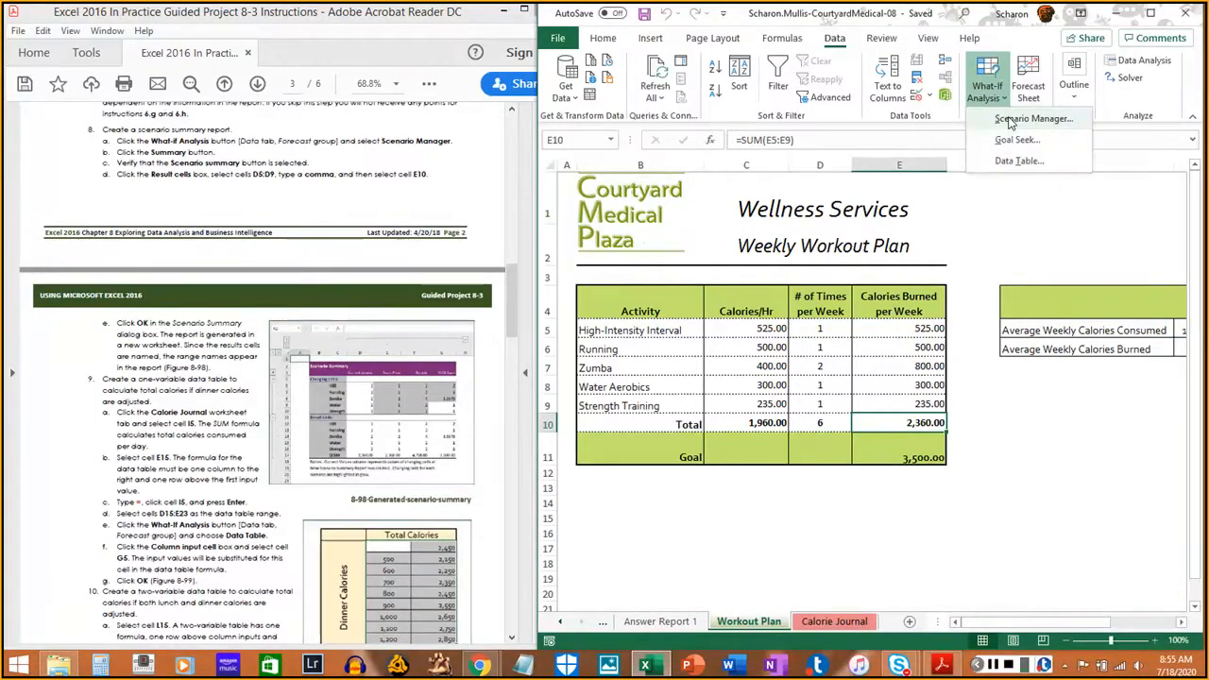
left_click(1011, 120)
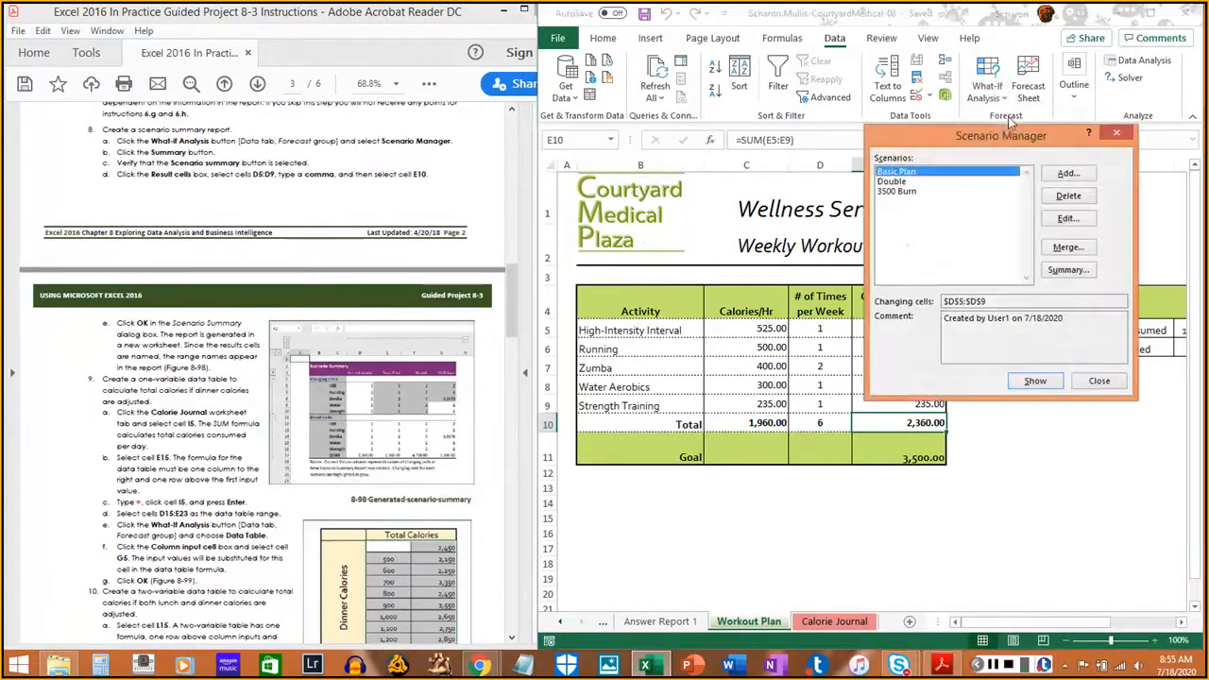
left_click(1066, 271)
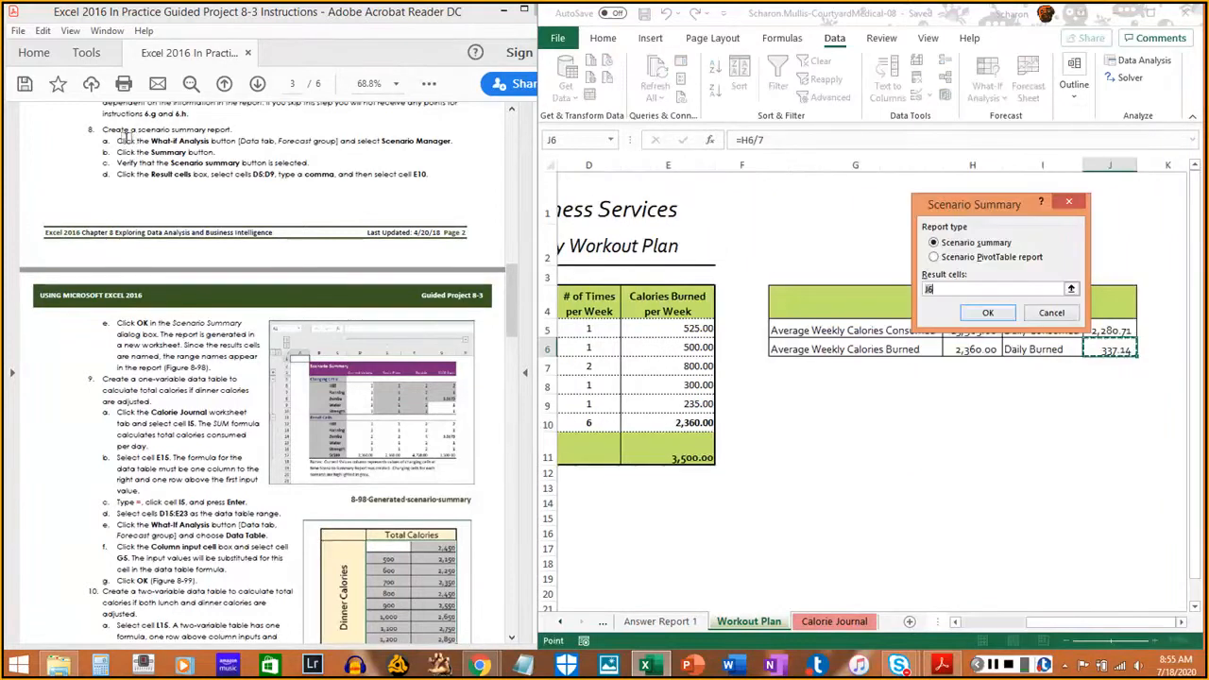
Highlight instructions 8a and 8b in yellow in the PDF
left_click(120, 138)
left_click_drag(120, 138, 455, 140)
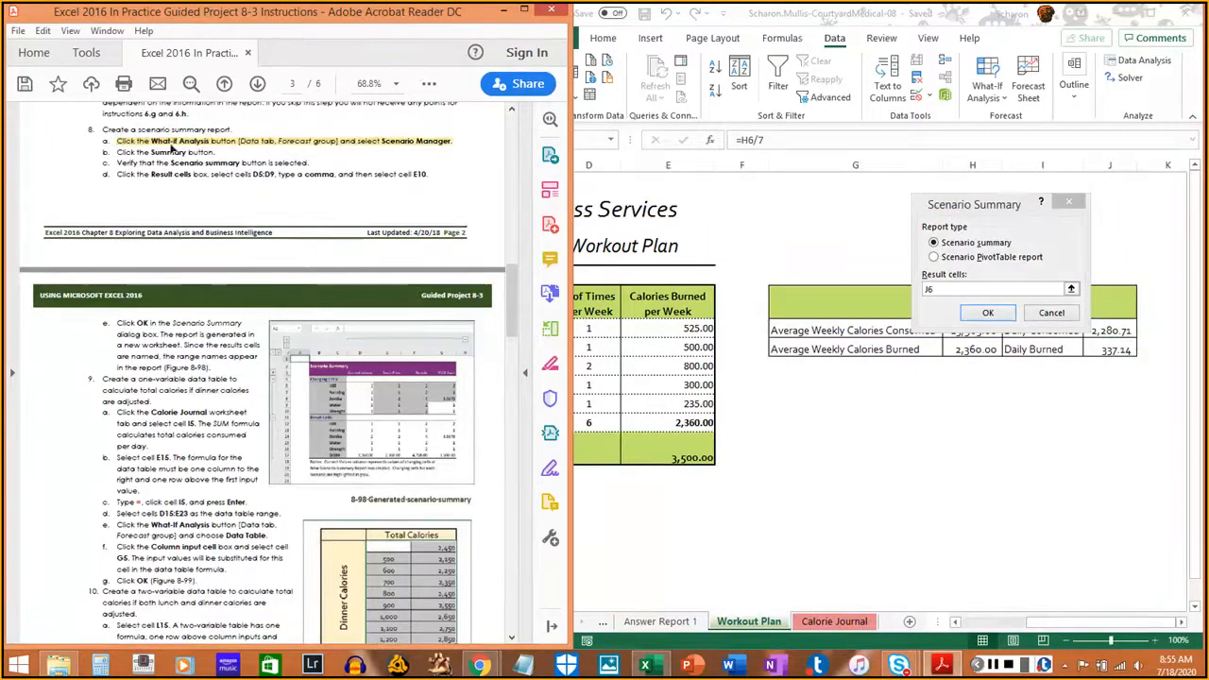
left_click_drag(114, 152, 216, 153)
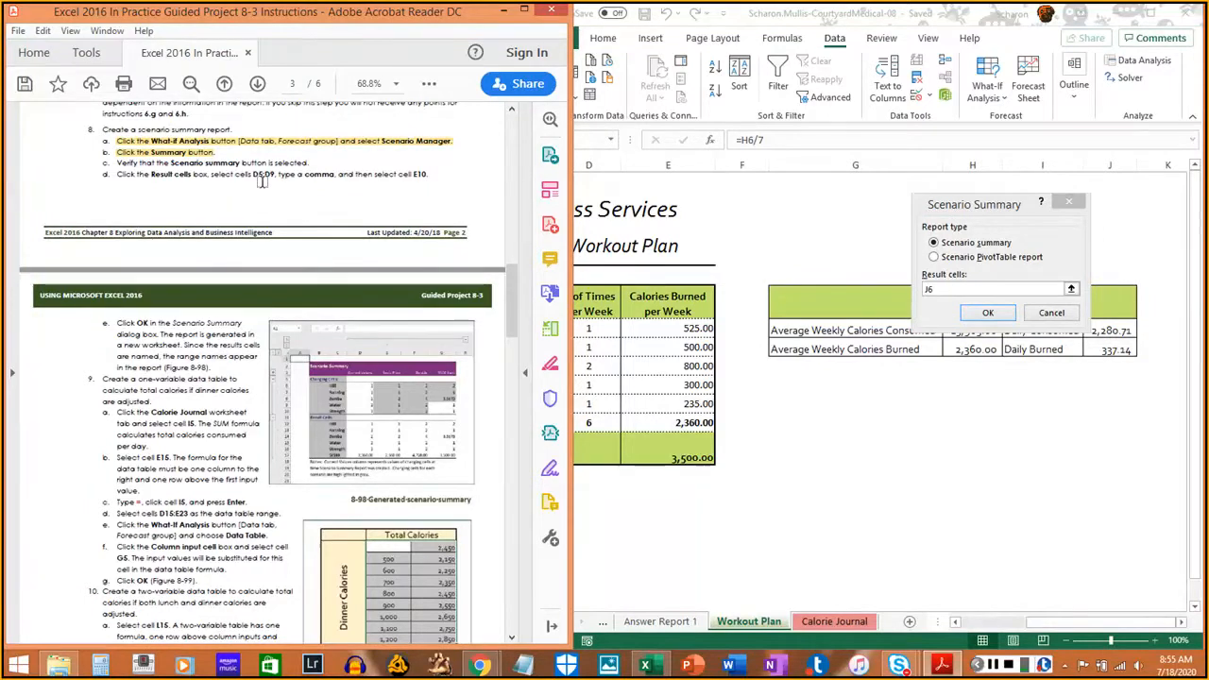
Keep Scenario summary as the report type and highlight instruction 8c in yellow in the PDF
left_click(983, 247)
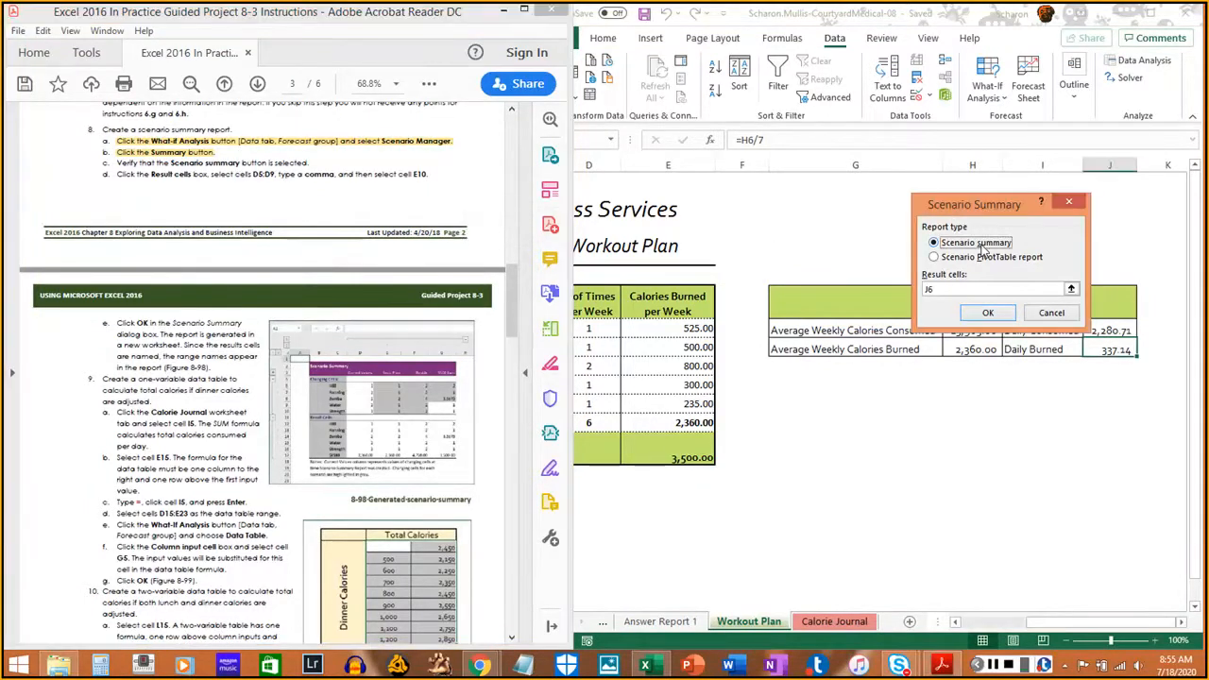
left_click_drag(116, 161, 186, 173)
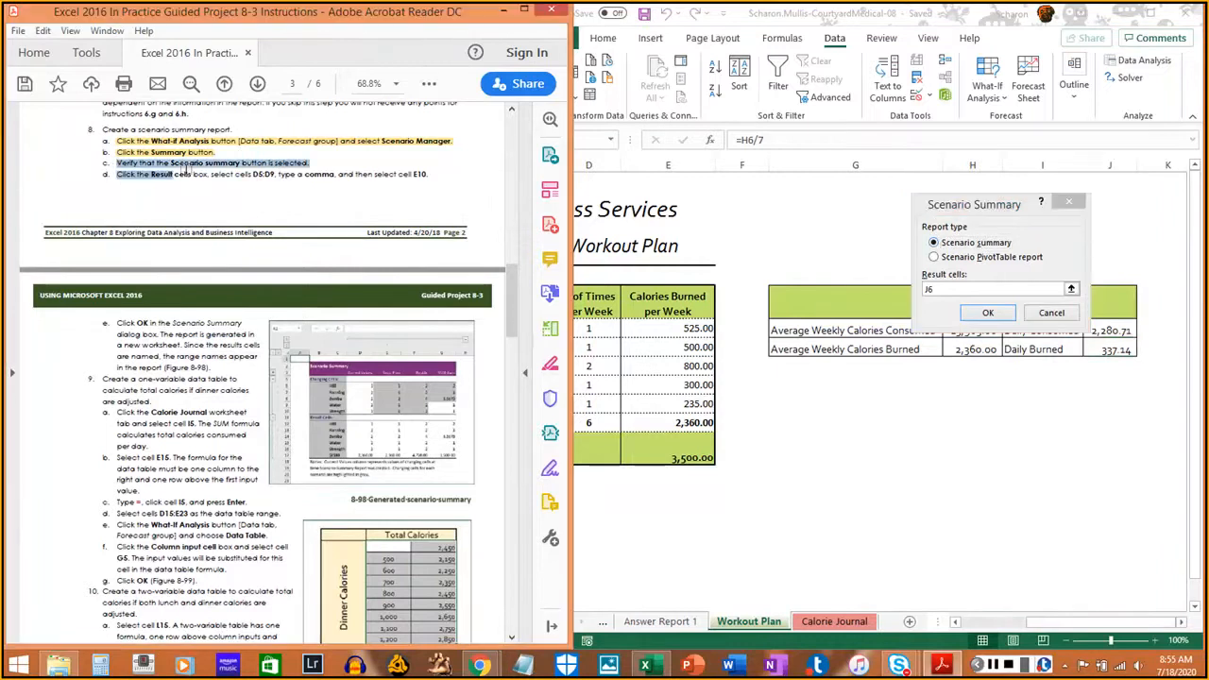
left_click(124, 184)
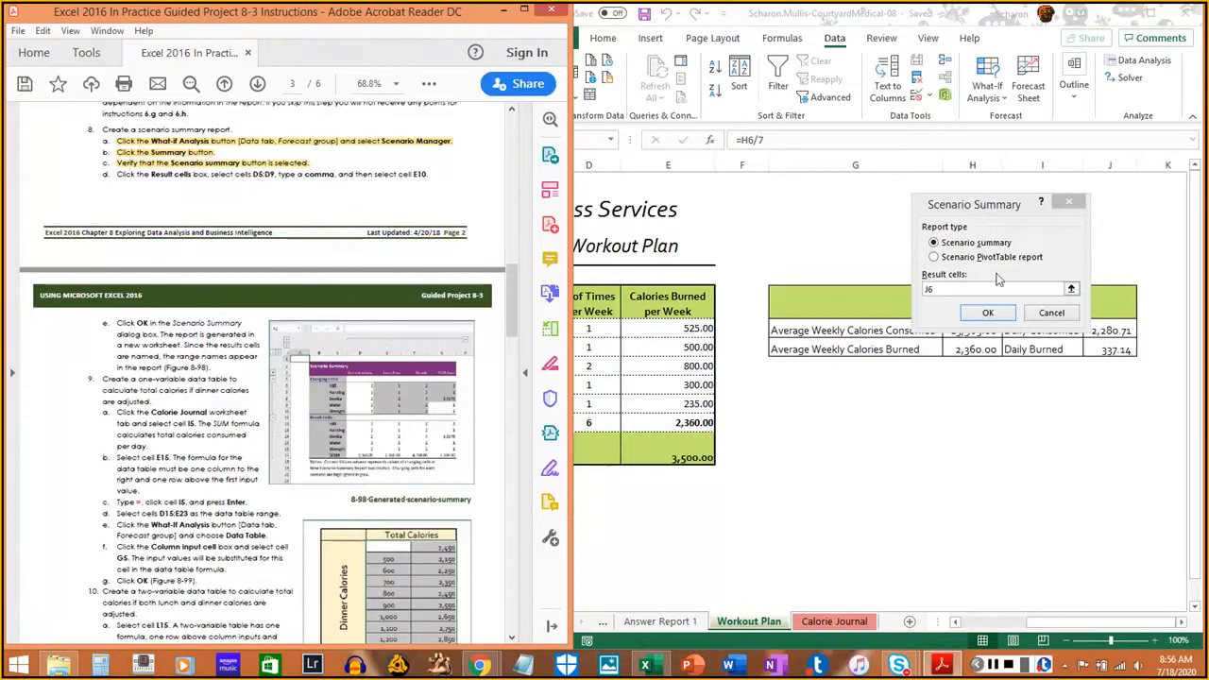
Set the scenario summary's result cells to D5:D9 and E10 on the Workout Plan sheet
left_click(1070, 291)
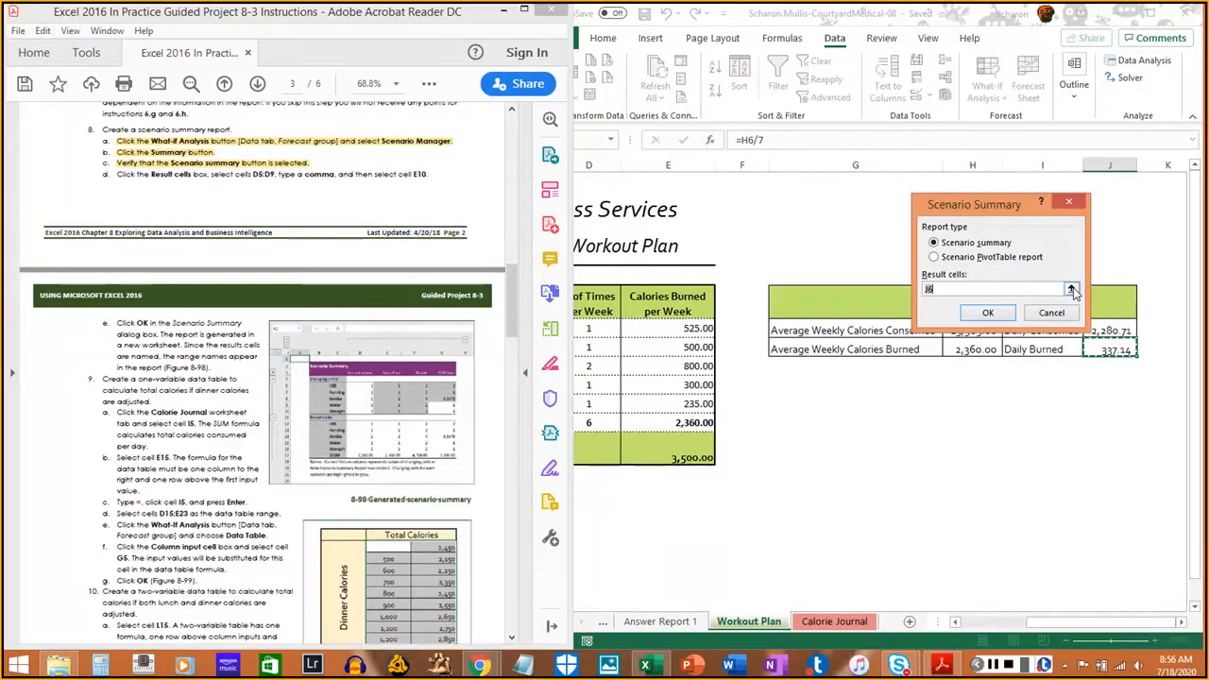
left_click(1072, 291)
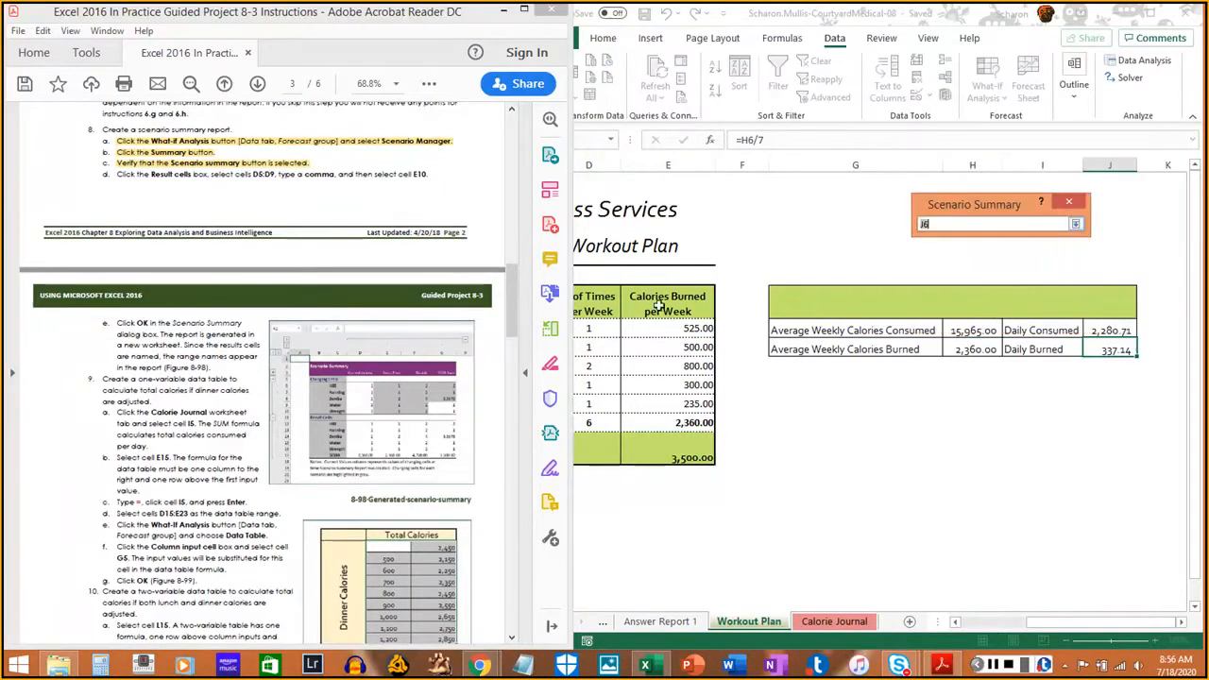
left_click(594, 329)
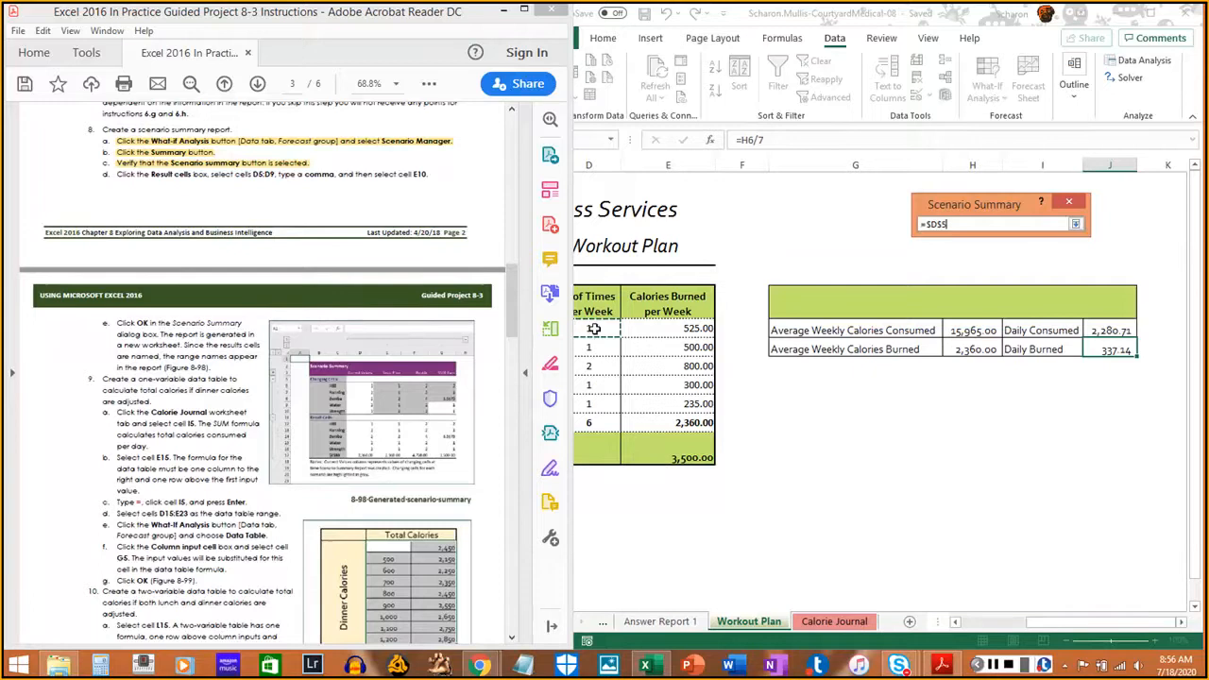
left_click_drag(594, 329, 601, 397)
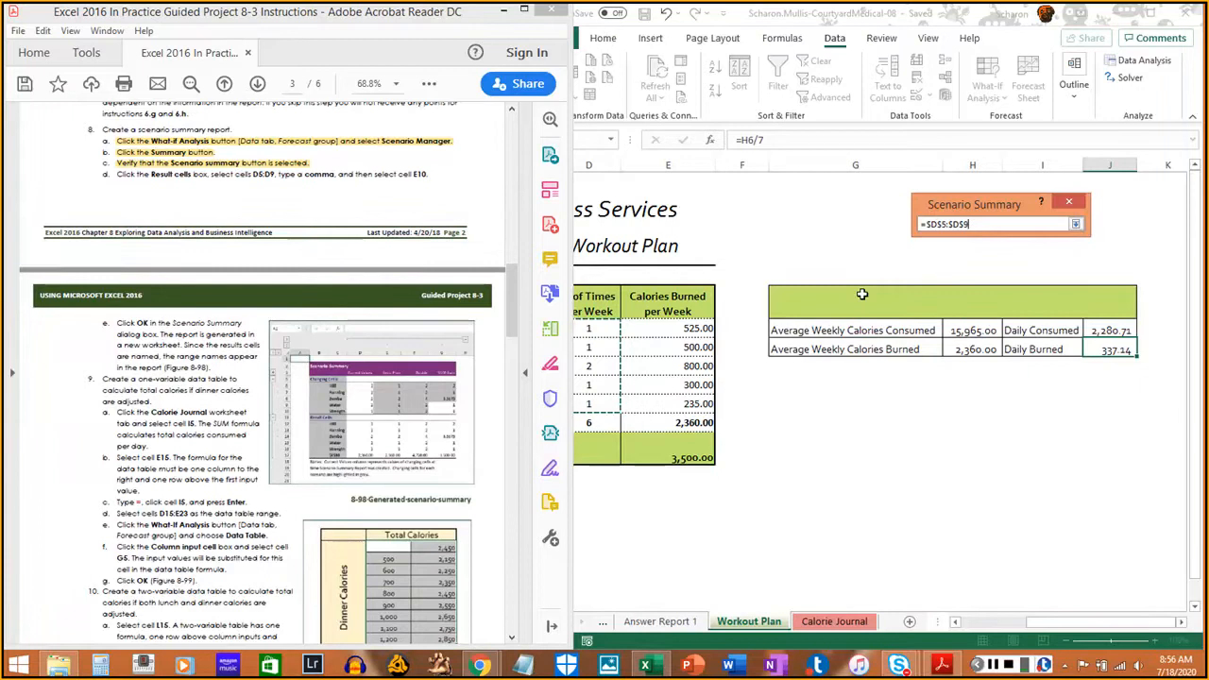
type(",")
left_click(690, 422)
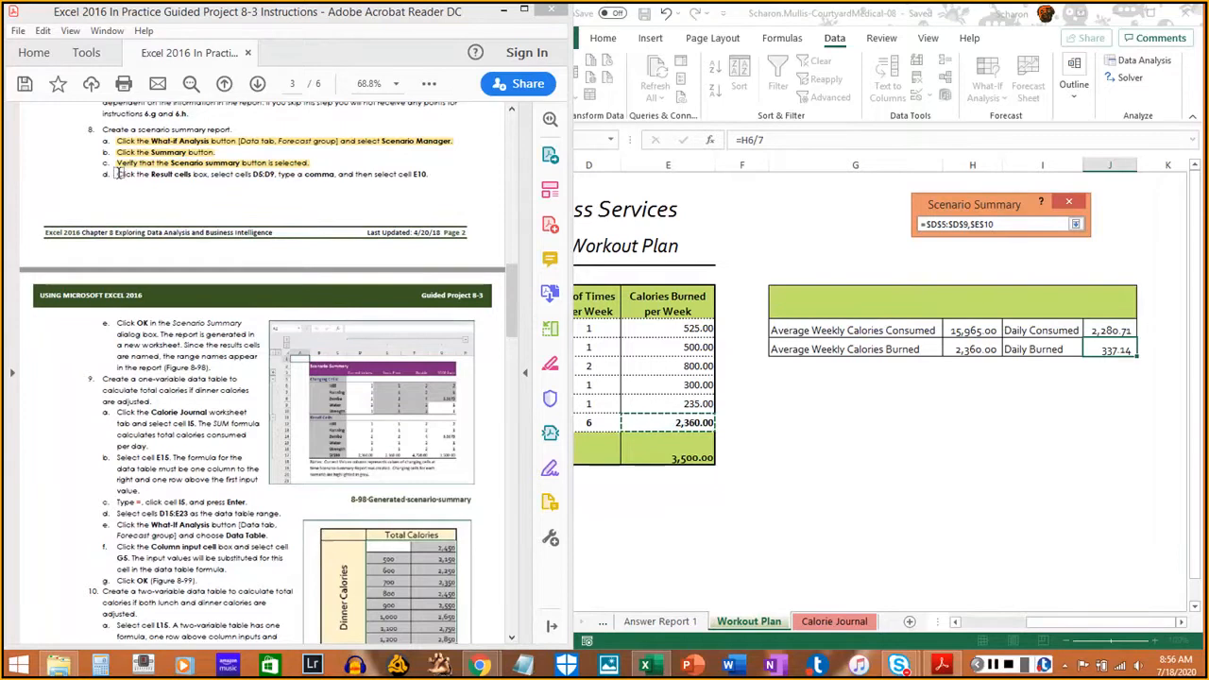
Generate the scenario summary report and highlight instructions 8d and 8e in yellow in the PDF
left_click_drag(118, 172, 446, 176)
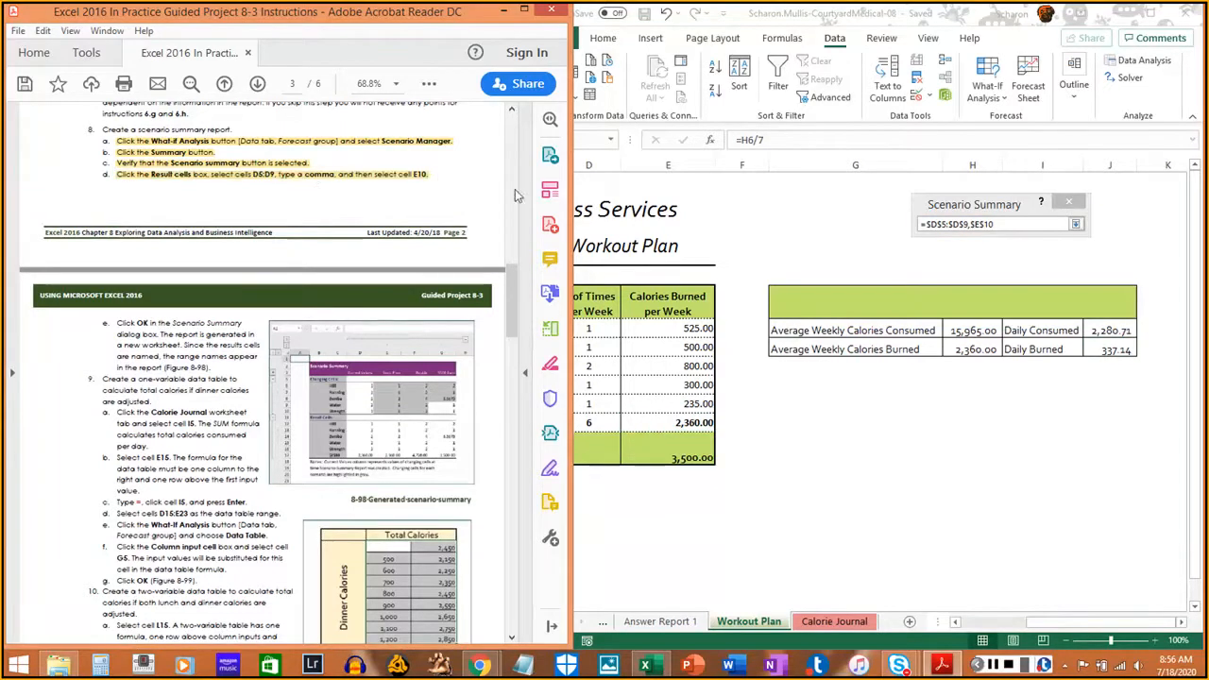
left_click(1046, 237)
left_click(1075, 225)
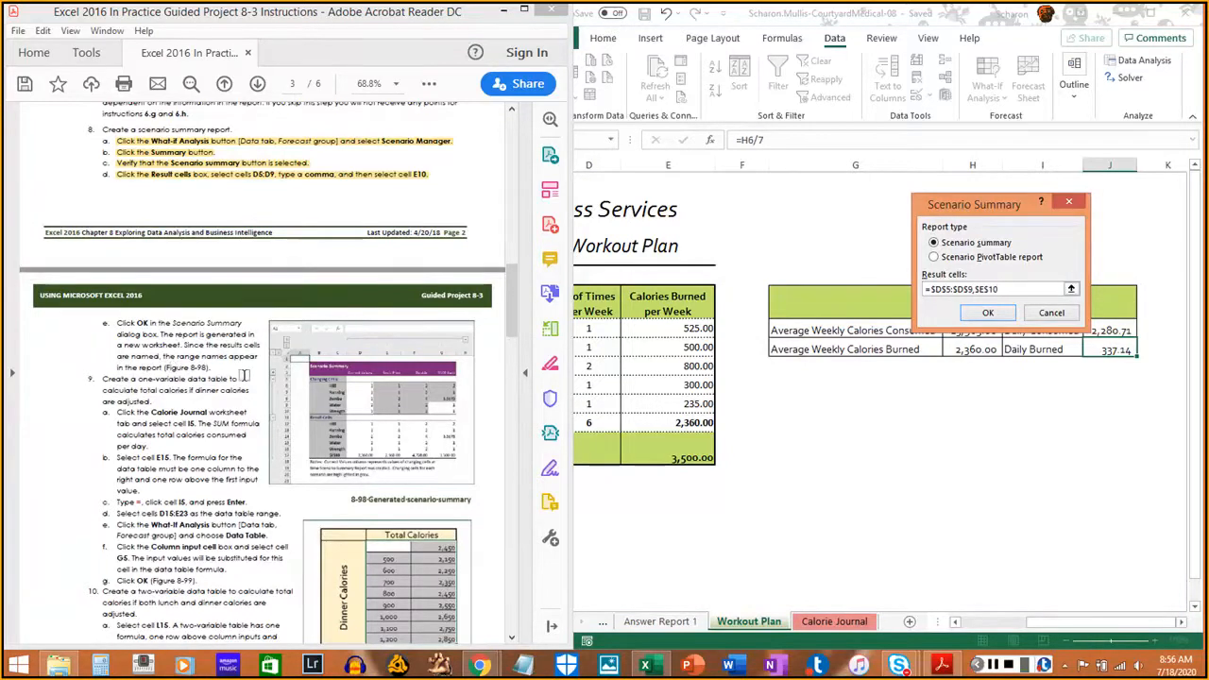
left_click(999, 314)
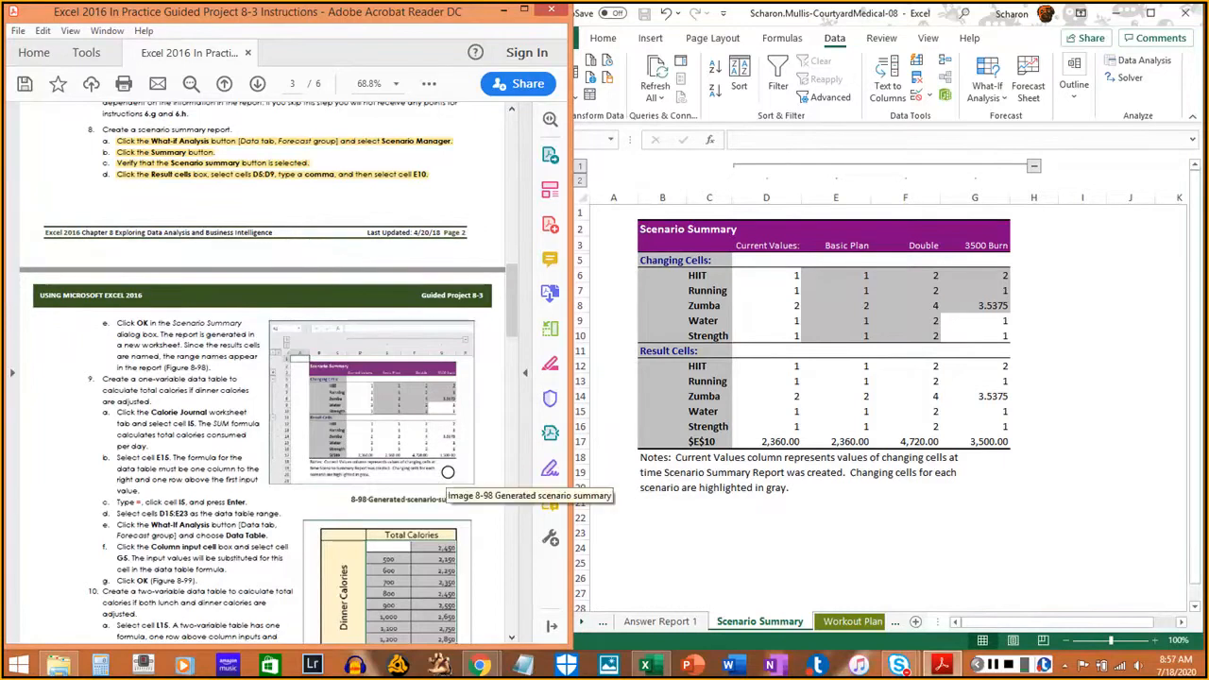
left_click_drag(113, 324, 214, 369)
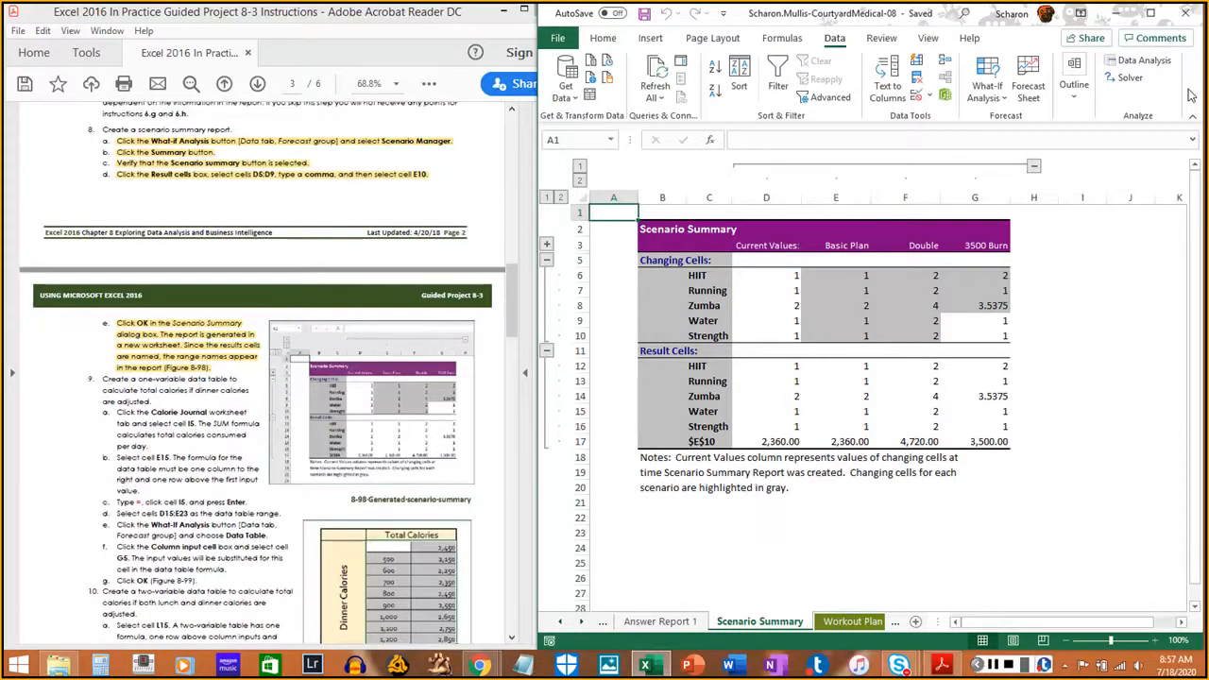
Switch to the Calorie Journal worksheet
left_click(993, 665)
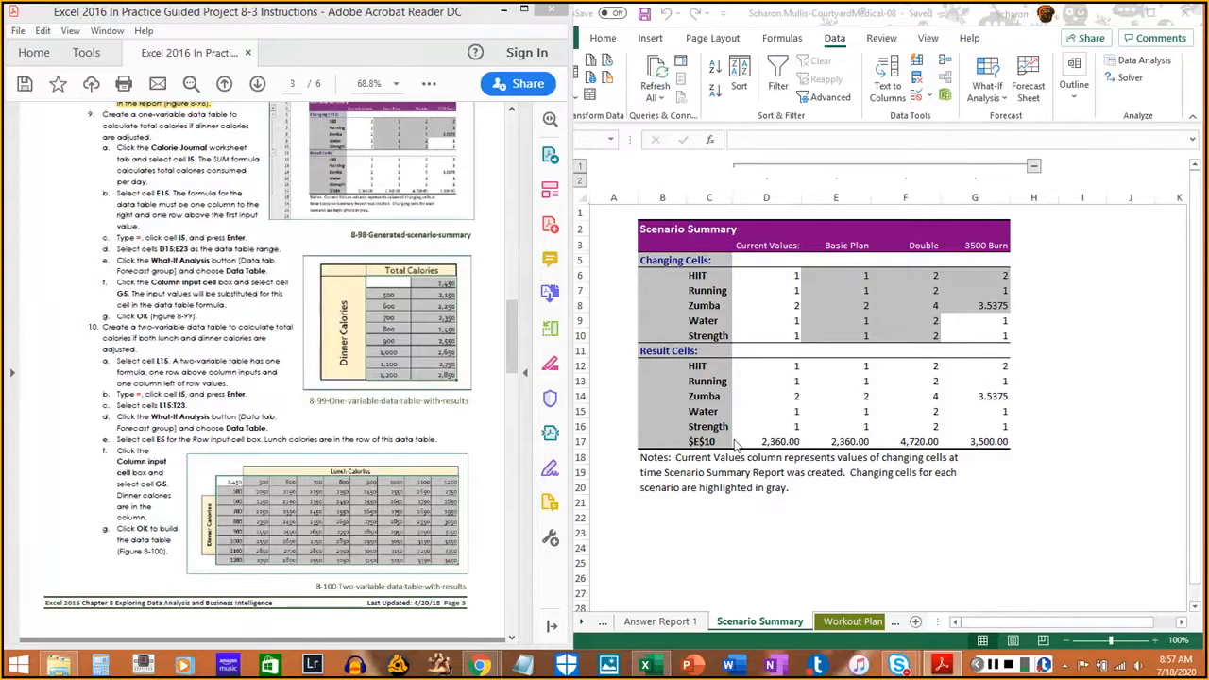
left_click(581, 623)
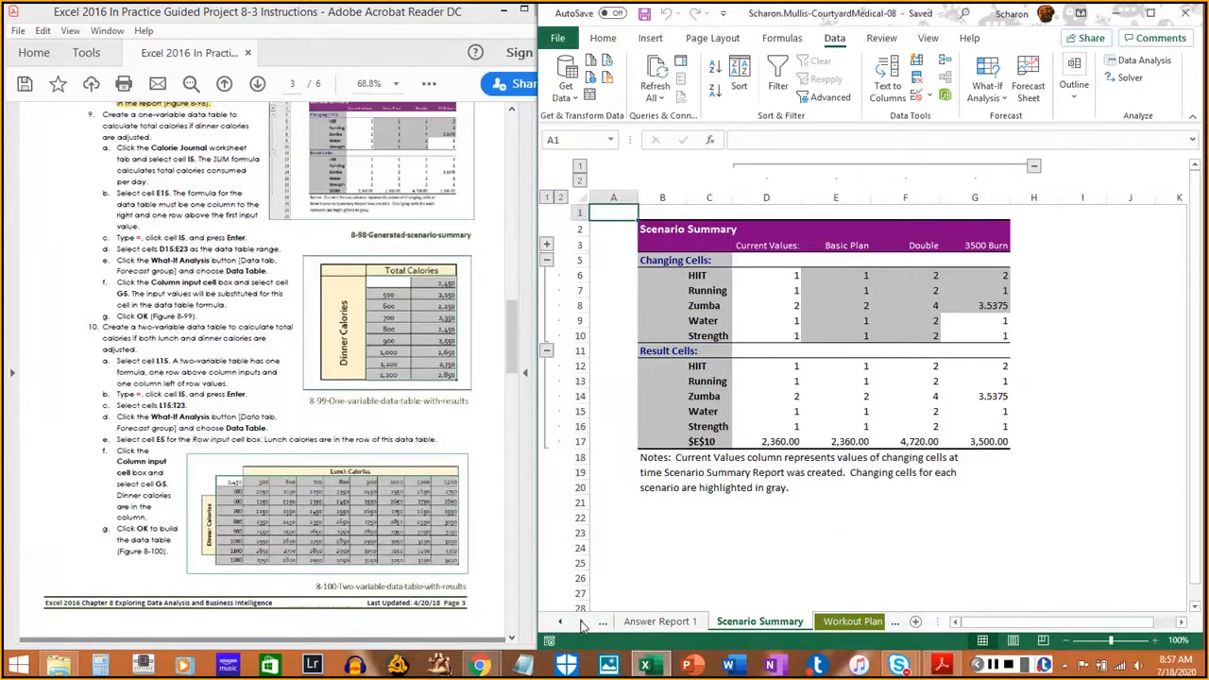
left_click(581, 624)
left_click(853, 626)
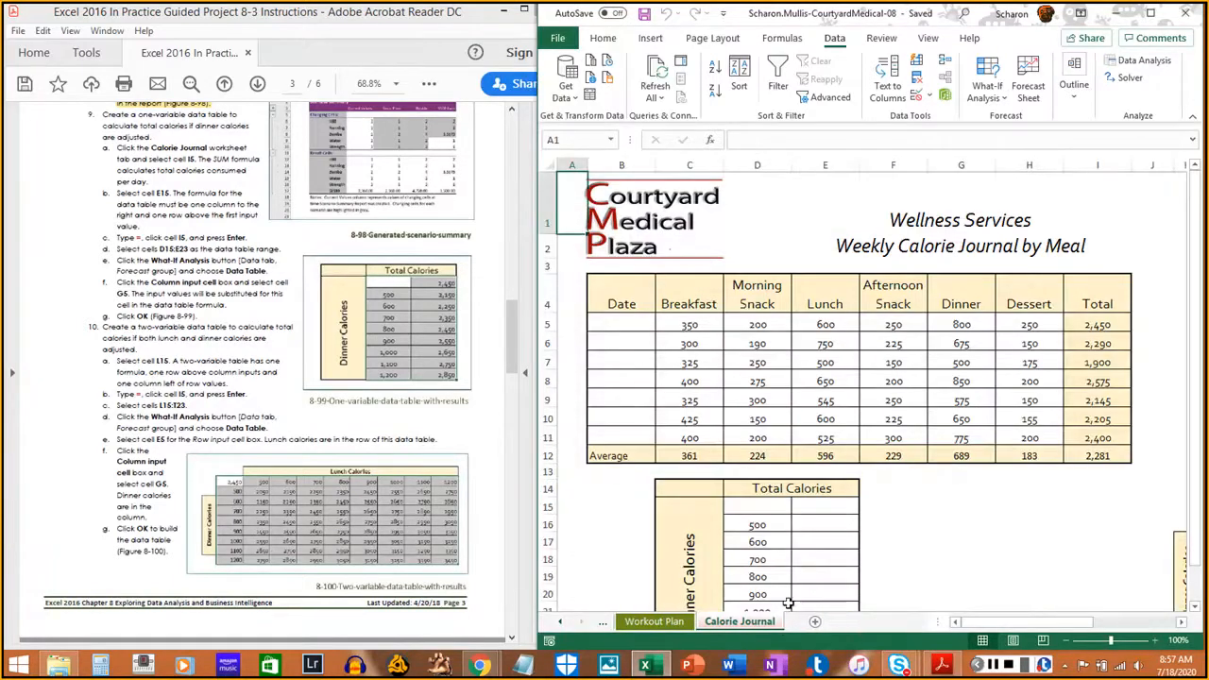
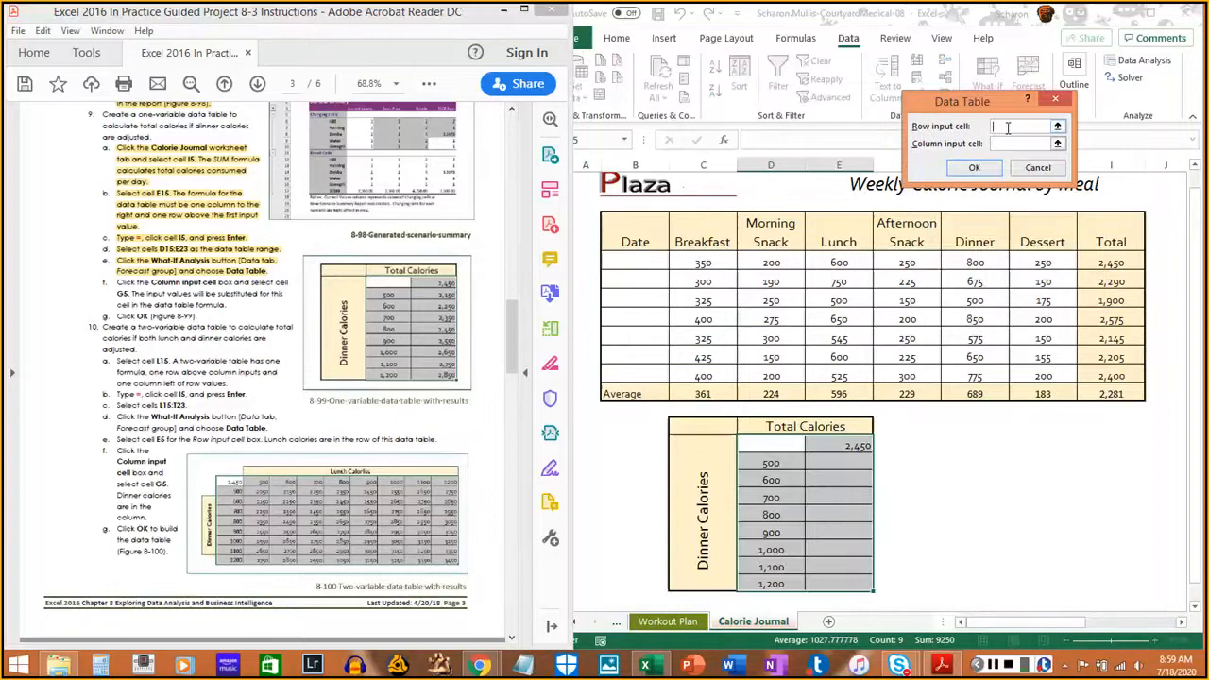
Create the one-variable data table in D15:E23 with G5 as the column input cell
left_click(1058, 144)
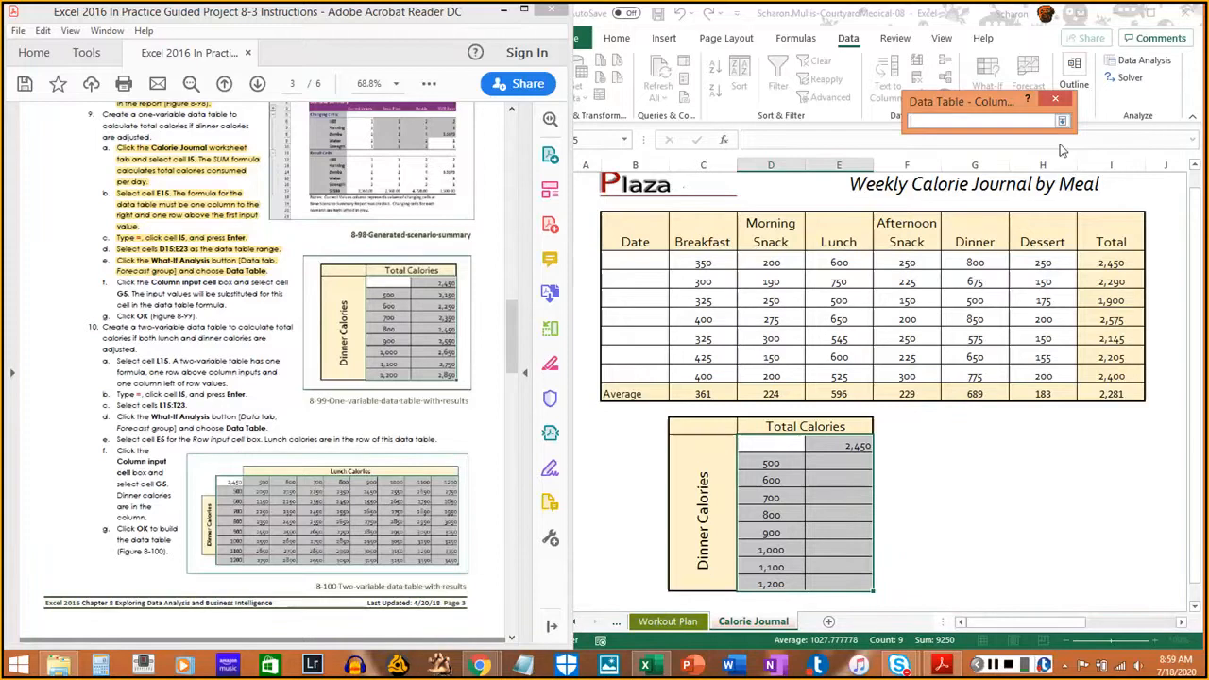
left_click(979, 265)
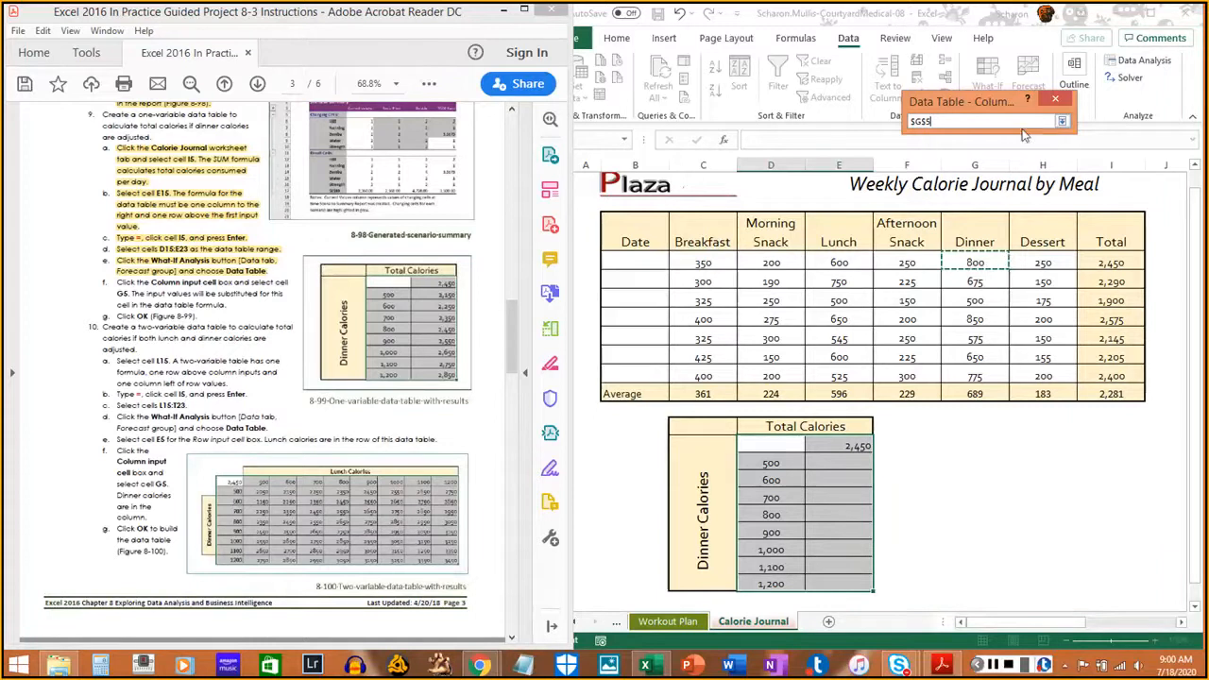
left_click(1060, 124)
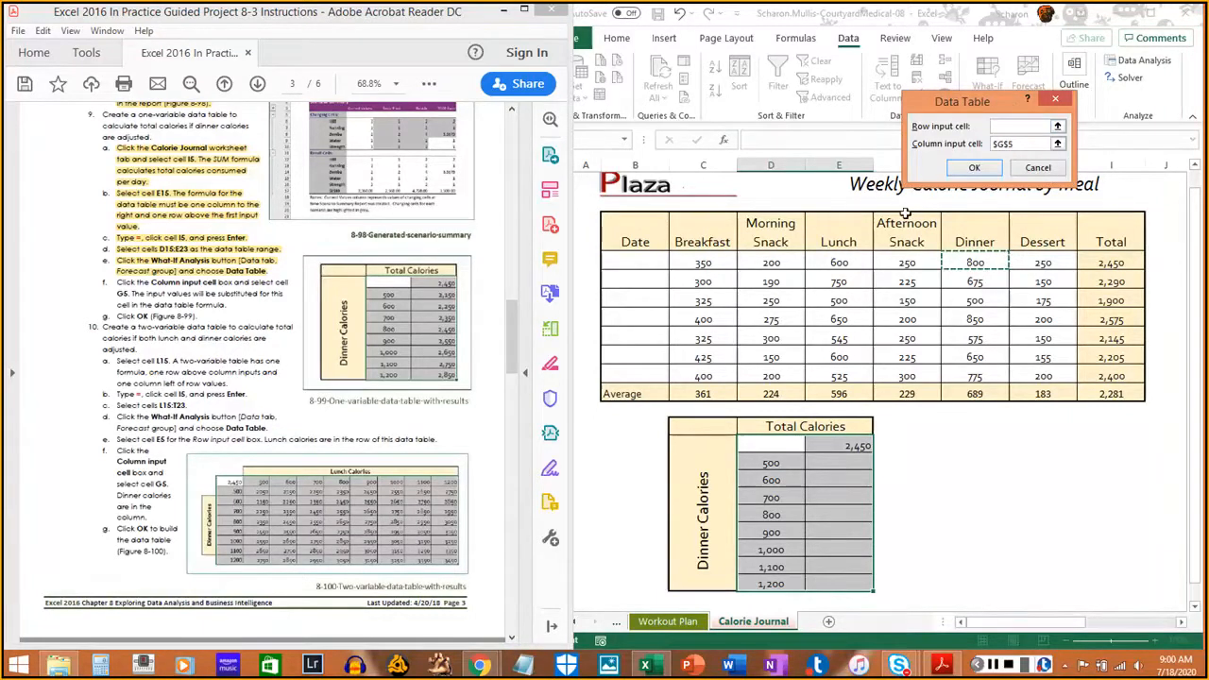
left_click(976, 168)
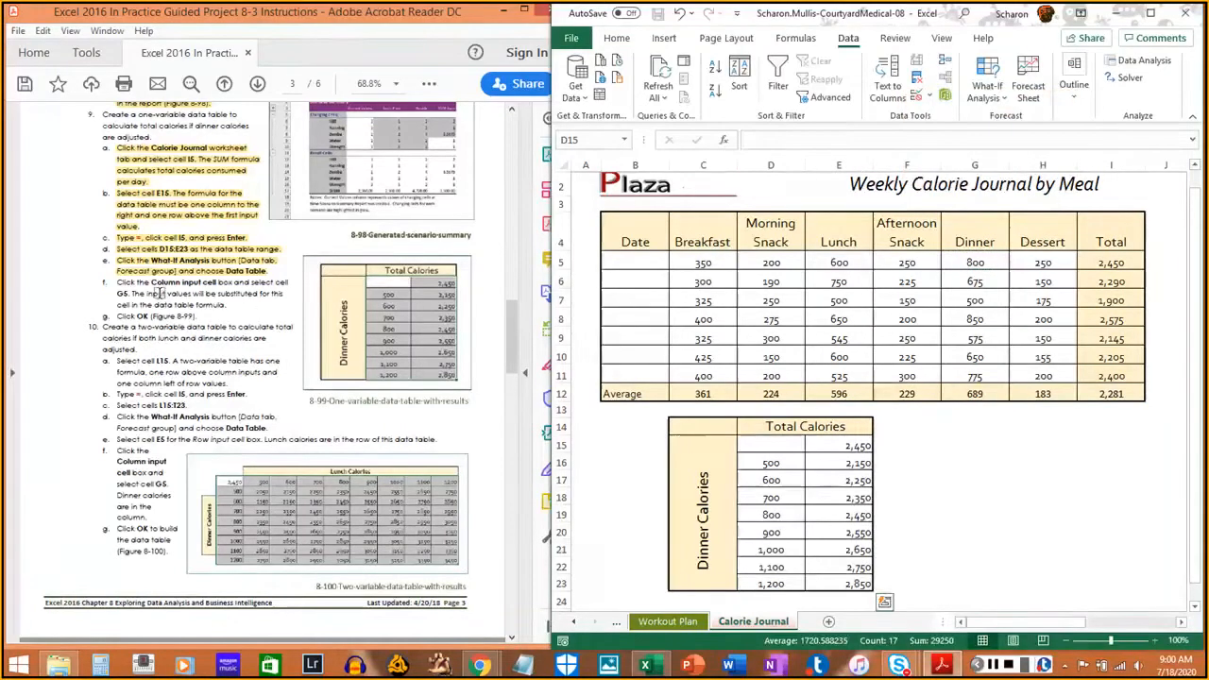
Highlight instructions 9f and 9g in yellow in the PDF and dismiss saving the PDF
left_click_drag(118, 281, 226, 306)
left_click_drag(115, 316, 199, 315)
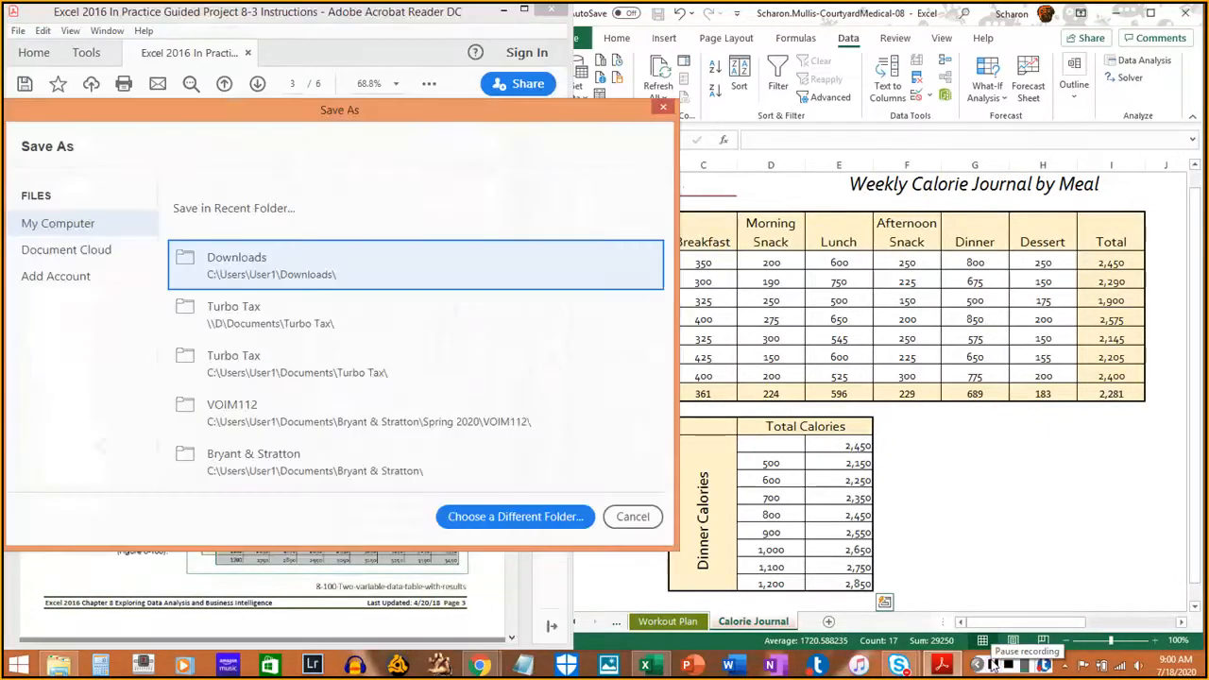
left_click(633, 517)
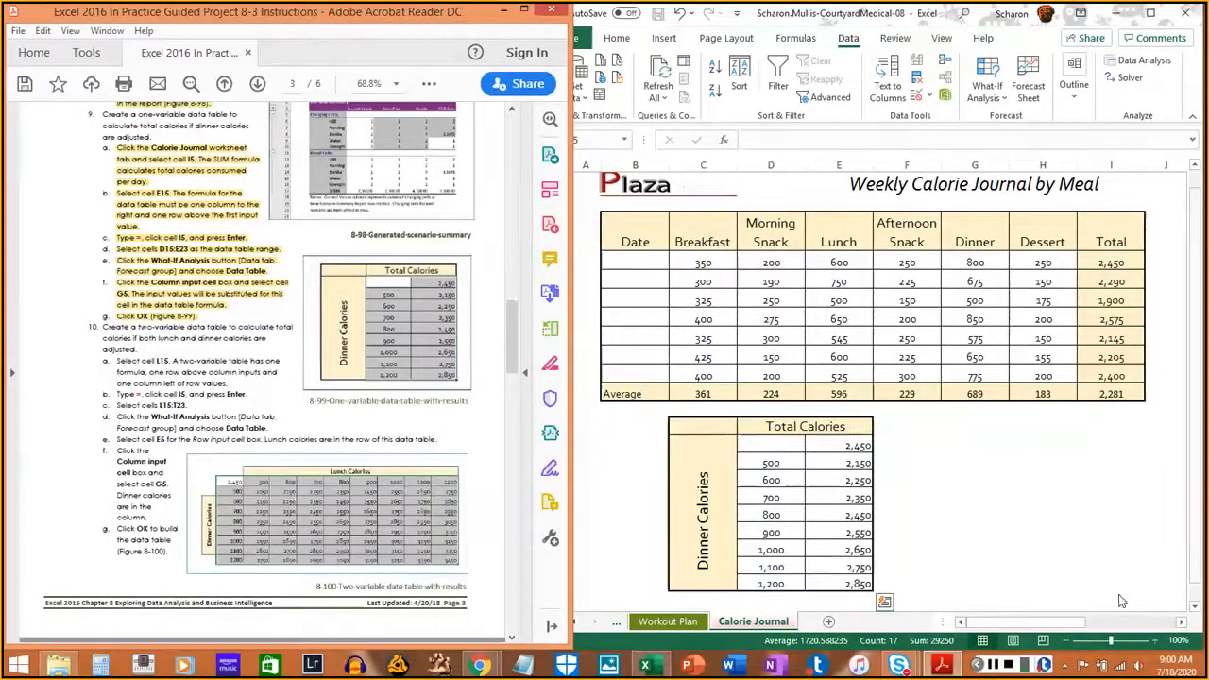
Select cell L15 on the Calorie Journal sheet and highlight instruction 10a in yellow in the PDF
left_click(1196, 525)
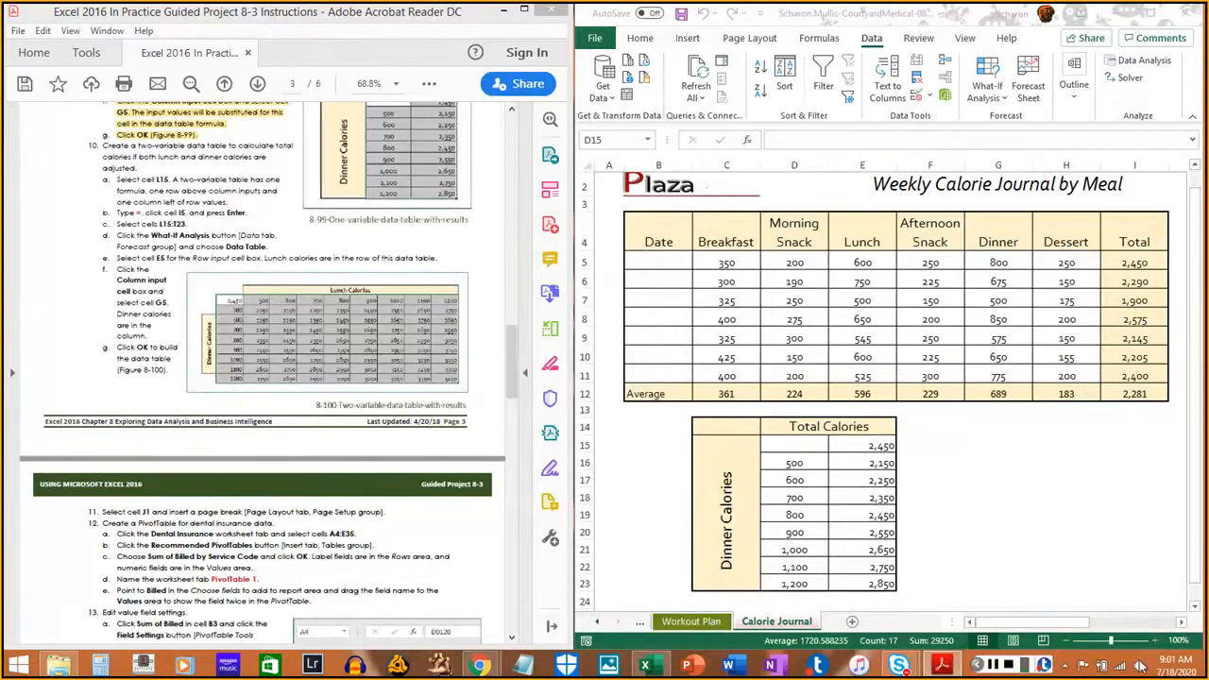
left_click(1181, 628)
left_click(1181, 628)
left_click(1180, 628)
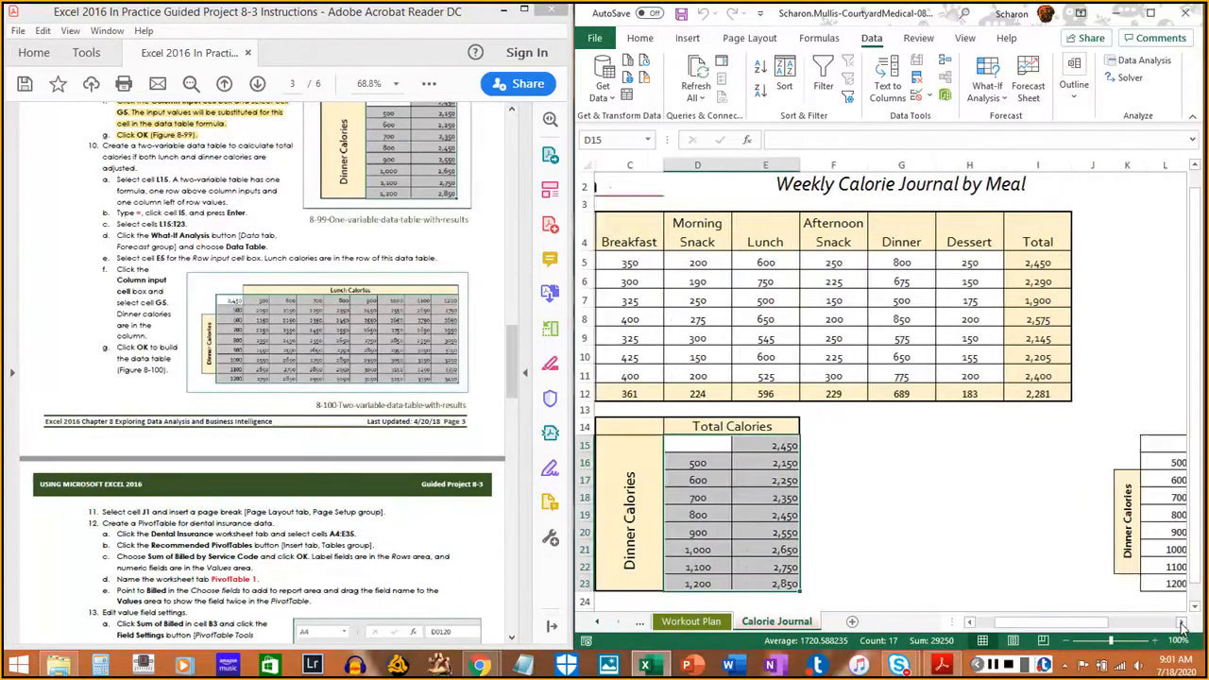
left_click(1181, 628)
left_click(1180, 629)
left_click(1180, 628)
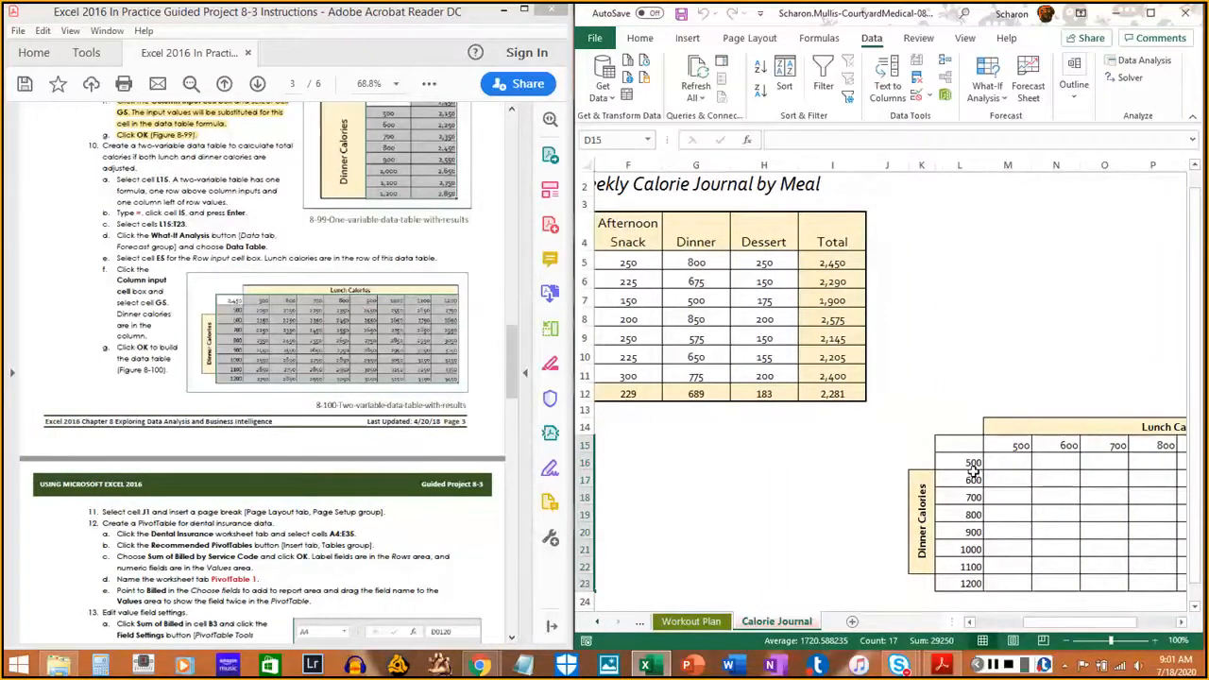
left_click(961, 444)
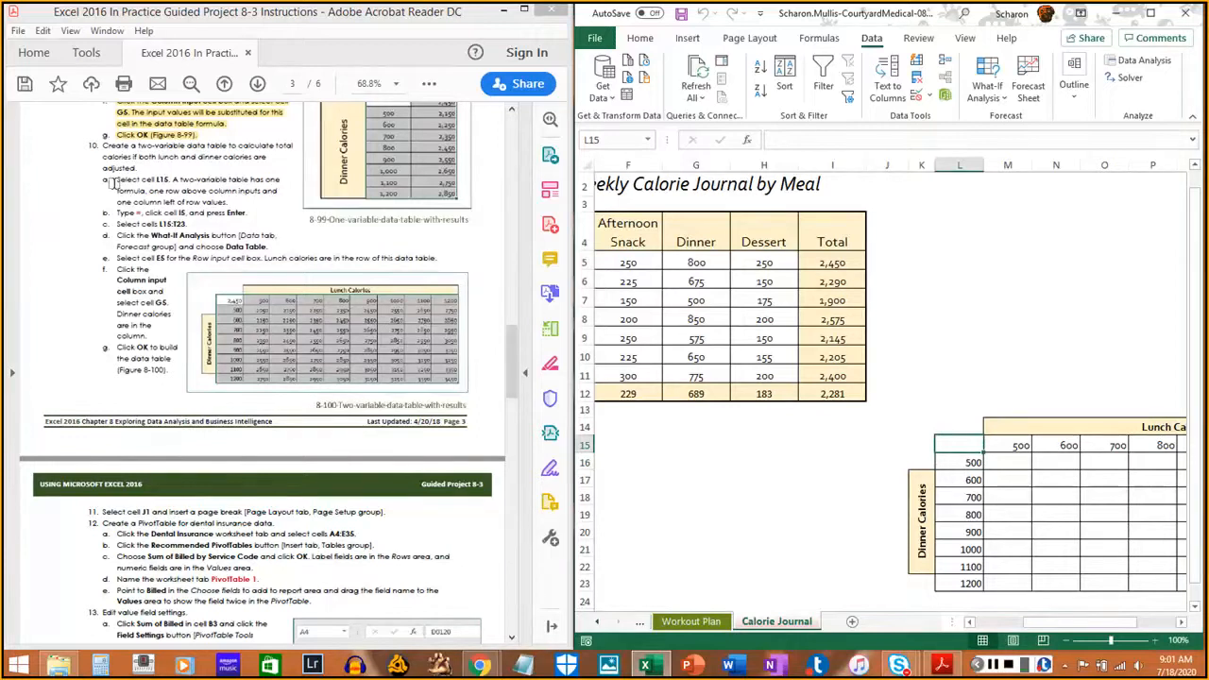
left_click_drag(112, 178, 227, 203)
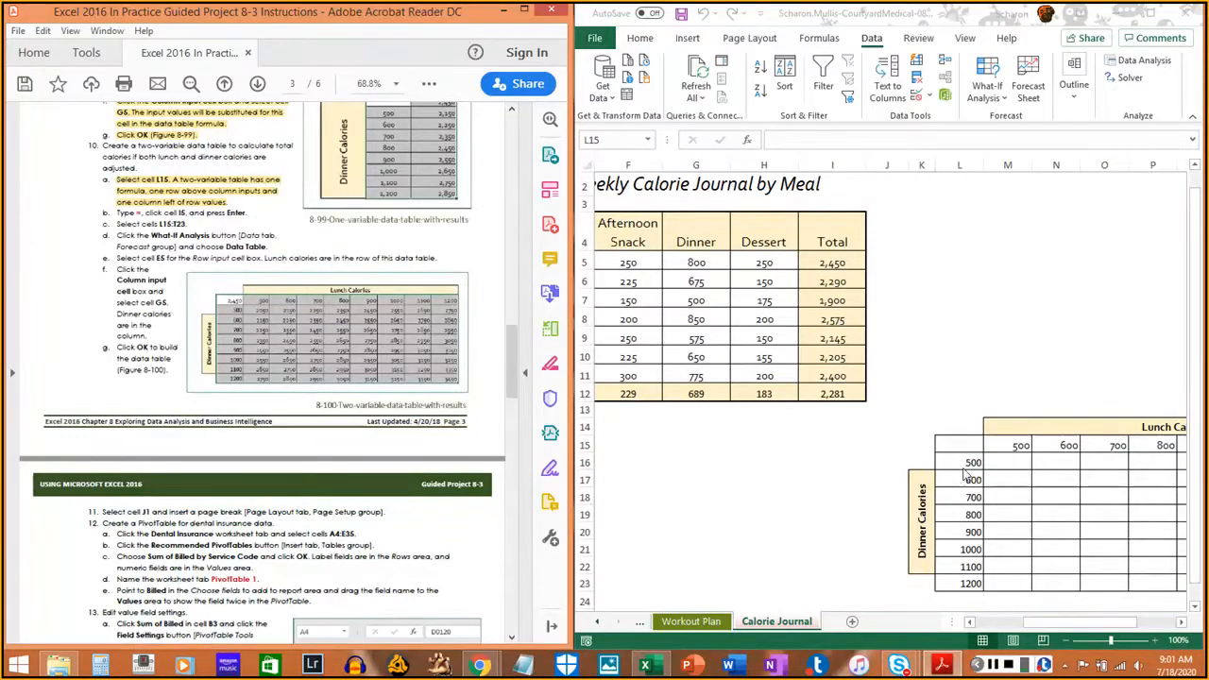
Enter the formula =I5 in cell L15 and highlight instruction 10b in yellow in the PDF
left_click(973, 440)
type("=")
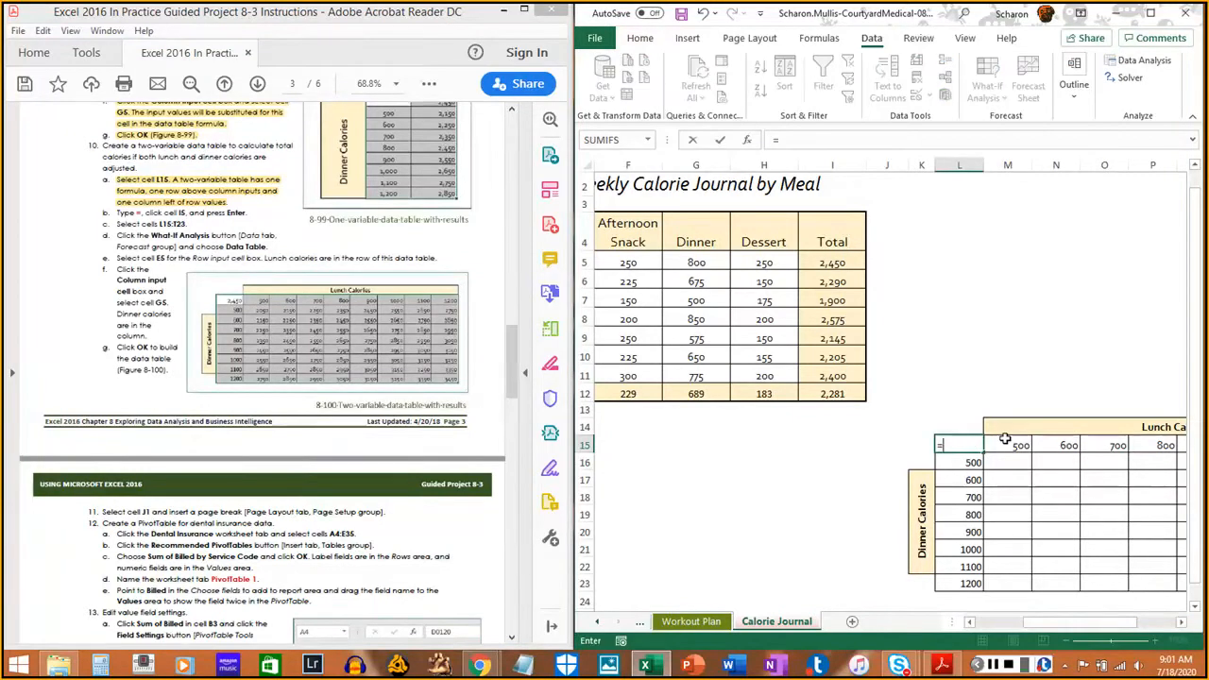
type("I")
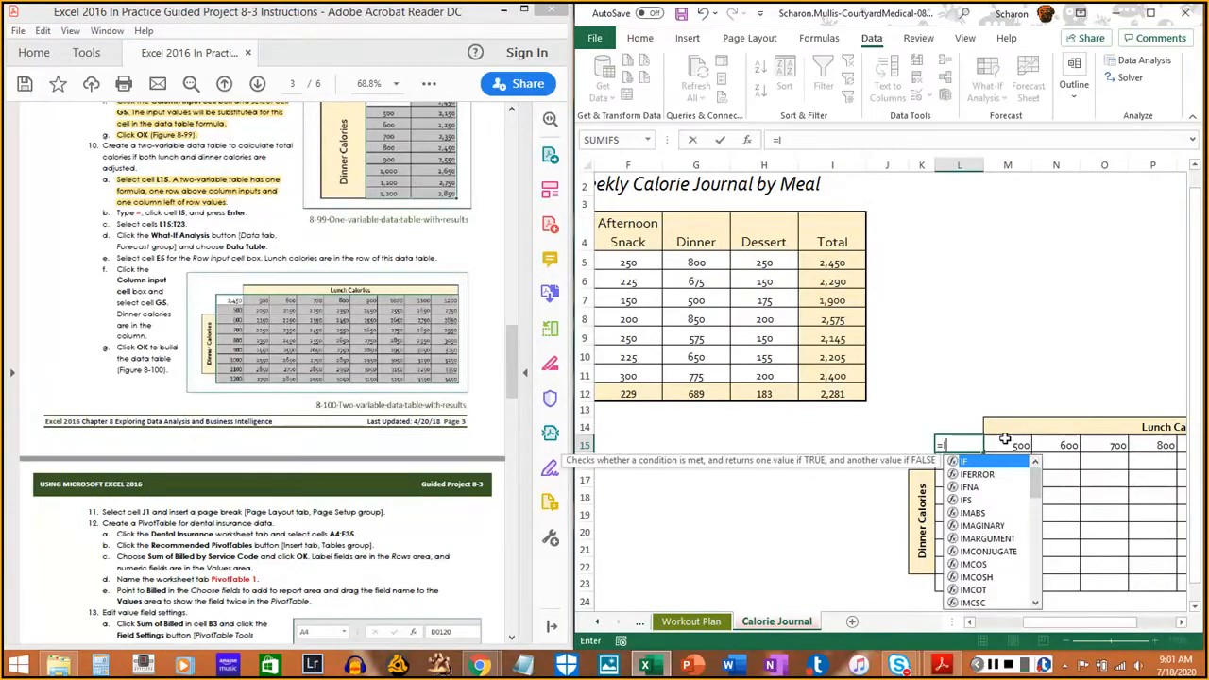
type("5")
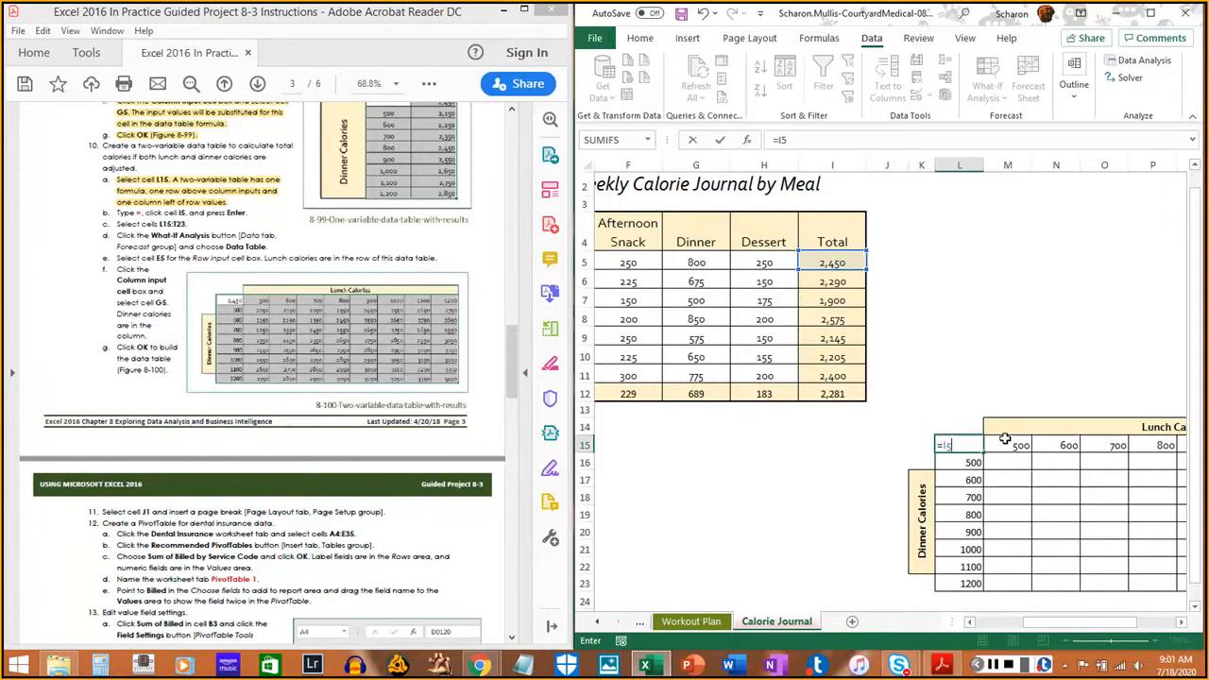
key("Return")
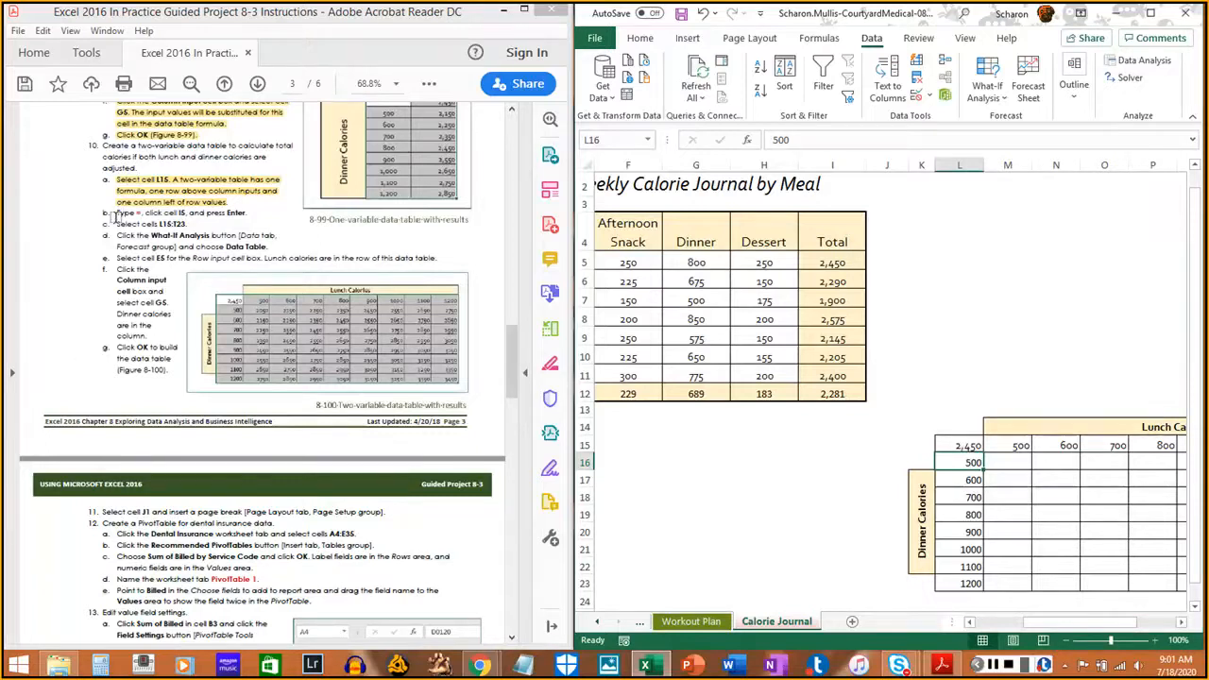
left_click_drag(115, 212, 268, 213)
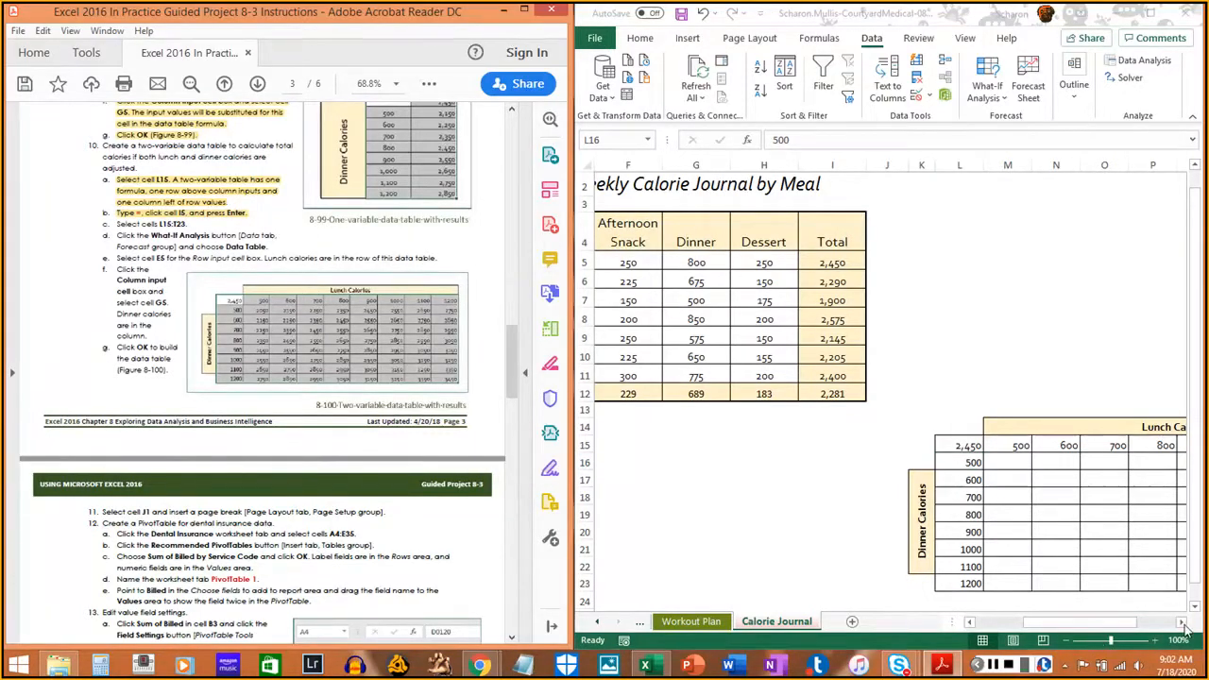
Select cells L15:T23 on the Calorie Journal sheet and highlight instruction 10c in yellow in the PDF
left_click_drag(1186, 624, 1186, 628)
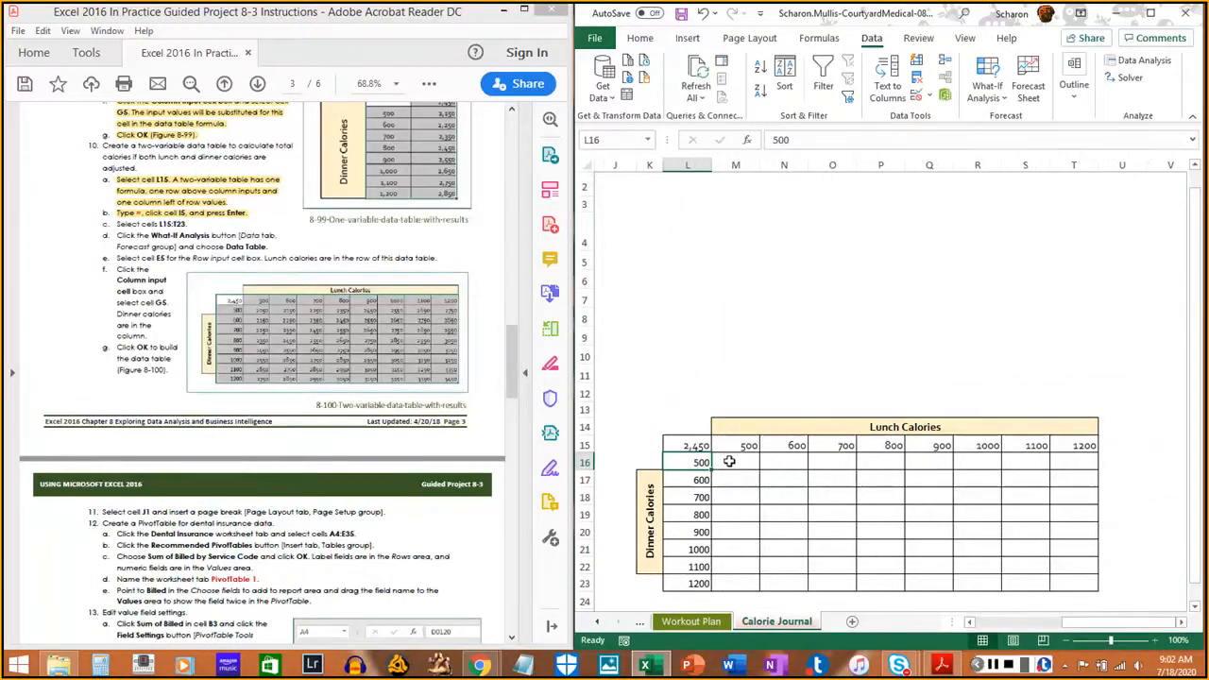
left_click(683, 445)
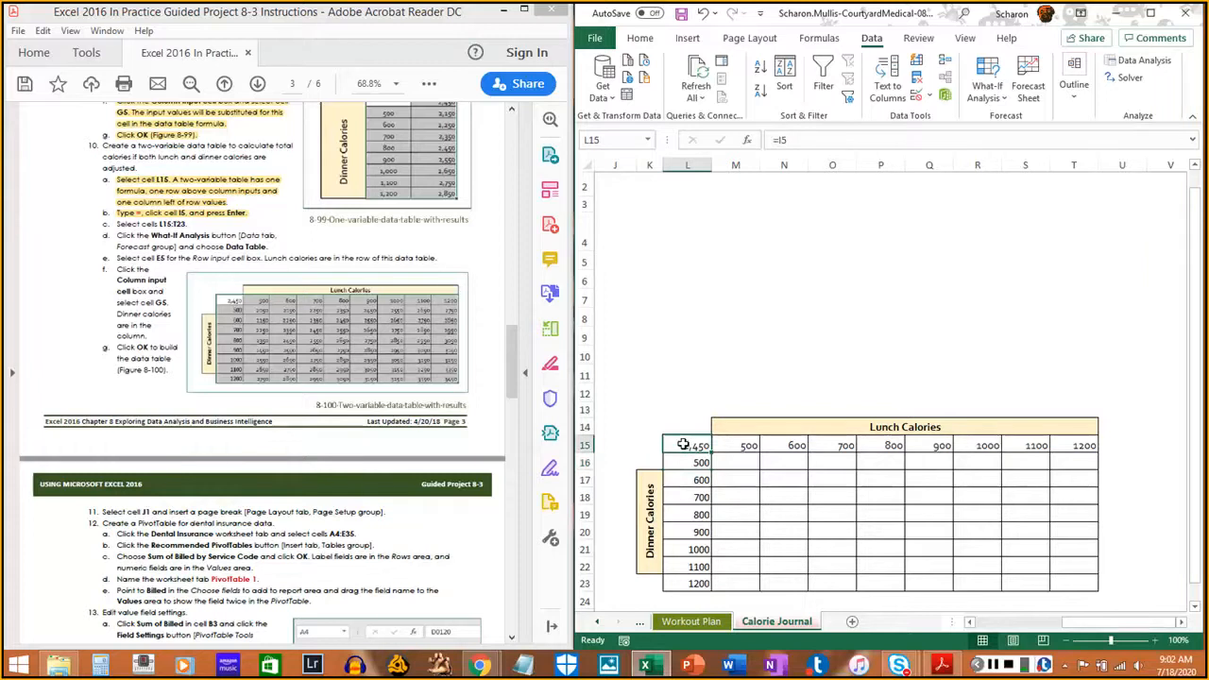
left_click_drag(683, 445, 1061, 592)
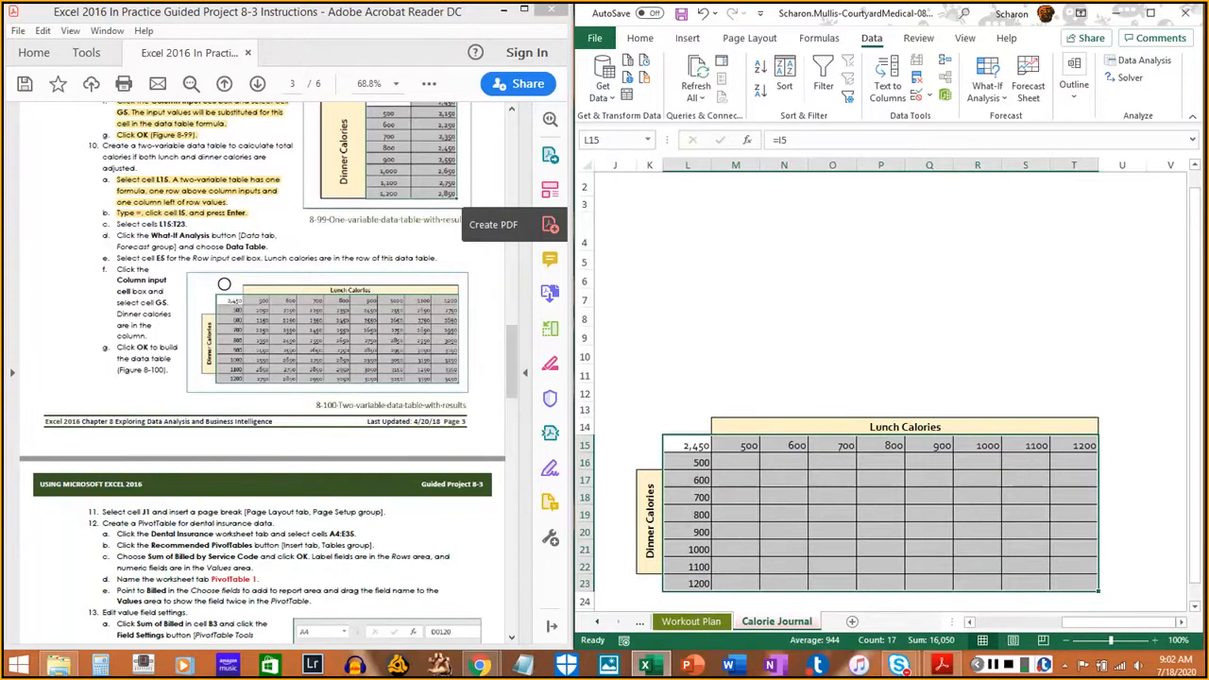
left_click_drag(111, 222, 186, 224)
left_click(185, 226)
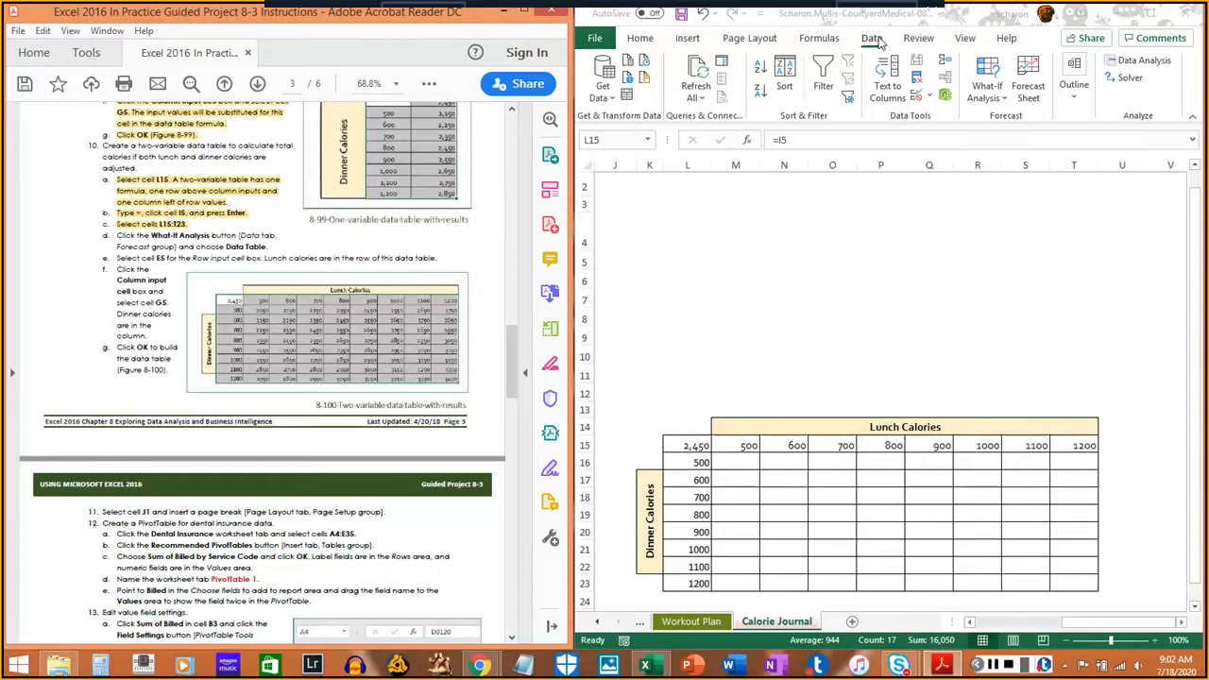
Start a What-If Analysis Data Table for the selected range and highlight instruction 10d in yellow in the PDF
left_click(999, 102)
left_click(999, 101)
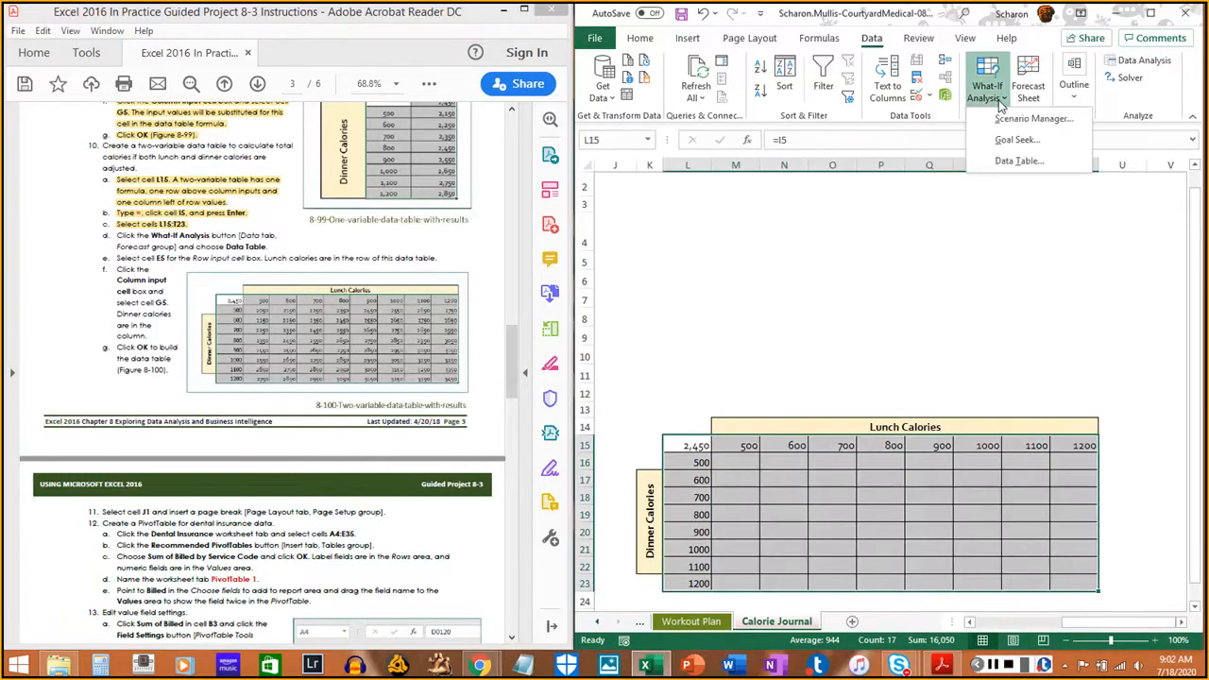
left_click(1019, 161)
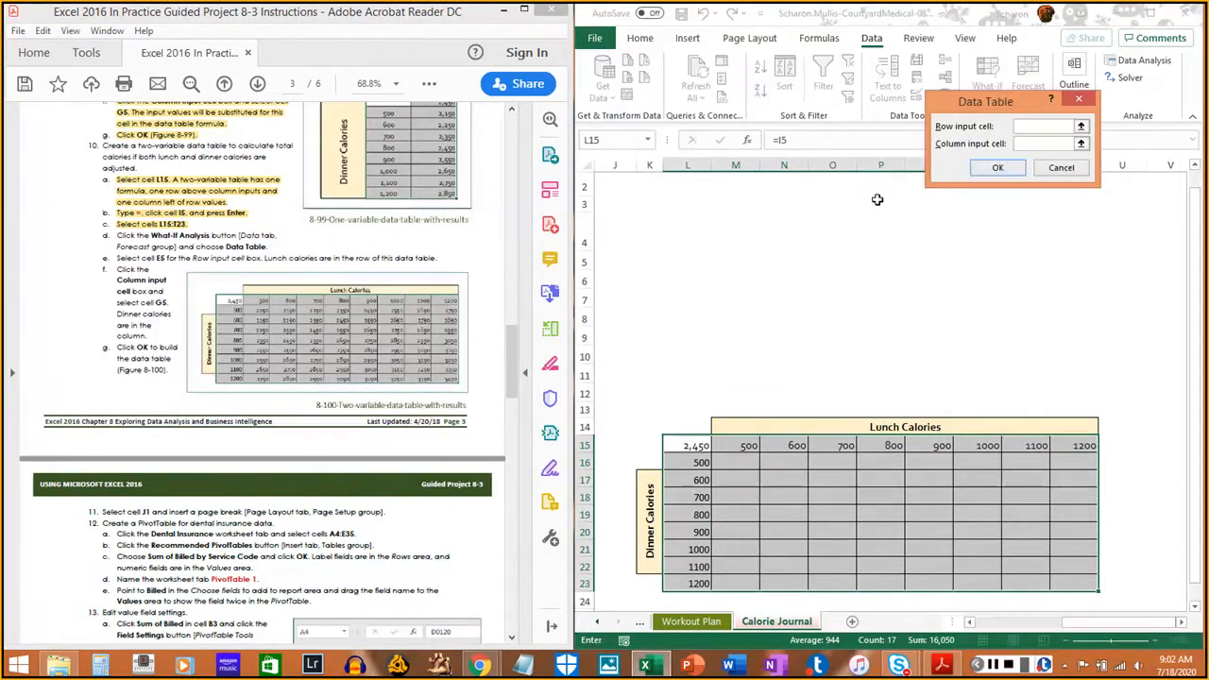
left_click_drag(115, 233, 270, 245)
left_click(270, 252)
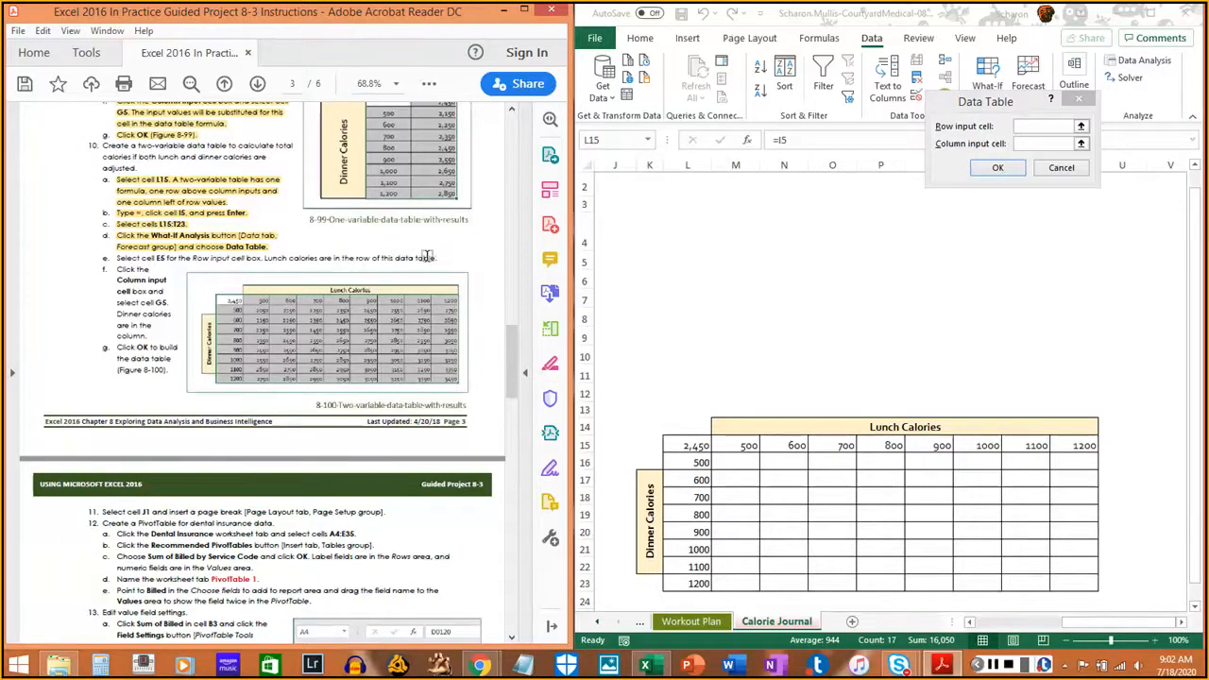
Set the data table's row input cell to E5 and highlight instruction 10e in yellow in the PDF
left_click(1082, 130)
left_click(1082, 126)
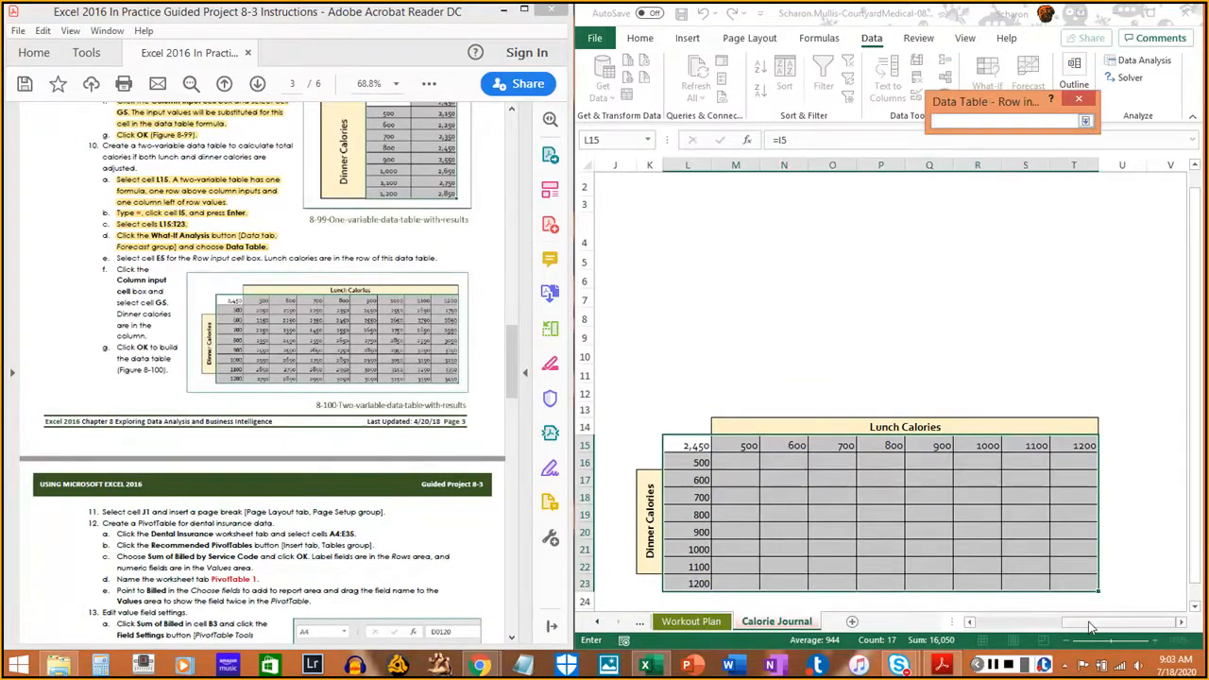
left_click_drag(1089, 626, 999, 628)
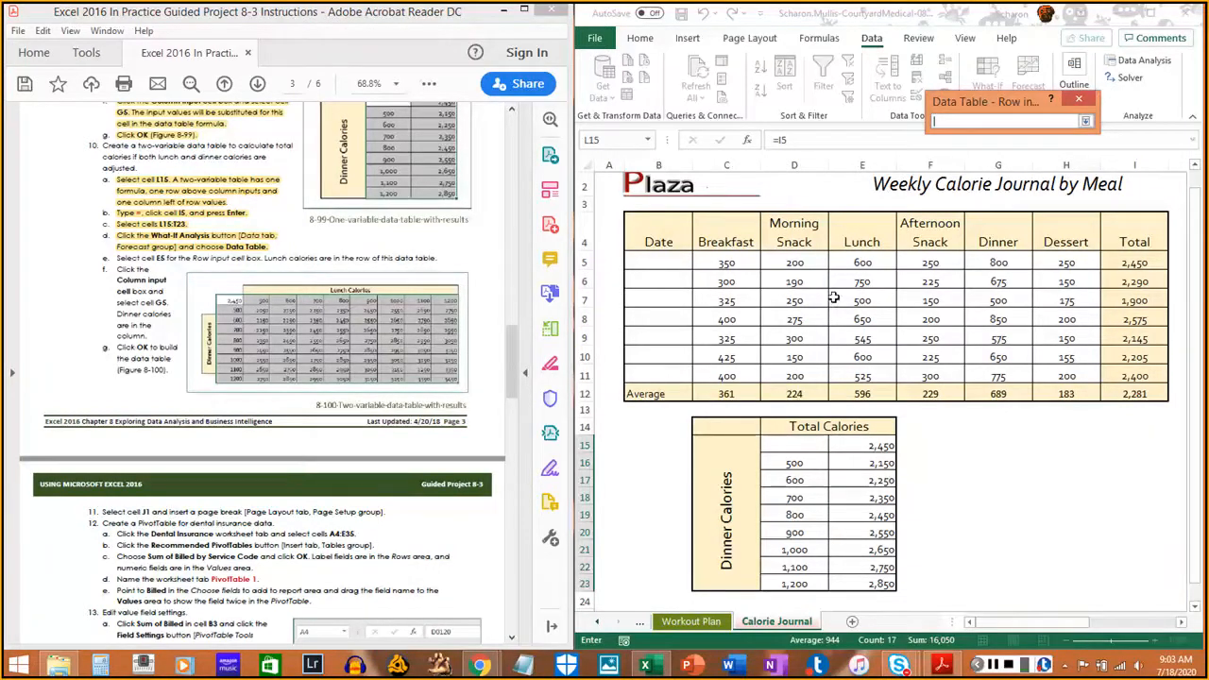
left_click(866, 264)
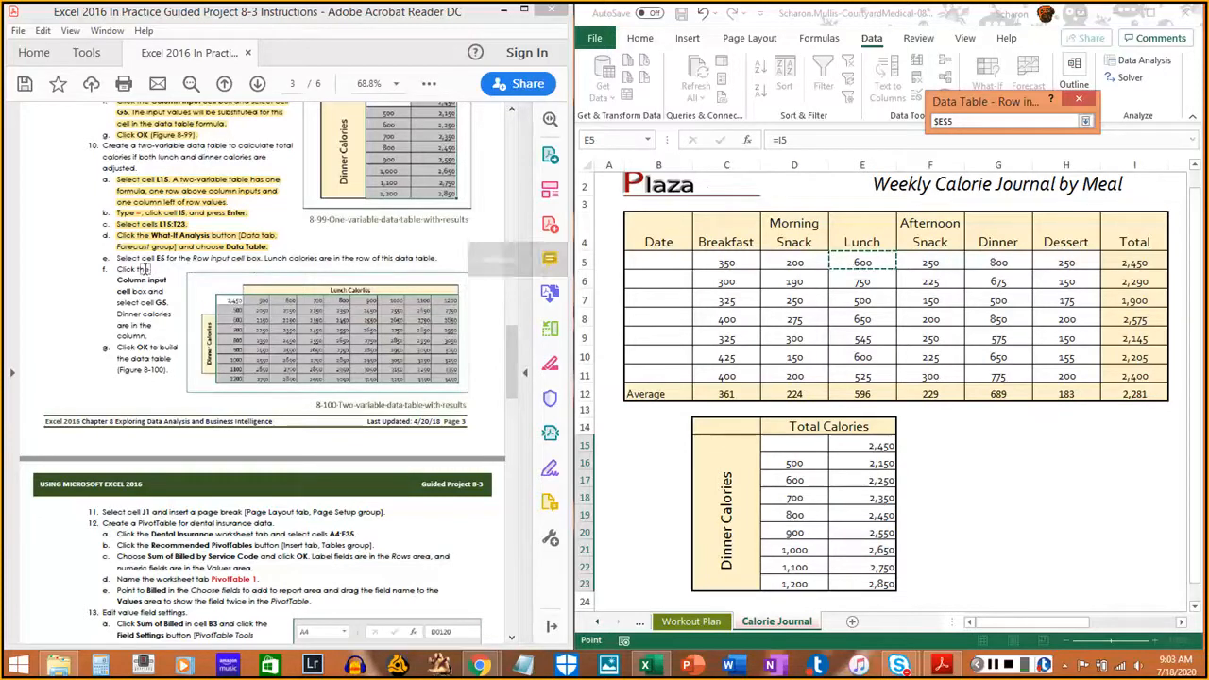
left_click(1086, 121)
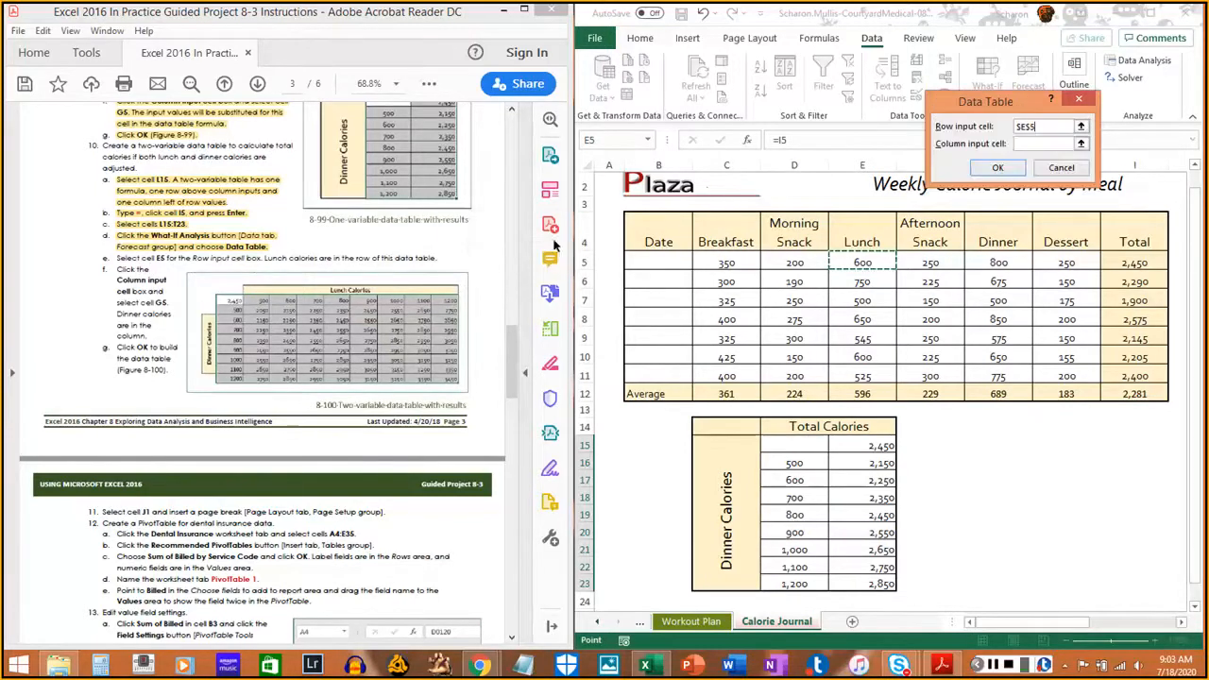
left_click(110, 258)
left_click_drag(111, 258, 438, 258)
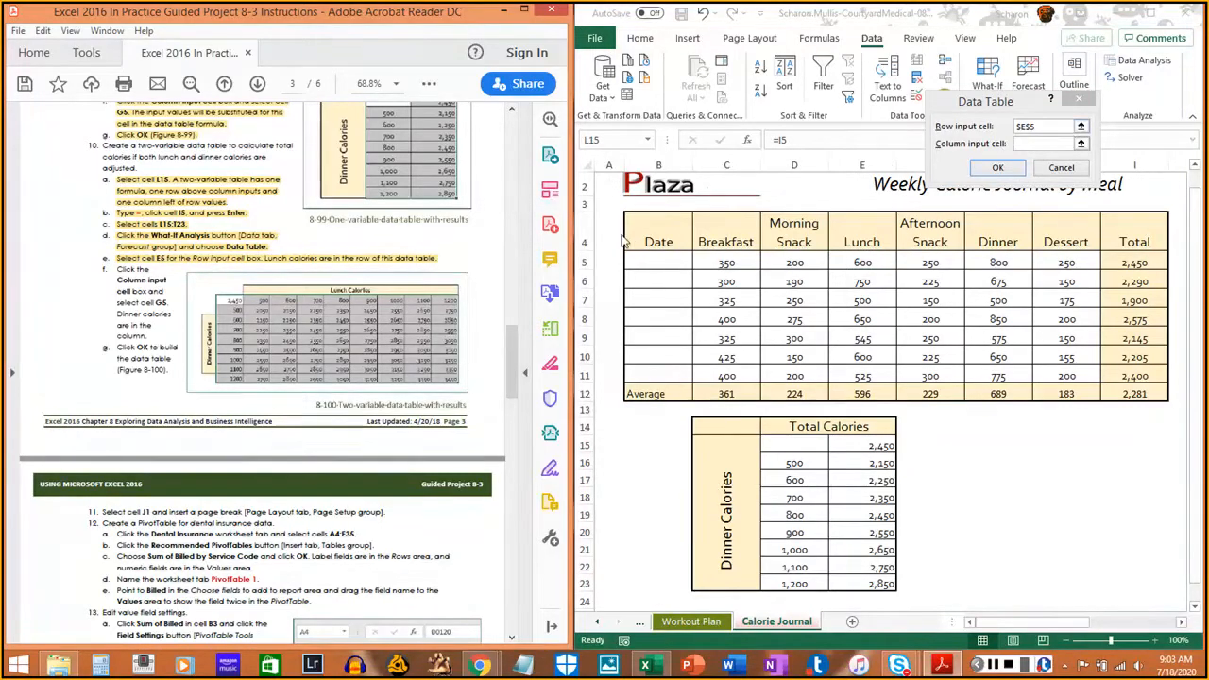
Set the data table's column input cell to G5 and highlight instruction 10f in yellow in the PDF
left_click(1032, 143)
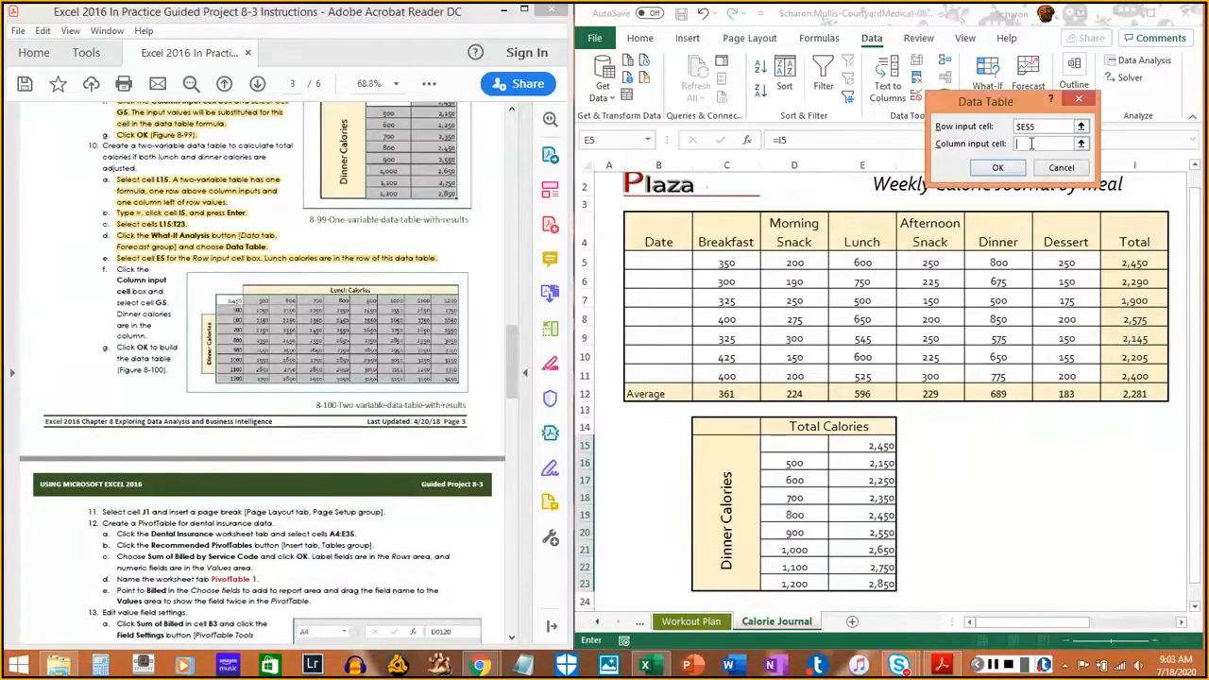
left_click(1081, 143)
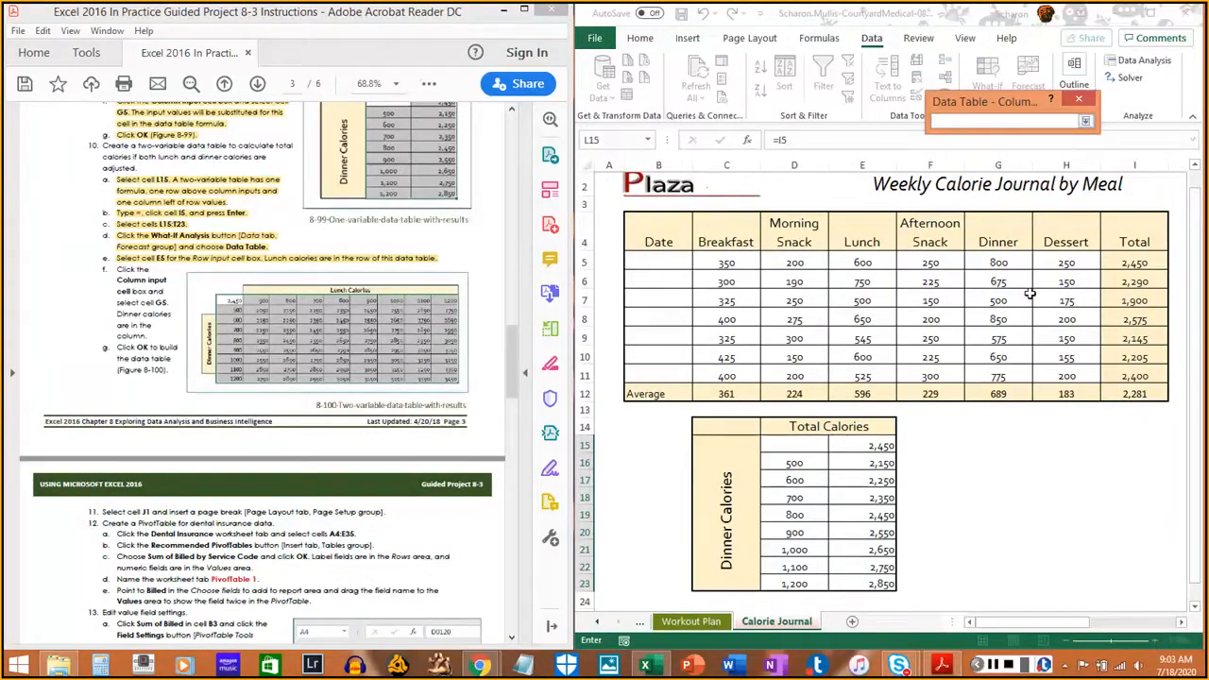
left_click(999, 260)
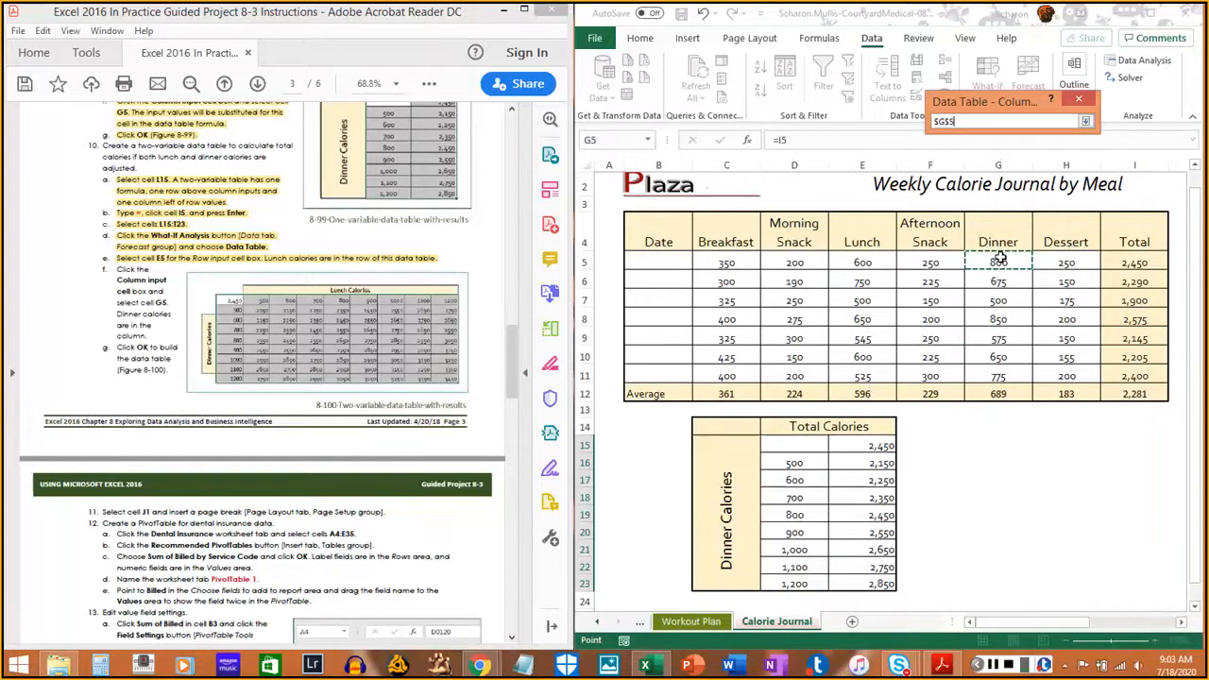
left_click(1085, 121)
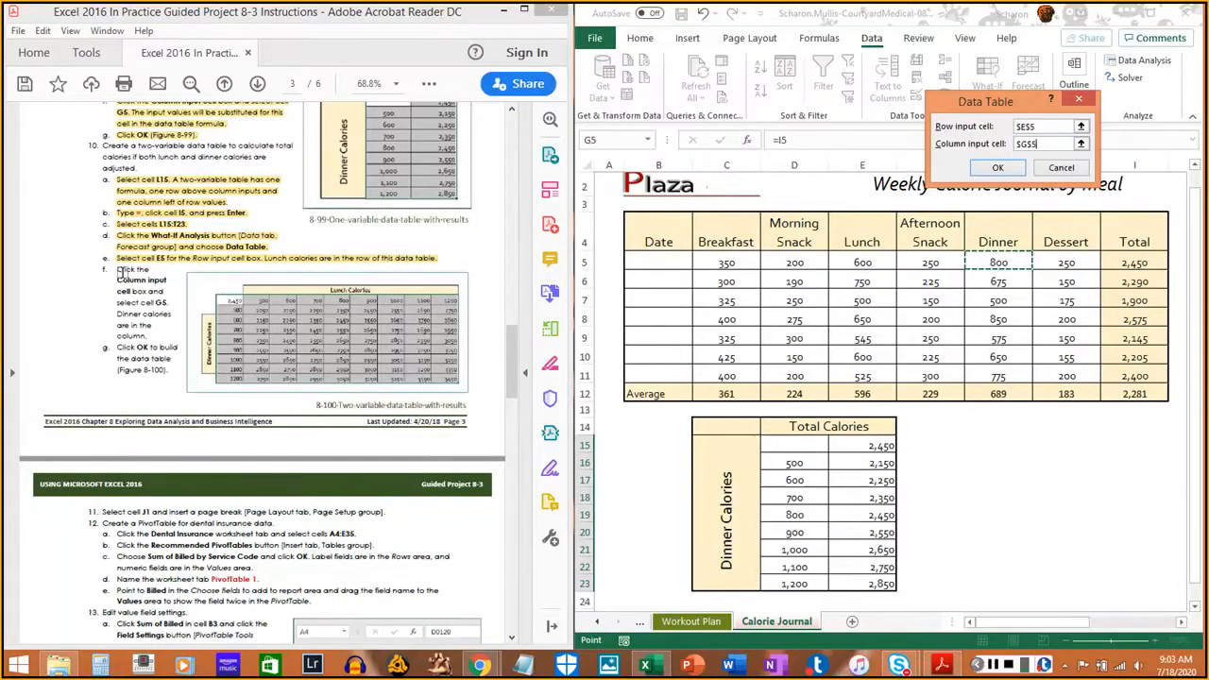
left_click_drag(116, 269, 147, 332)
left_click(149, 338)
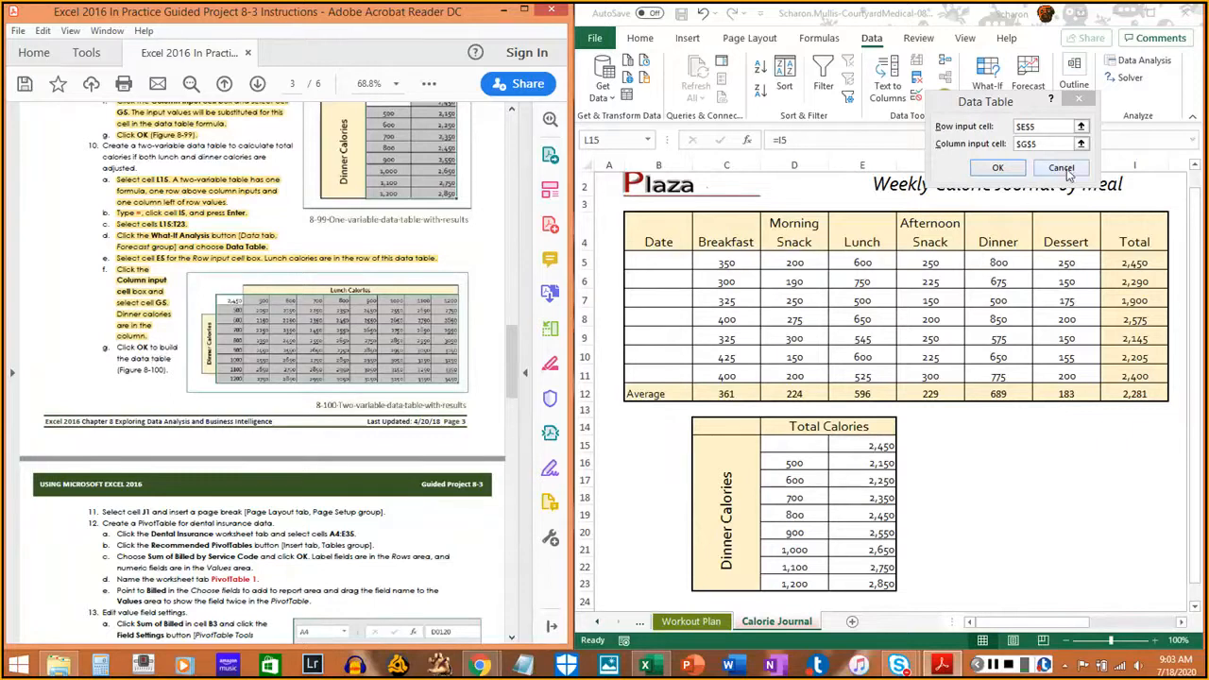
Build the two-variable data table from the chosen input cells and highlight instruction 10g in yellow in the PDF
left_click(997, 169)
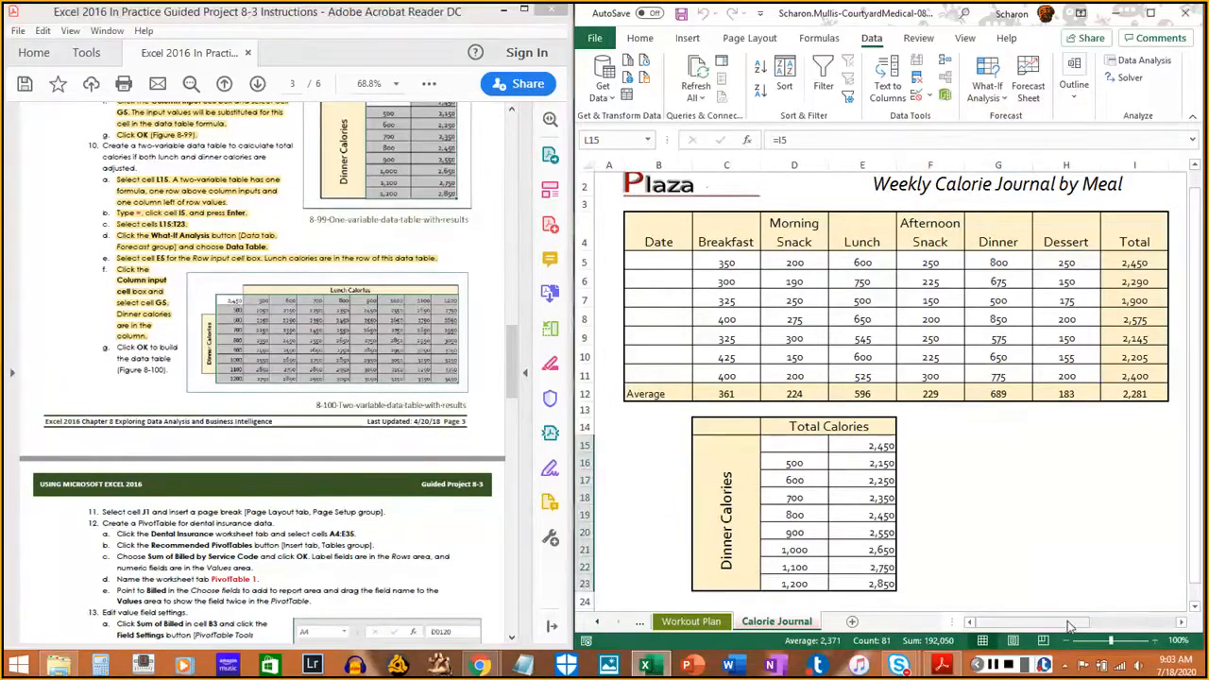
left_click(1117, 621)
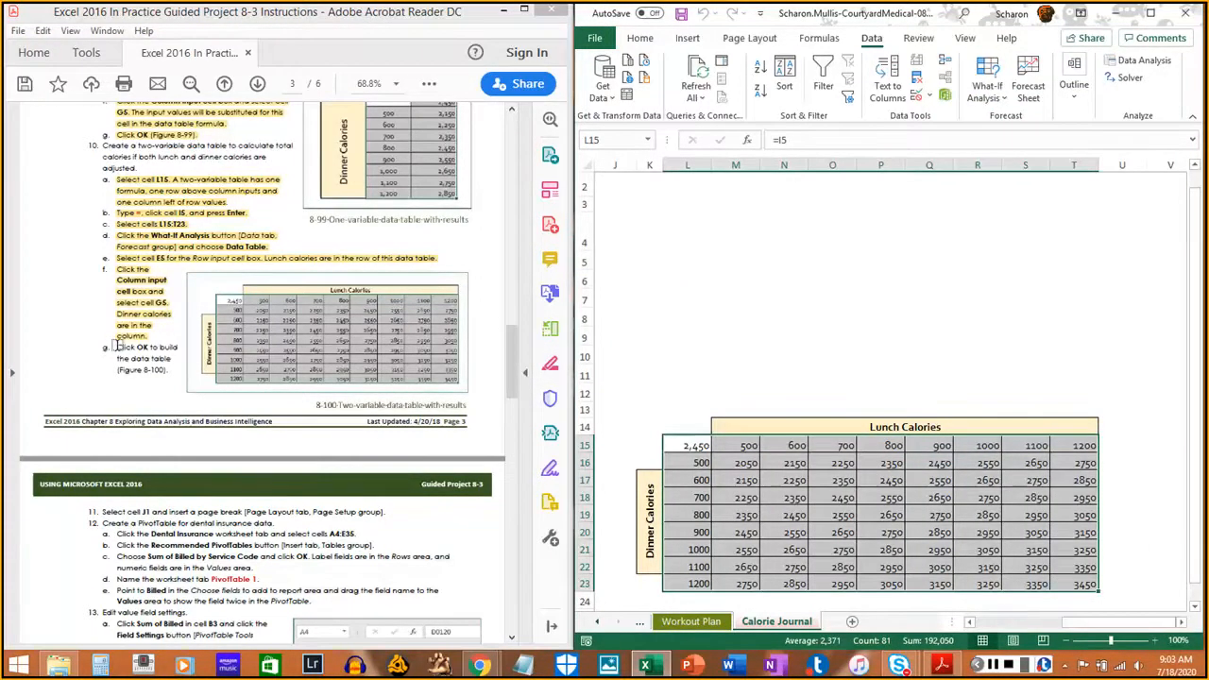
left_click_drag(117, 346, 165, 371)
left_click(166, 371)
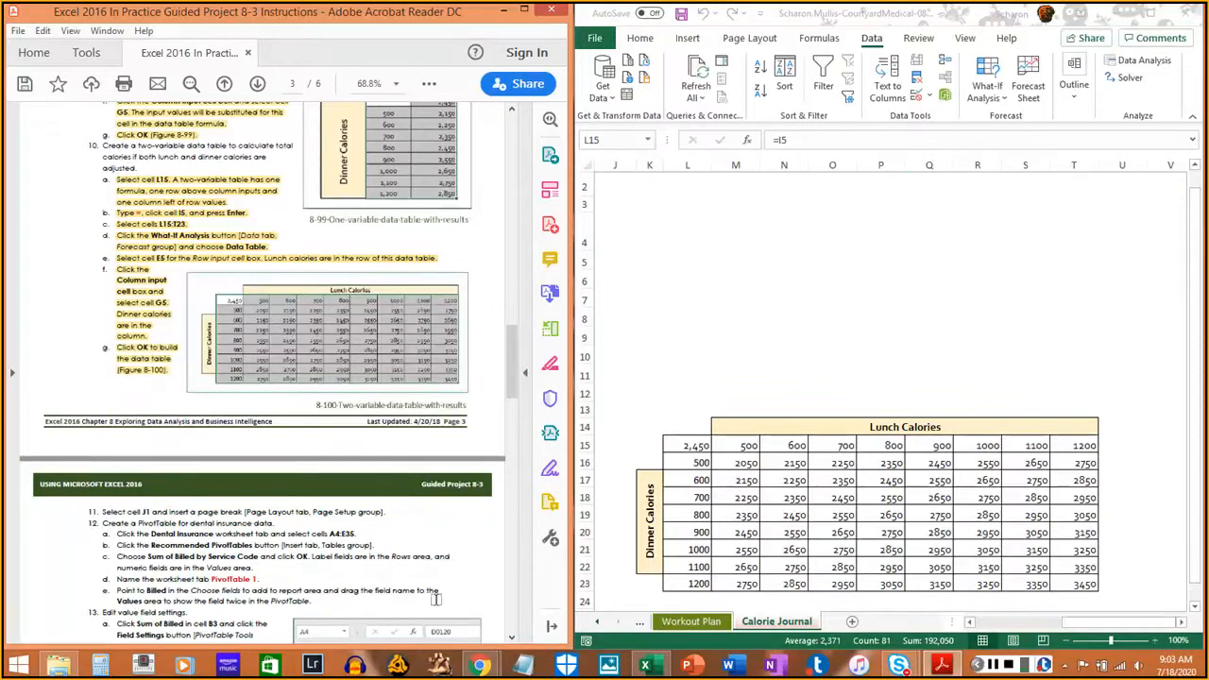
left_click(1088, 587)
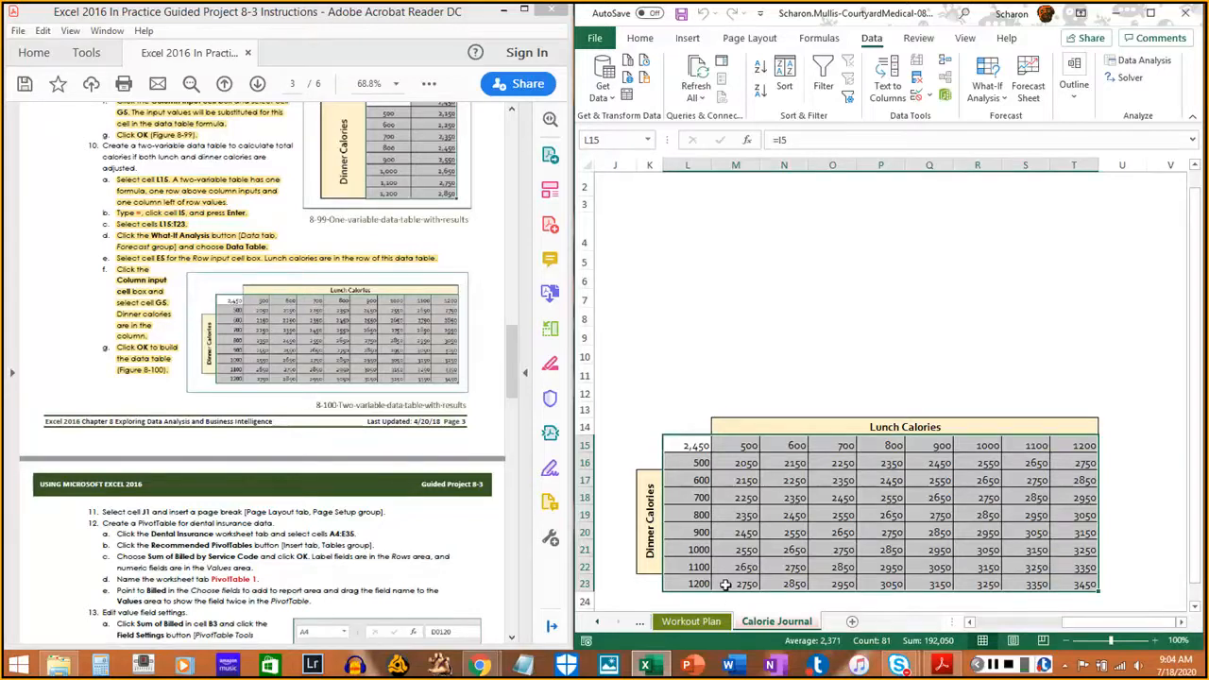
Bring instruction 11 into view in the PDF and select cell J1 on the Calorie Journal sheet
left_click(123, 409)
scroll(122, 409, "down", 5)
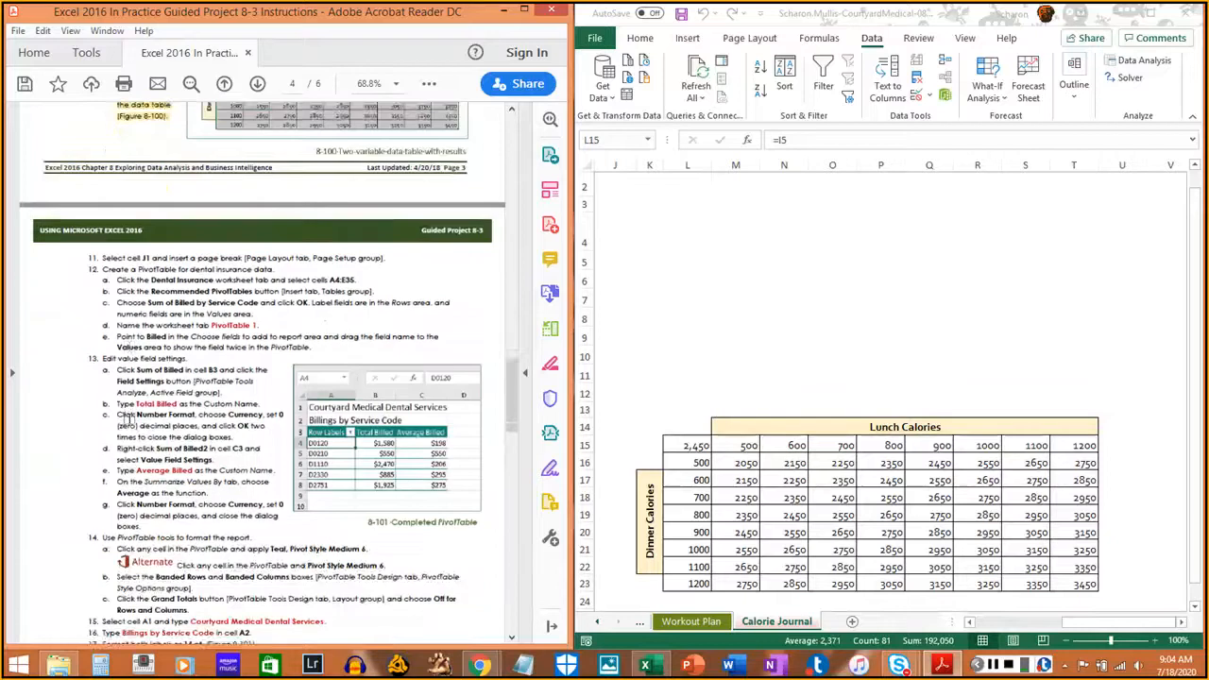
scroll(122, 417, "down", 2)
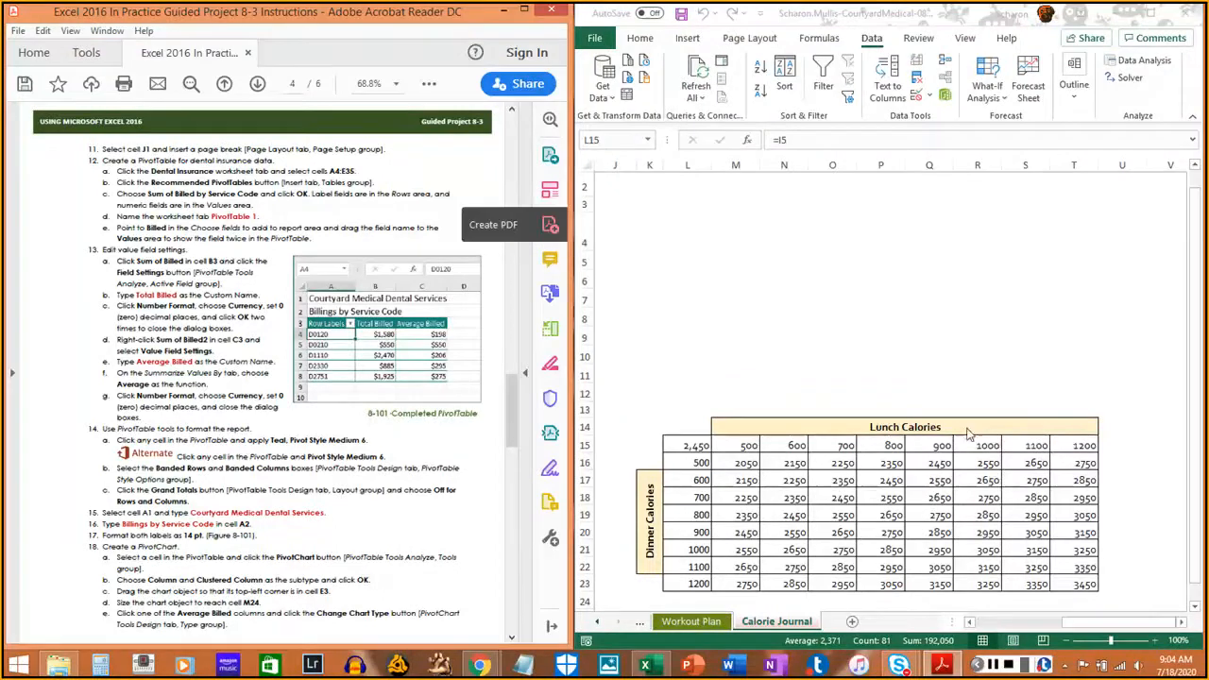
key("ctrl+a")
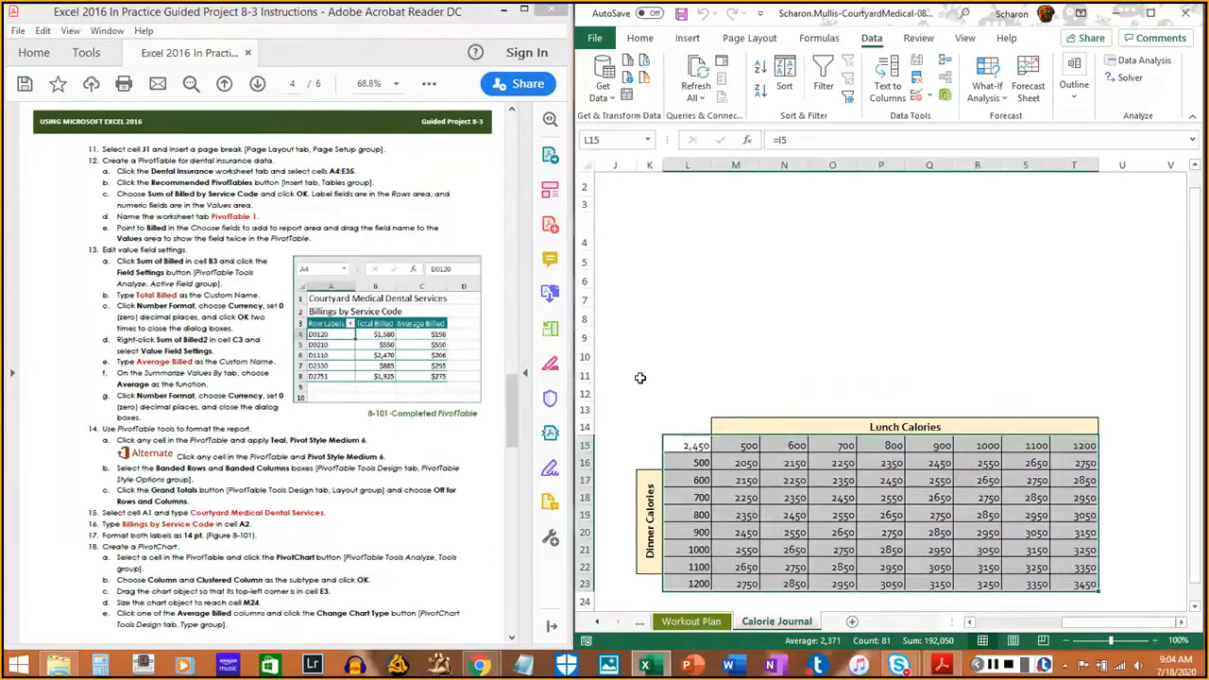
scroll(638, 354, "up", 2)
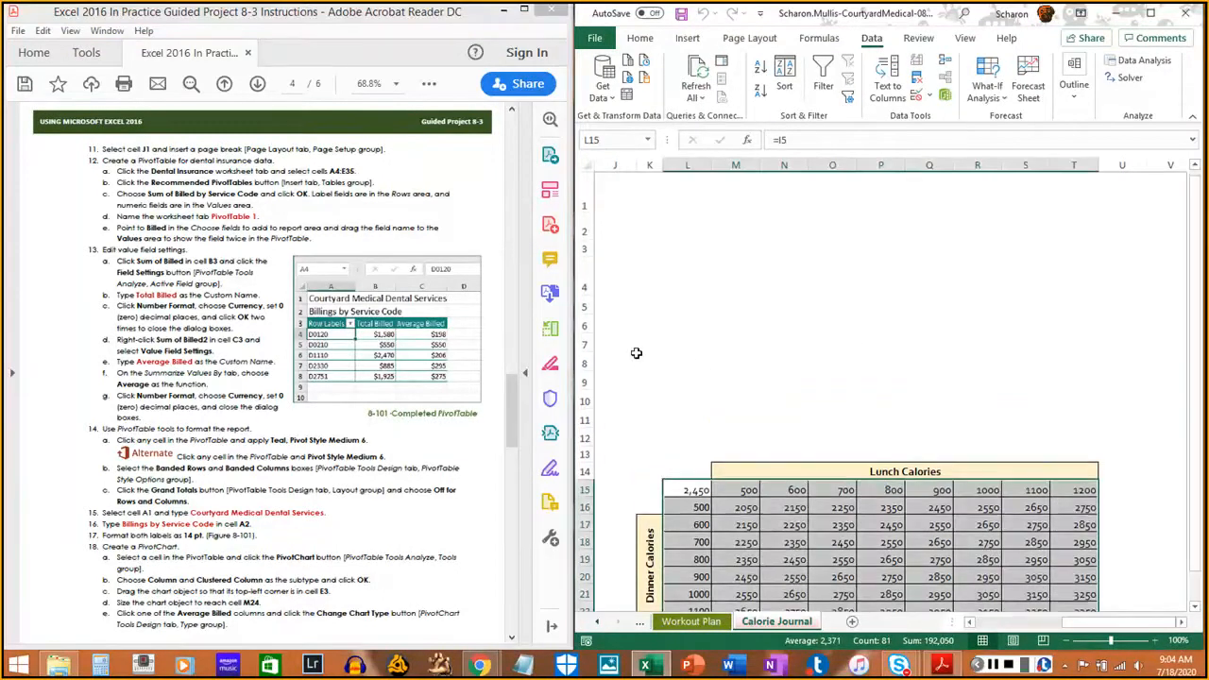
left_click(612, 218)
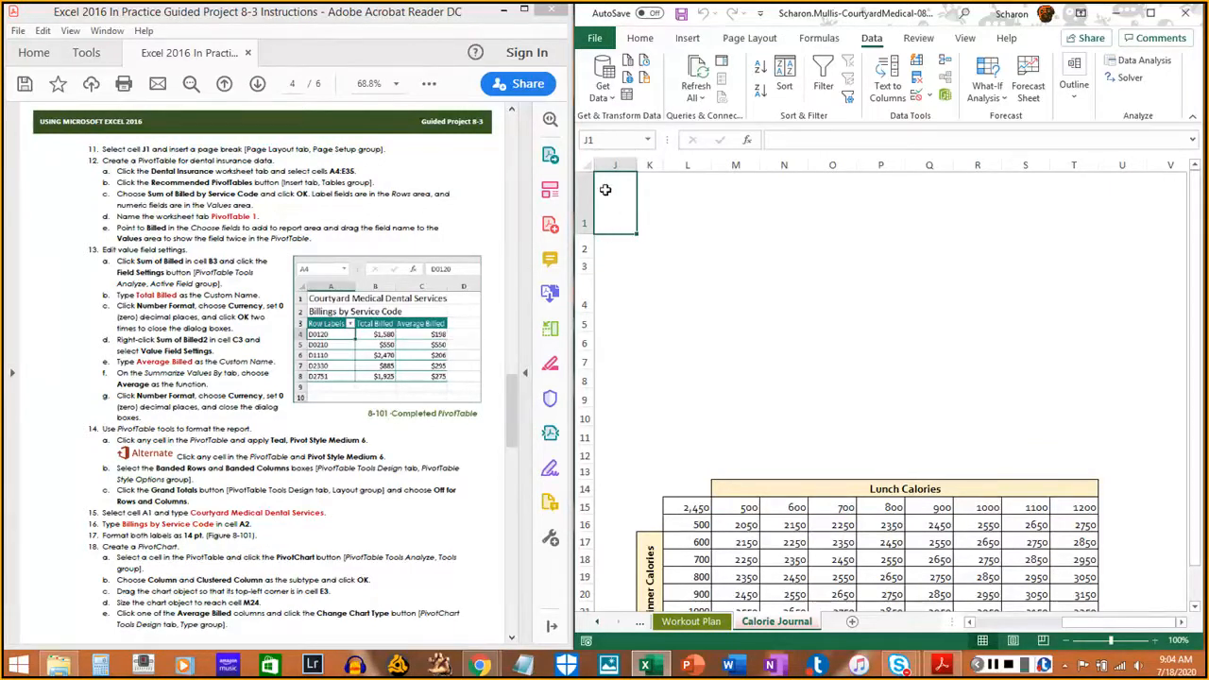
Insert a page break at cell J1 of the Calorie Journal worksheet and highlight instruction 11 in the PDF
left_click(751, 39)
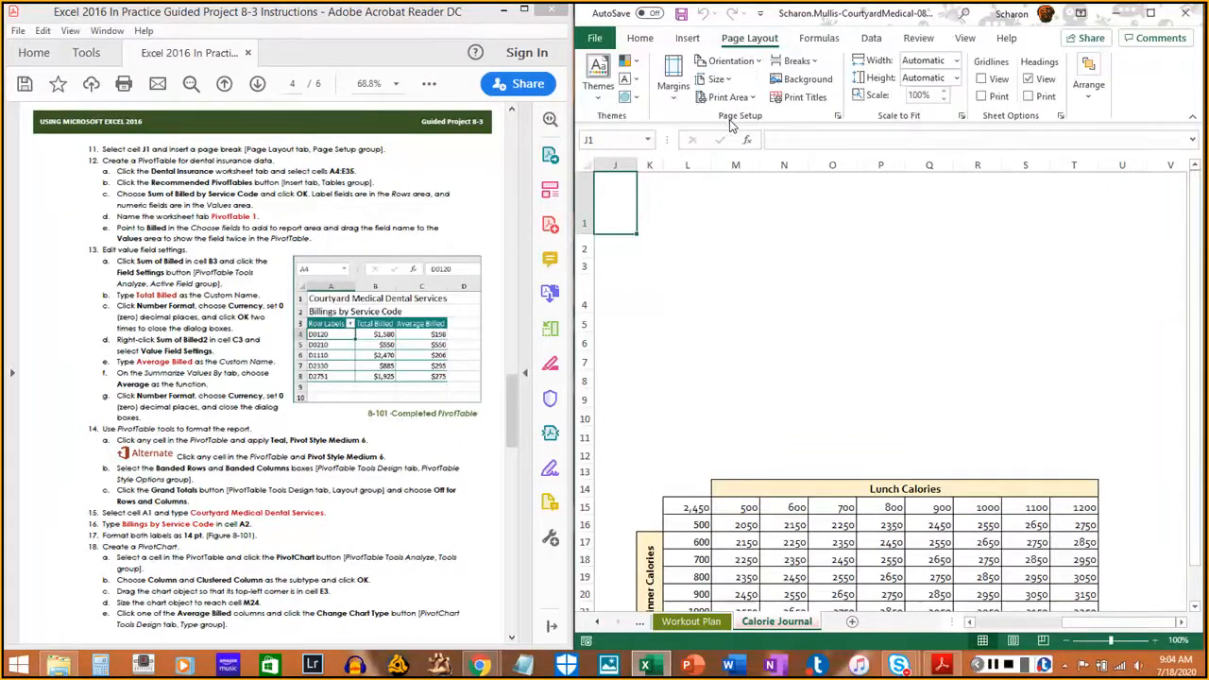
left_click(812, 63)
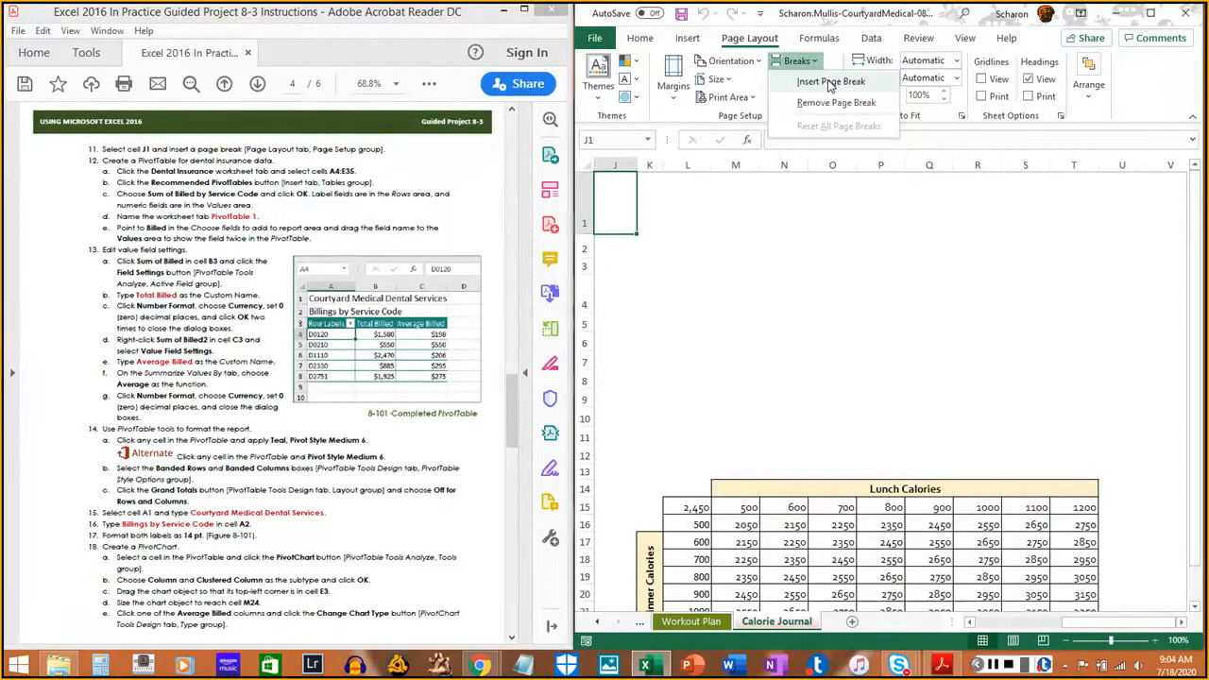
left_click(830, 83)
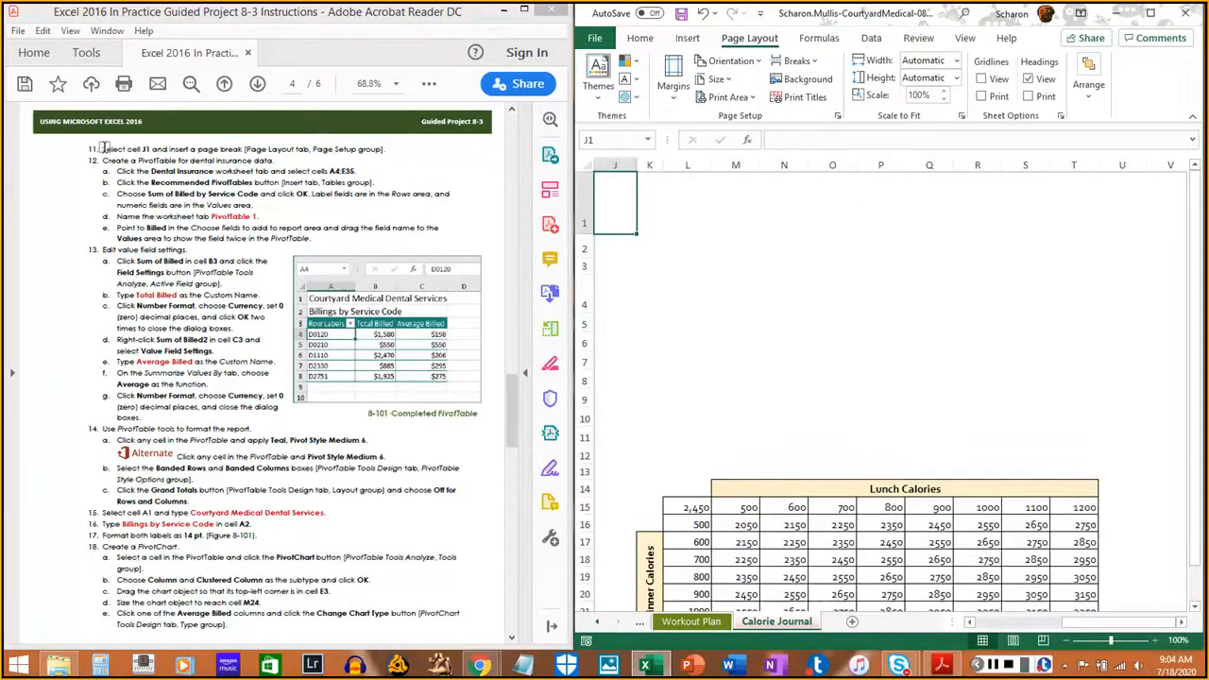
left_click_drag(104, 148, 389, 149)
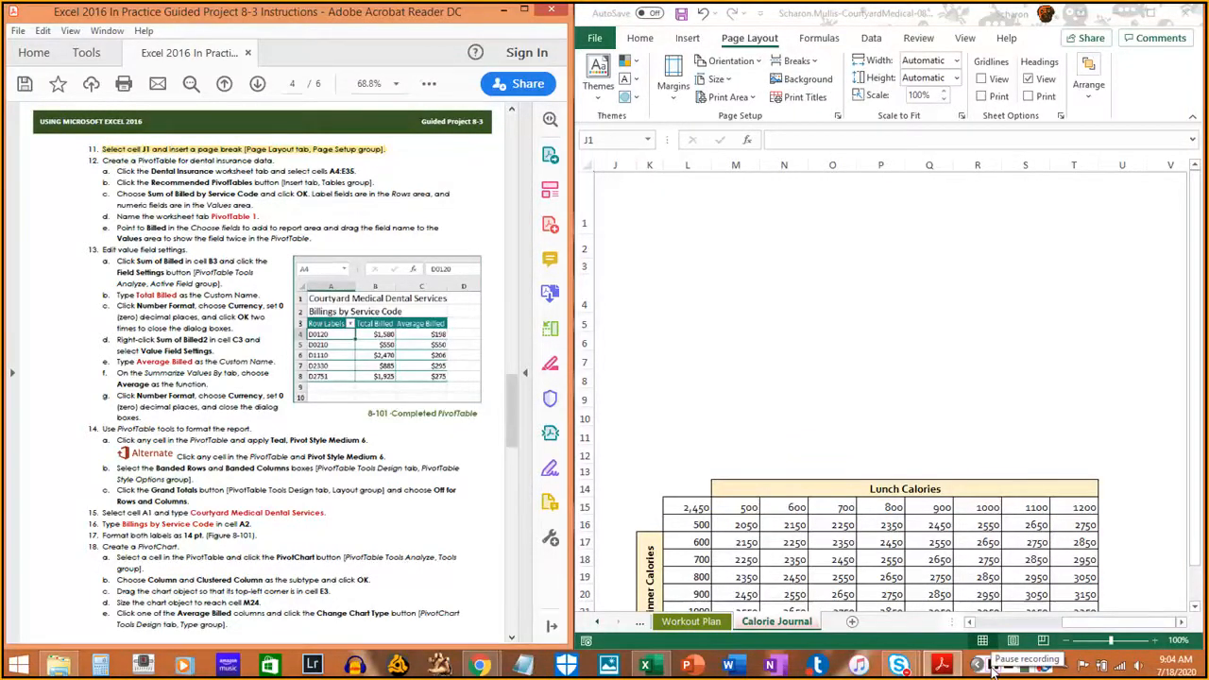
key("ctrl+s")
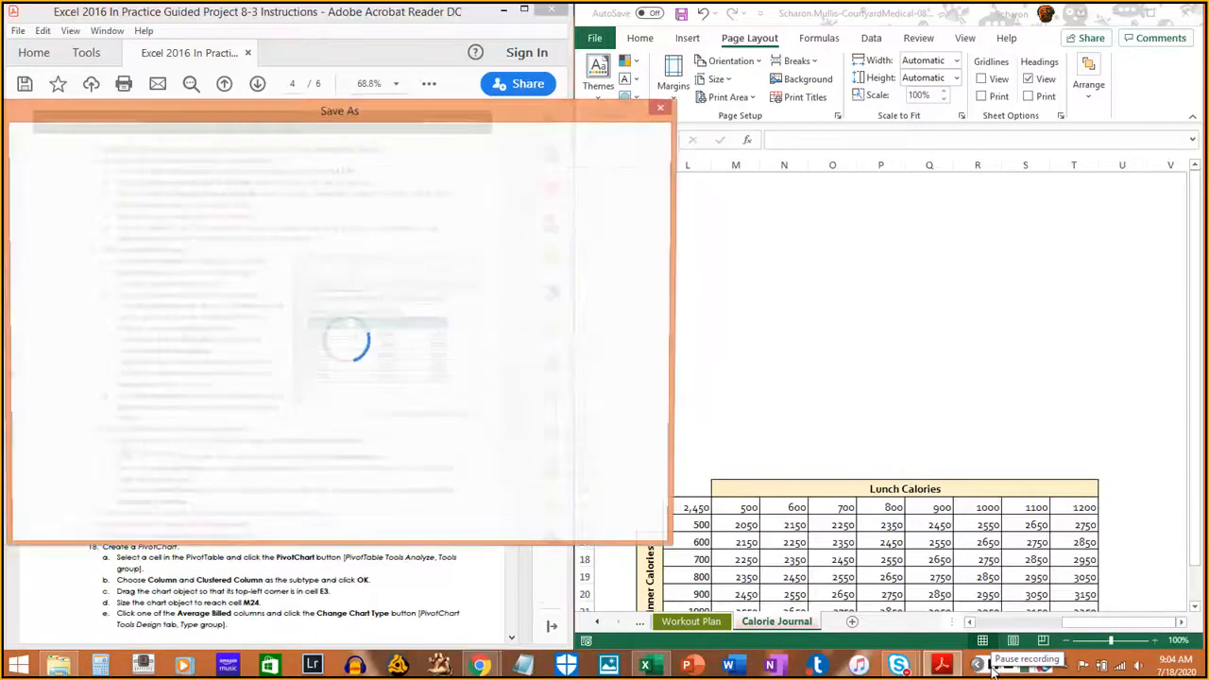
left_click(633, 518)
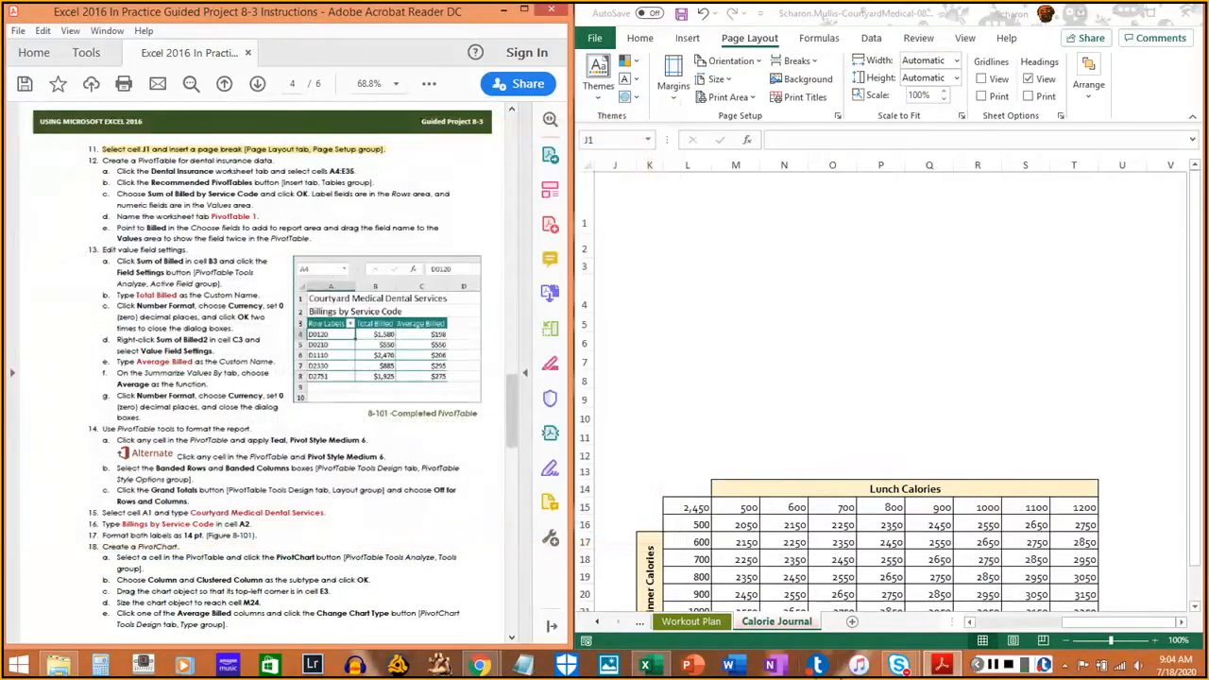
left_click(878, 643)
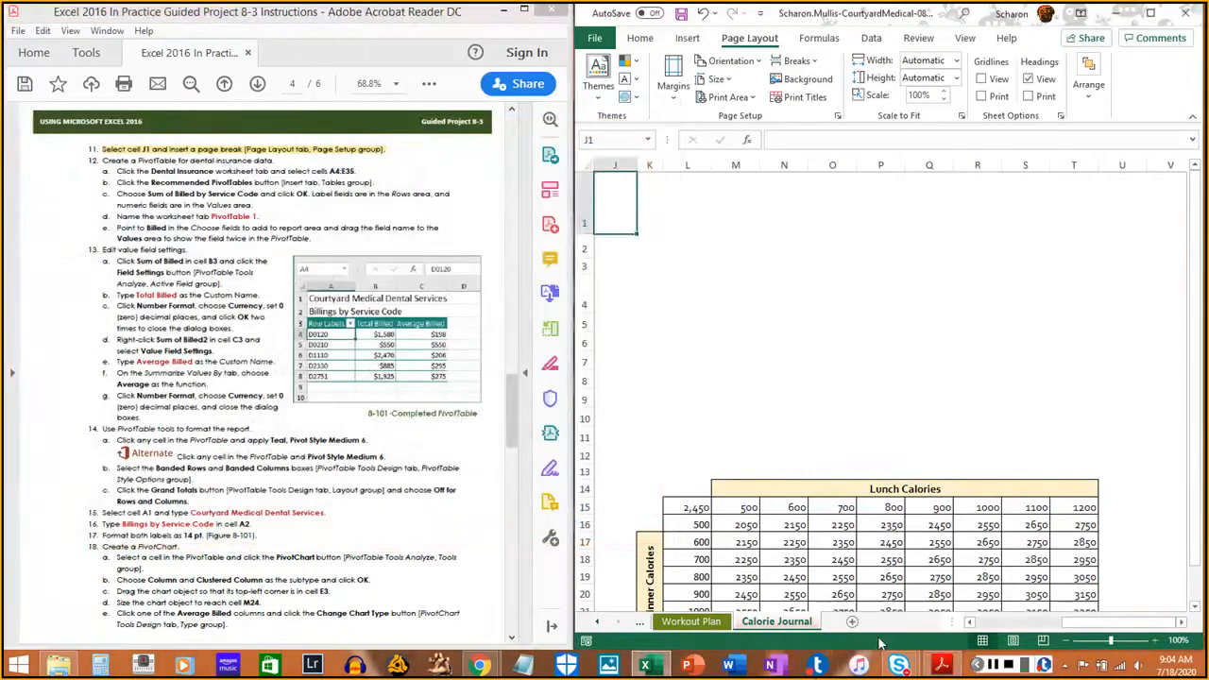
left_click(553, 273)
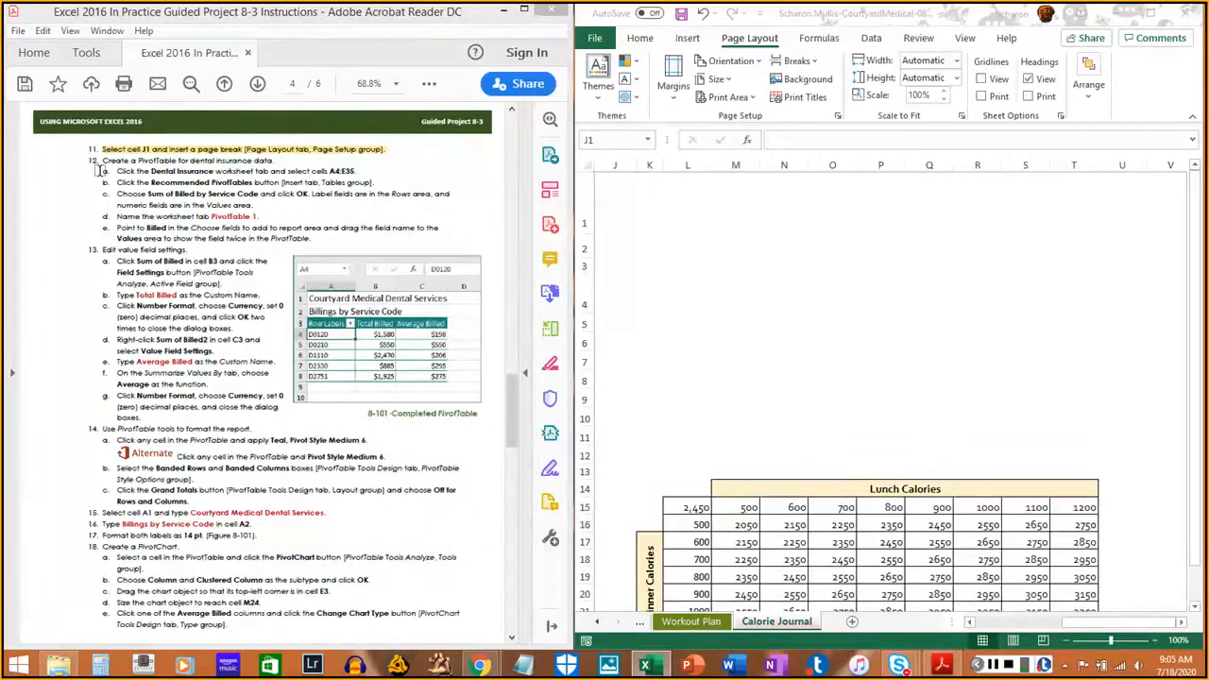
Select cells A4:E35 on the Dental Insurance worksheet and highlight instruction 12a in the PDF
scroll(99, 170, "down", 1)
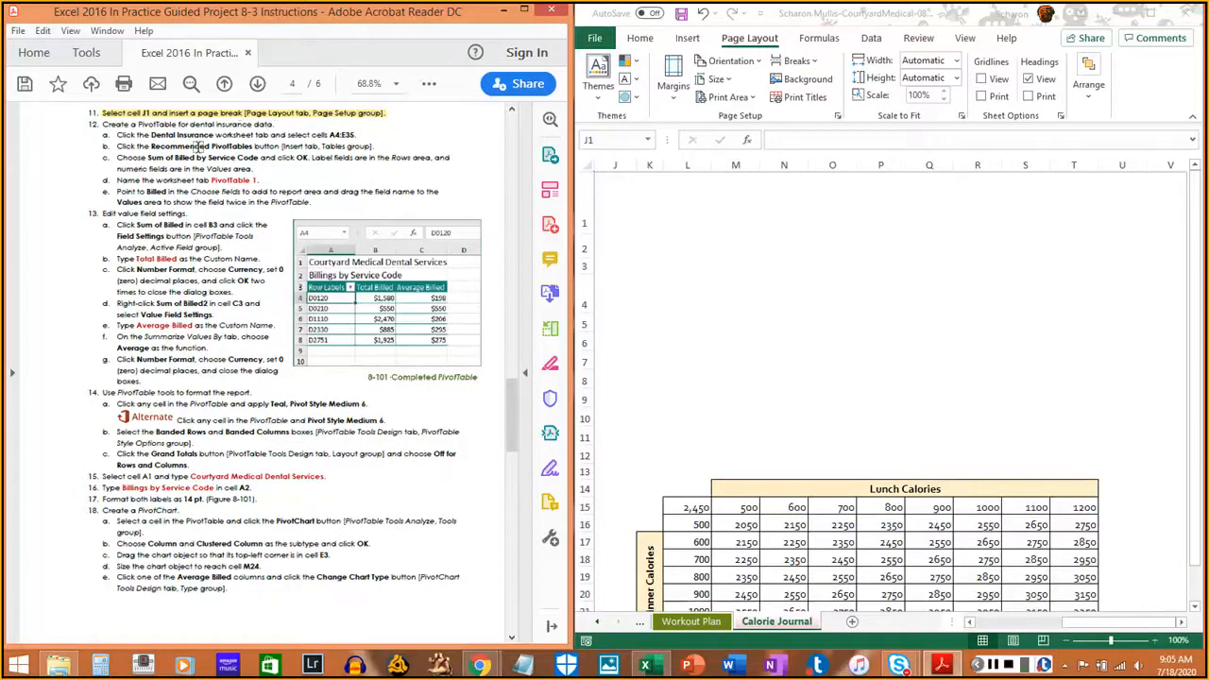
left_click(603, 623)
left_click(604, 623)
left_click(603, 622)
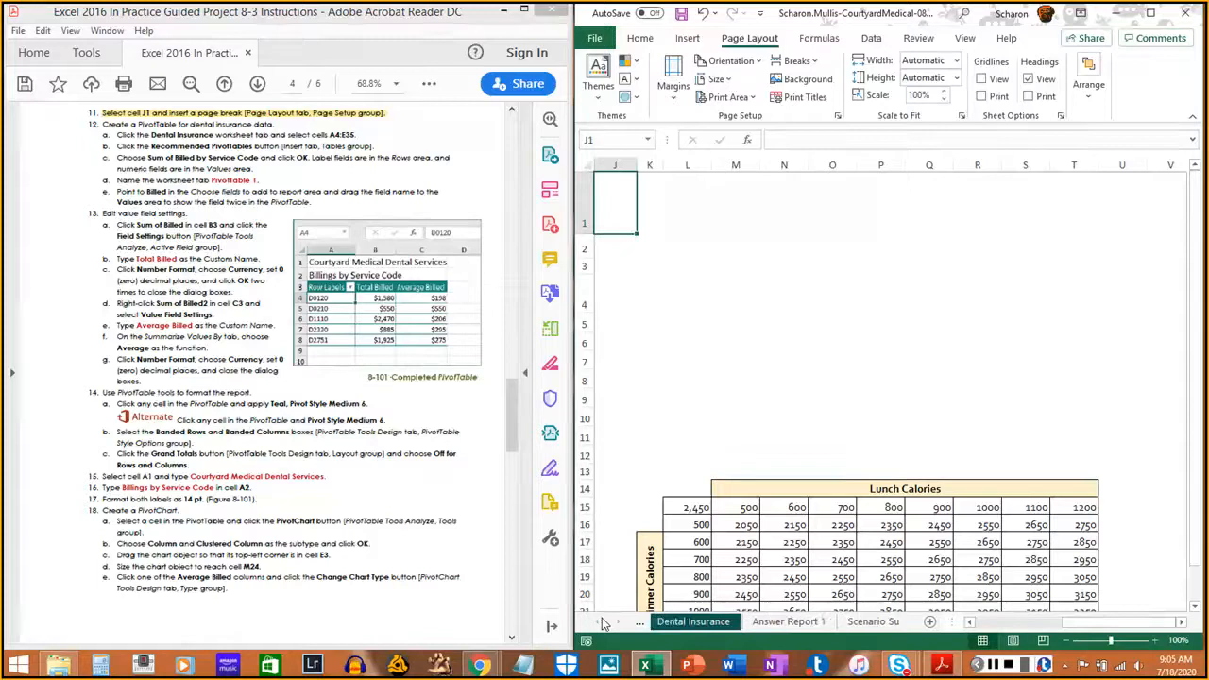
left_click(603, 623)
left_click(694, 623)
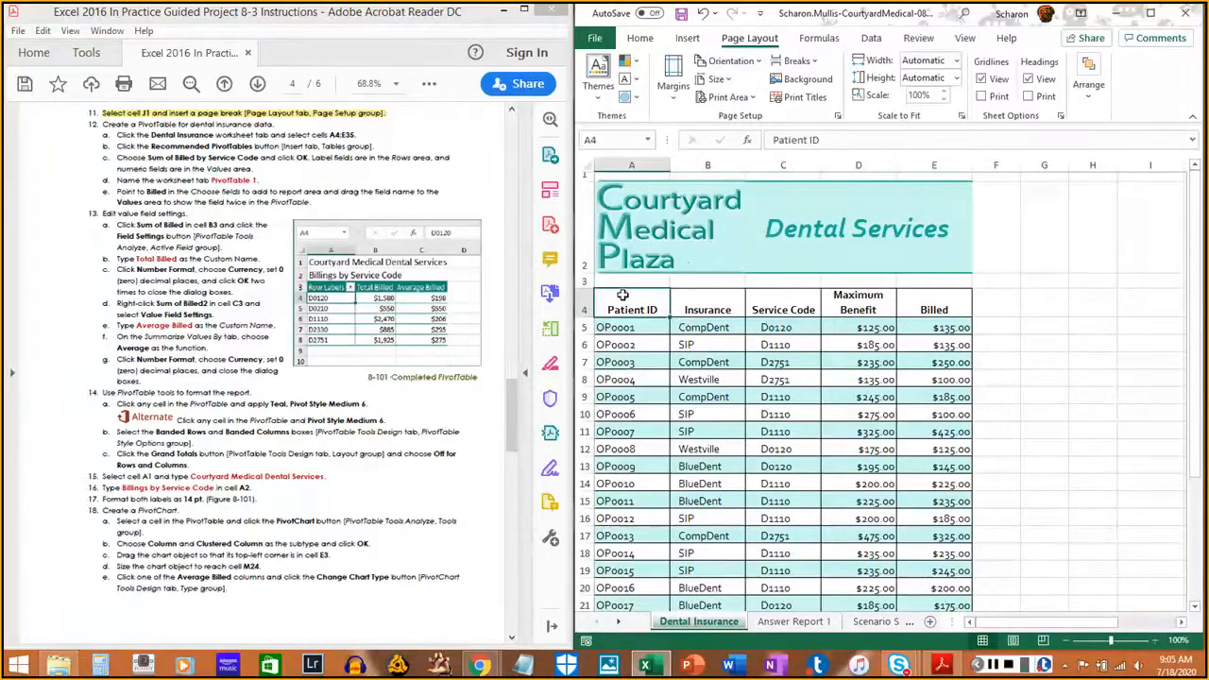
left_click_drag(630, 305, 961, 581)
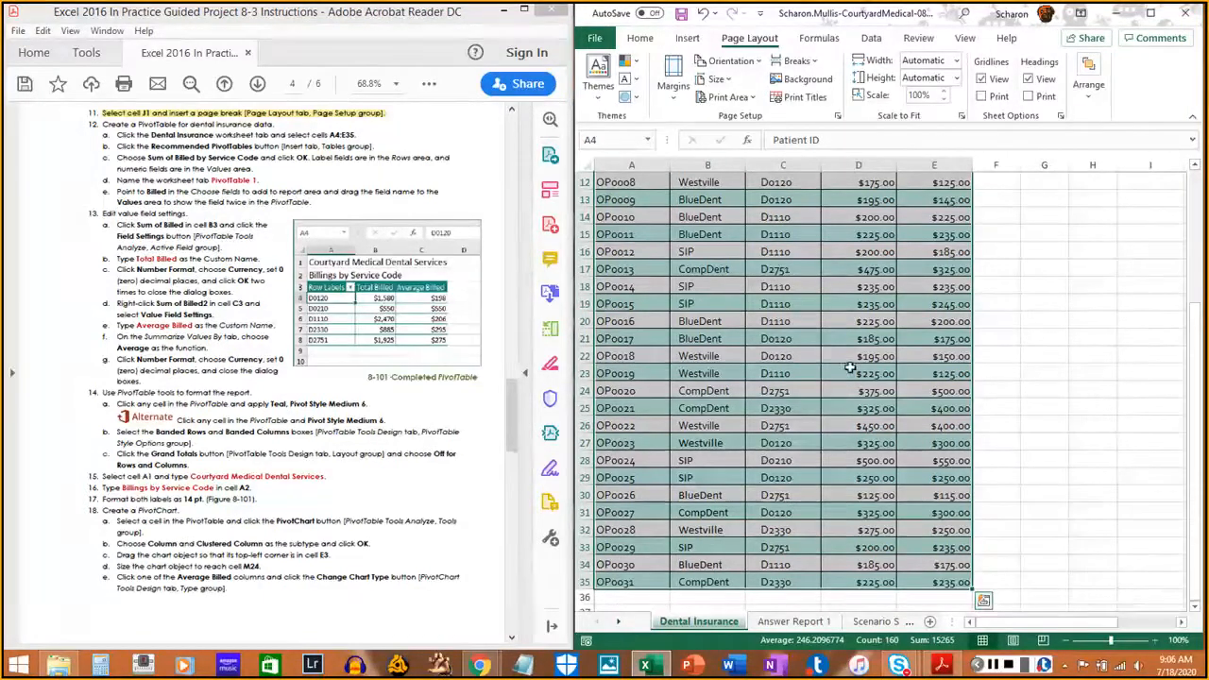
left_click(689, 40)
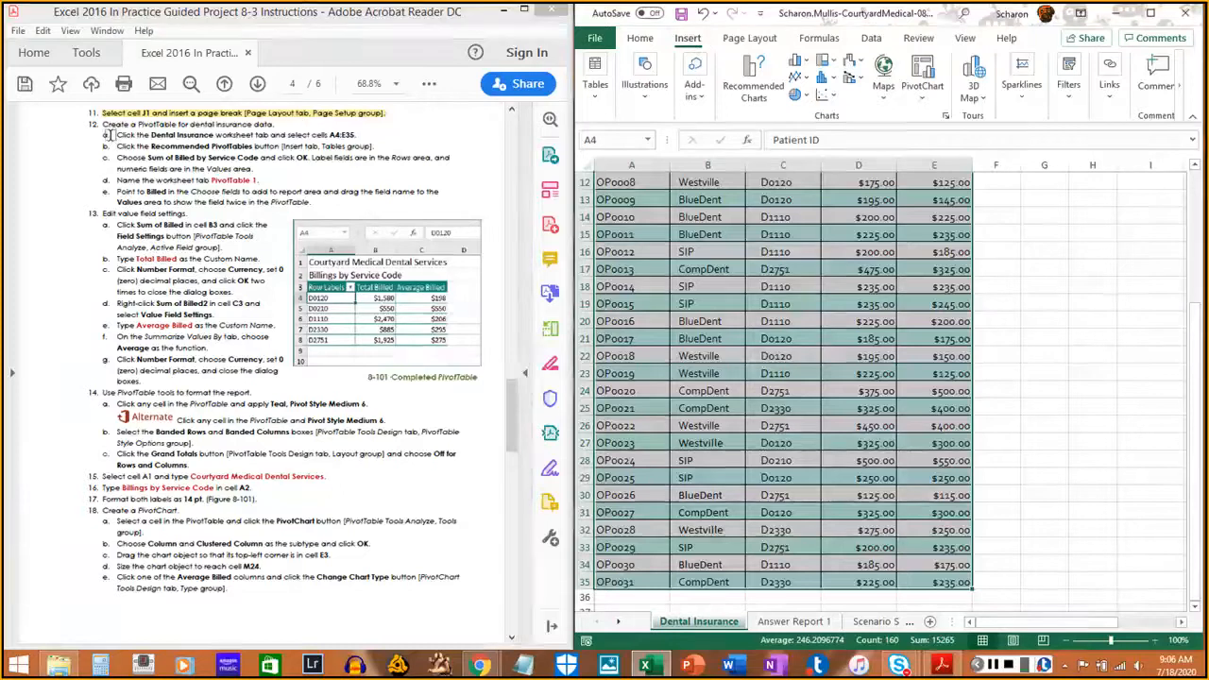
left_click_drag(113, 135, 362, 135)
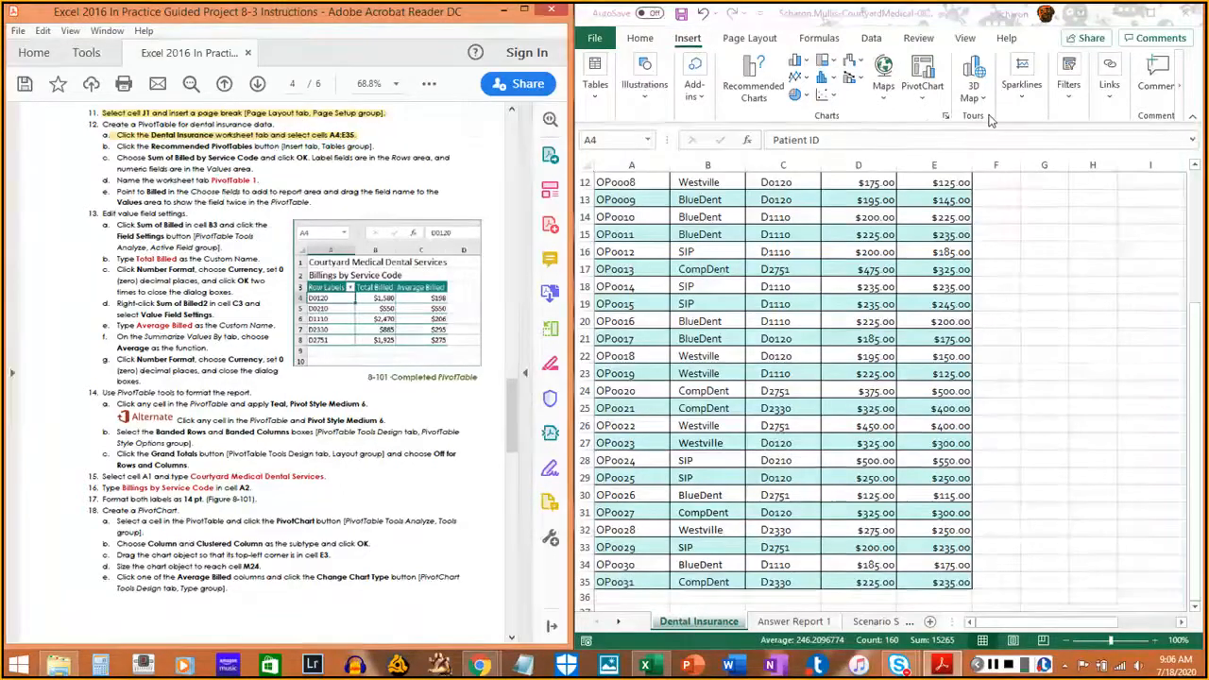
Open the recommended PivotTables for the selected dental data and highlight instruction 12b in the PDF
left_click(593, 104)
left_click(593, 102)
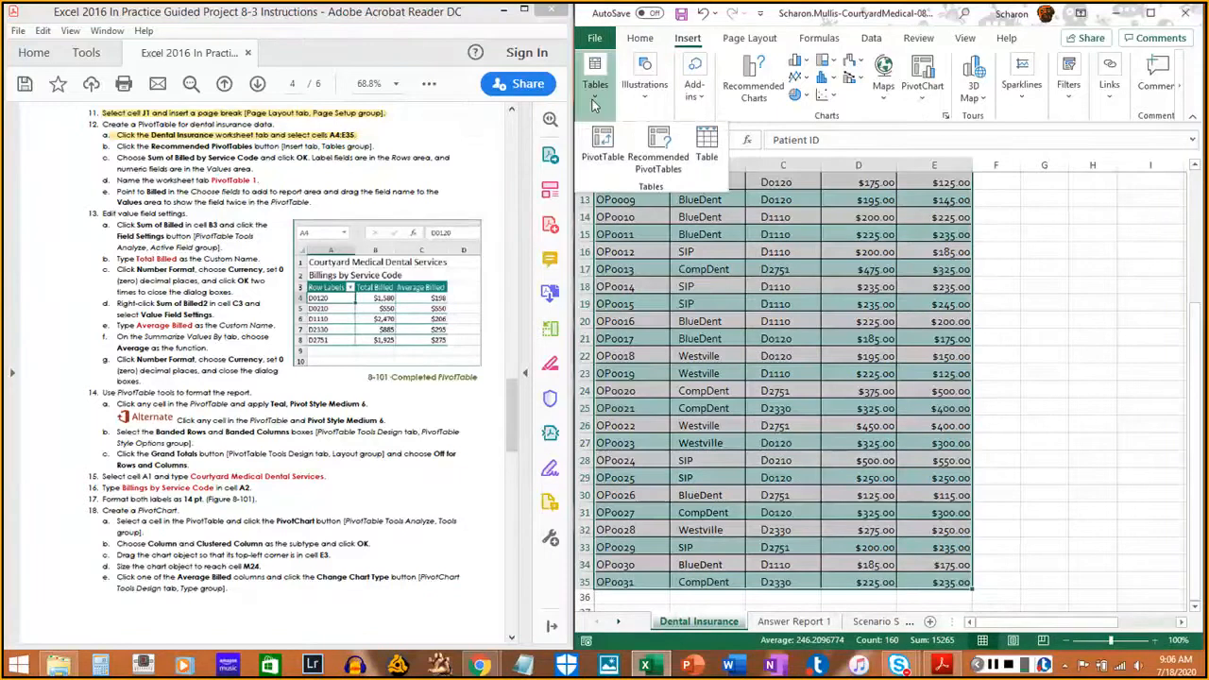
left_click(659, 165)
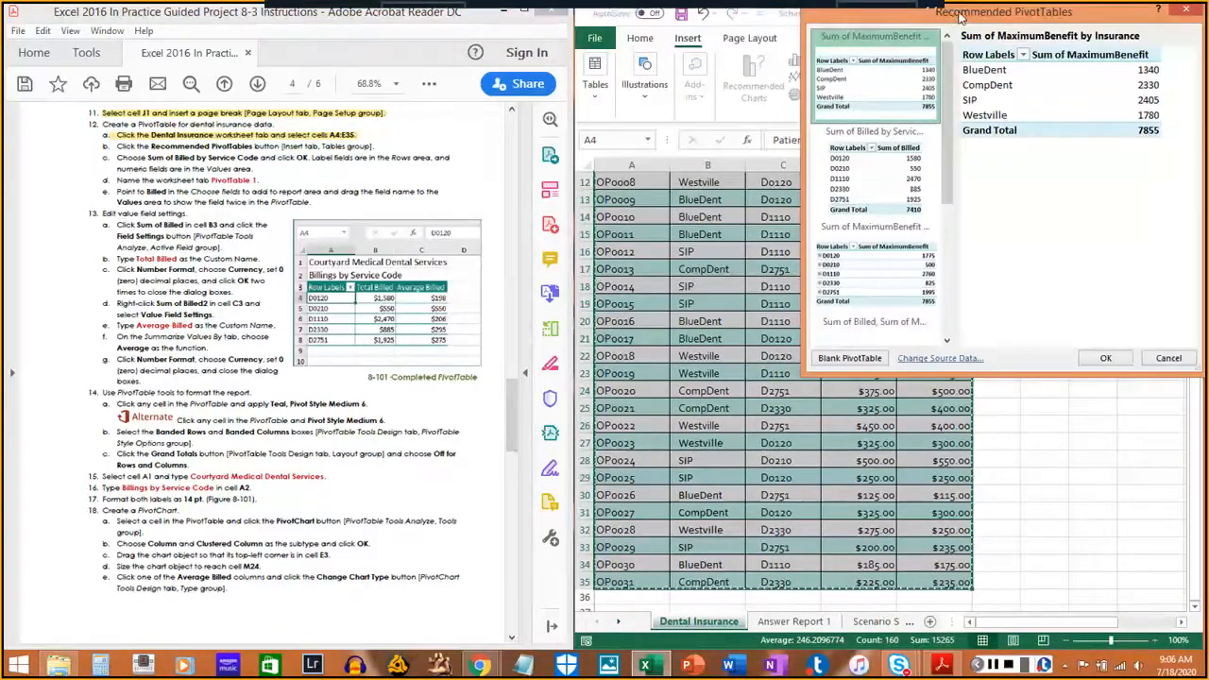
left_click_drag(992, 22, 870, 147)
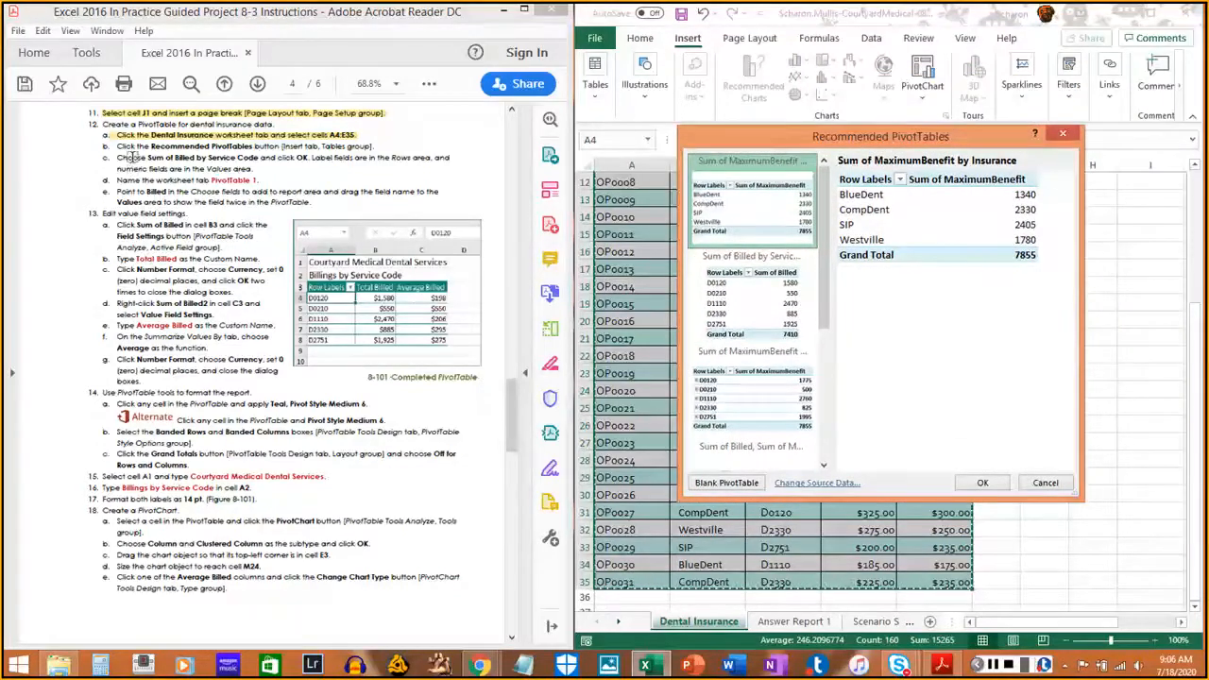
left_click_drag(116, 146, 378, 148)
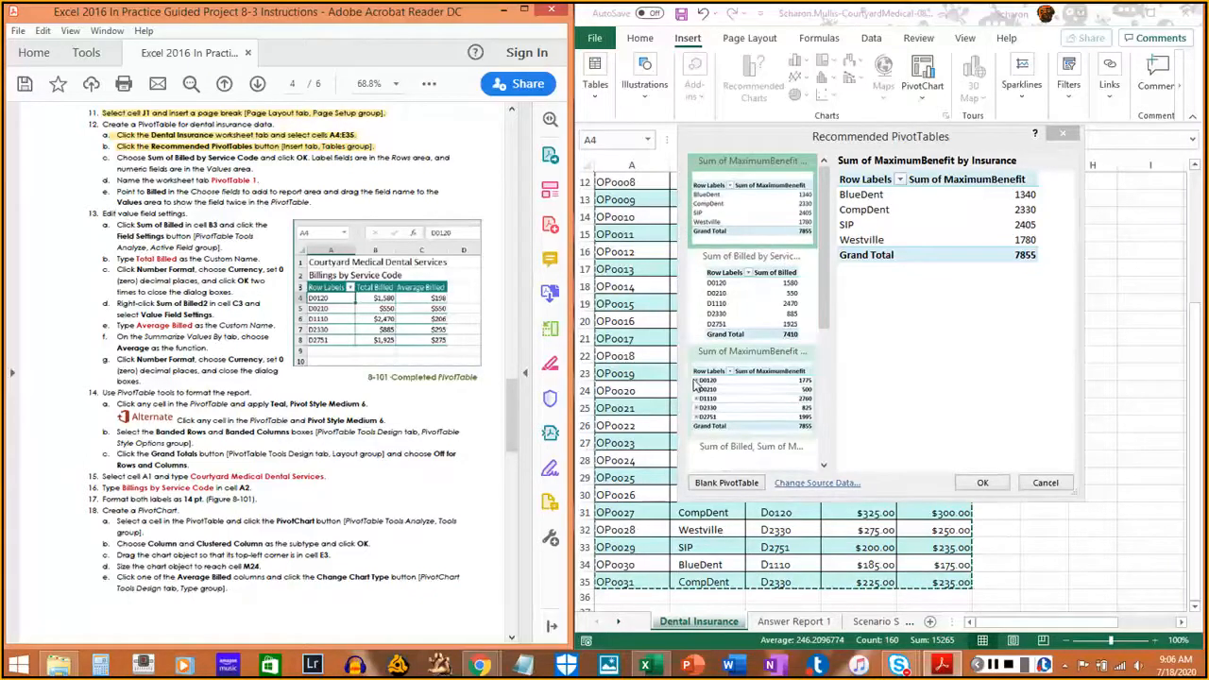
Create the recommended PivotTable Sum of Billed by Service Code, highlighting instruction 12c in the PDF
left_click_drag(681, 358, 570, 358)
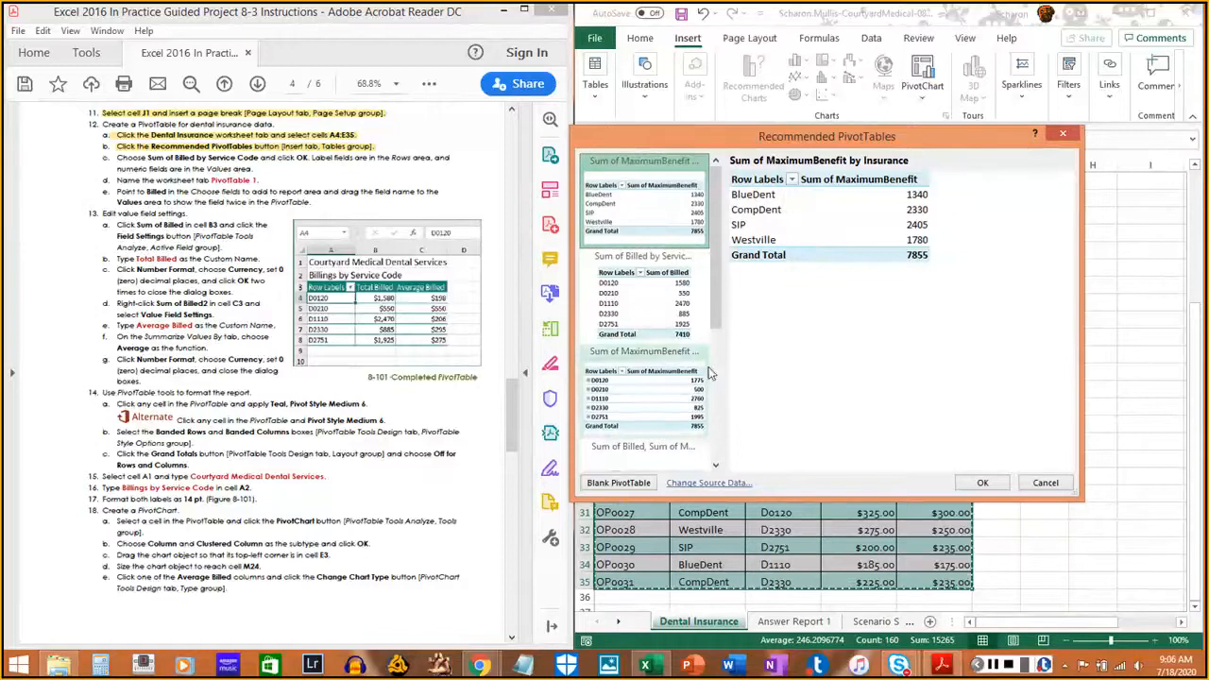
left_click(670, 271)
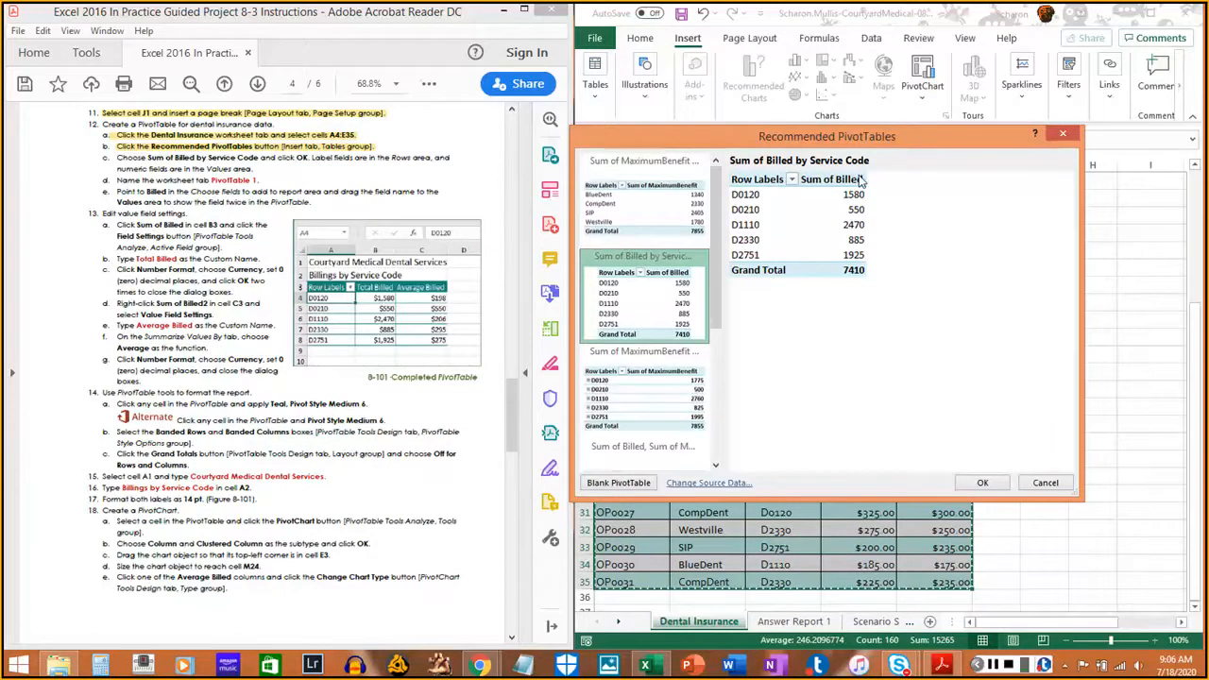
left_click(115, 157)
left_click_drag(116, 157, 255, 170)
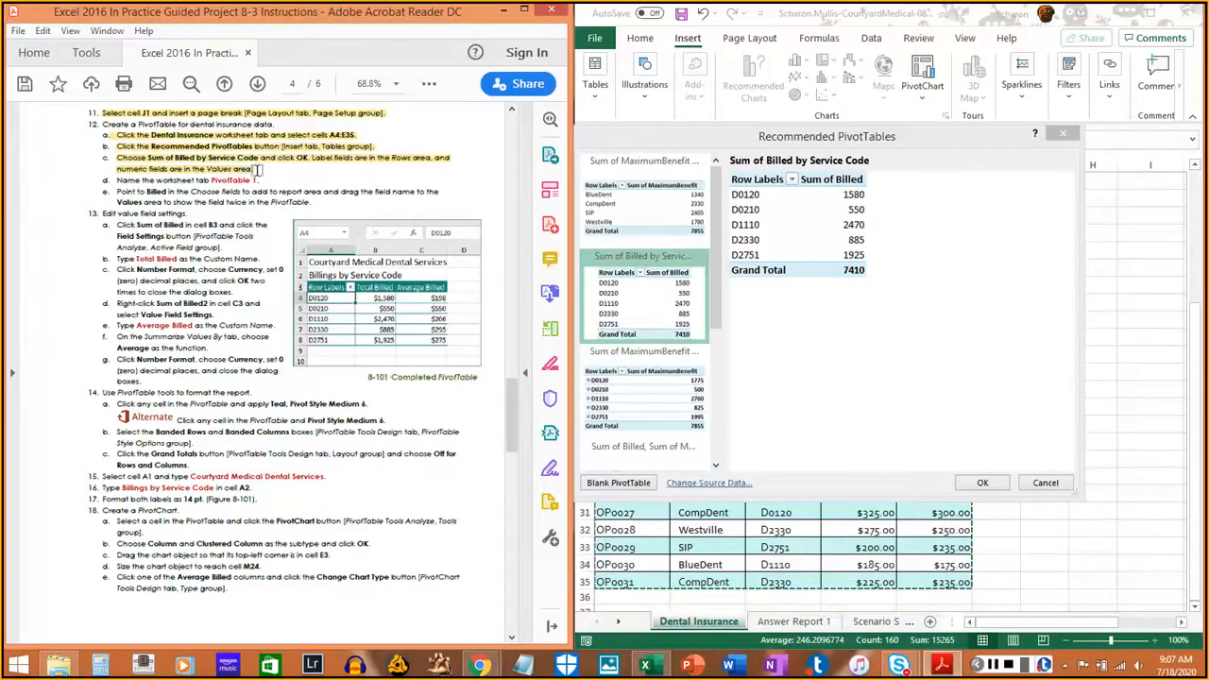
left_click(983, 484)
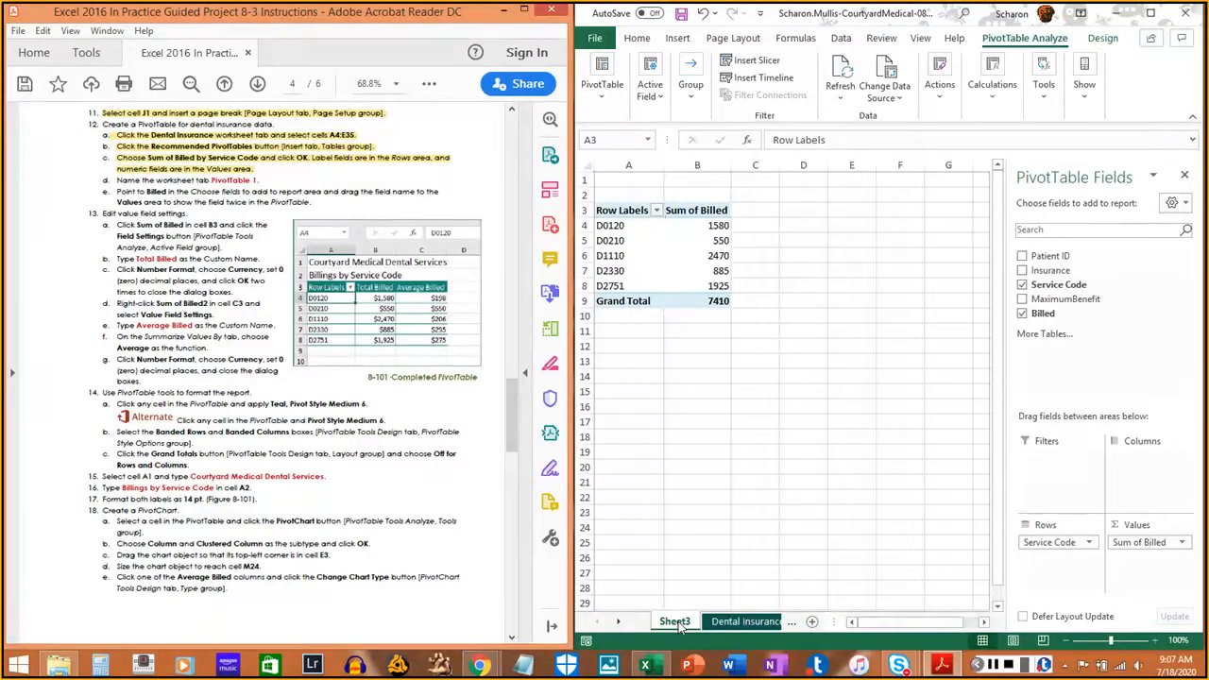
Rename the new PivotTable worksheet as PivotTable 1 and highlight instruction 12d in the PDF
double_click(678, 627)
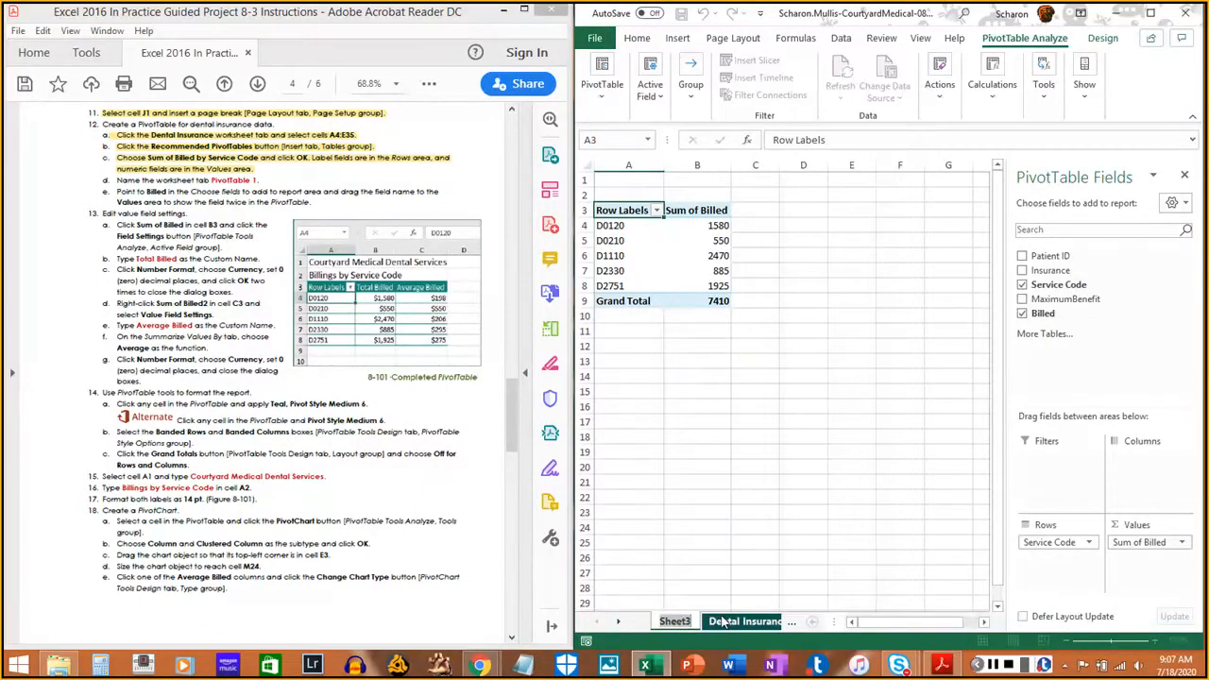
type("Pivot")
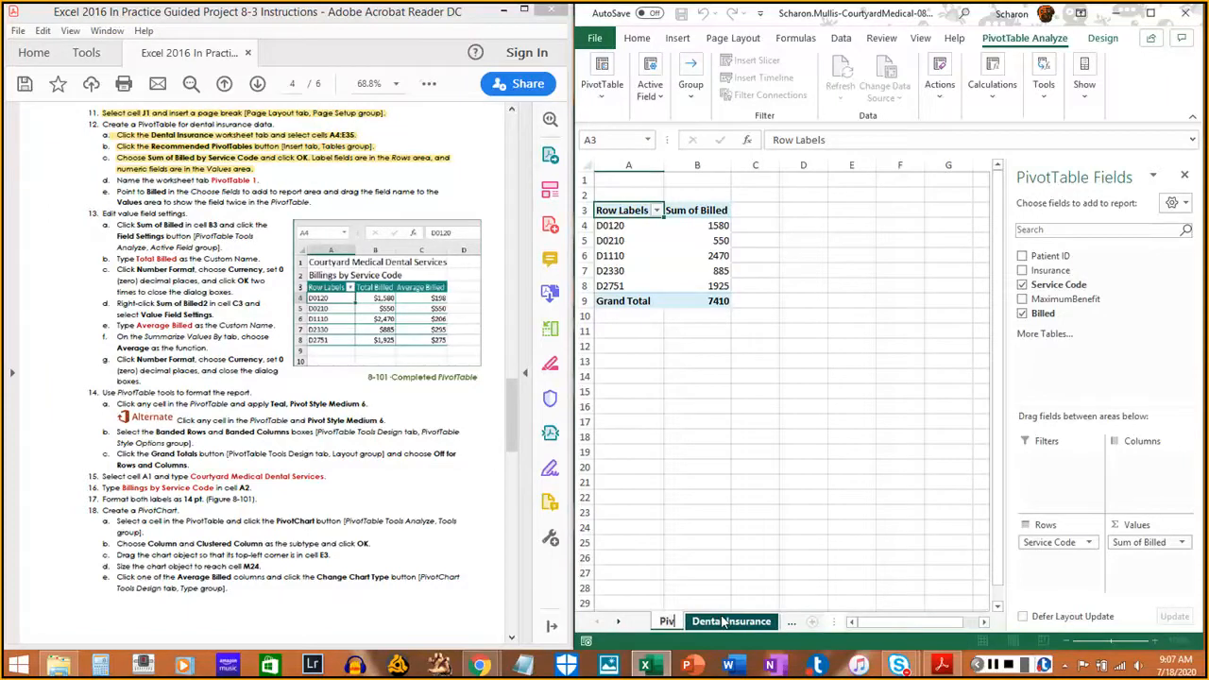
type("ble 1")
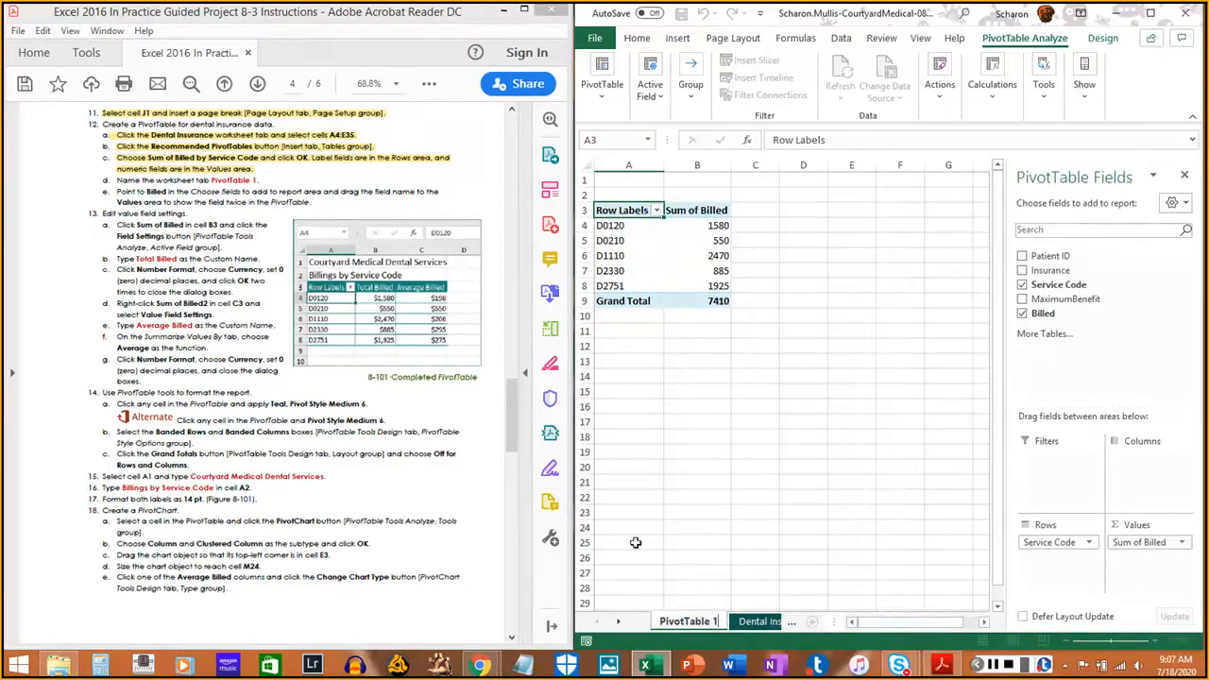
left_click_drag(118, 180, 255, 181)
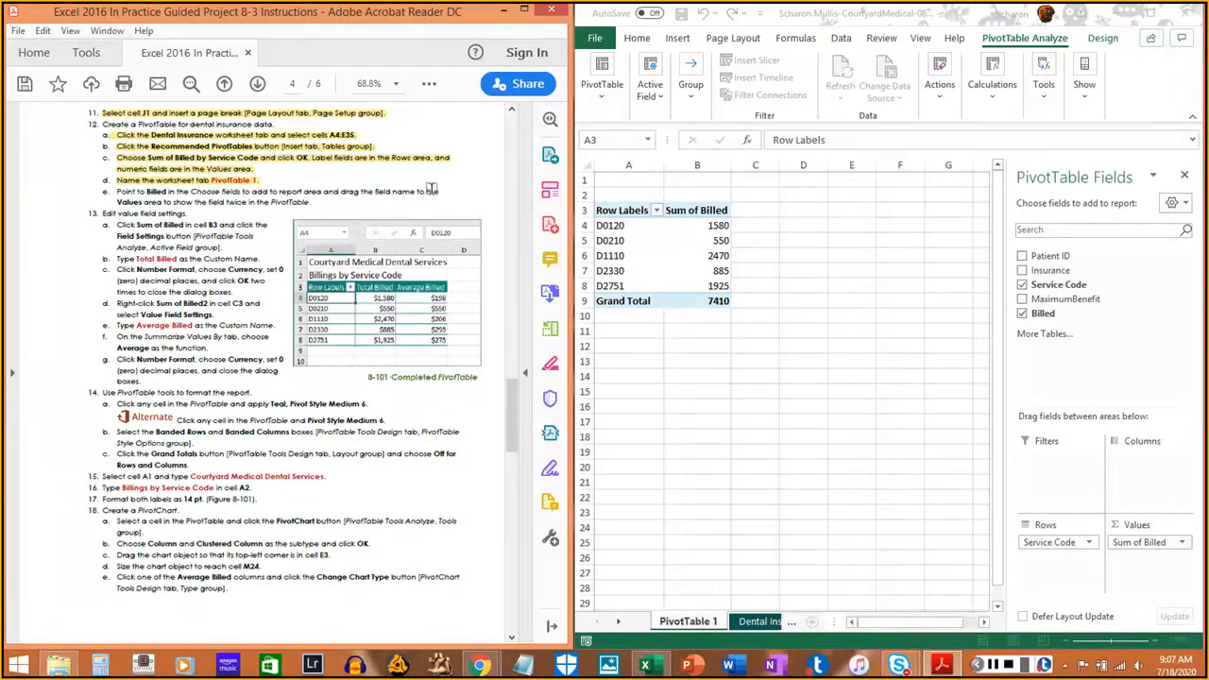
left_click(1043, 316)
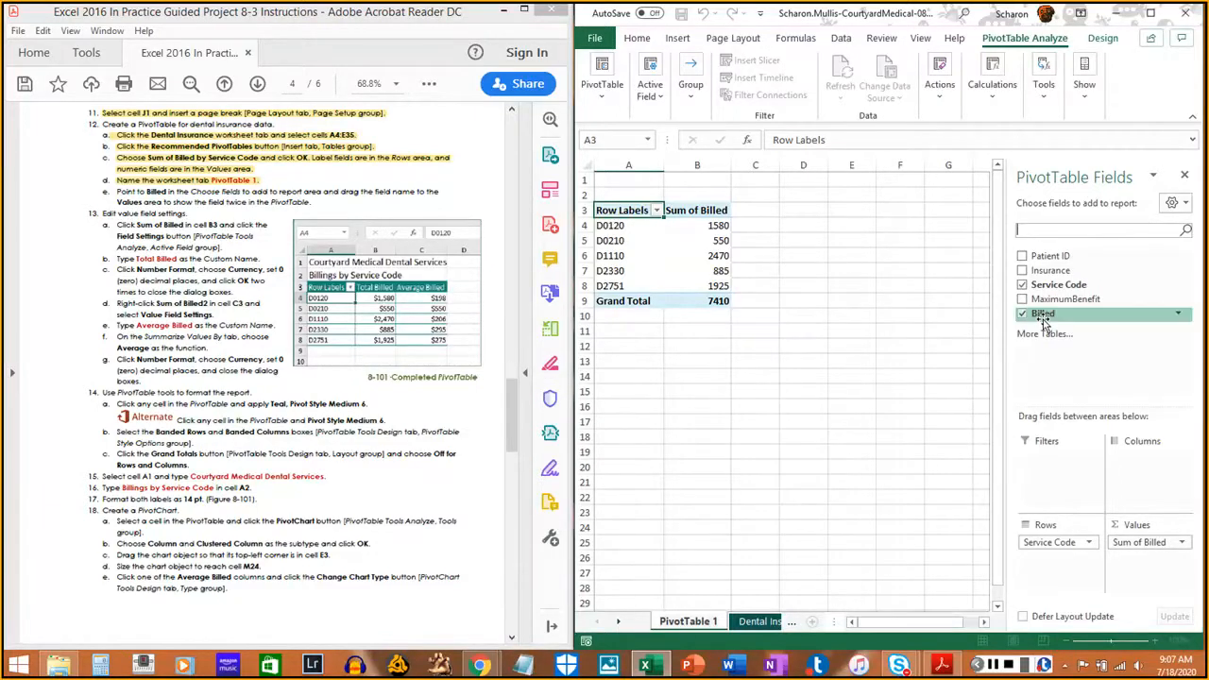
left_click_drag(1044, 321, 1160, 565)
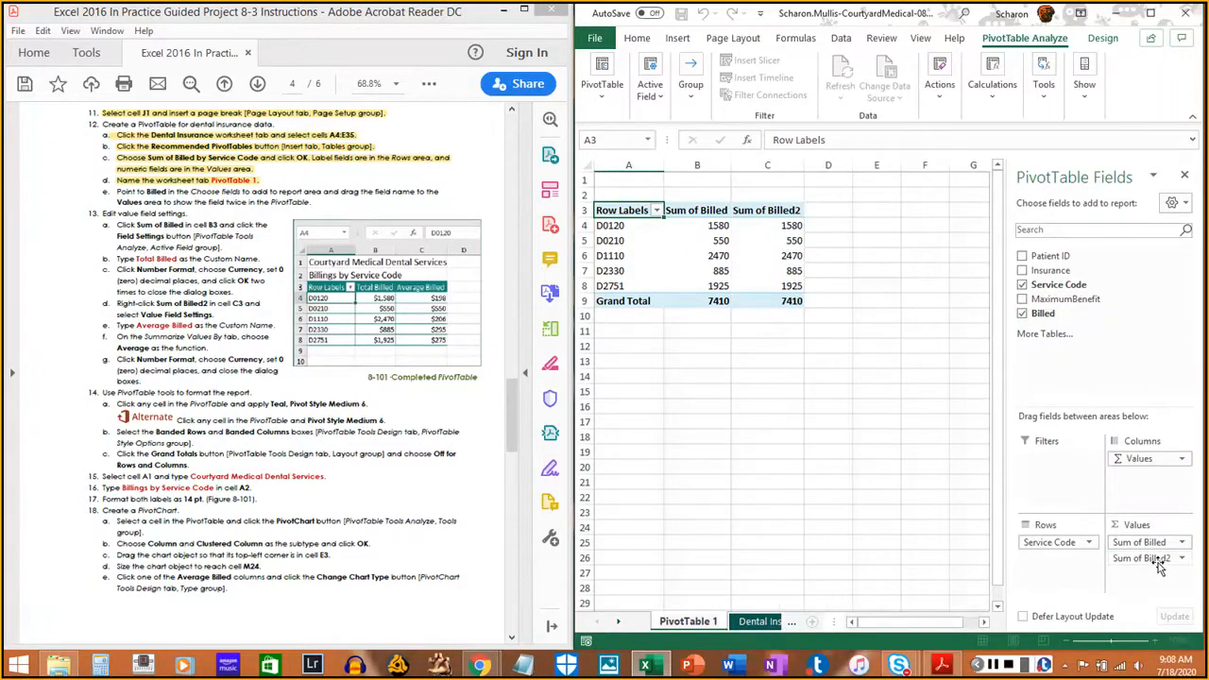
left_click(1165, 564)
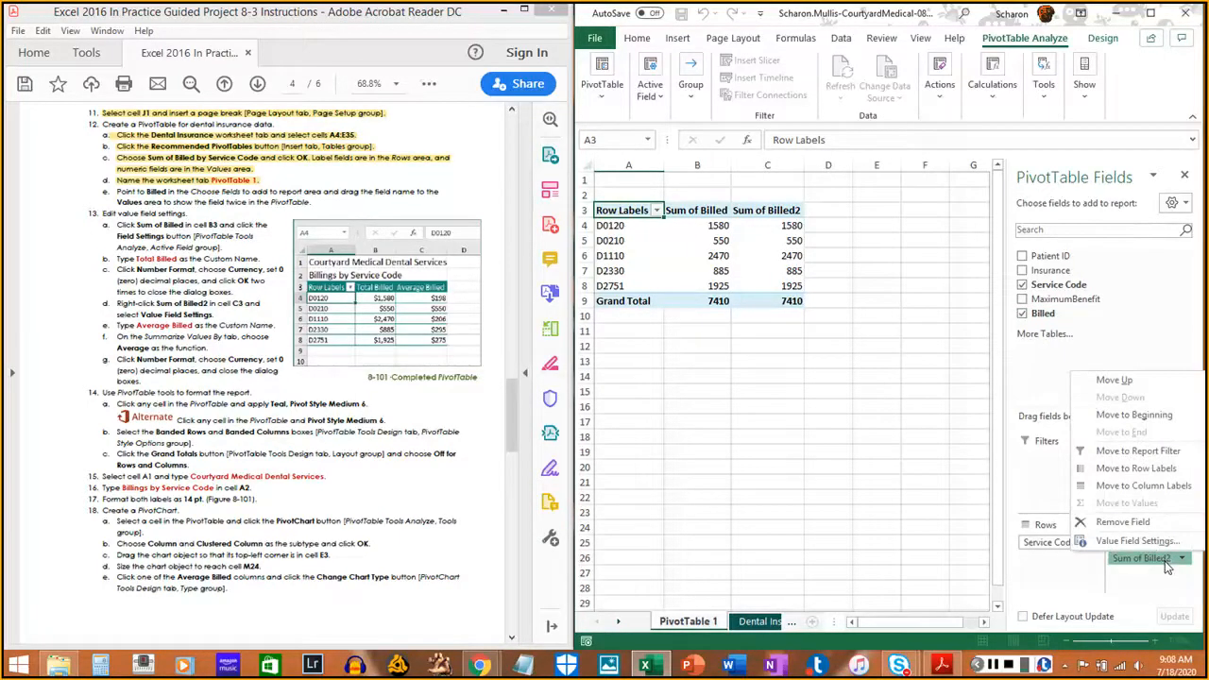
left_click(1133, 522)
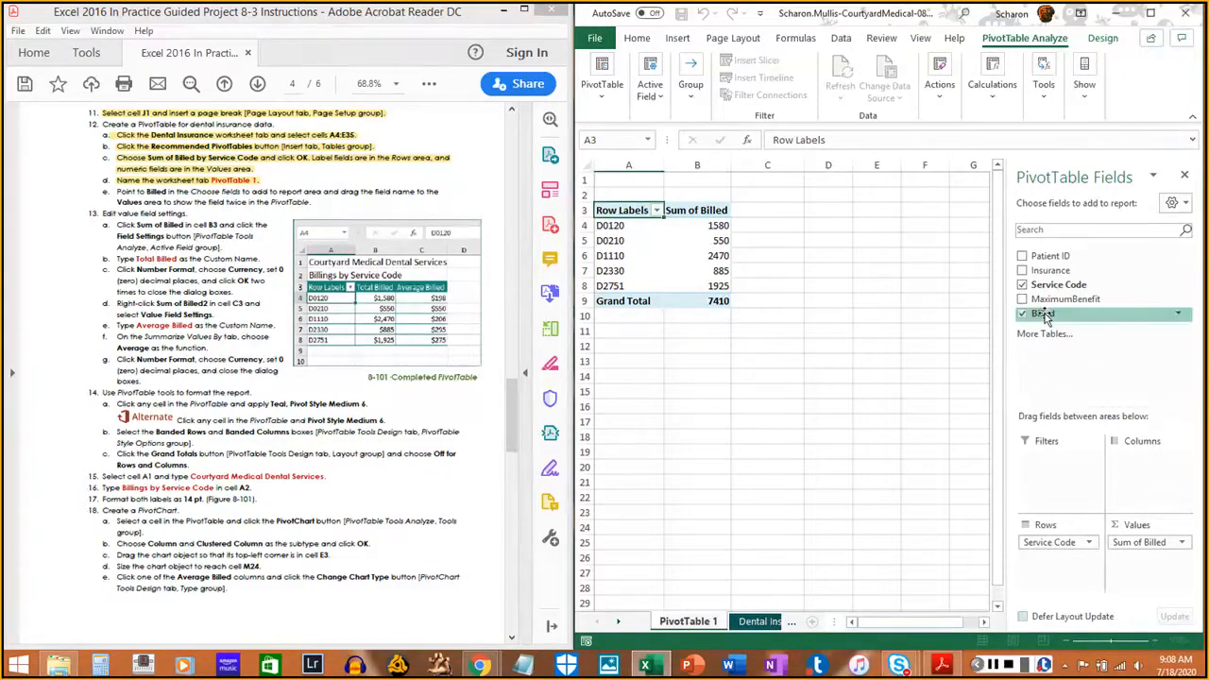
Add the Billed field to the Values area a second time and highlight instruction 12e in the PDF
left_click_drag(1043, 313, 1138, 557)
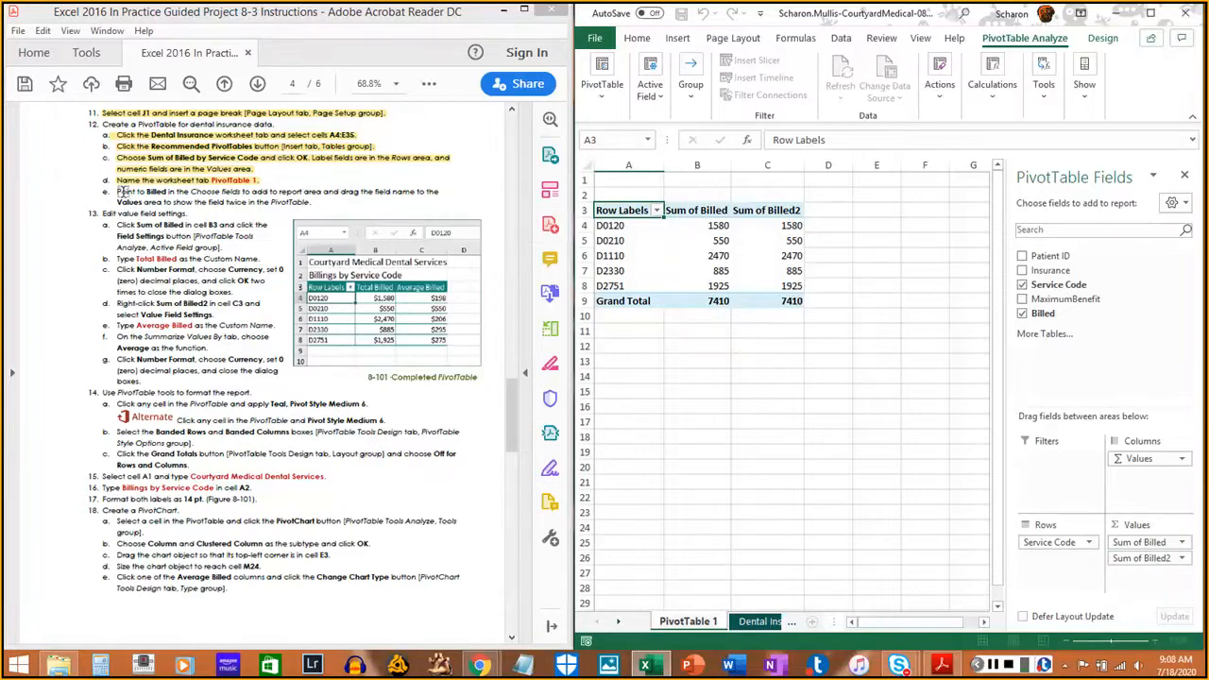
left_click_drag(117, 190, 310, 203)
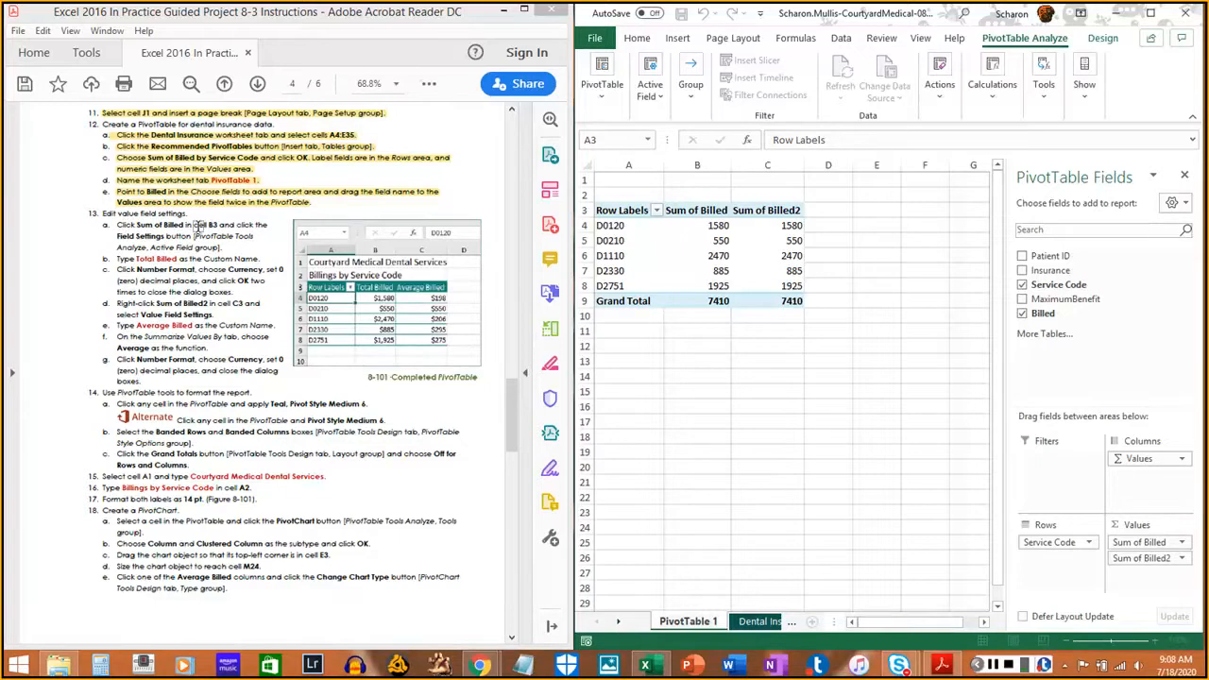
Open the value field settings for Sum of Billed in cell B3 and highlight instruction 13a in the PDF
left_click(699, 209)
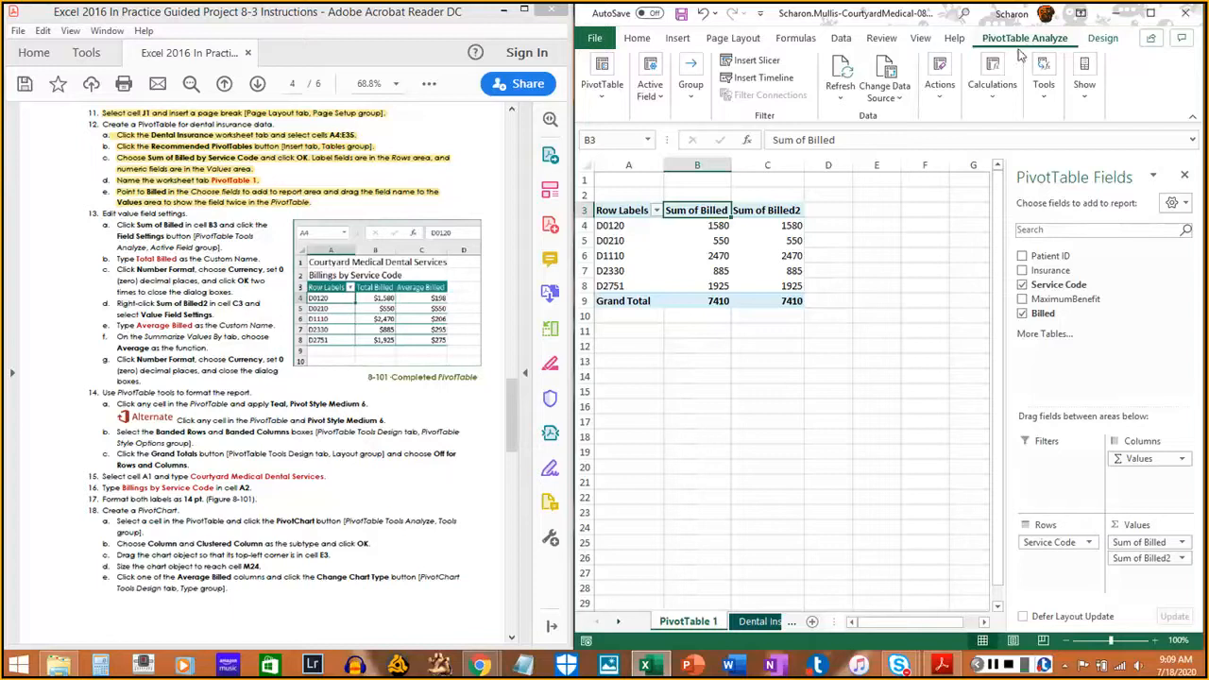
left_click(651, 95)
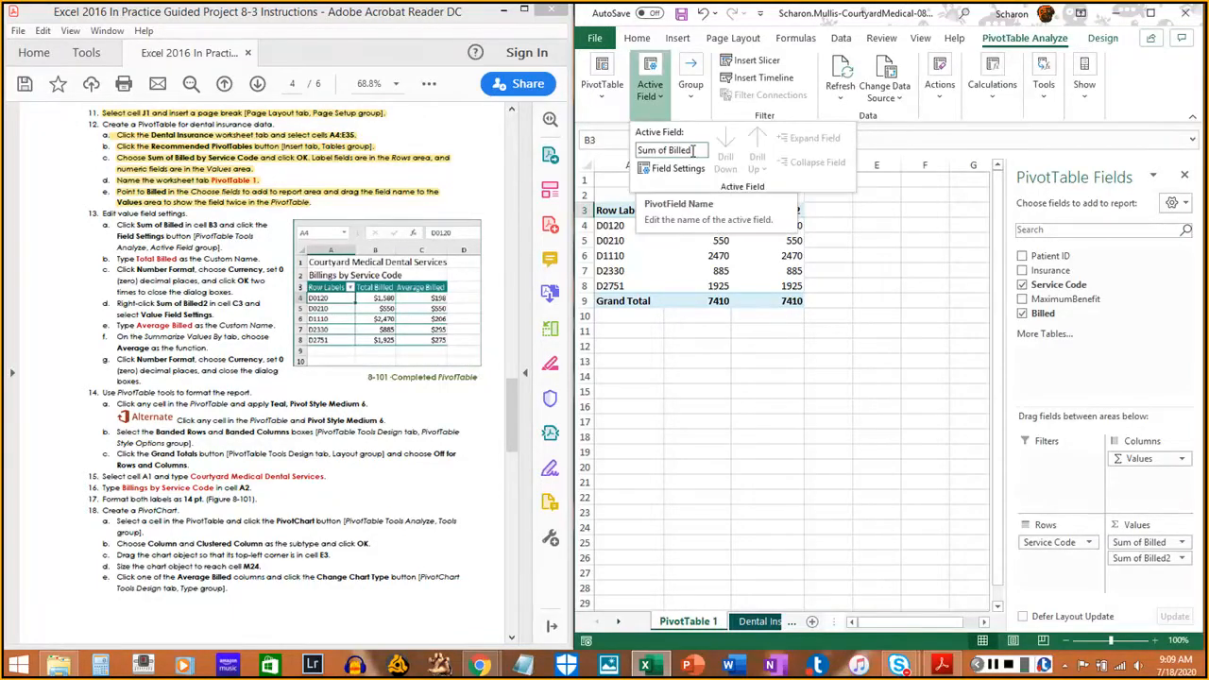
left_click(694, 151)
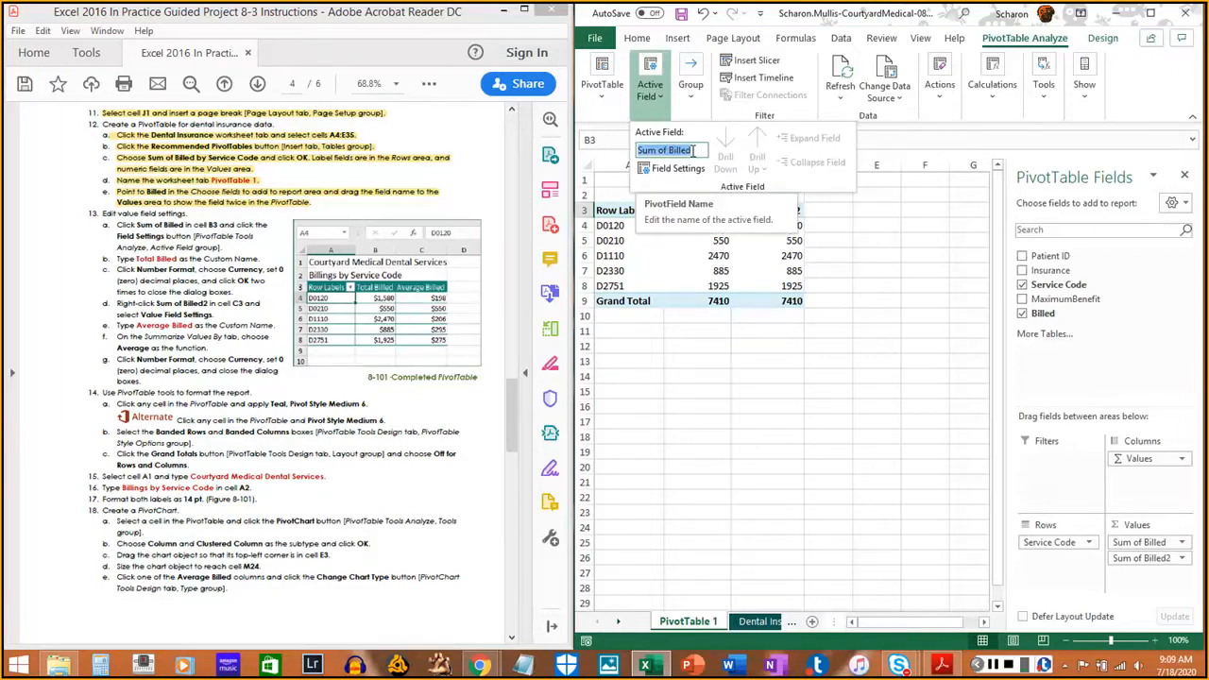
left_click(673, 169)
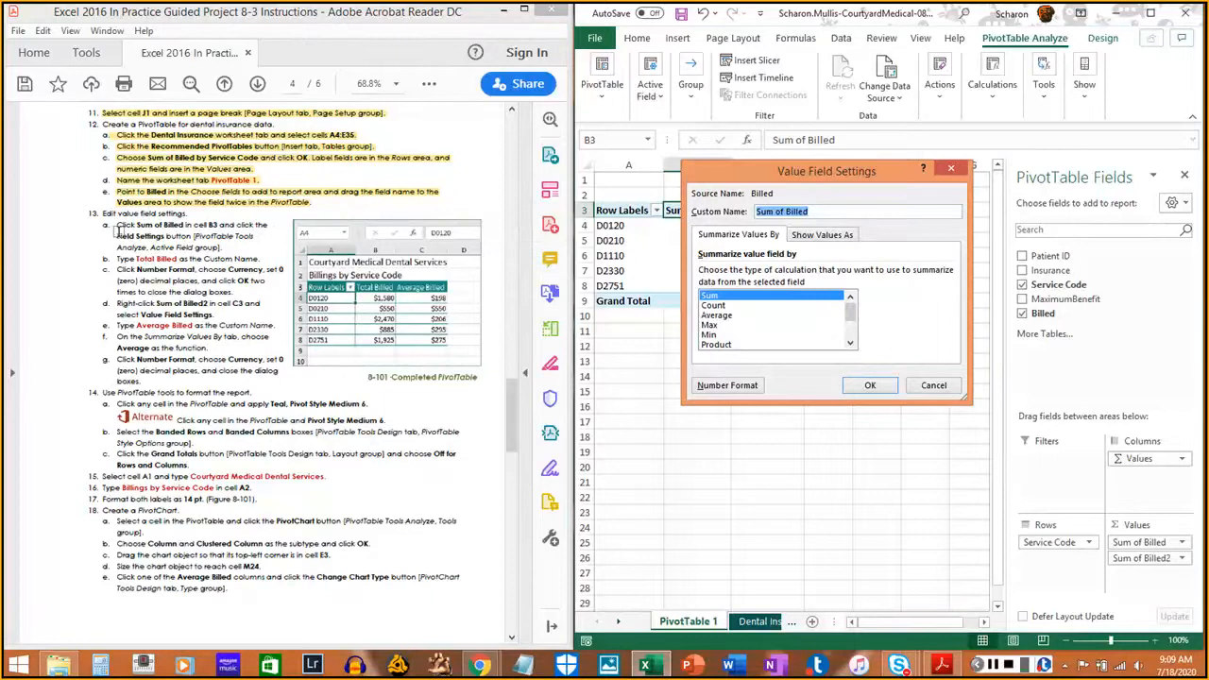
left_click_drag(120, 228, 223, 248)
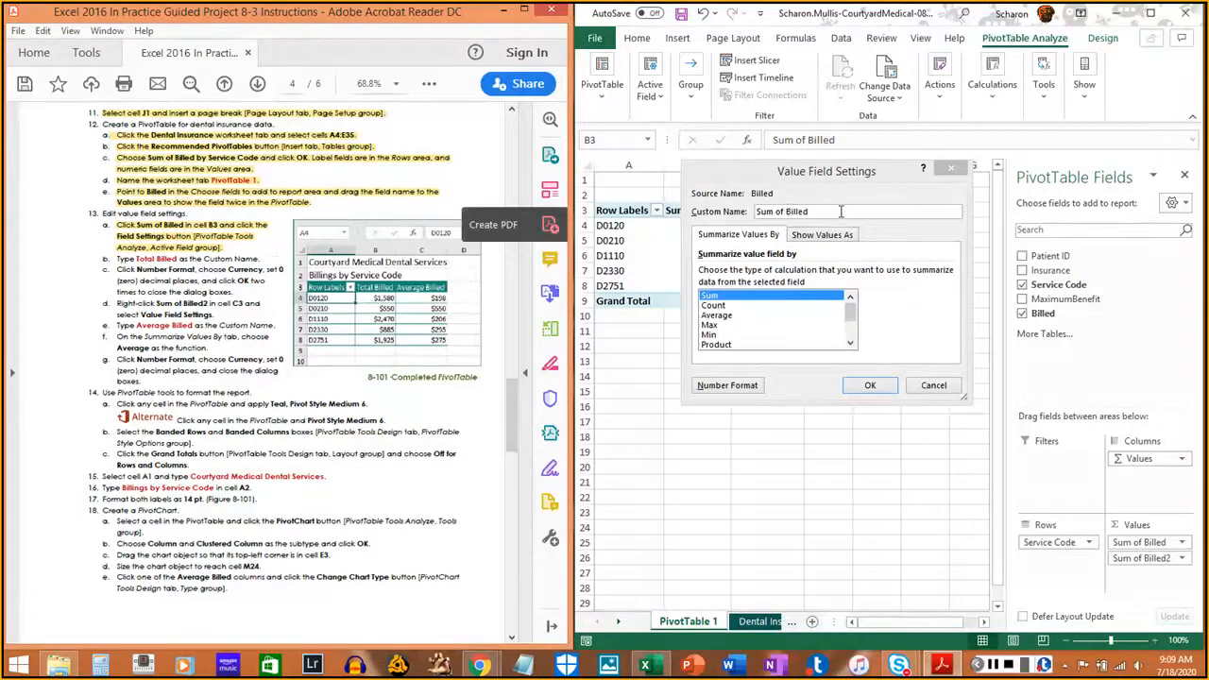
Set the field's custom name to Total Billed and highlight instruction 13b in the PDF
left_click(704, 220)
type("Total")
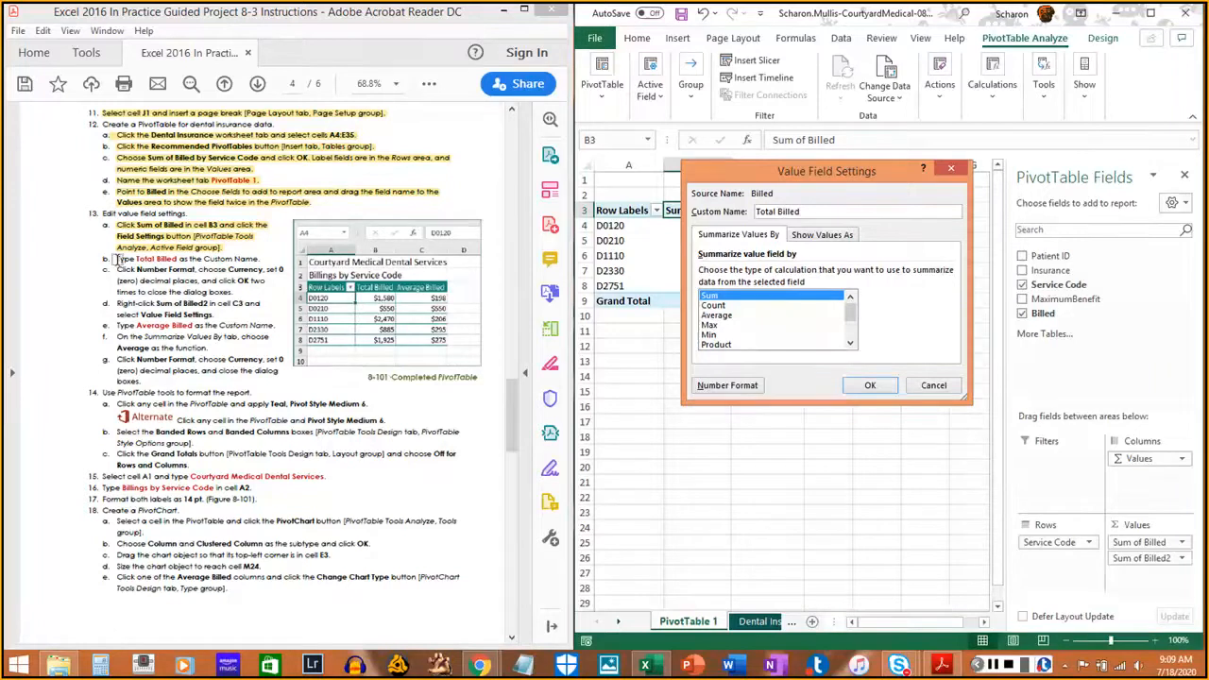
left_click_drag(116, 259, 261, 258)
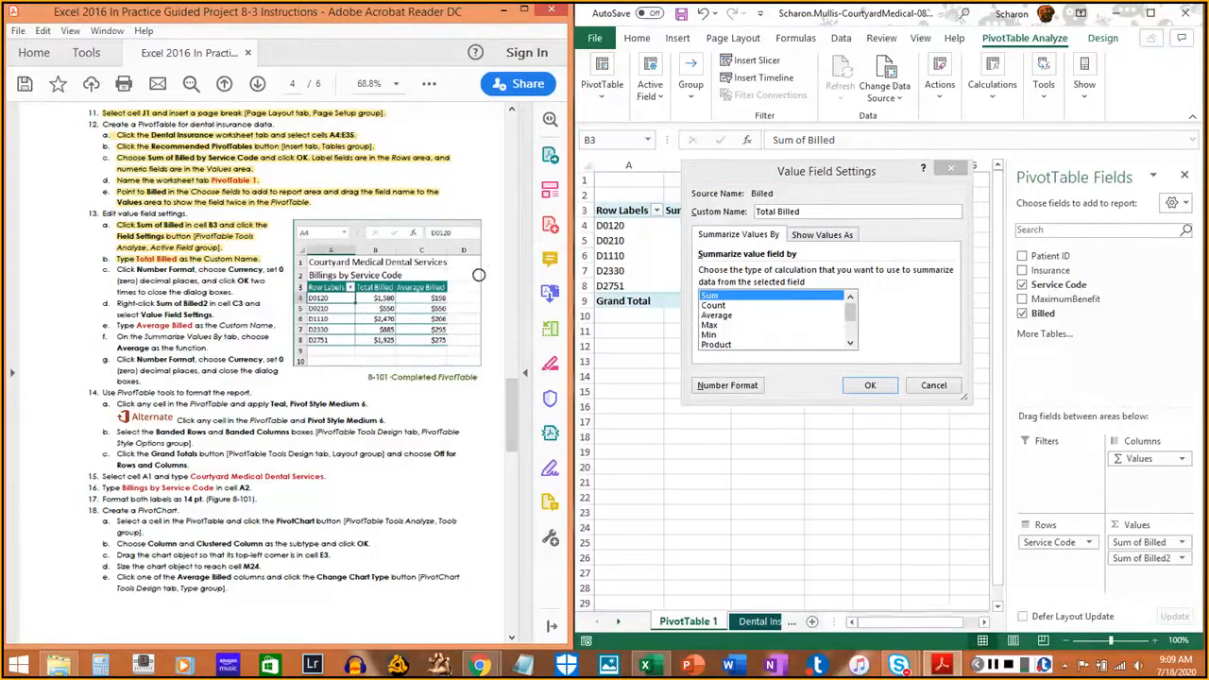
Format the Total Billed field as Currency with 0 decimal places, apply the settings and highlight instruction 13c in the PDF
left_click(727, 388)
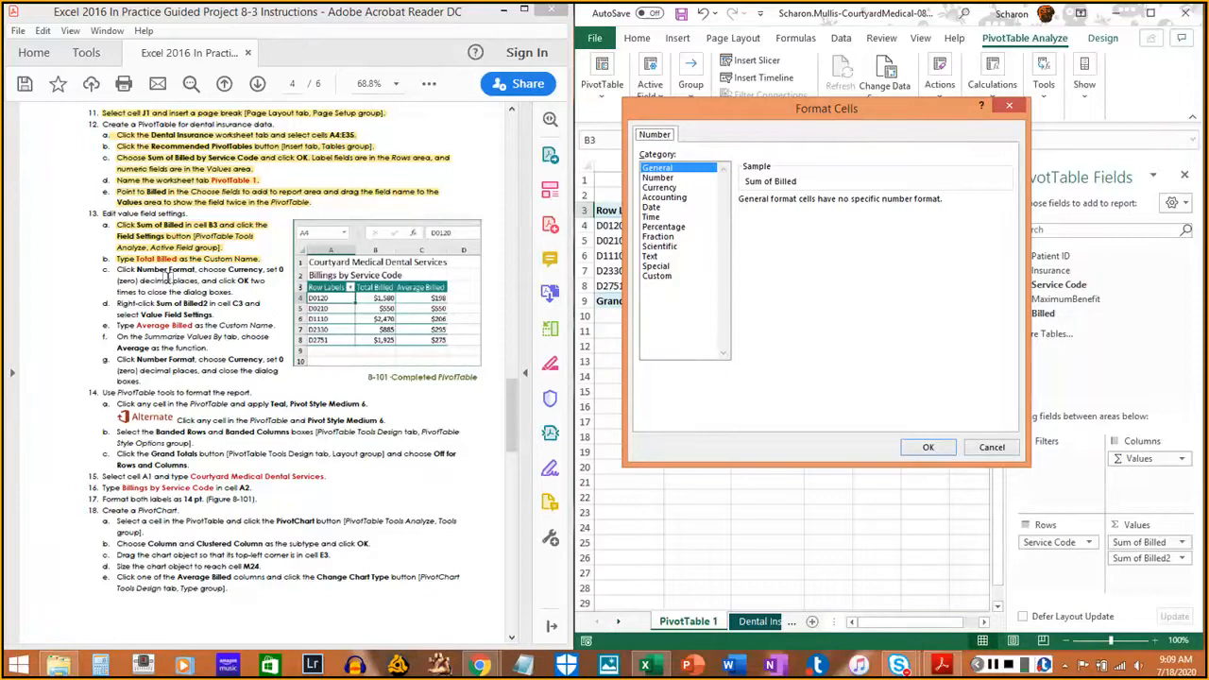
left_click(674, 188)
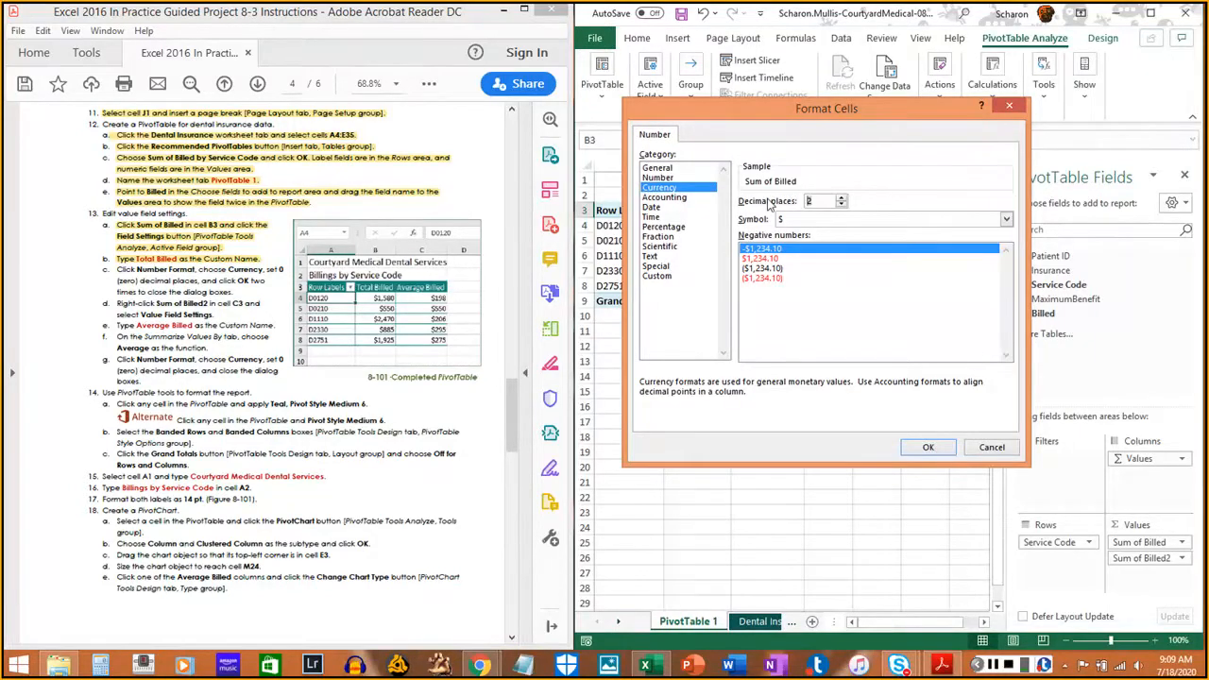
type("0")
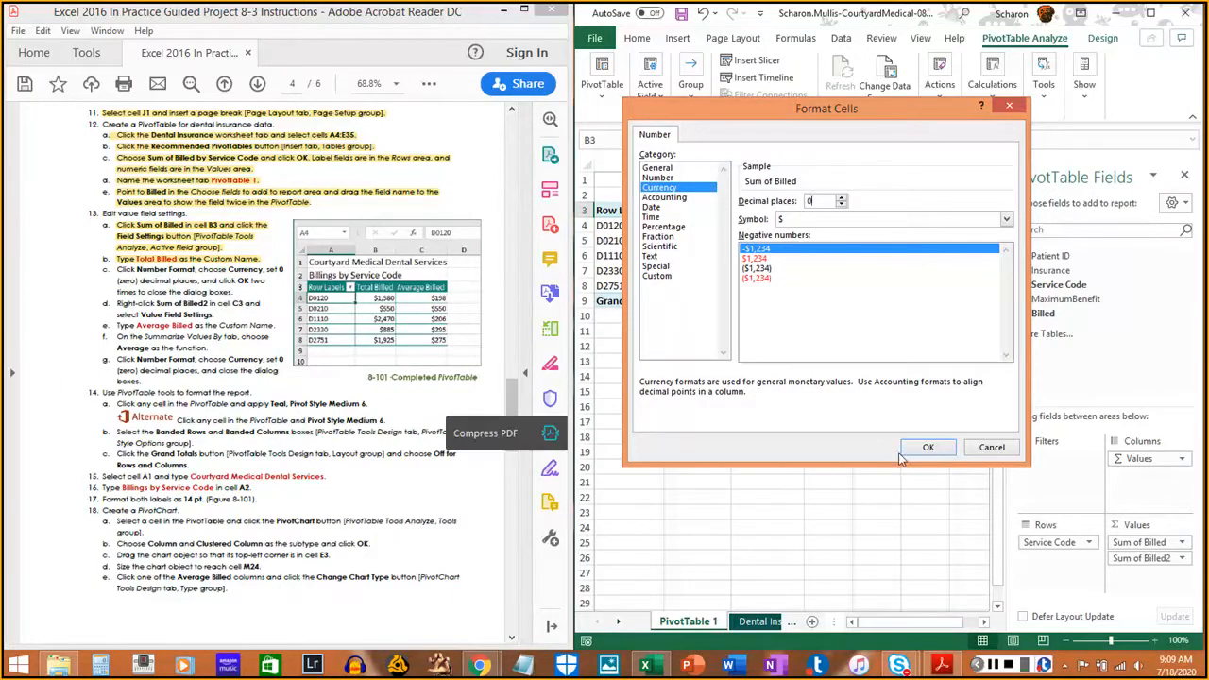
left_click(927, 448)
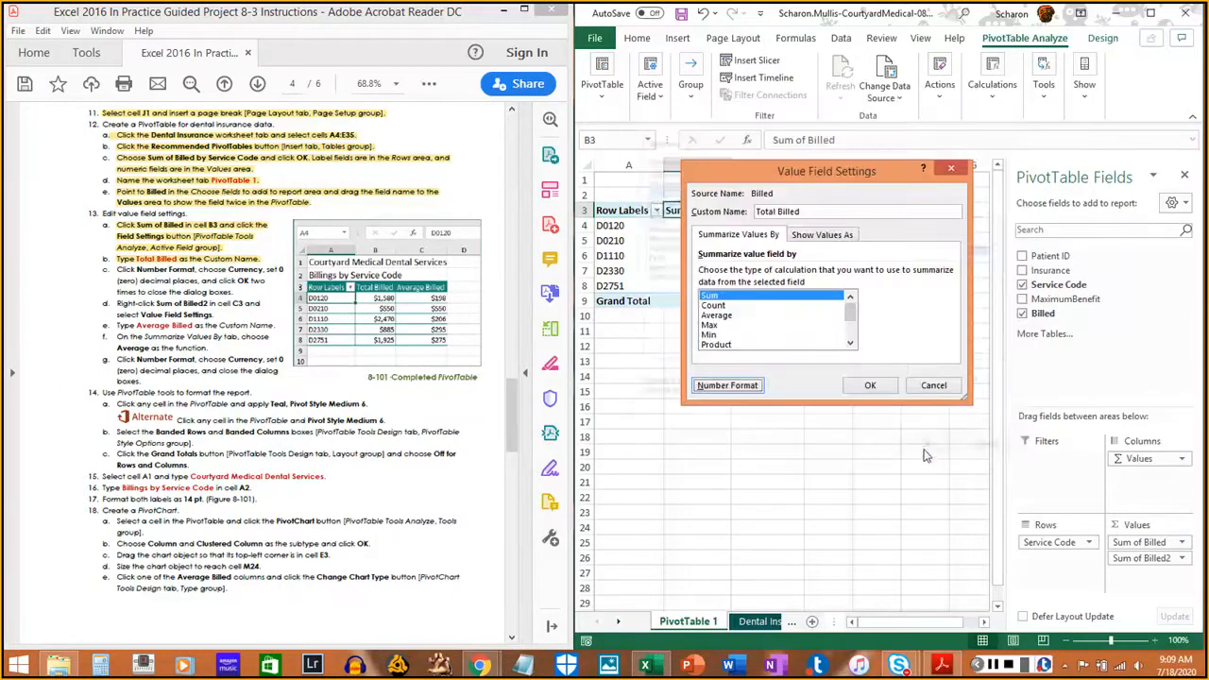
left_click(873, 386)
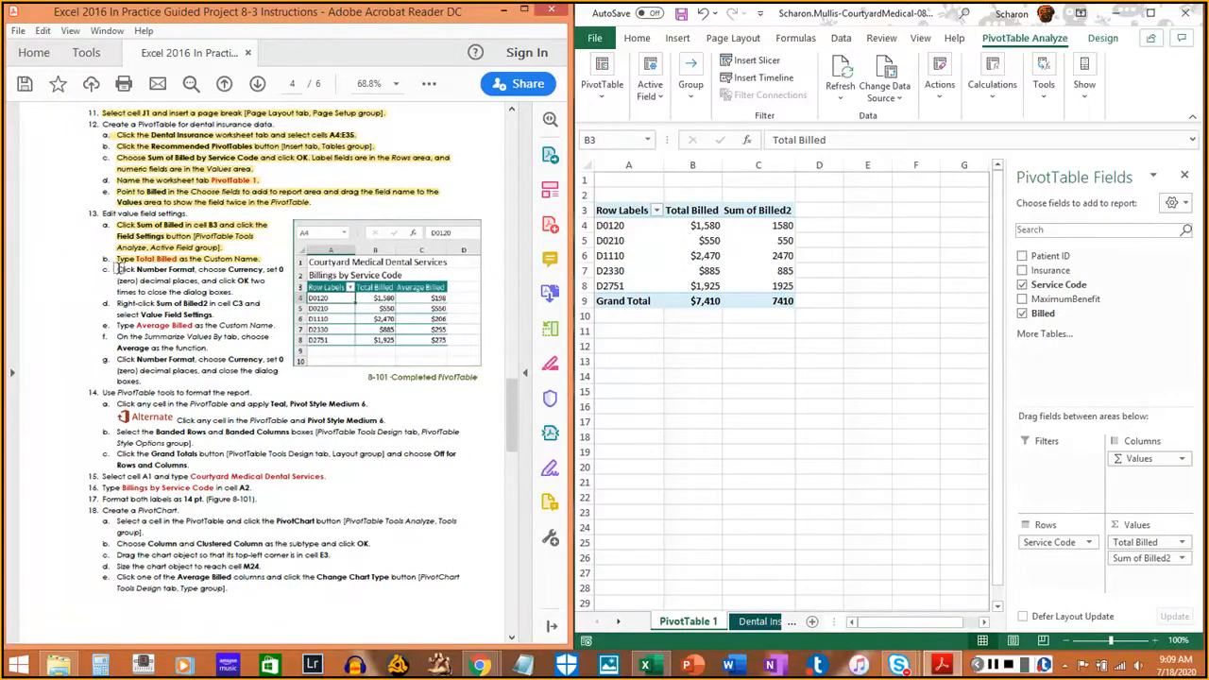
left_click_drag(116, 269, 228, 293)
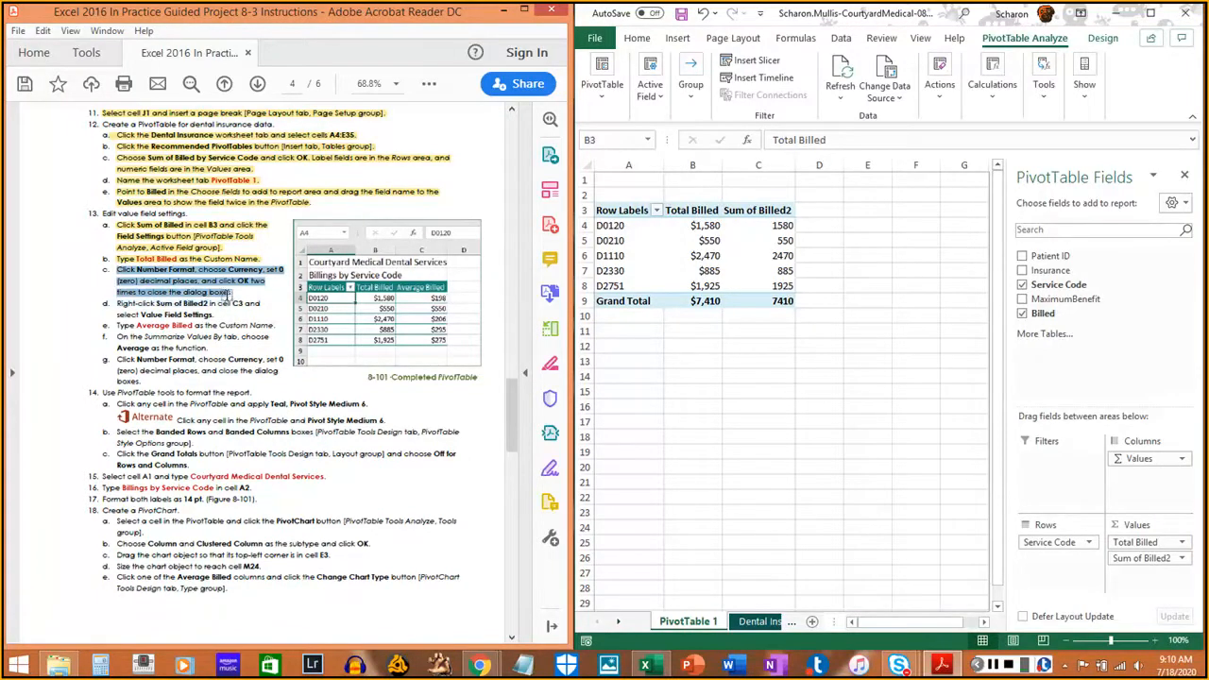
left_click(242, 287)
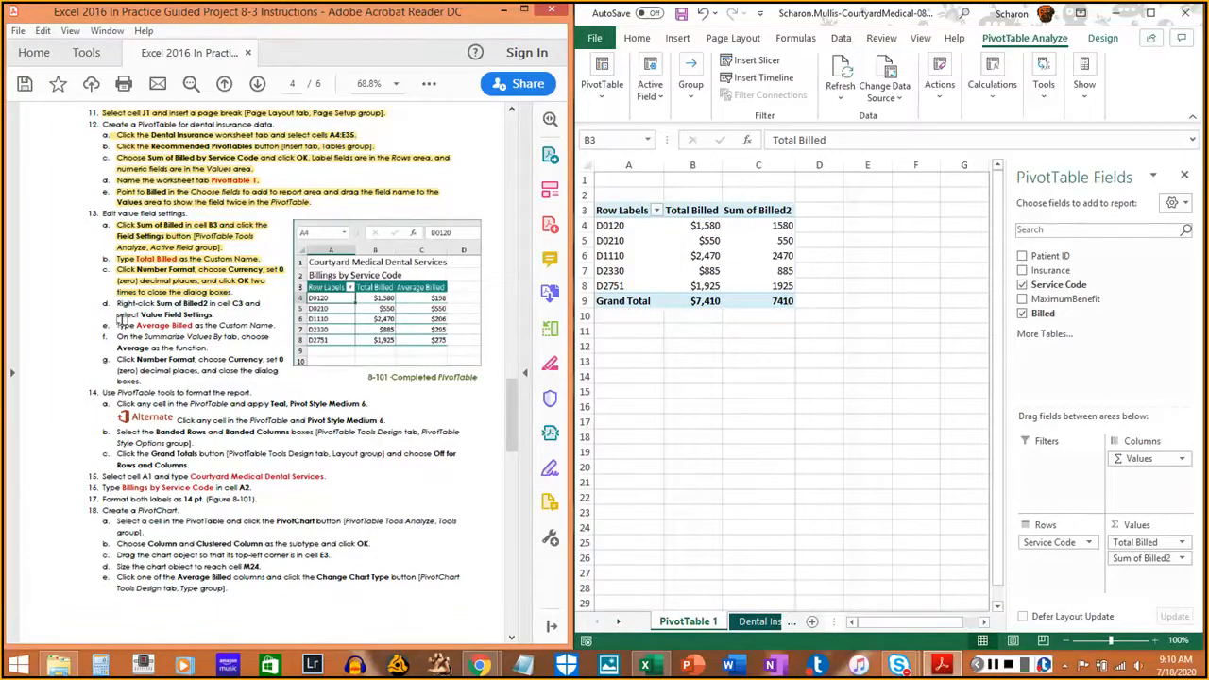
Open the value field settings for Sum of Billed2 in cell C3, enter Average Billed as custom name and highlight instruction 13e
left_click(762, 205)
left_click(762, 213)
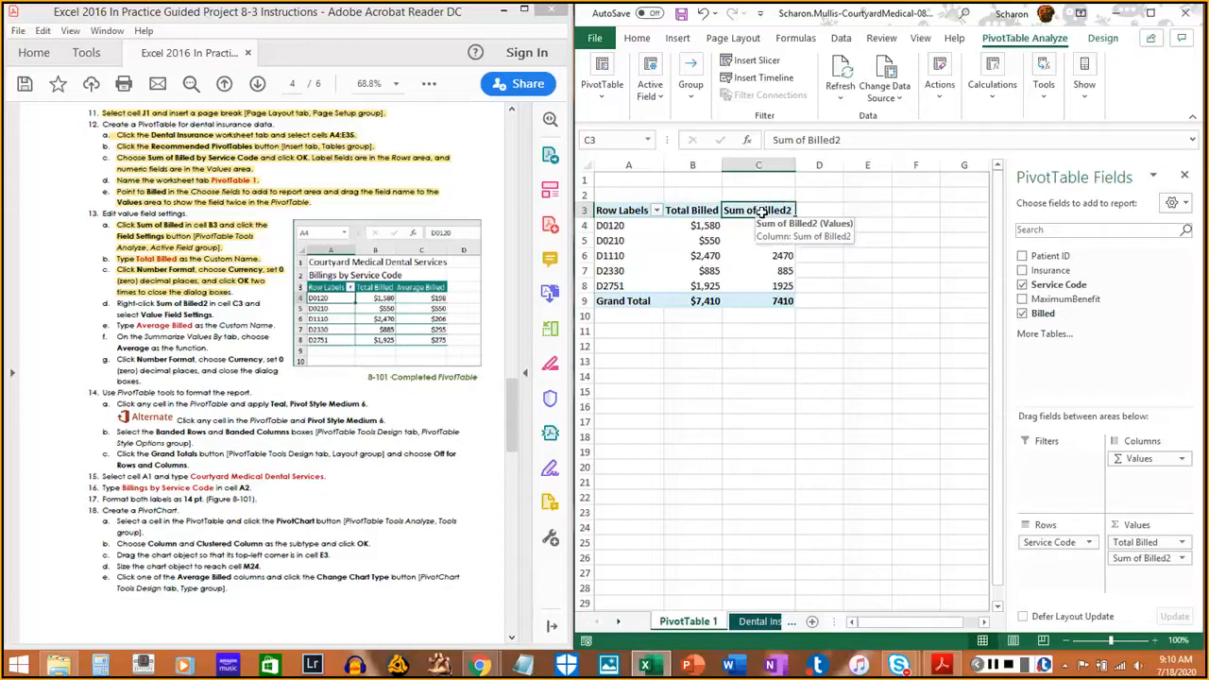
right_click(762, 212)
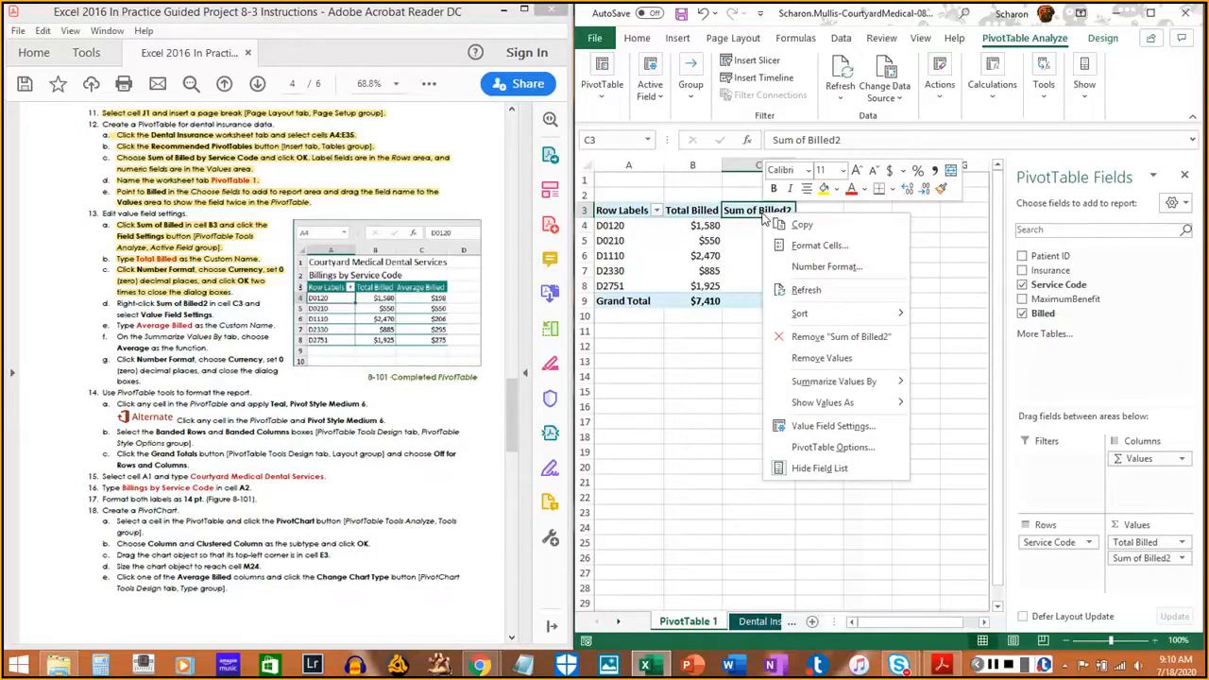
left_click(847, 430)
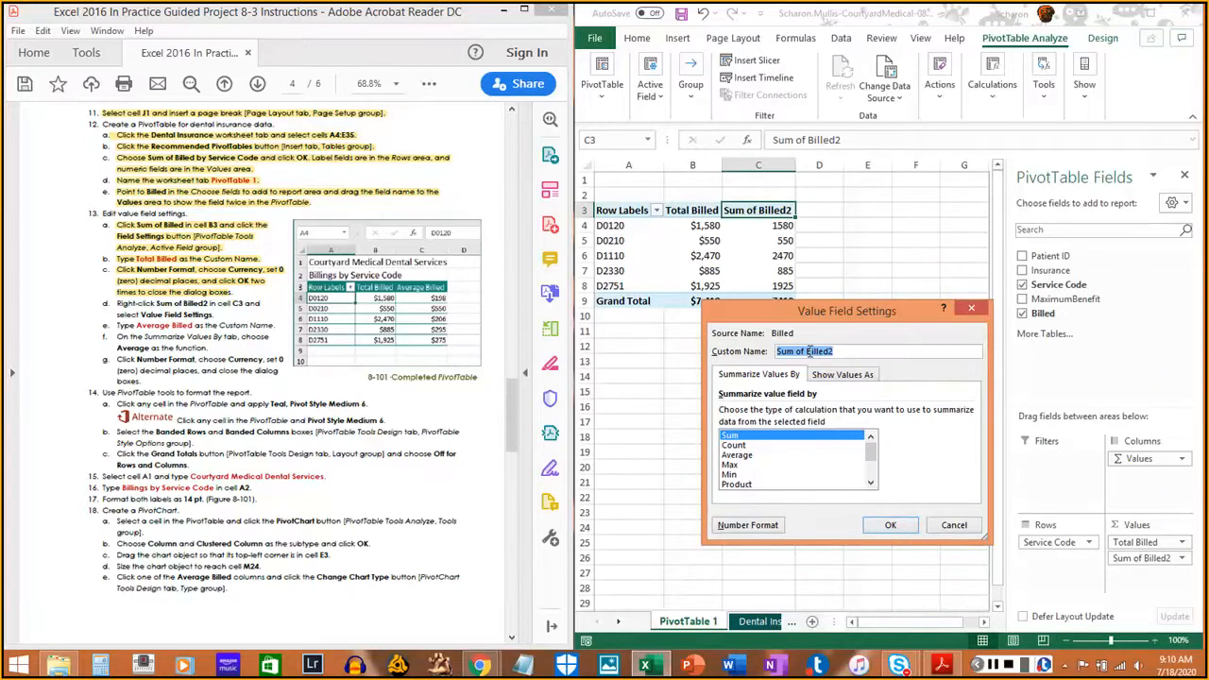
type("Average")
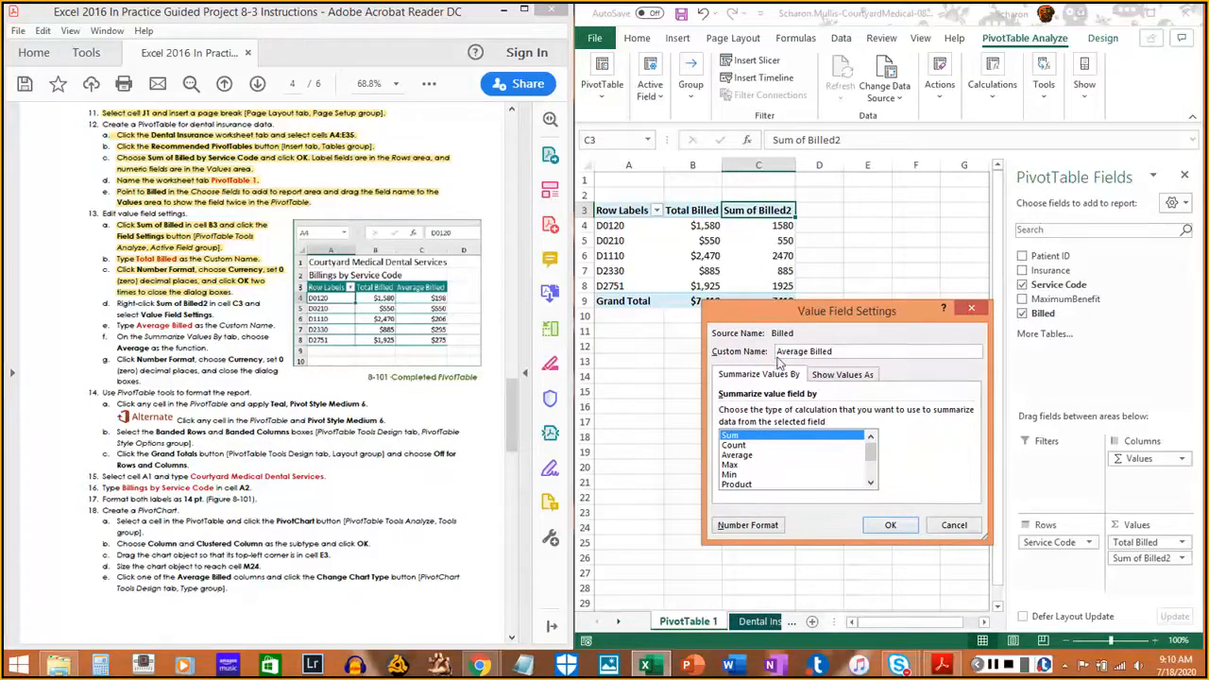
left_click_drag(115, 325, 267, 325)
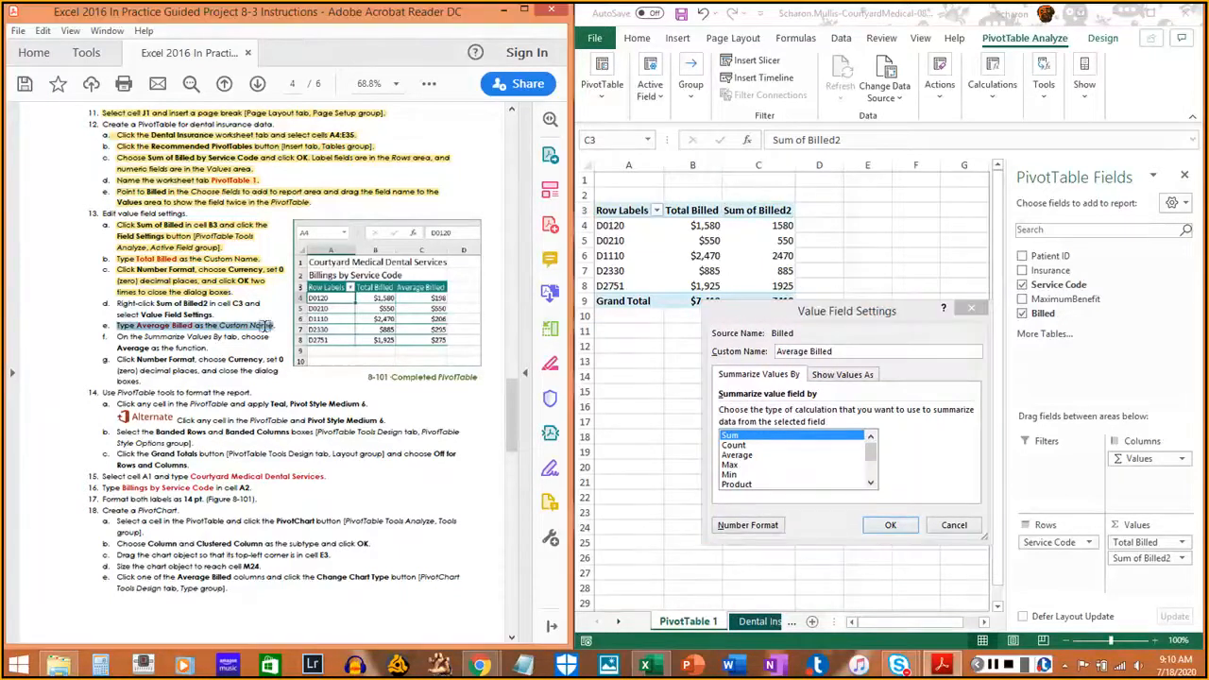
Highlight instruction 13d in the PDF, undoing the first highlight and applying it again over the full text
left_click(142, 297)
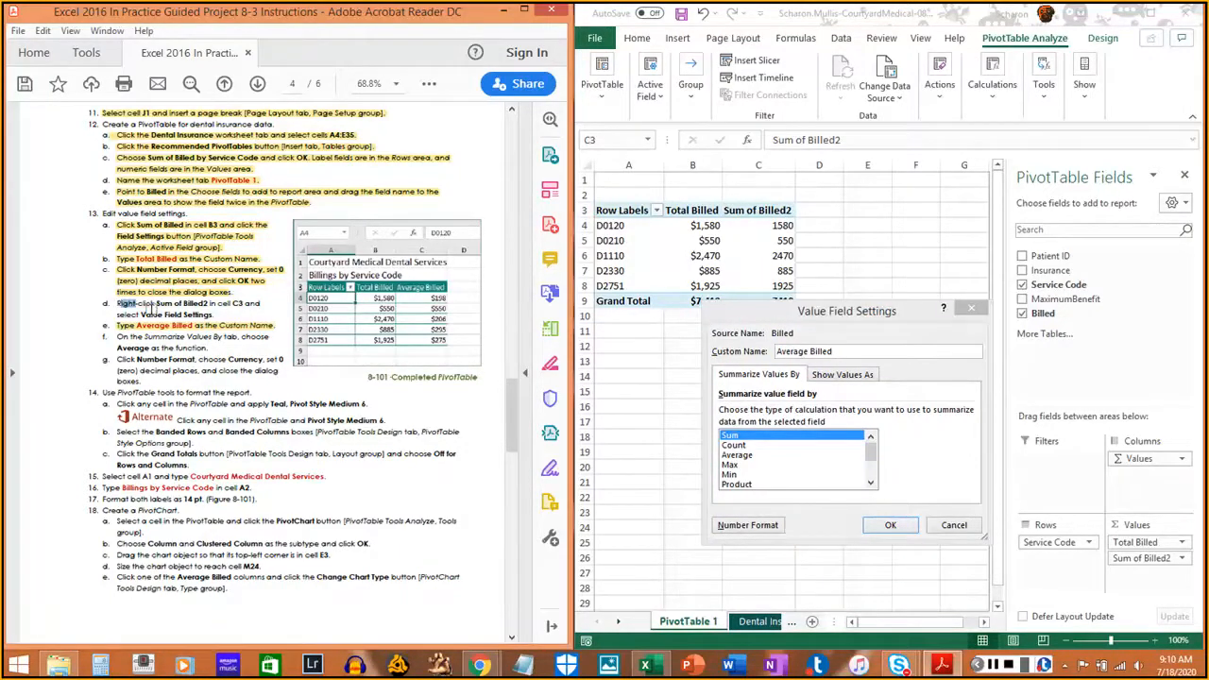
left_click_drag(120, 299, 203, 319)
left_click(194, 316)
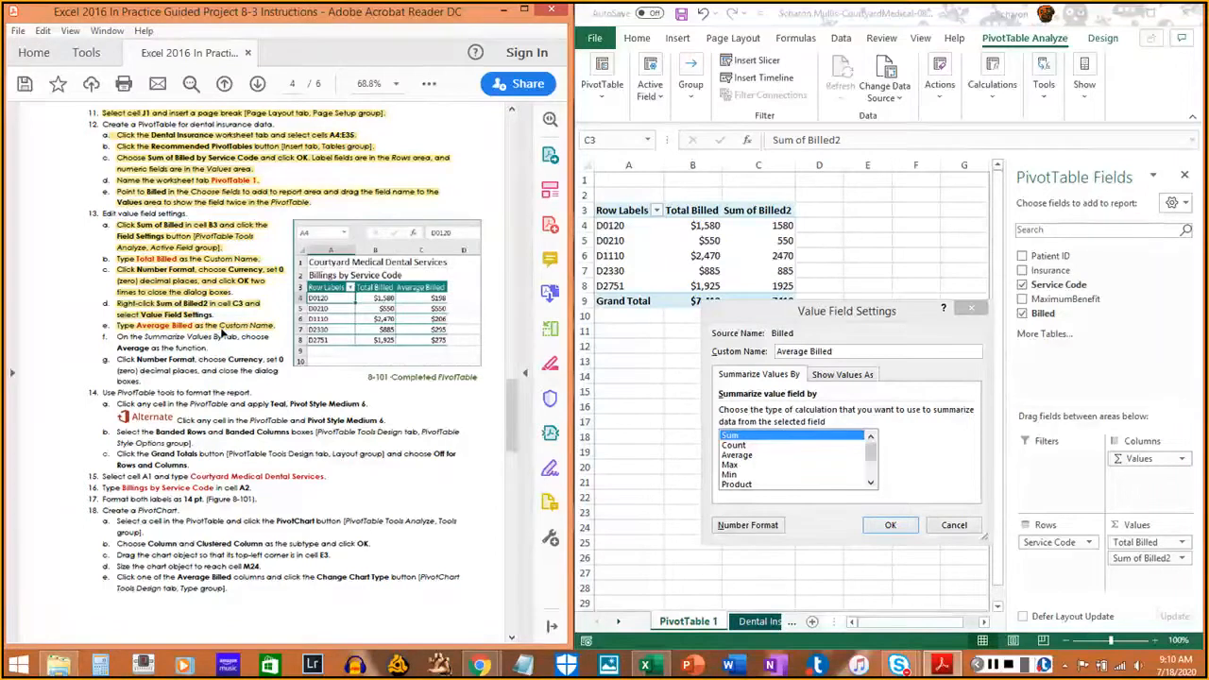
key("ctrl+z")
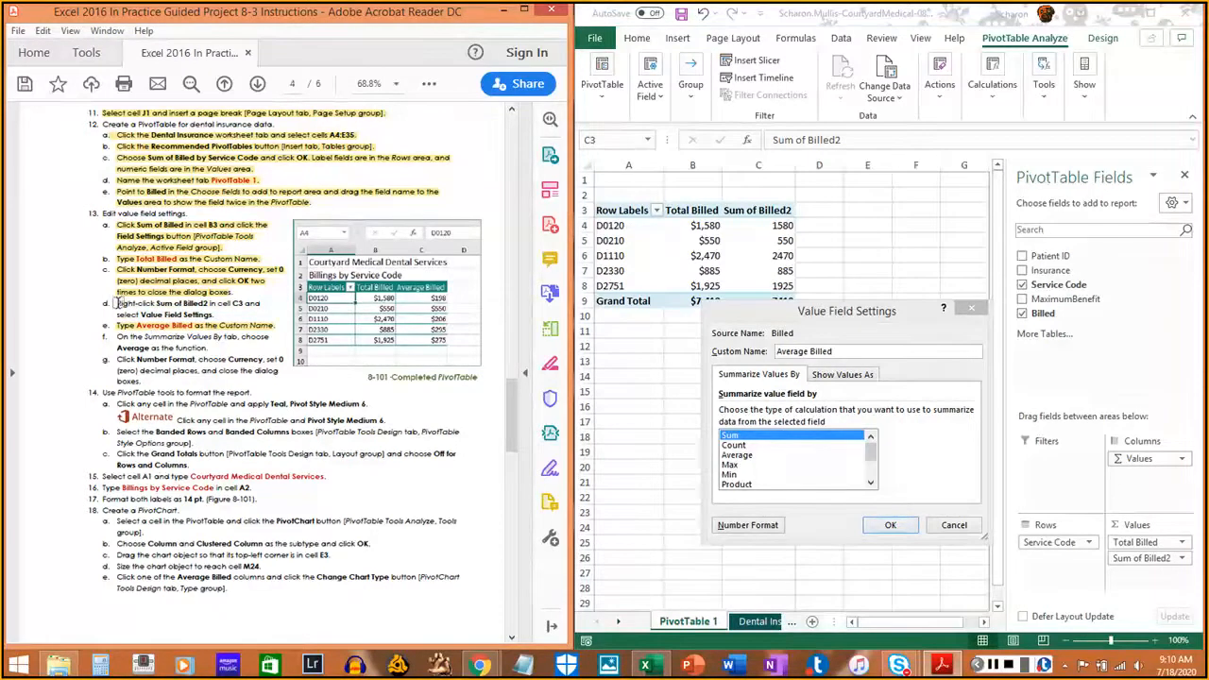
left_click_drag(120, 299, 217, 315)
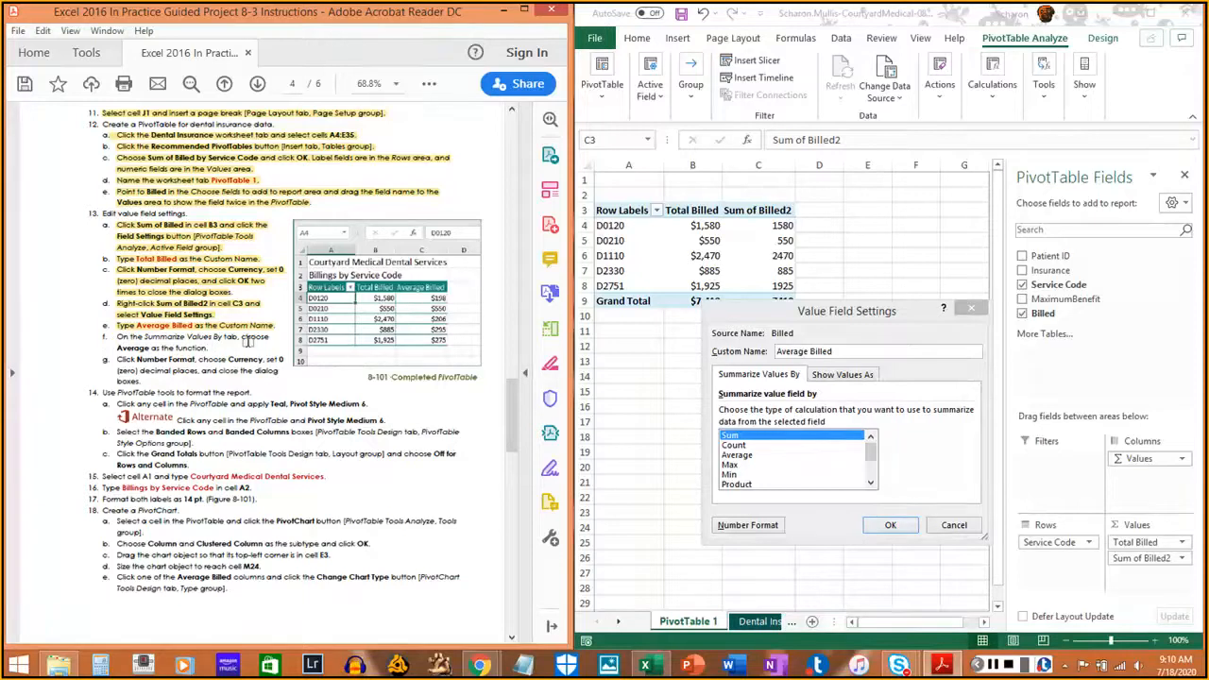
Choose Average as the summary function for the second Billed field and highlight instruction 13f in the PDF
left_click(793, 406)
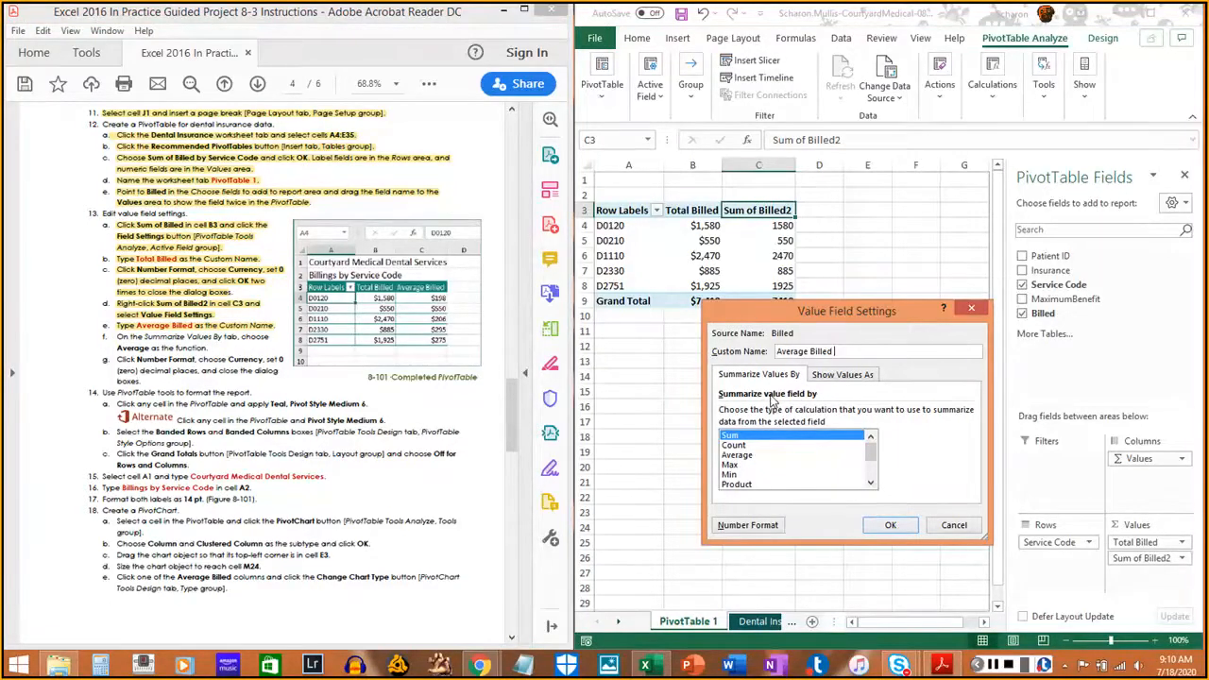
left_click(736, 456)
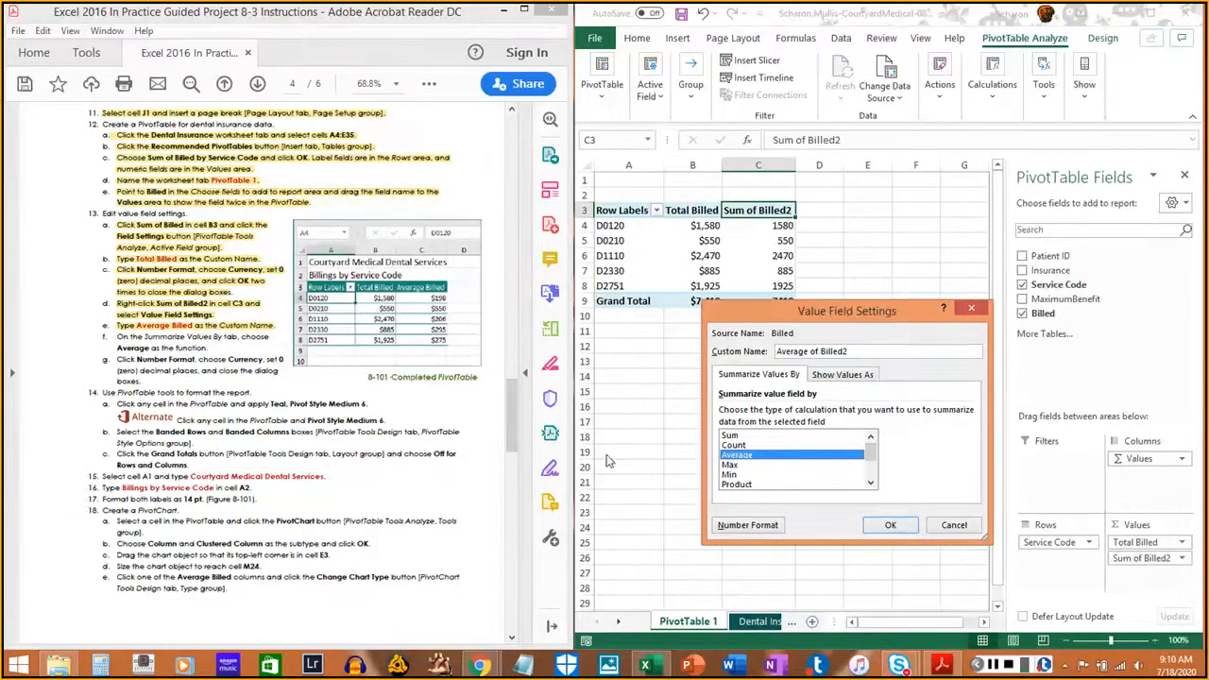
left_click_drag(116, 336, 204, 347)
Format the averaged field as Currency with 0 decimal places, highlight instruction 13g in the PDF and apply the field settings
left_click(757, 527)
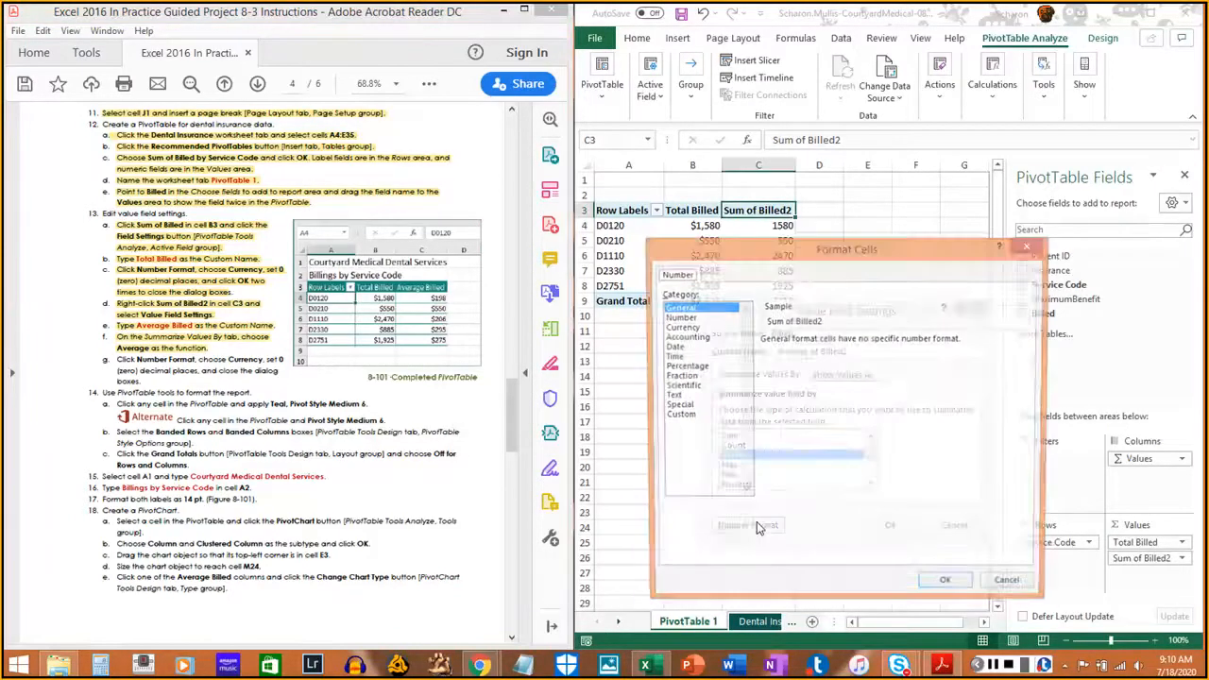
left_click(684, 328)
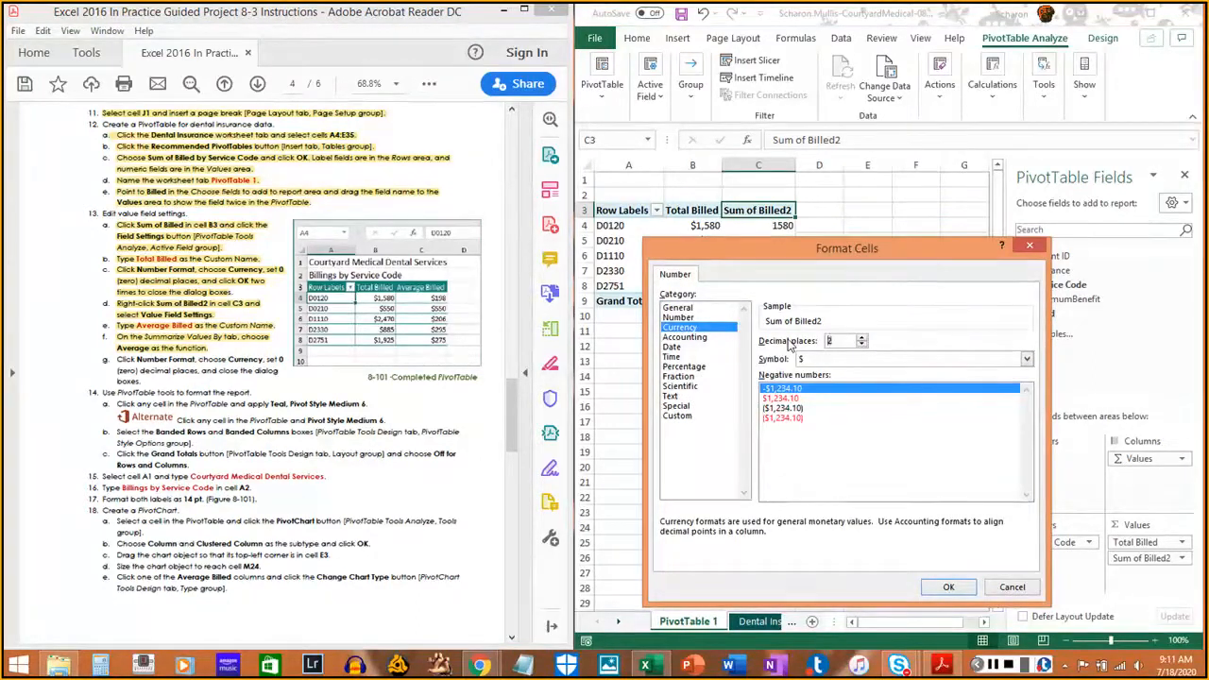
type("0")
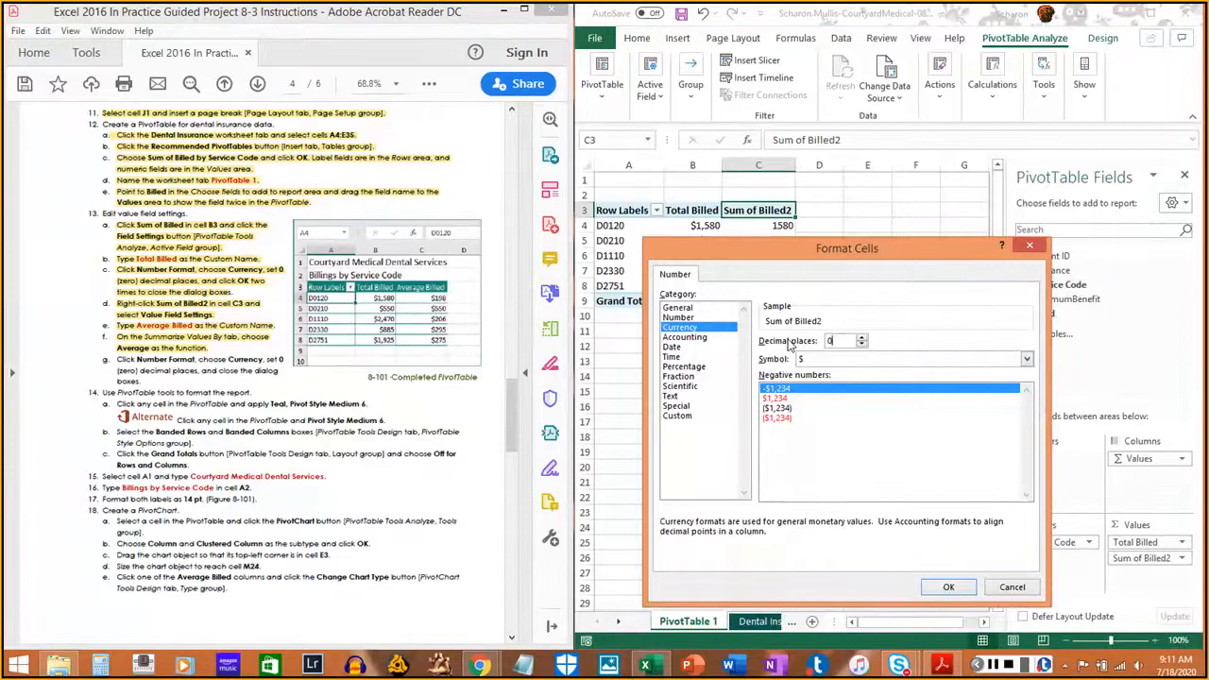
left_click(948, 586)
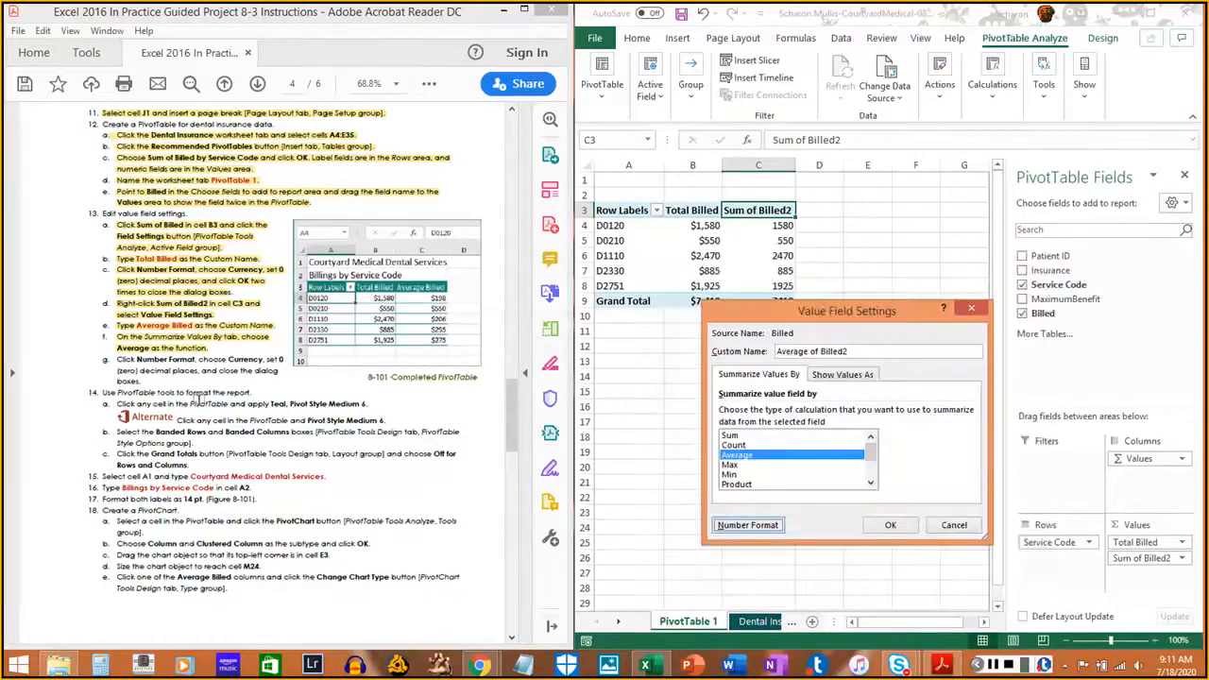
left_click_drag(118, 360, 146, 380)
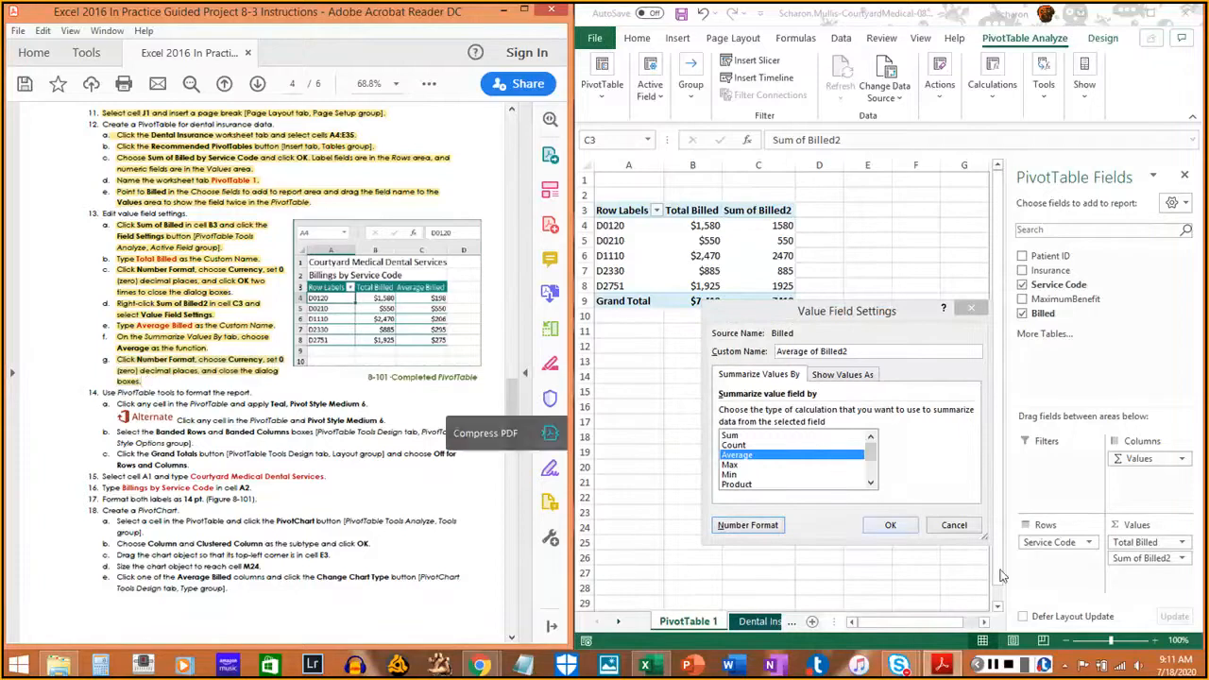
left_click(891, 525)
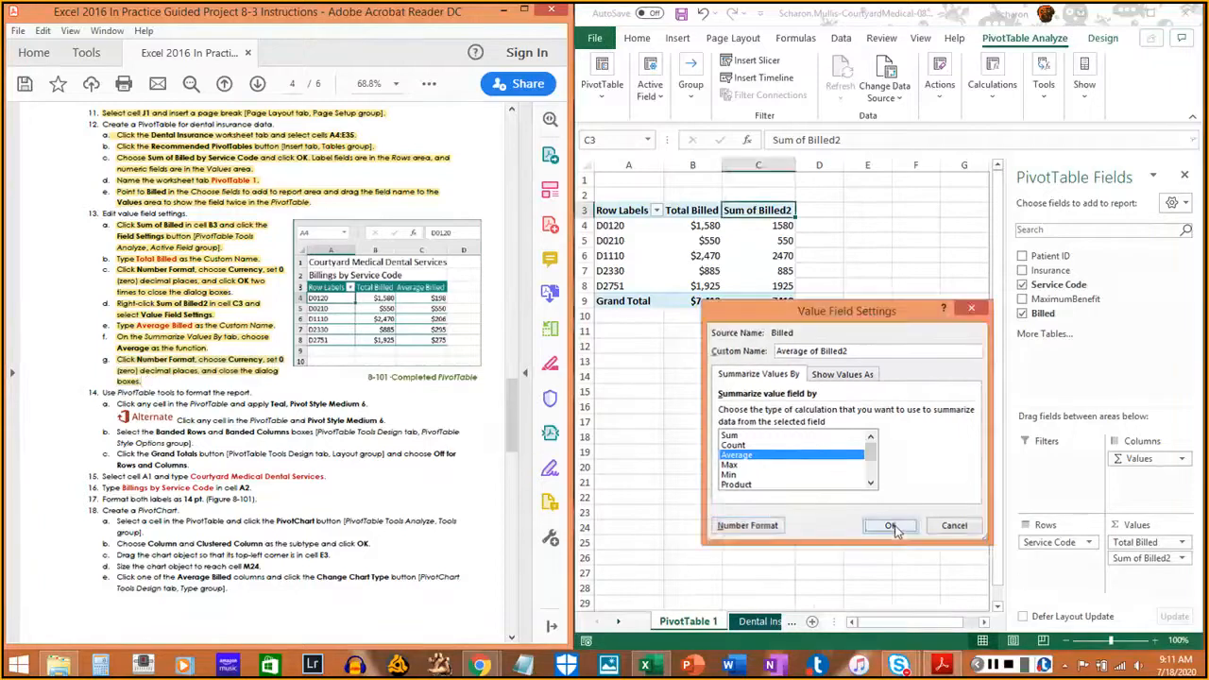
Change the custom name of the value field in cell C3 to Average of Billed
left_click(771, 211)
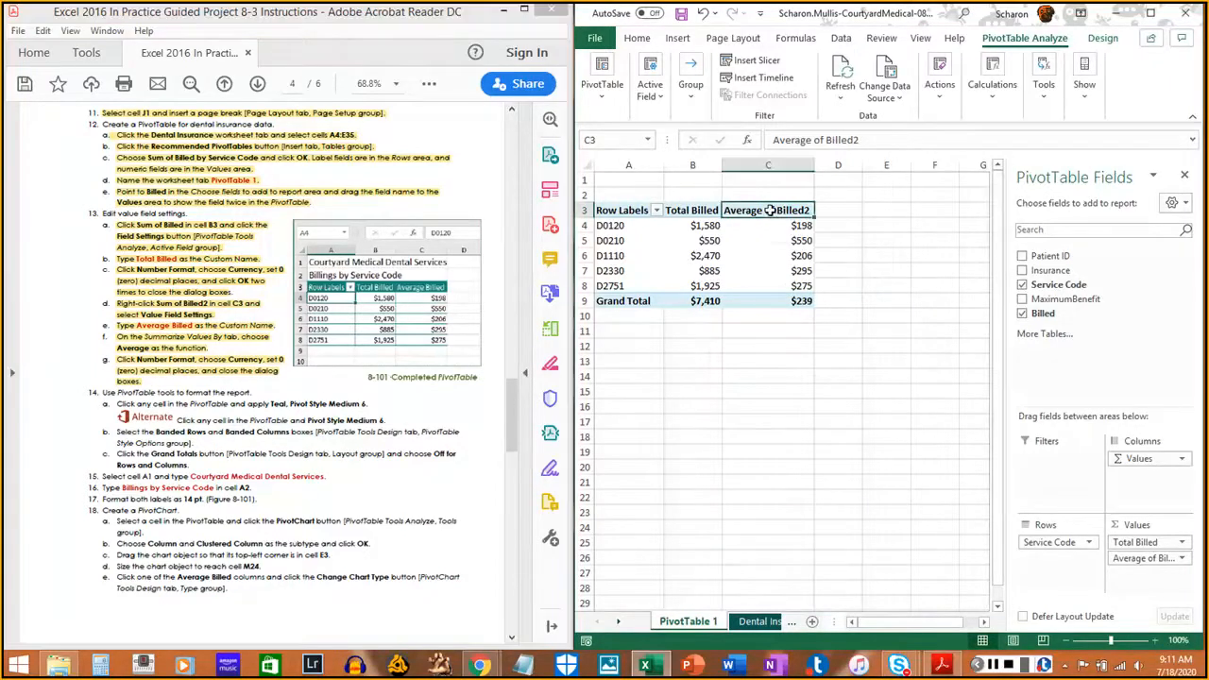
right_click(770, 210)
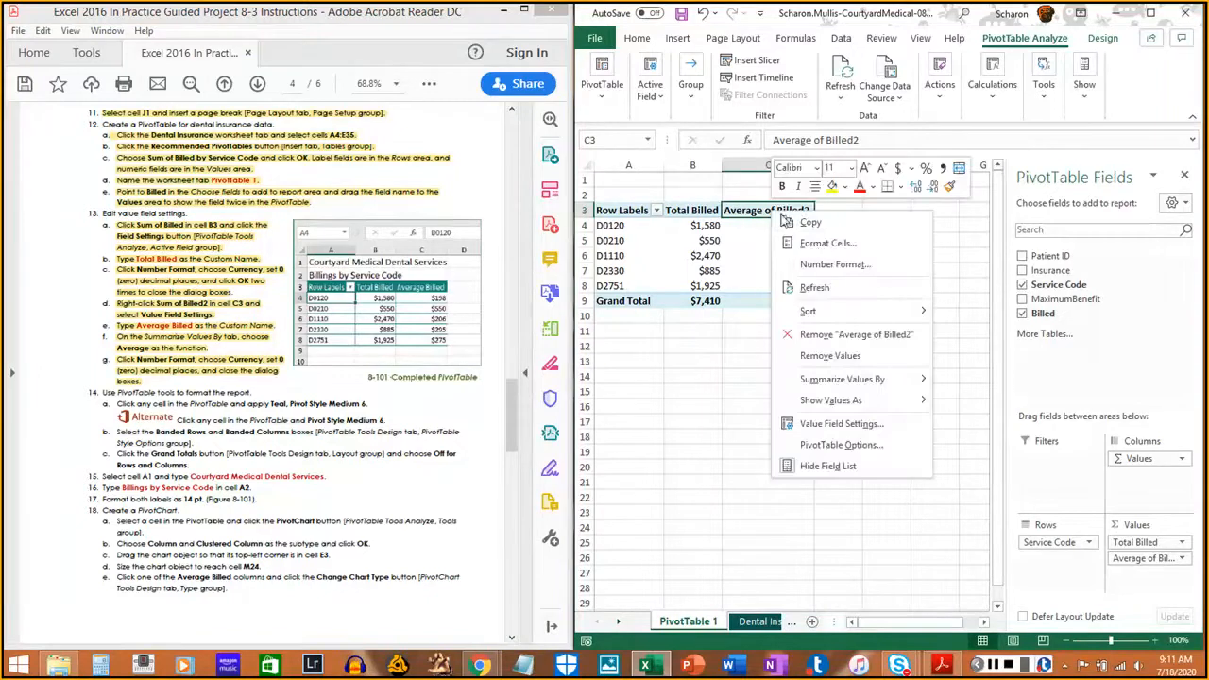
left_click(850, 427)
left_click(867, 343)
key("BackSpace")
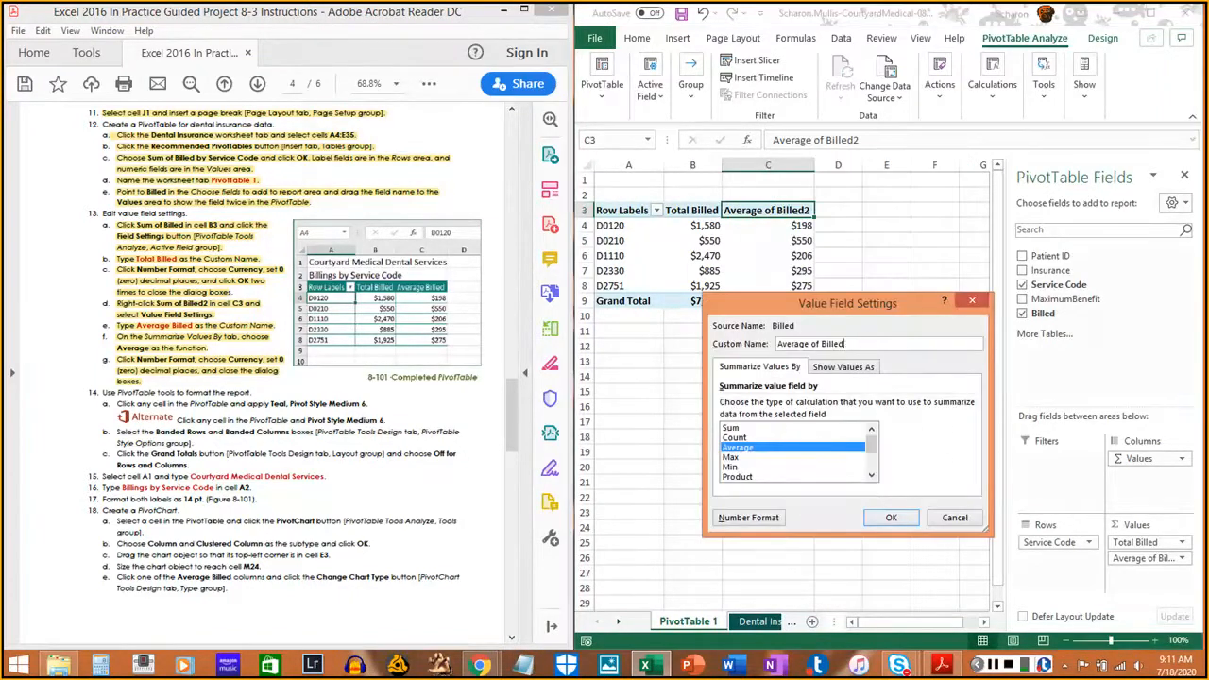
left_click(891, 520)
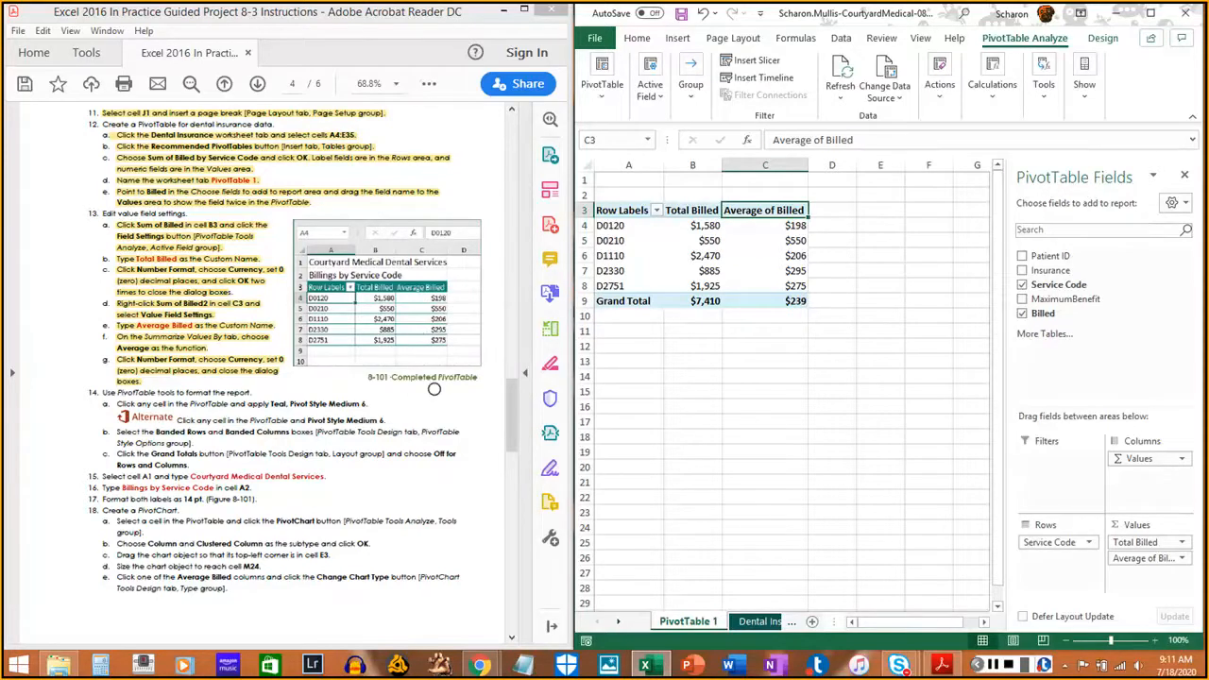
left_click(994, 664)
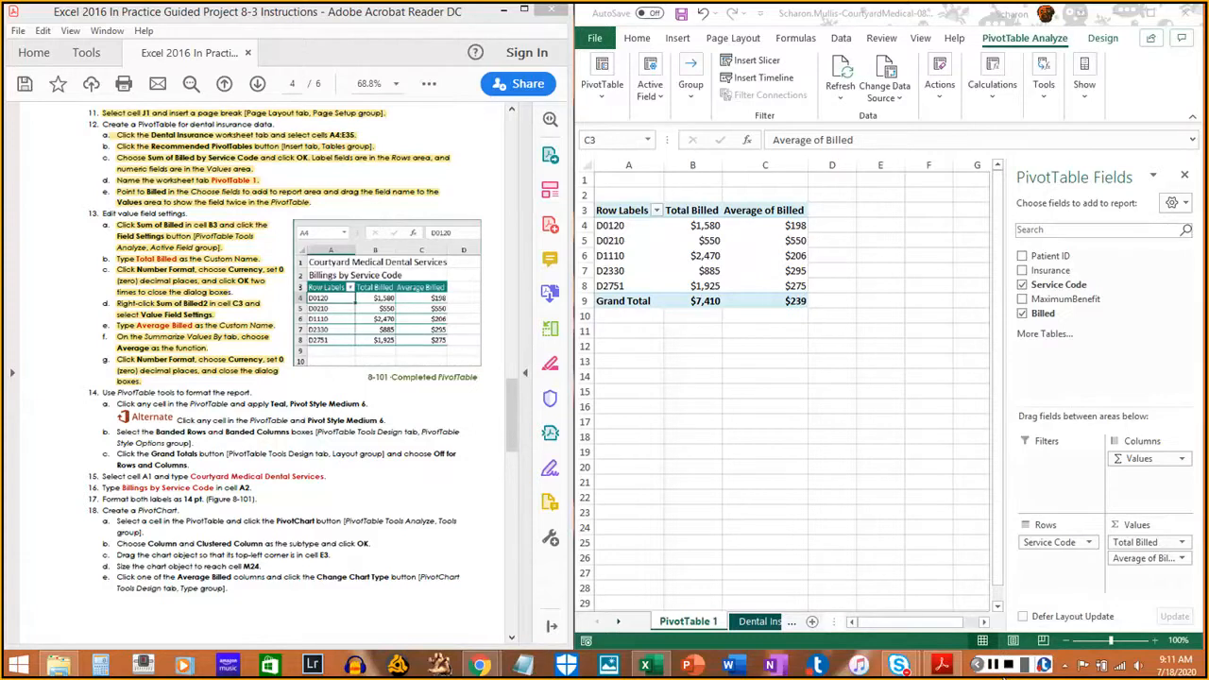
left_click(1141, 87)
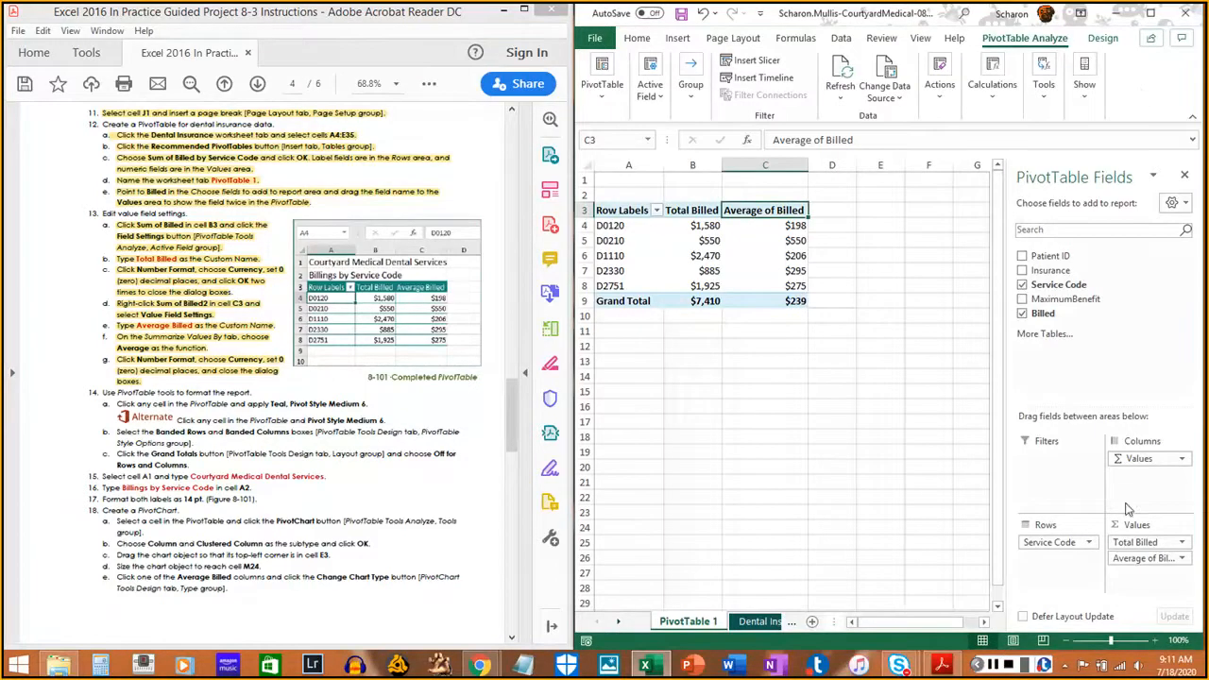
left_click(986, 665)
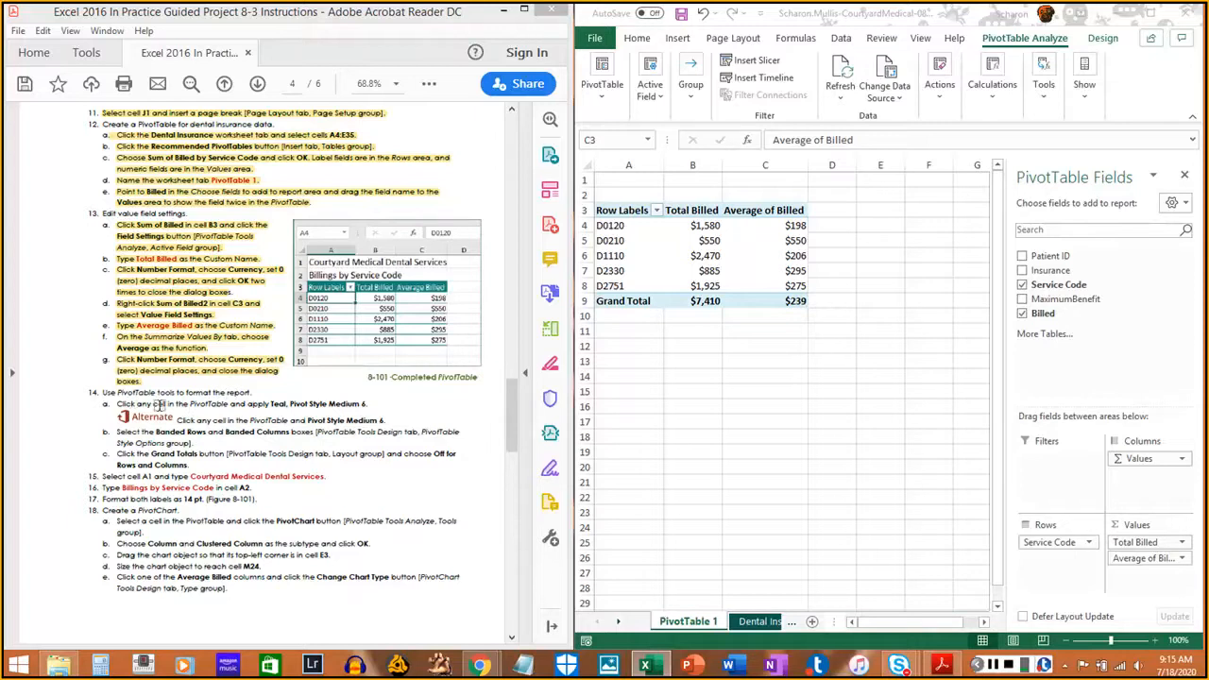
Apply the Teal, Pivot Style Medium 6 style to the PivotTable and highlight instruction 14a in the PDF
left_click(725, 271)
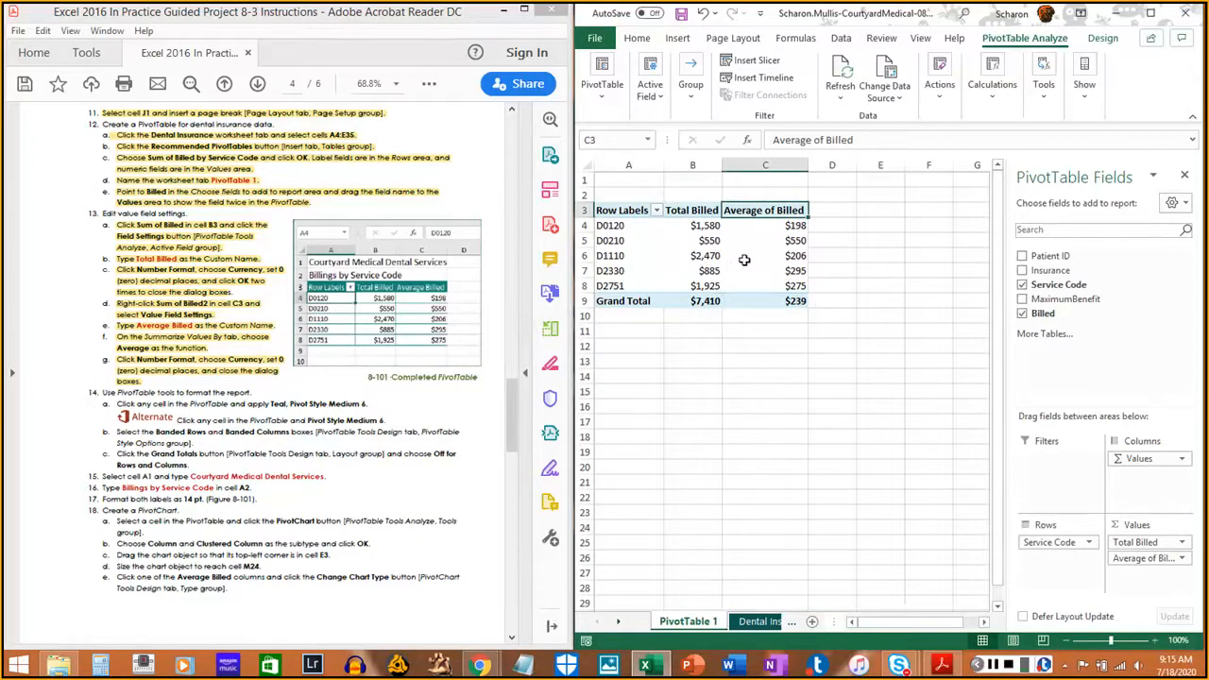
left_click(699, 255)
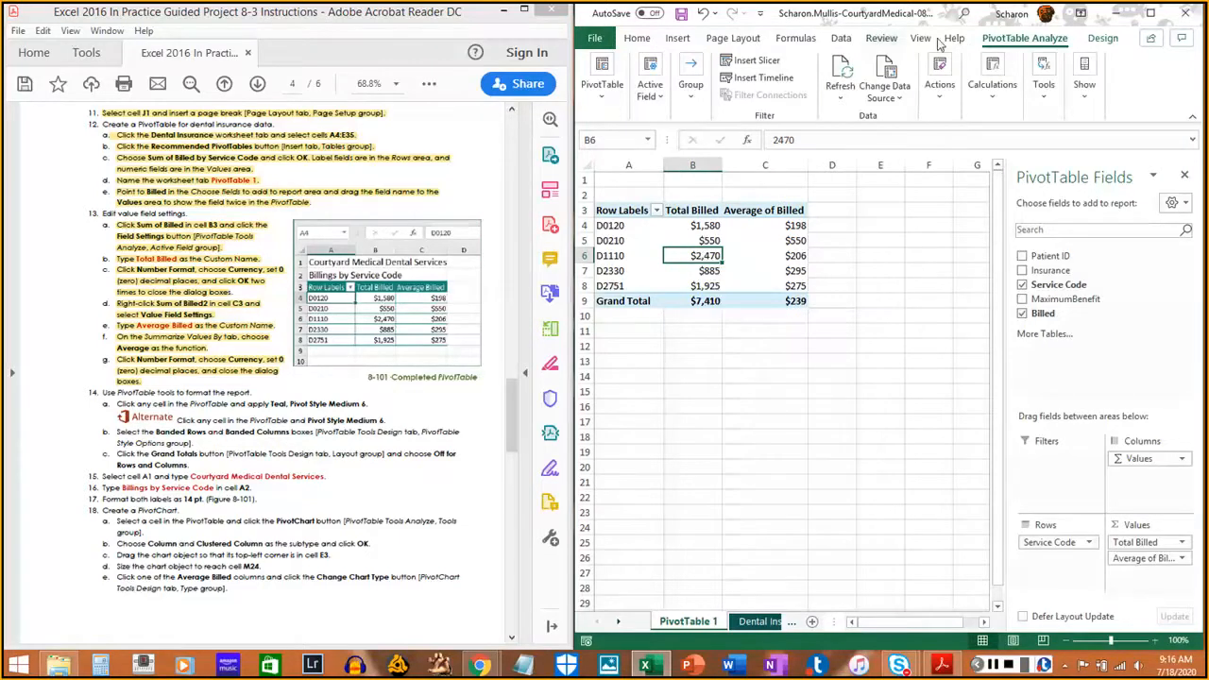
left_click(1095, 39)
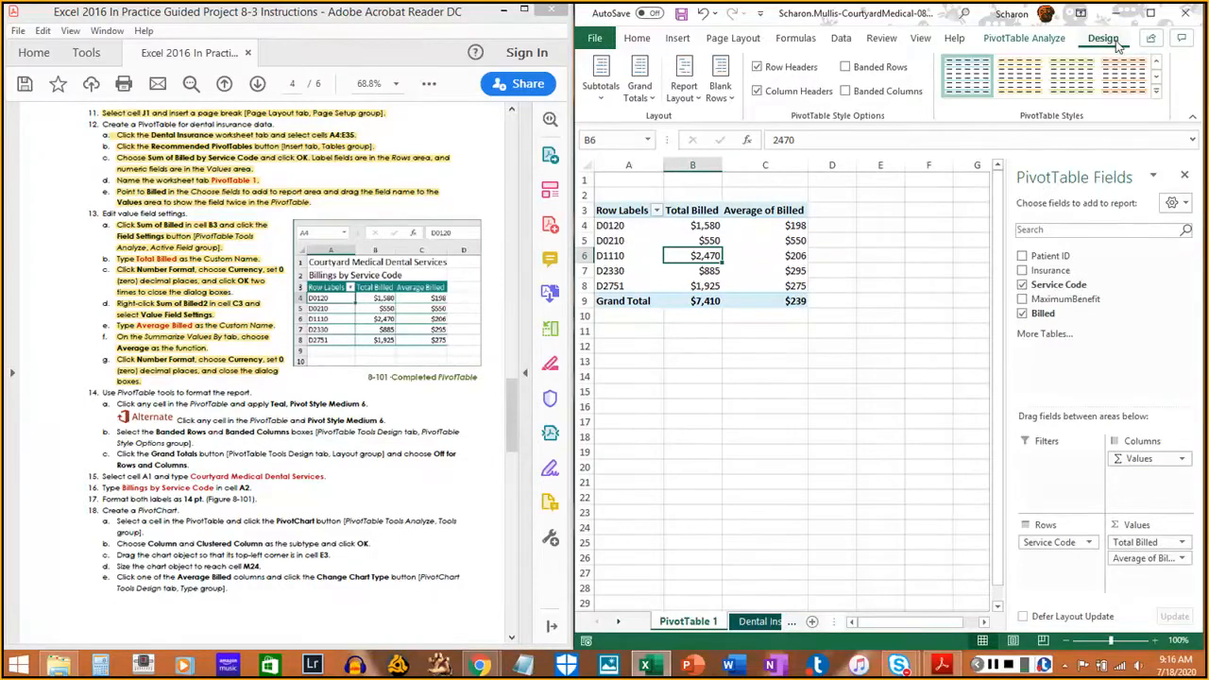
left_click(1153, 94)
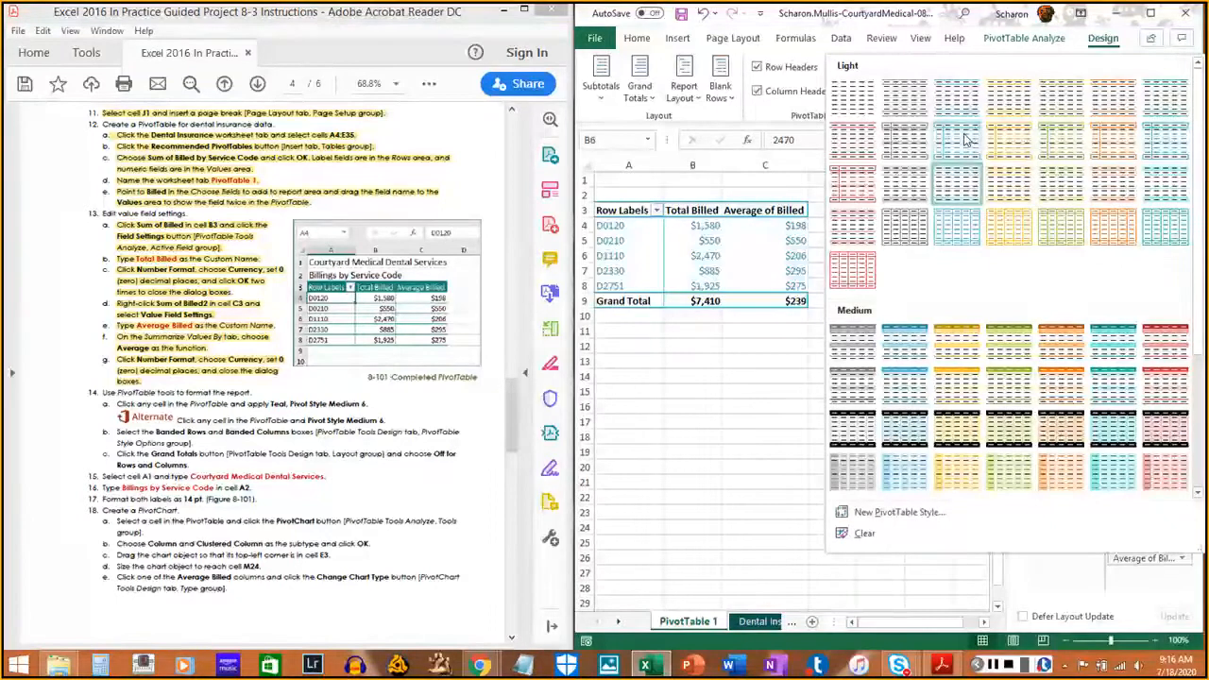
left_click(993, 665)
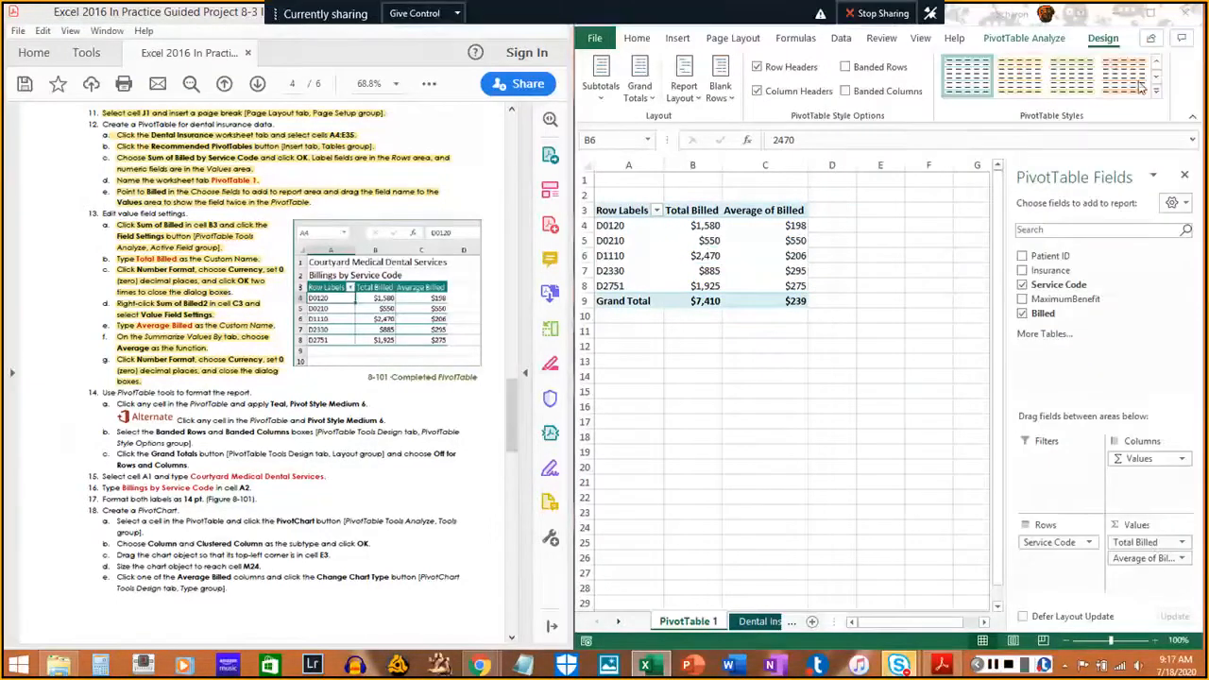
left_click(1154, 92)
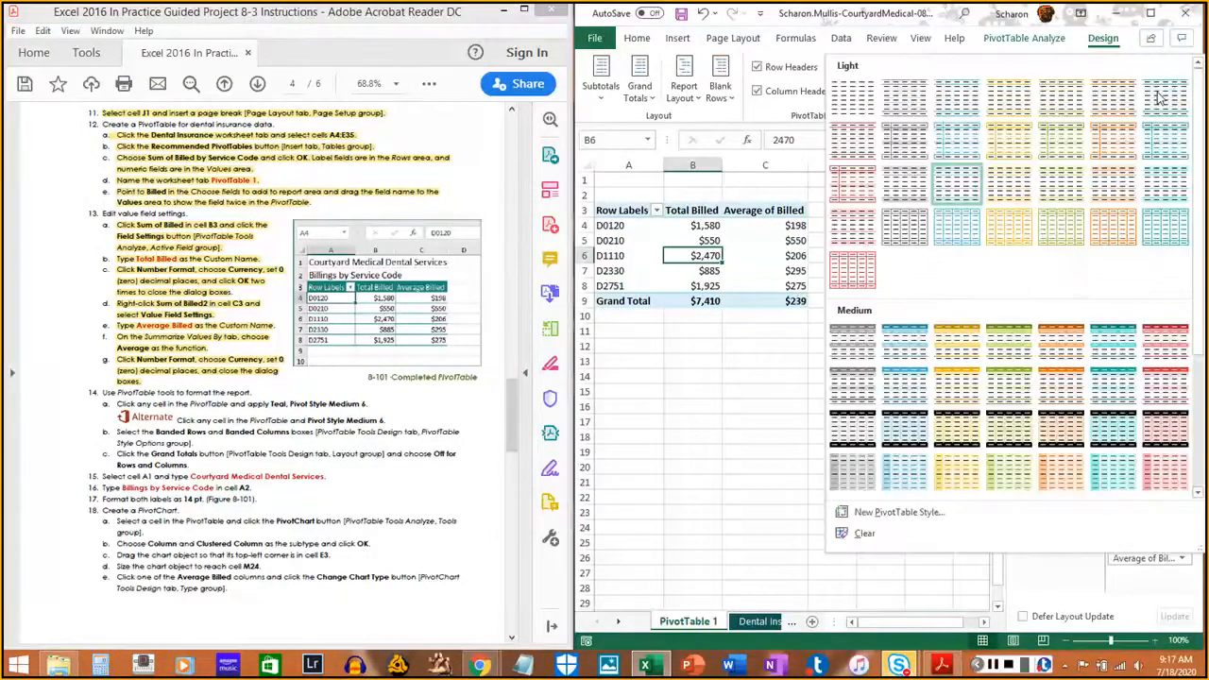
left_click(1112, 355)
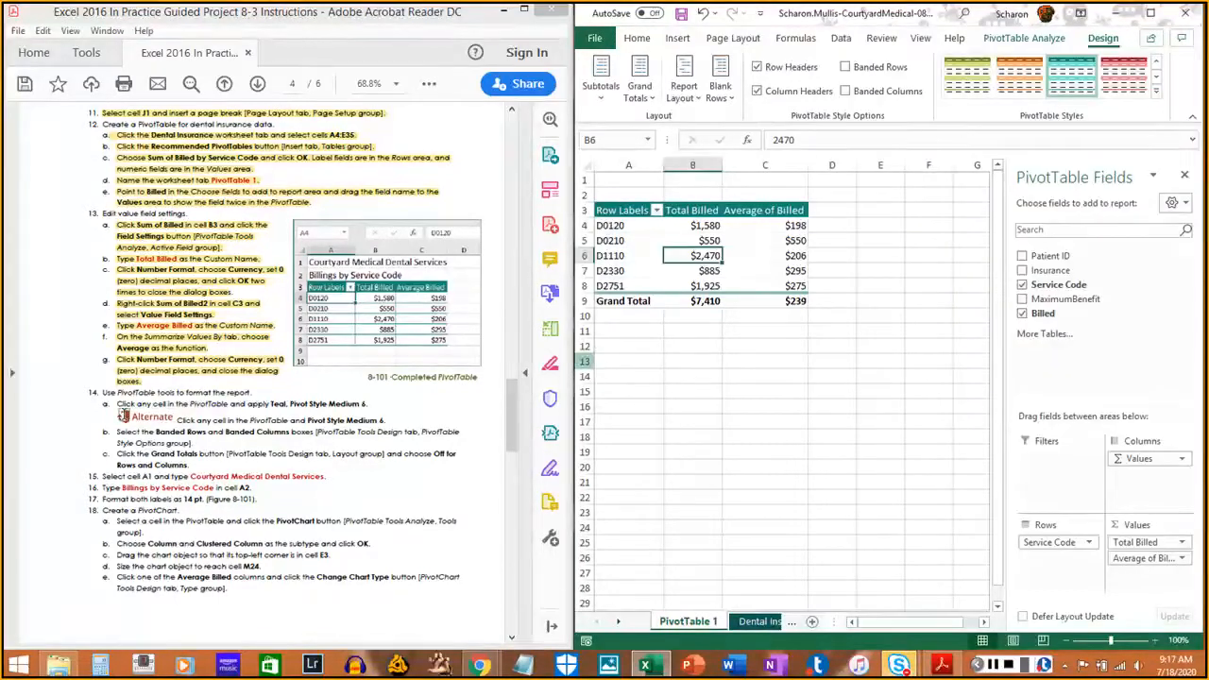
left_click_drag(119, 403, 368, 404)
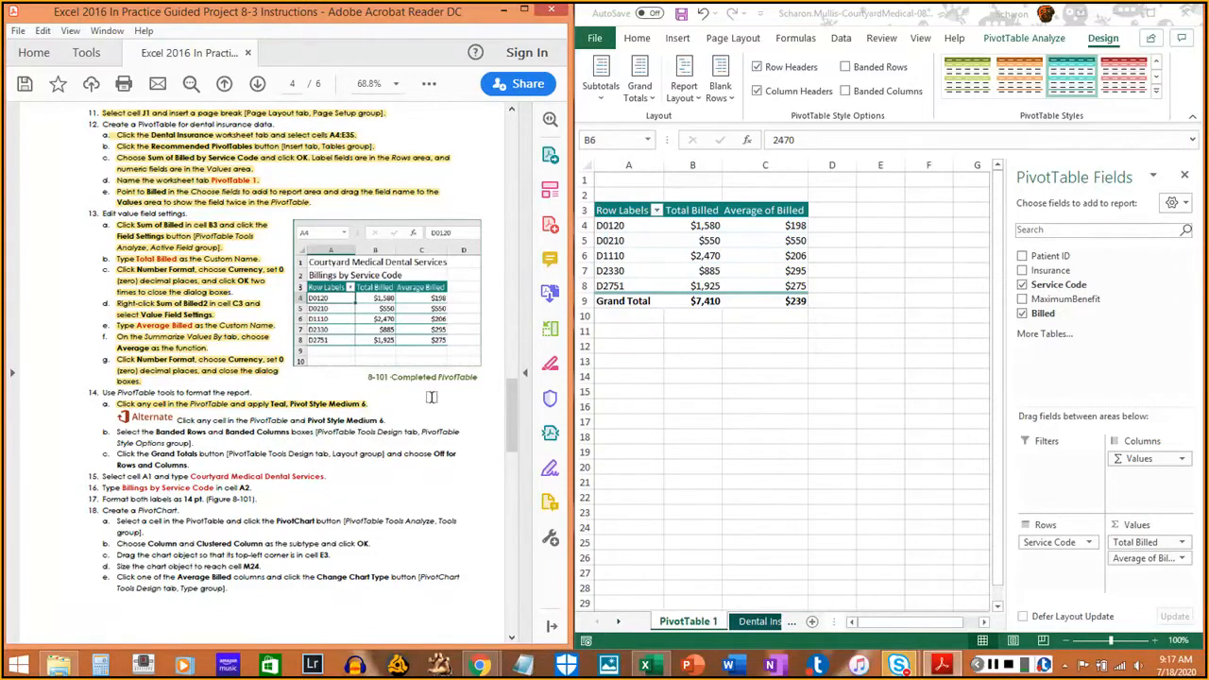
Turn on Banded Rows and Banded Columns for the PivotTable and highlight instruction 14b in the PDF
left_click(1012, 45)
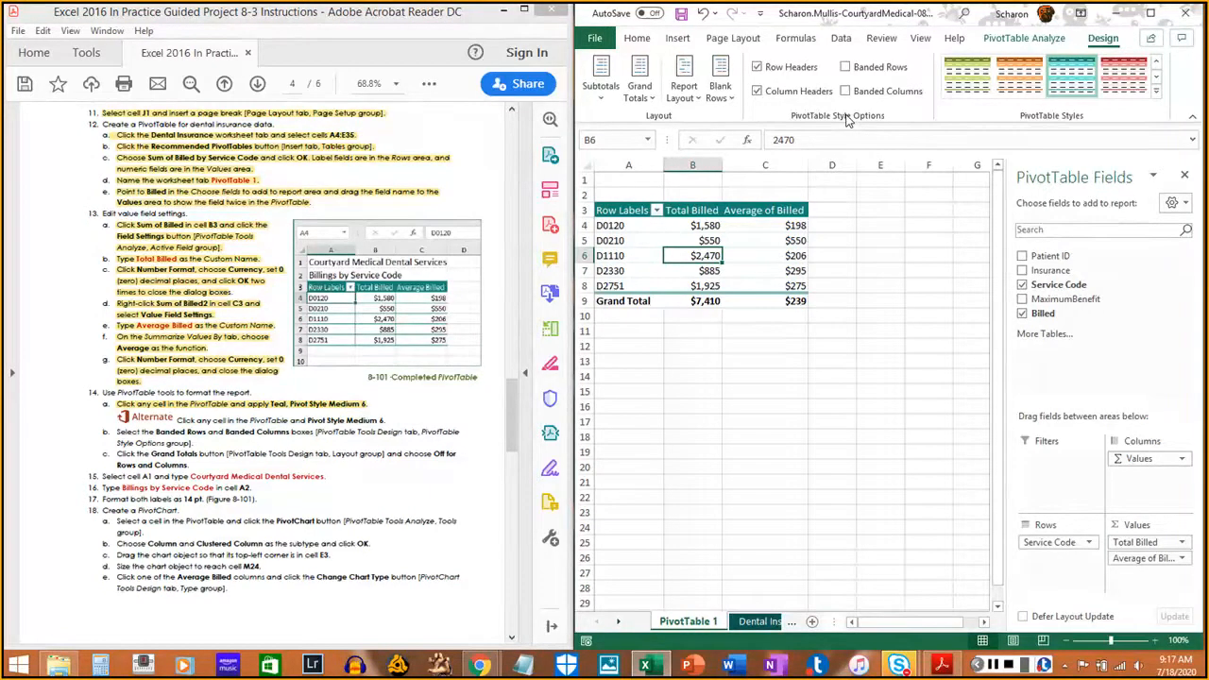
left_click(846, 67)
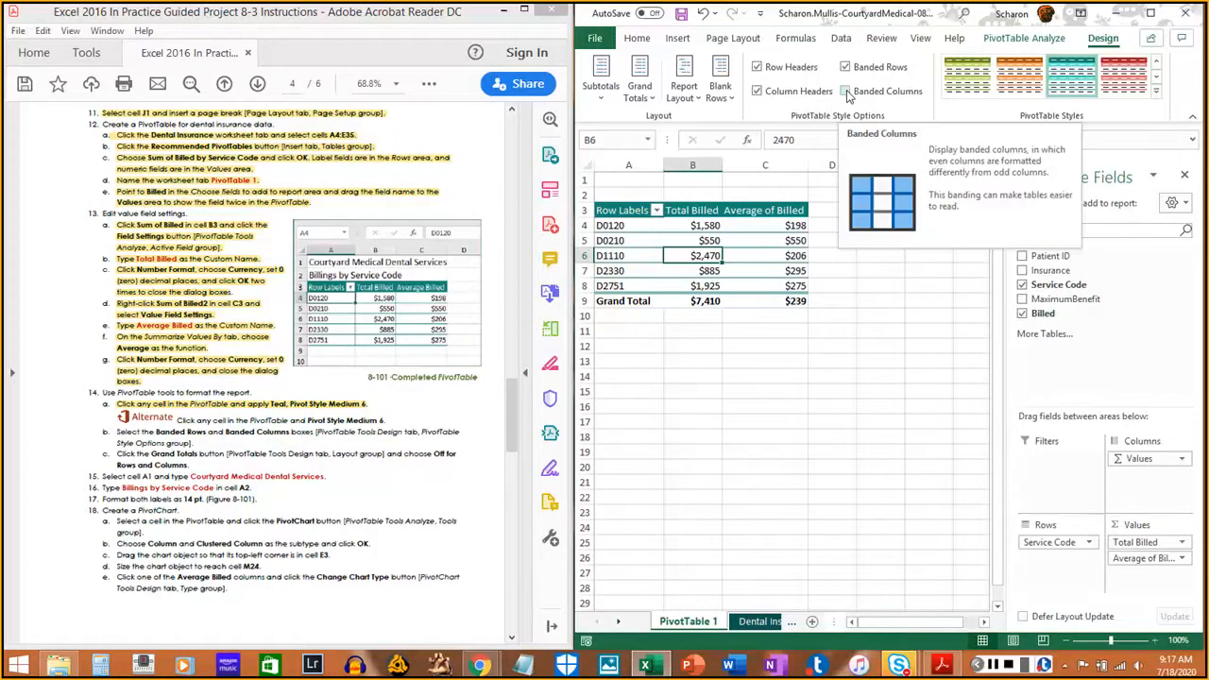
left_click(847, 92)
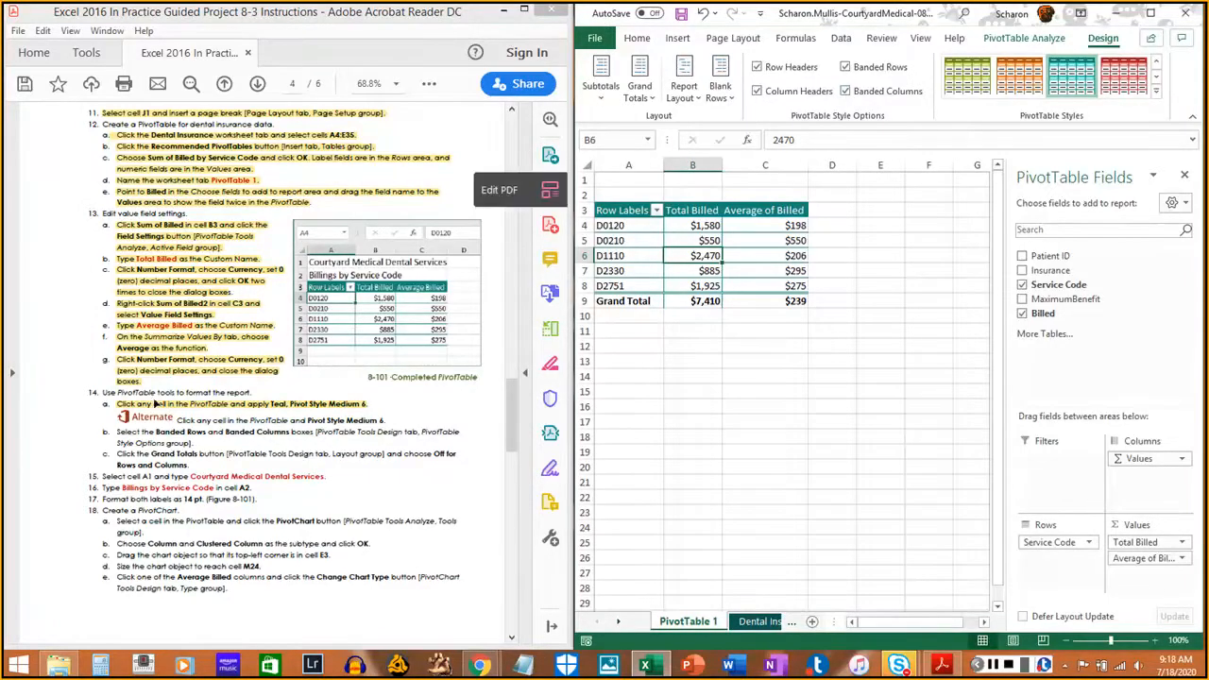
left_click_drag(116, 432, 186, 442)
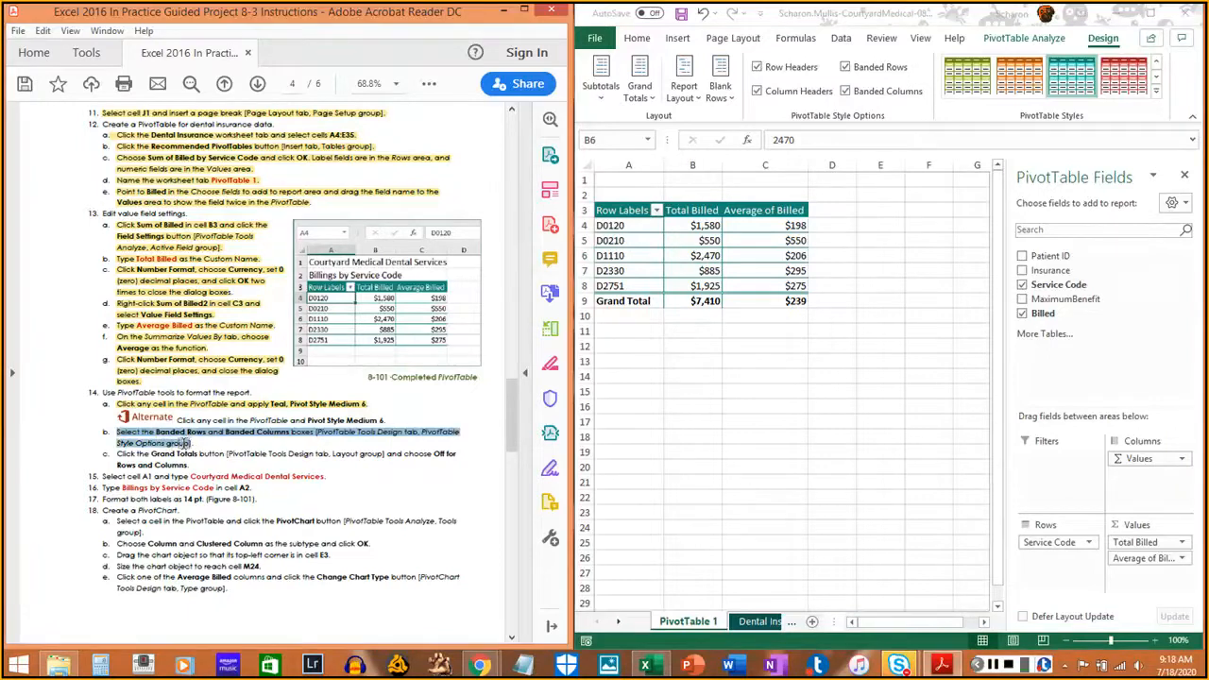
left_click(194, 463)
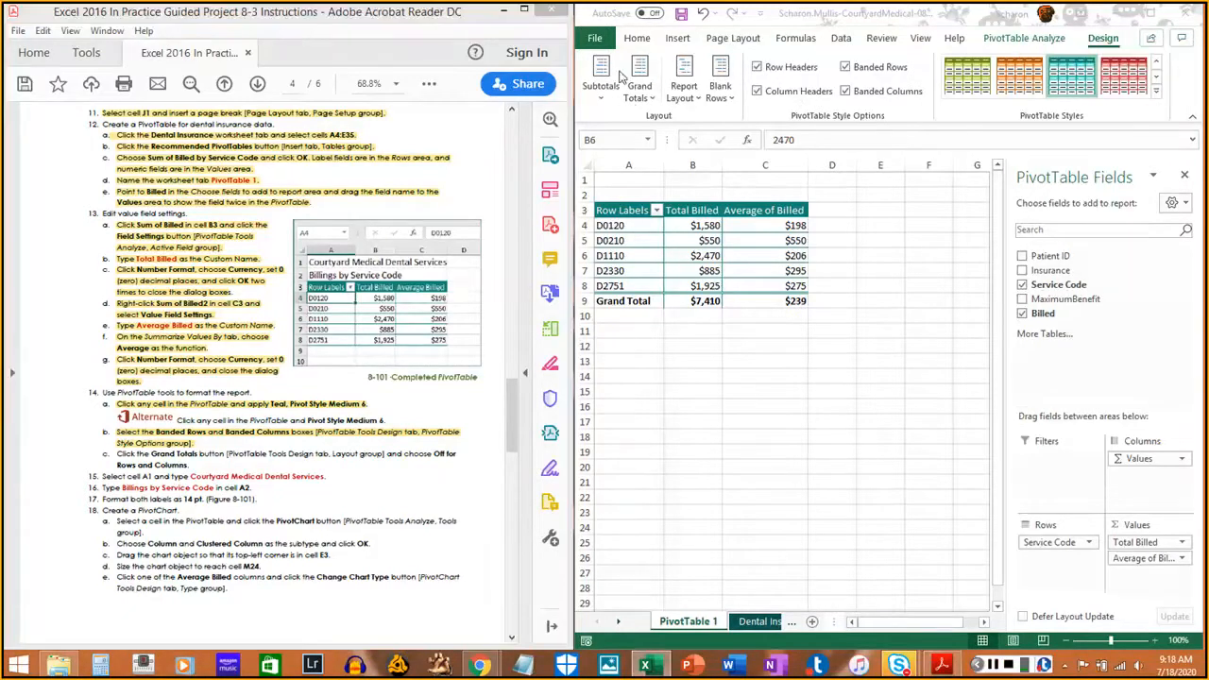
Turn the PivotTable's grand totals off for rows and columns and highlight instruction 14c in the PDF
left_click(646, 106)
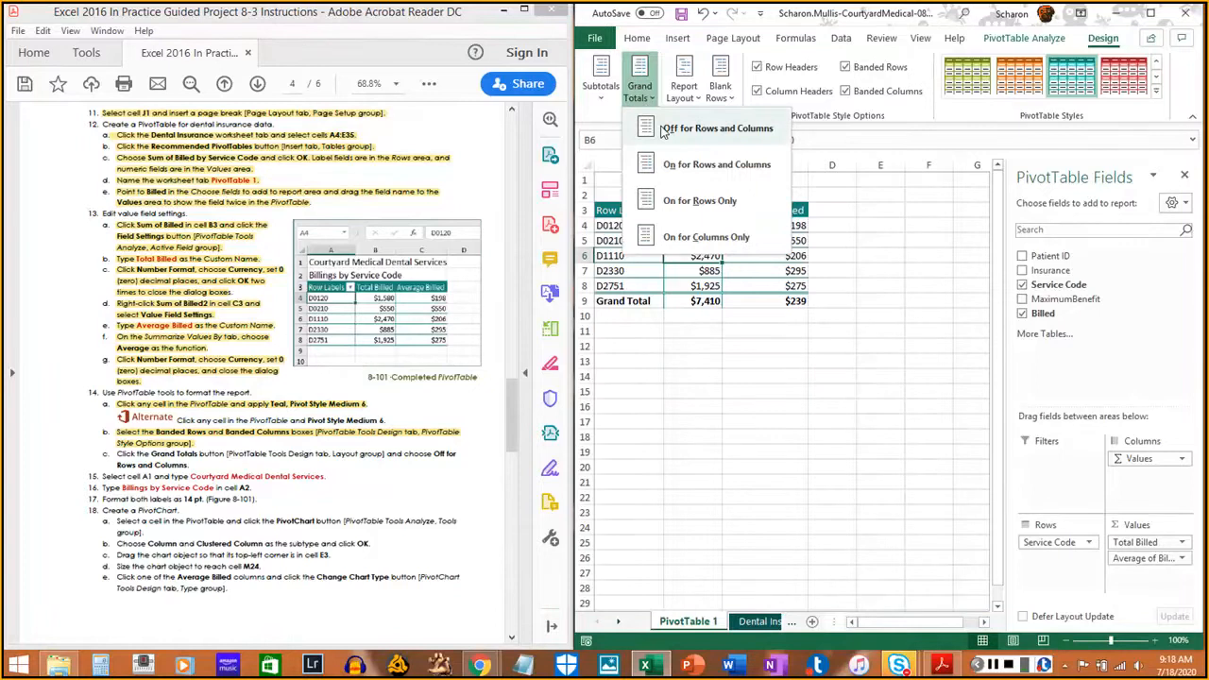
left_click(664, 129)
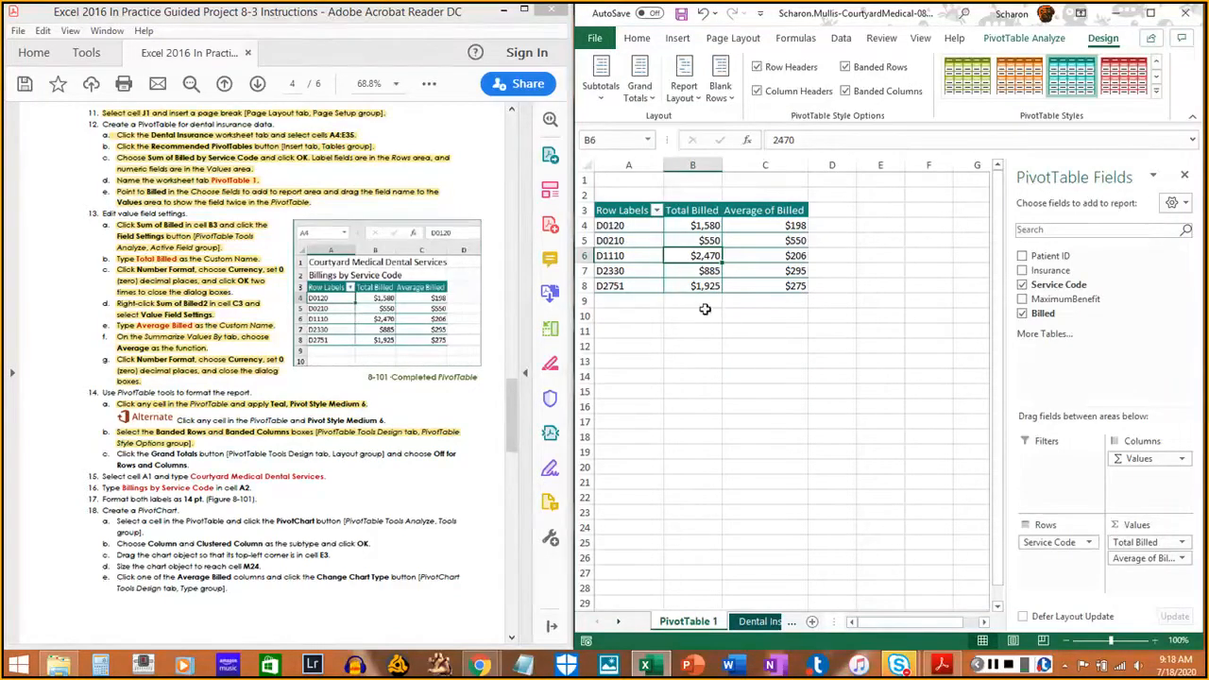
left_click_drag(116, 453, 184, 461)
left_click(184, 461)
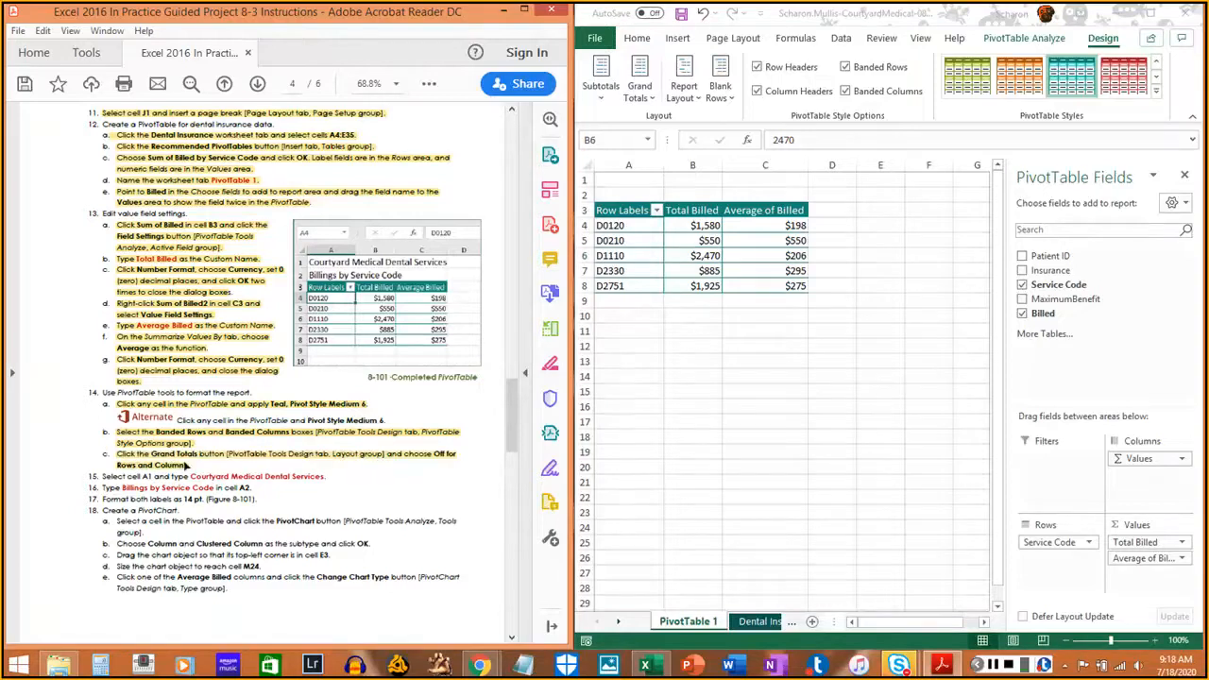
Enter the title Courtyard Medical Dental Services in cell A1
left_click(1192, 101)
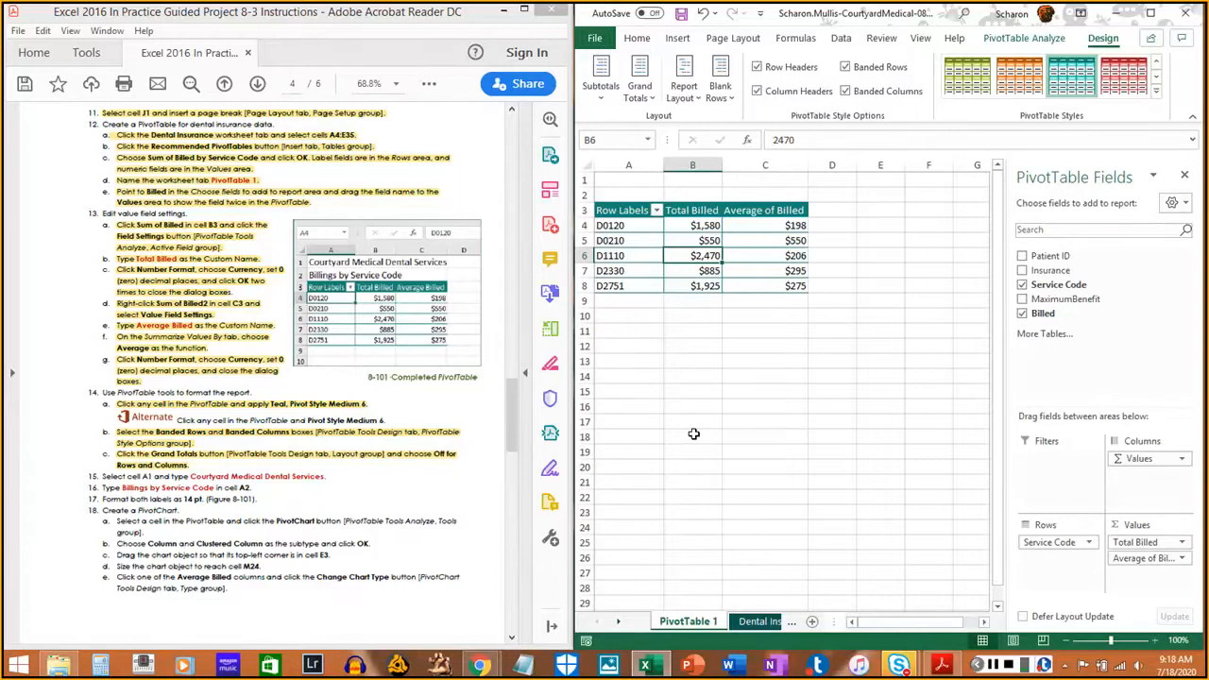
left_click(642, 180)
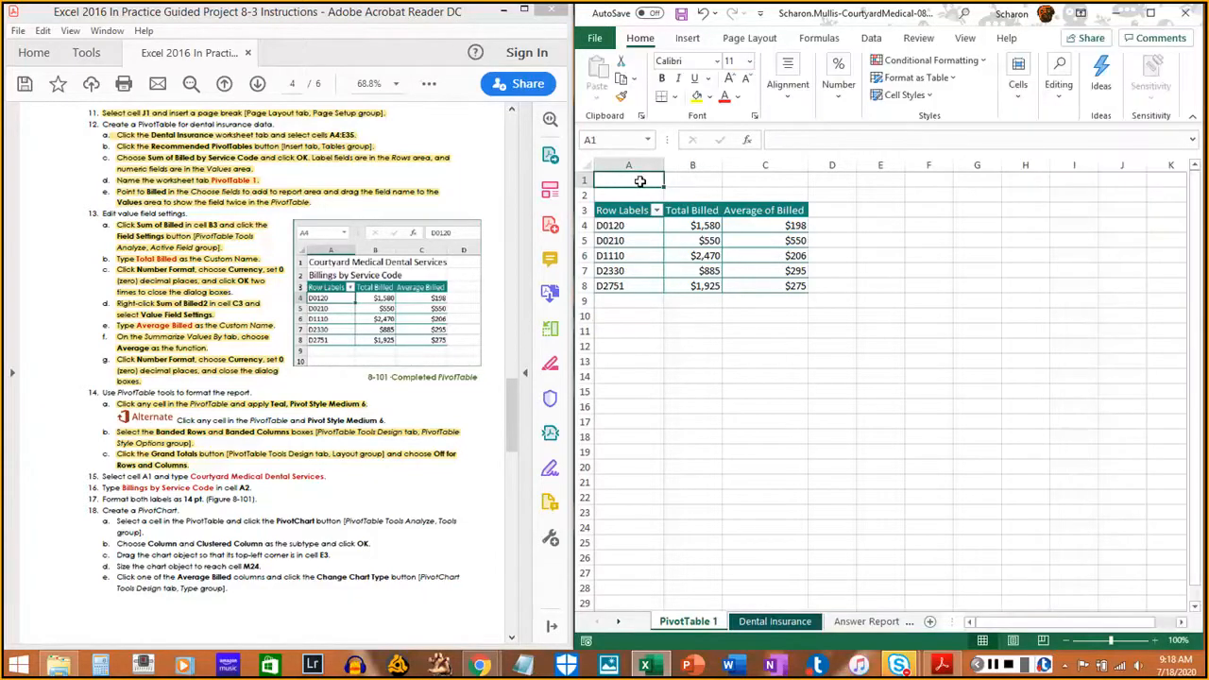
type("Cour")
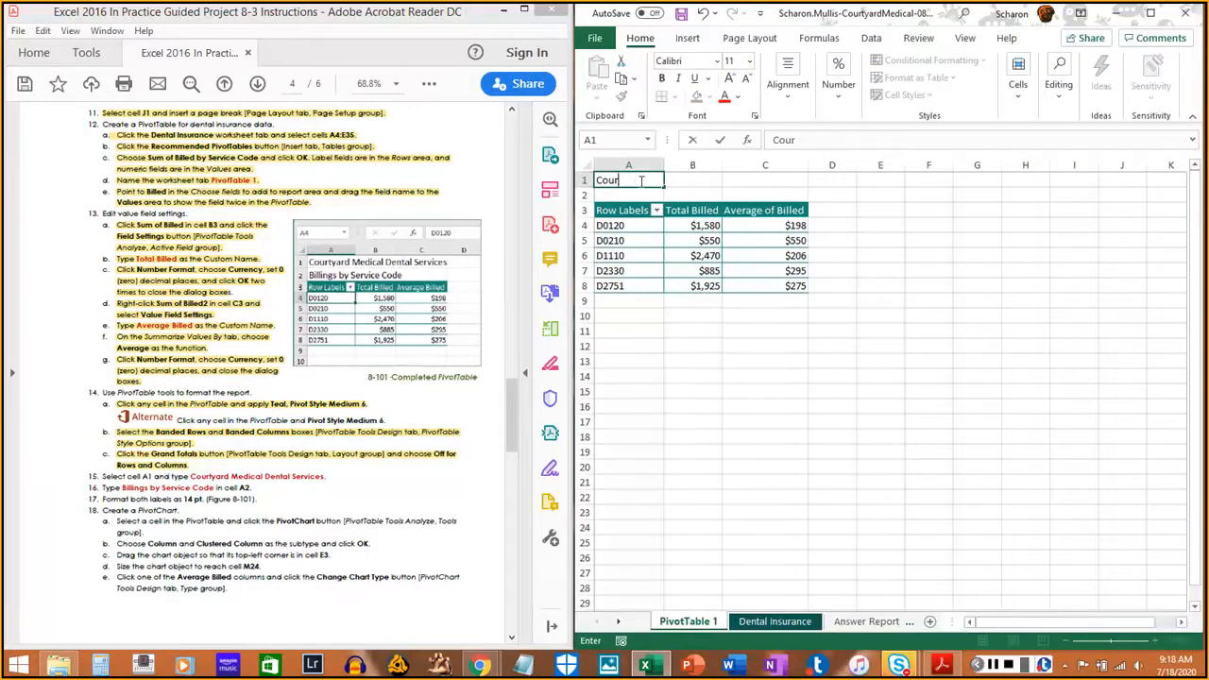
type("tyard Medical Dental Services")
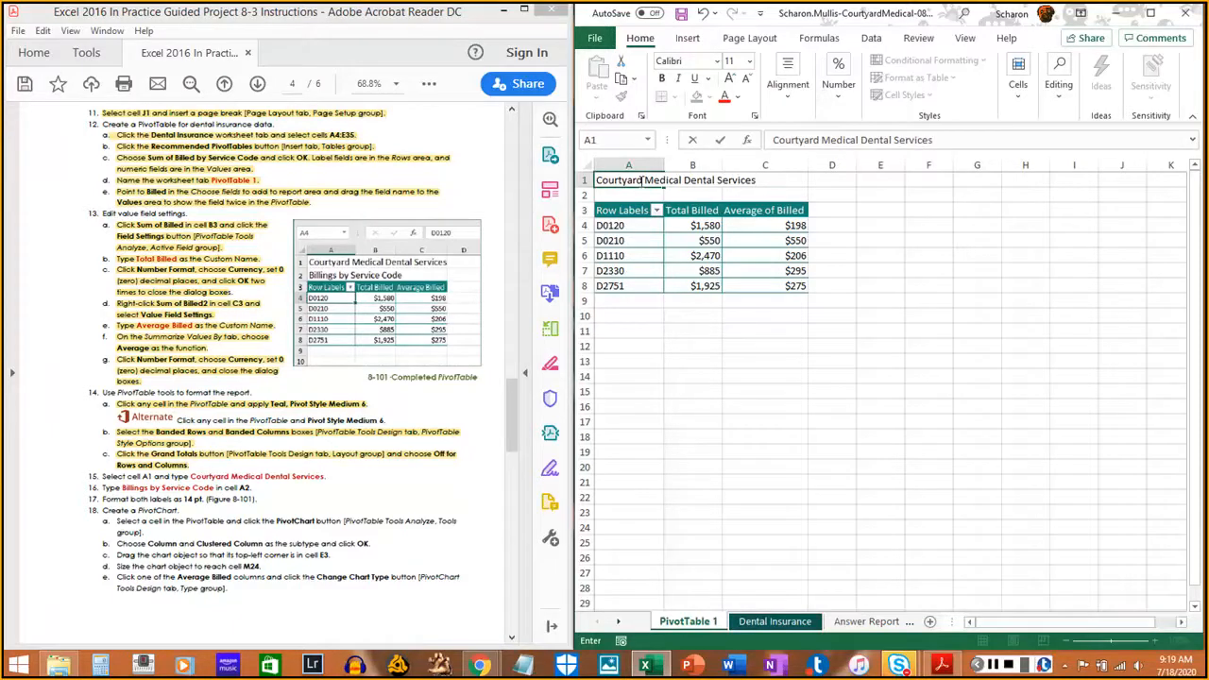
key("Return")
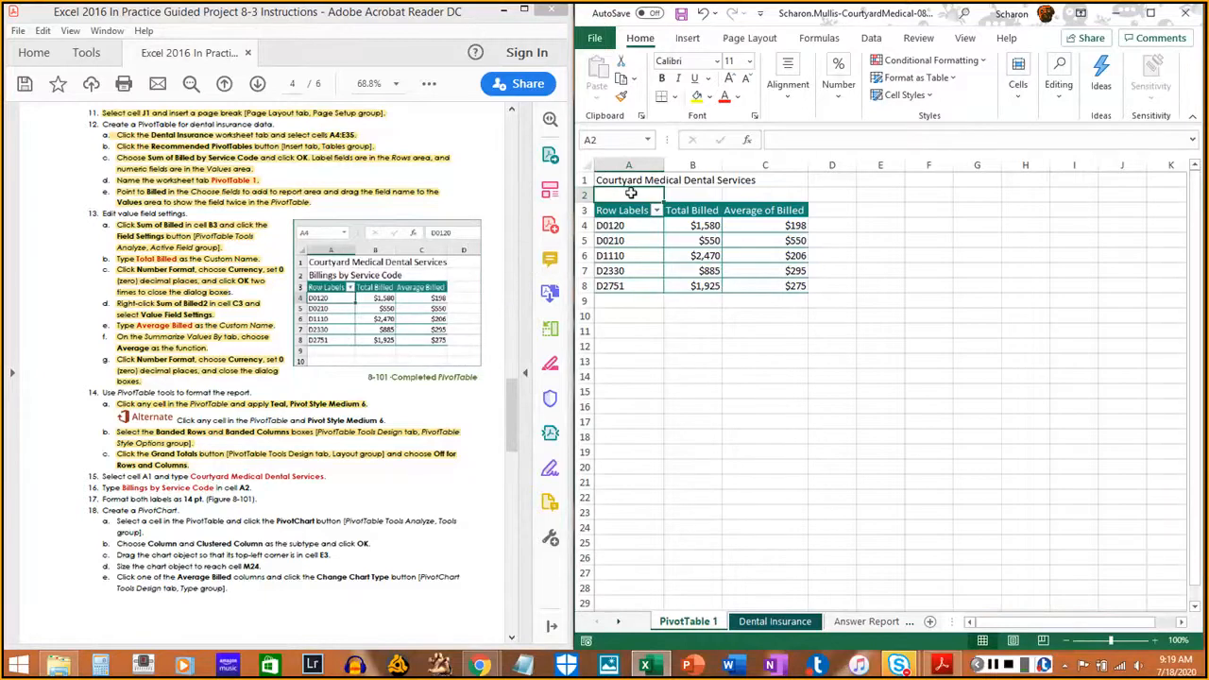
Enter Billings by Service Code in cell A2 and highlight instructions 15 and 16 in the PDF
type("B")
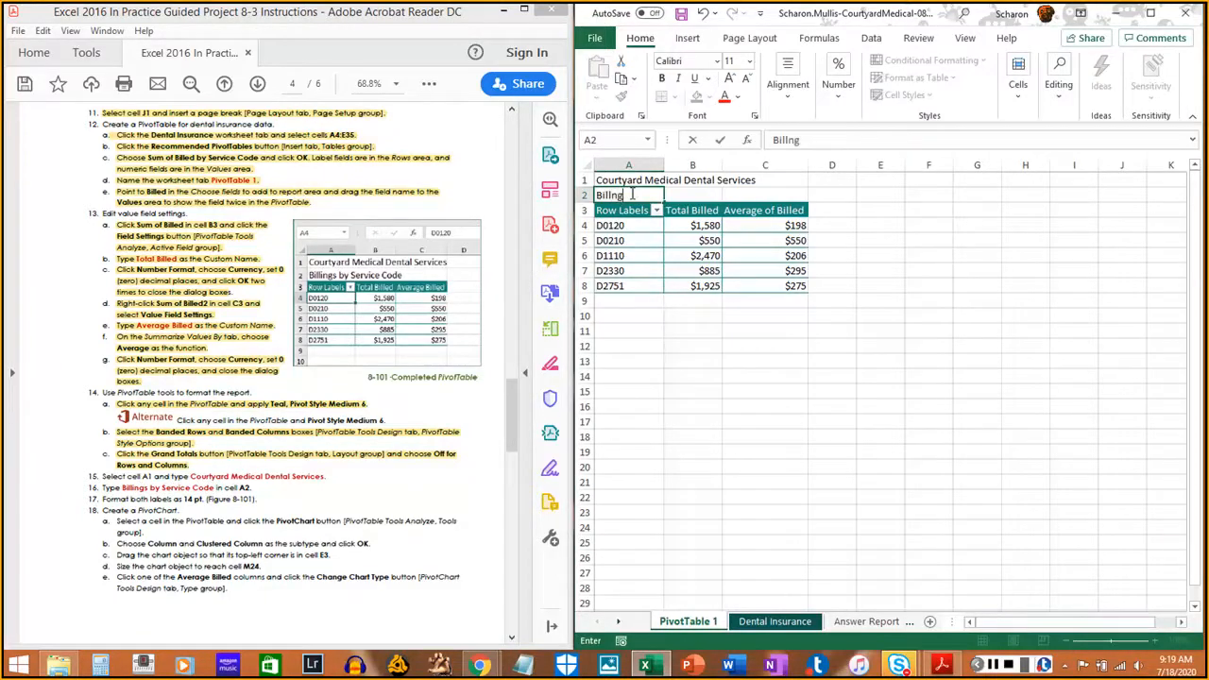
type("illings by")
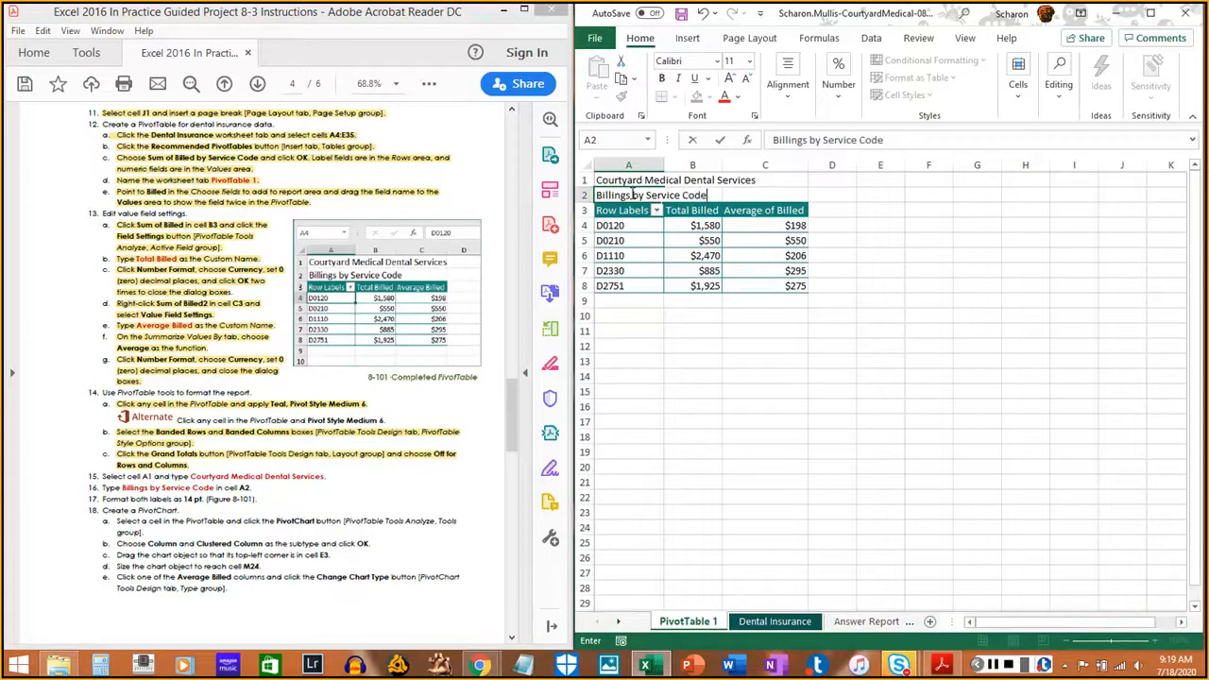
type(" Service Code")
key("Return")
left_click(770, 196)
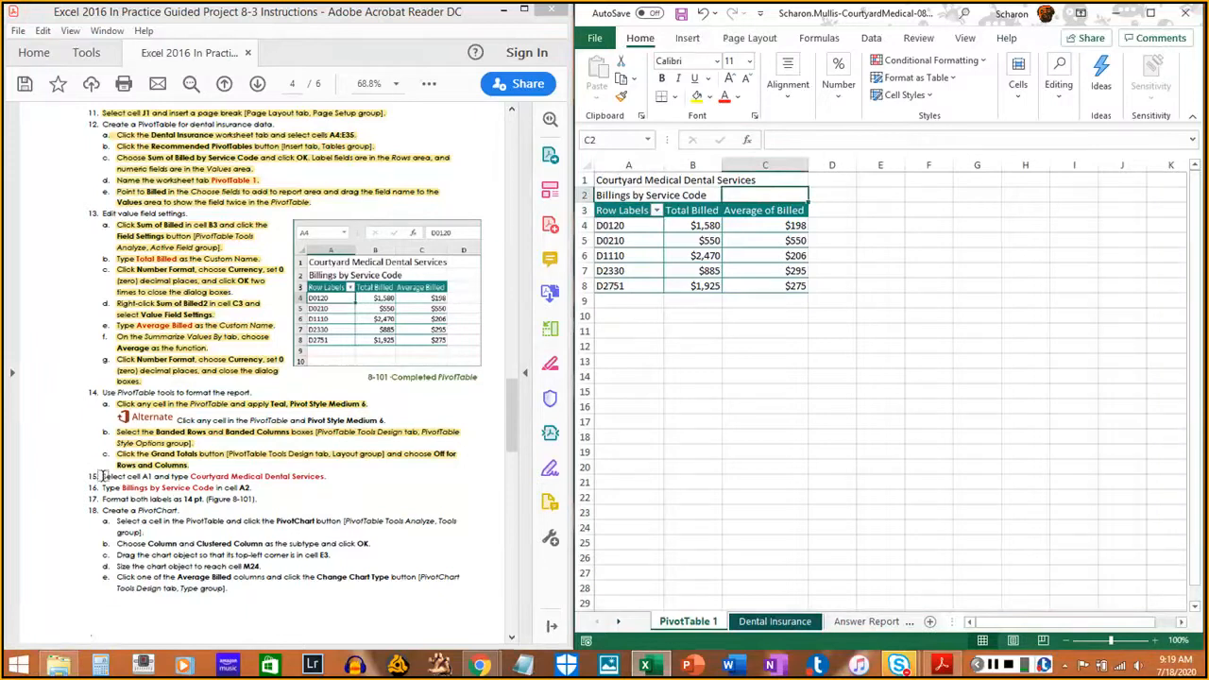
left_click_drag(103, 476, 335, 474)
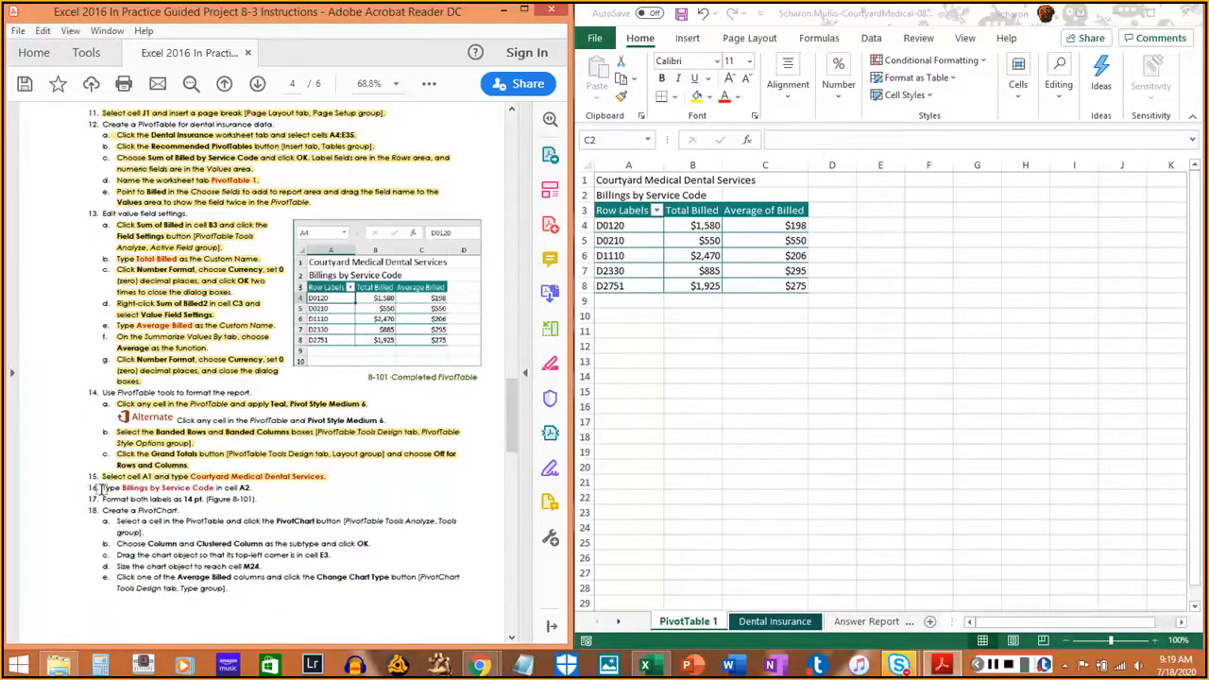
left_click_drag(100, 487, 242, 493)
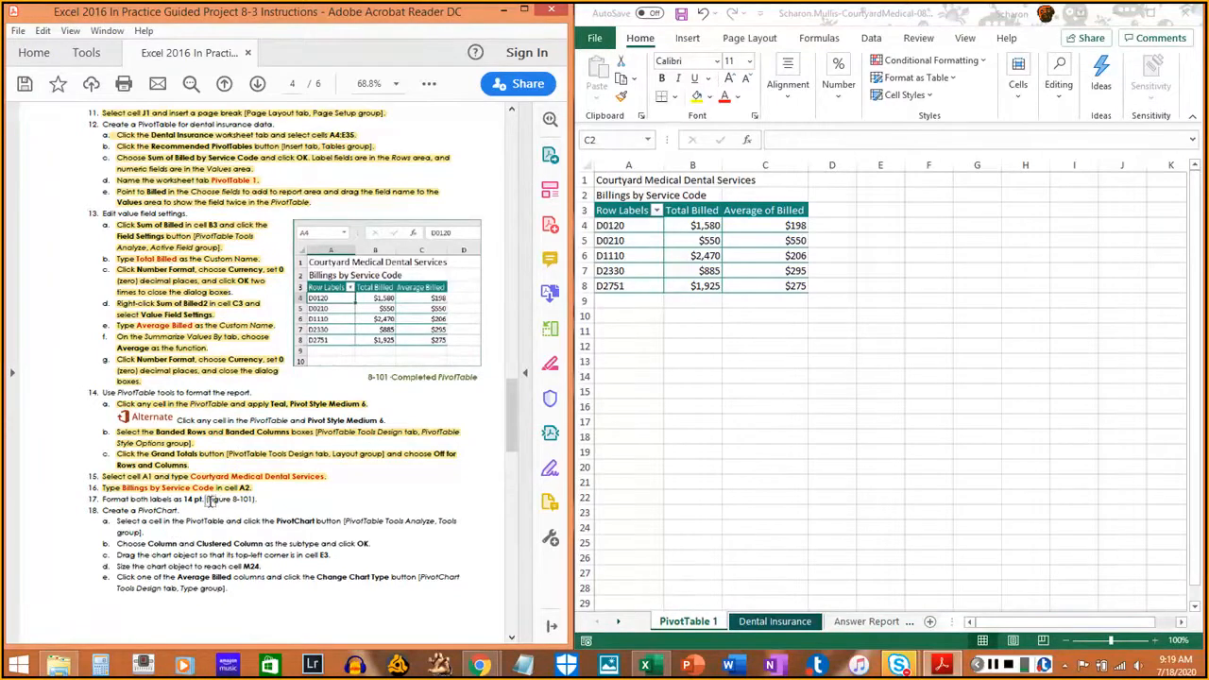
Set the font size of the labels in A1:A2 to 14 and highlight instruction 17 in the PDF
left_click(625, 179)
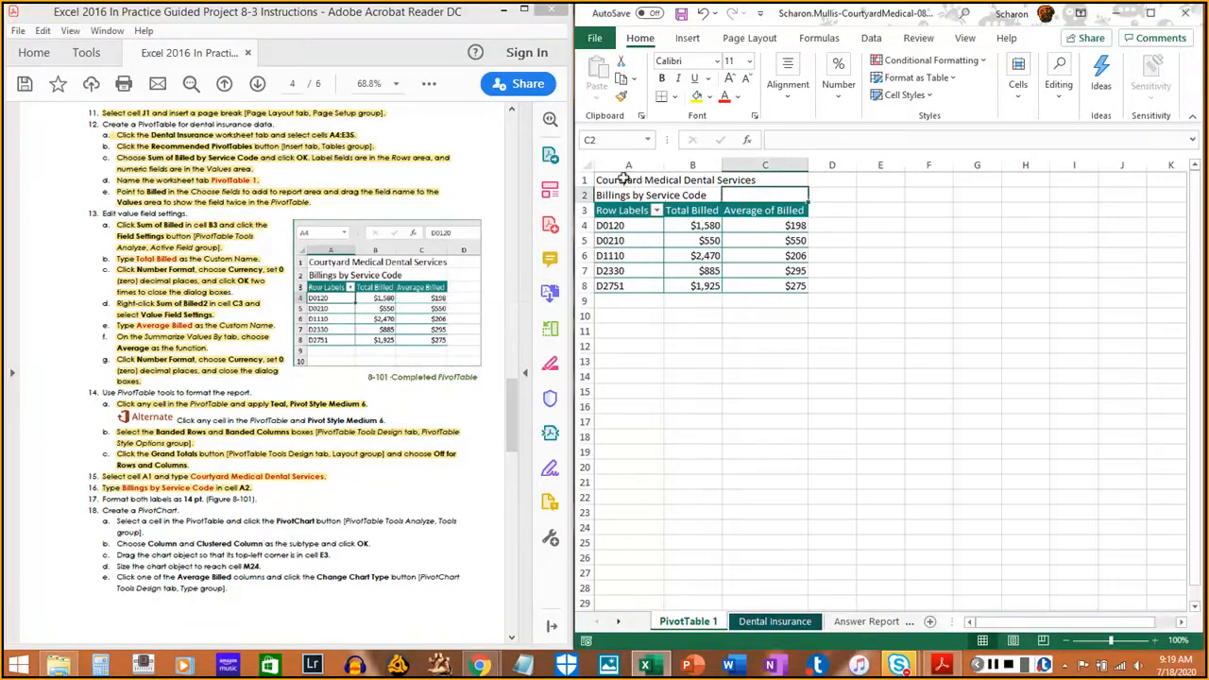
left_click_drag(625, 179, 626, 194)
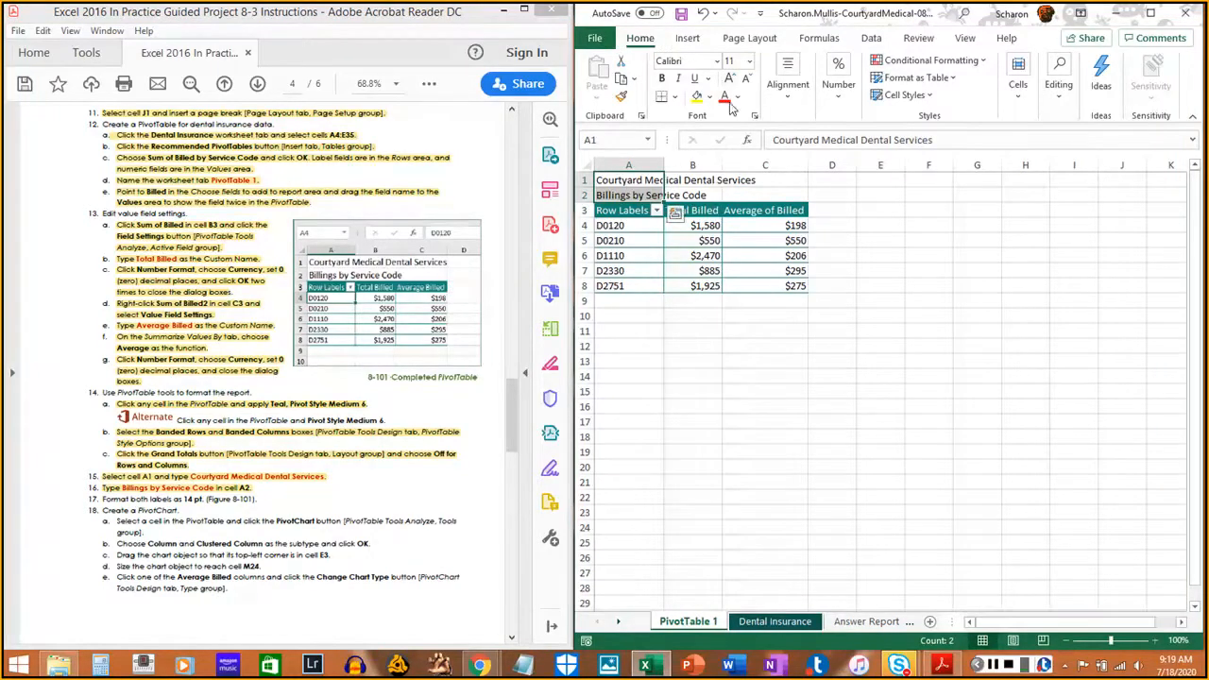
left_click(747, 62)
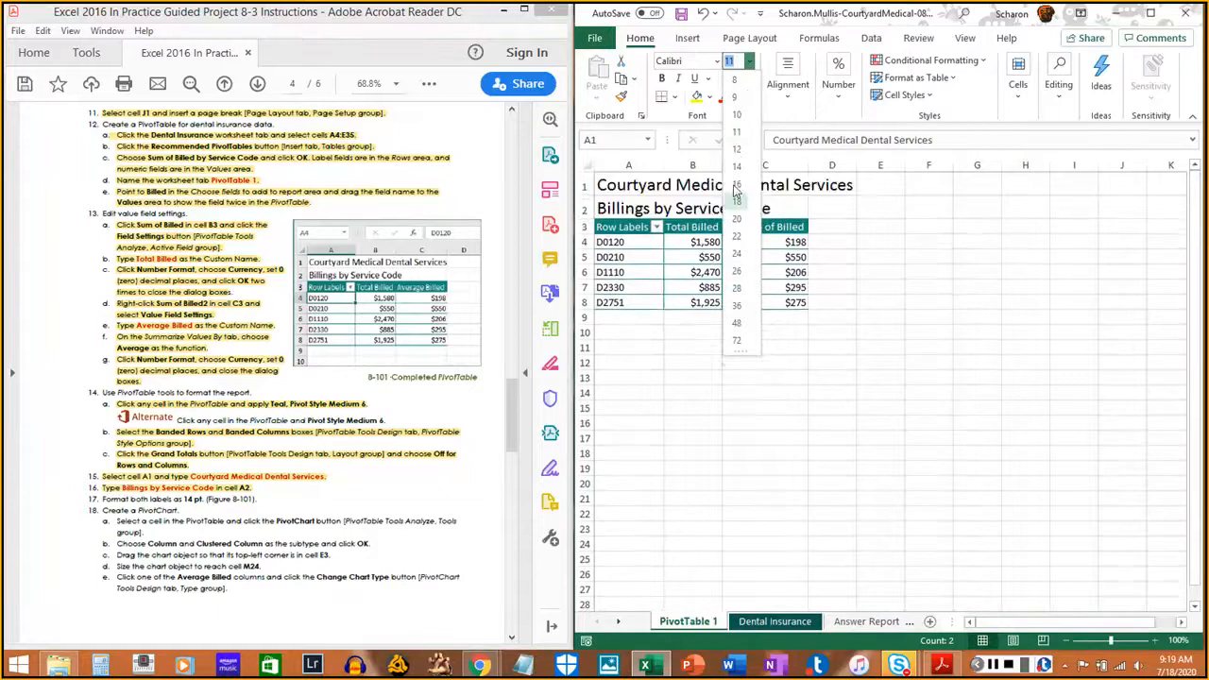
left_click(734, 167)
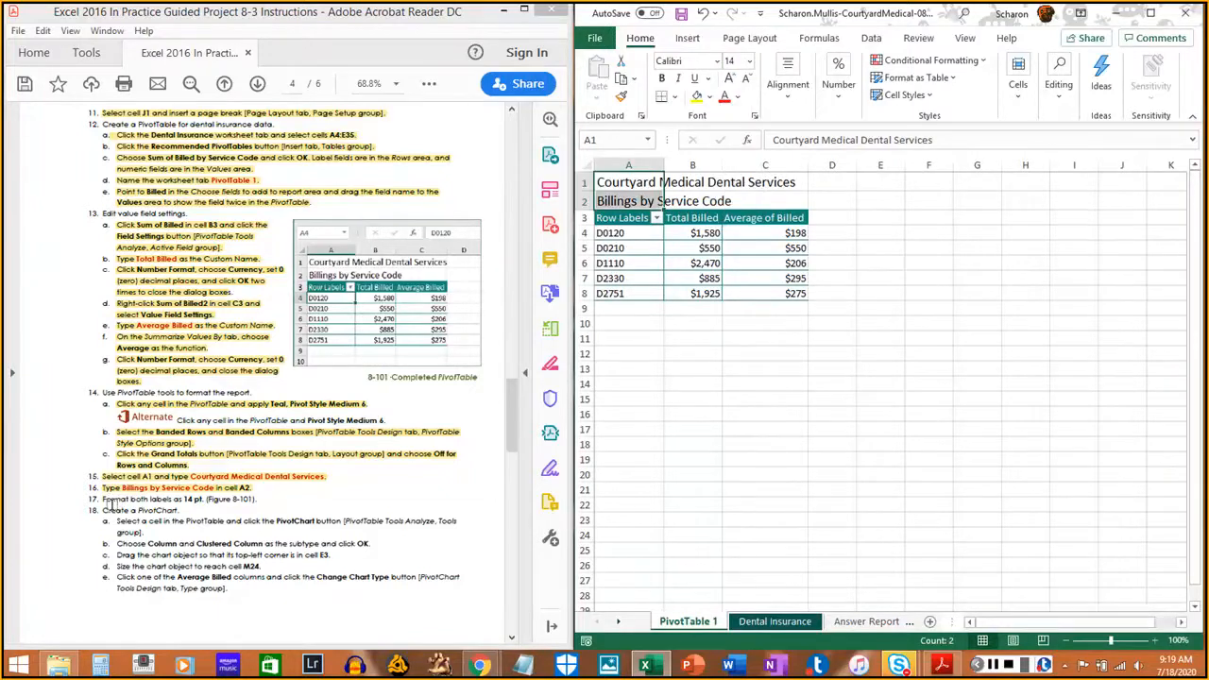
left_click_drag(128, 500, 260, 499)
left_click(260, 500)
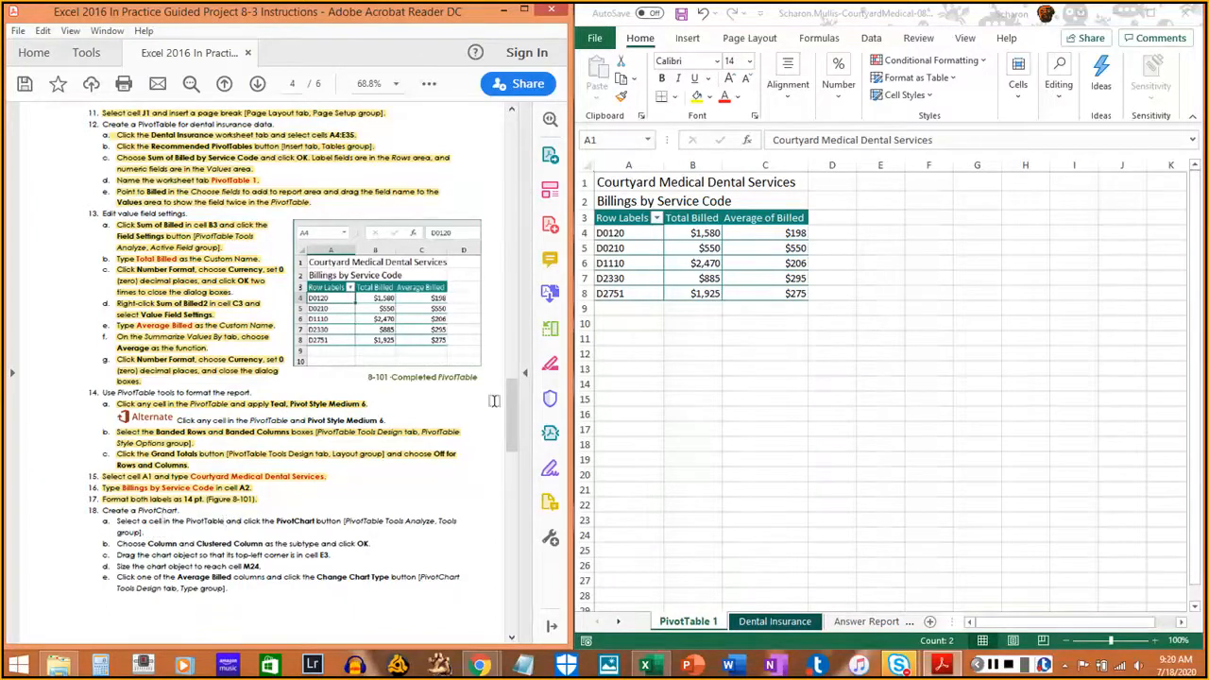
Start a PivotChart from the billings PivotTable and highlight instruction 18a in the PDF
left_click(713, 277)
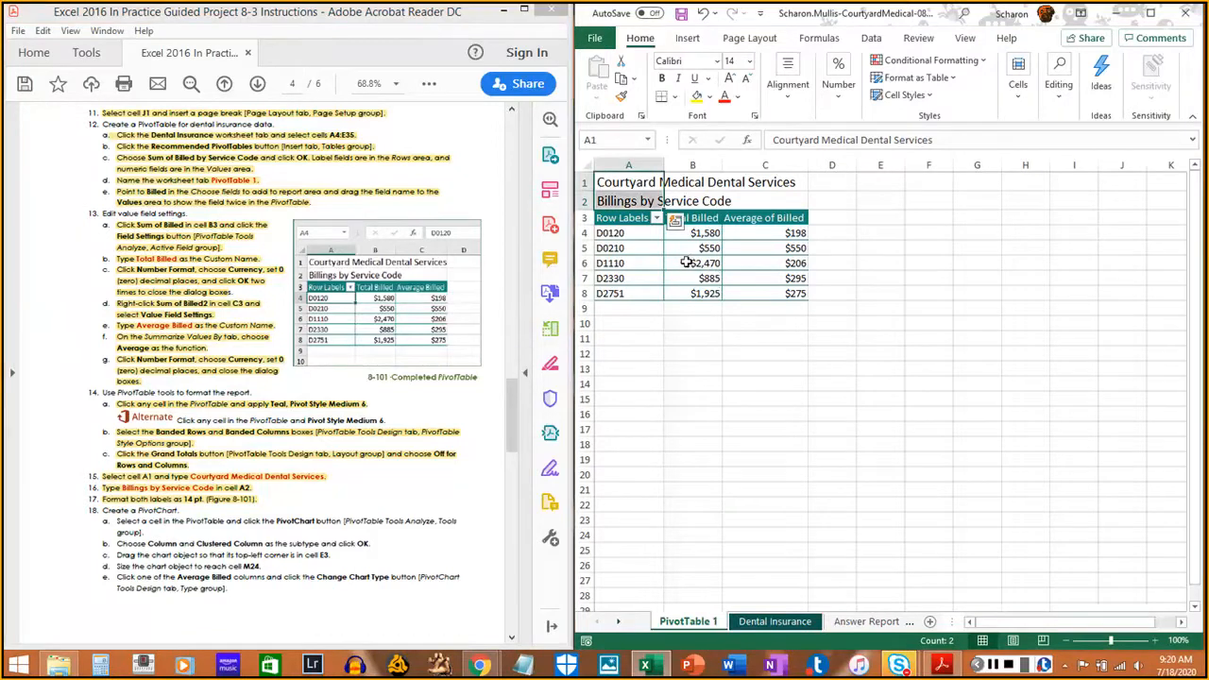
left_click(697, 261)
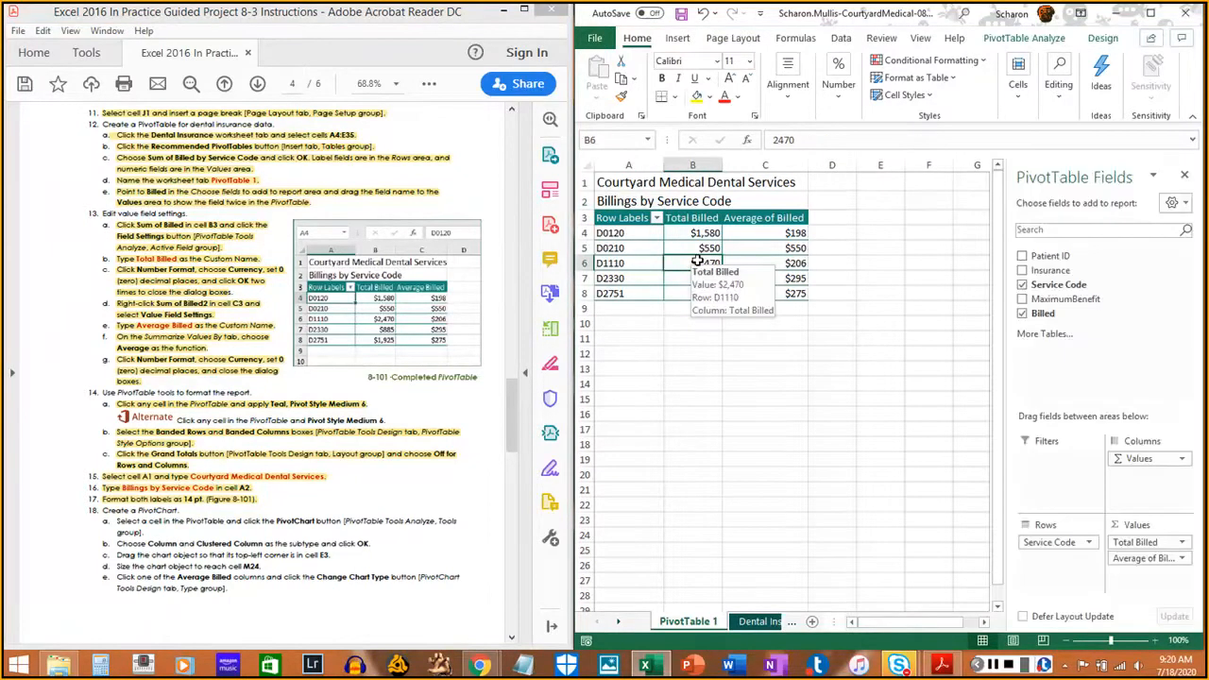
left_click(704, 233)
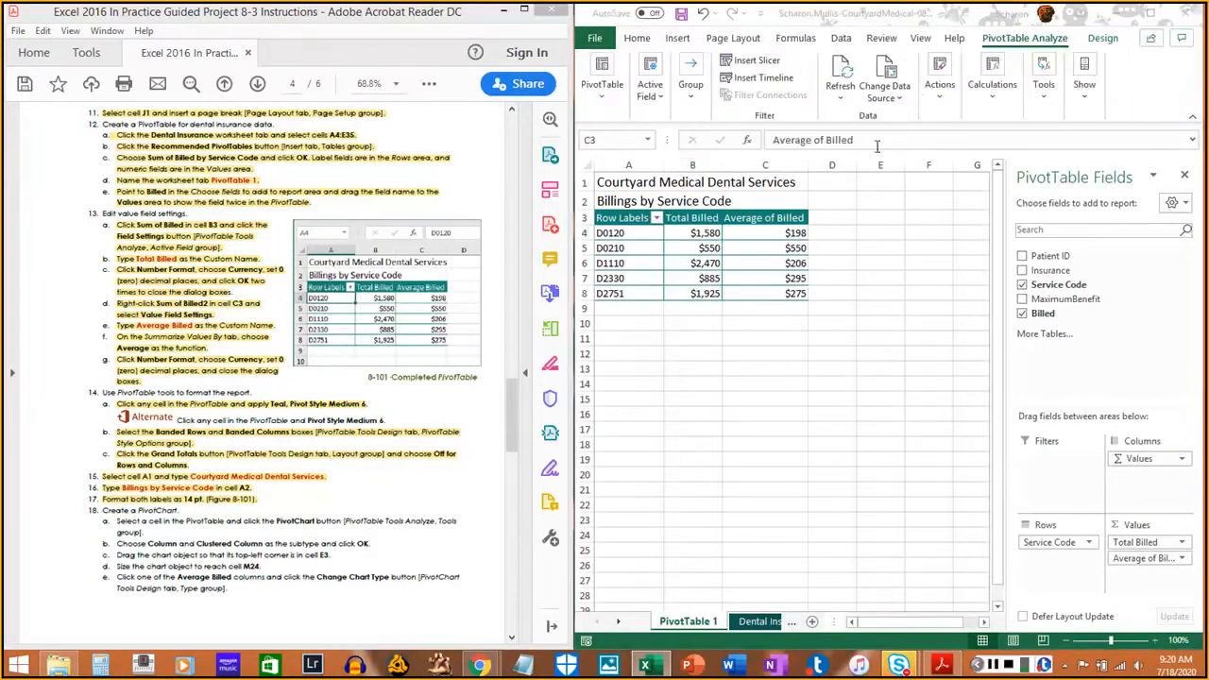
left_click(770, 219)
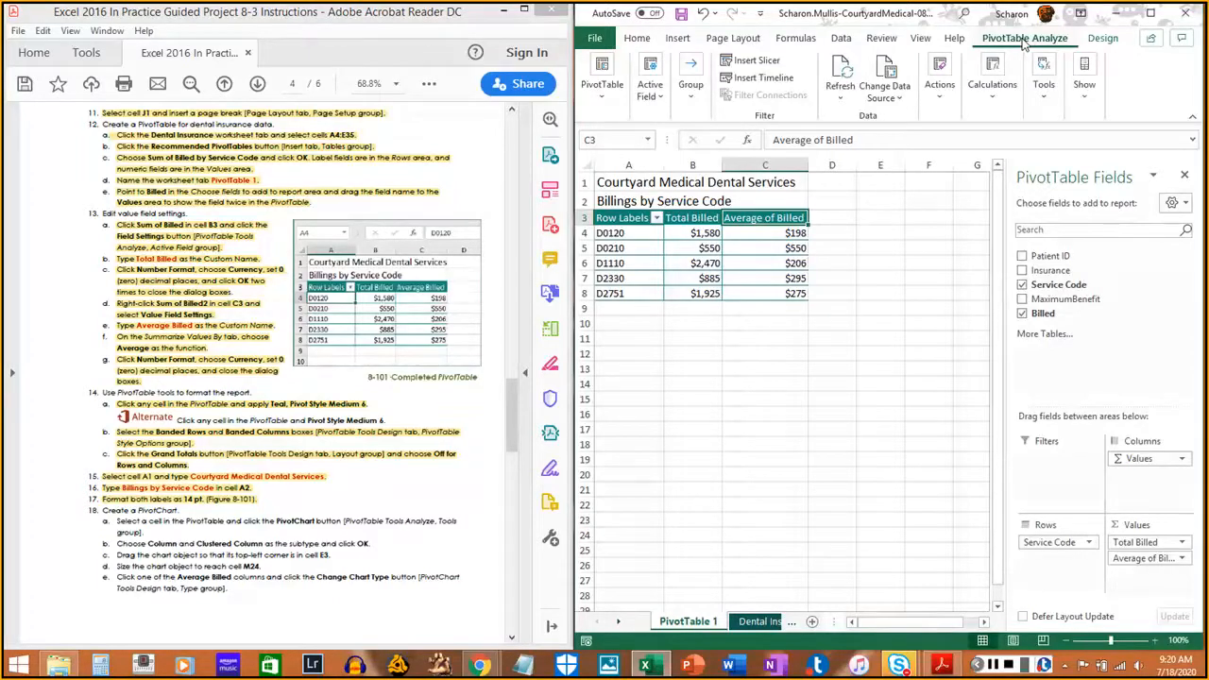
left_click(1041, 105)
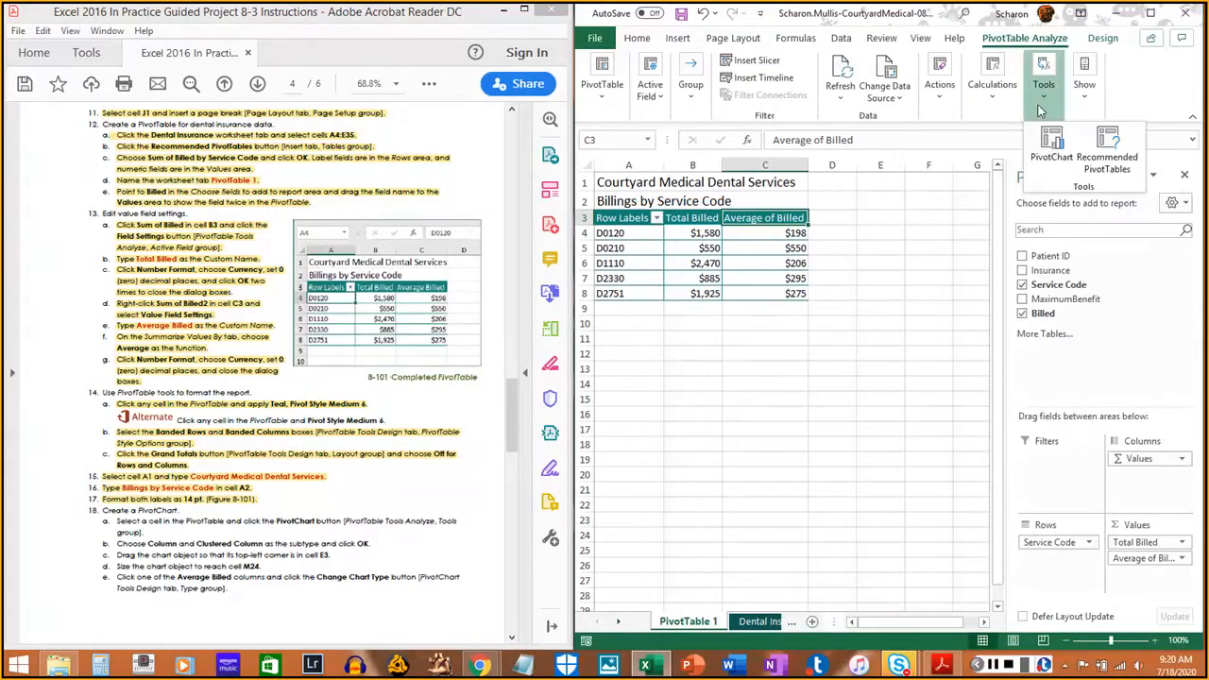
left_click(1052, 151)
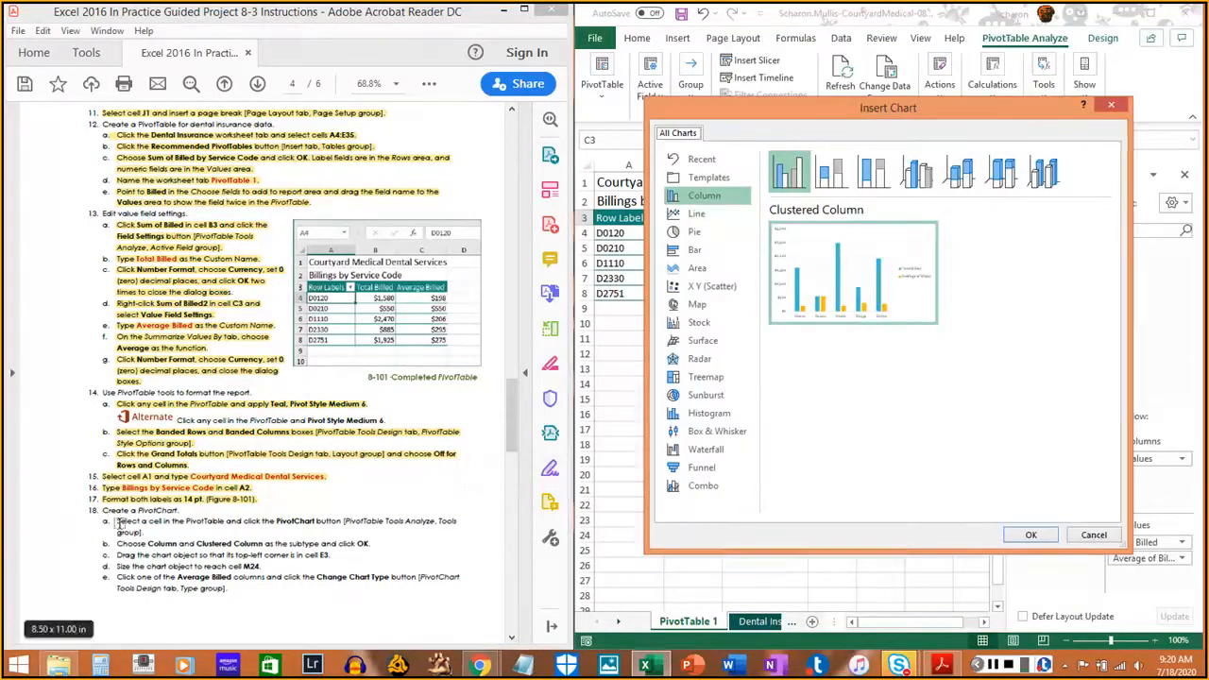
left_click_drag(116, 521, 140, 531)
left_click(150, 540)
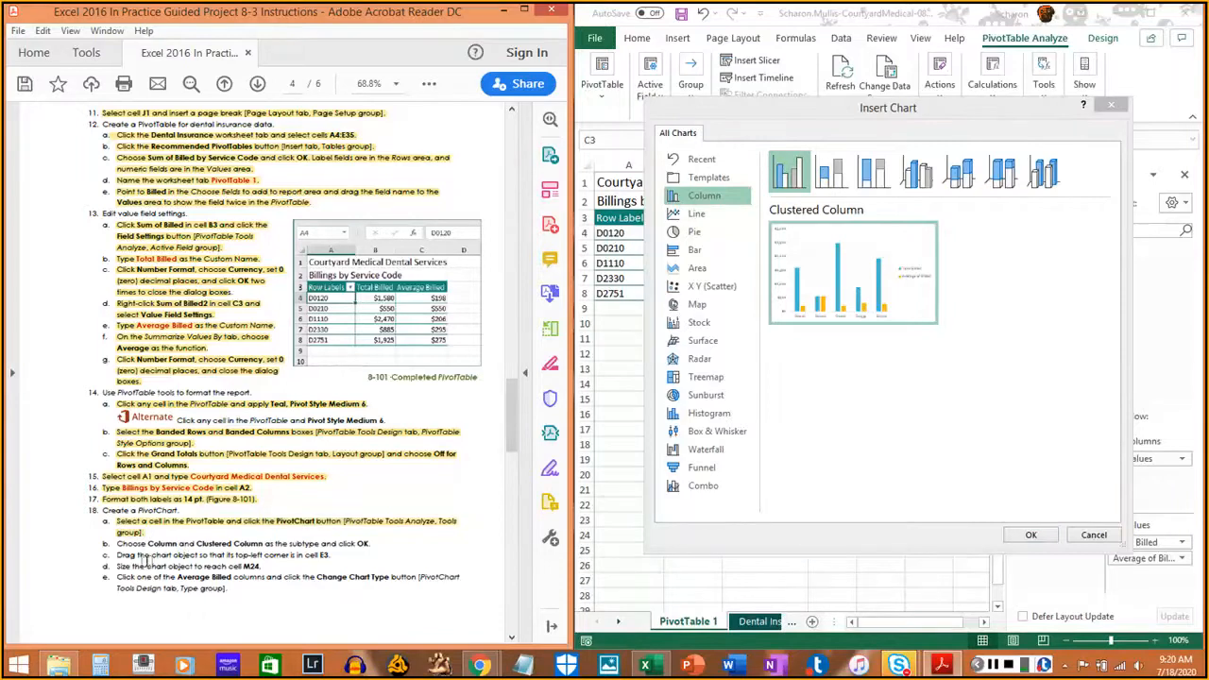
Insert the PivotChart as a Clustered Column chart and highlight instruction 18b in the PDF
left_click(729, 199)
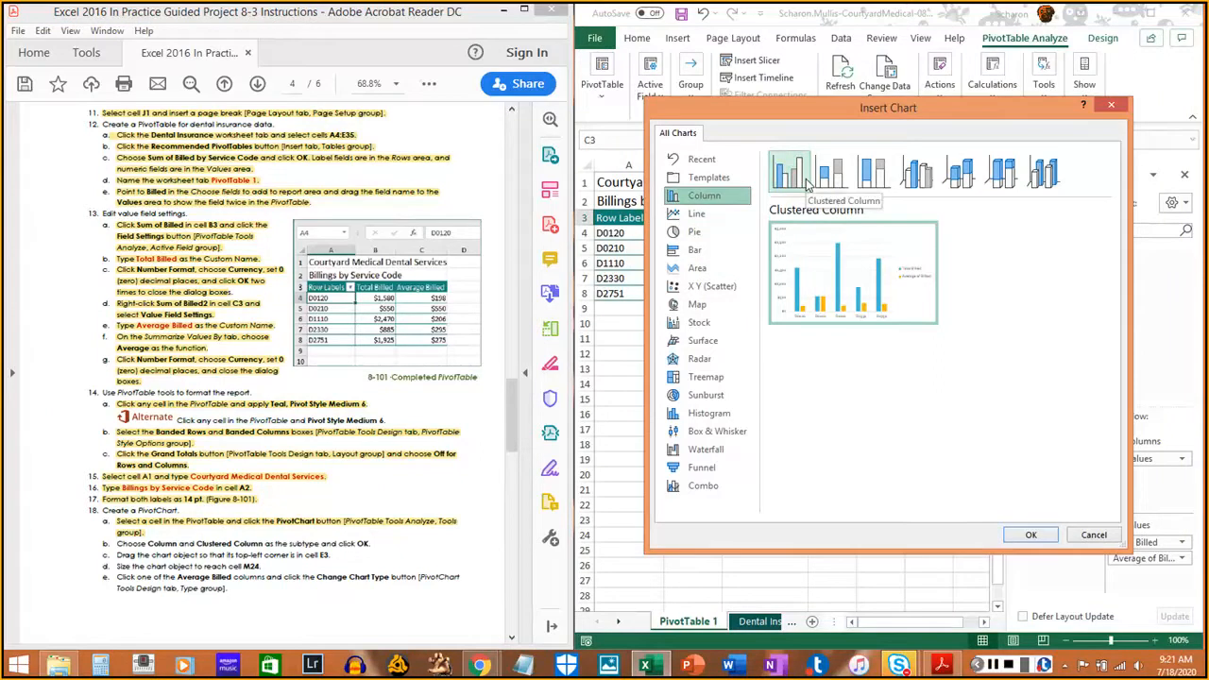
left_click(837, 183)
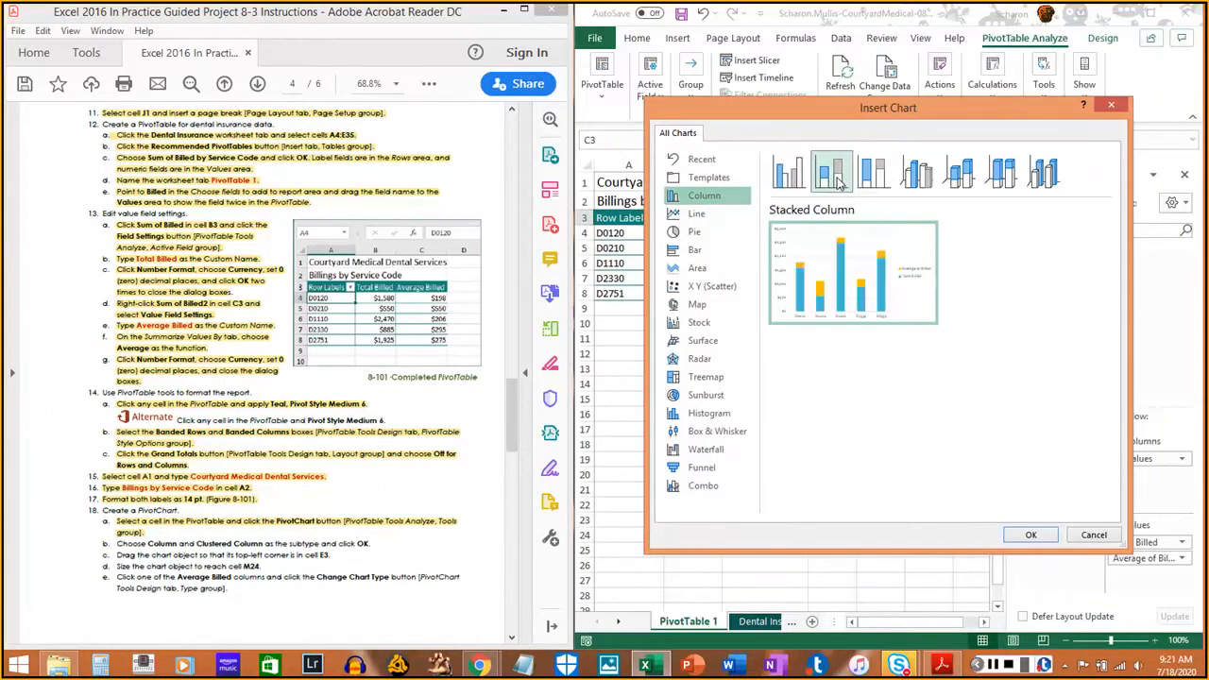
left_click(801, 174)
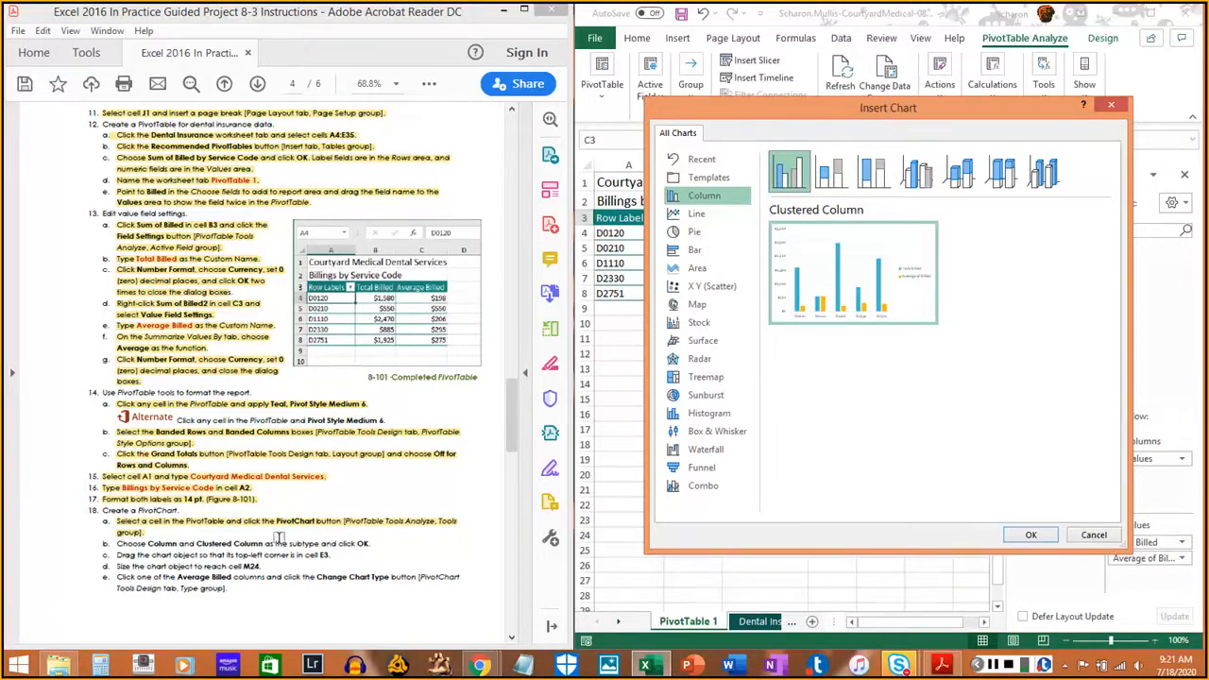
left_click(1042, 536)
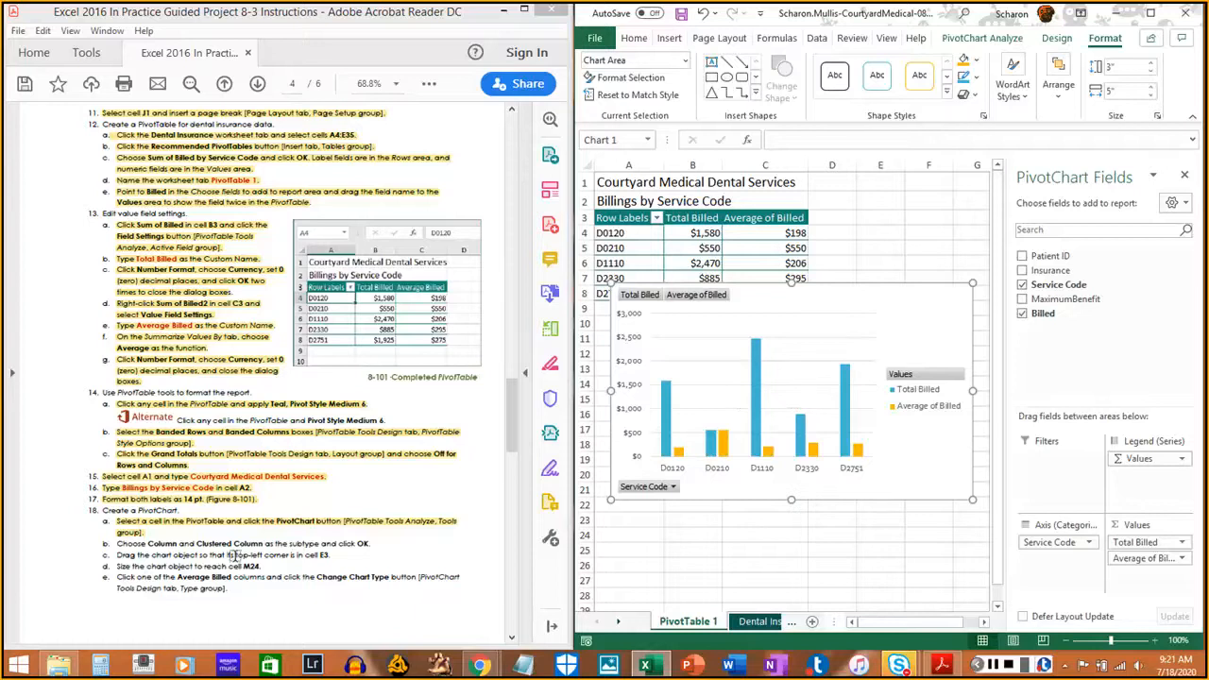
left_click_drag(112, 539, 384, 544)
left_click(348, 552)
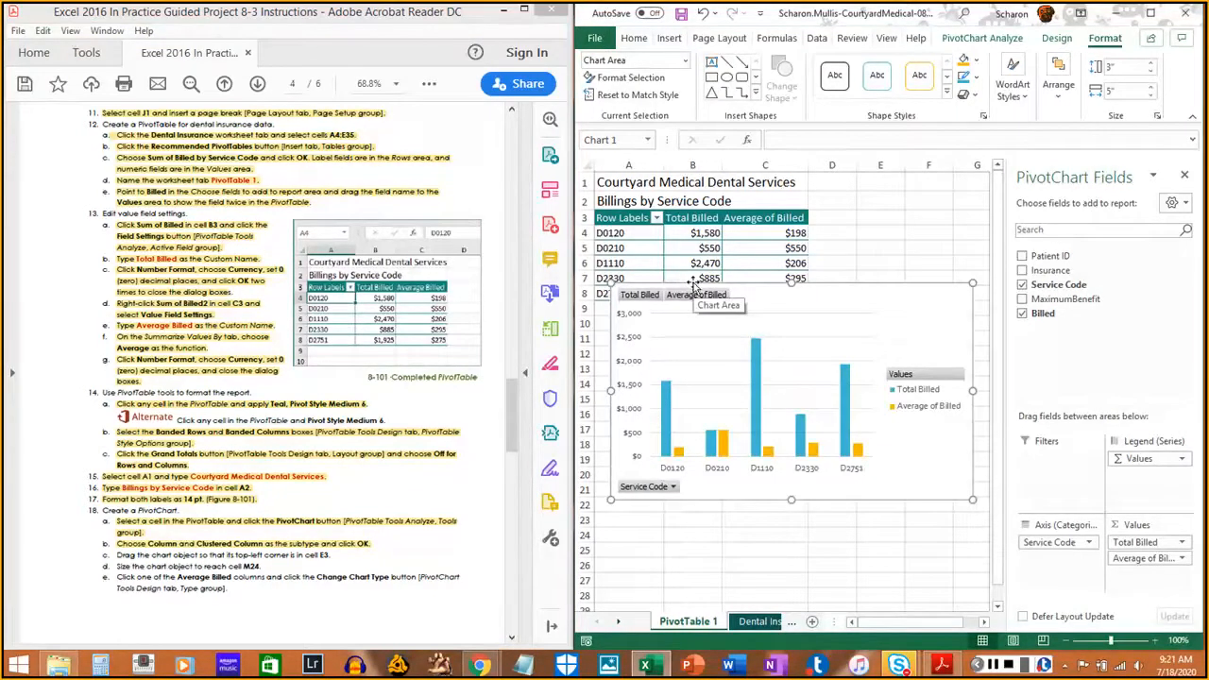
Move the PivotChart so its top-left corner is in cell E3 and highlight instruction 18c in the PDF
left_click_drag(715, 287, 943, 211)
left_click_drag(117, 554, 335, 556)
left_click(336, 556)
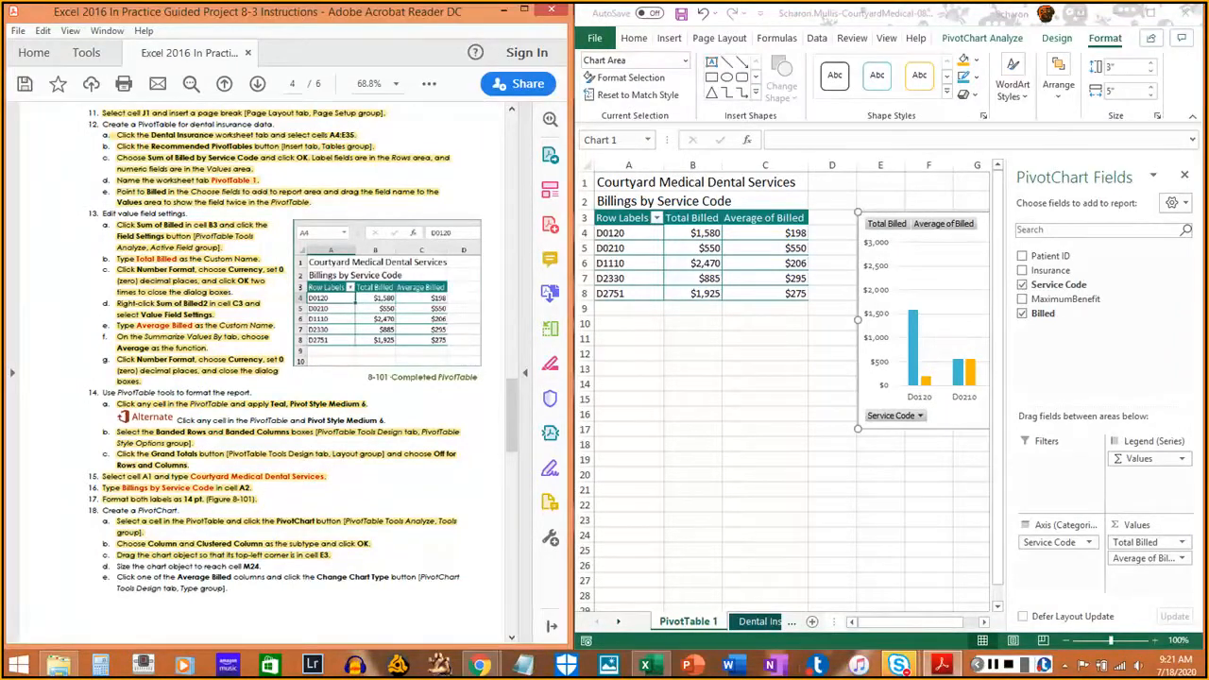
Enlarge the PivotChart to reach cell M24, about 4.52" high and 5.99" wide, and highlight instruction 18d in the PDF
left_click(985, 623)
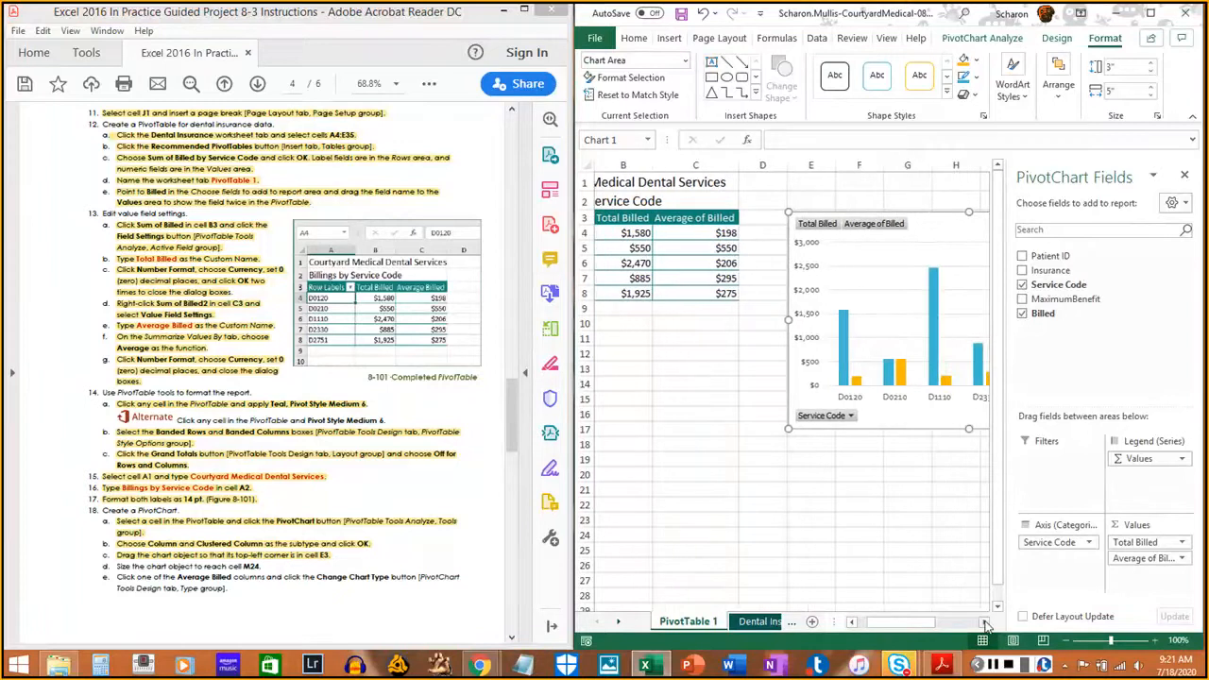
left_click(985, 623)
left_click(985, 622)
left_click(986, 623)
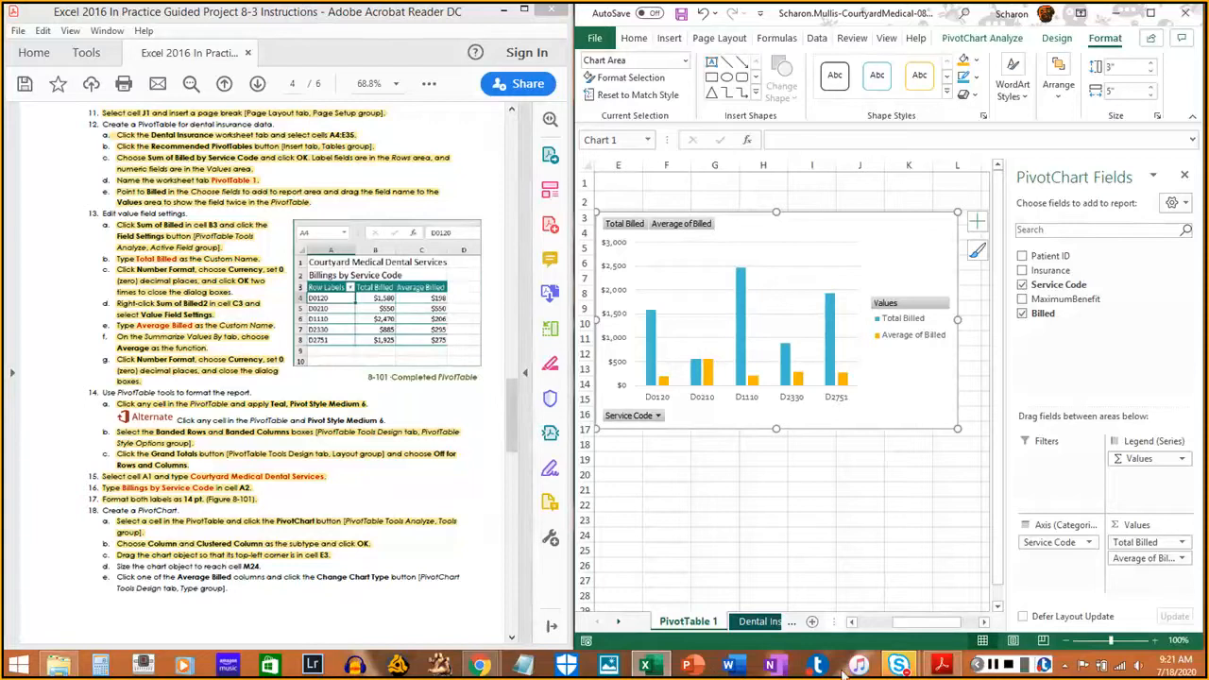
left_click(983, 628)
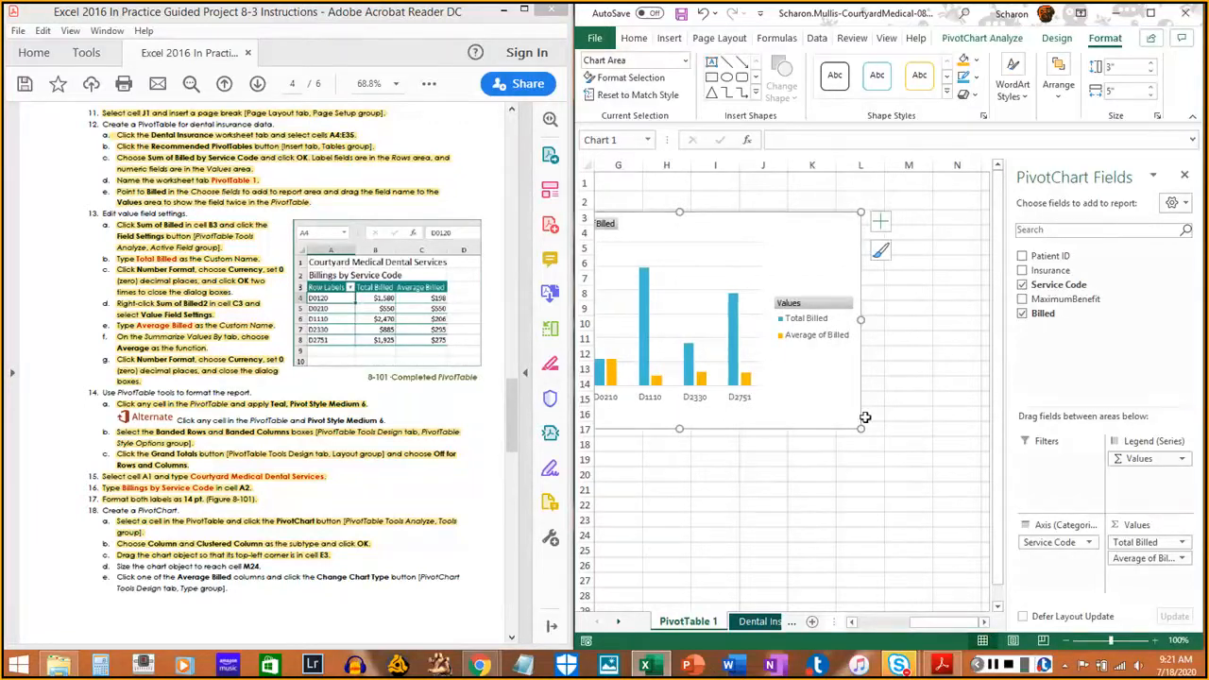
left_click_drag(861, 429, 931, 539)
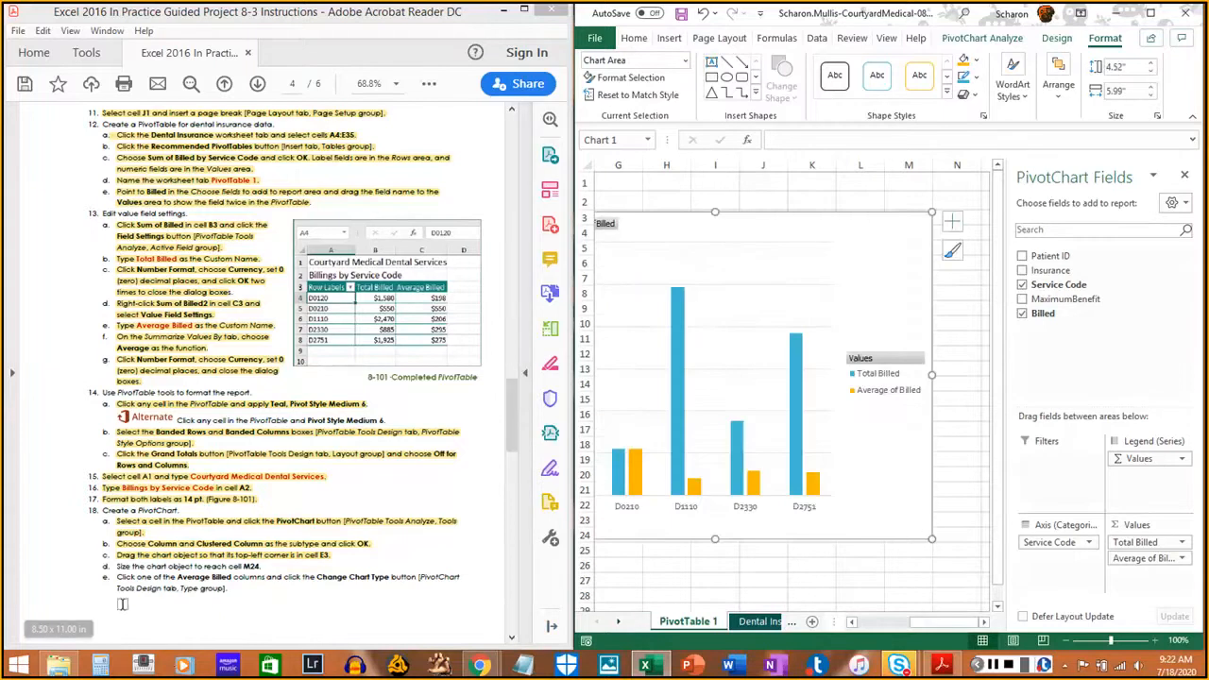
left_click_drag(120, 570, 257, 567)
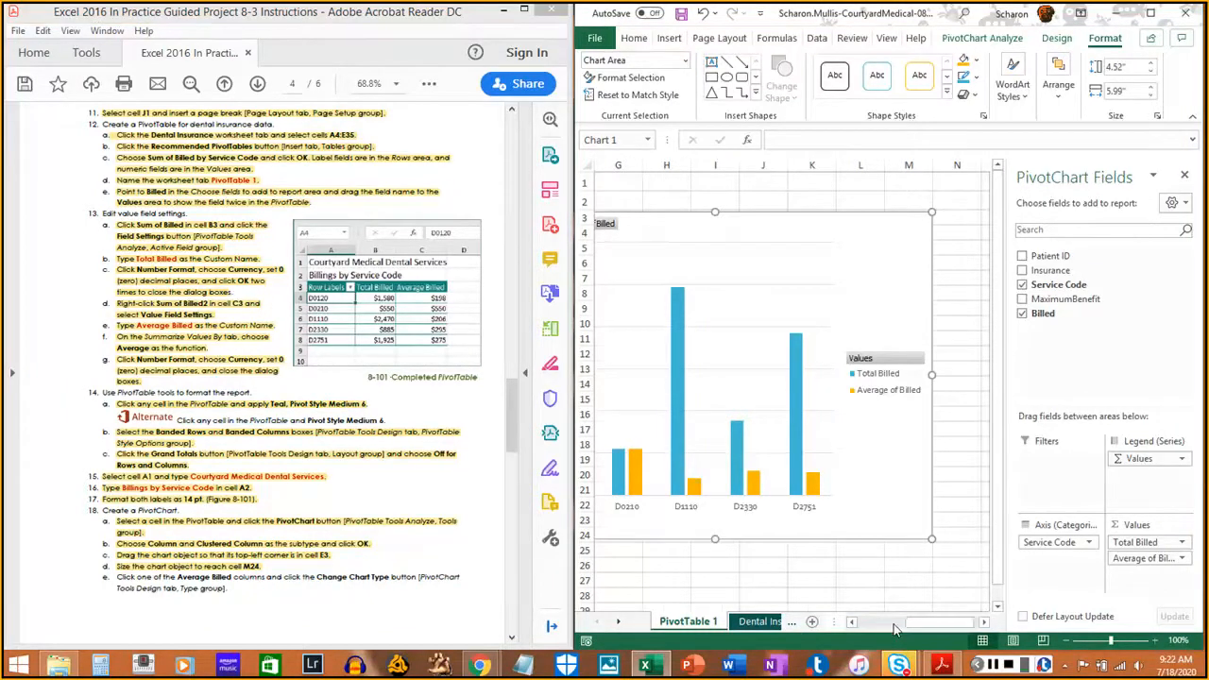
Open the Change Chart Type settings for the PivotChart's Average of Billed columns and highlight instruction 18e in the PDF
left_click_drag(901, 624, 915, 628)
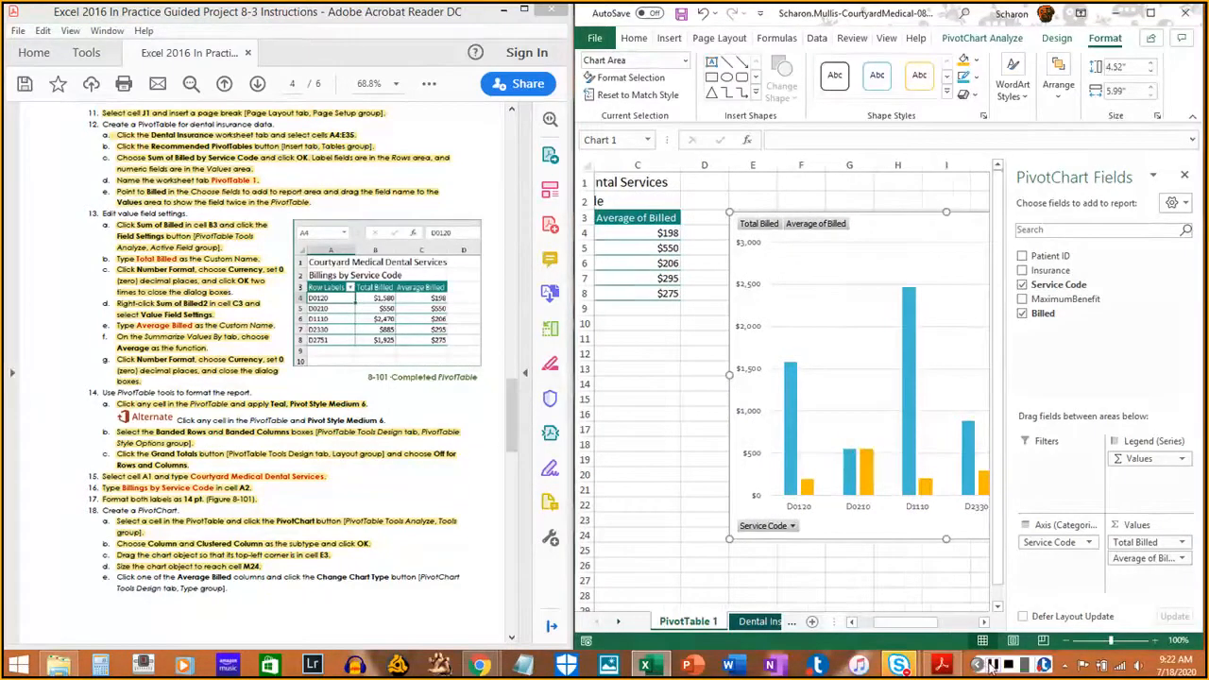
double_click(784, 225)
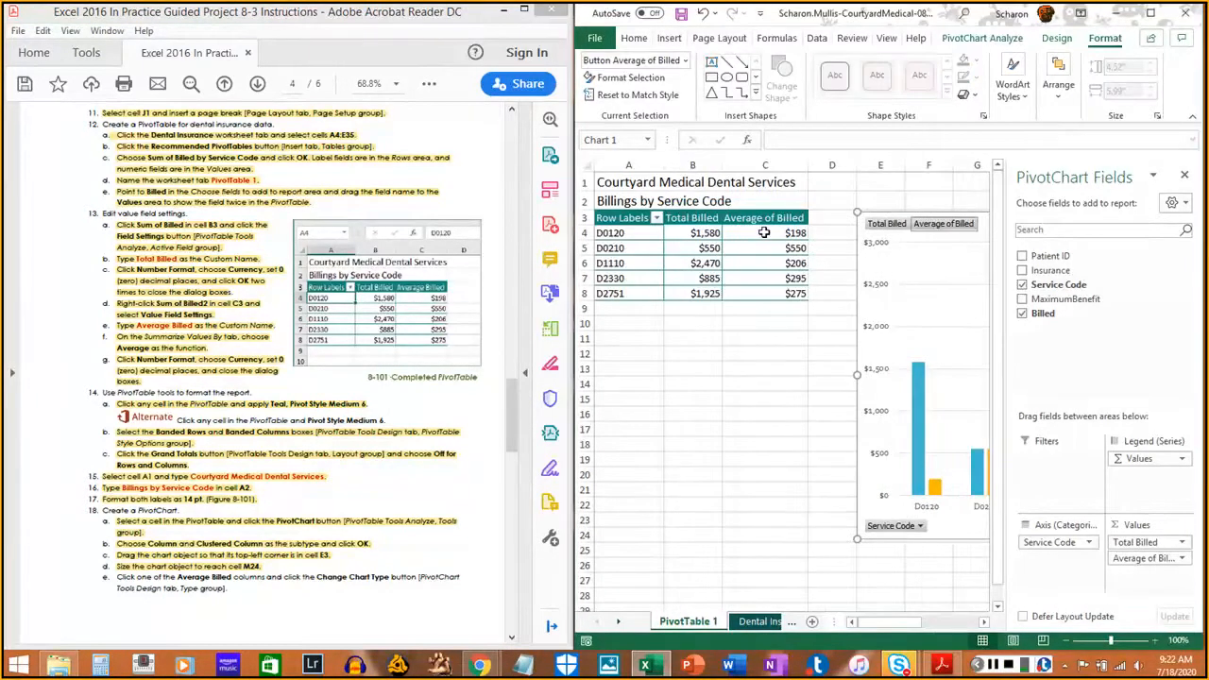
left_click(763, 235)
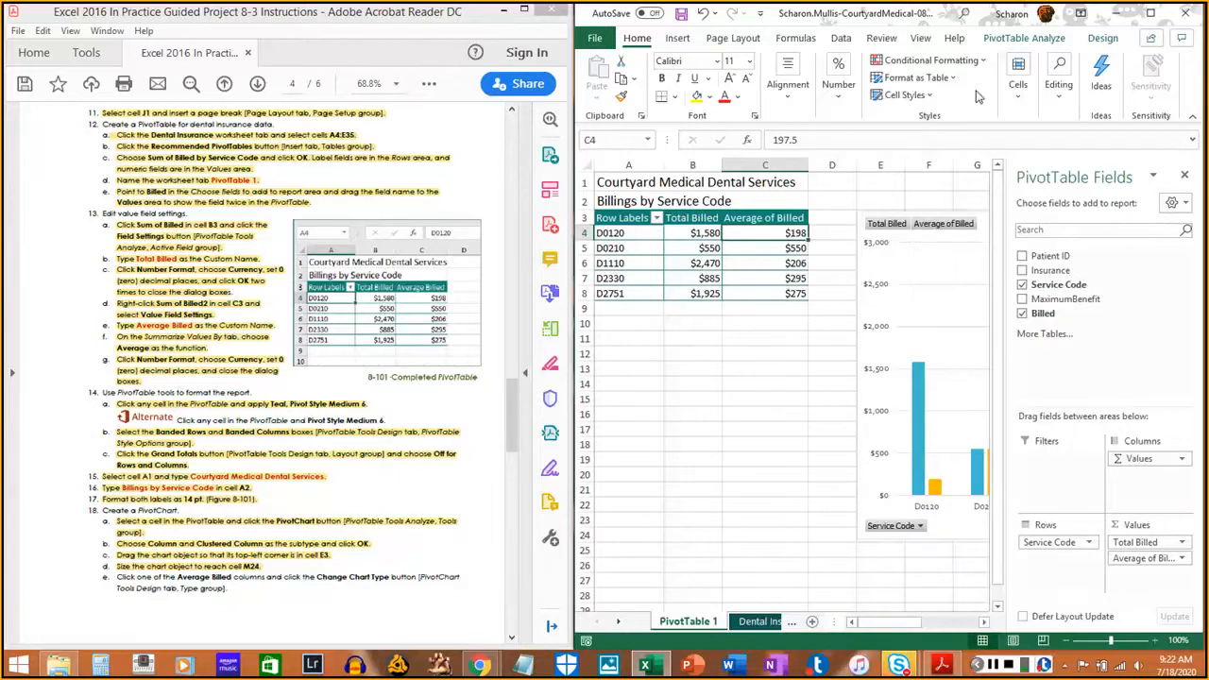
left_click(939, 495)
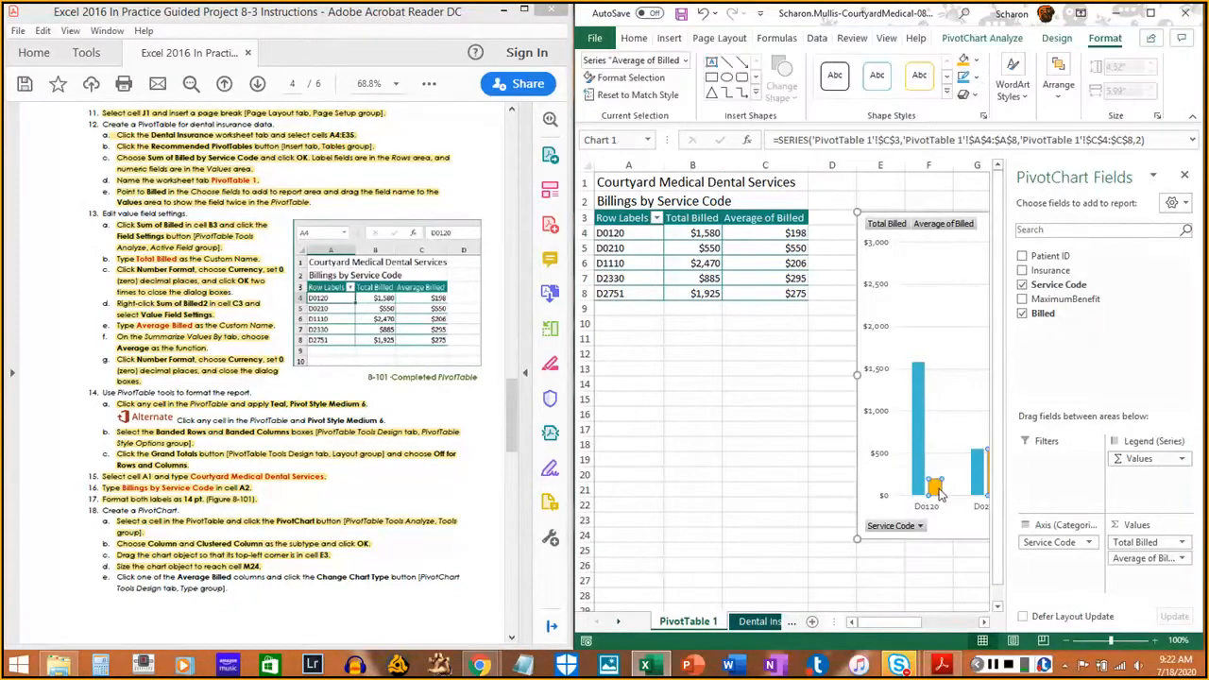
left_click_drag(902, 624, 945, 628)
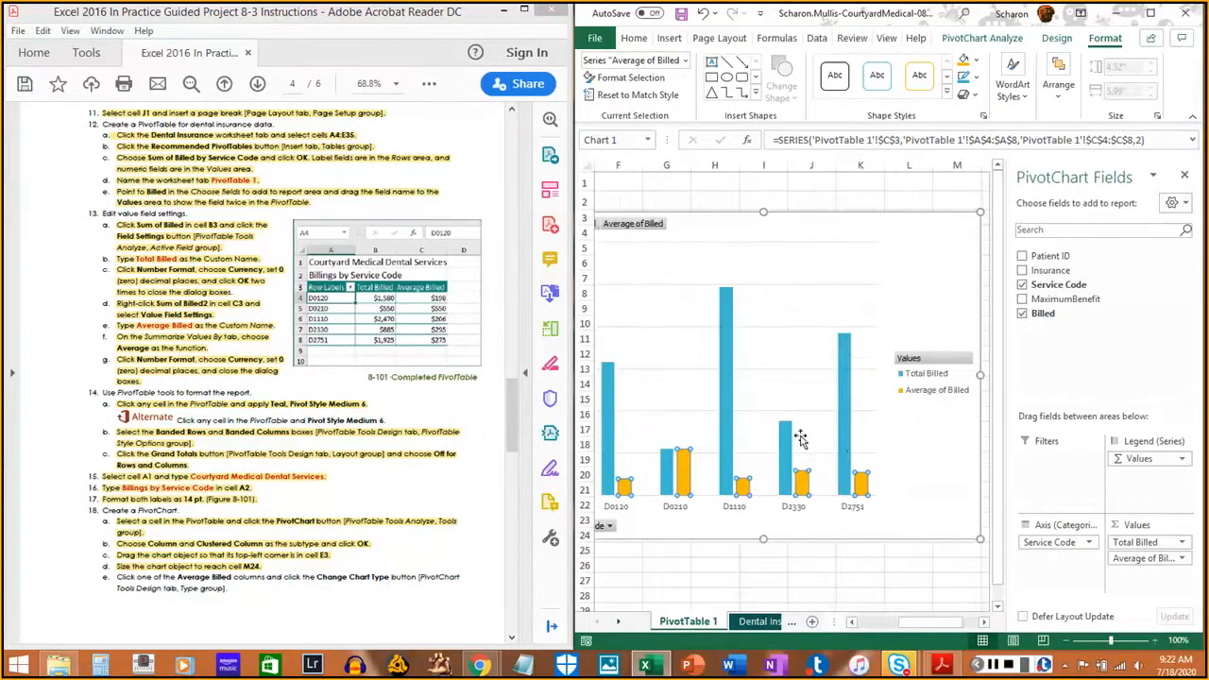
mouse_move(801, 488)
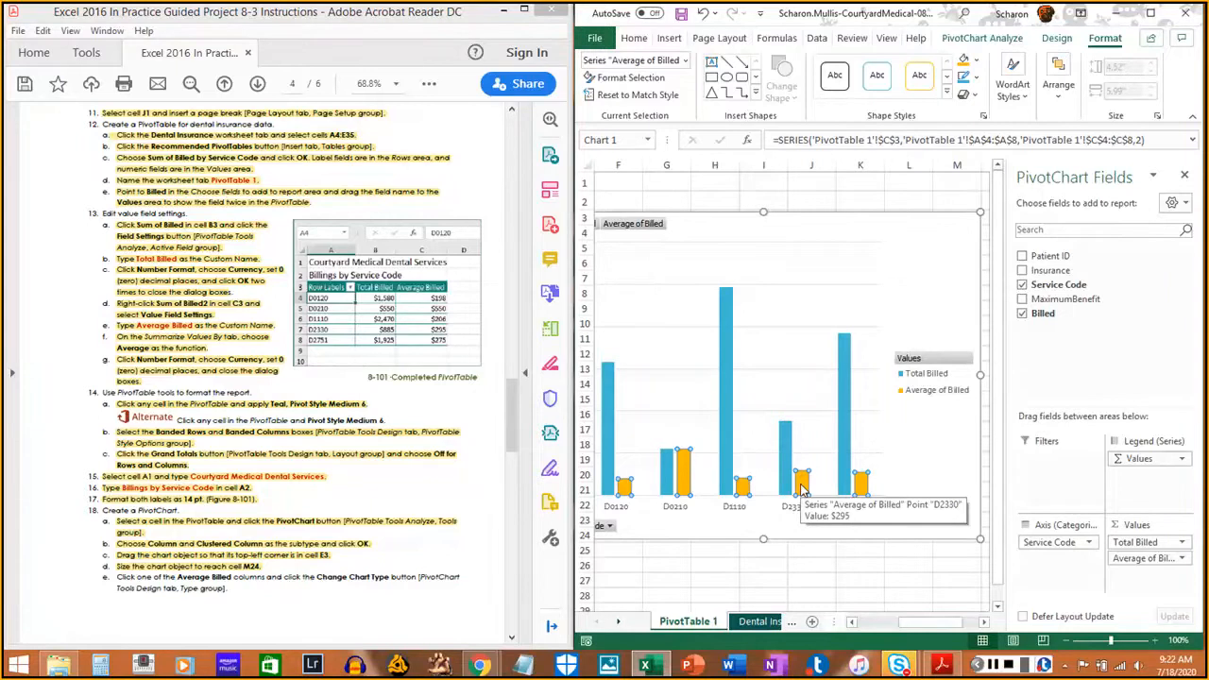
left_click(1060, 40)
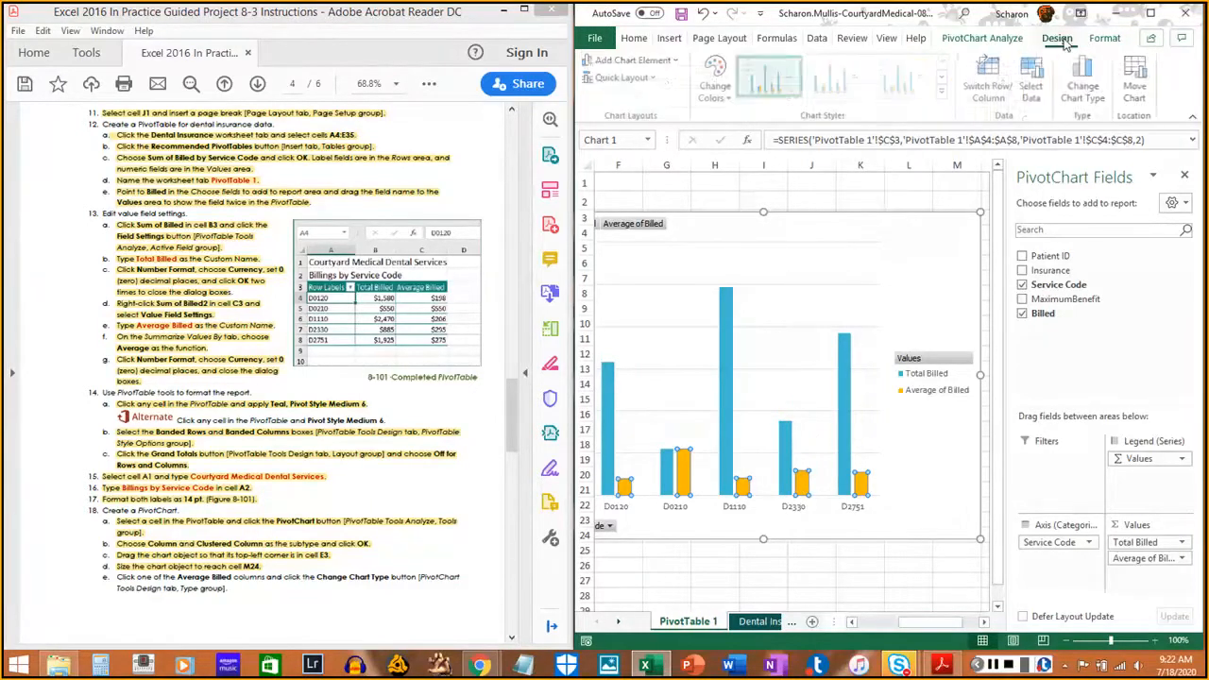
left_click(1100, 40)
left_click(1072, 41)
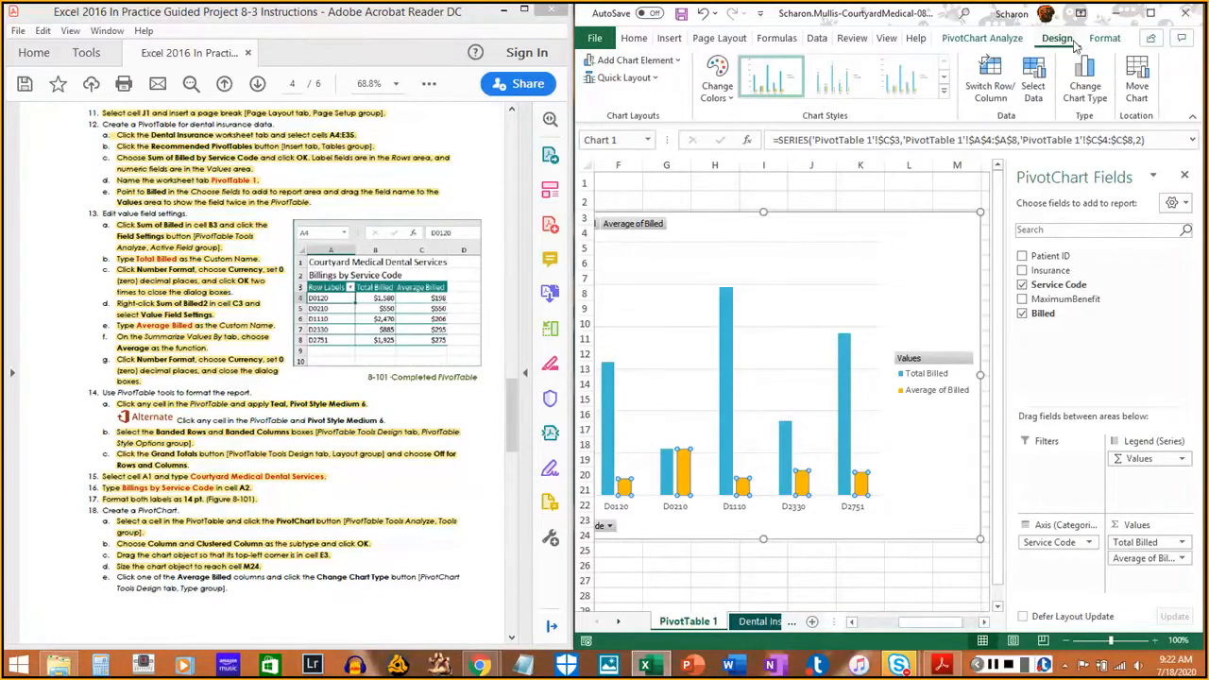
left_click(1094, 95)
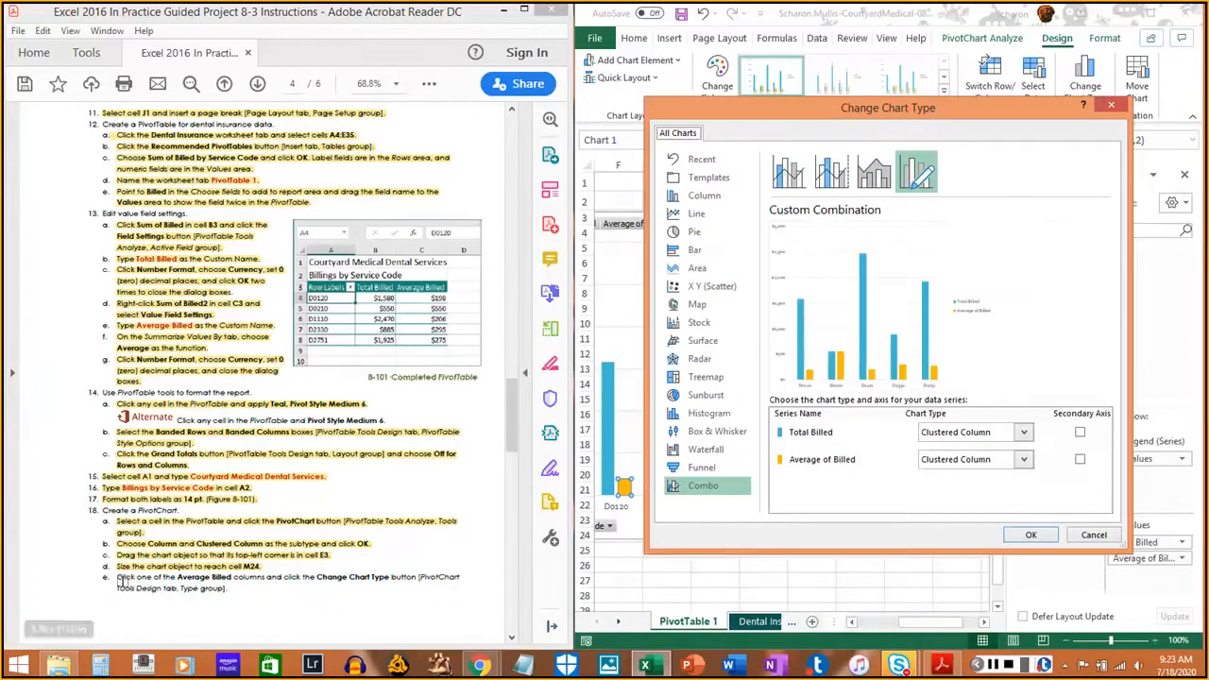
left_click_drag(118, 576, 224, 590)
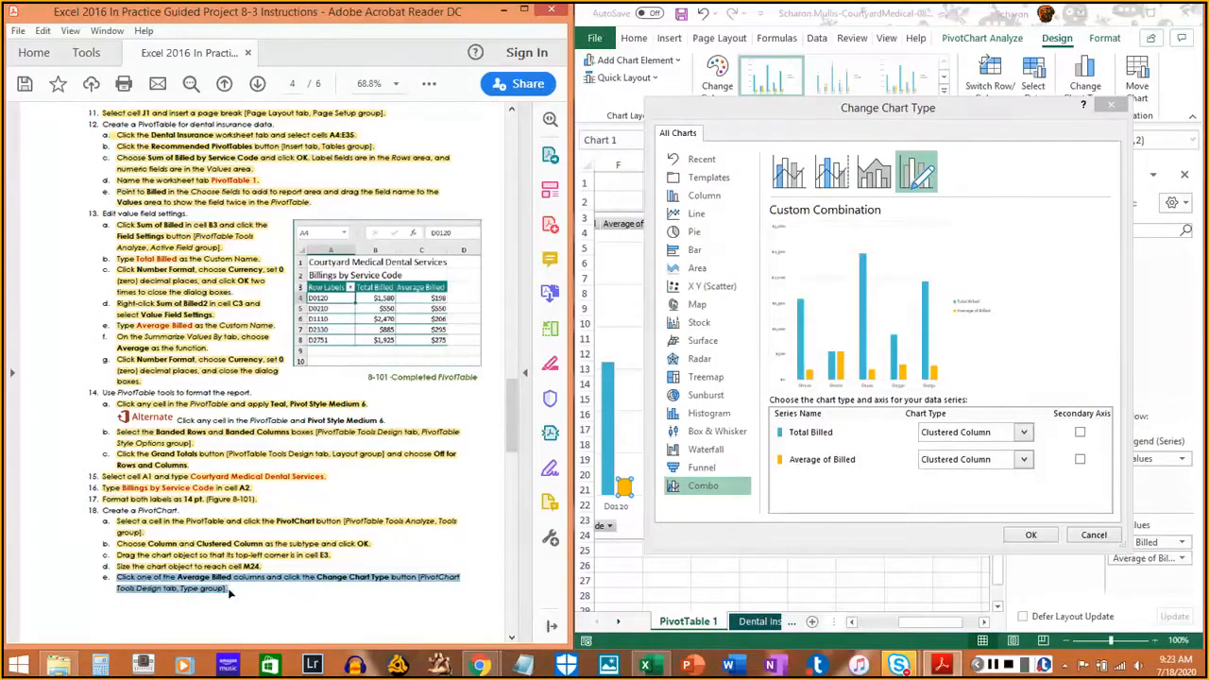
left_click(246, 546)
Change the Average of Billed series to Line with Markers and highlight instructions 18f and 18g in the PDF
scroll(246, 543, "down", 10)
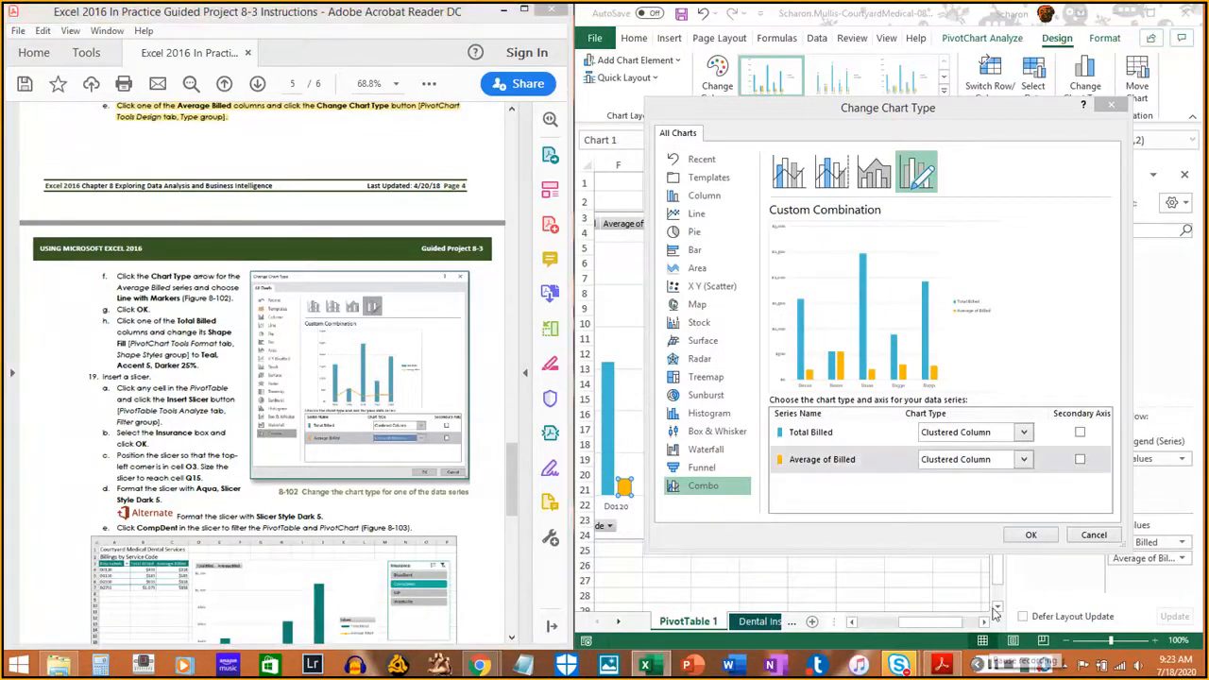
left_click(1031, 463)
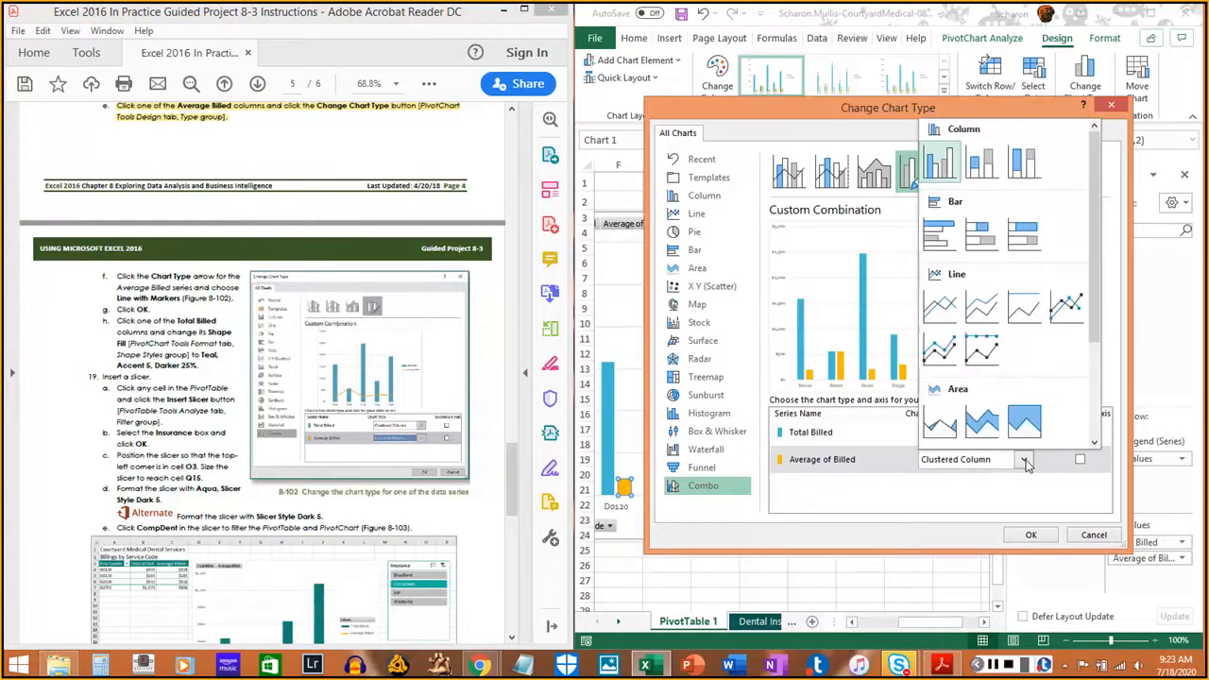
left_click(1066, 307)
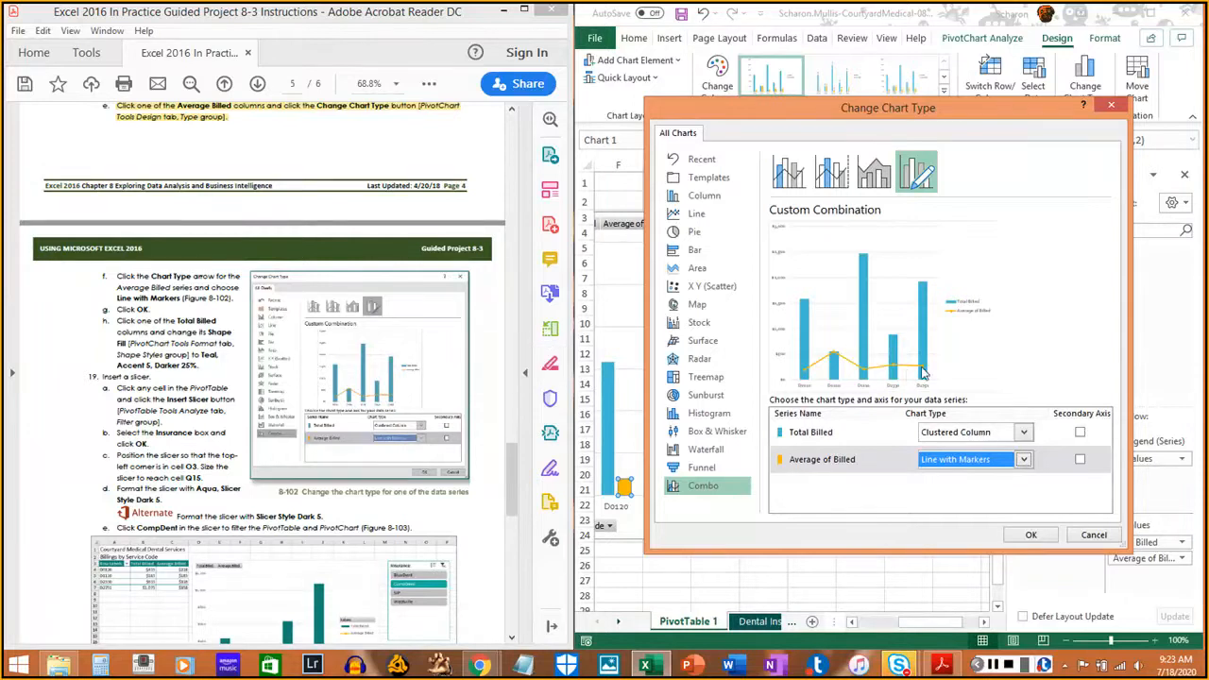
left_click_drag(115, 274, 231, 298)
left_click(231, 297)
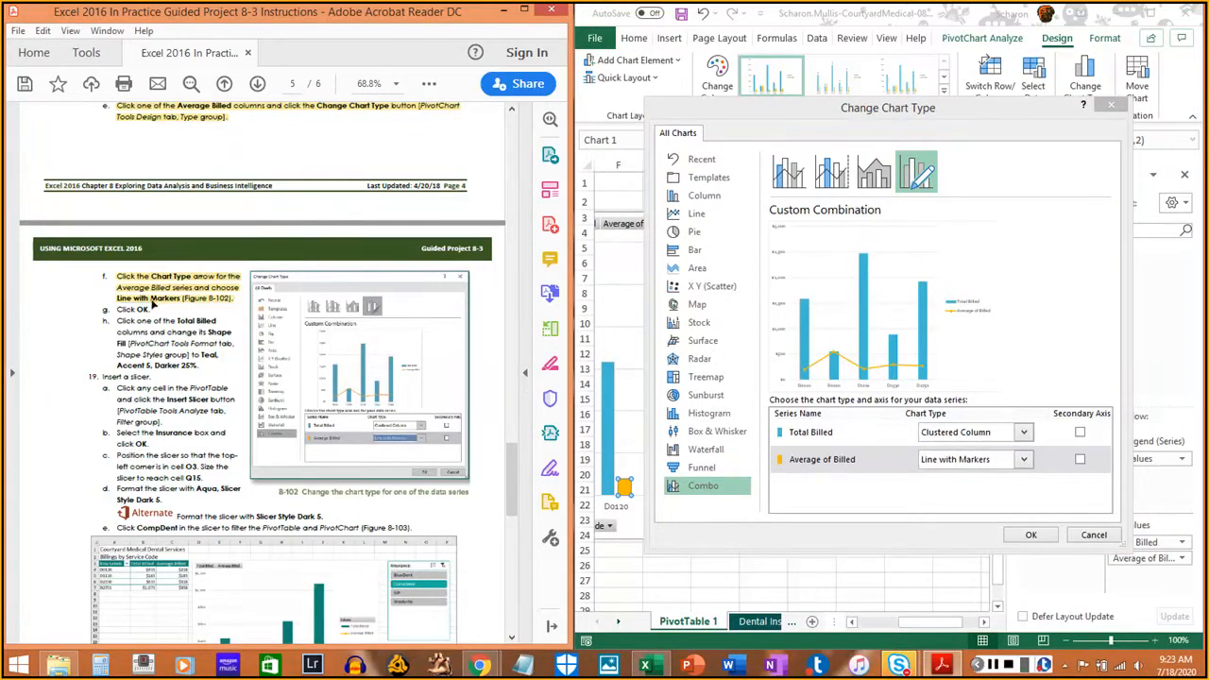
left_click(1028, 536)
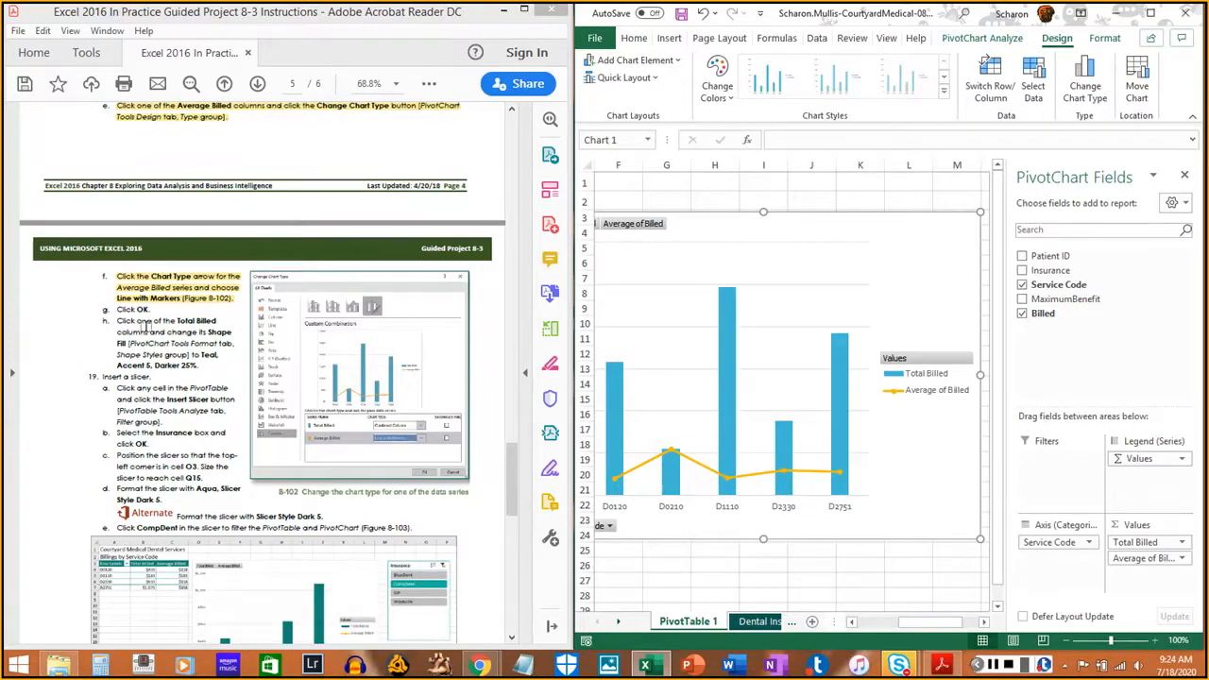
left_click_drag(113, 309, 156, 309)
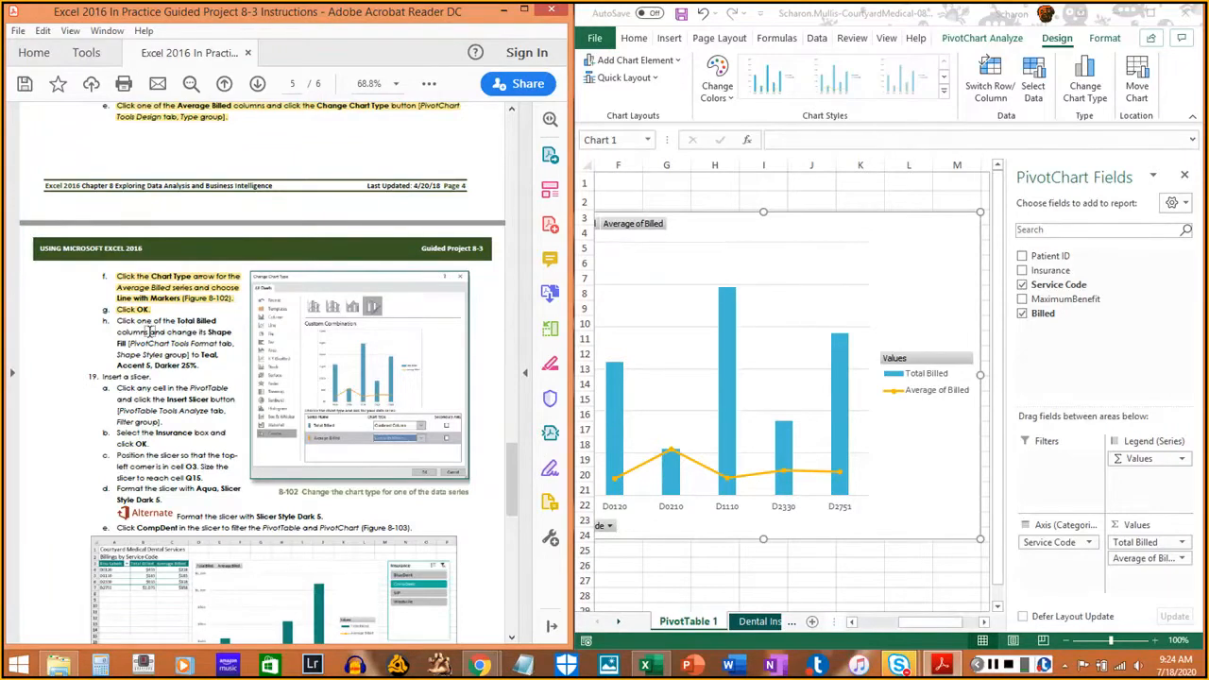
Fill the PivotChart's Total Billed columns with Teal, Accent 5, Darker 25% and highlight instruction 18h in the PDF
left_click(726, 421)
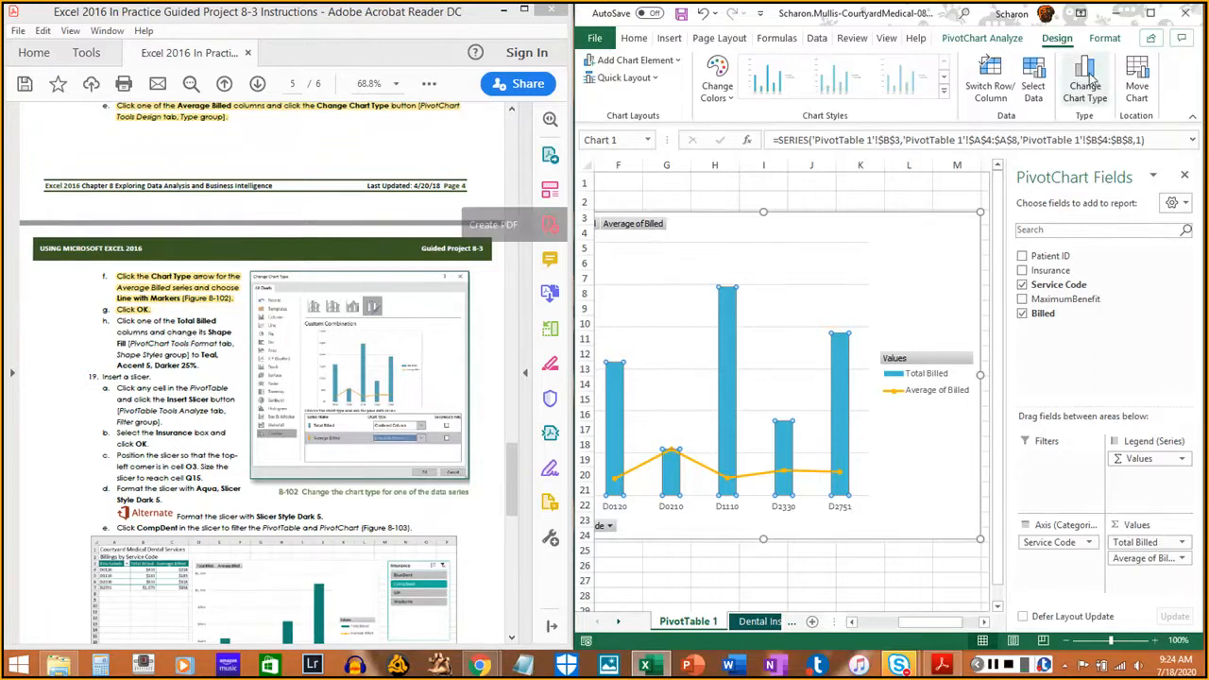
left_click(1107, 38)
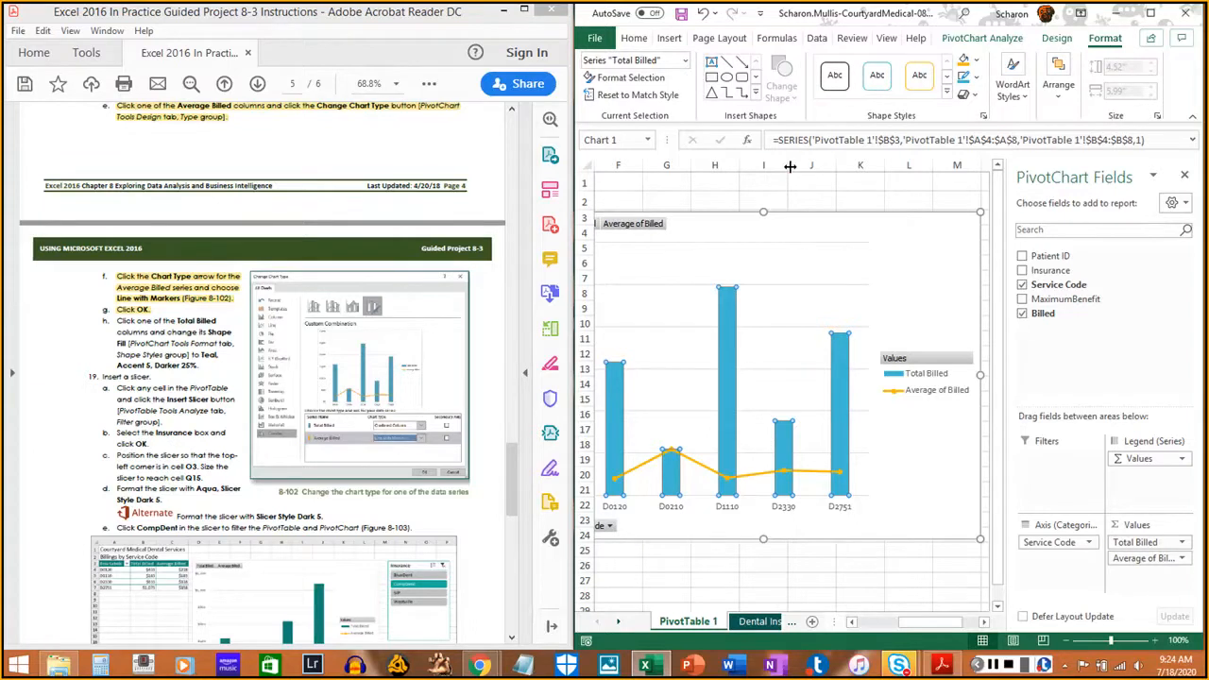
left_click(977, 64)
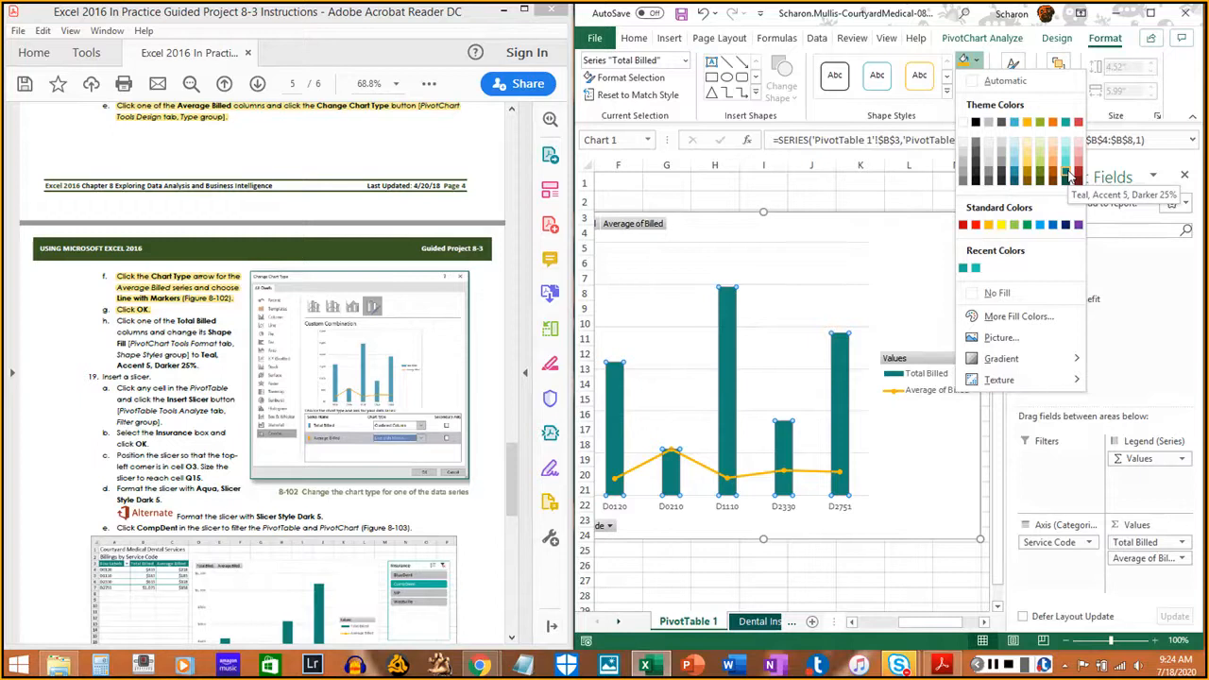
left_click(1067, 176)
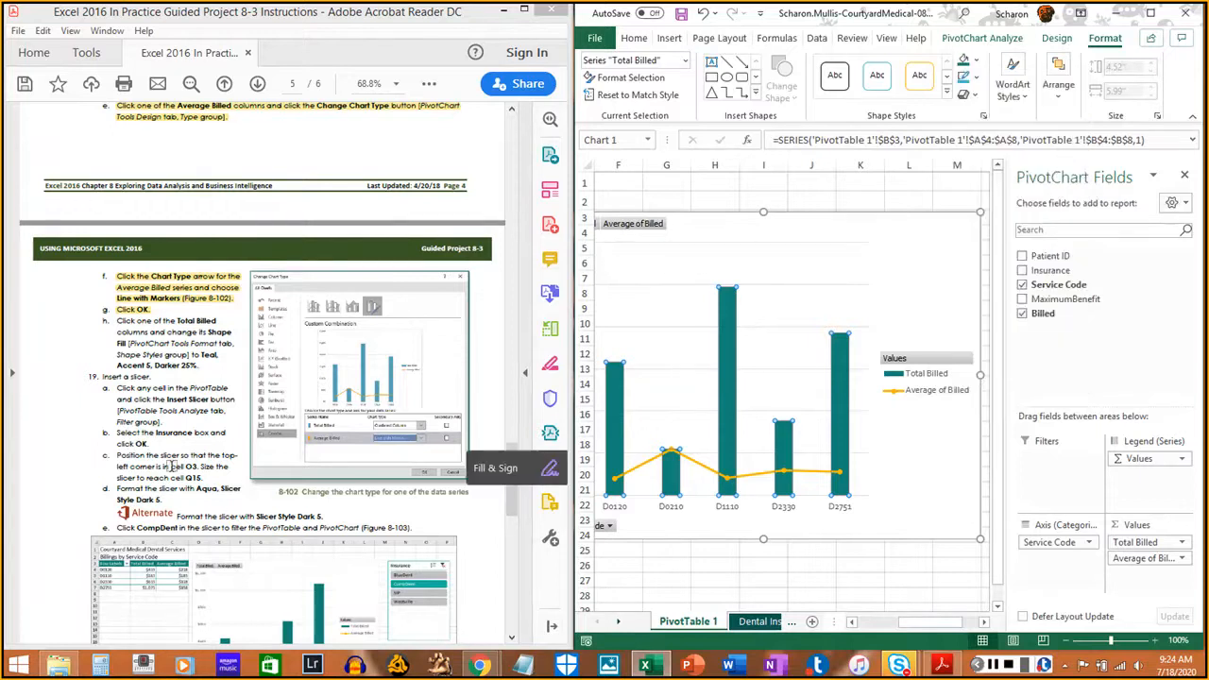
left_click_drag(115, 319, 200, 366)
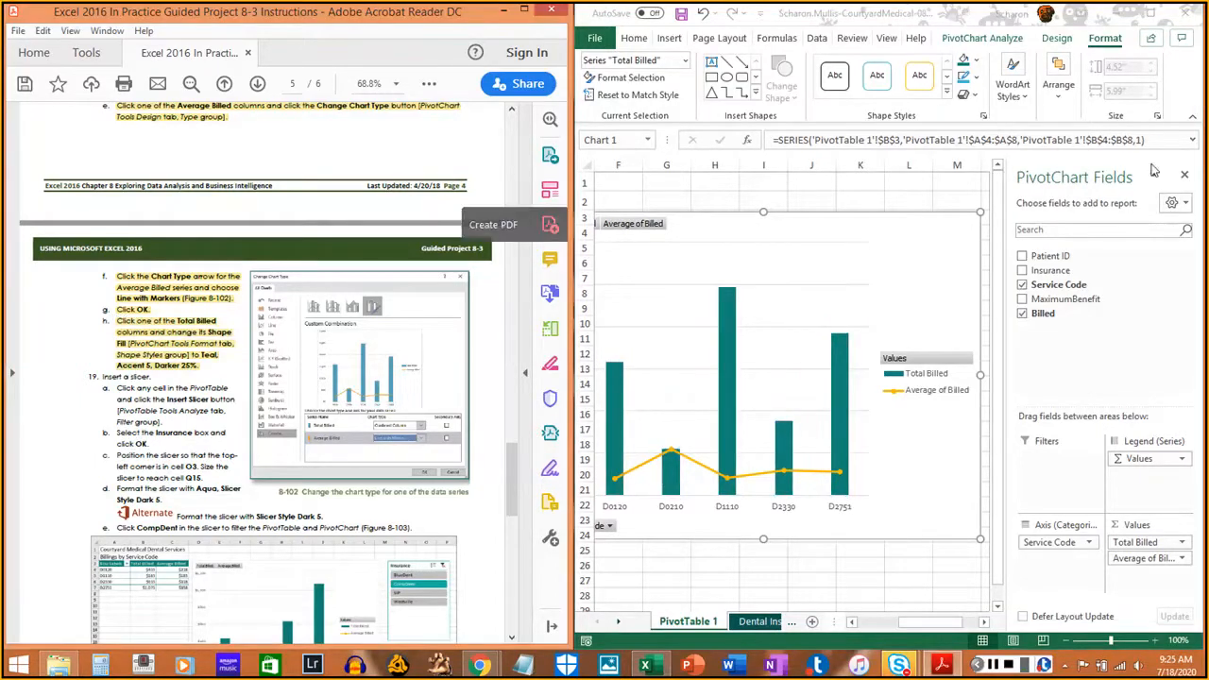
left_click(1188, 109)
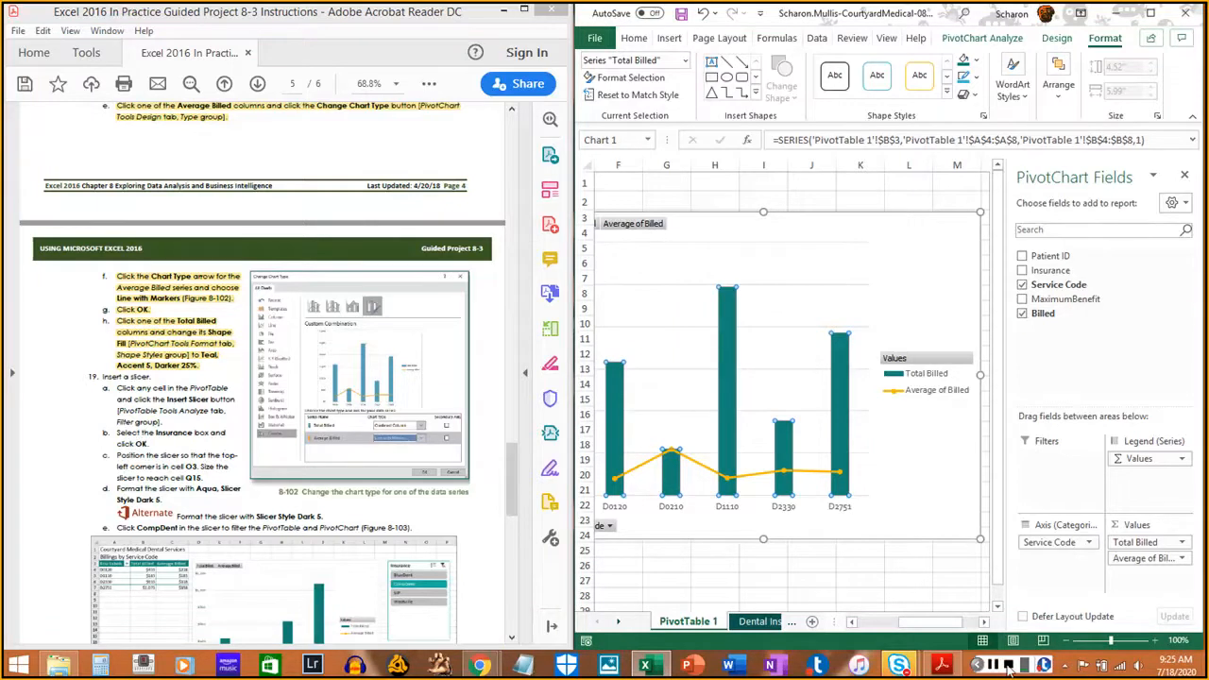
left_click(990, 666)
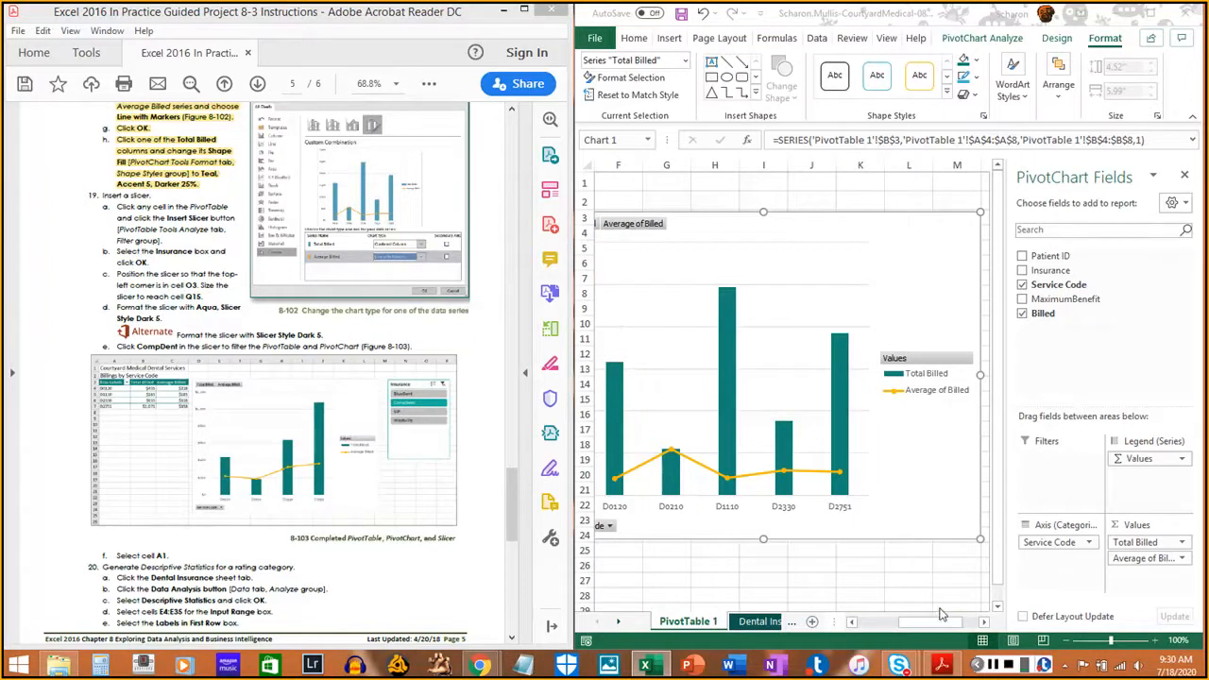
Insert a slicer for the PivotTable's Insurance field and highlight instruction 19a in the PDF
left_click_drag(938, 626, 893, 623)
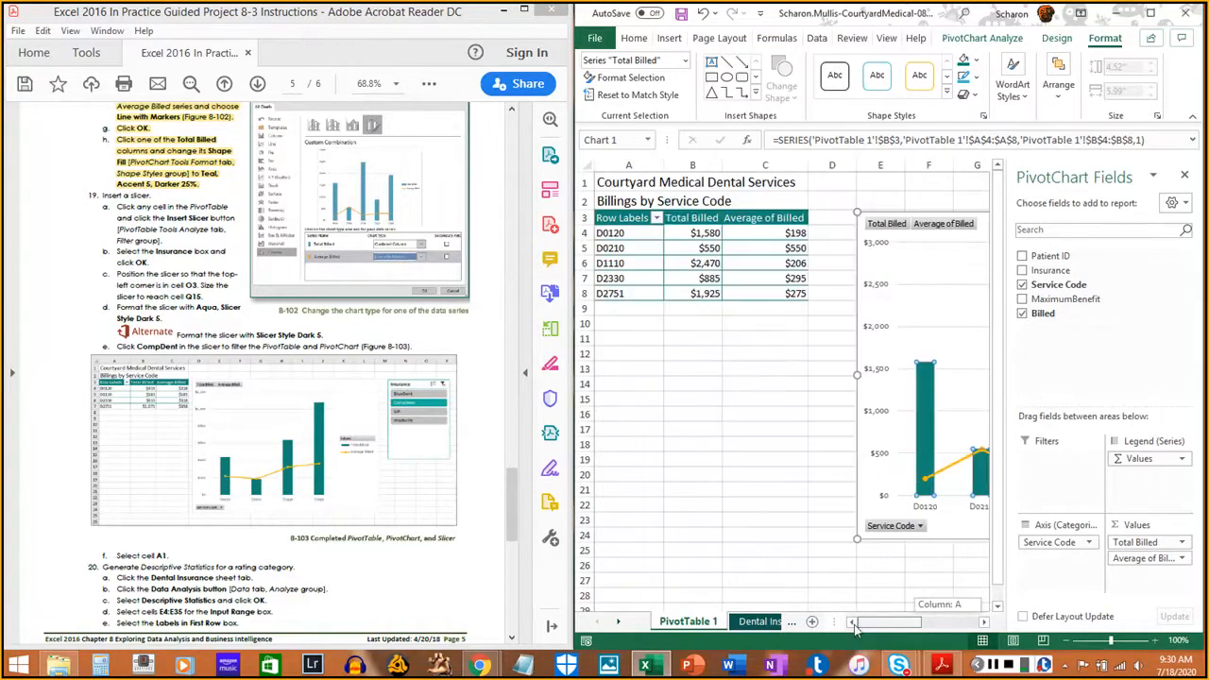
left_click(712, 246)
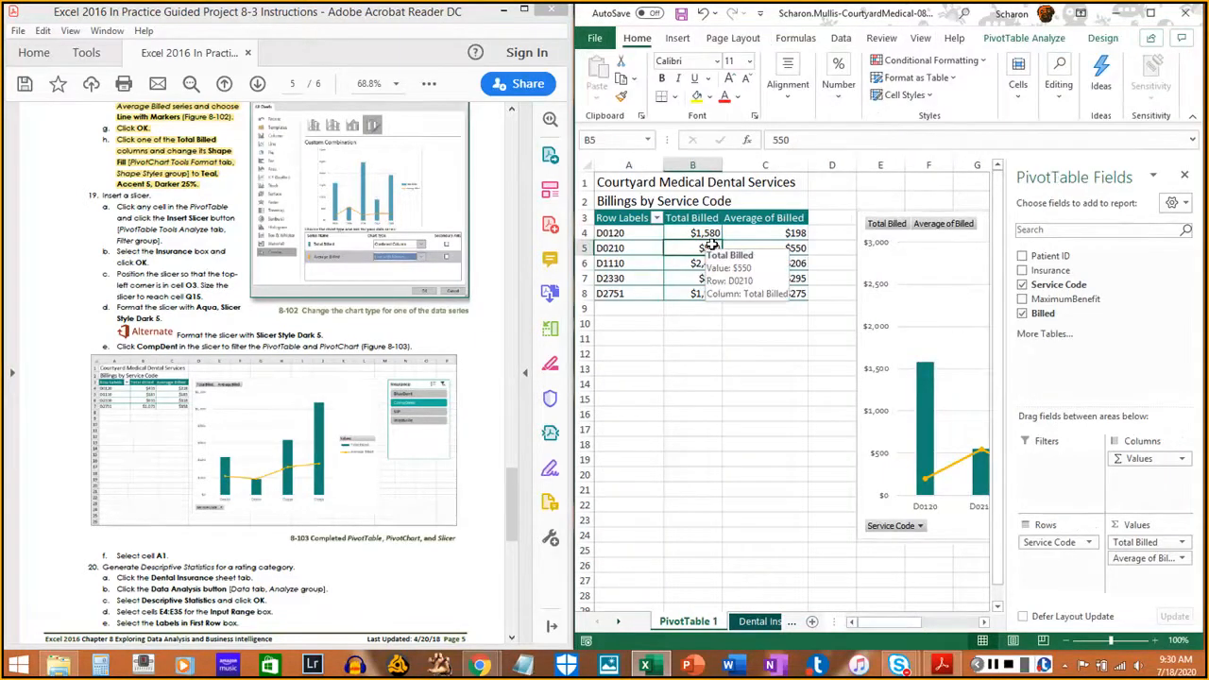
left_click(1049, 40)
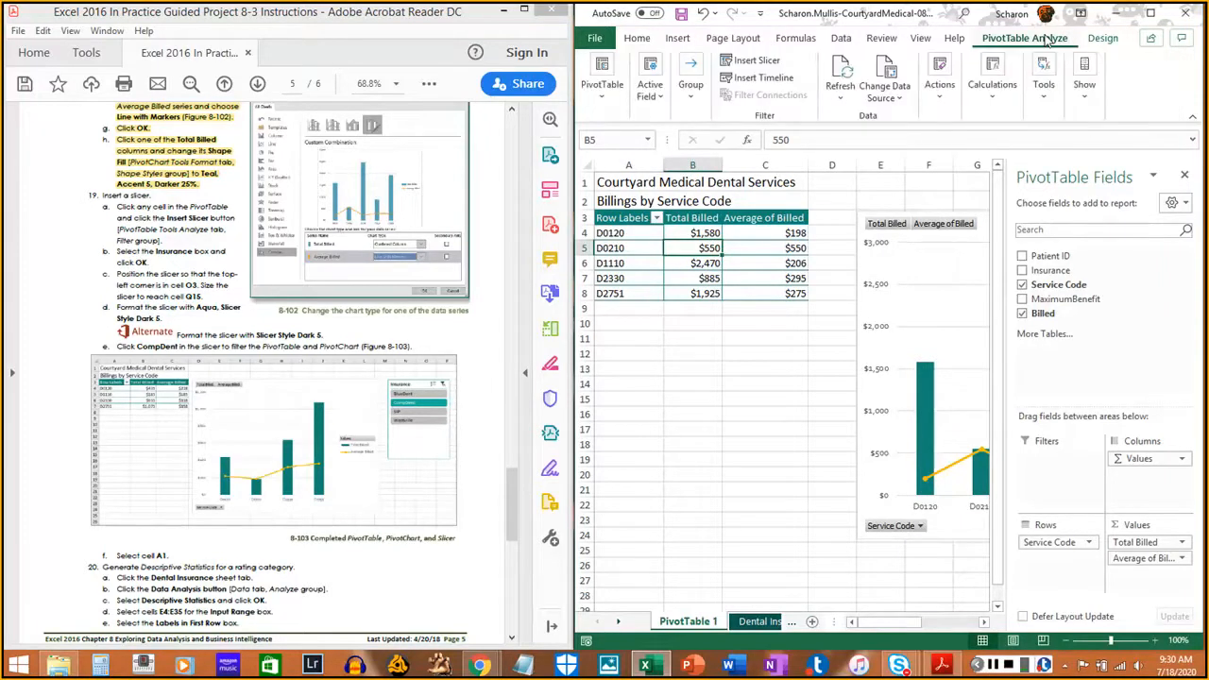
left_click(761, 63)
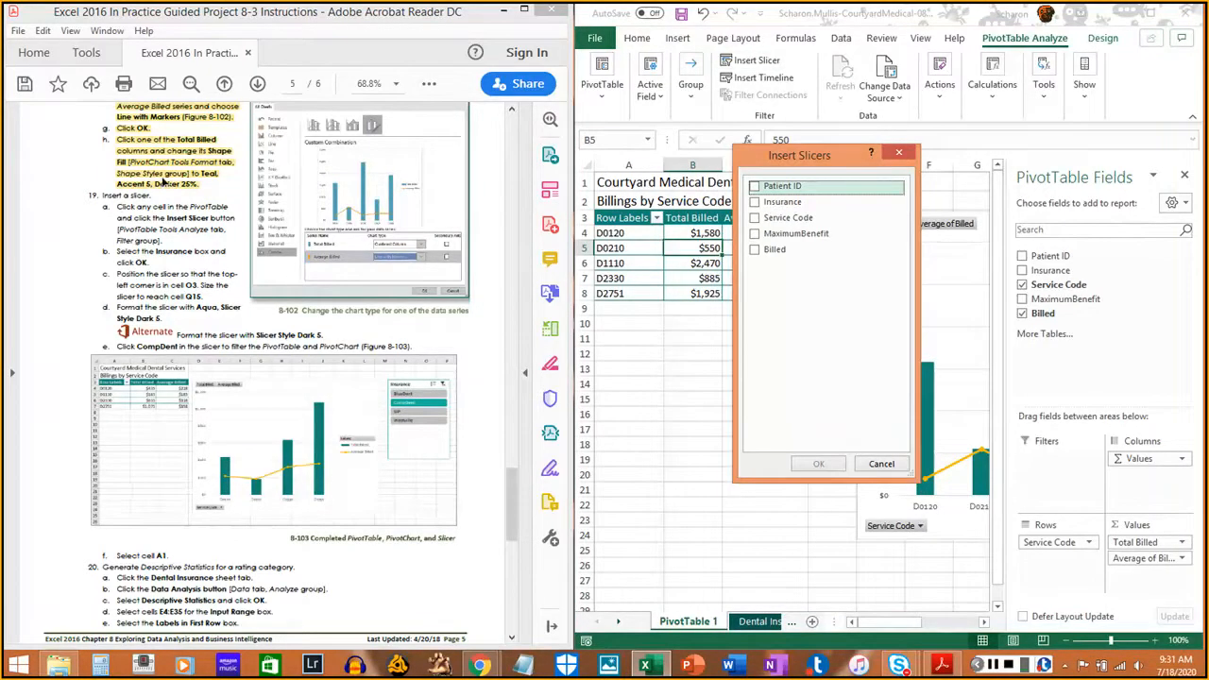
left_click_drag(117, 206, 162, 242)
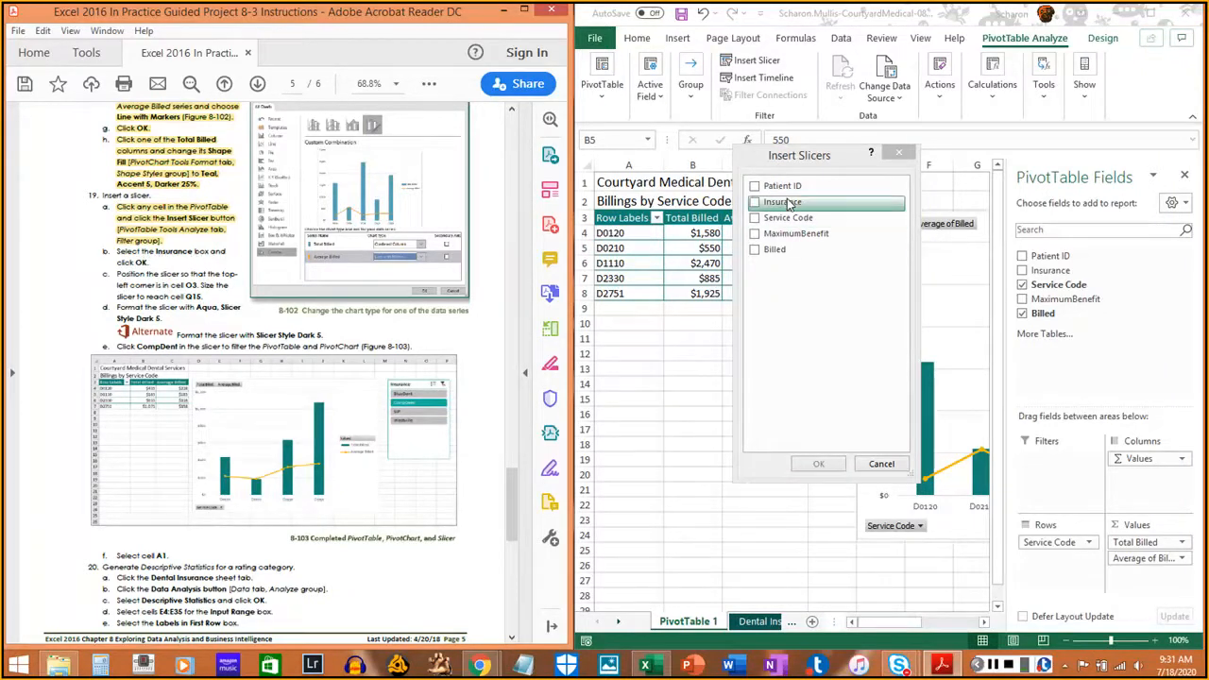
left_click(756, 202)
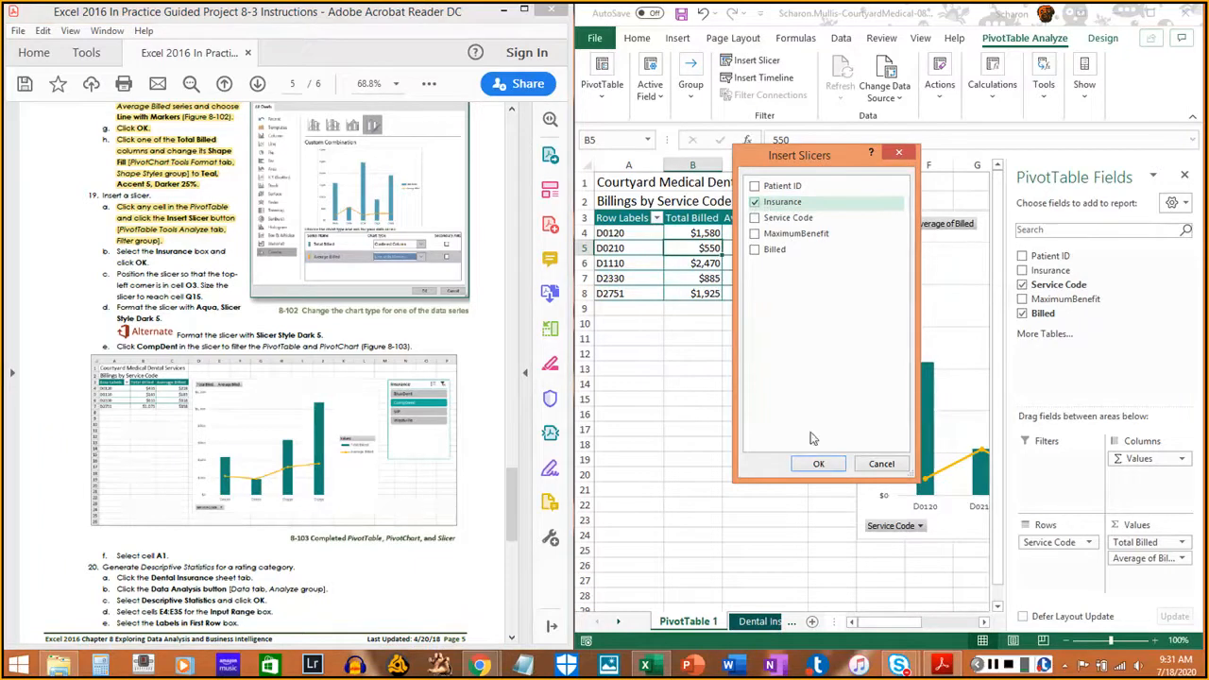
left_click(832, 464)
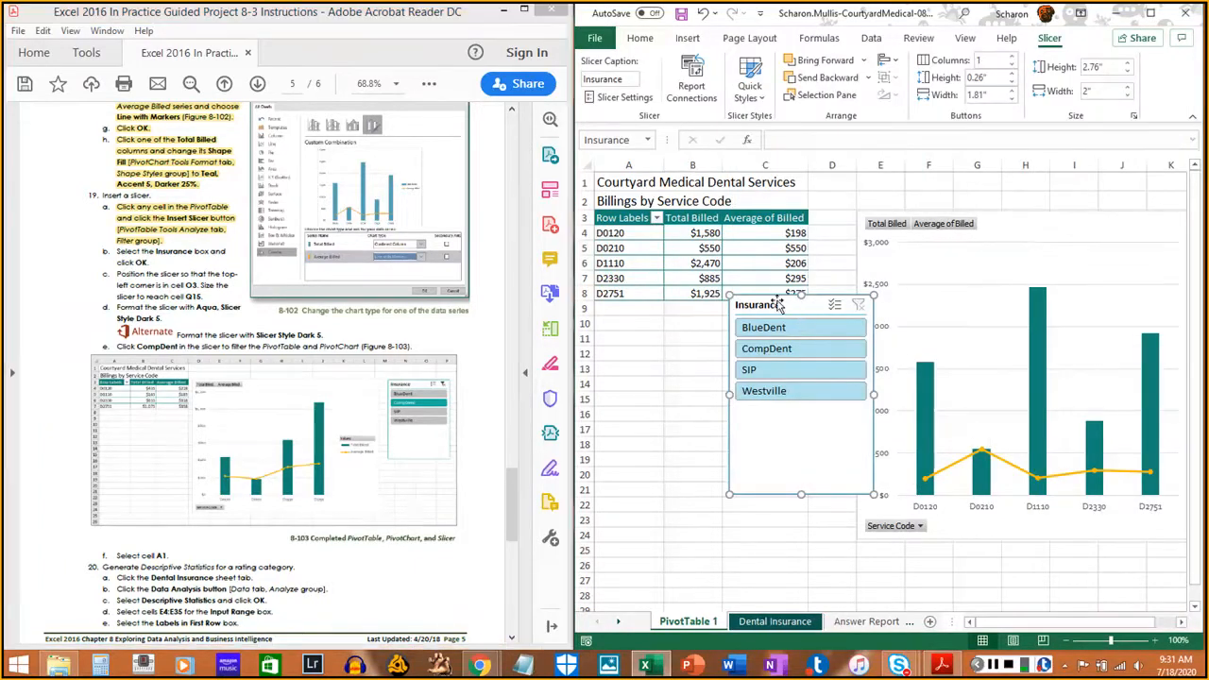
Move the Insurance slicer so its top-left corner is in cell O3 and highlight instruction 19b in the PDF
left_click_drag(738, 301, 654, 334)
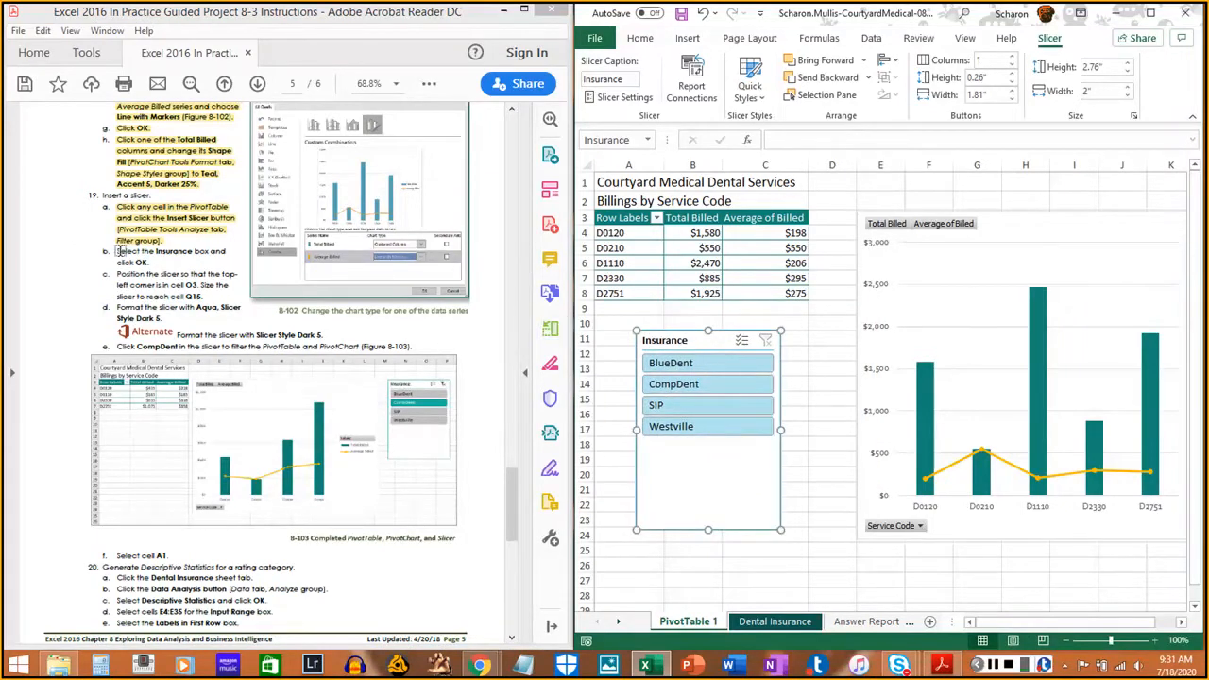
left_click_drag(118, 248, 149, 264)
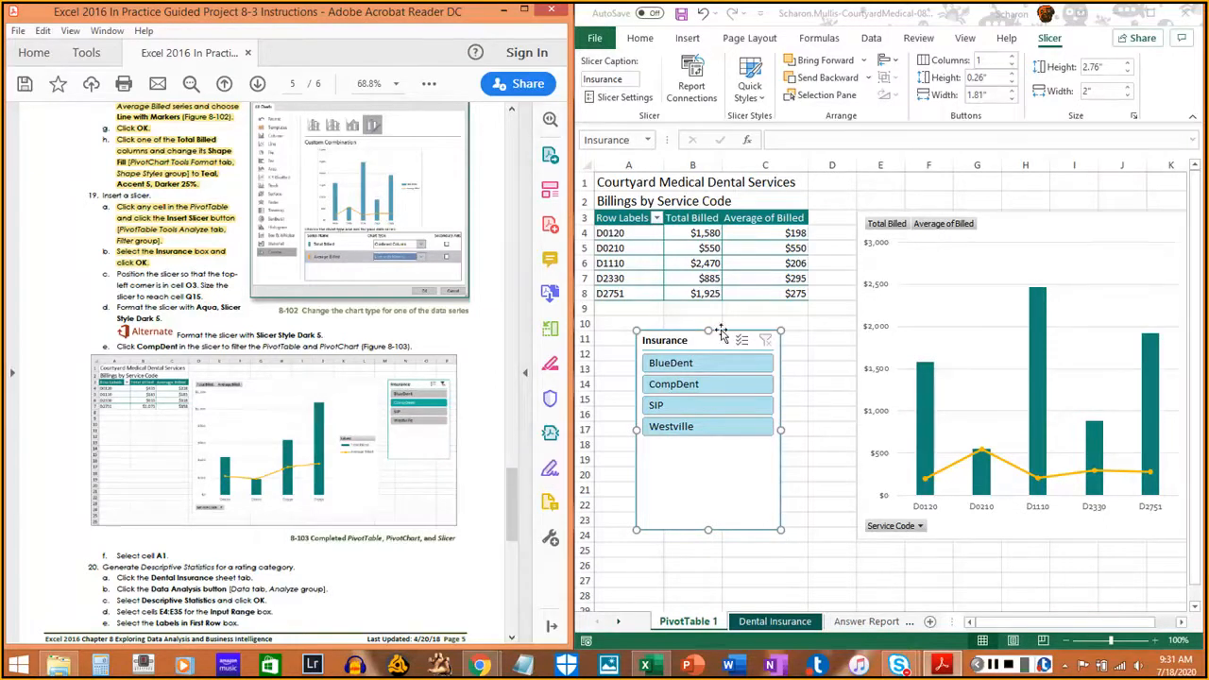
left_click_drag(726, 335, 1166, 214)
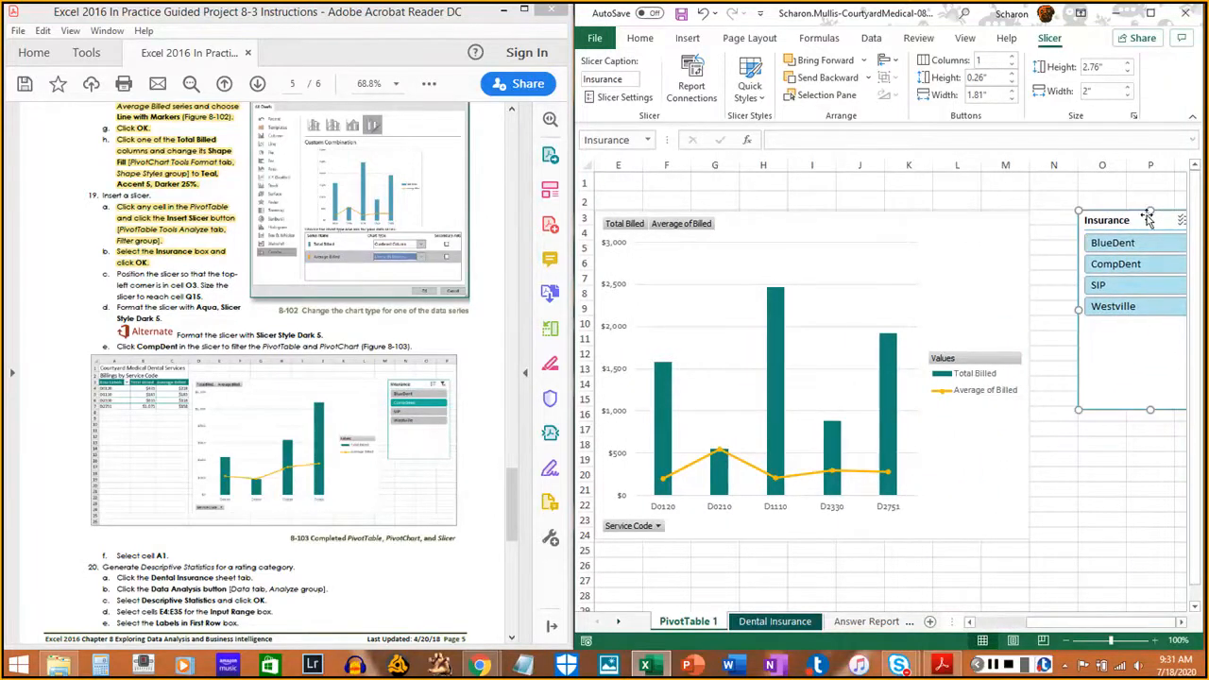
left_click(1181, 623)
left_click(1181, 624)
left_click(1181, 623)
left_click(1182, 623)
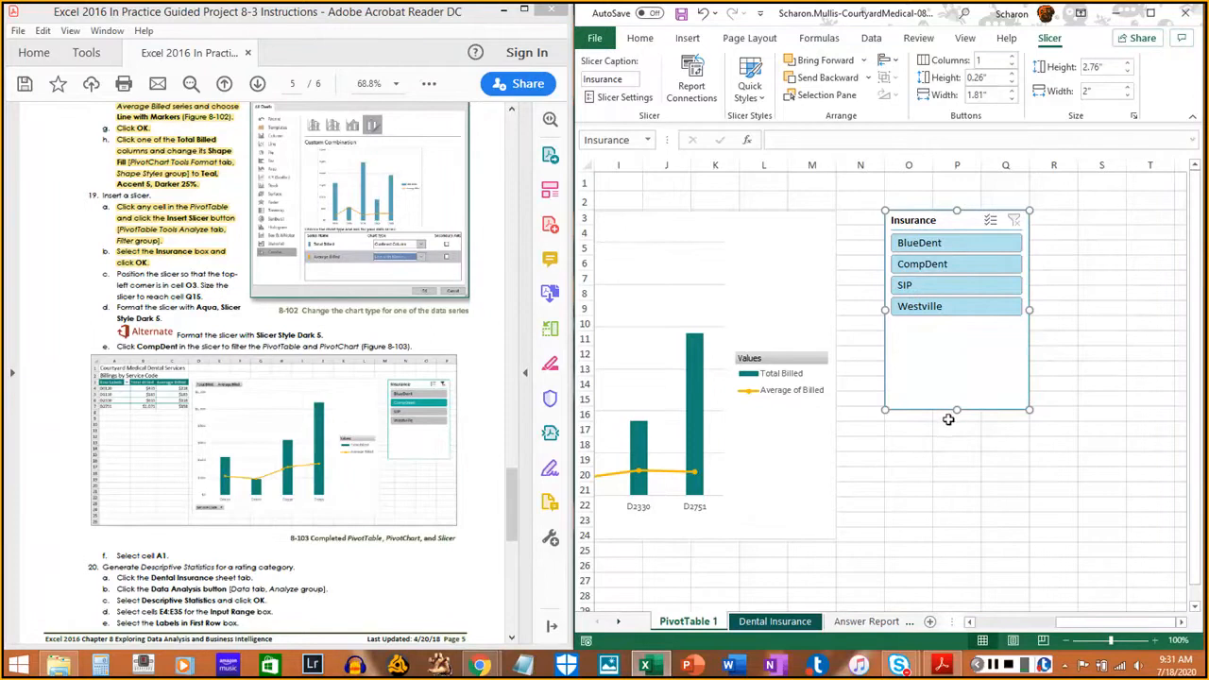
Resize the Insurance slicer to reach cell Q15, about 2.7" high, and highlight instruction 19c in the PDF
left_click_drag(958, 412, 956, 404)
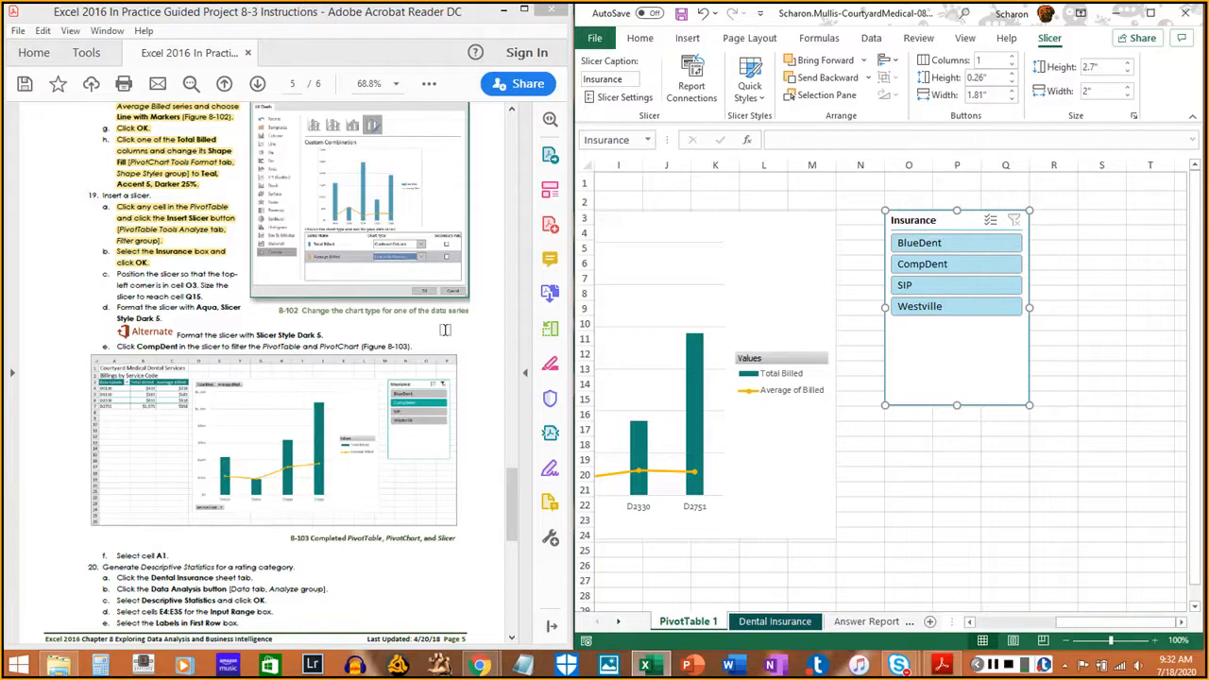
left_click_drag(116, 274, 191, 295)
left_click(195, 295)
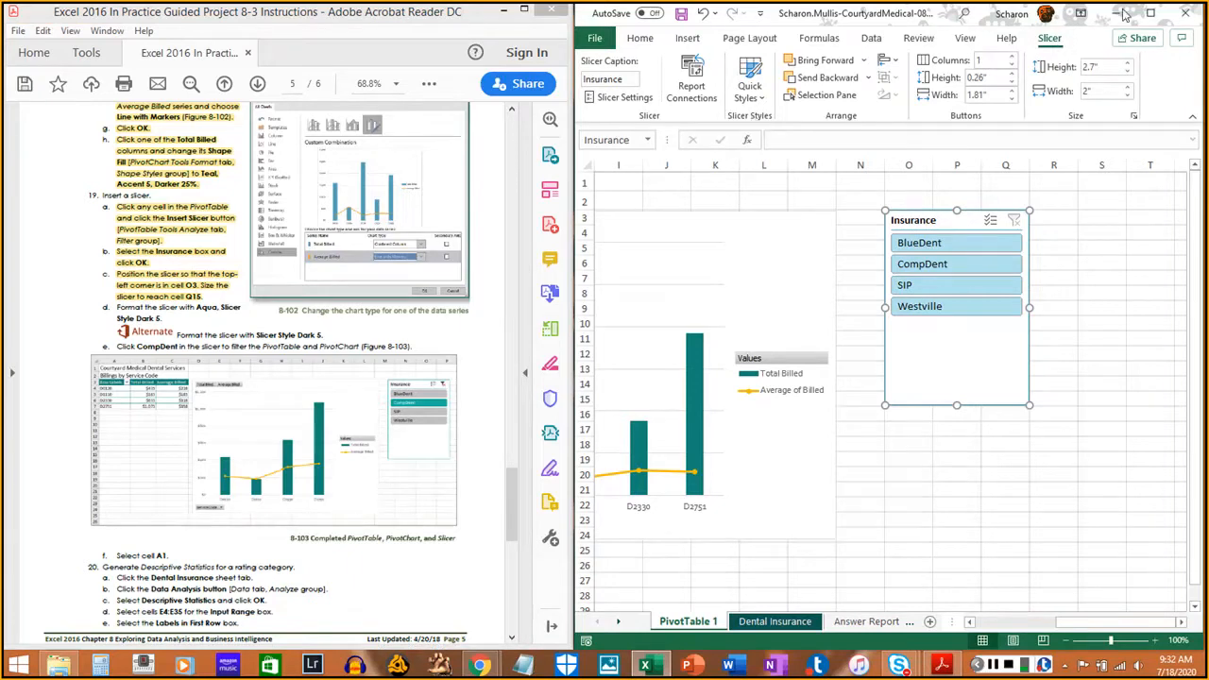
Apply the teal style from the Light slicer styles to the Insurance slicer and highlight instruction 19d in the PDF
left_click(763, 106)
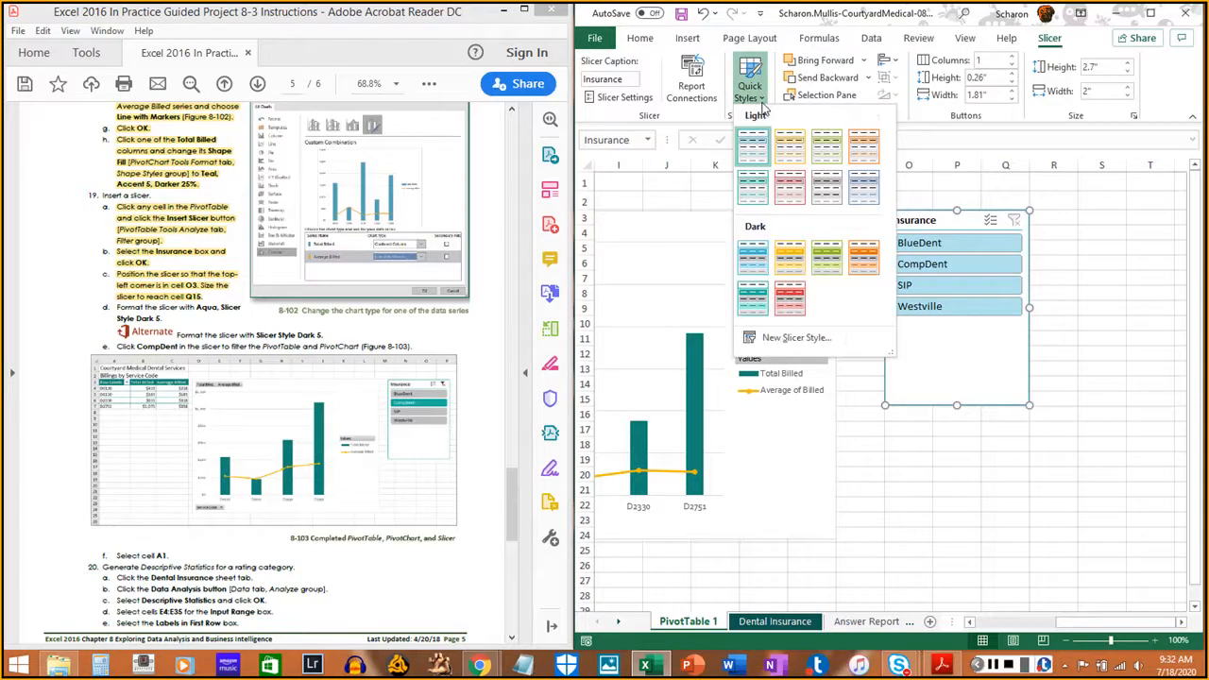
left_click(749, 189)
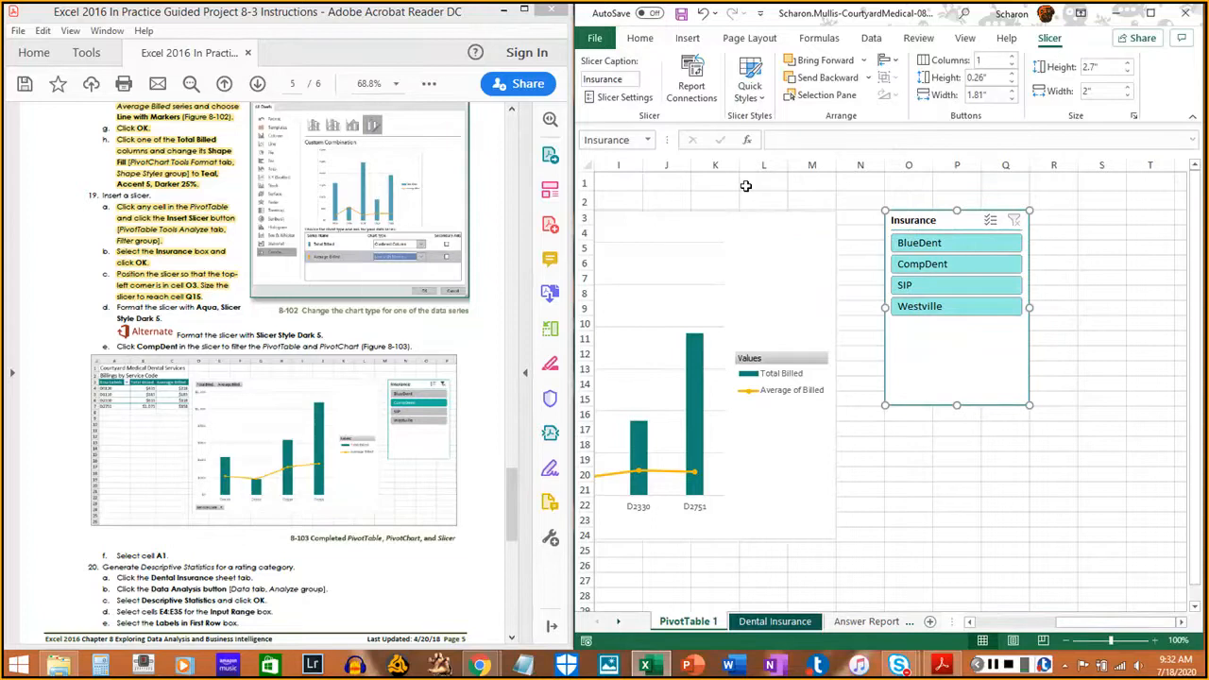
left_click_drag(118, 307, 175, 319)
scroll(175, 319, "down", 3)
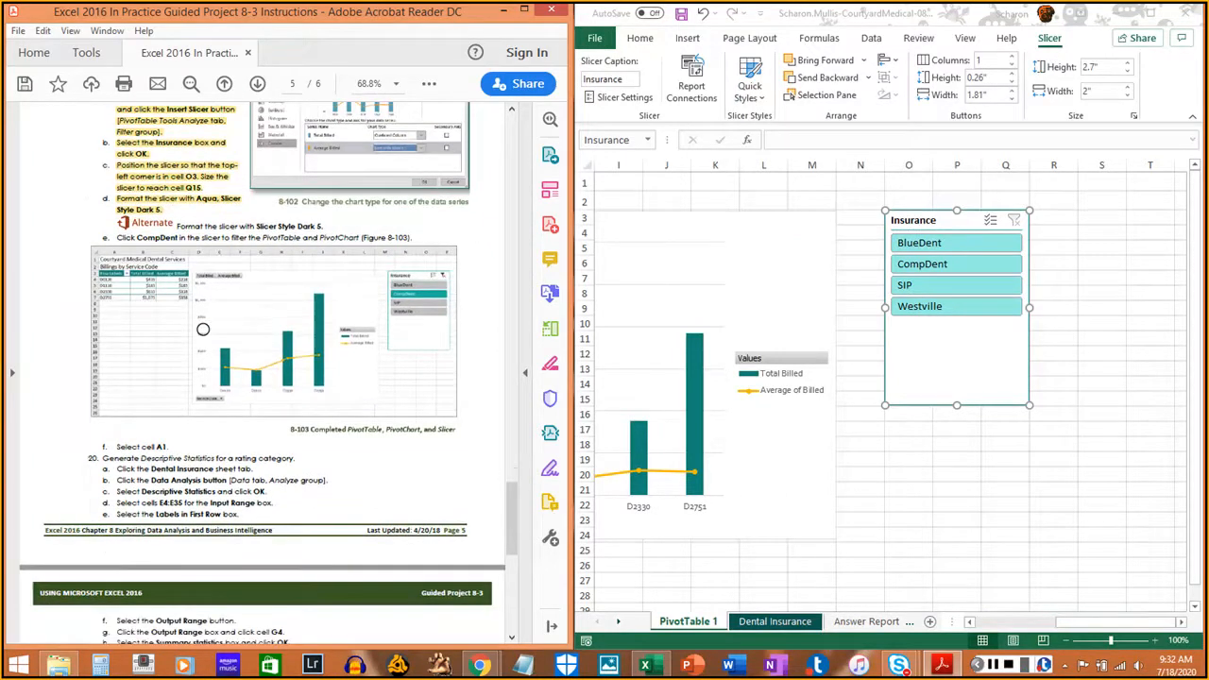
scroll(205, 307, "up", 1)
scroll(205, 307, "down", 1)
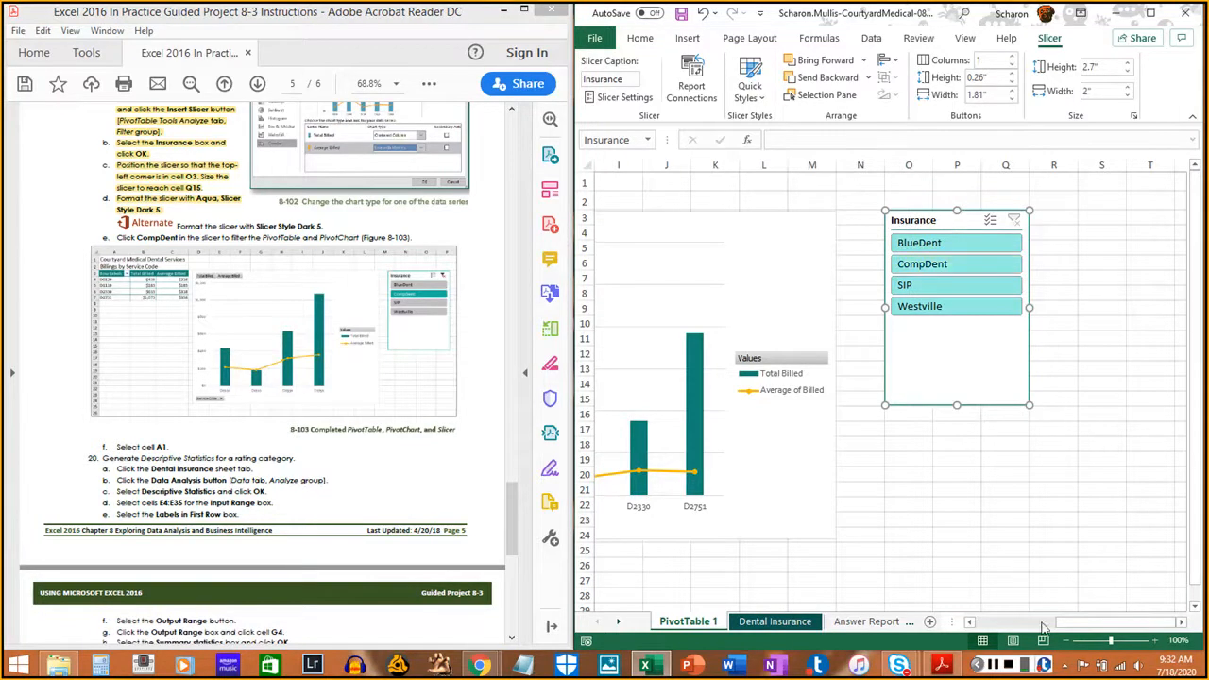
Filter the PivotTable and PivotChart to CompDent with the Insurance slicer and highlight instruction 19e in the PDF
left_click_drag(1048, 624, 929, 625)
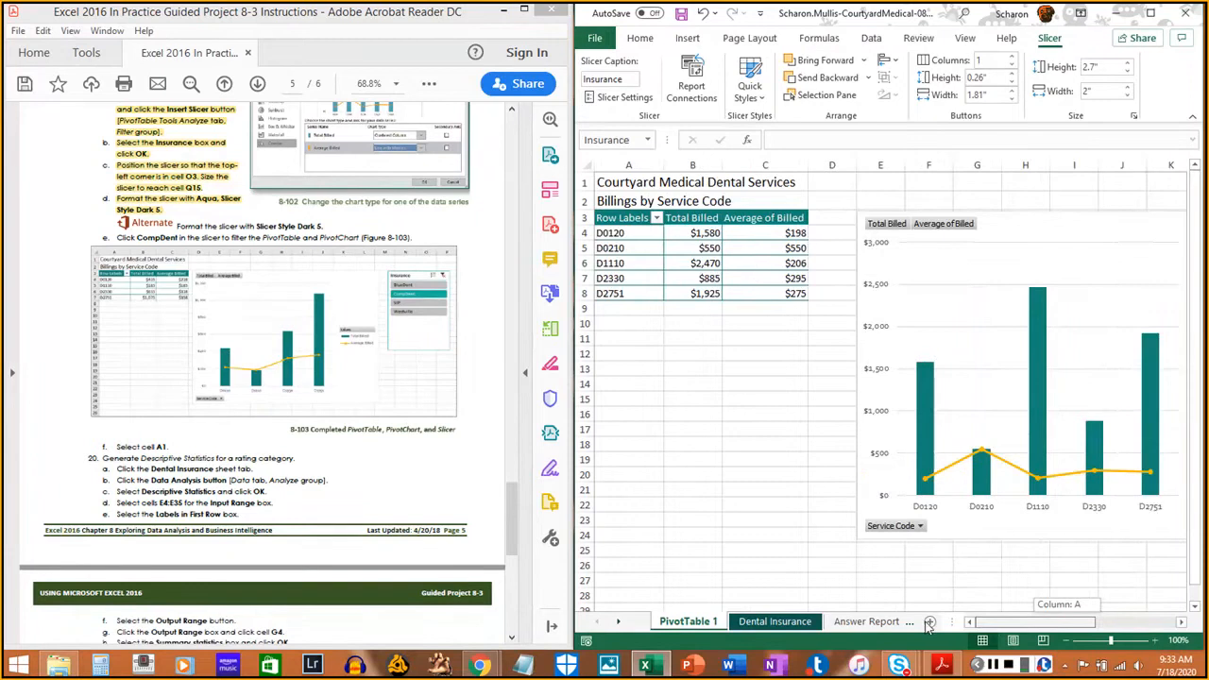
left_click_drag(985, 623, 1060, 618)
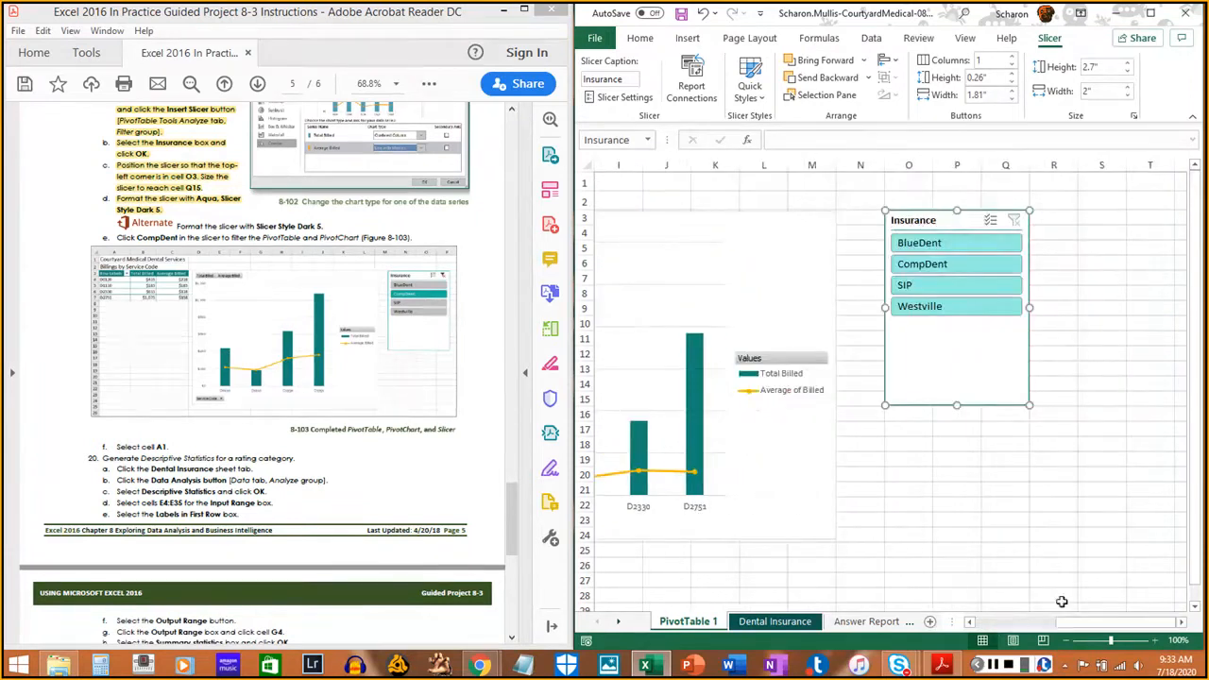
left_click(919, 264)
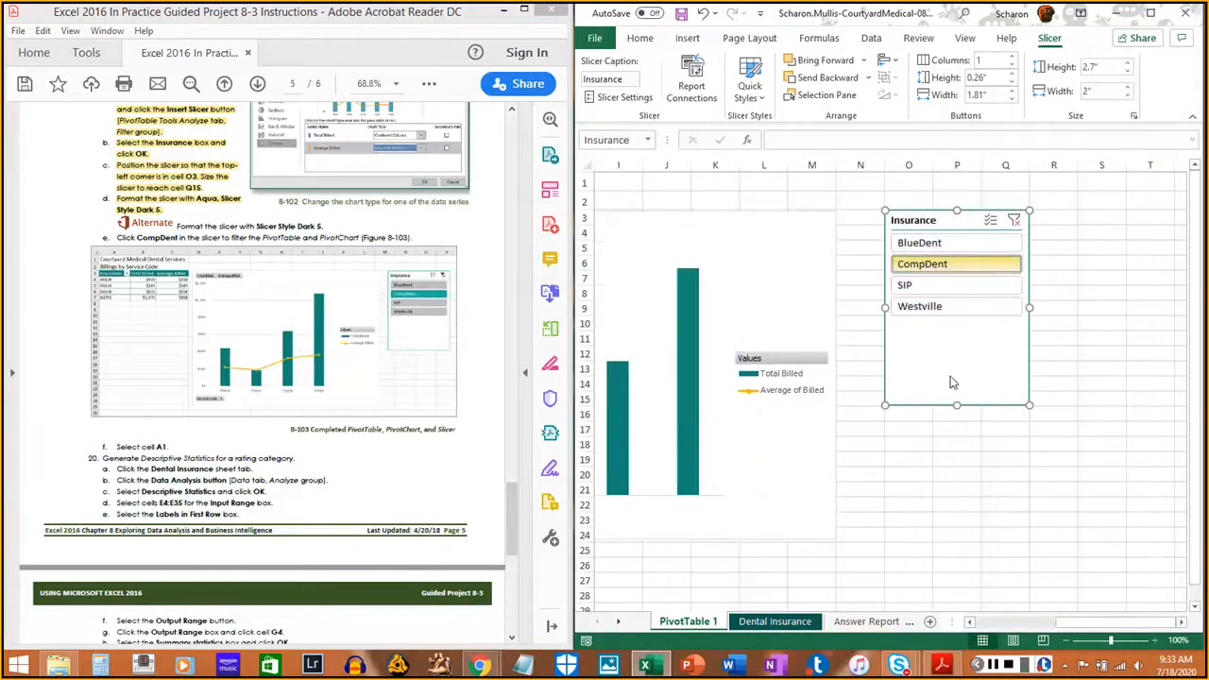
left_click_drag(1015, 622, 979, 629)
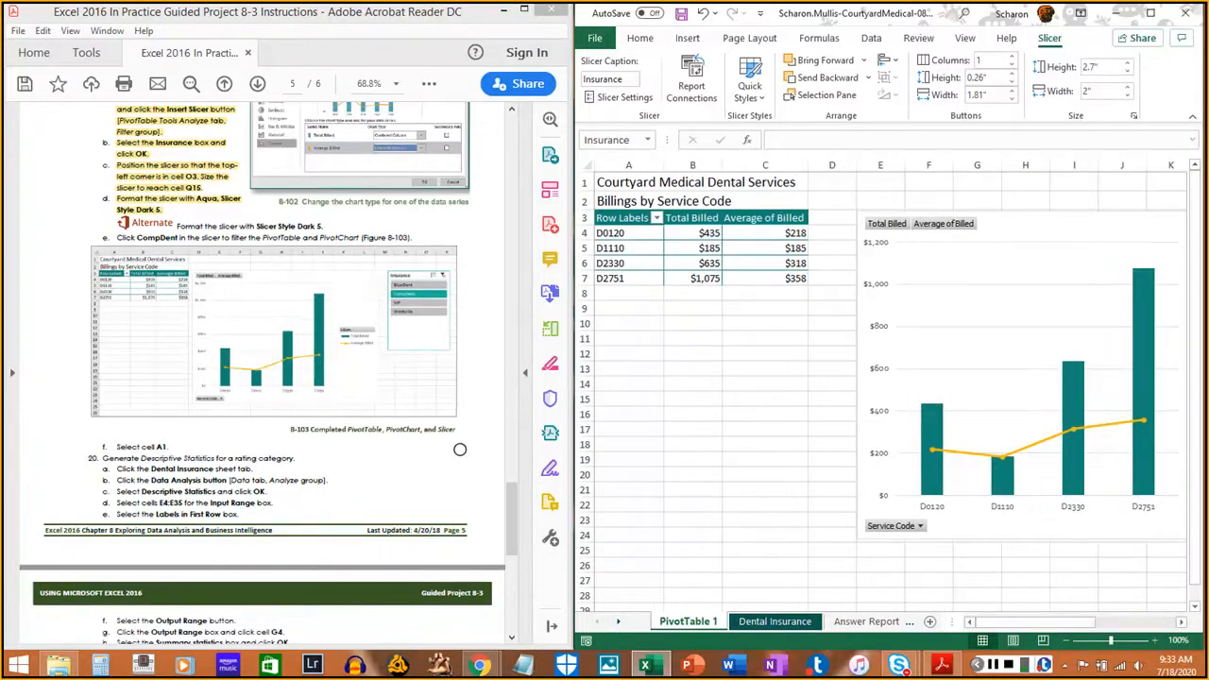
left_click_drag(999, 630, 1002, 631)
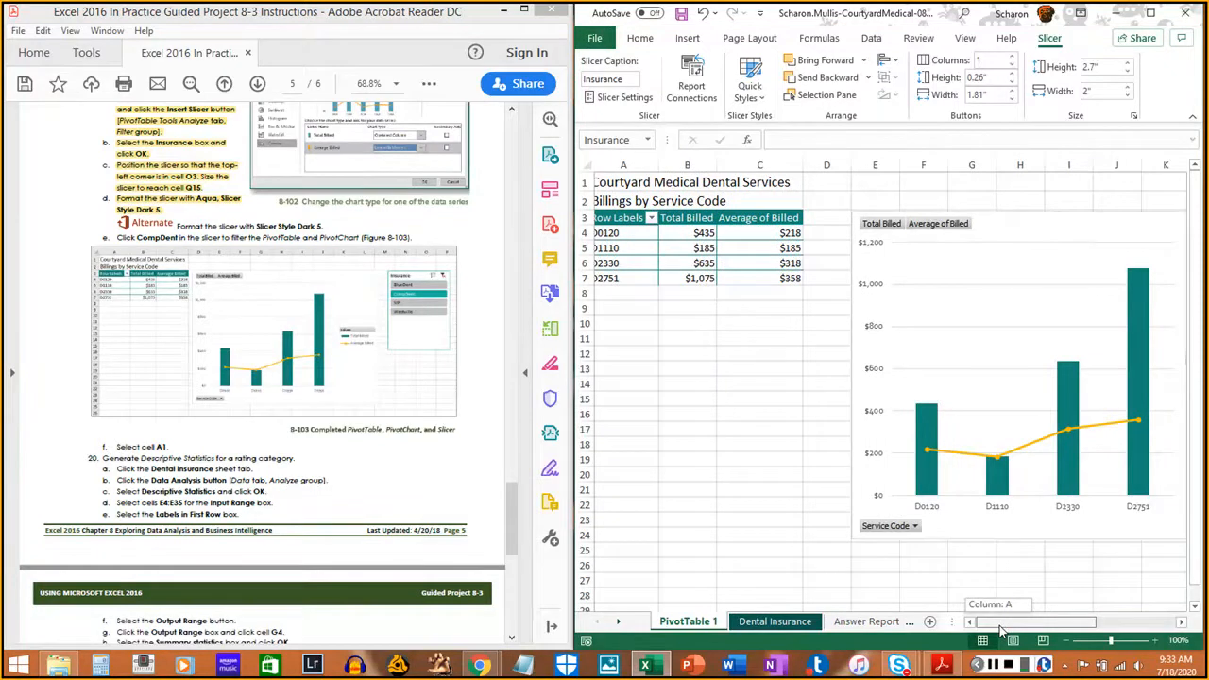
left_click_drag(1002, 631, 1081, 630)
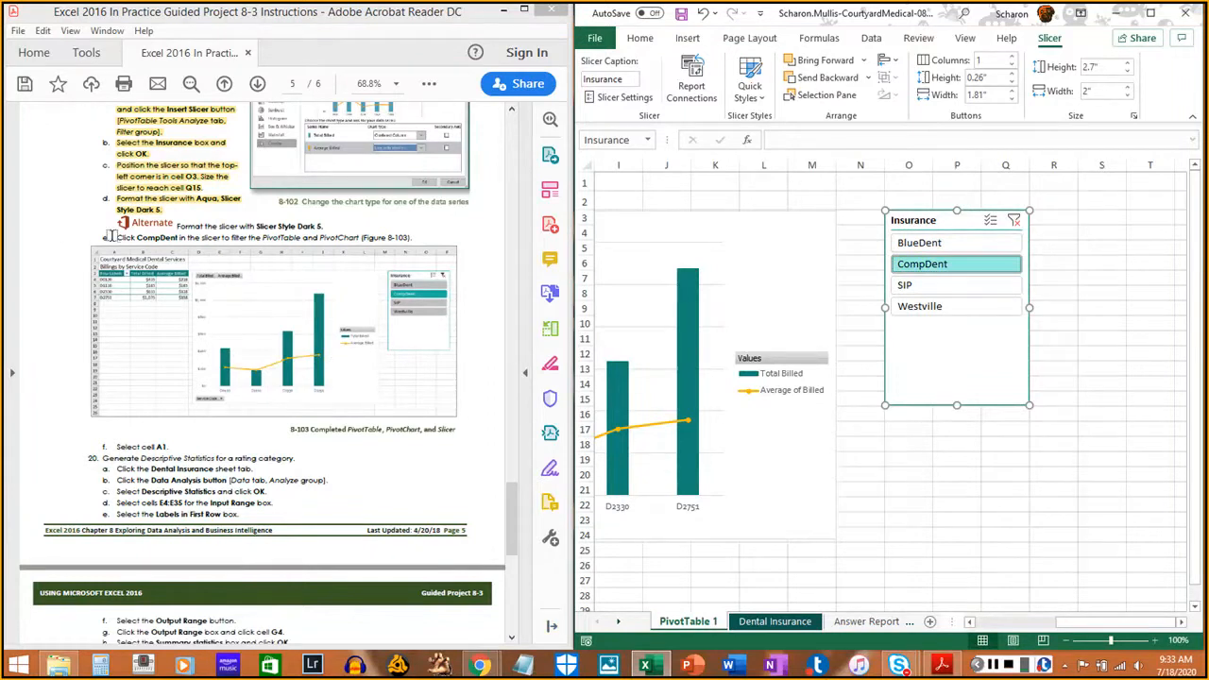
left_click_drag(117, 237, 420, 239)
Select cell A1 on the PivotTable 1 sheet and highlight instruction 19f in the PDF
left_click_drag(1092, 625, 993, 625)
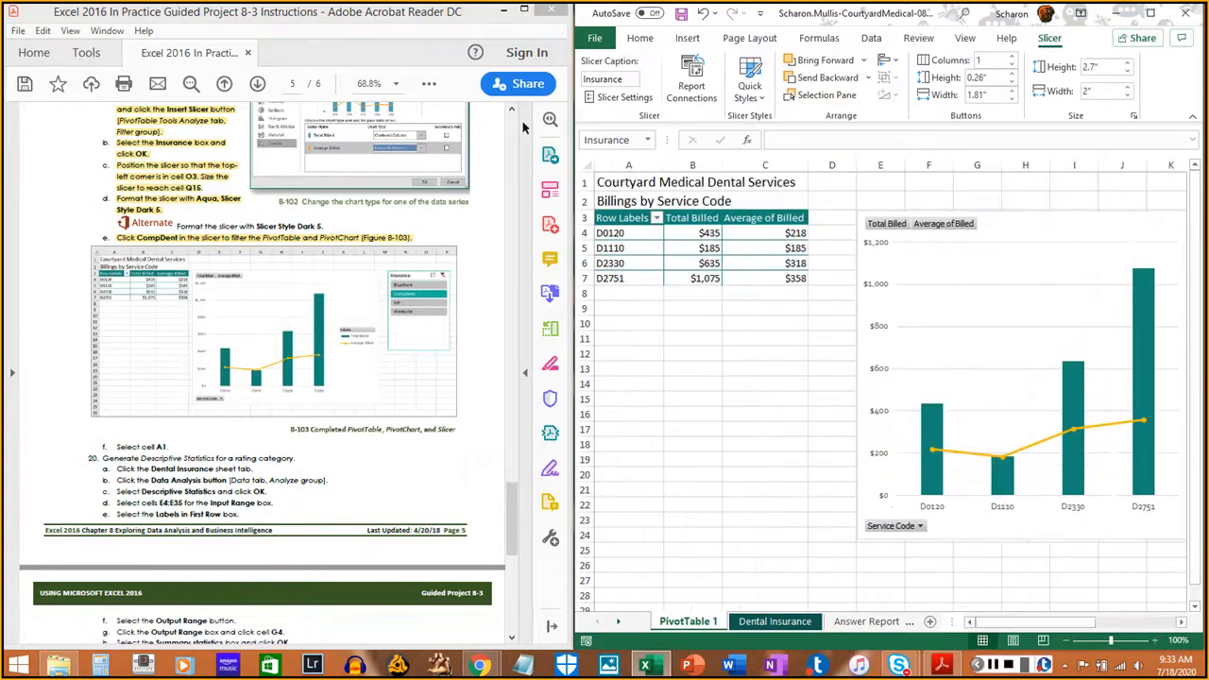
left_click(631, 182)
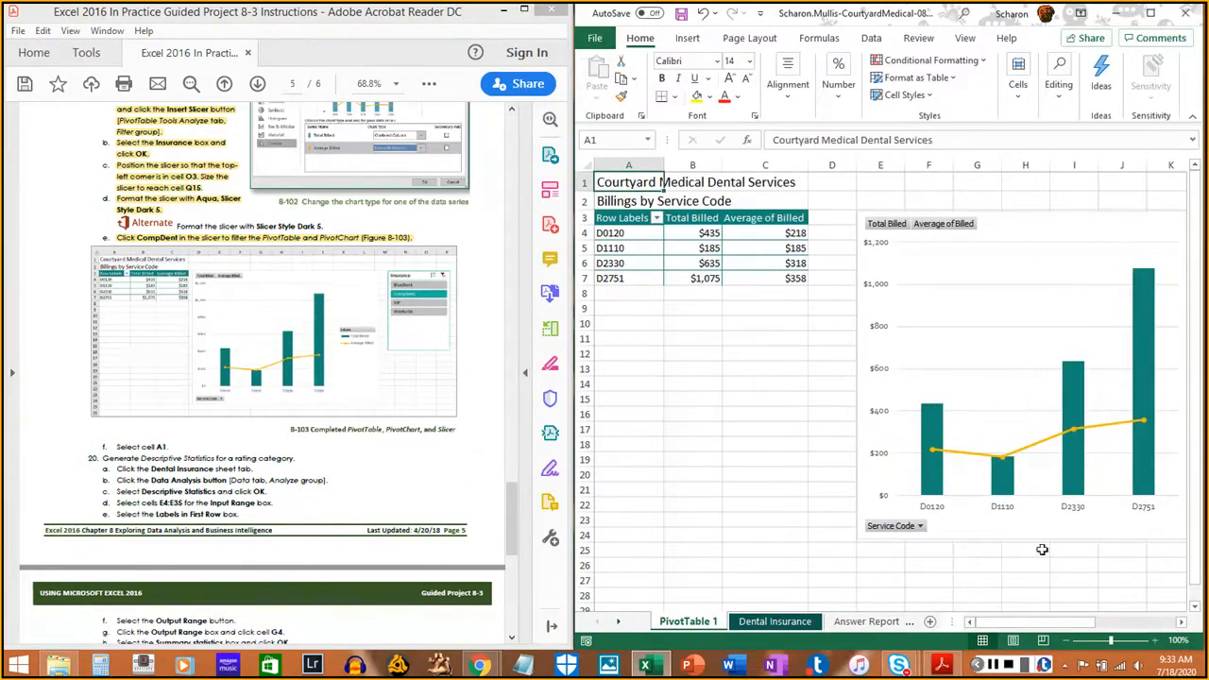
left_click(1032, 625)
left_click_drag(1032, 625, 965, 620)
left_click_drag(117, 446, 174, 444)
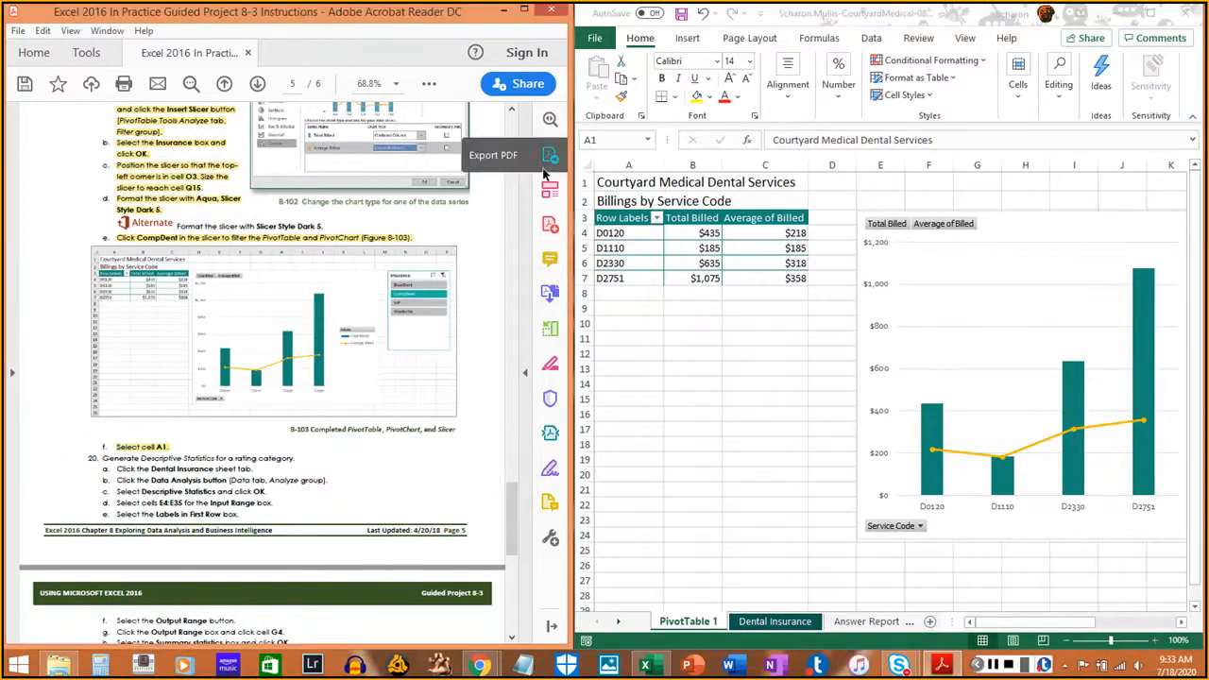
Save the workbook with the PivotTable filtered to CompDent and cell A1 selected
left_click(1190, 92)
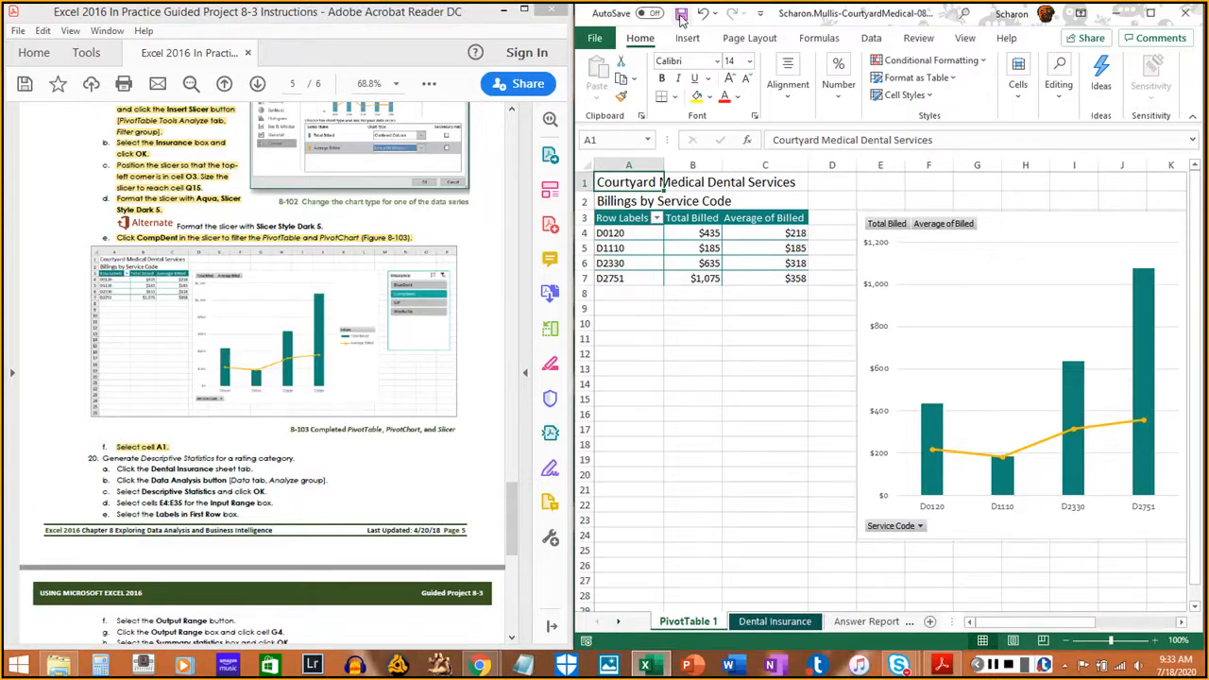
left_click(594, 37)
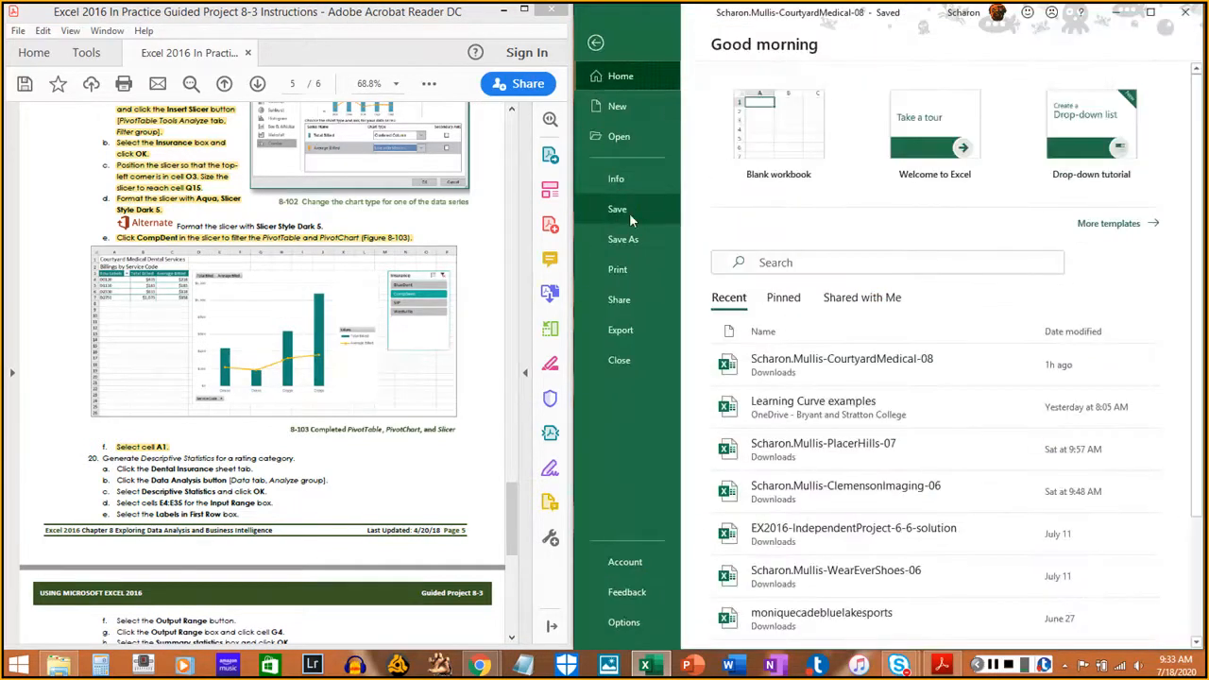
left_click(617, 208)
left_click(992, 667)
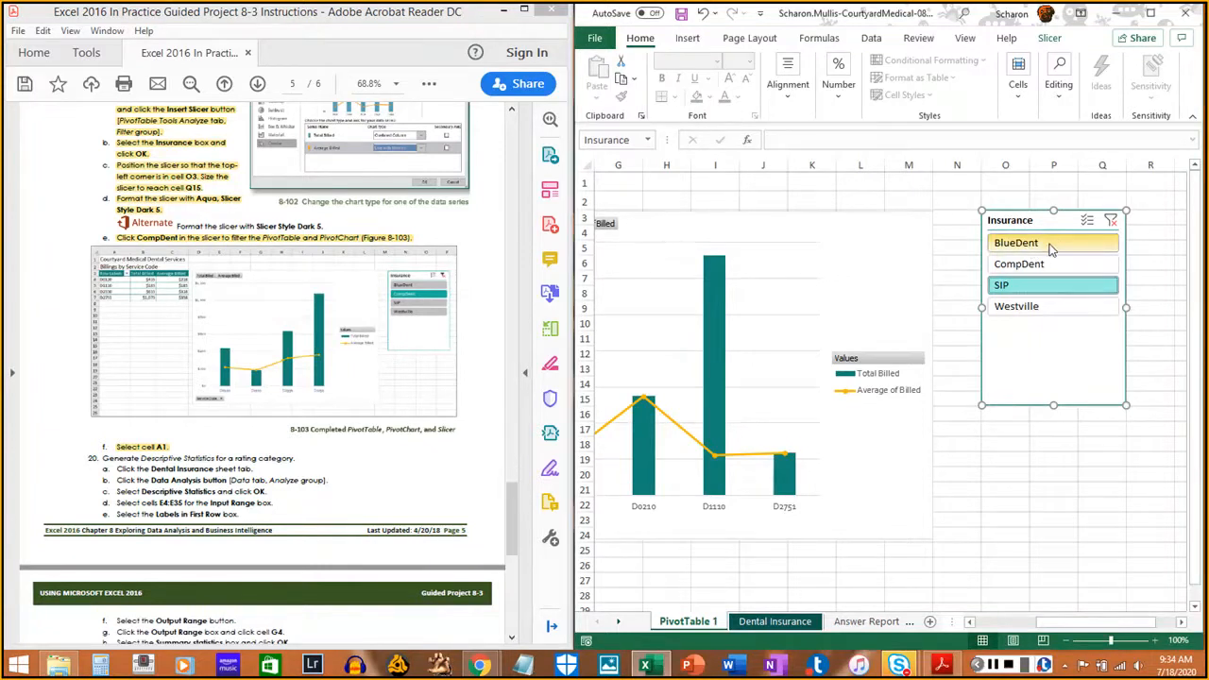
Filter the PivotTable and PivotChart by BlueDent, view the result, and switch the Insurance slicer to Westville
left_click(1050, 248)
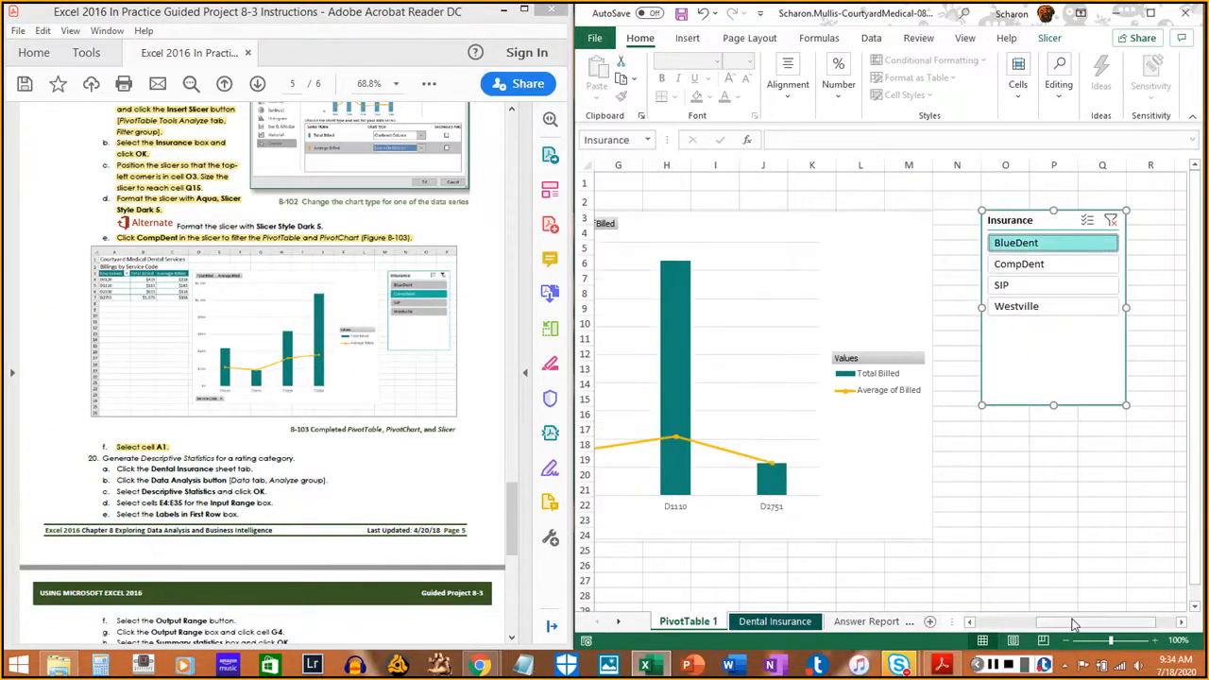
left_click_drag(1073, 624, 961, 627)
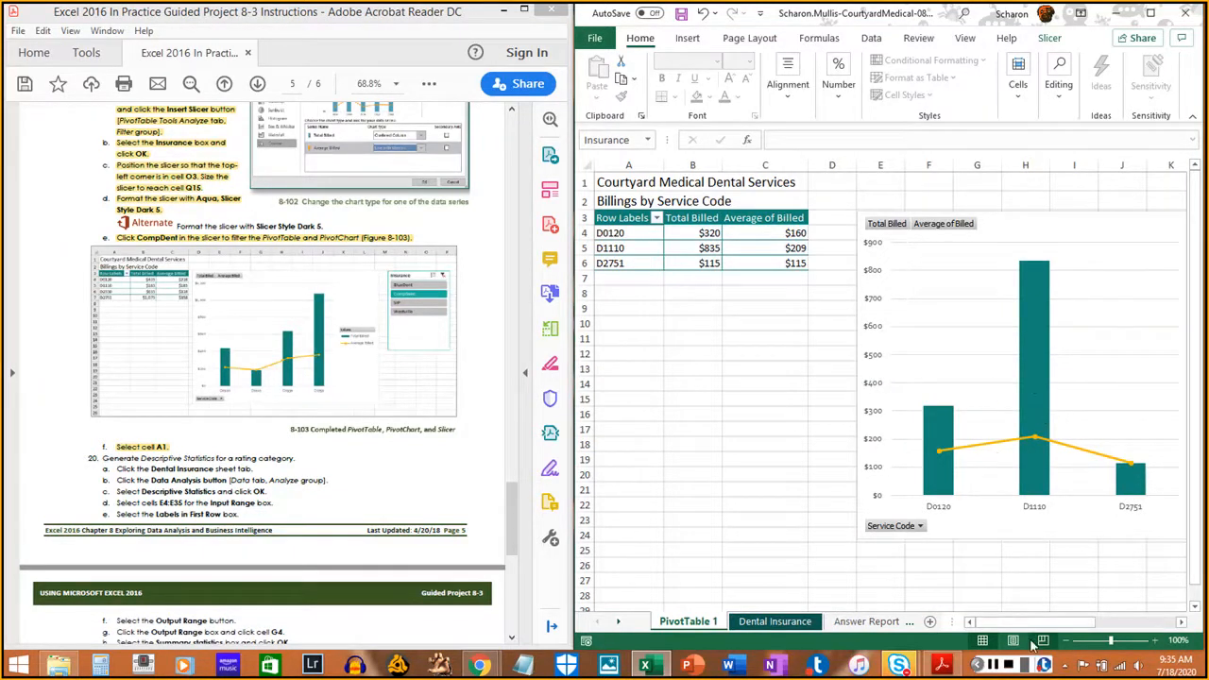
left_click_drag(1085, 624, 1171, 617)
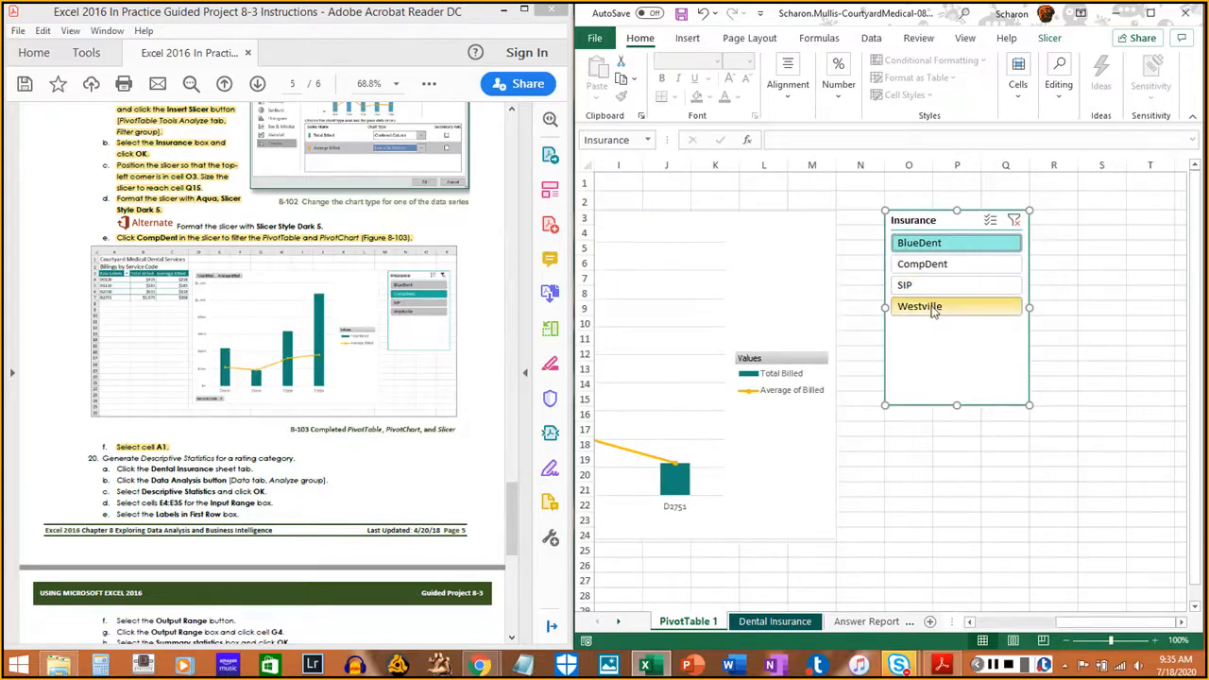
left_click(932, 307)
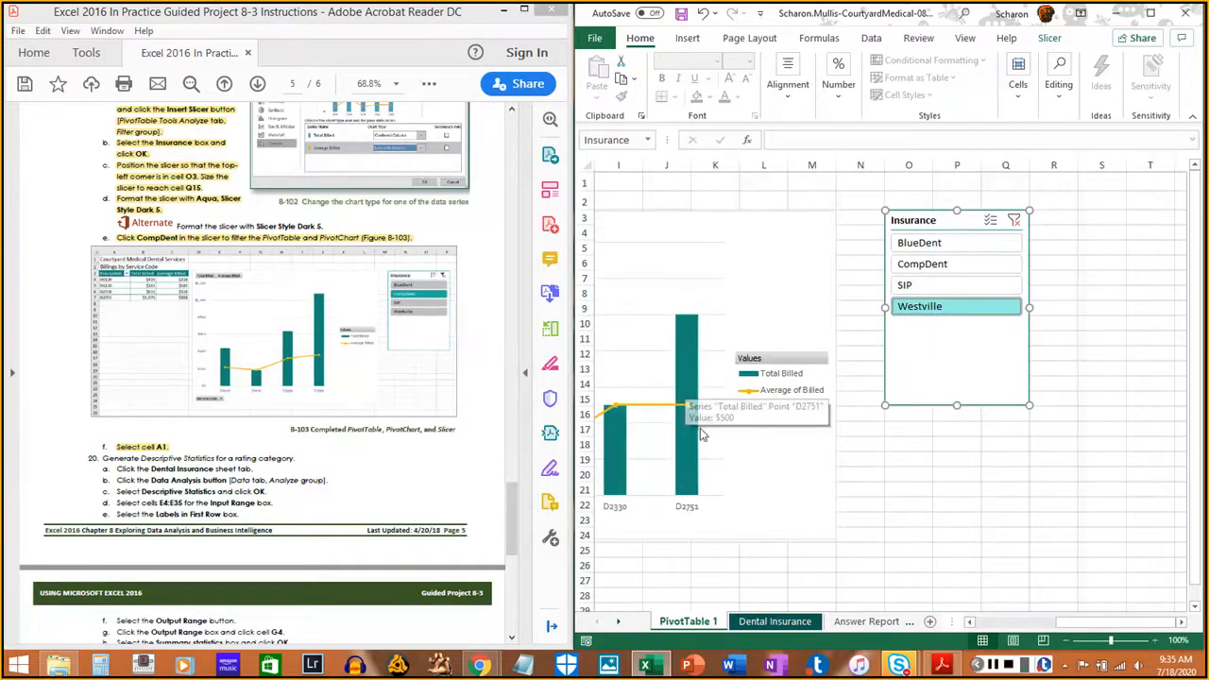
Filter the PivotTable and PivotChart back to CompDent with the Insurance slicer and return to cell A1
left_click_drag(1103, 625, 1157, 618)
left_click(922, 264)
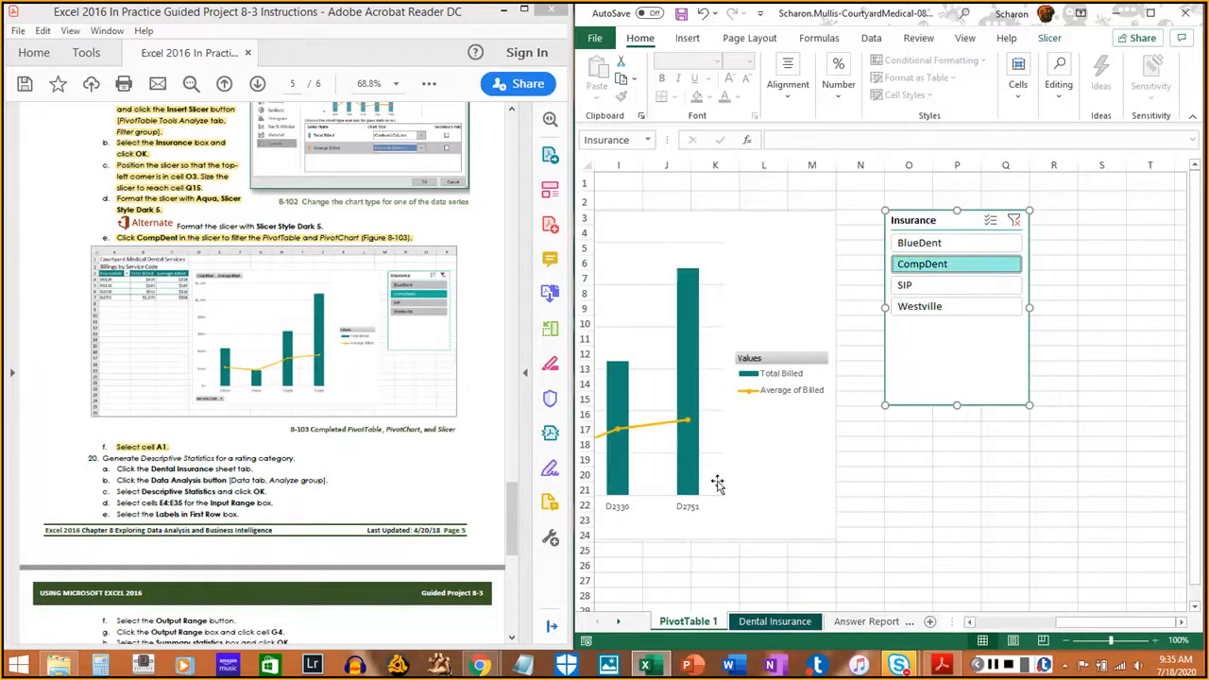
left_click_drag(1077, 621, 992, 621)
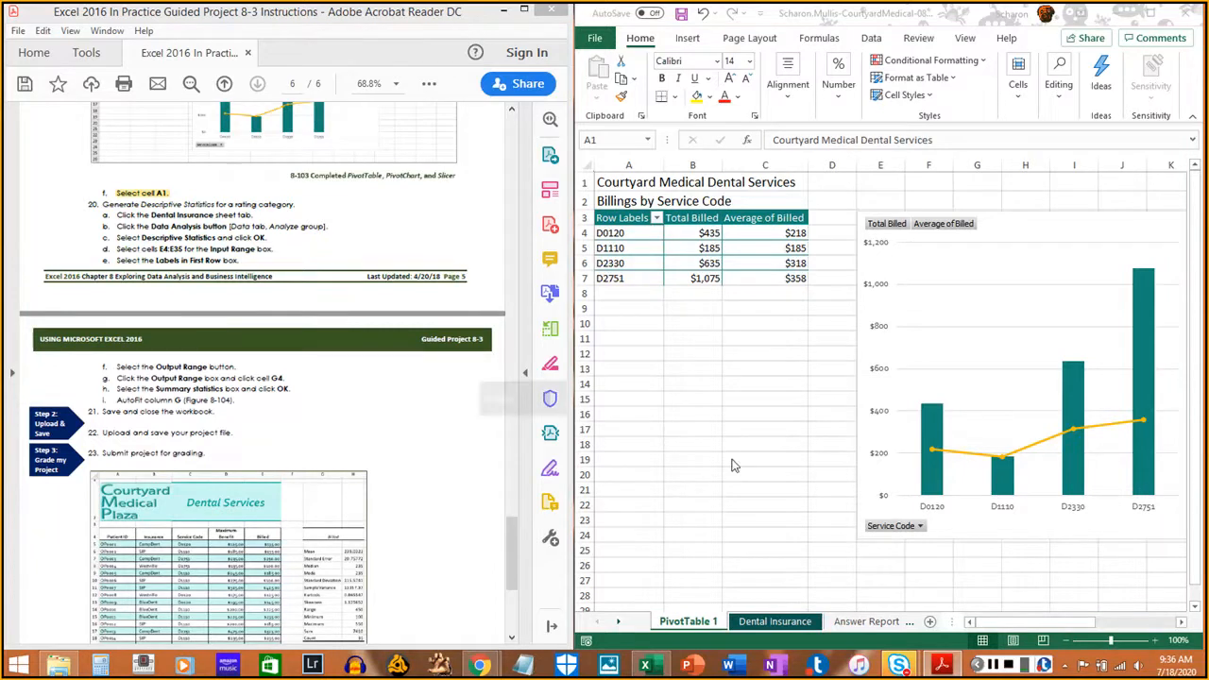
Switch to the Dental Insurance sheet and highlight instruction 20a in the PDF
left_click(776, 621)
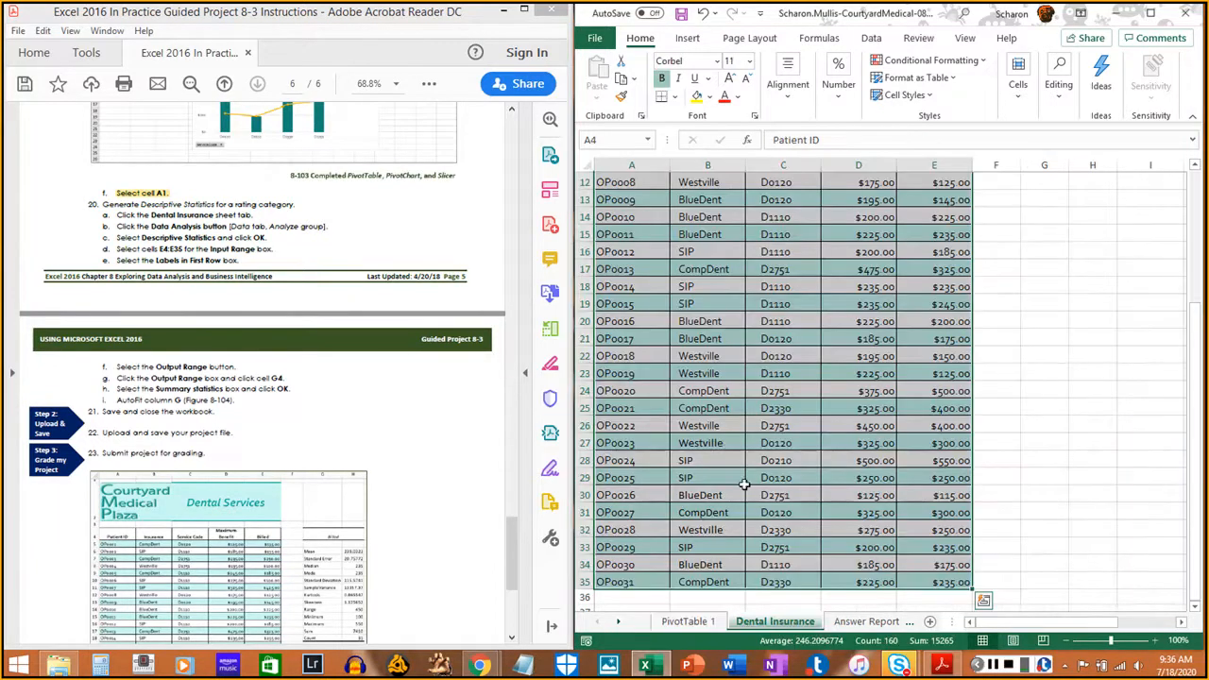
scroll(734, 439, "up", 4)
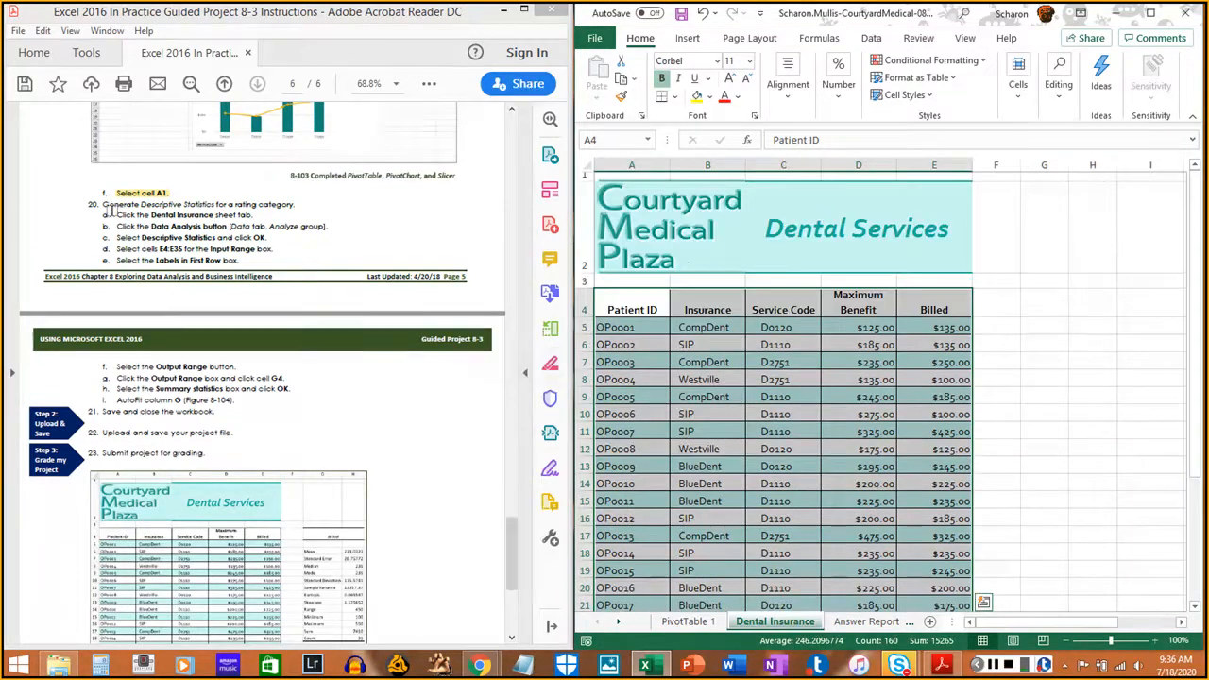
left_click_drag(107, 214, 235, 223)
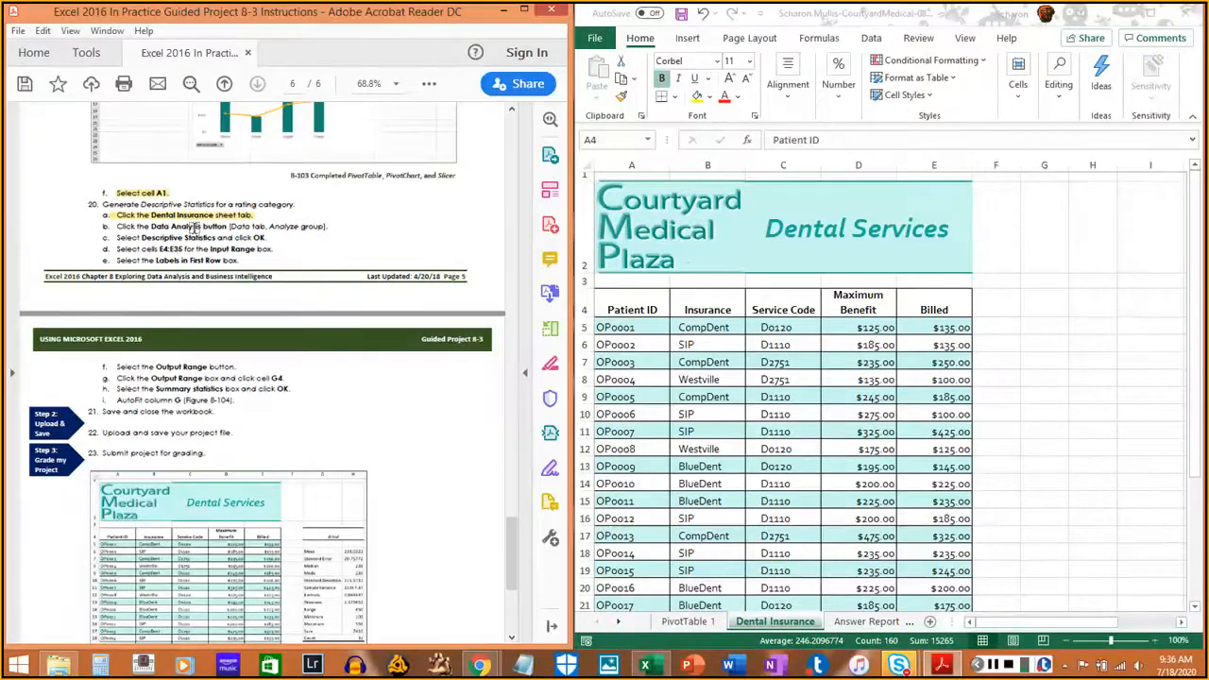
Open the Data Analysis tools for the Dental Insurance sheet and highlight instruction 20b in the PDF
left_click(880, 45)
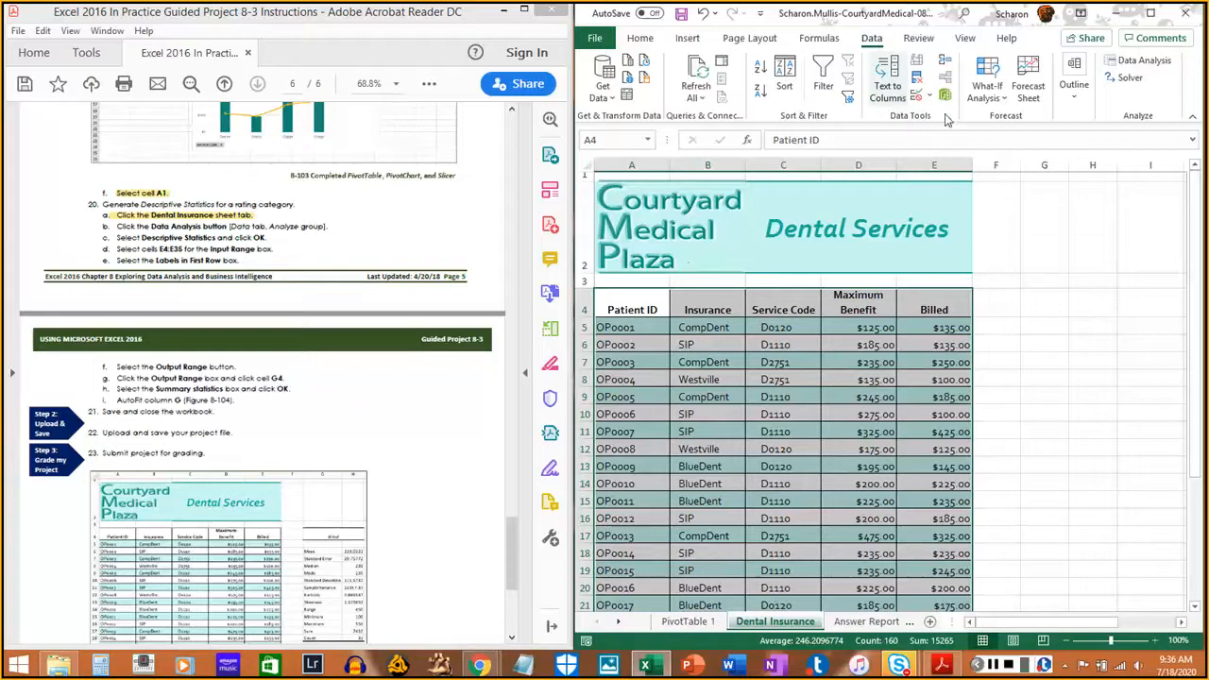
left_click(1139, 64)
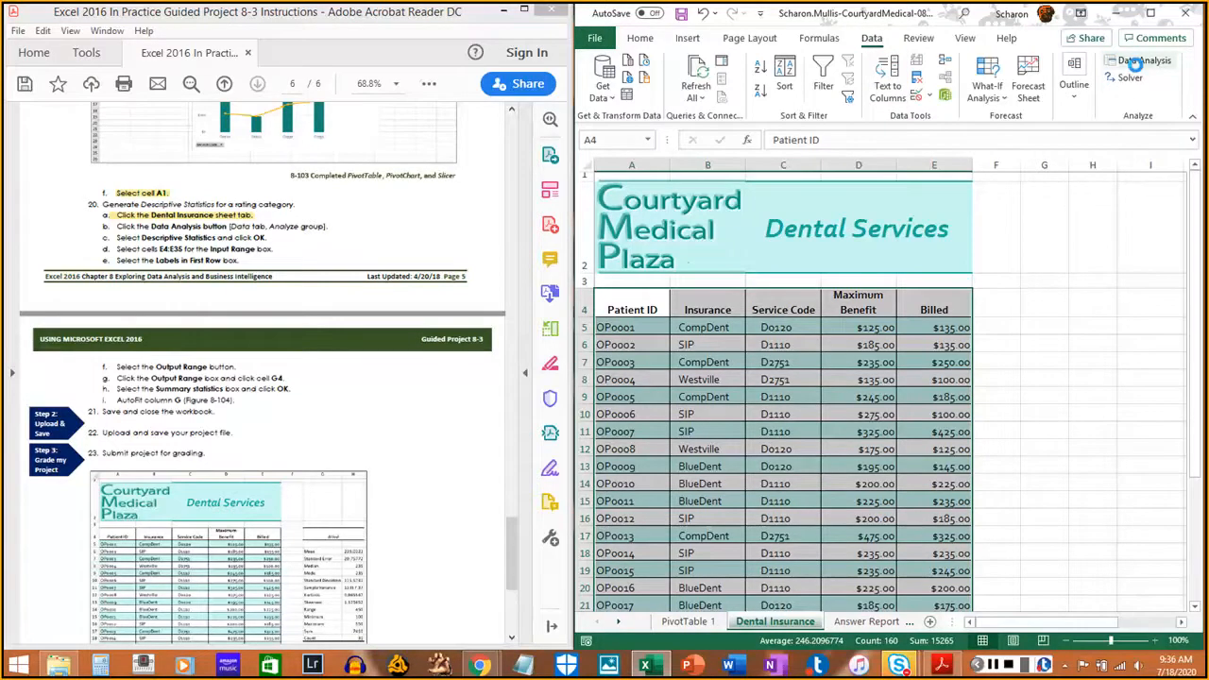
left_click_drag(111, 227, 338, 227)
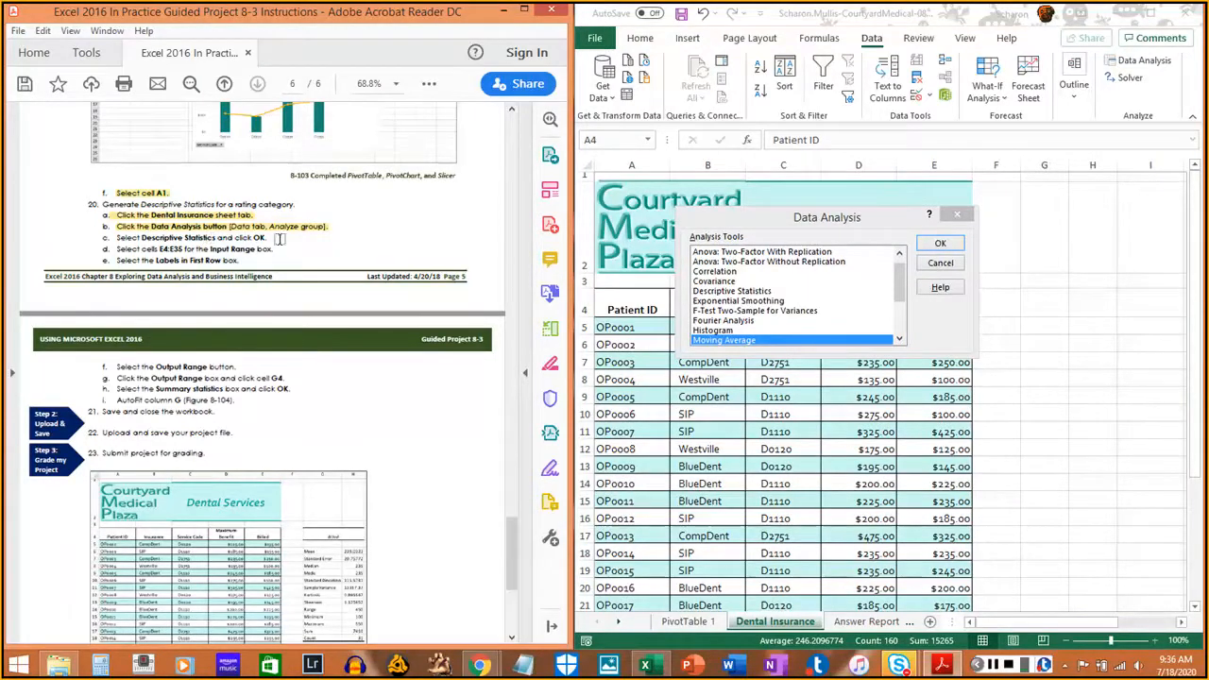
left_click(757, 292)
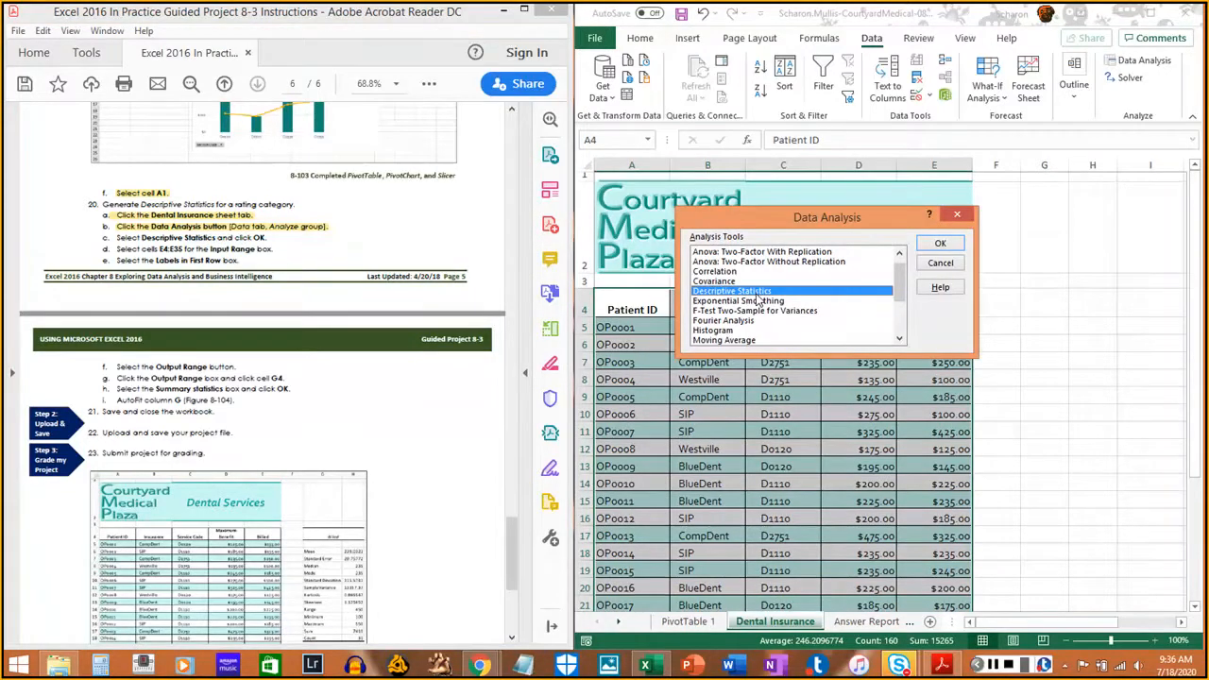
left_click(945, 267)
left_click(1046, 227)
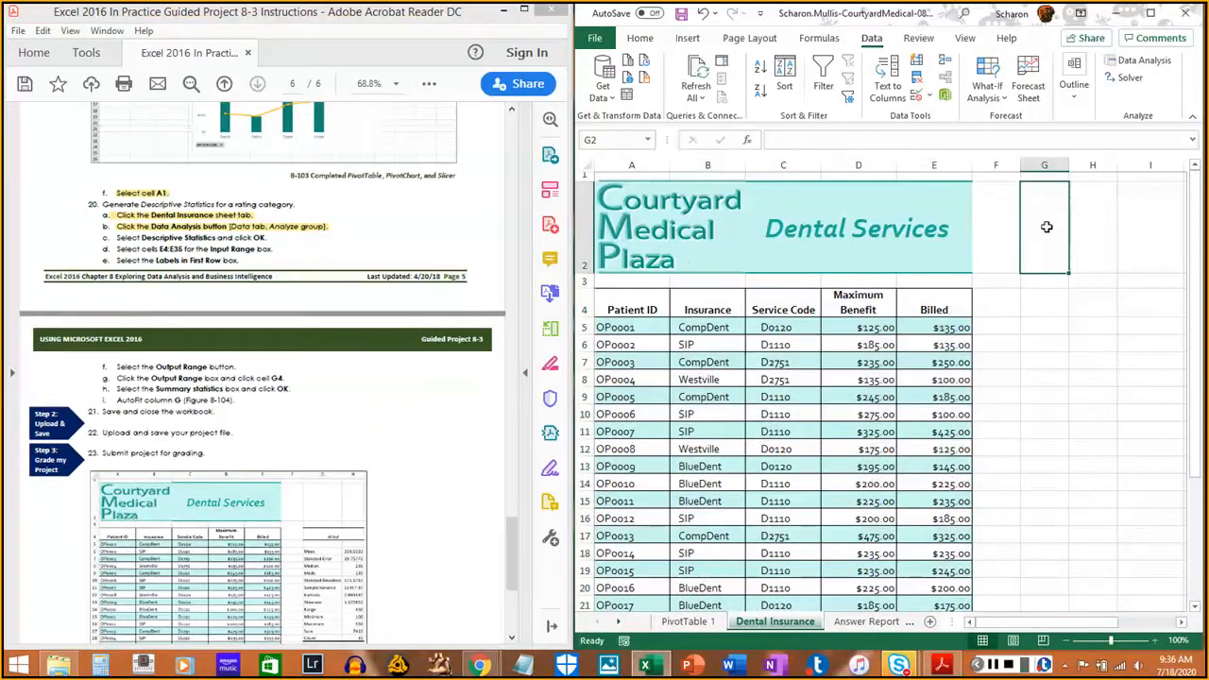
Start the Descriptive Statistics analysis and highlight instruction 20c in the PDF
left_click(1141, 61)
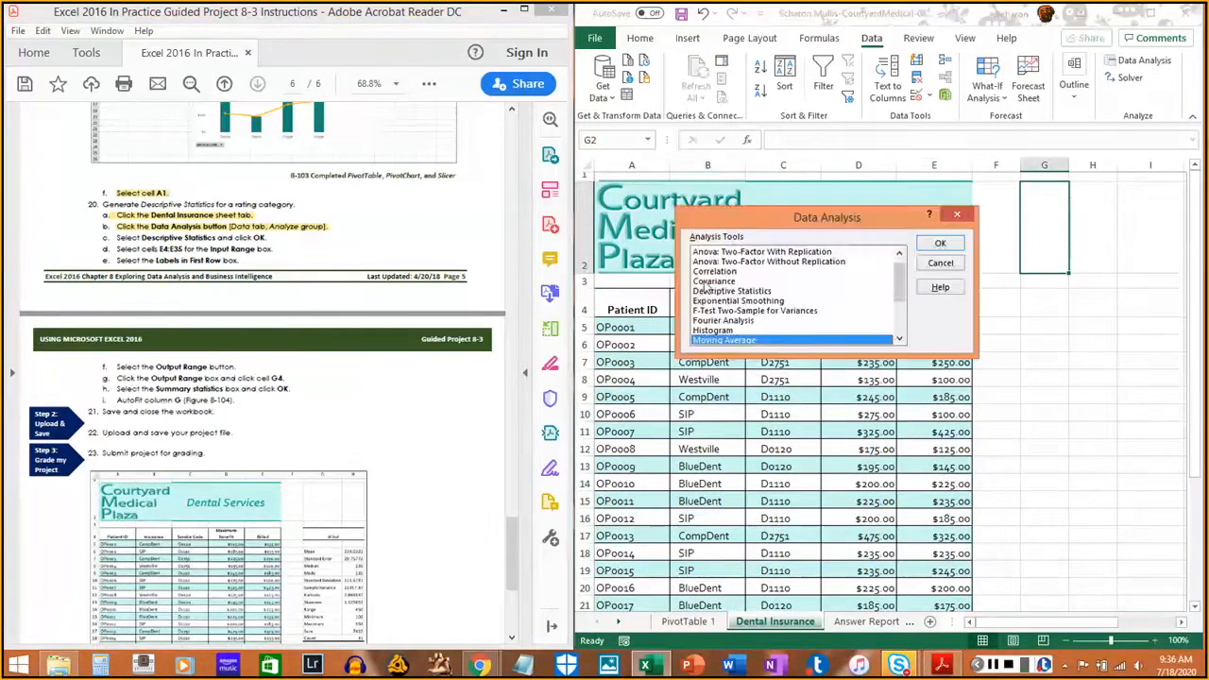
left_click(711, 295)
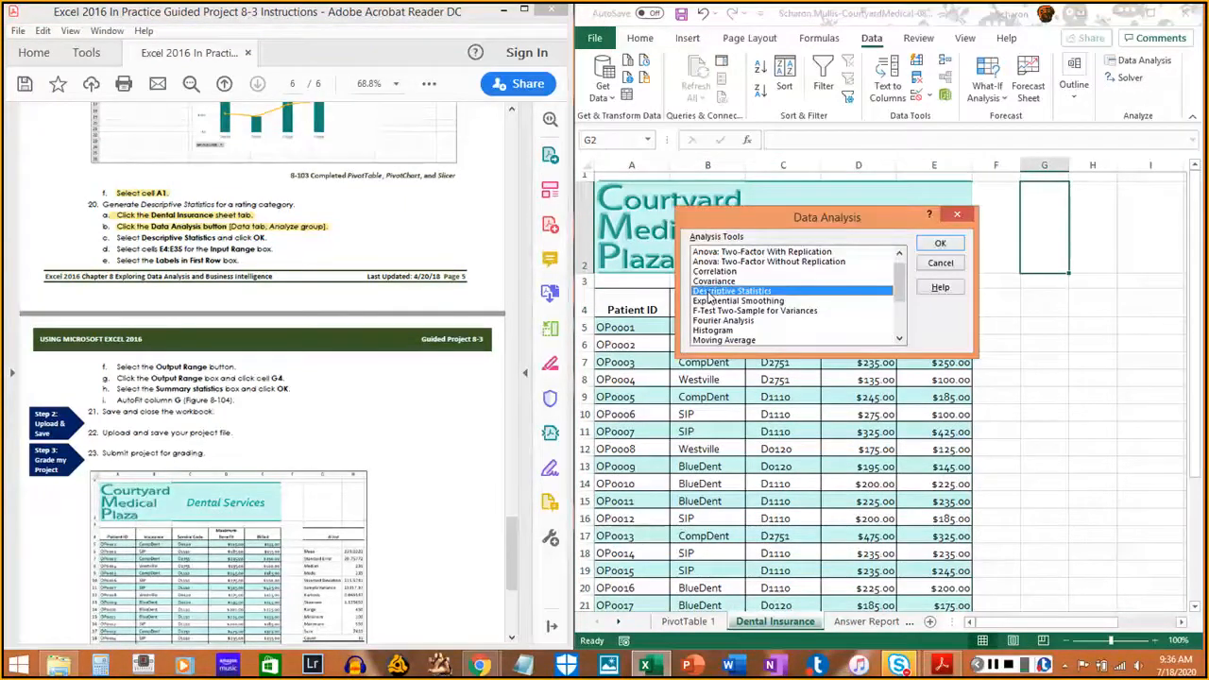
left_click(938, 246)
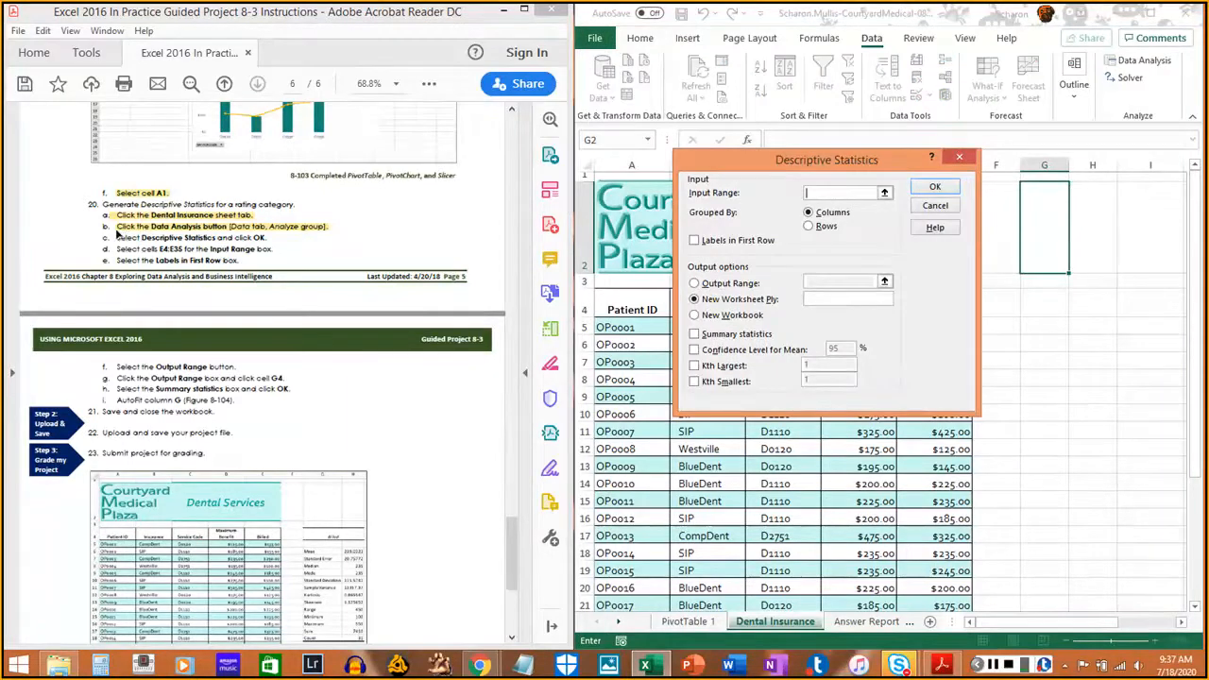
left_click_drag(117, 239, 264, 239)
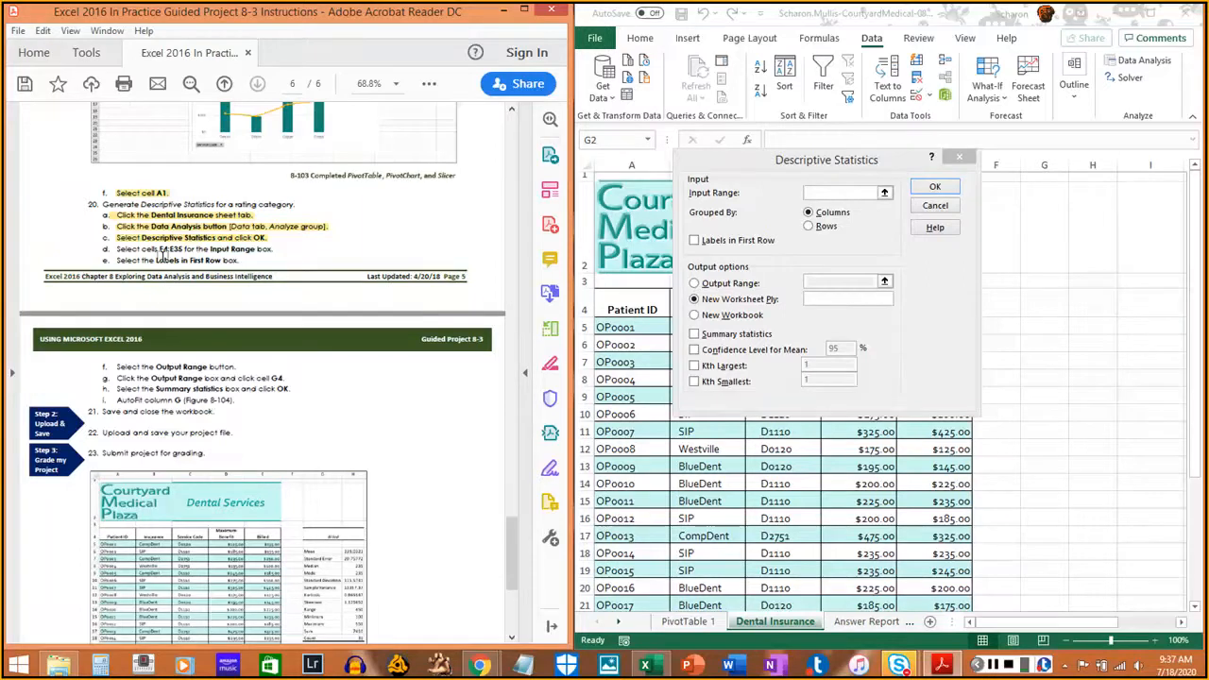
Set the Descriptive Statistics input range to cells E4:E35 and highlight instruction 20d in the PDF
left_click(883, 194)
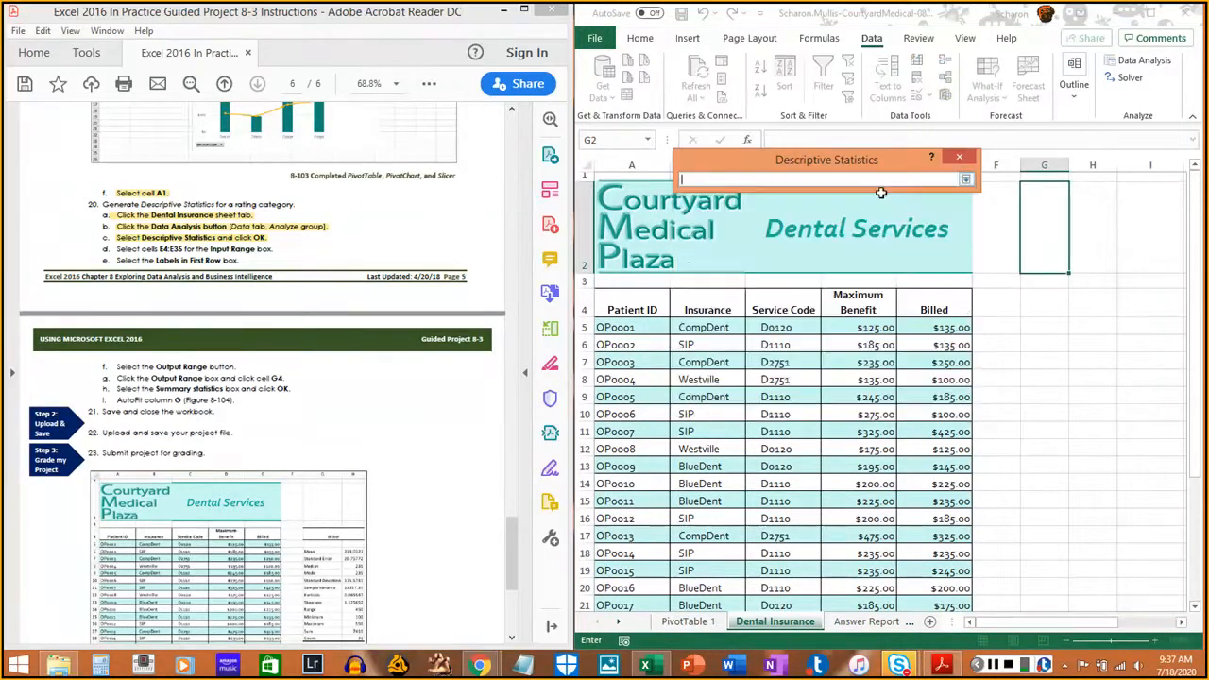
left_click(924, 308)
left_click_drag(923, 308, 937, 576)
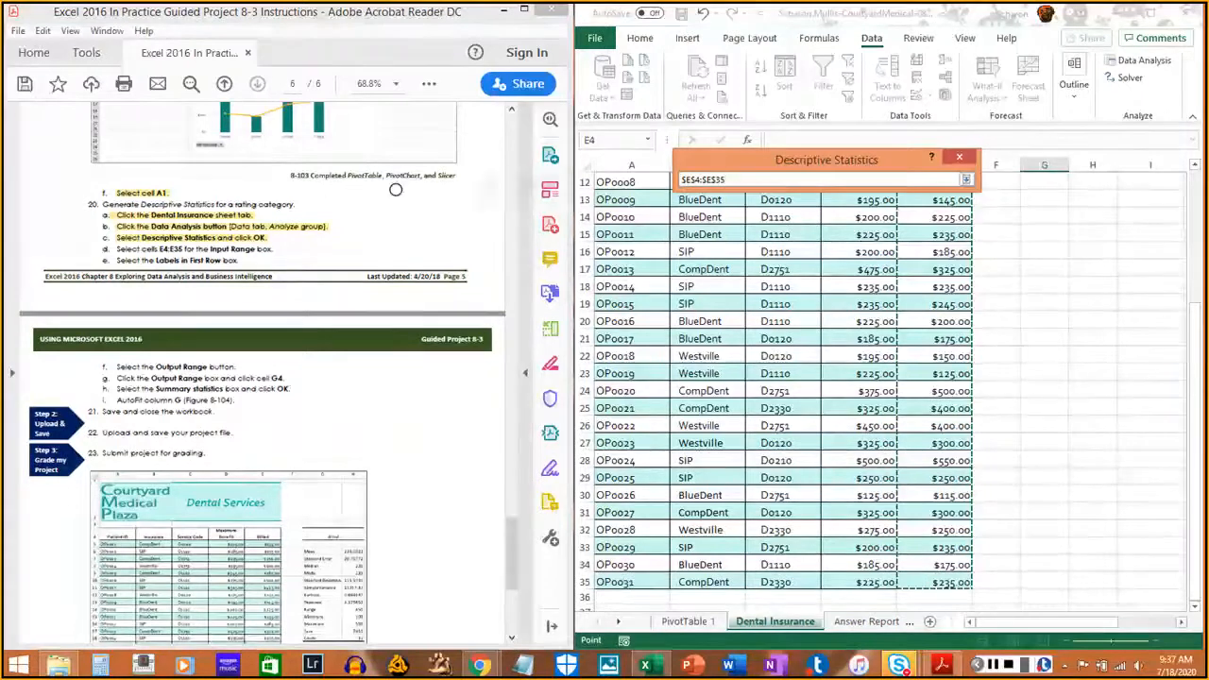
left_click(966, 181)
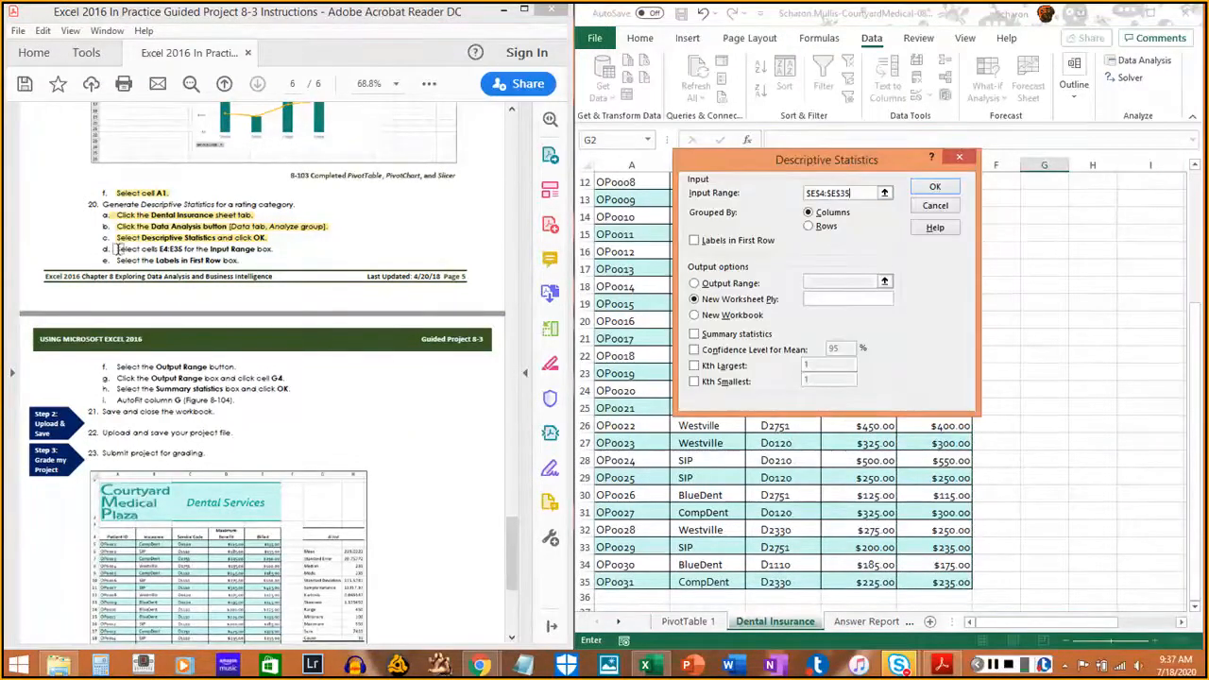
left_click_drag(115, 250, 272, 248)
left_click(175, 259)
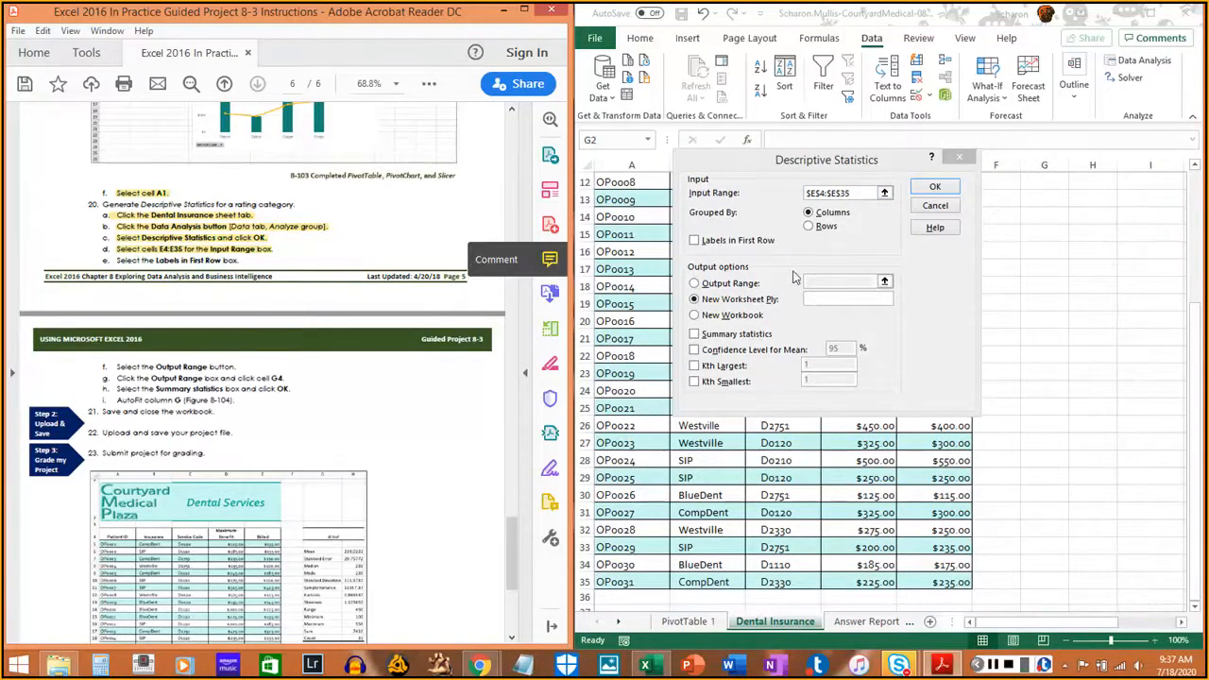
Enable Labels in First Row and choose Output Range for the statistics, highlighting instructions 20e and 20f in the PDF
left_click(697, 244)
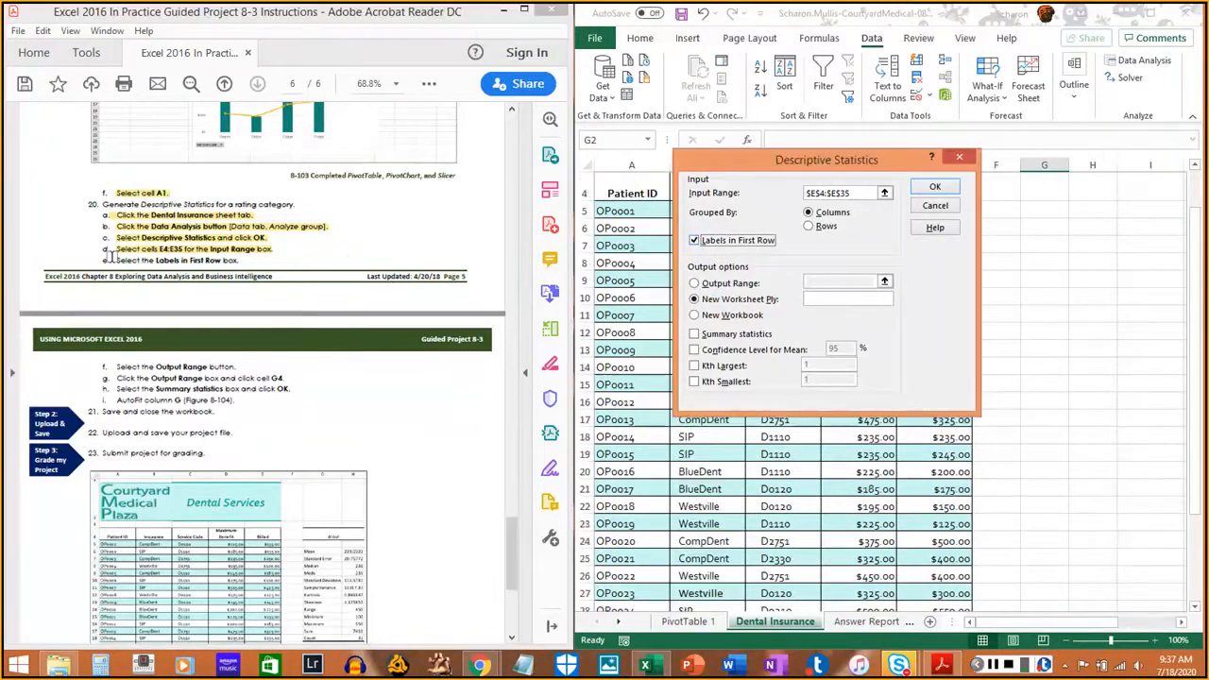
left_click_drag(115, 260, 239, 259)
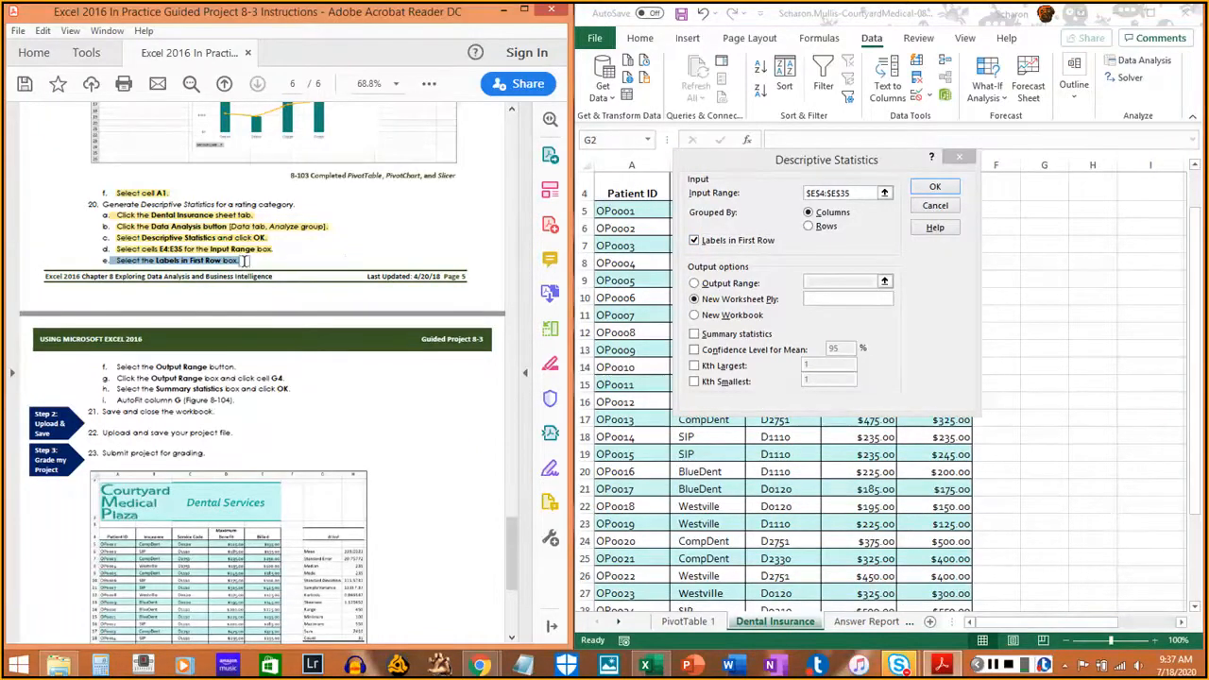
scroll(217, 343, "down", 3)
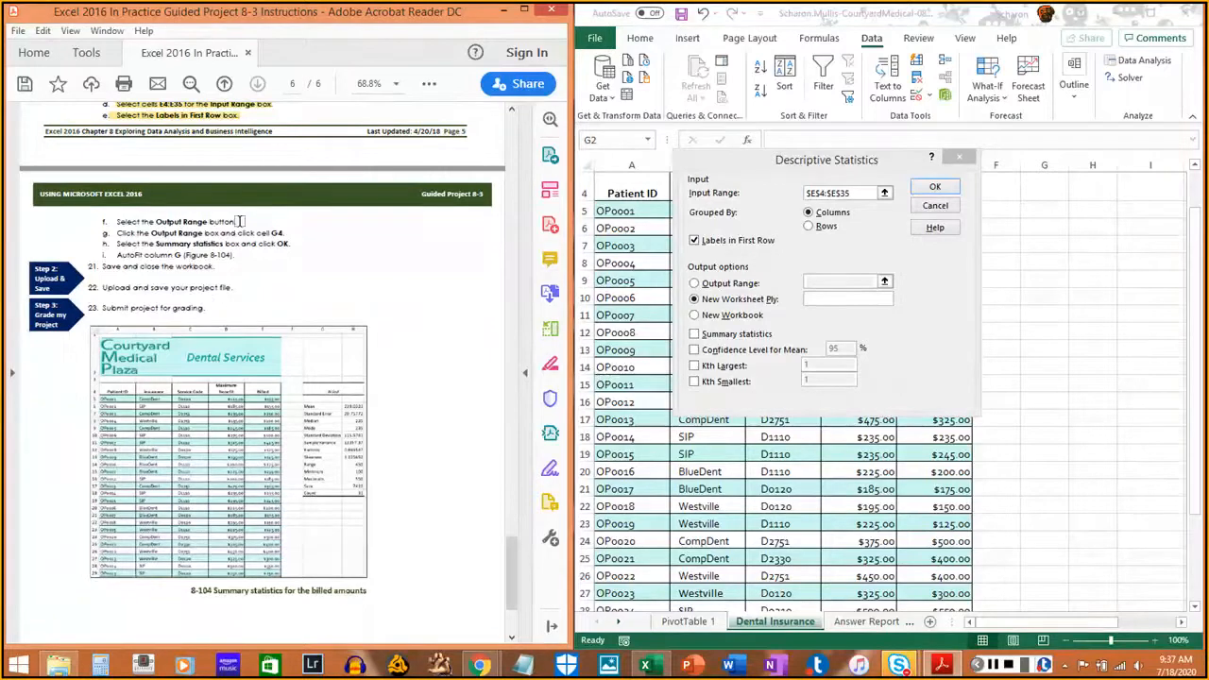
left_click(726, 285)
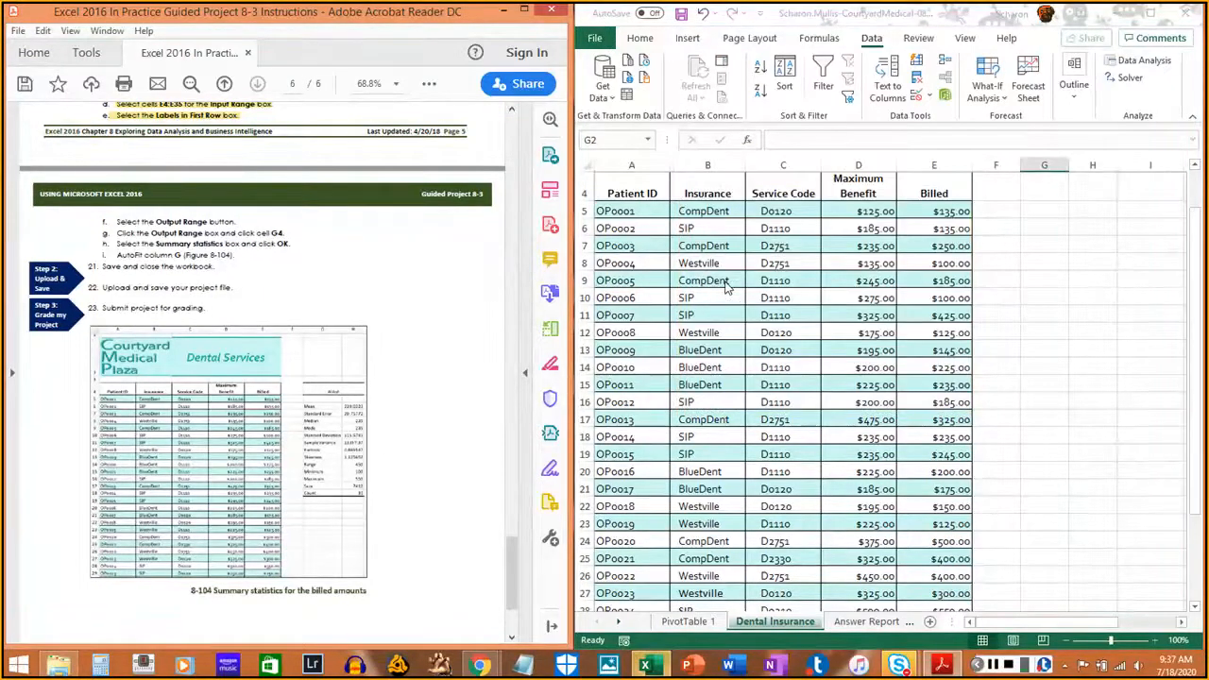
left_click(648, 666)
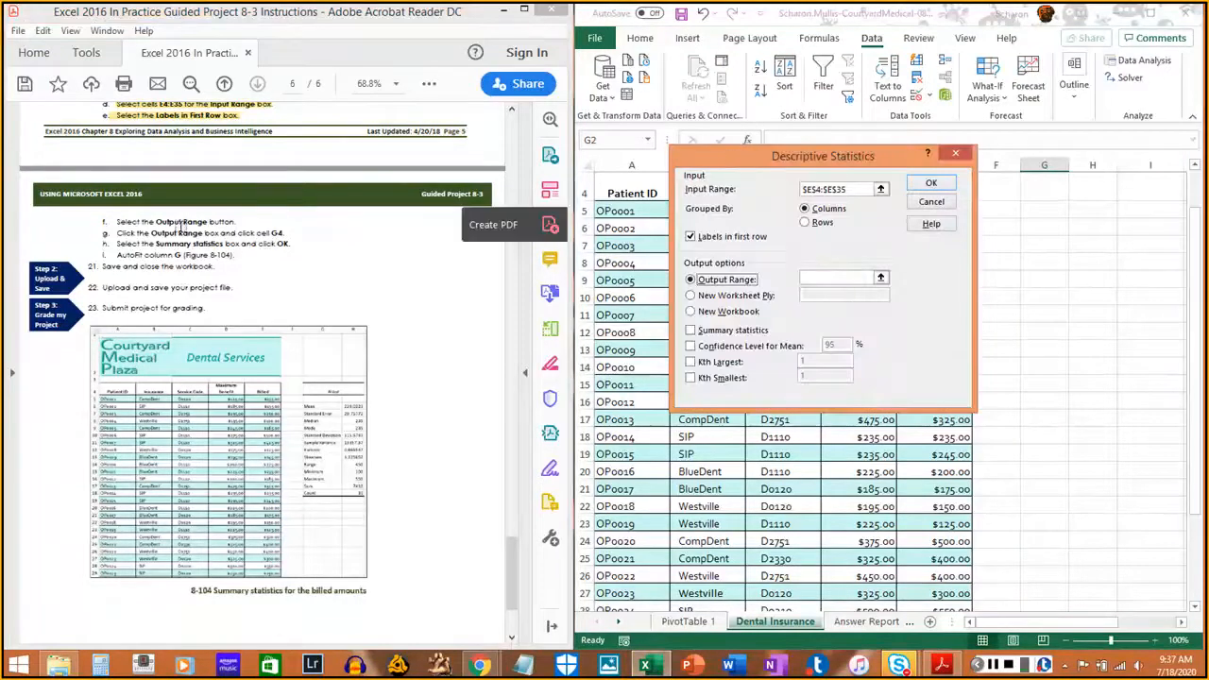
left_click_drag(113, 221, 236, 223)
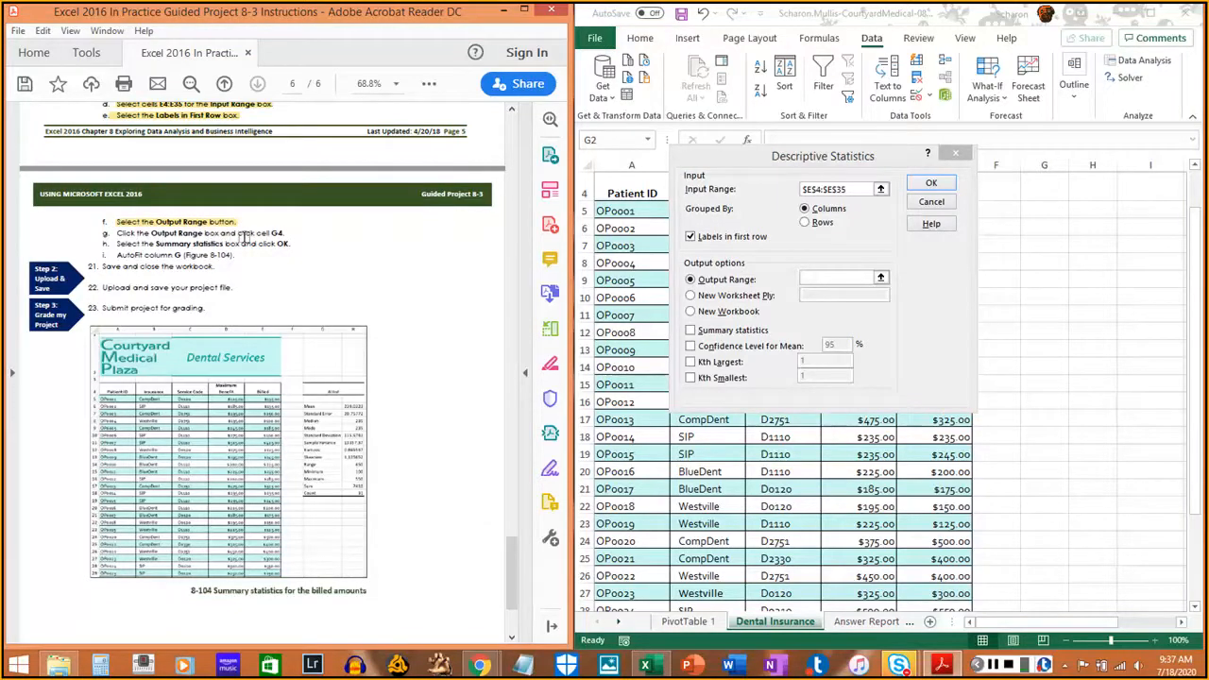
Set the statistics output range to cell G4 and highlight instruction 20g in the PDF
left_click(881, 278)
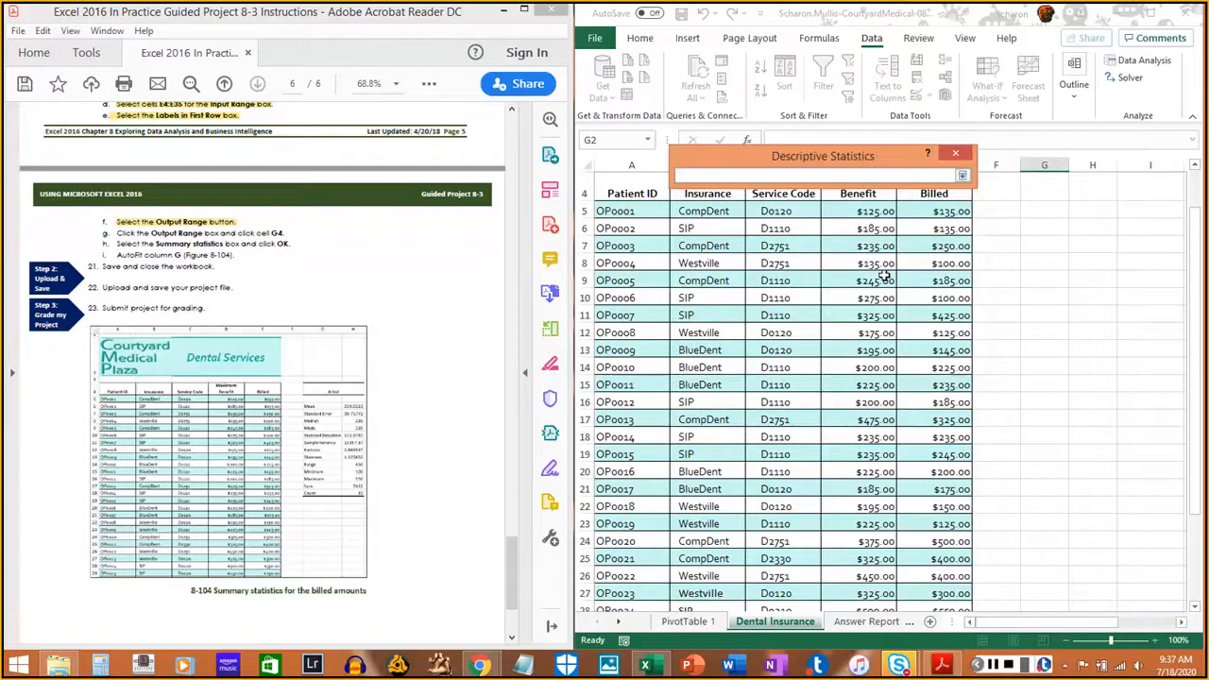
left_click(1037, 188)
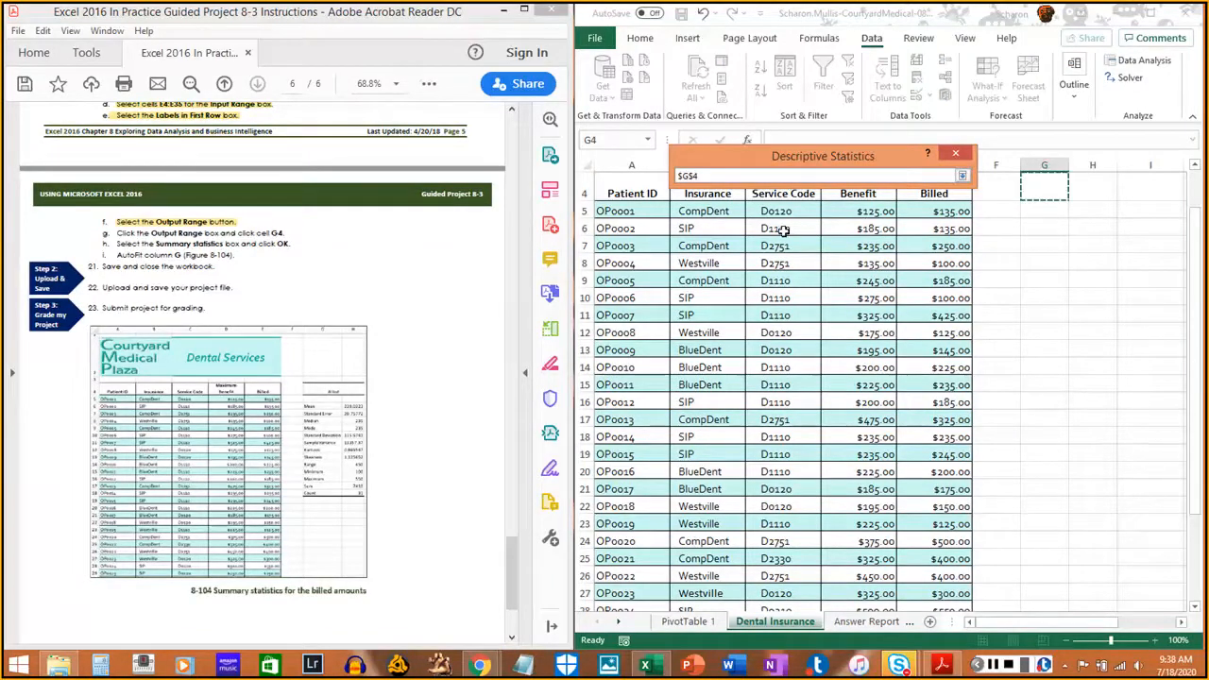
left_click(961, 177)
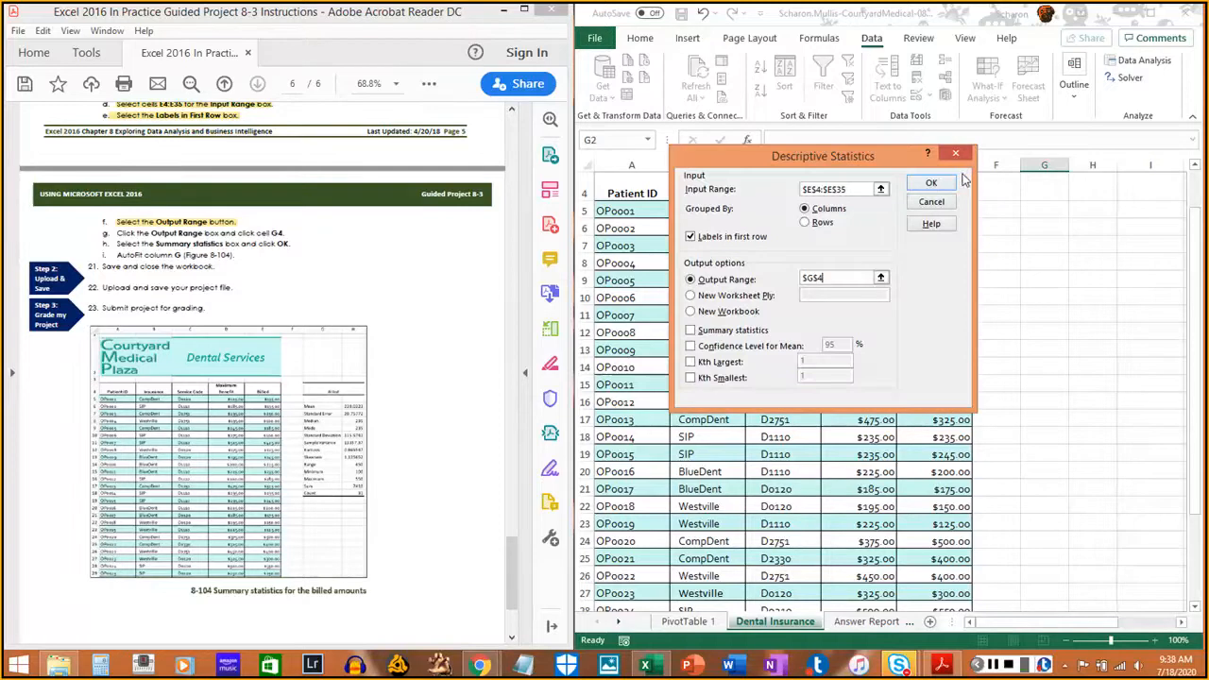
left_click_drag(115, 234, 274, 233)
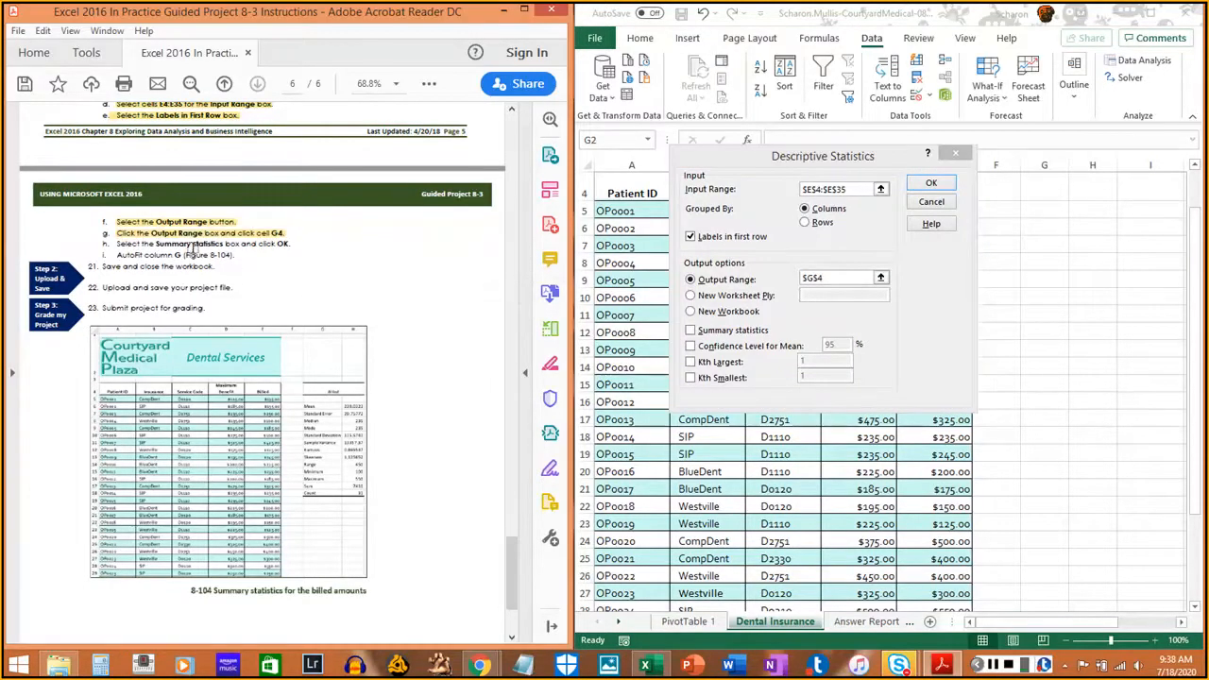
Include summary statistics in the Descriptive Statistics output, run the analysis, and AutoFit column G
left_click(727, 331)
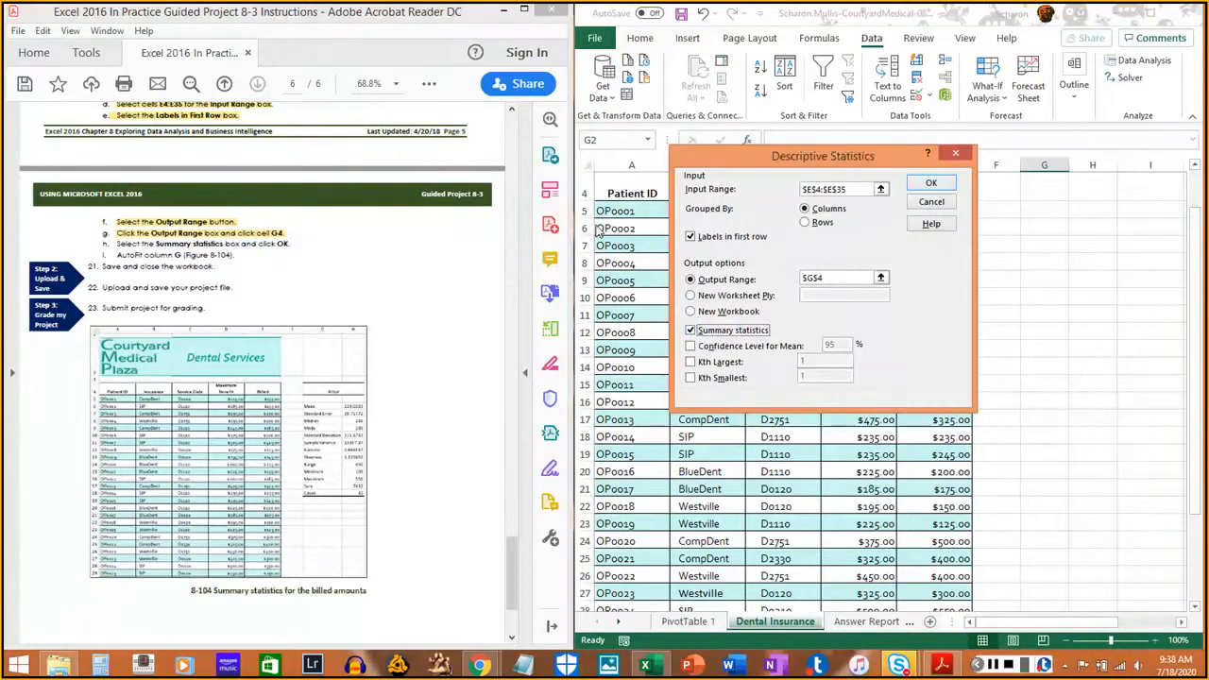
left_click(930, 182)
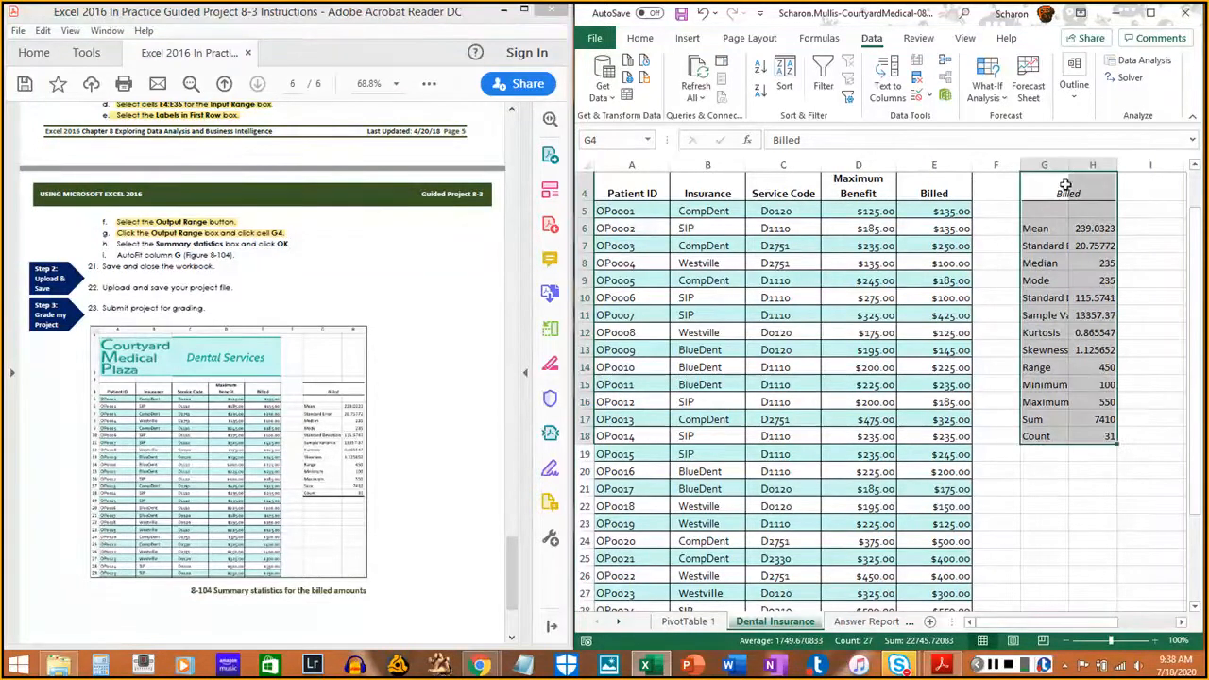
left_click(1067, 207)
left_click(1053, 184)
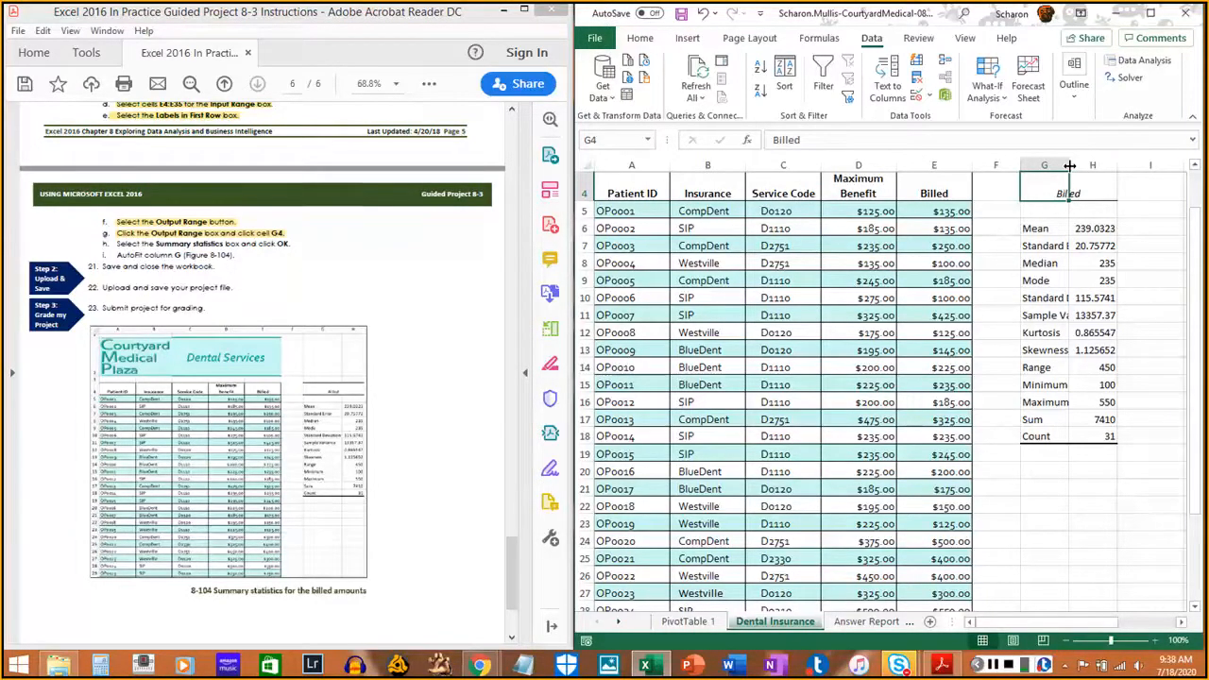
double_click(1070, 165)
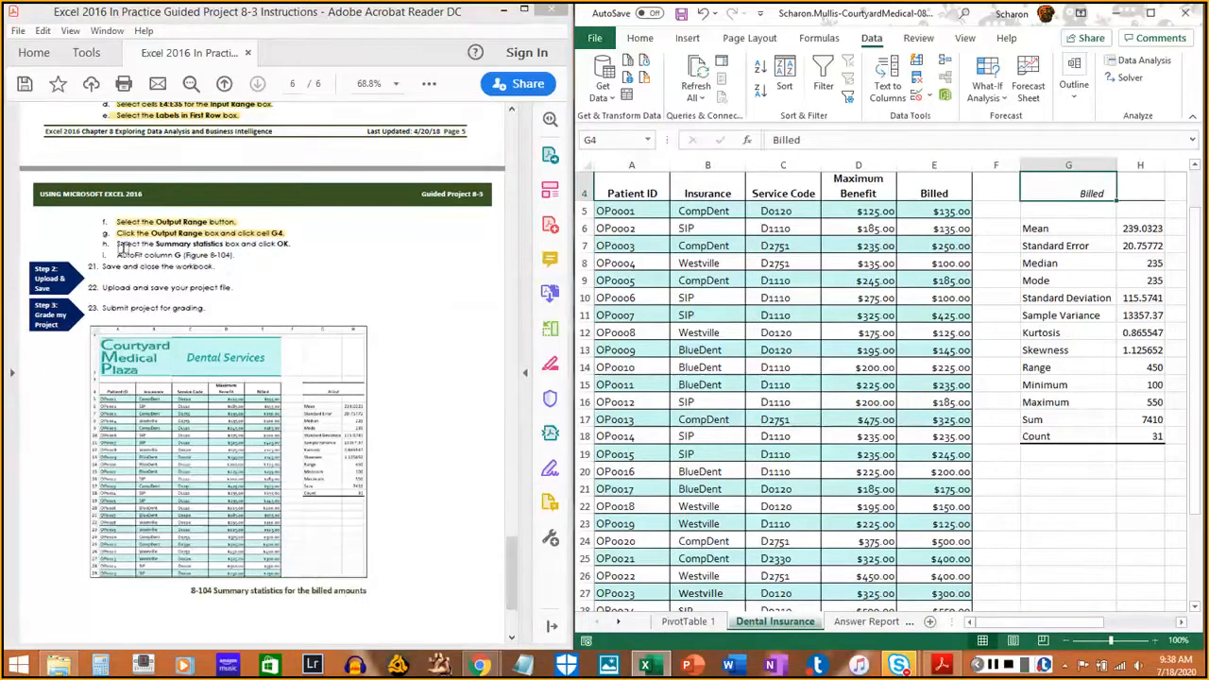
Highlight instructions 20h, 20i and 21 in the PDF as done
left_click_drag(119, 244, 287, 245)
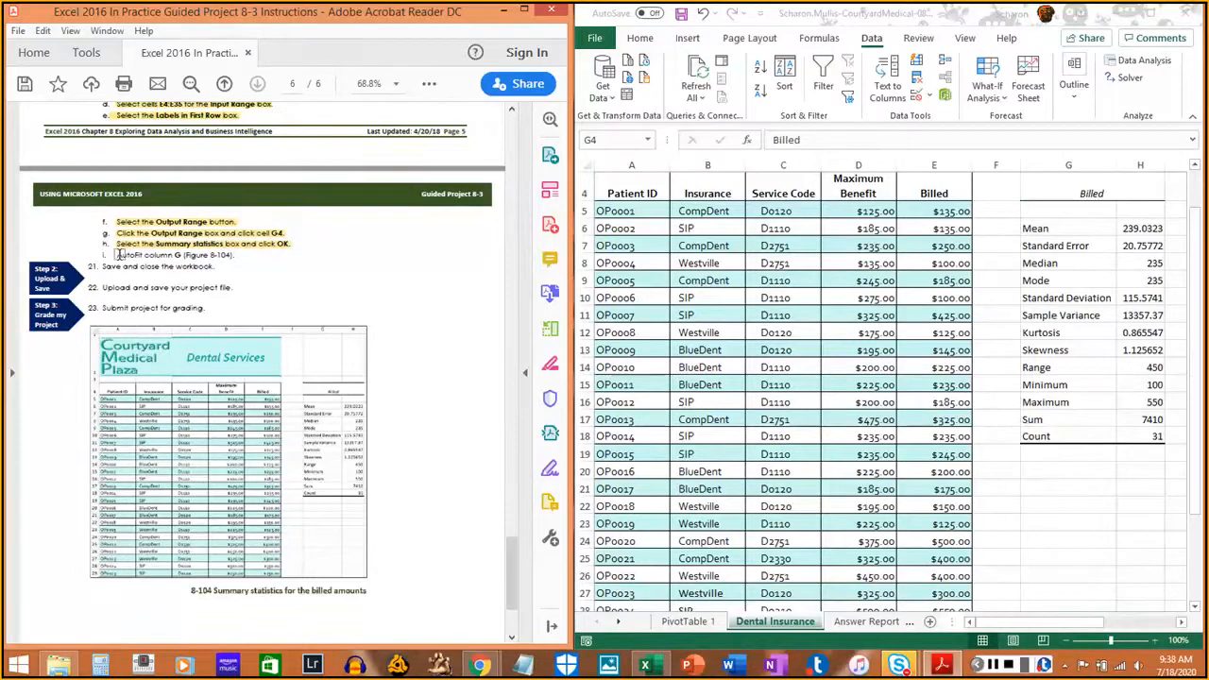
left_click_drag(119, 255, 240, 256)
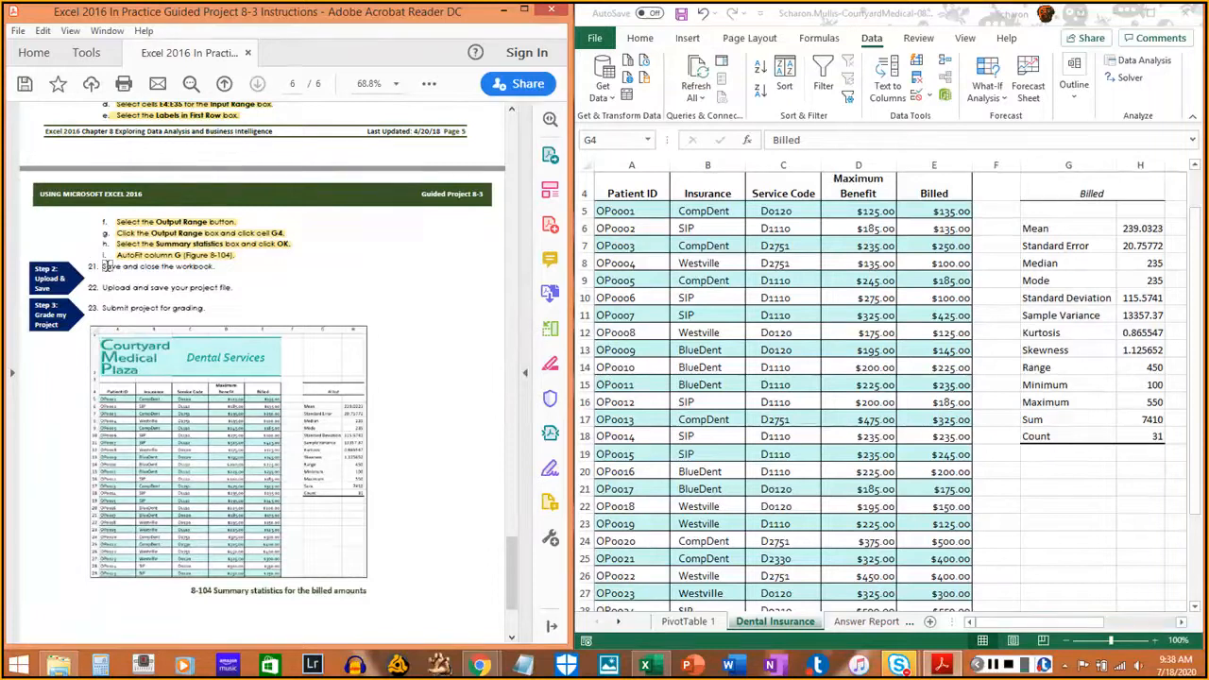
left_click_drag(102, 266, 238, 266)
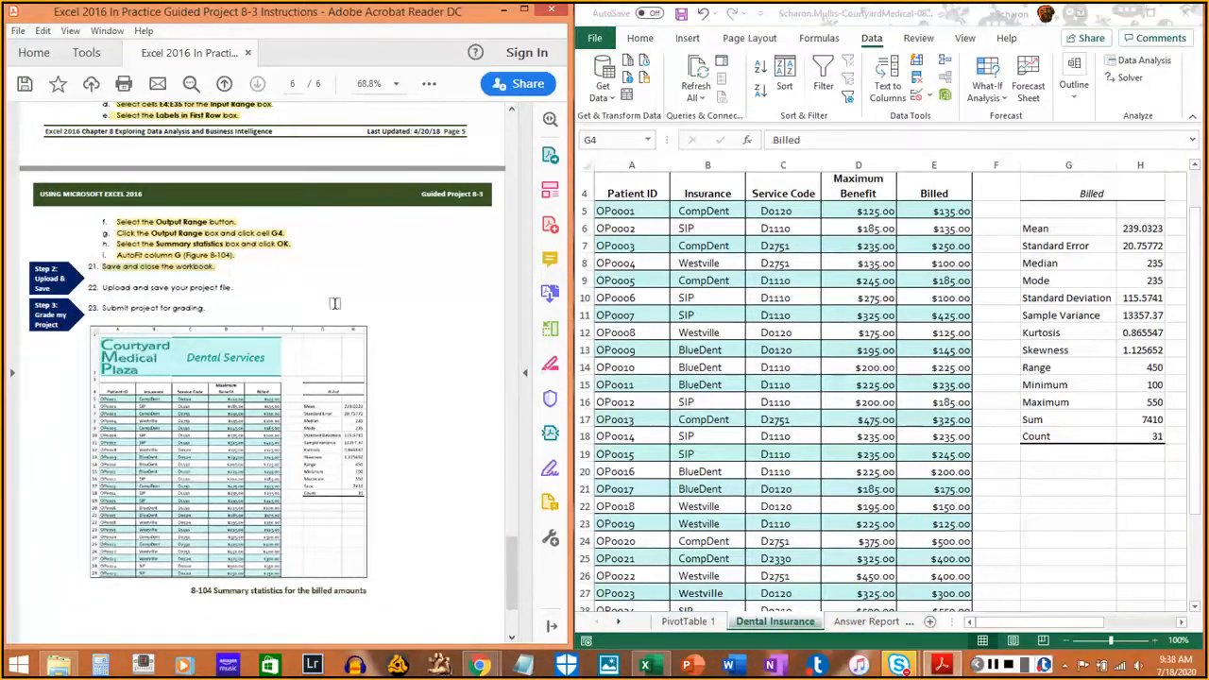
Save and close the CourtyardMedical-08 workbook, and close the empty Excel window
left_click(1190, 99)
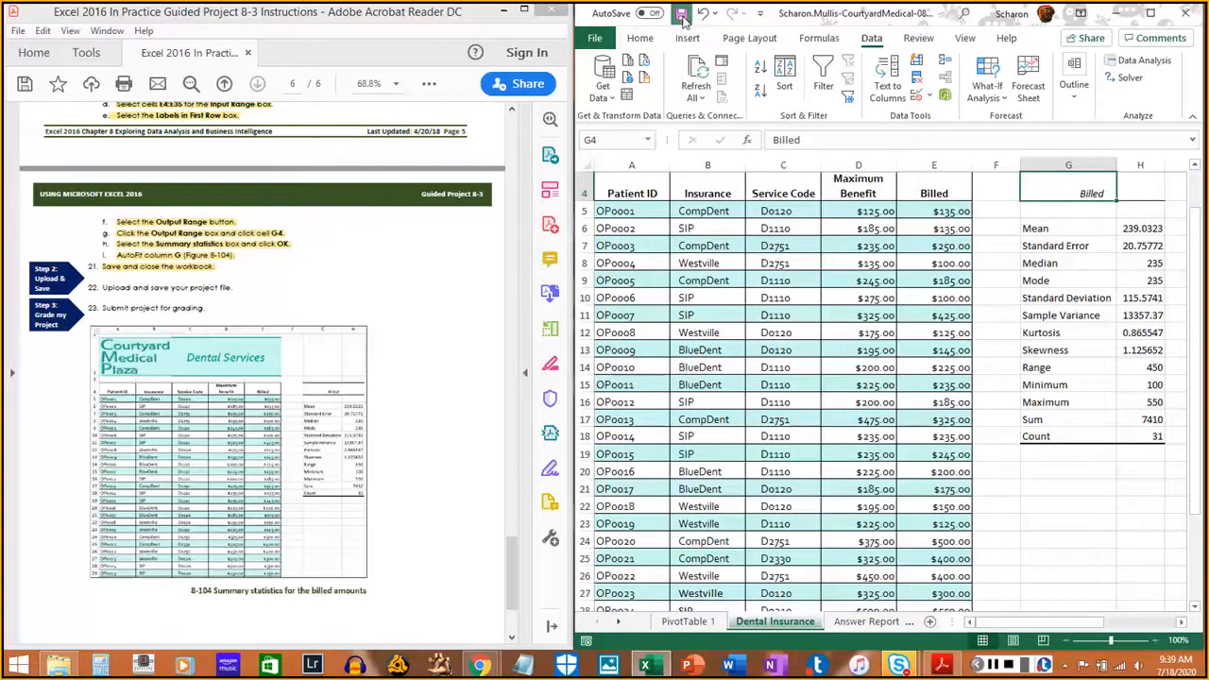
left_click(595, 38)
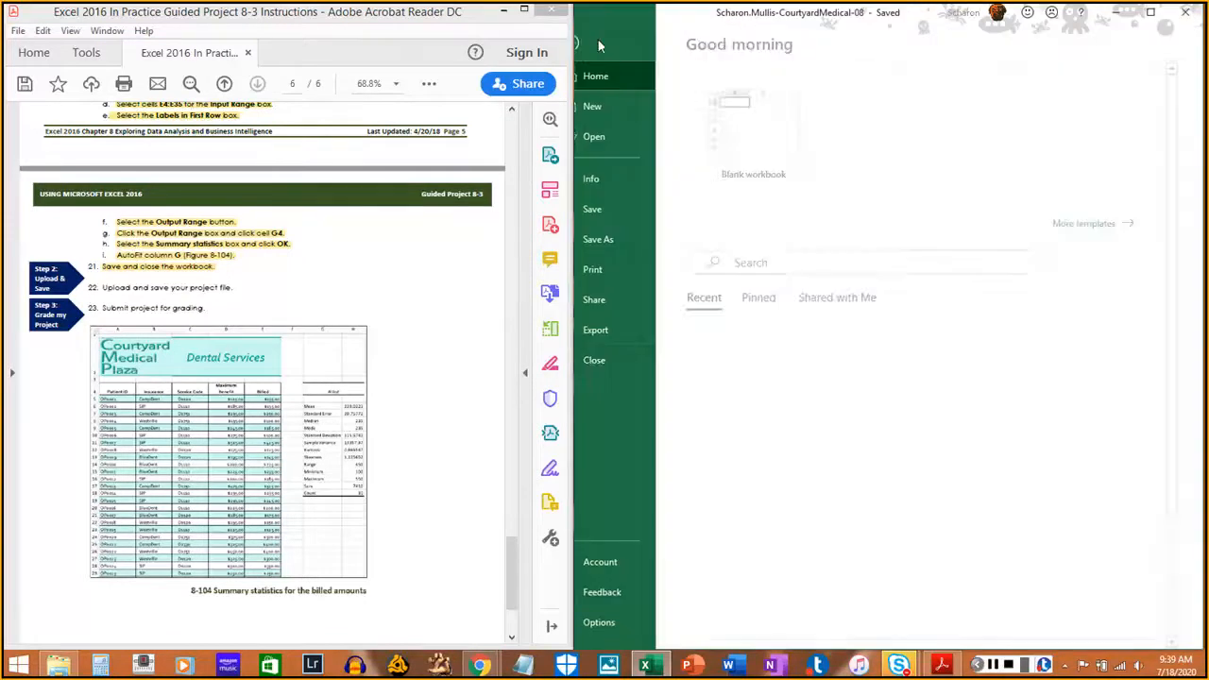
left_click(612, 359)
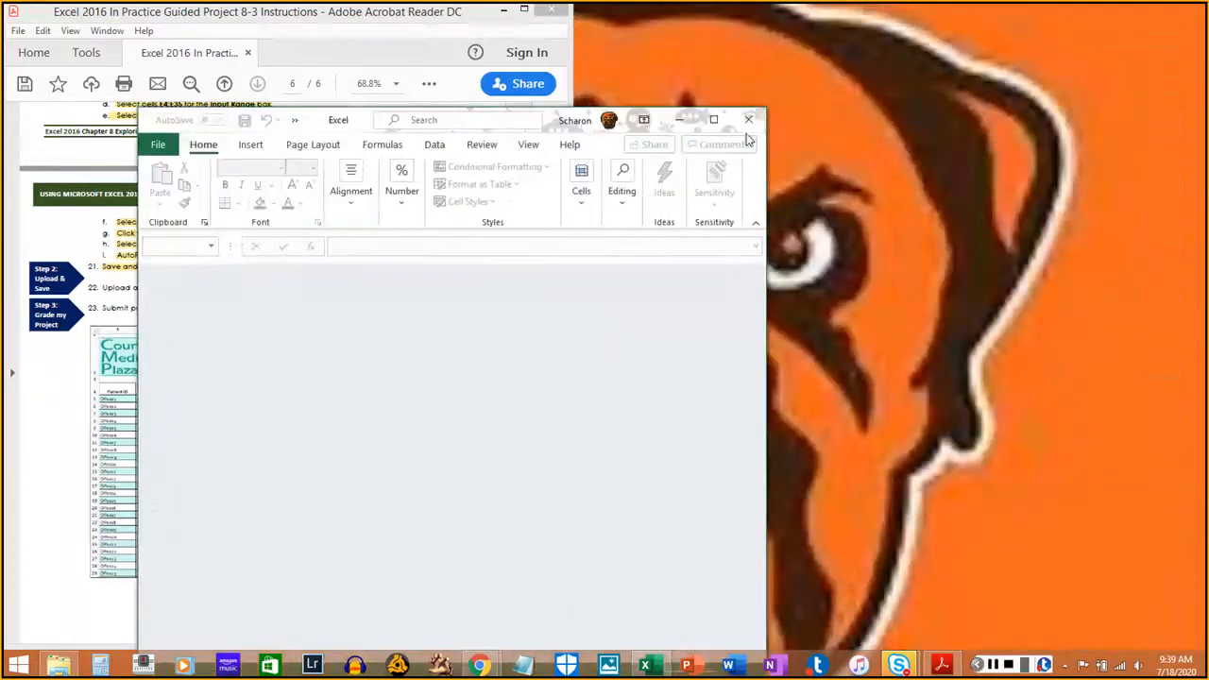
left_click(756, 121)
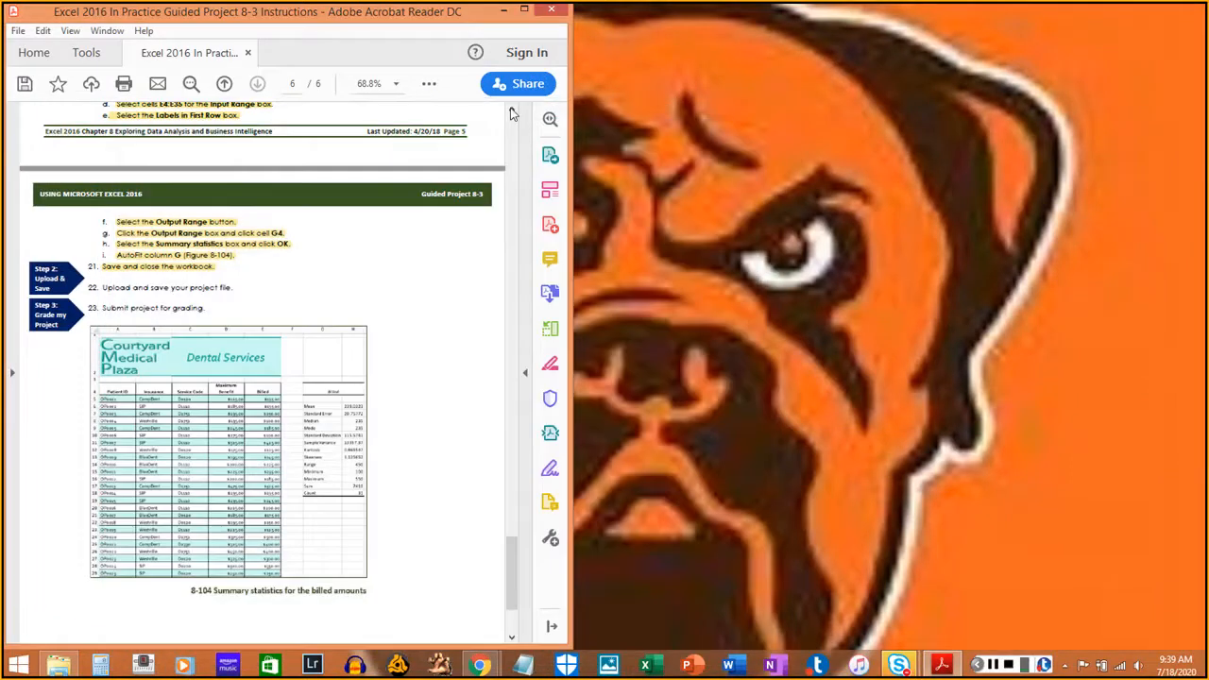
Switch to SIMnet in Chrome, upload the CourtyardMedical-08 workbook from Downloads, and submit it for grading
left_click(480, 665)
left_click(417, 590)
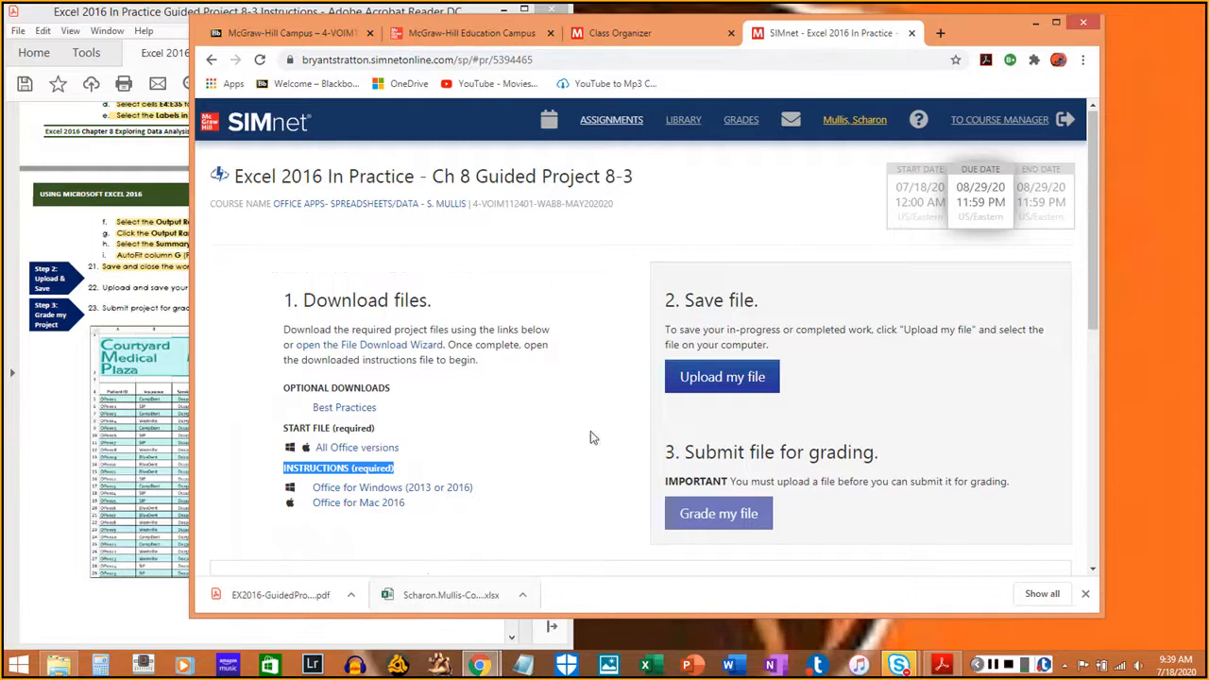
left_click(715, 380)
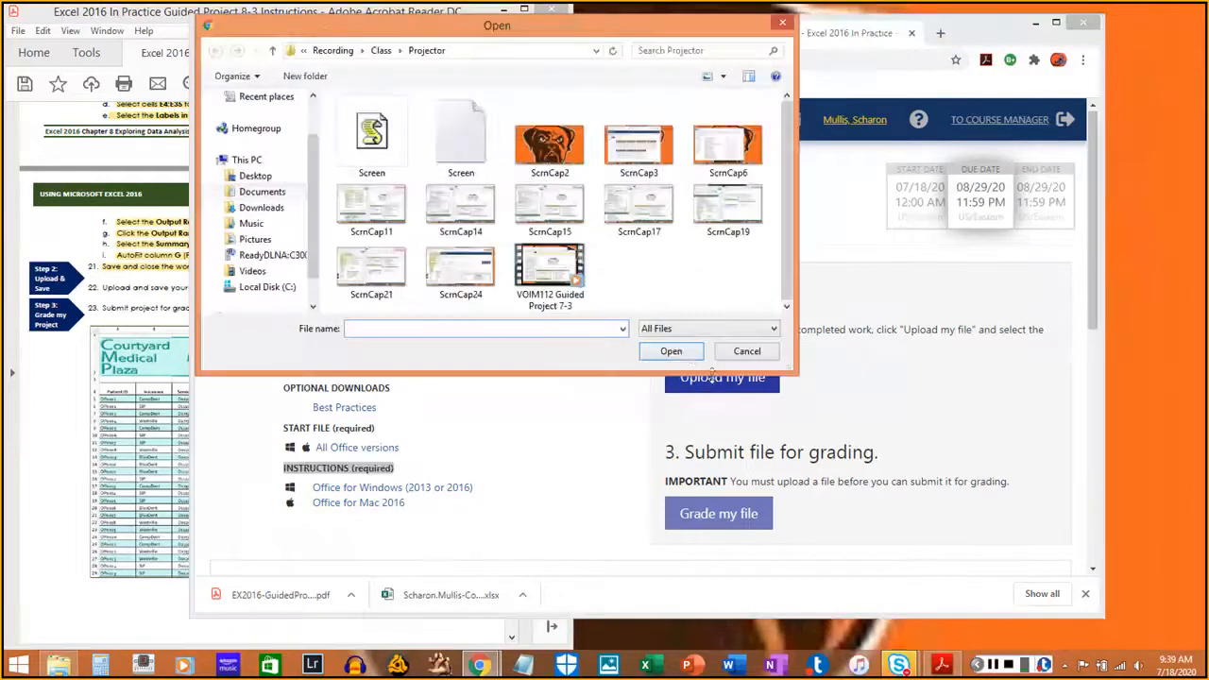
left_click(261, 208)
left_click(451, 121)
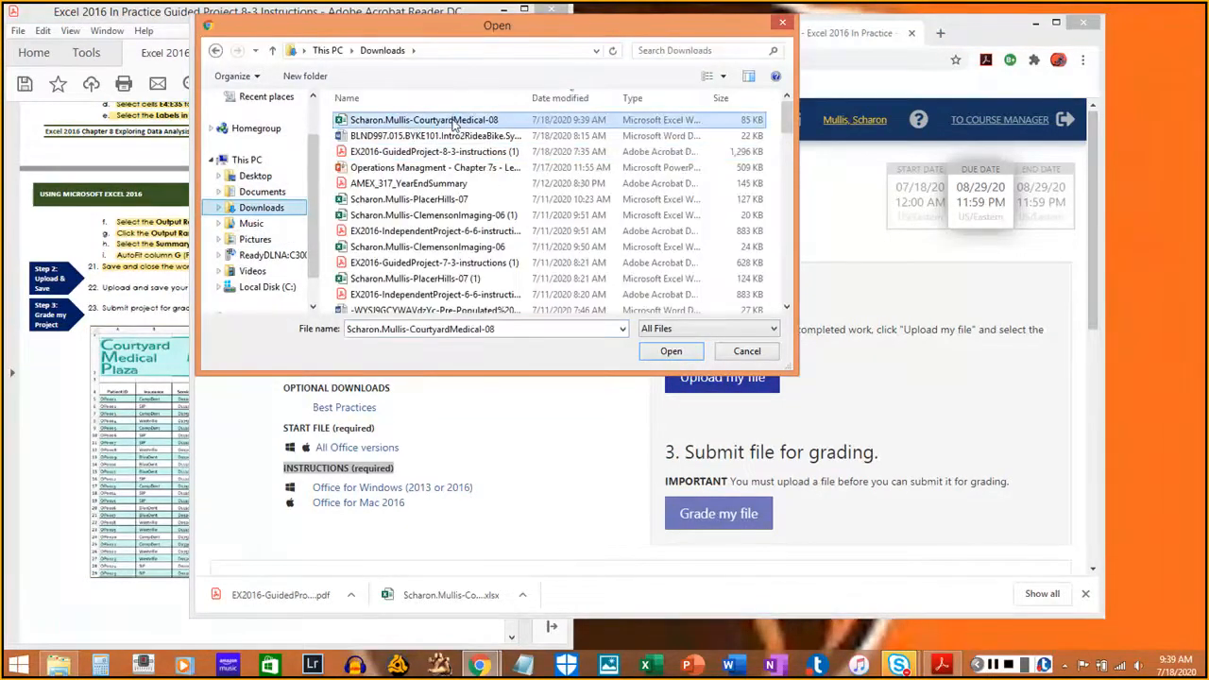
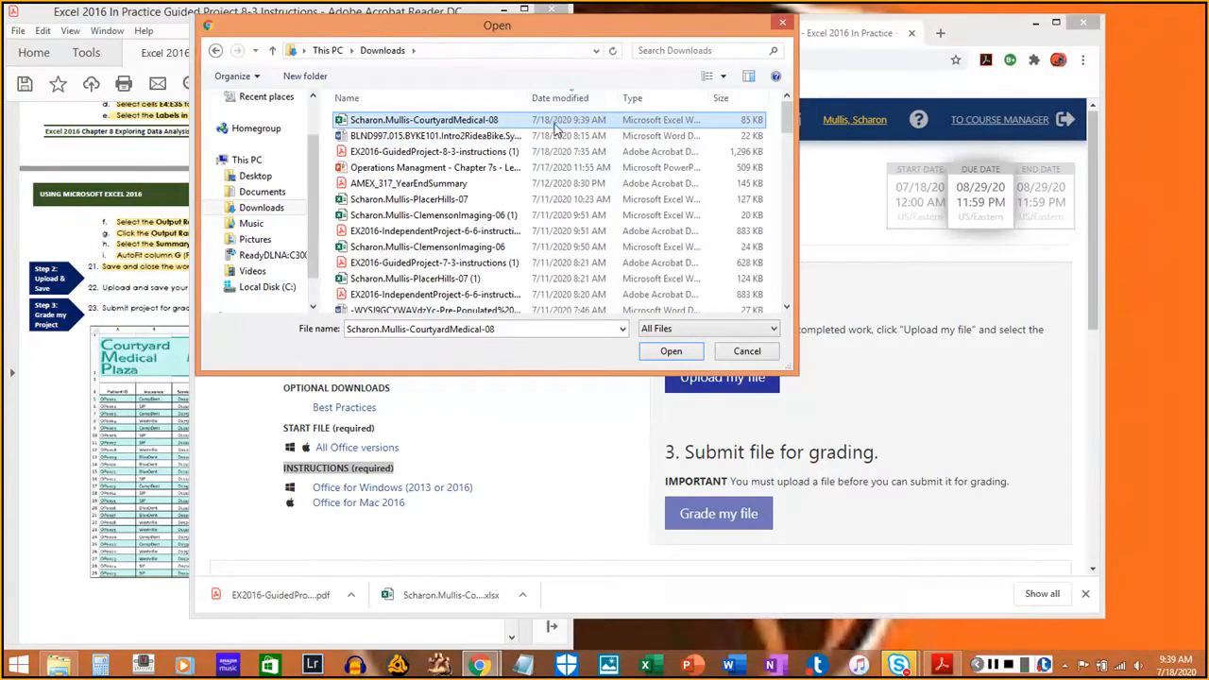
left_click(673, 354)
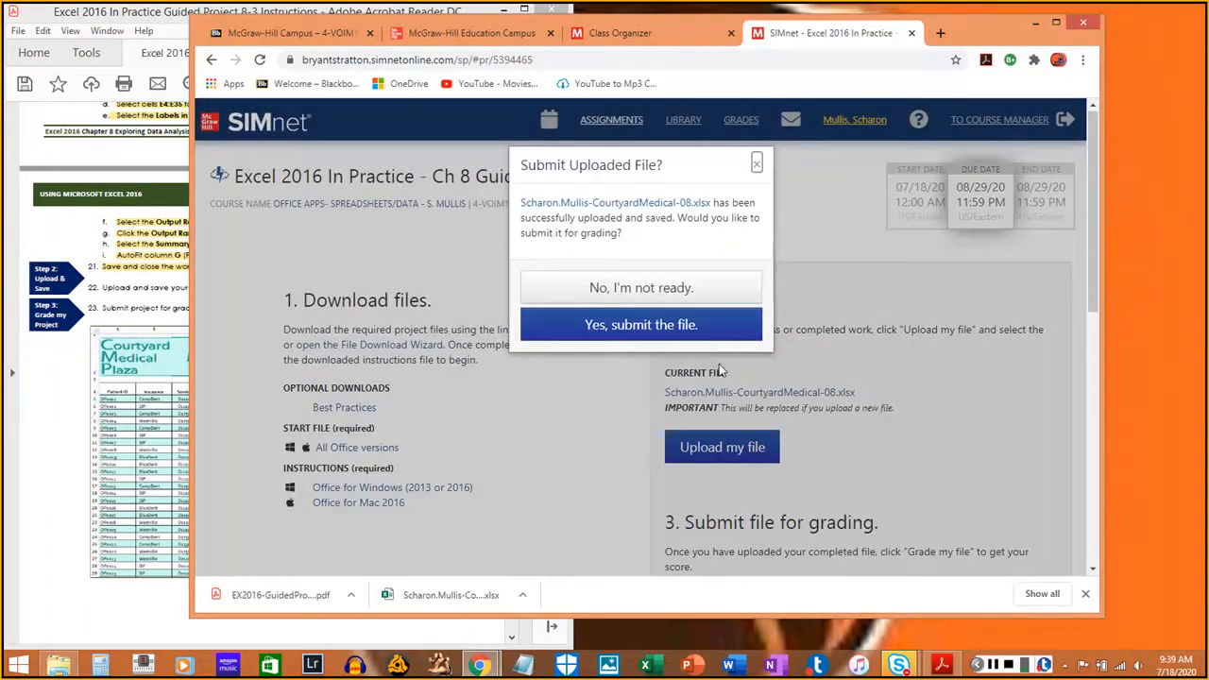
left_click(687, 322)
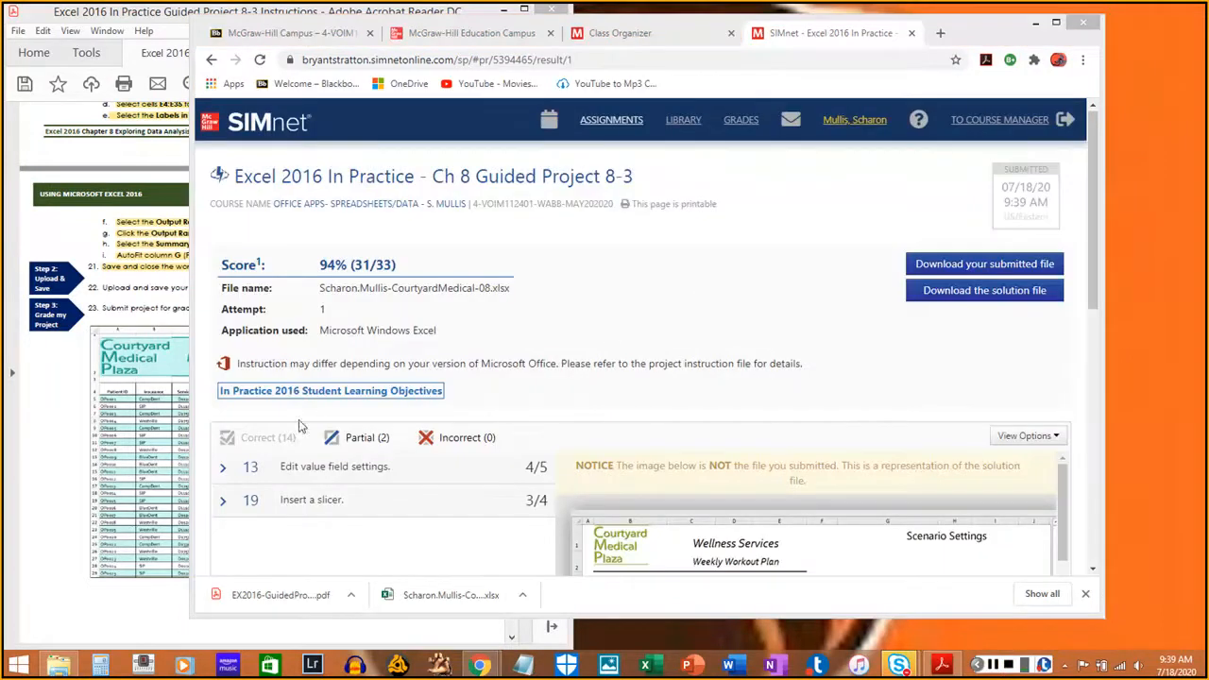
Review the grading feedback for the partially correct items 13 (Edit value field settings) and 19 (Insert a slicer)
left_click(346, 474)
scroll(411, 452, "down", 2)
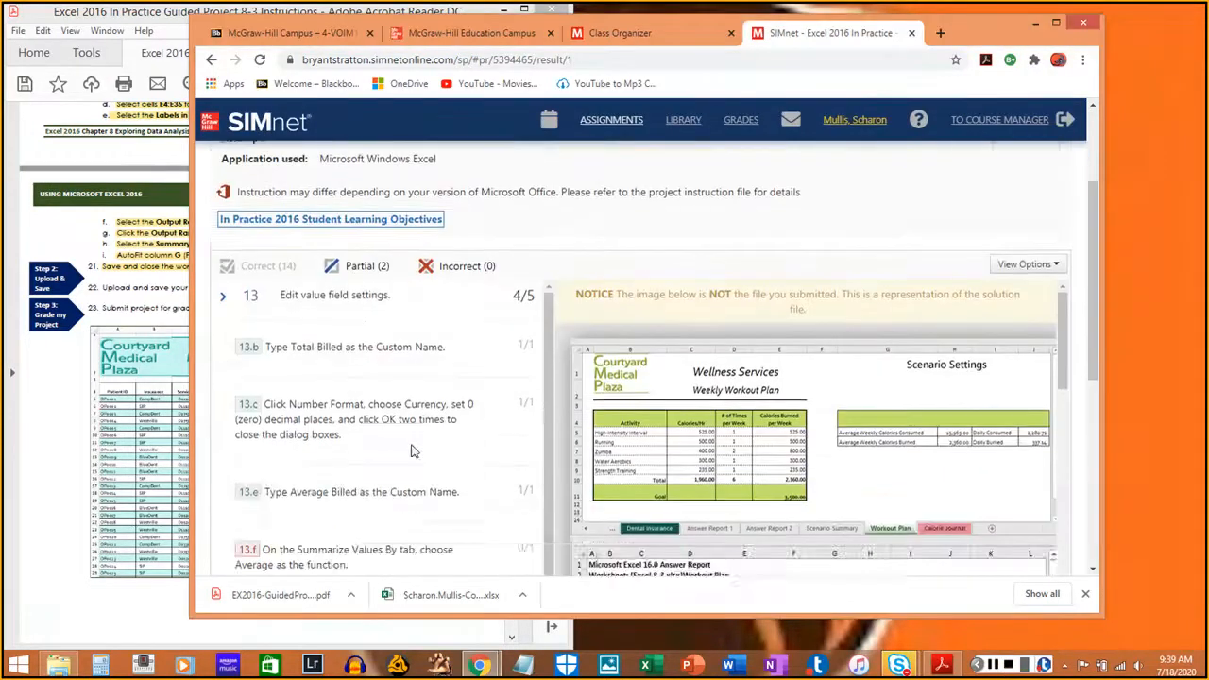
scroll(411, 451, "down", 1)
scroll(413, 454, "down", 1)
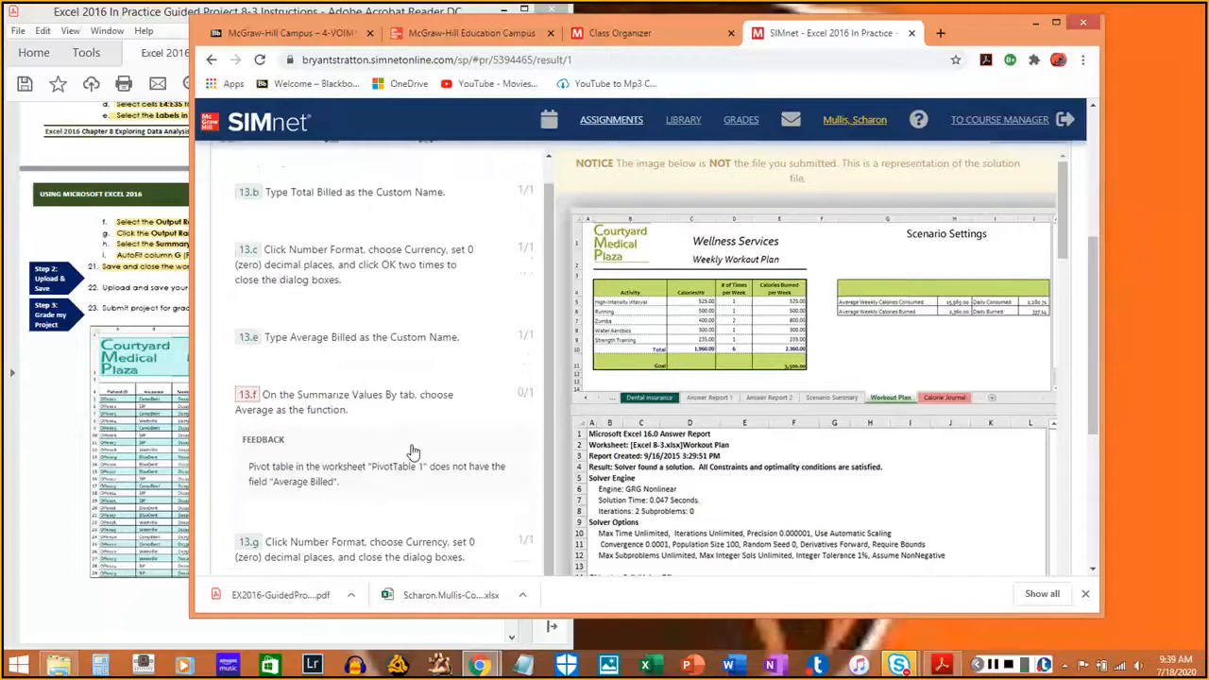
scroll(444, 394, "up", 2)
scroll(444, 395, "up", 1)
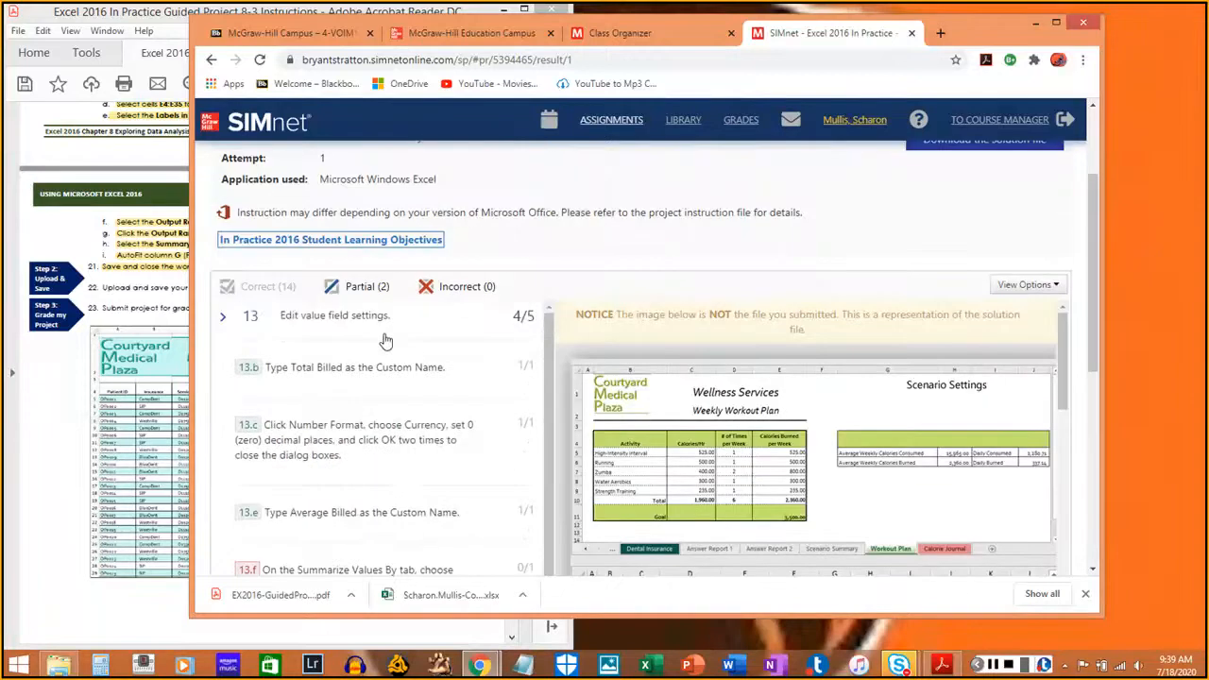
left_click(385, 321)
left_click(355, 360)
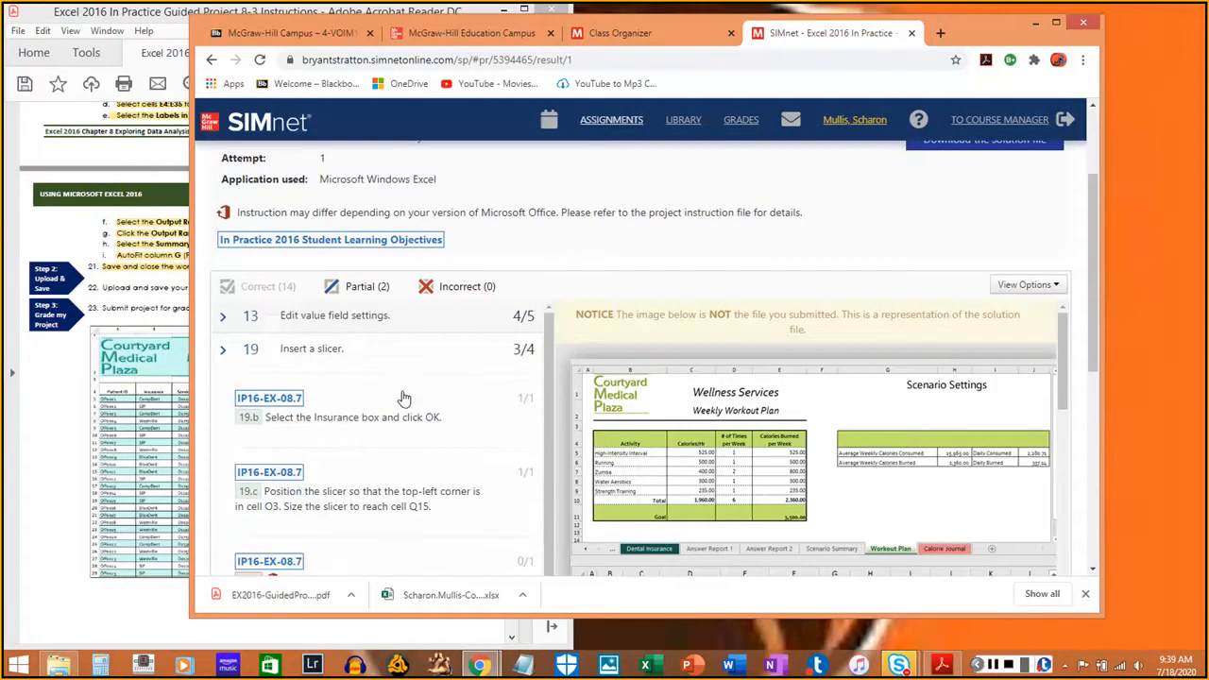
scroll(425, 425, "down", 1)
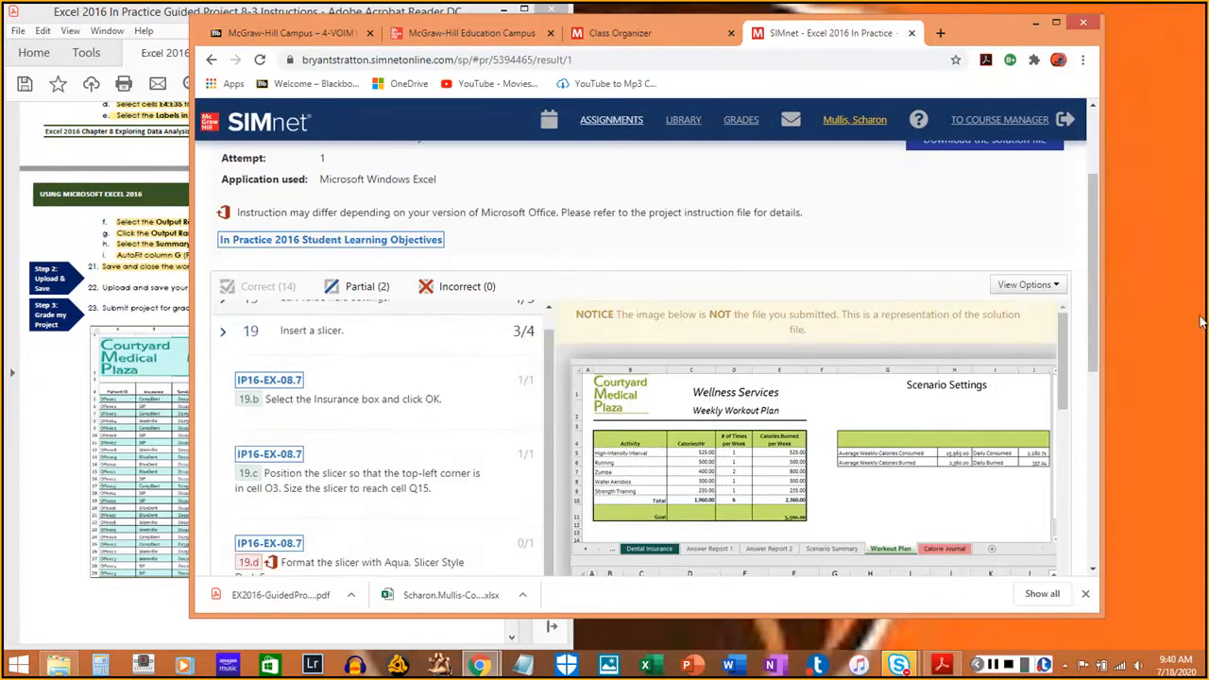
scroll(662, 259, "up", 3)
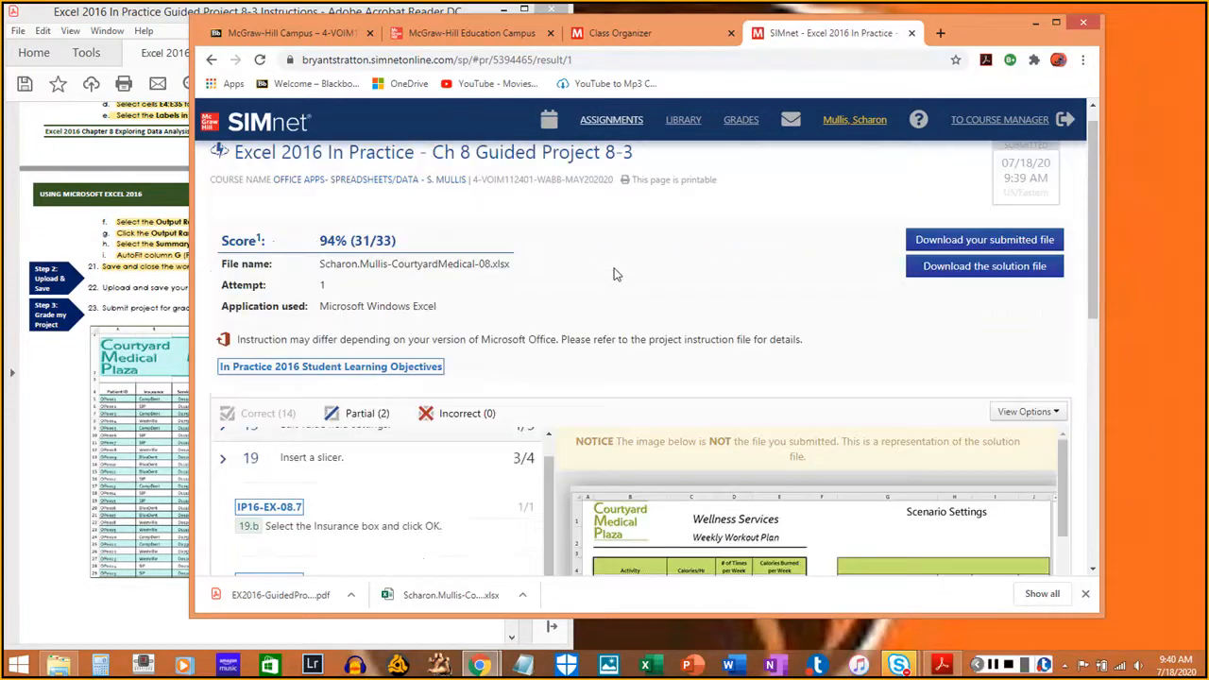
Return to the Guided Project 8-3 assignment page and view the Previous Attempts list
left_click(409, 180)
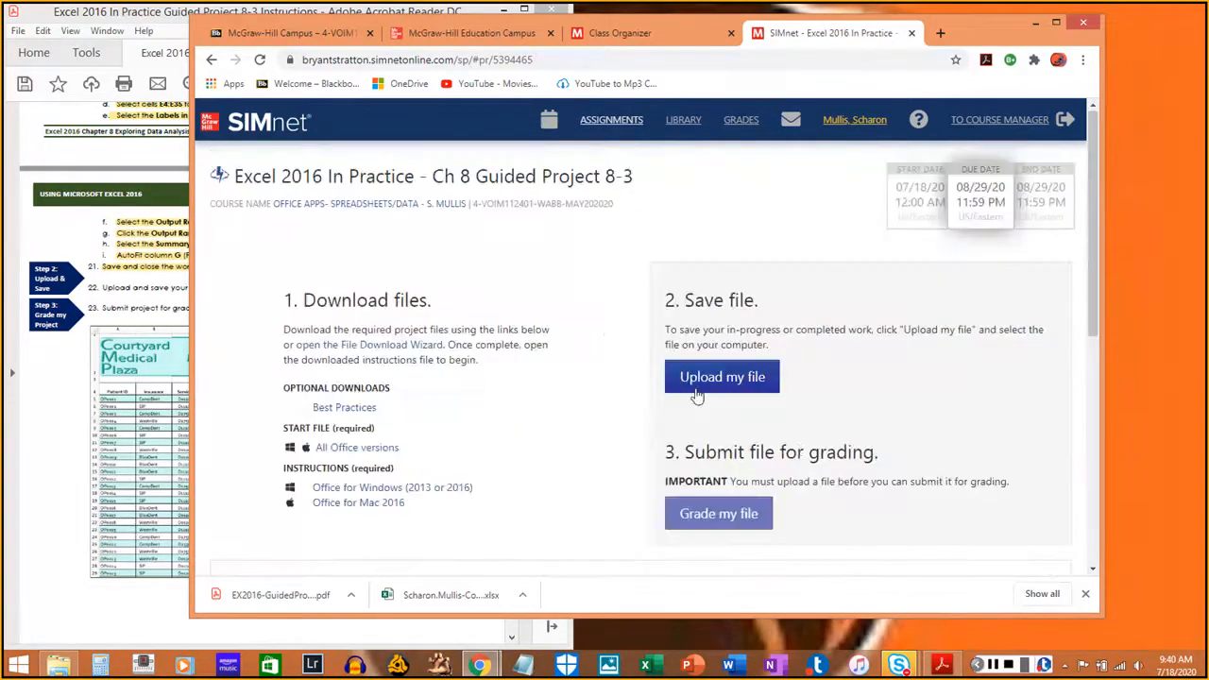
scroll(850, 451, "down", 3)
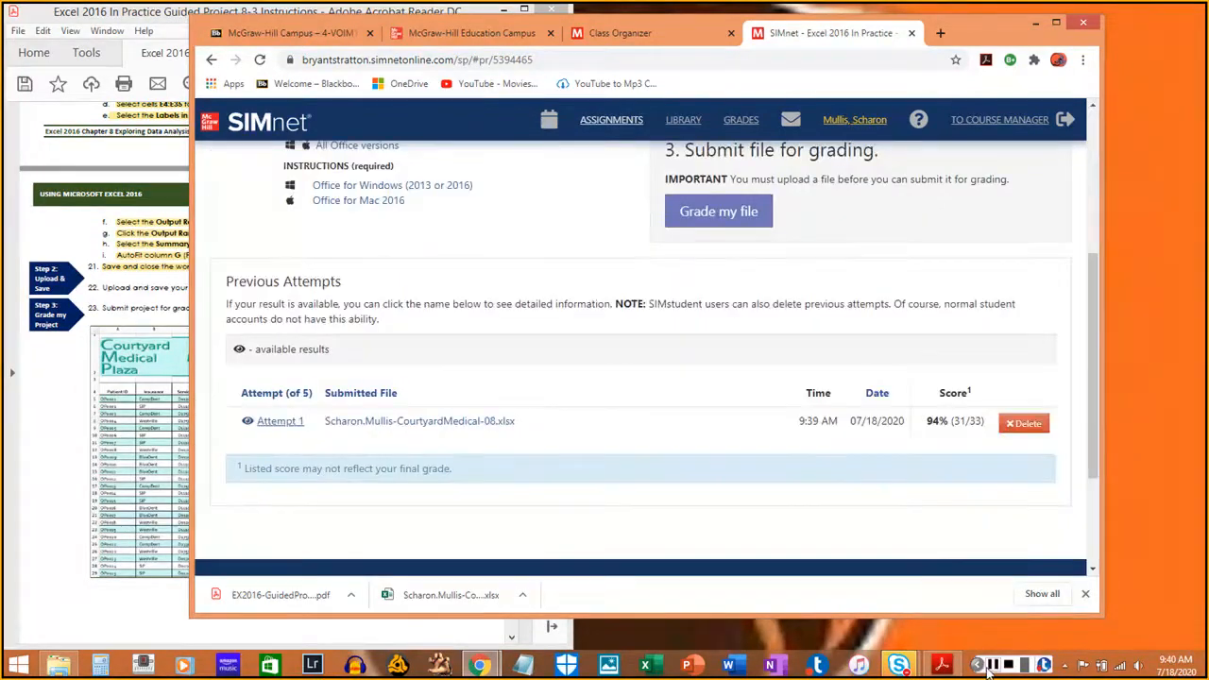
left_click(992, 665)
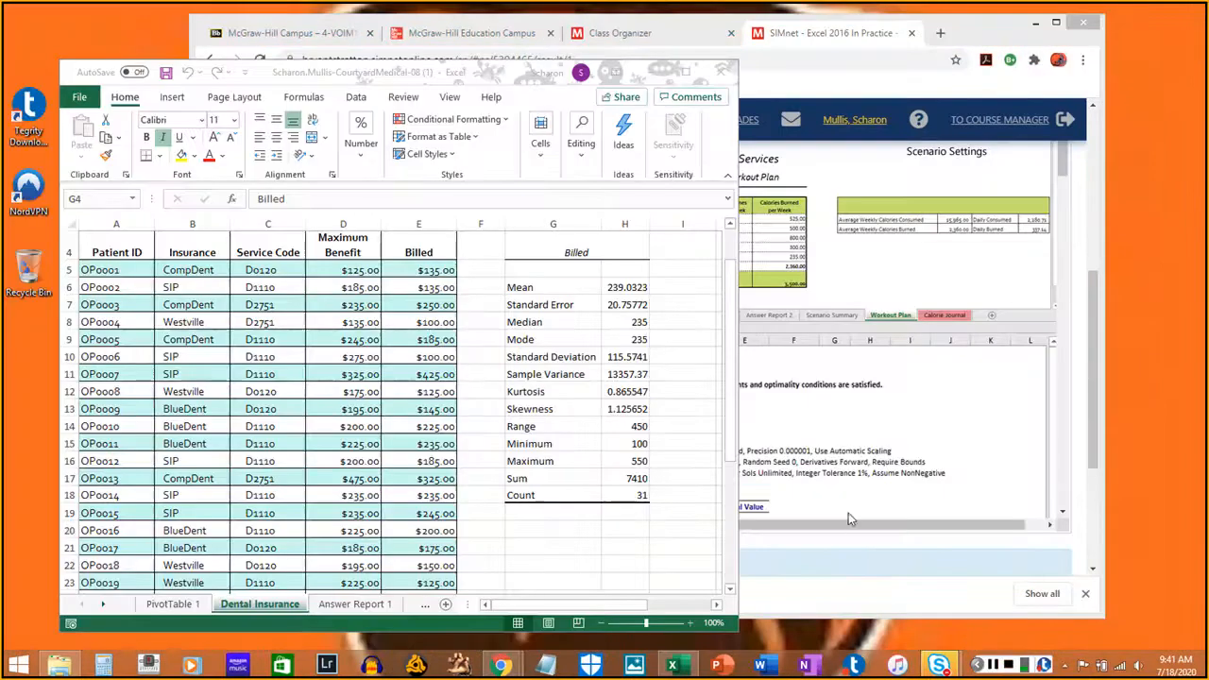
Switch to the SIMnet results page and examine the item 13 feedback alongside the solution images
left_click(850, 593)
scroll(337, 401, "up", 1)
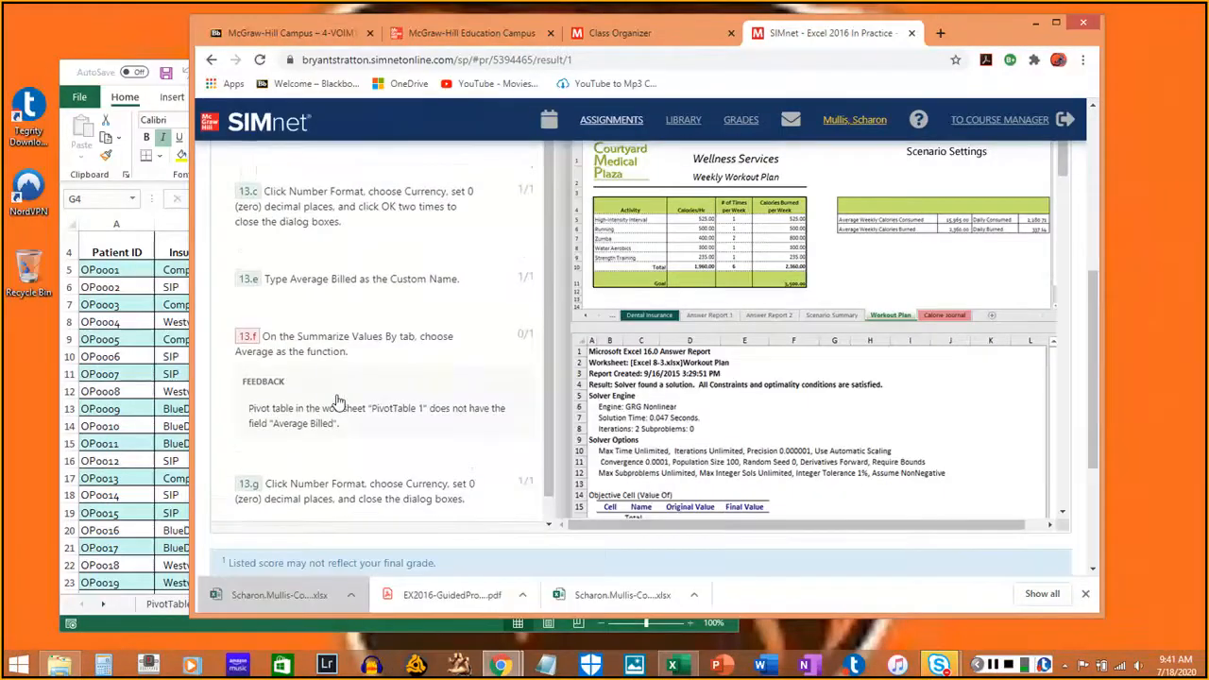
left_click(417, 265)
scroll(418, 267, "up", 4)
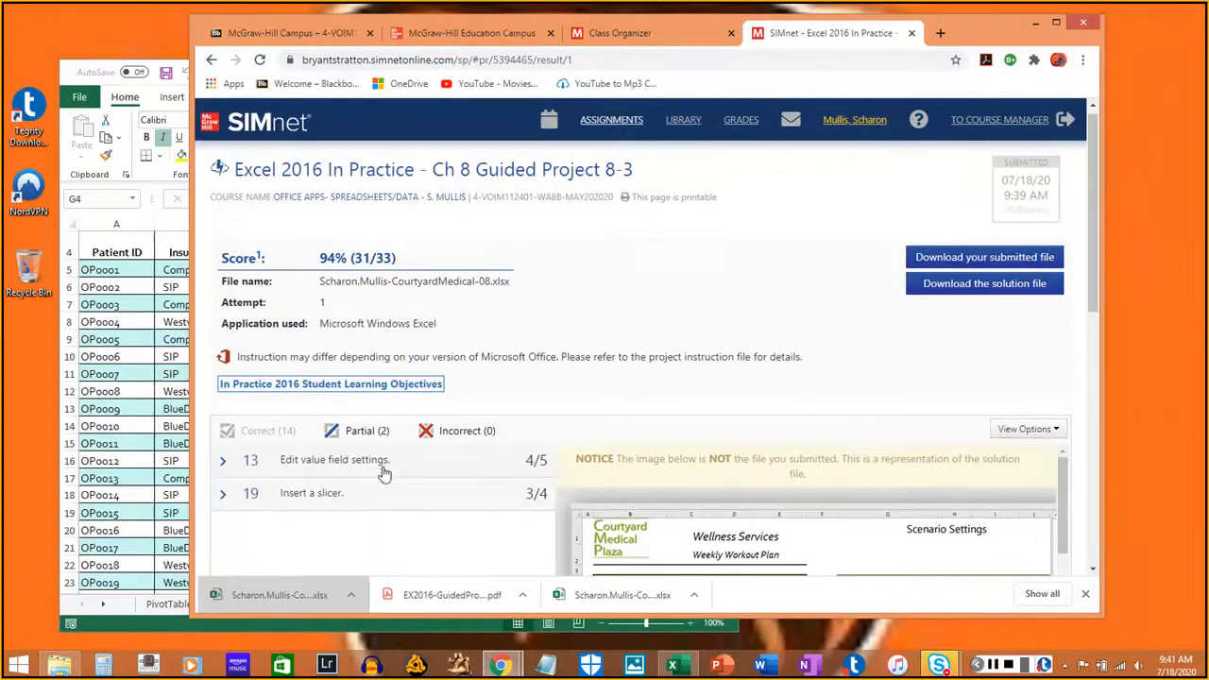
left_click(384, 471)
scroll(416, 470, "down", 1)
scroll(820, 379, "down", 5)
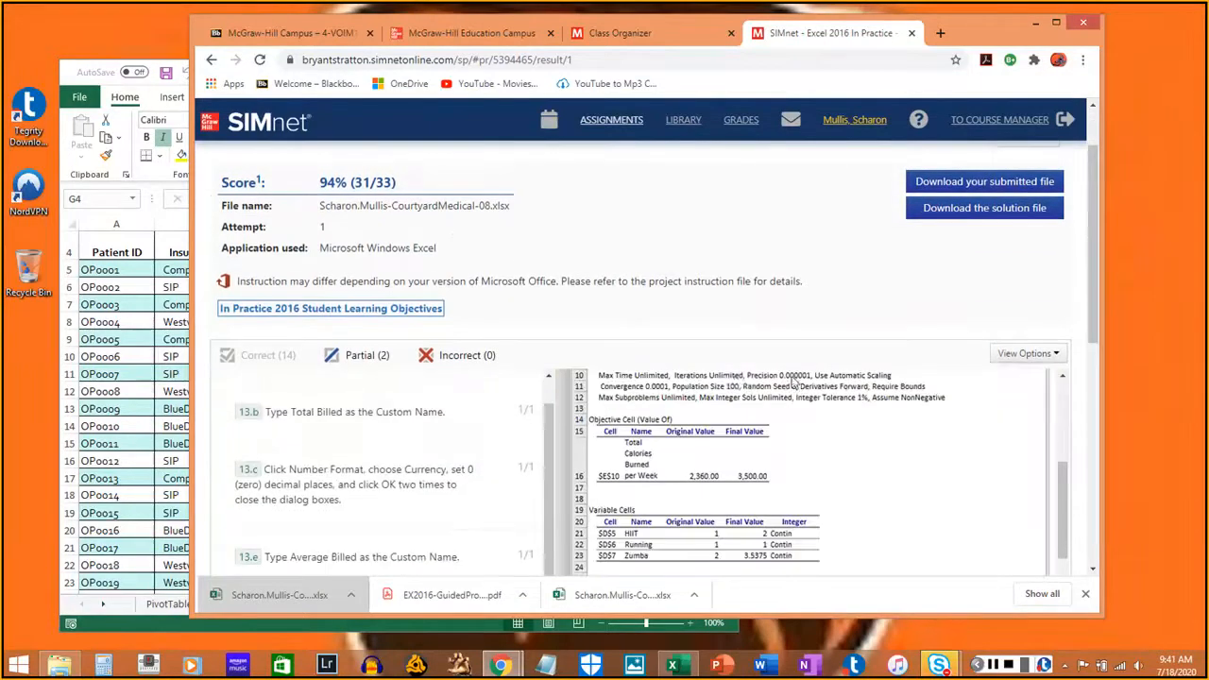
scroll(793, 381, "down", 2)
scroll(510, 425, "down", 3)
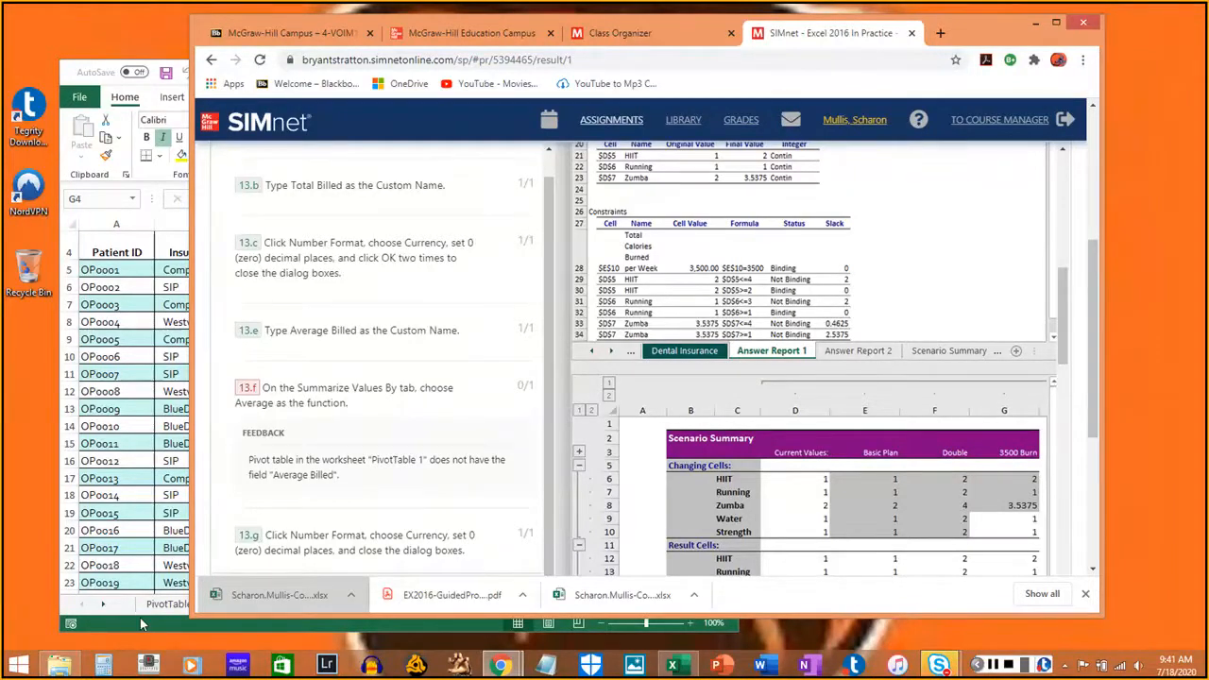
Switch to the CourtyardMedical-08 (1) workbook in Excel and open the PivotTable 1 sheet
left_click(141, 624)
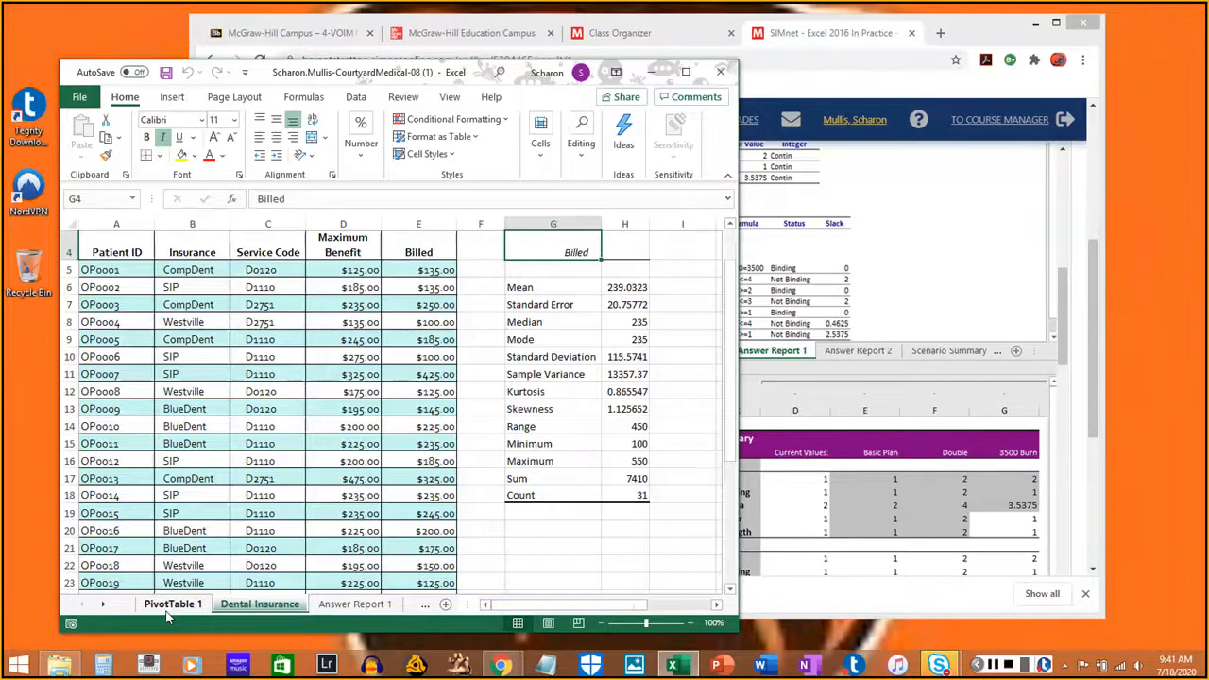
left_click(166, 614)
left_click(104, 607)
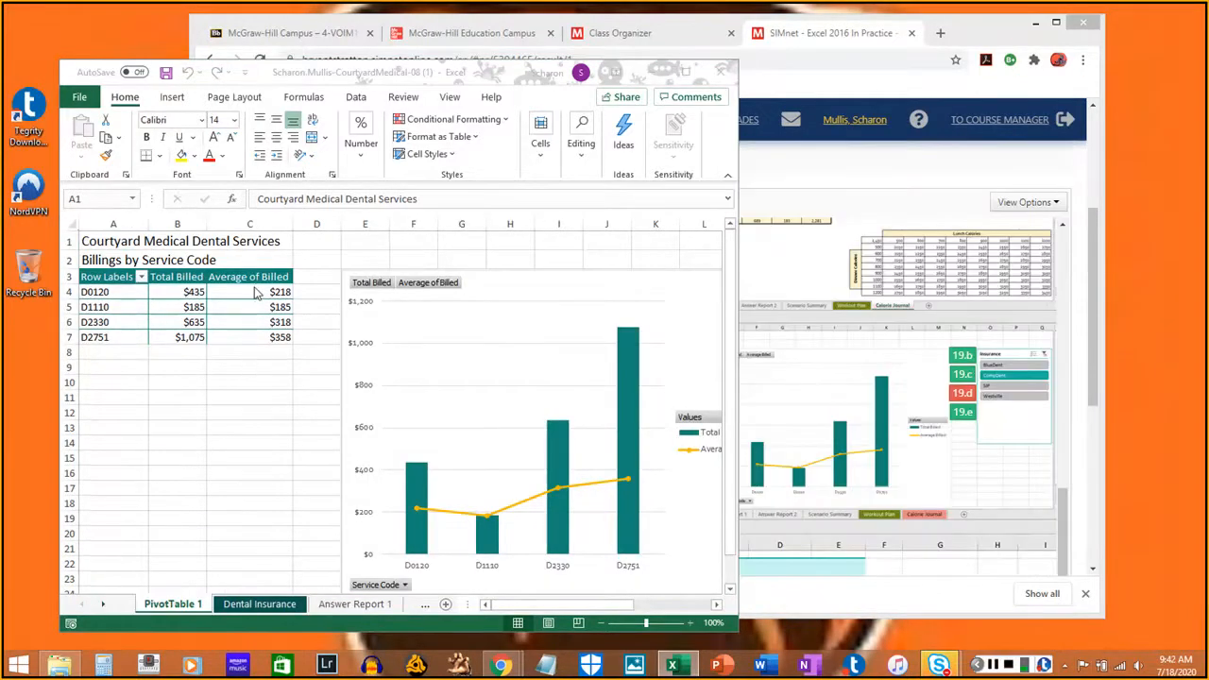
Change the custom name of the PivotTable's Average of Billed value field to Average Billed
left_click(251, 277)
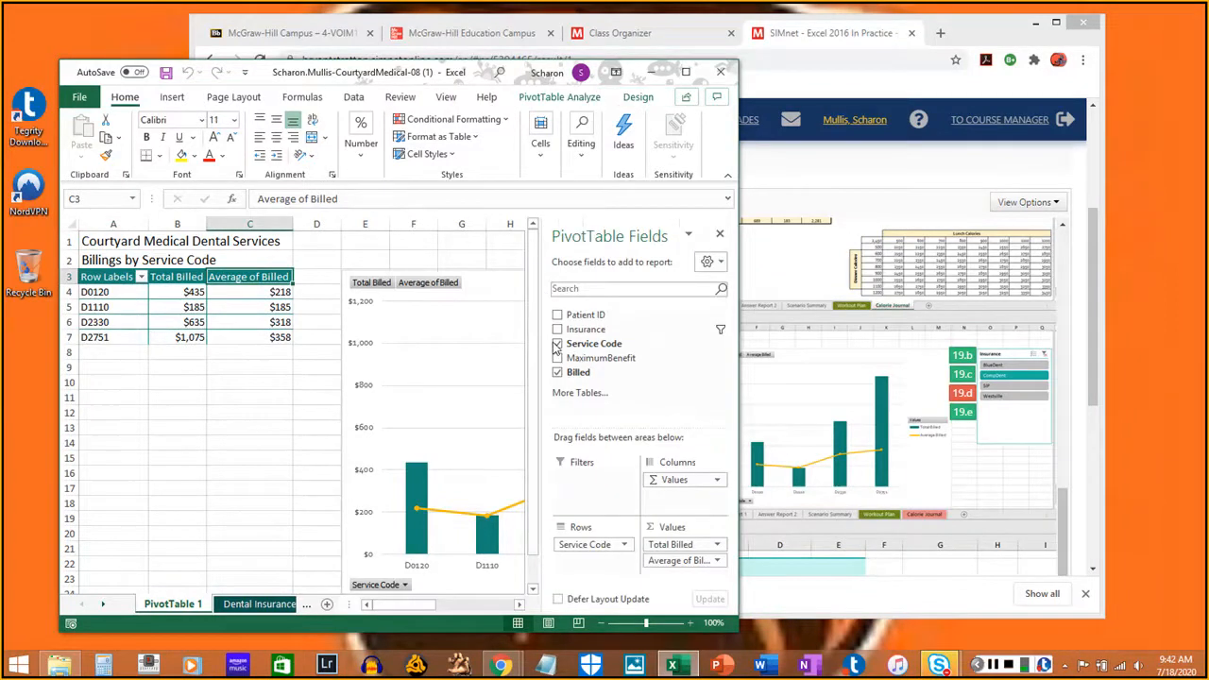
double_click(245, 276)
left_click(281, 268)
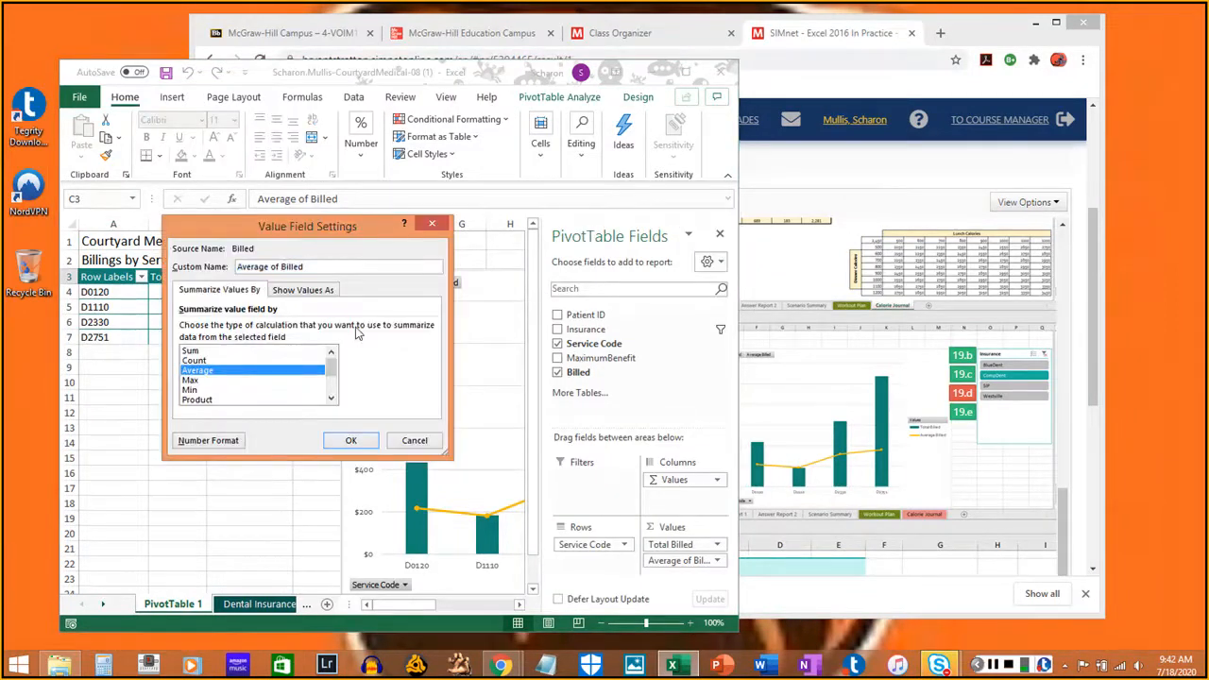
key("BackSpace")
key("BackSpace")
left_click(350, 440)
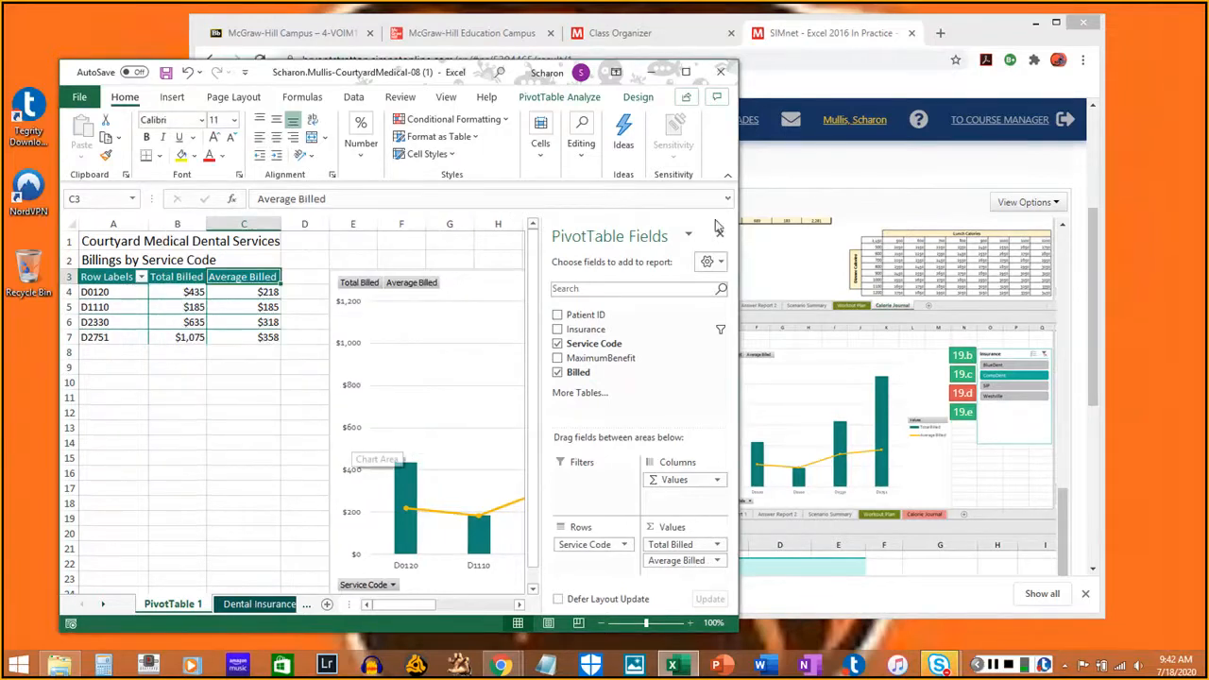
Switch to the SIMnet results page, collapse item 13, and examine the item 19 feedback on the slicer
left_click(844, 213)
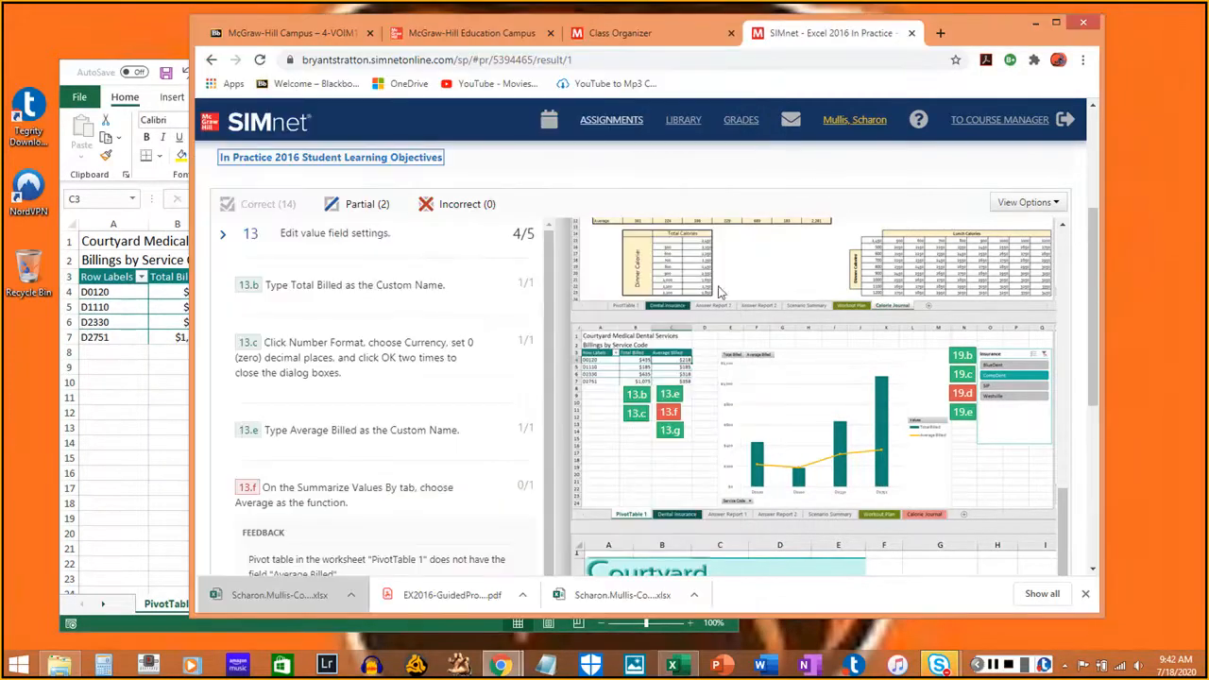
scroll(317, 465, "down", 1)
scroll(317, 406, "up", 1)
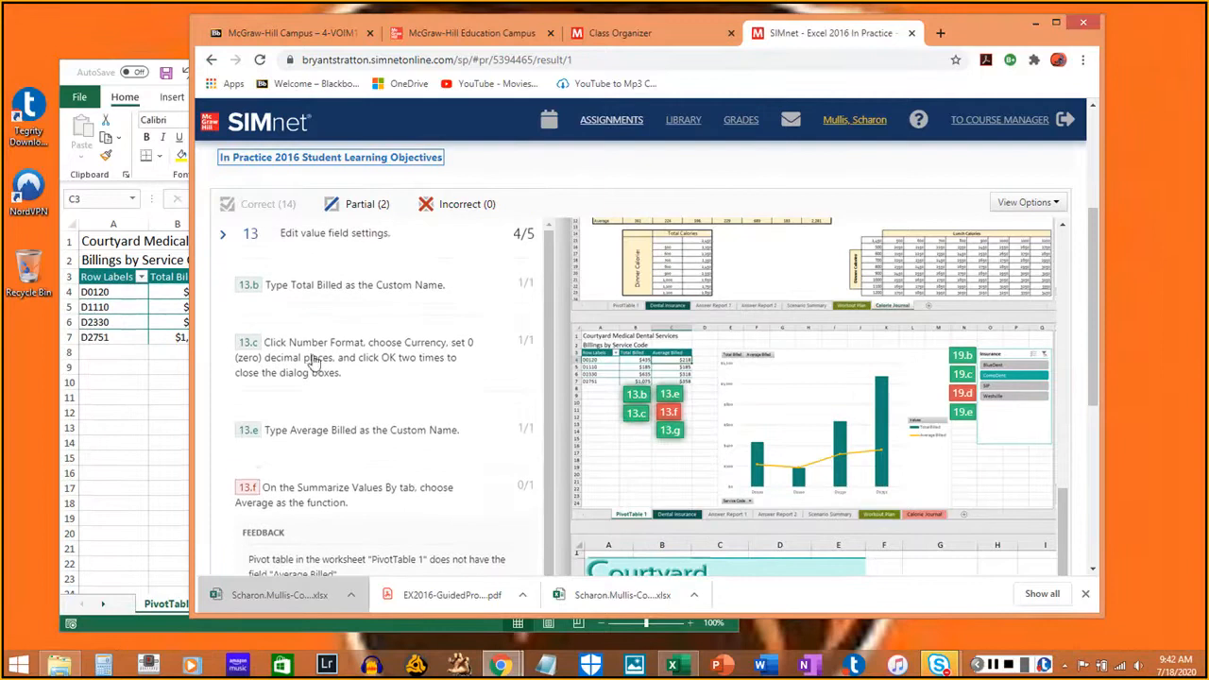
left_click(334, 244)
left_click(351, 276)
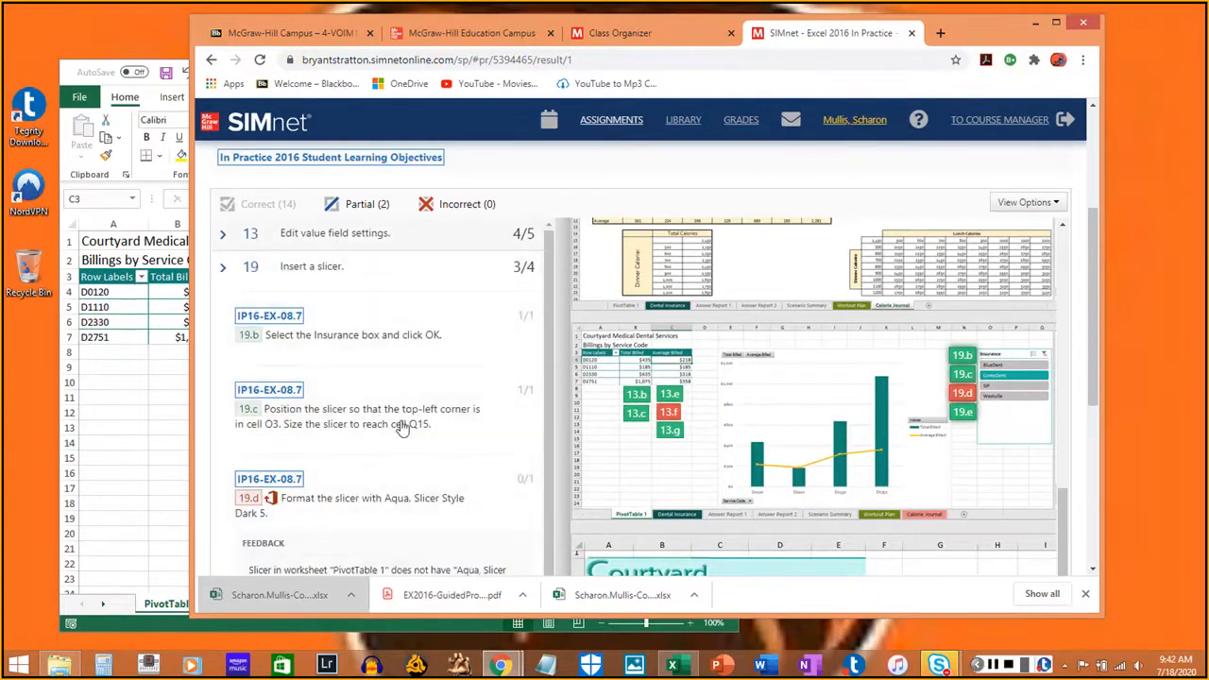
scroll(402, 427, "down", 1)
scroll(402, 459, "down", 3)
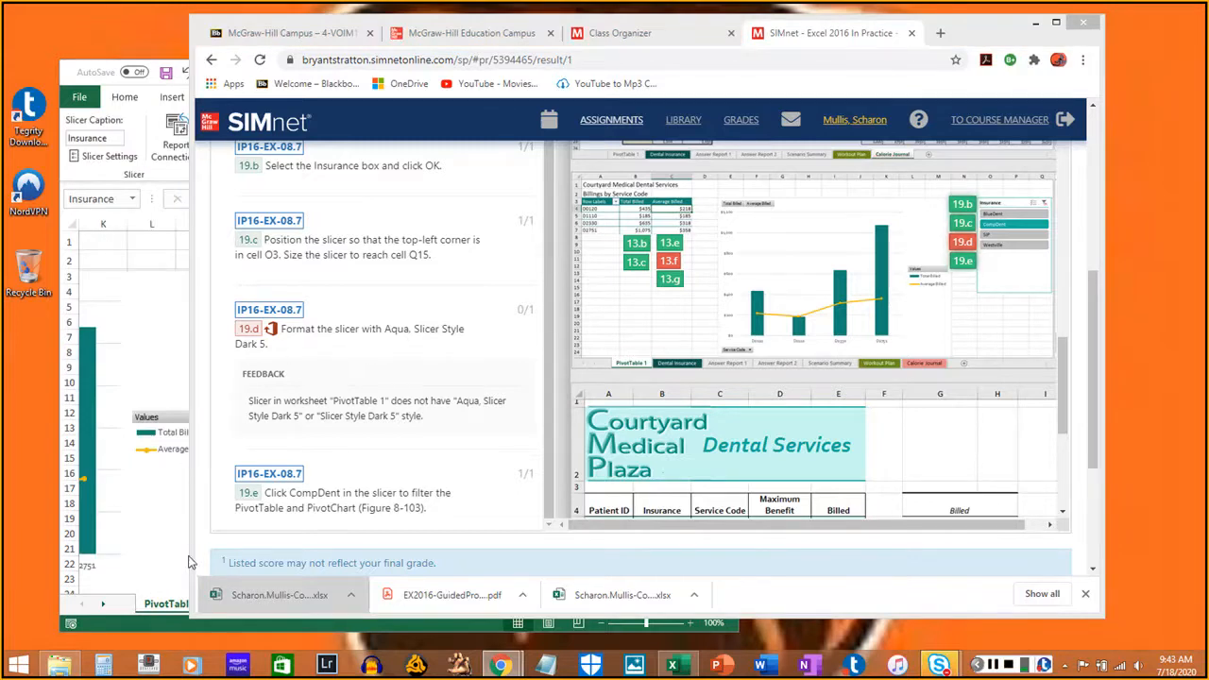
Switch back to Excel and format the Insurance slicer on the PivotTable 1 sheet with Aqua, Slicer Style Dark 5
left_click(129, 633)
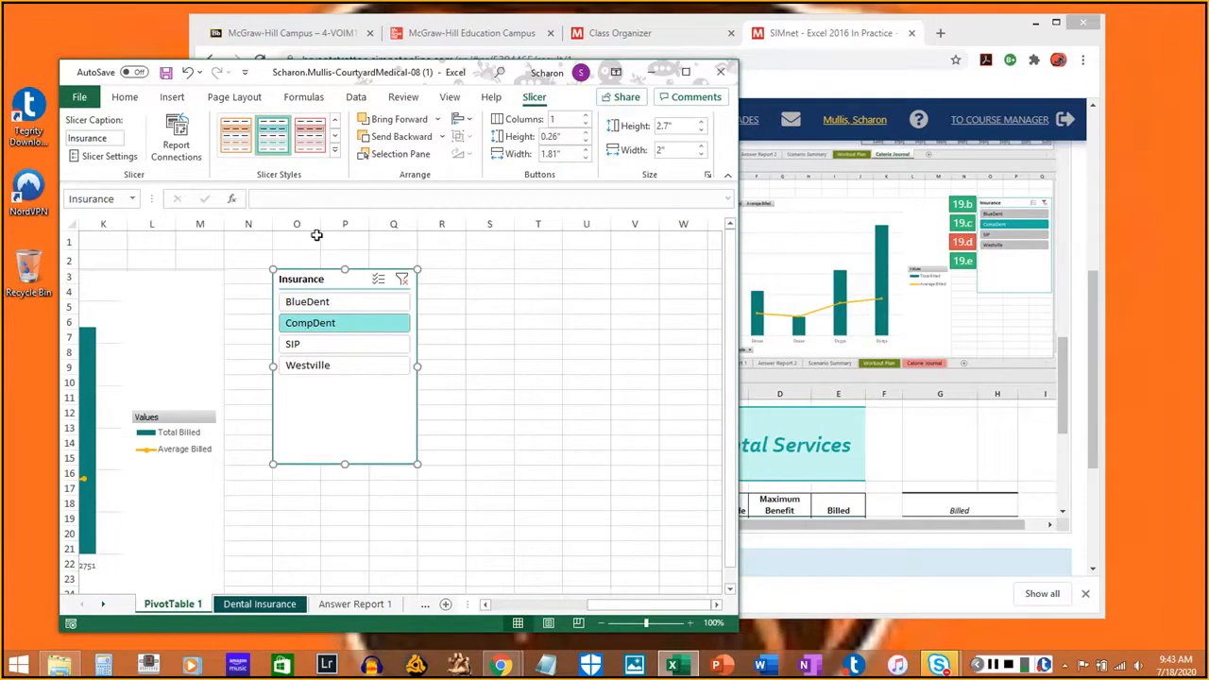
left_click(334, 149)
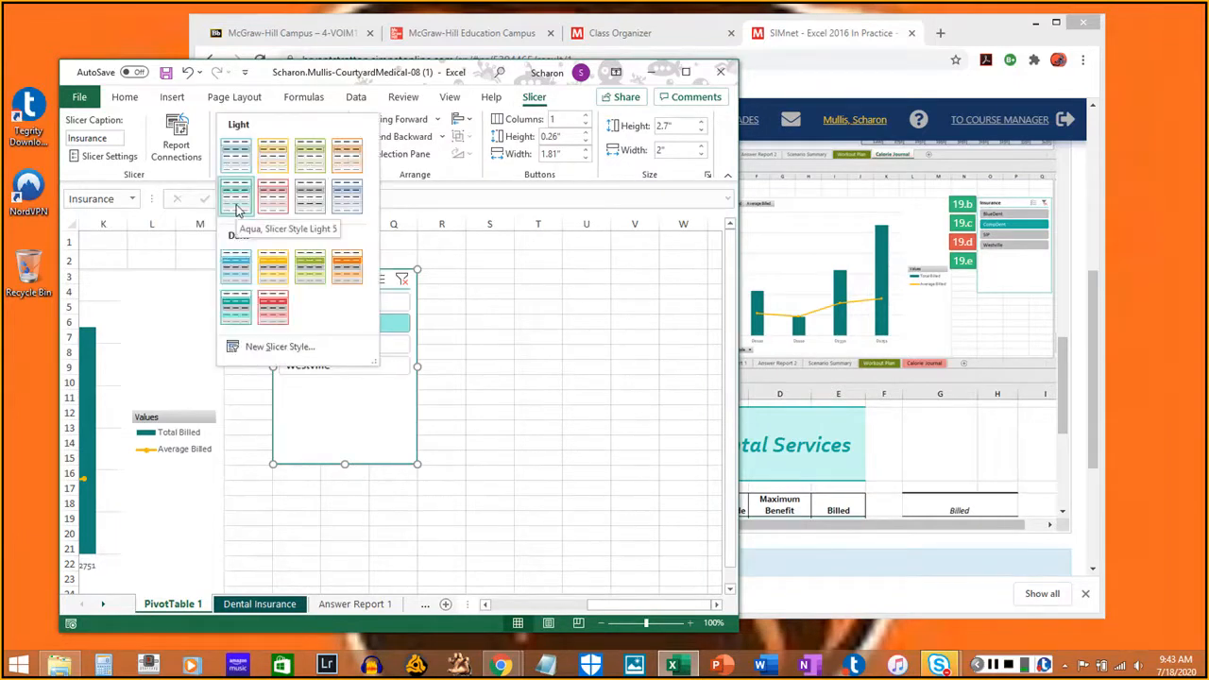
left_click(861, 603)
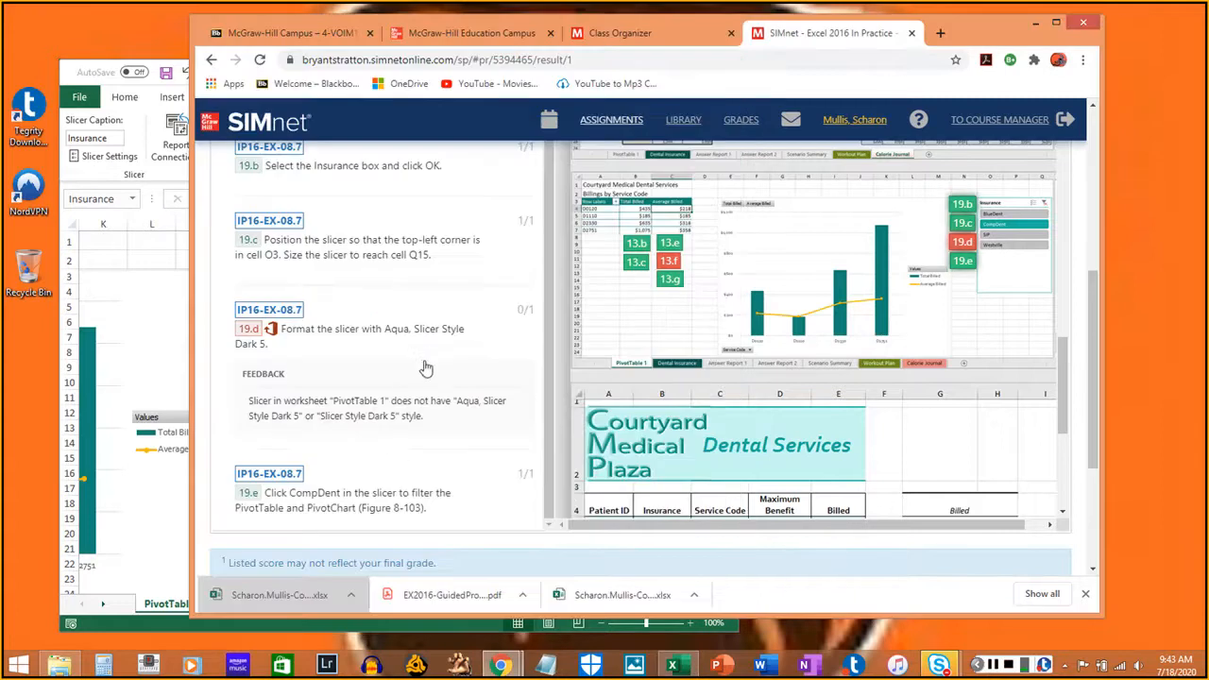
left_click(129, 628)
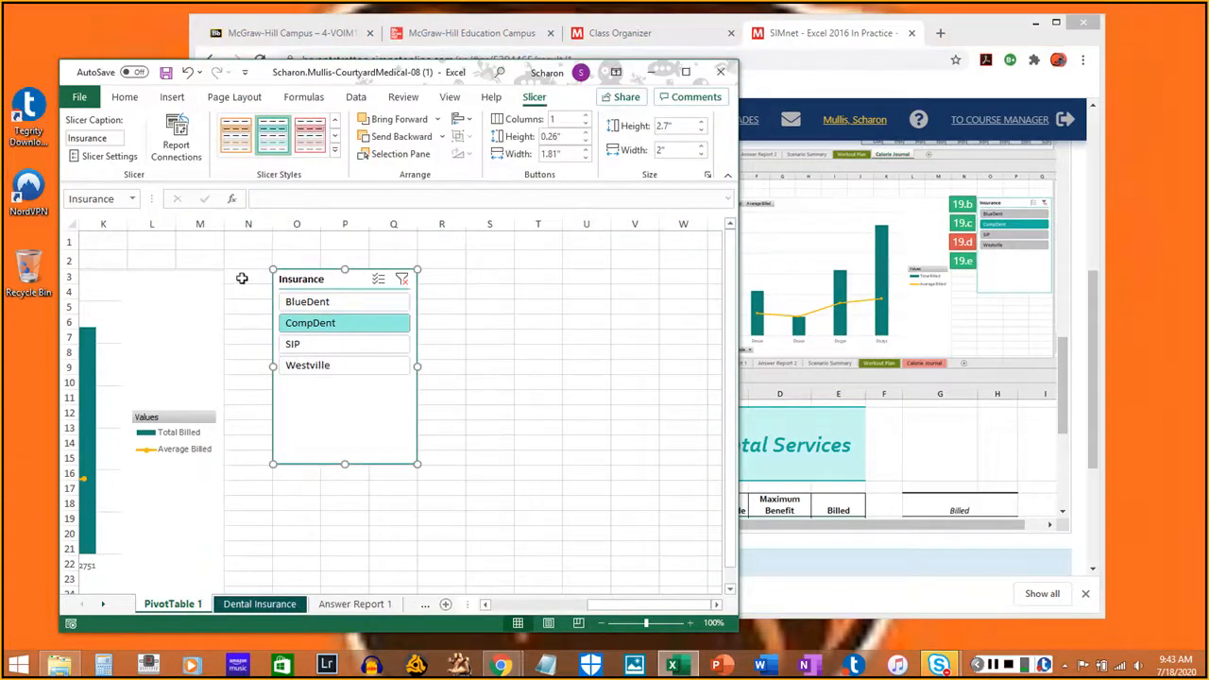
left_click(334, 149)
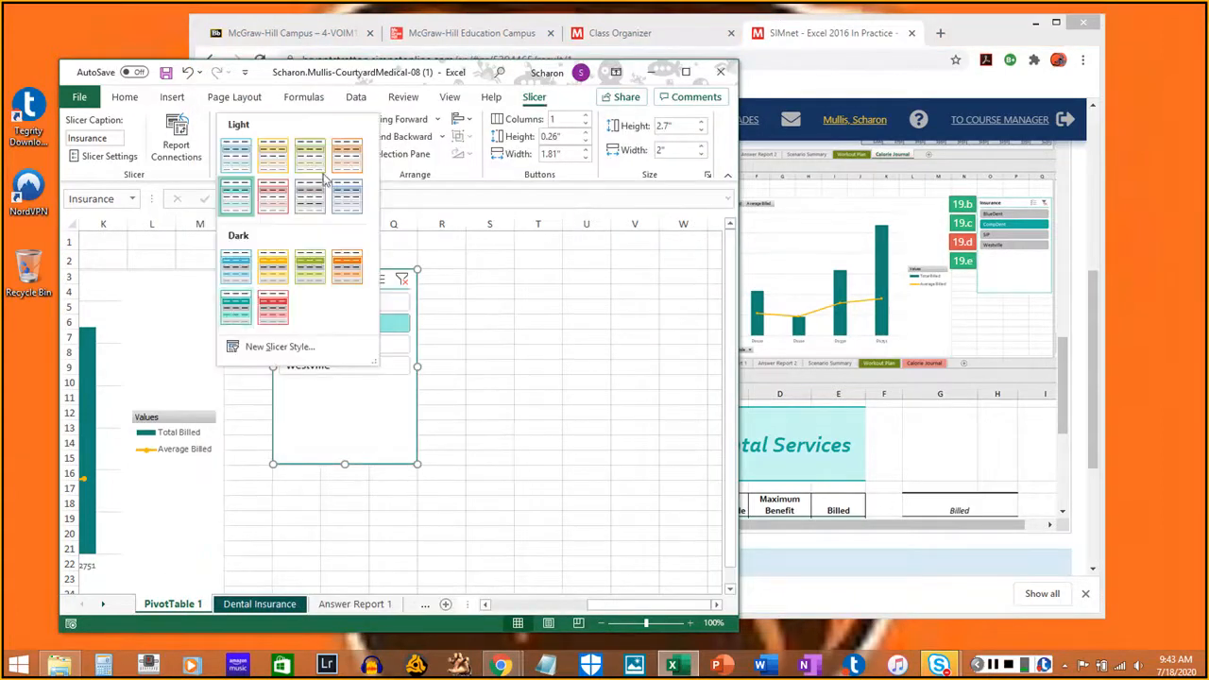
left_click(231, 318)
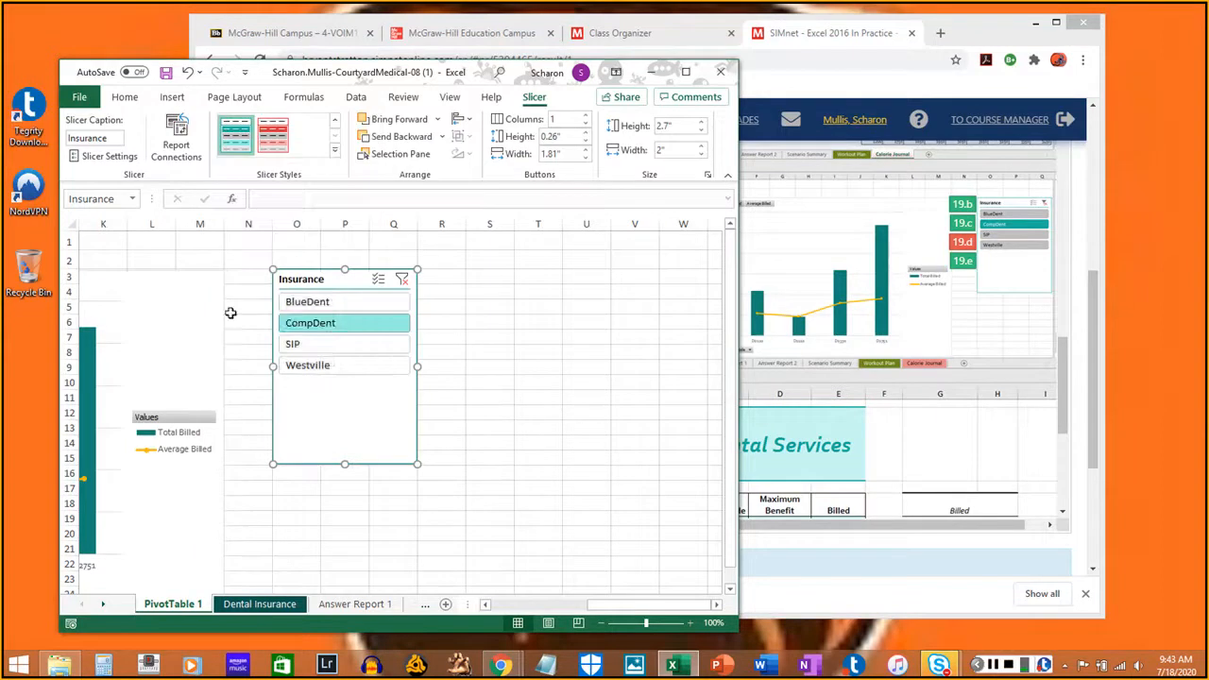
Save the corrected CourtyardMedical-08 (1) workbook and close it
left_click(165, 73)
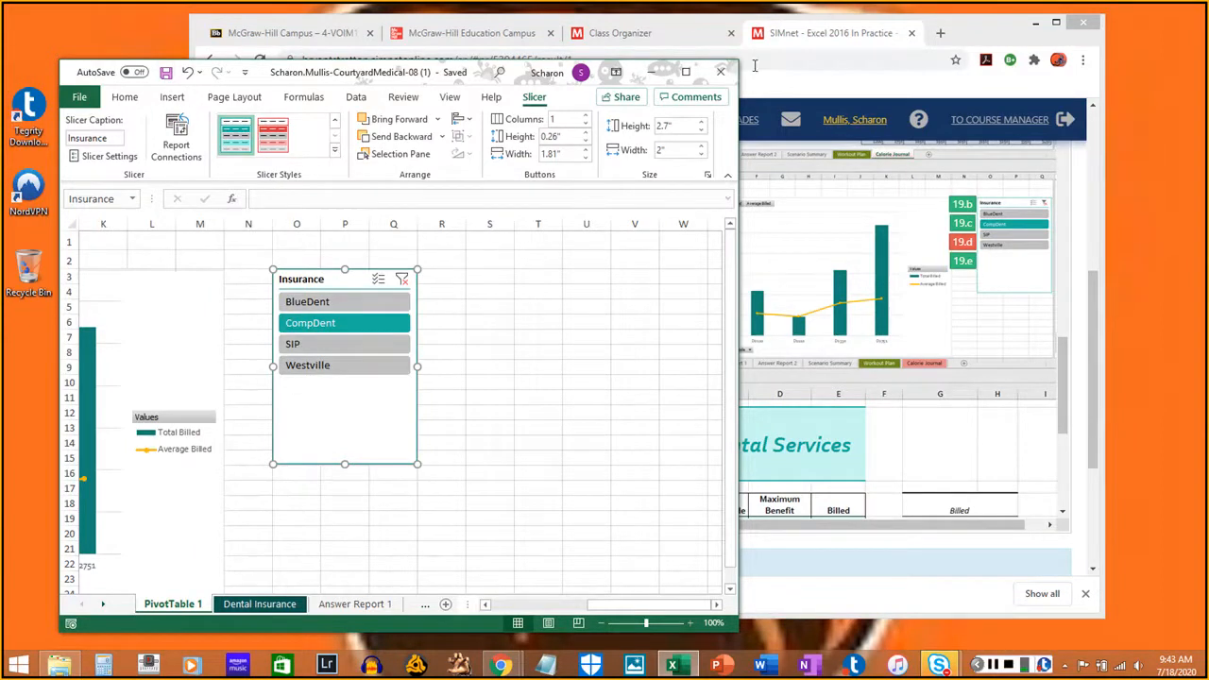
left_click(723, 76)
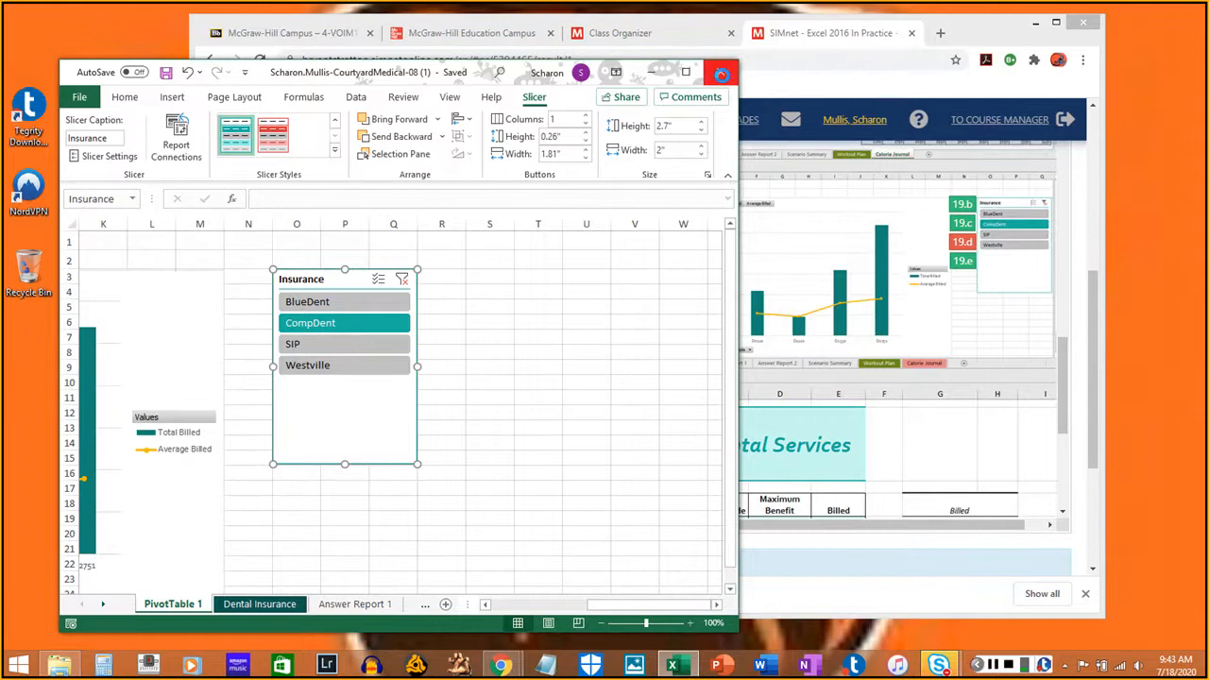
Return to the Guided Project 8-3 assignment page in SIMnet, upload the CourtyardMedical-08(1).xlsx file and submit it for grading
scroll(1003, 276, "up", 10)
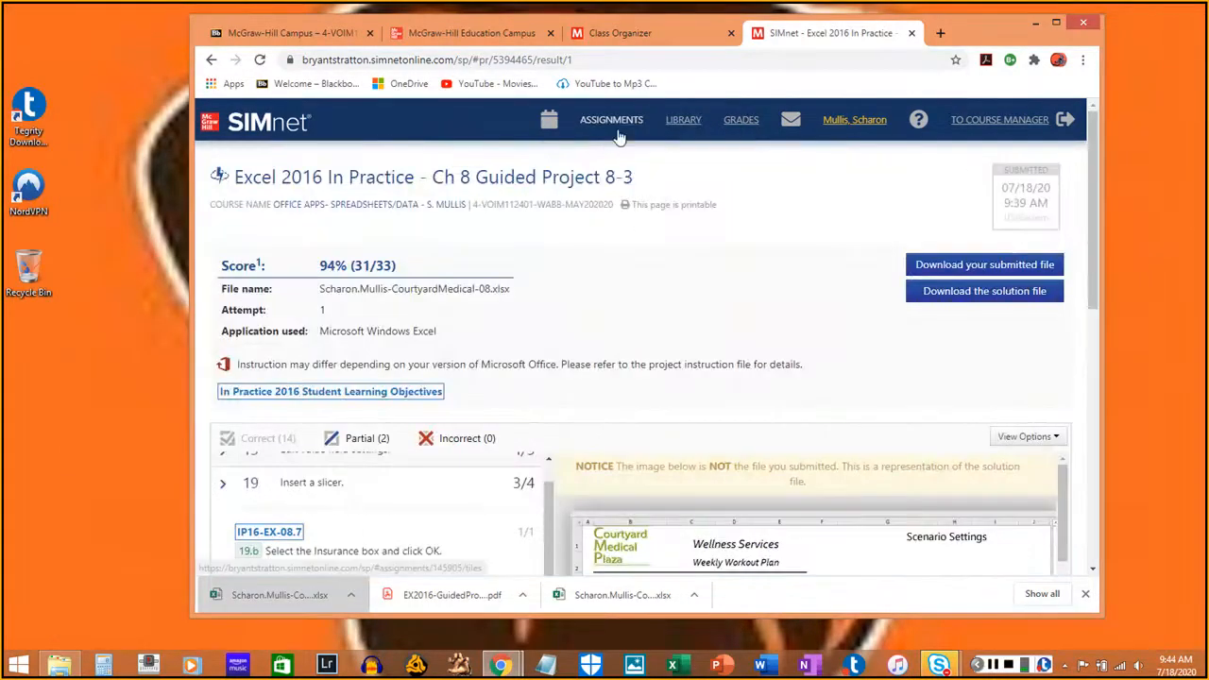
left_click(470, 180)
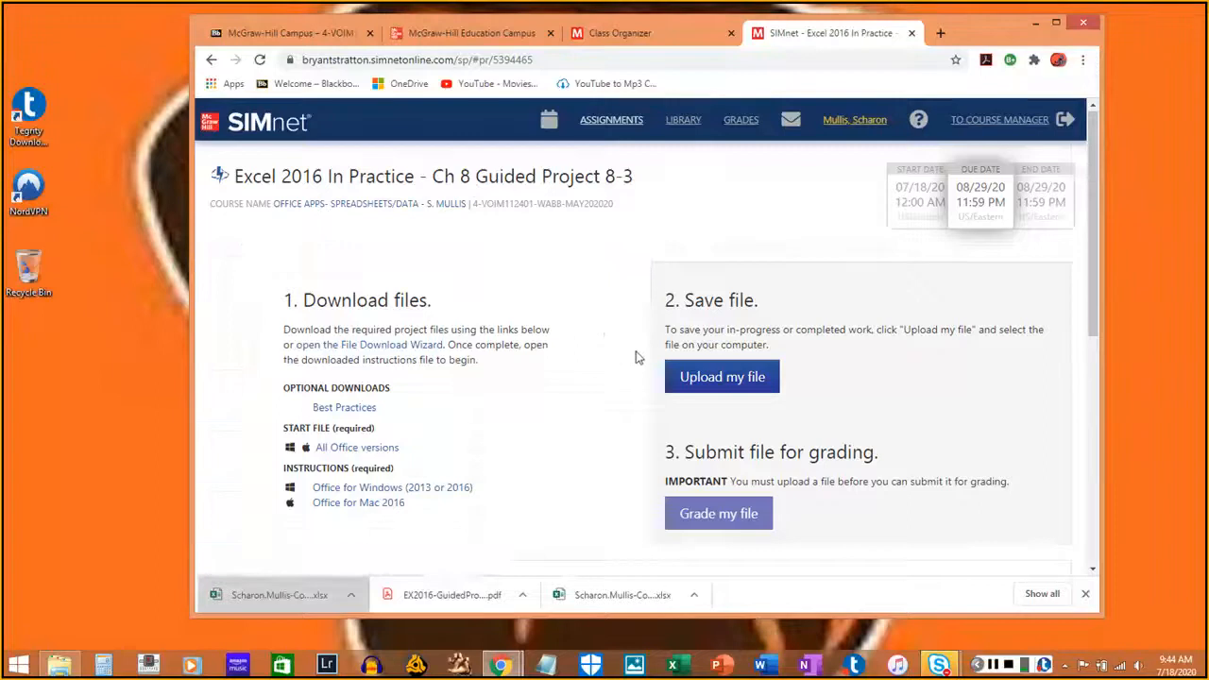
scroll(635, 374, "down", 5)
scroll(941, 269, "up", 4)
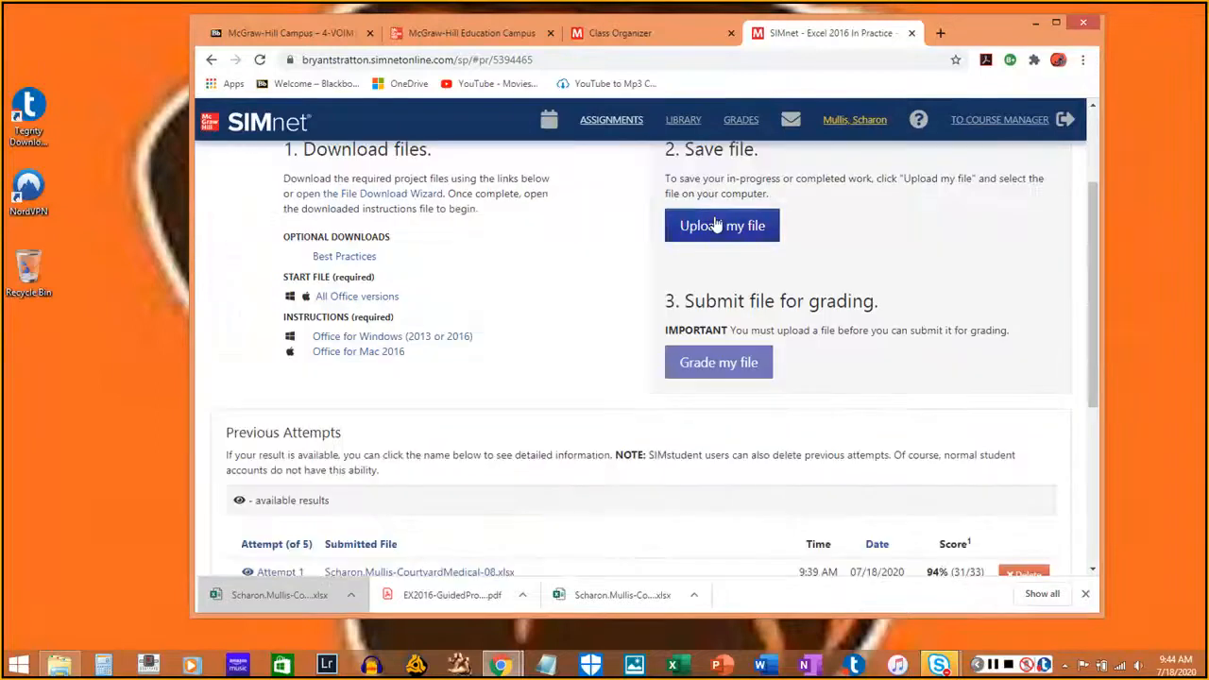
left_click(724, 224)
double_click(435, 120)
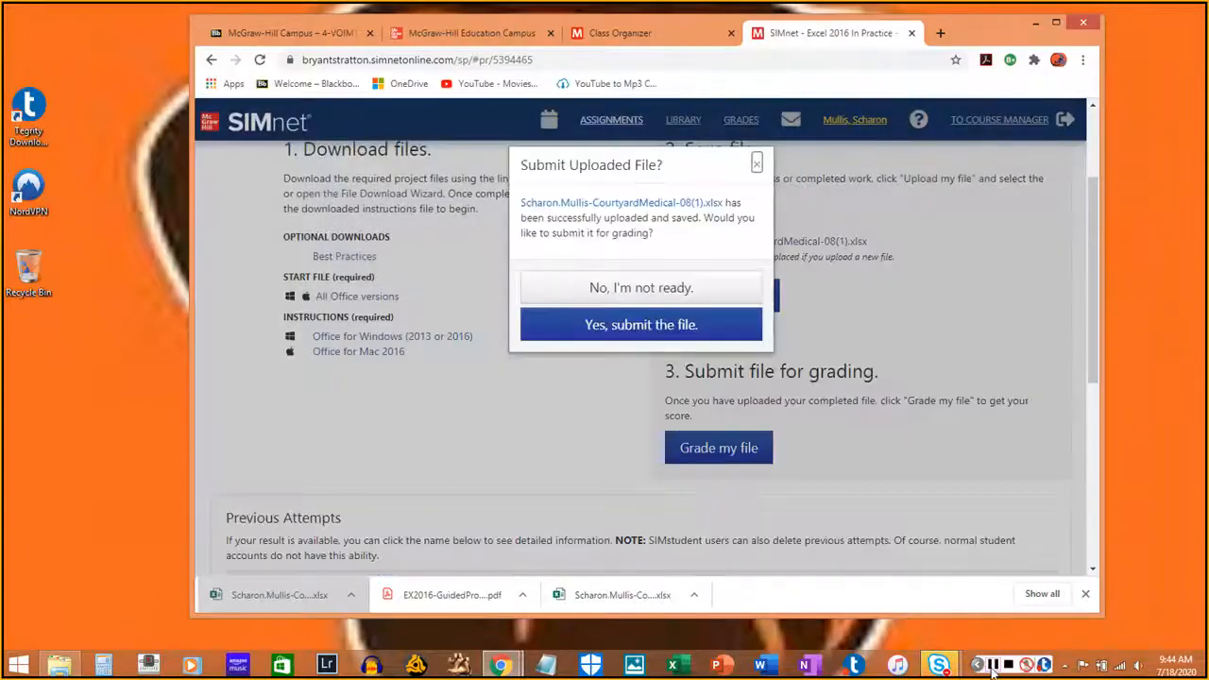
left_click(704, 329)
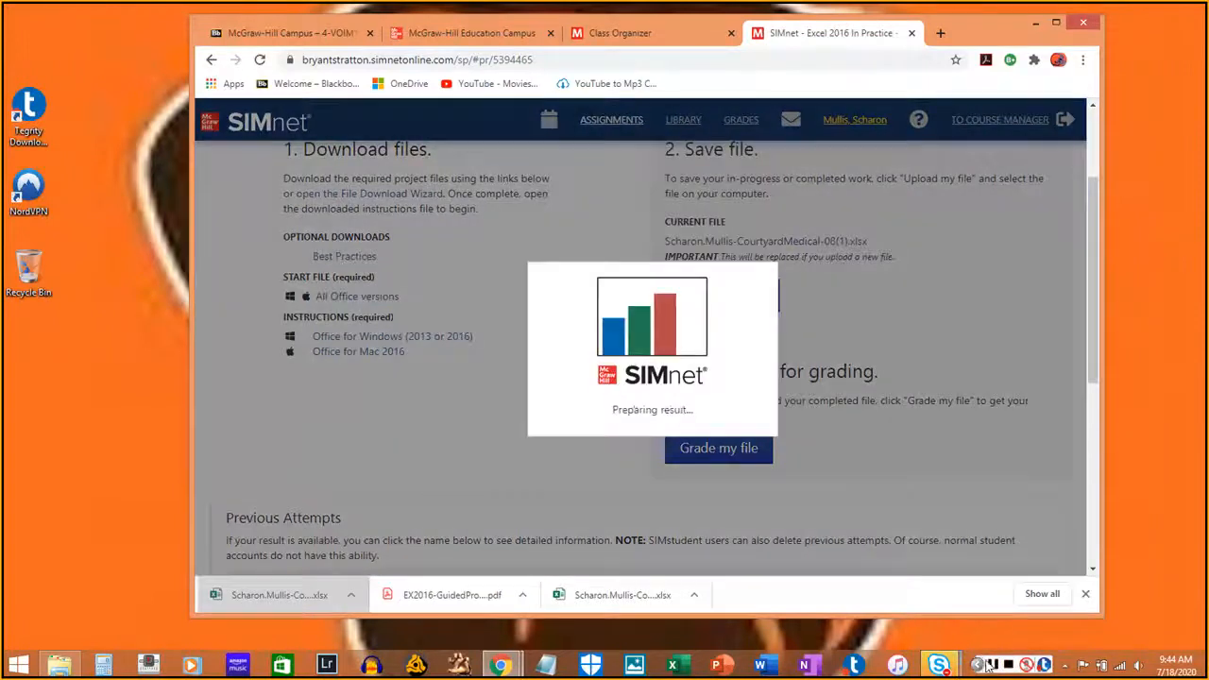
left_click(989, 666)
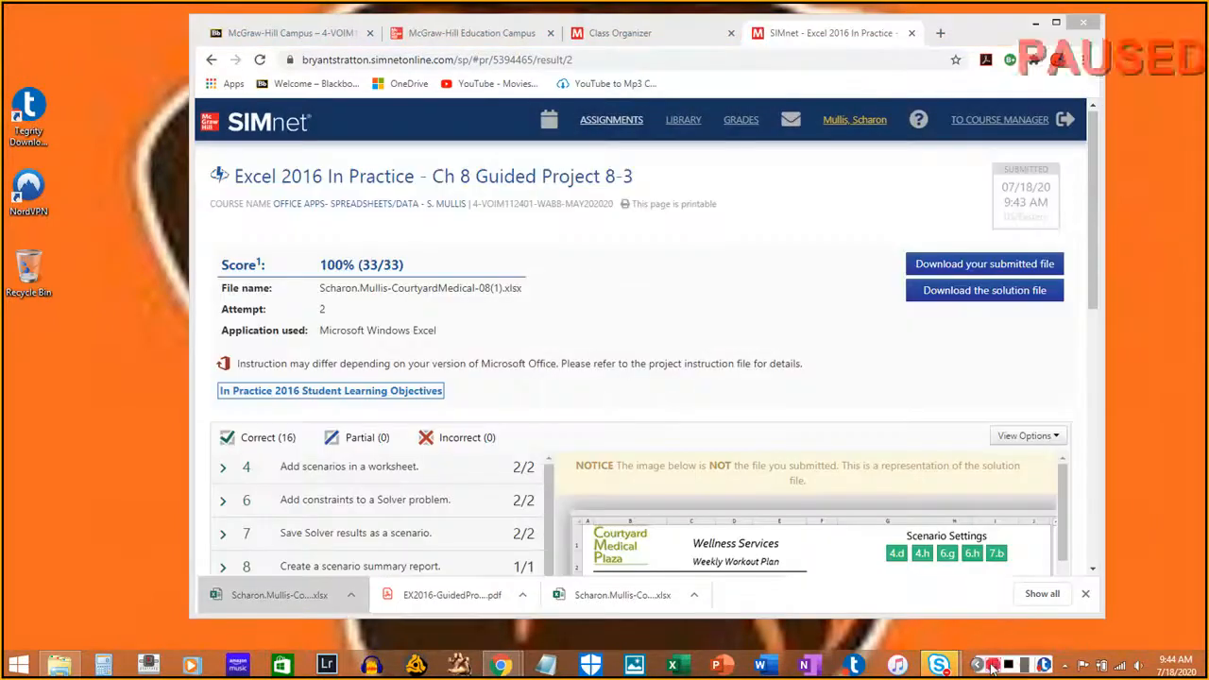
left_click(990, 666)
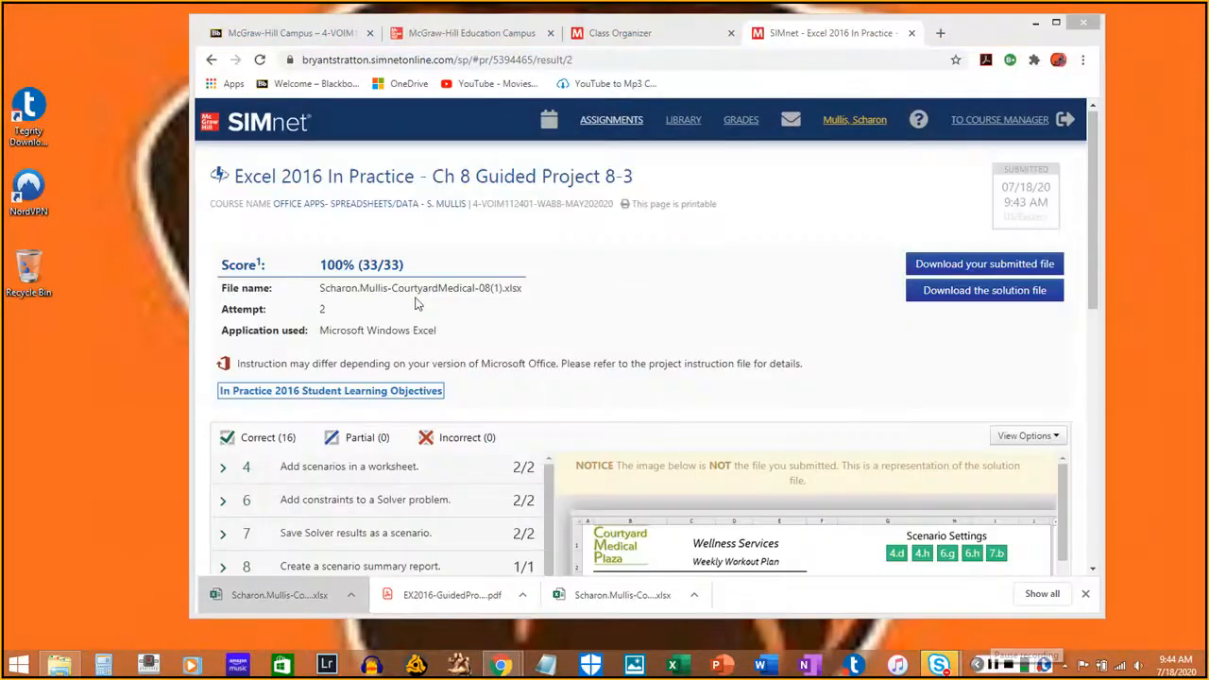